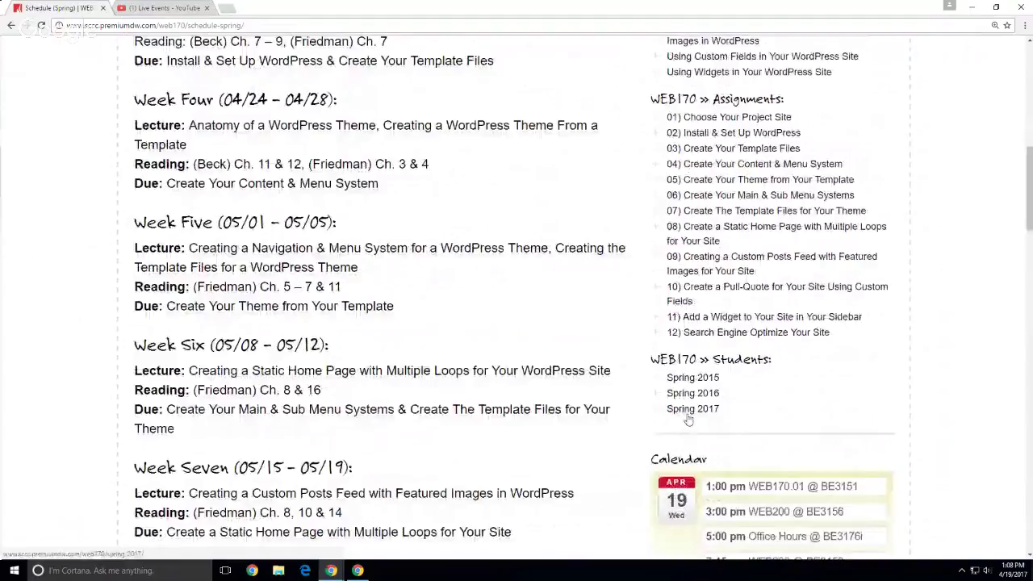
Step: Open the WEB170 Spring 2017 students page in a new tab and look through the whole student list
middle_click(687, 411)
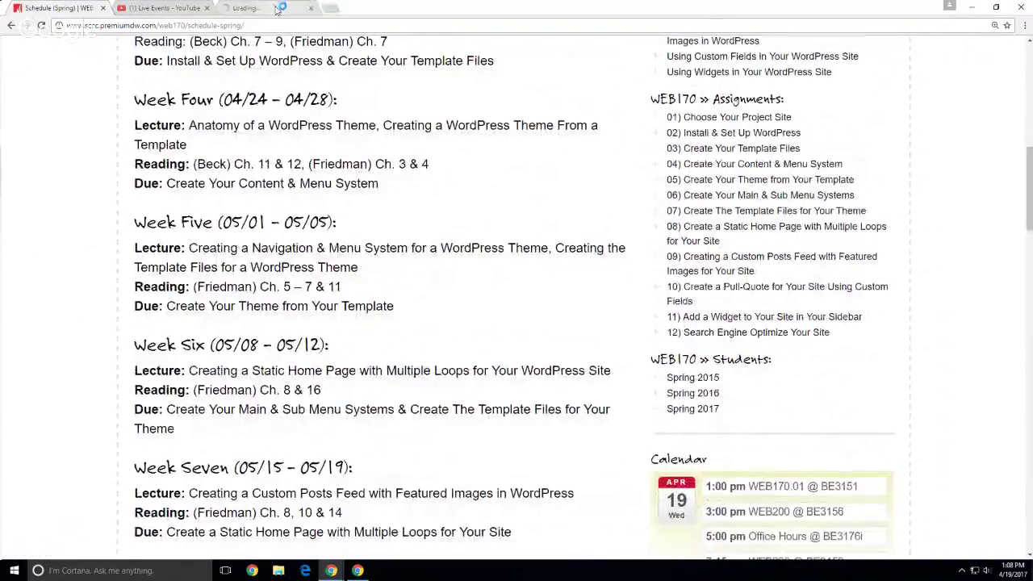
left_click(280, 8)
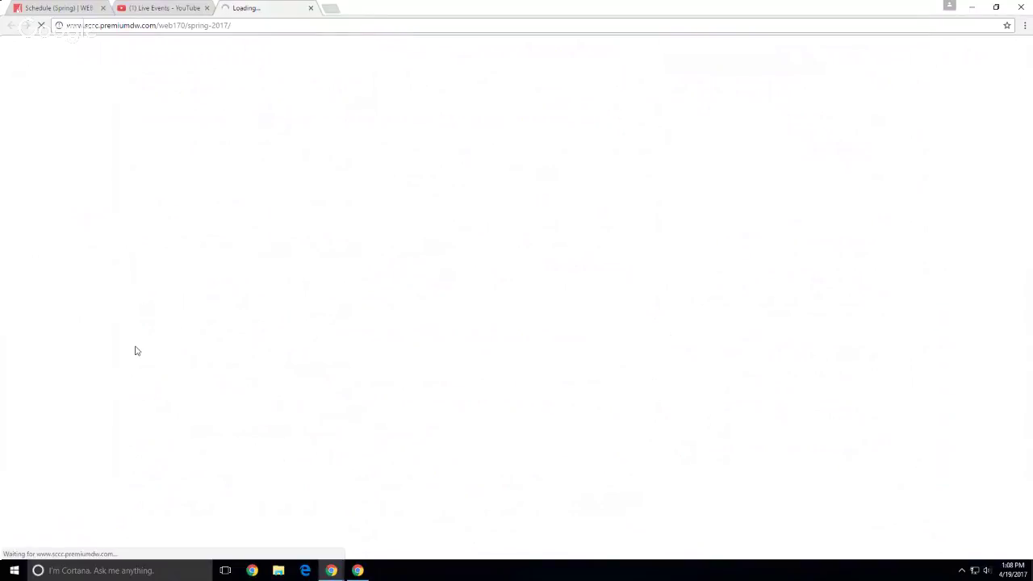
scroll(83, 351, "down", 5)
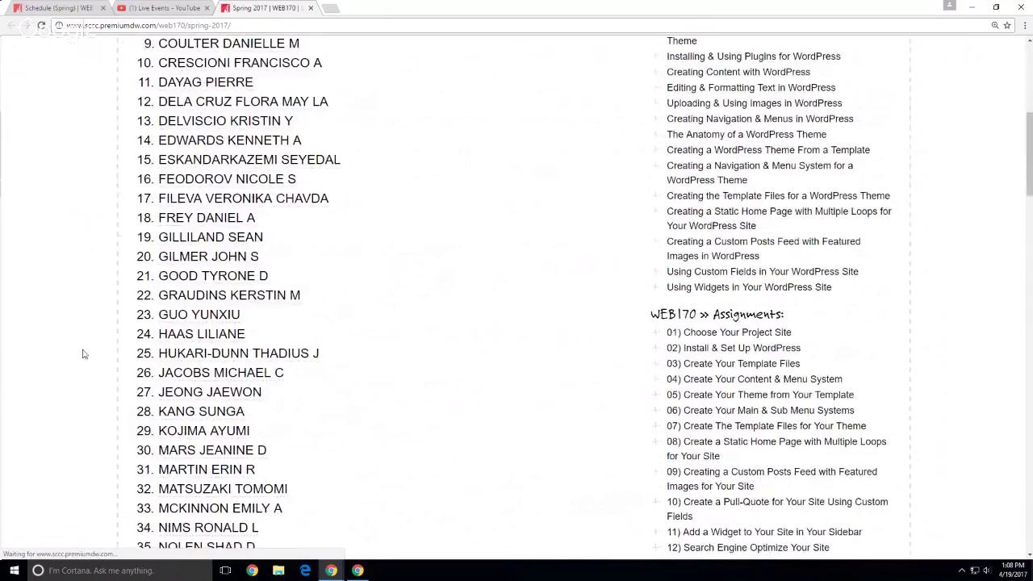
scroll(387, 331, "down", 3)
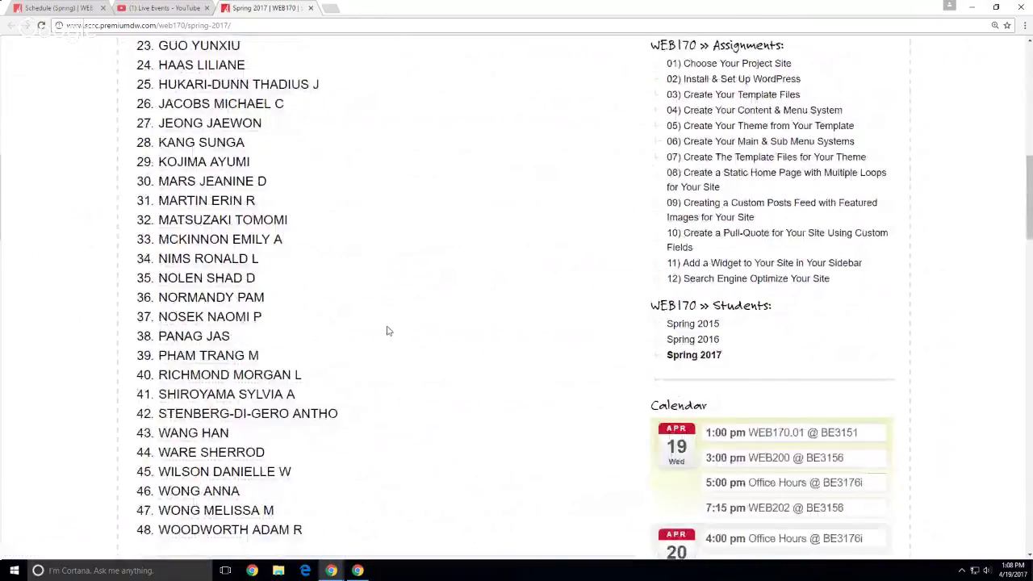
scroll(387, 331, "down", 1)
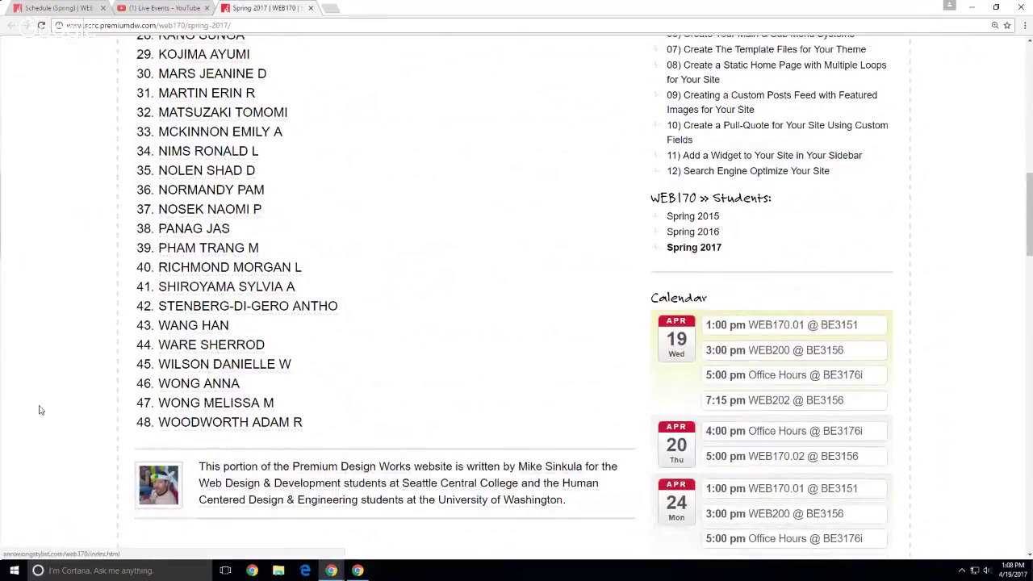
scroll(92, 429, "up", 3)
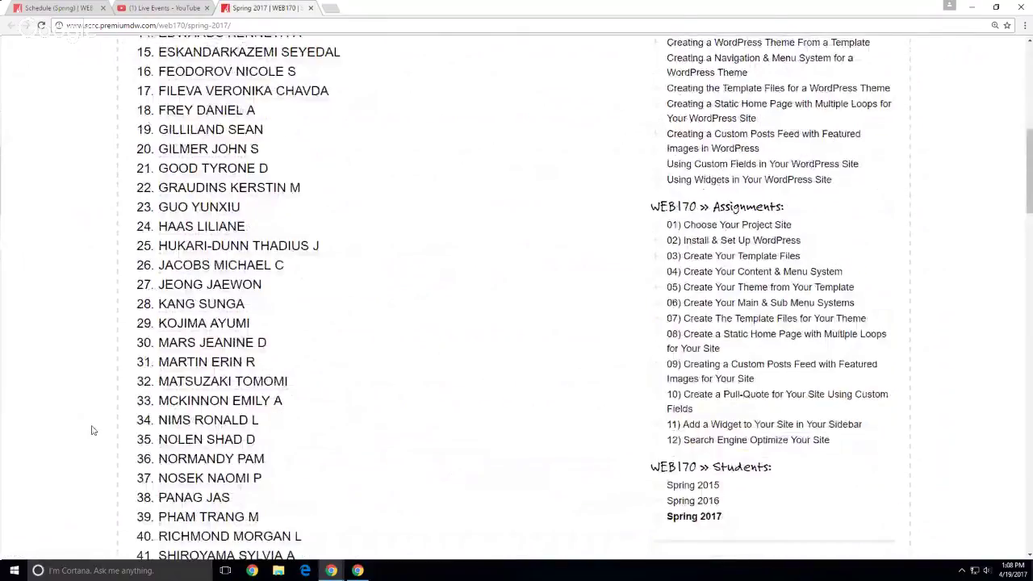
scroll(92, 431, "up", 3)
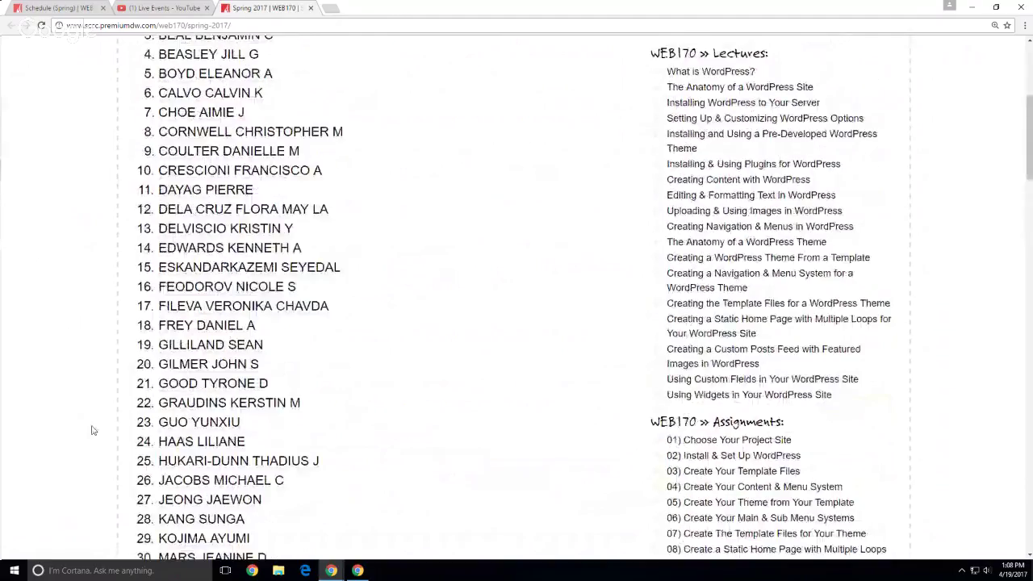
scroll(92, 429, "up", 2)
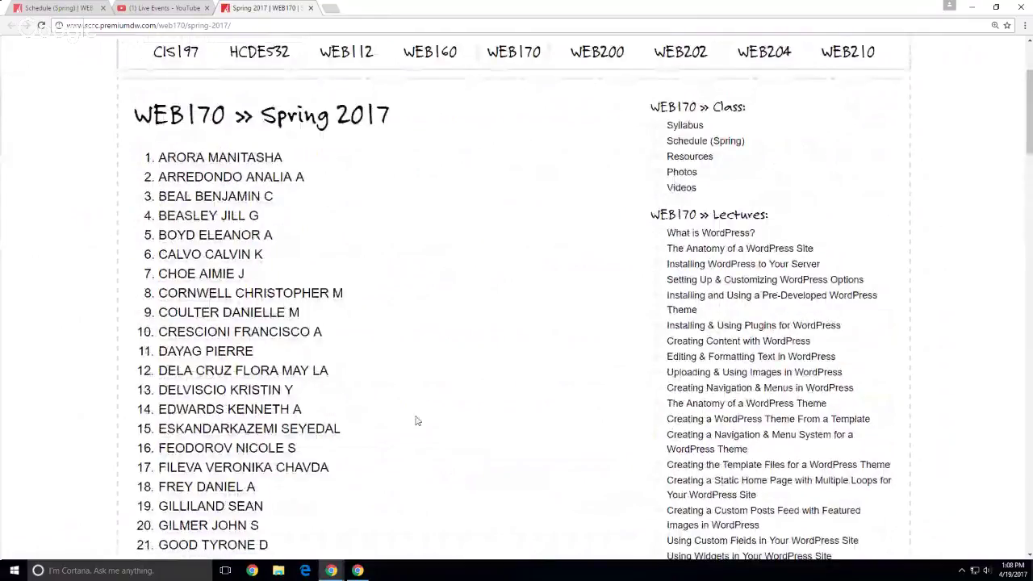
scroll(93, 390, "down", 1)
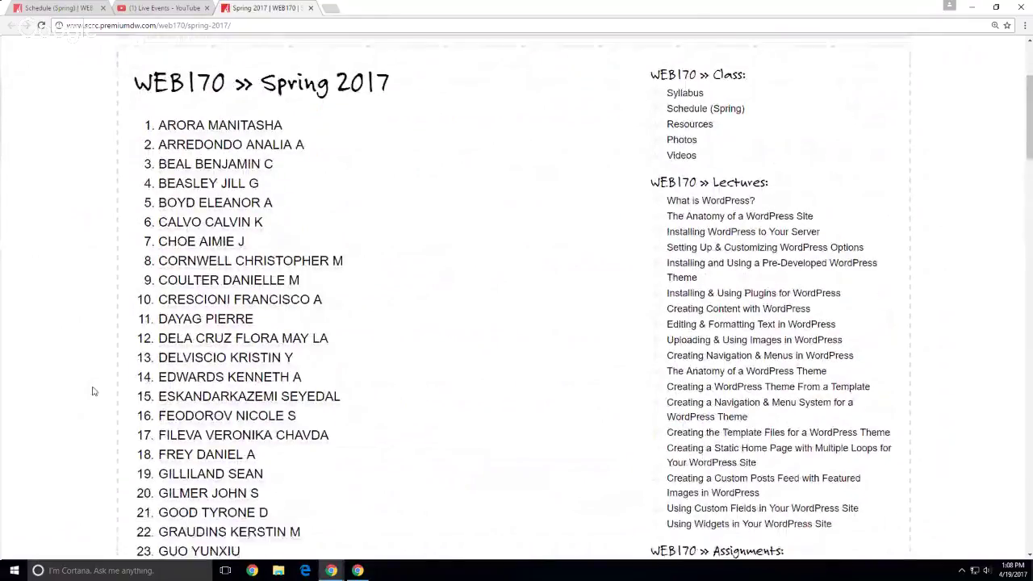
scroll(92, 391, "down", 3)
scroll(427, 360, "down", 2)
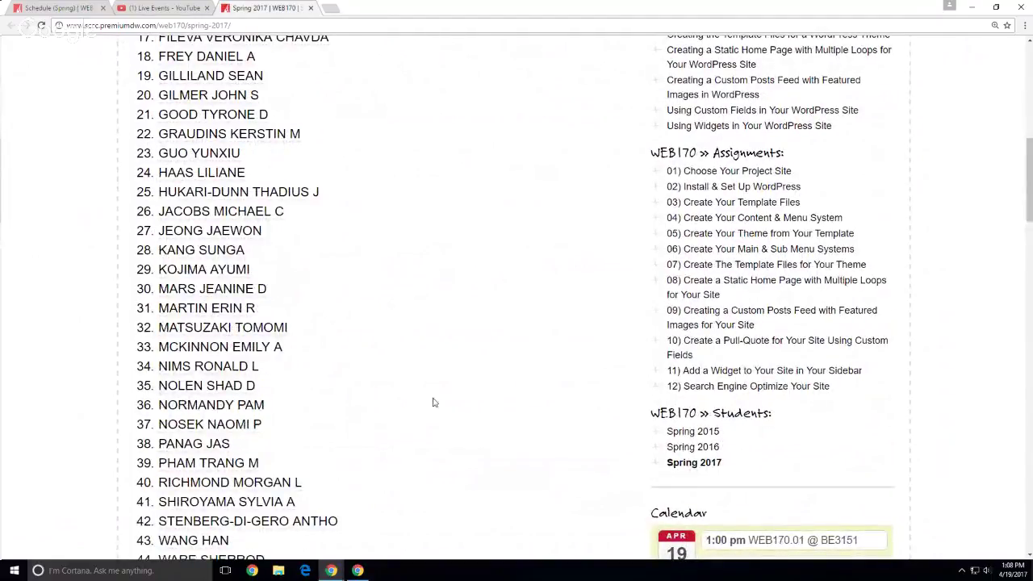
scroll(399, 424, "down", 1)
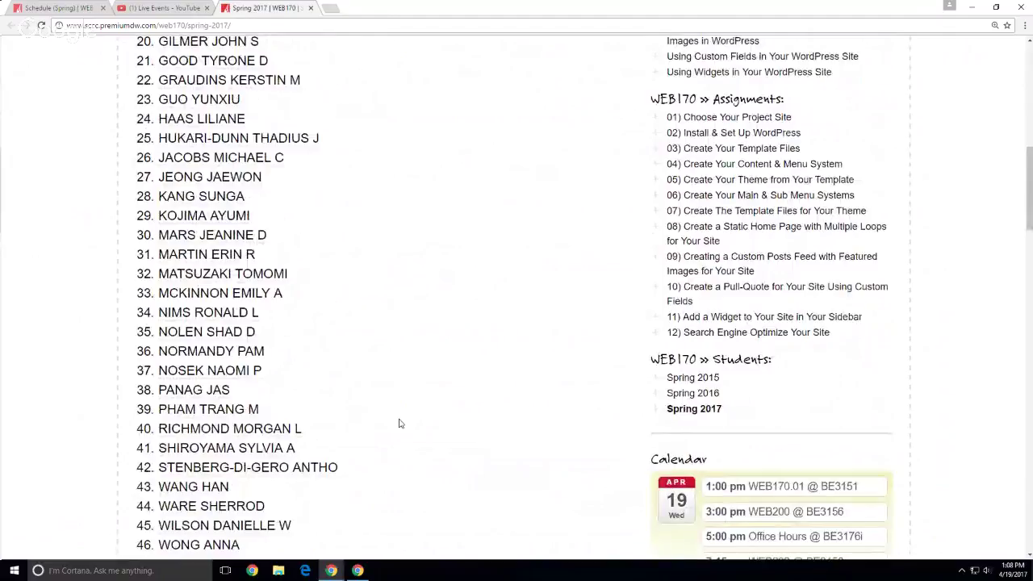
scroll(399, 423, "down", 2)
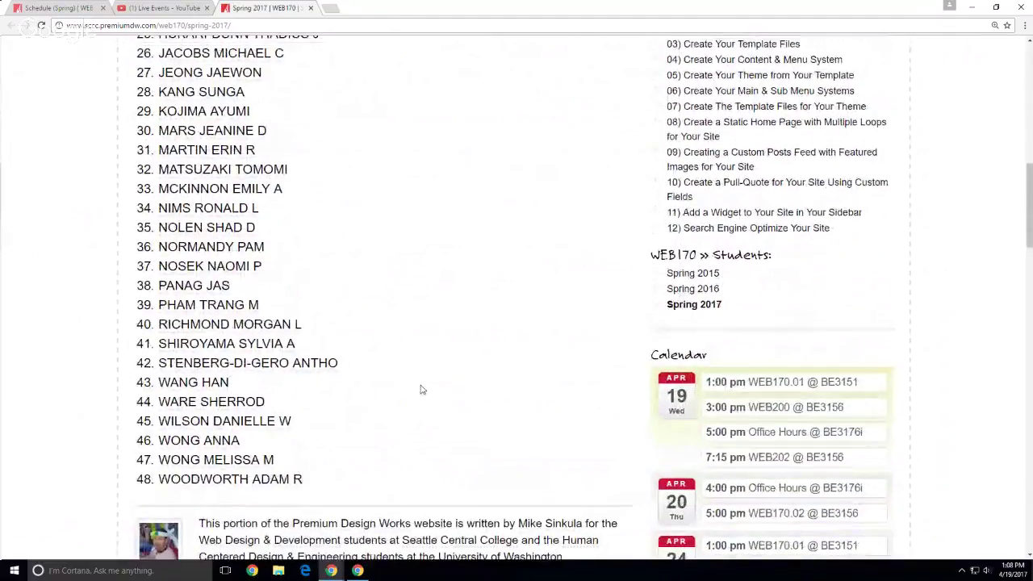
scroll(420, 390, "up", 2)
scroll(420, 389, "down", 1)
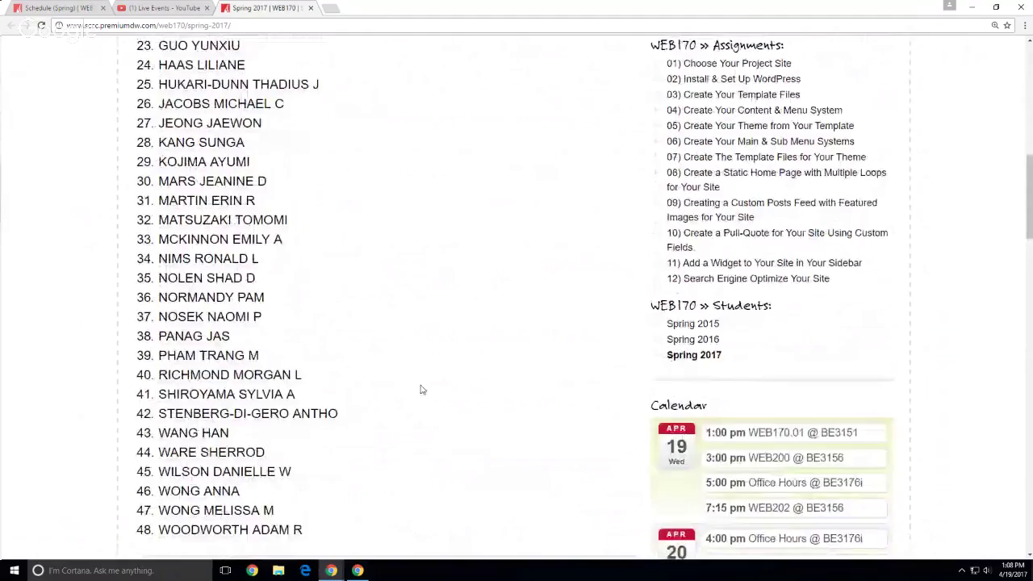
Step: View the client staging area of student number 39 in the list, including its assignment links, and close it
left_click(243, 356)
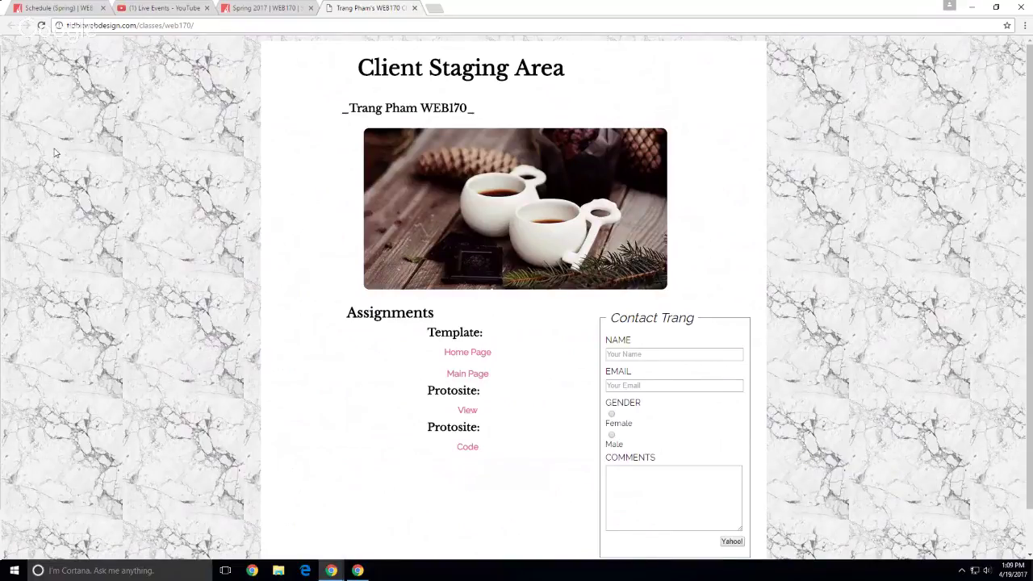
scroll(161, 157, "down", 1)
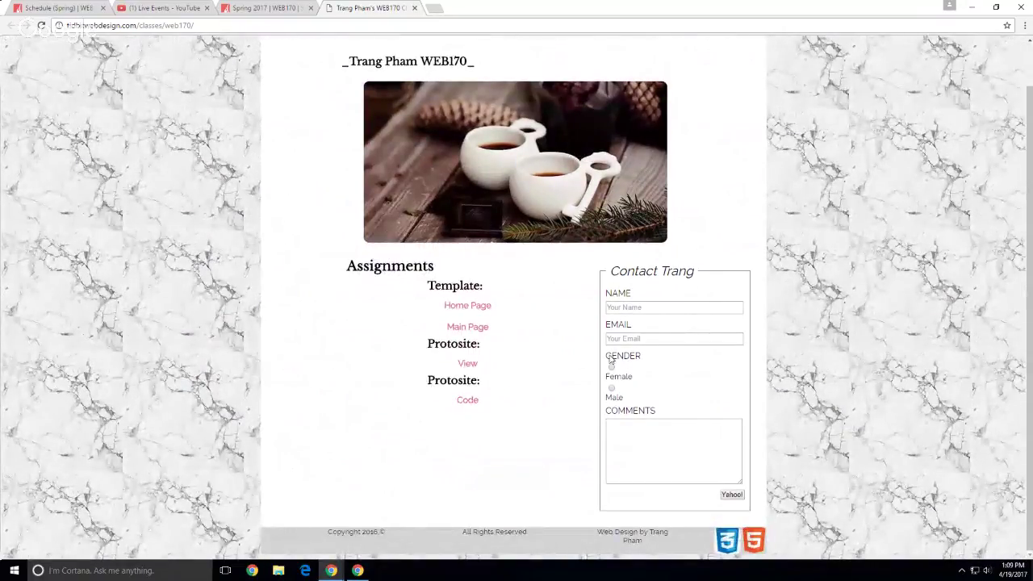
scroll(127, 247, "up", 1)
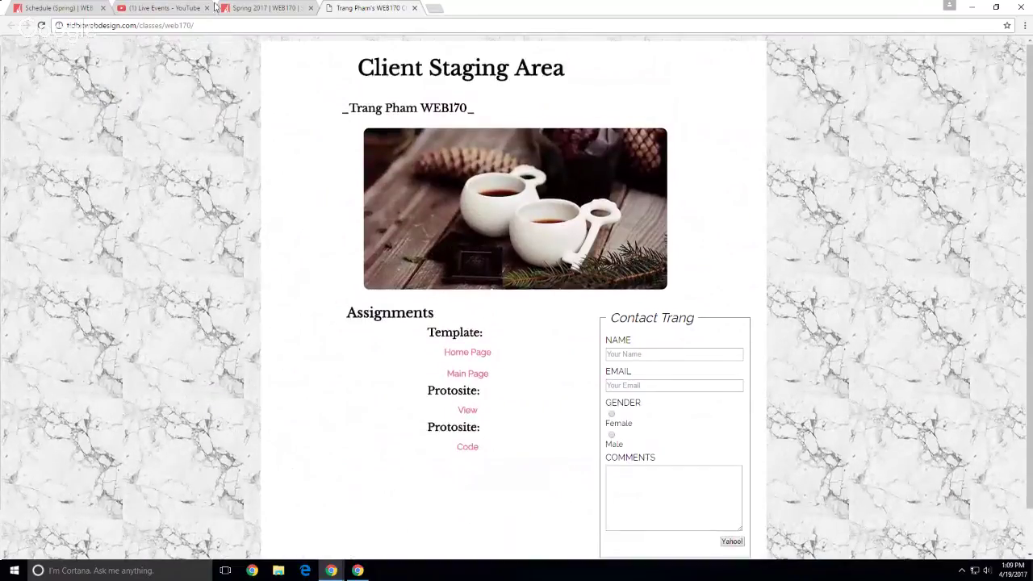
left_click(414, 8)
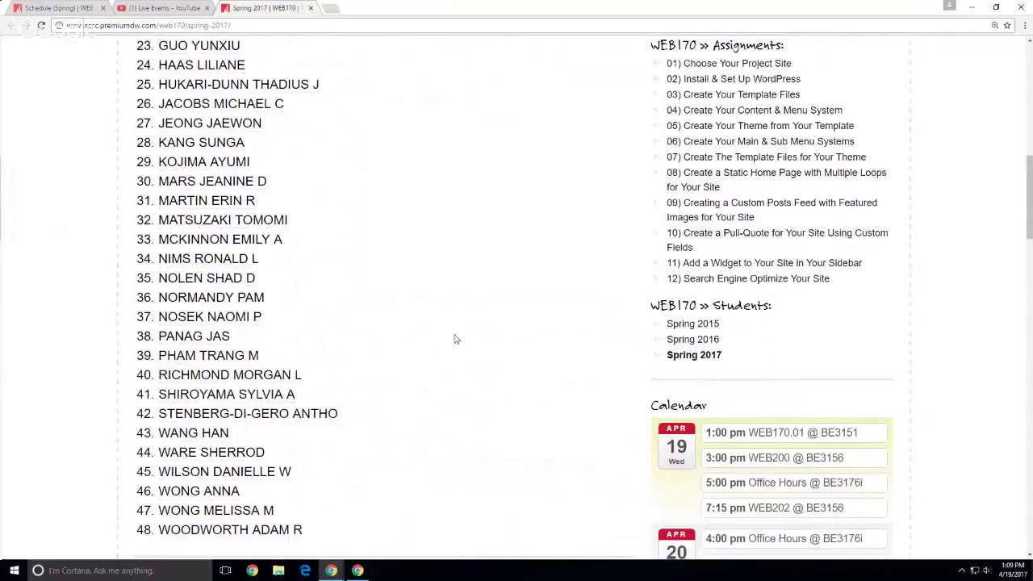
Step: Open the assignment "01) Choose Your Project Site" and read its requirements down to the example link
scroll(454, 332, "up", 2)
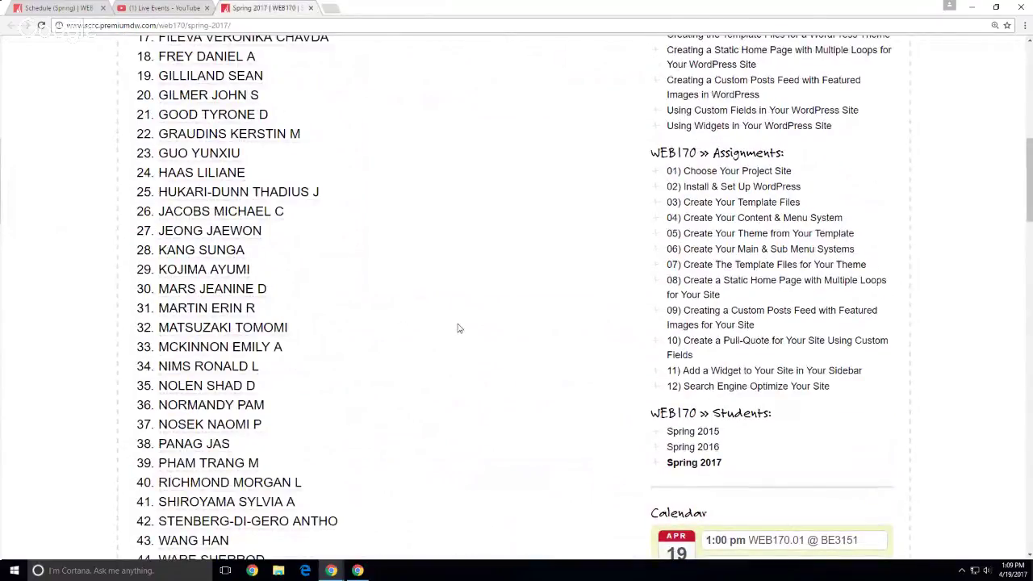
scroll(457, 328, "up", 5)
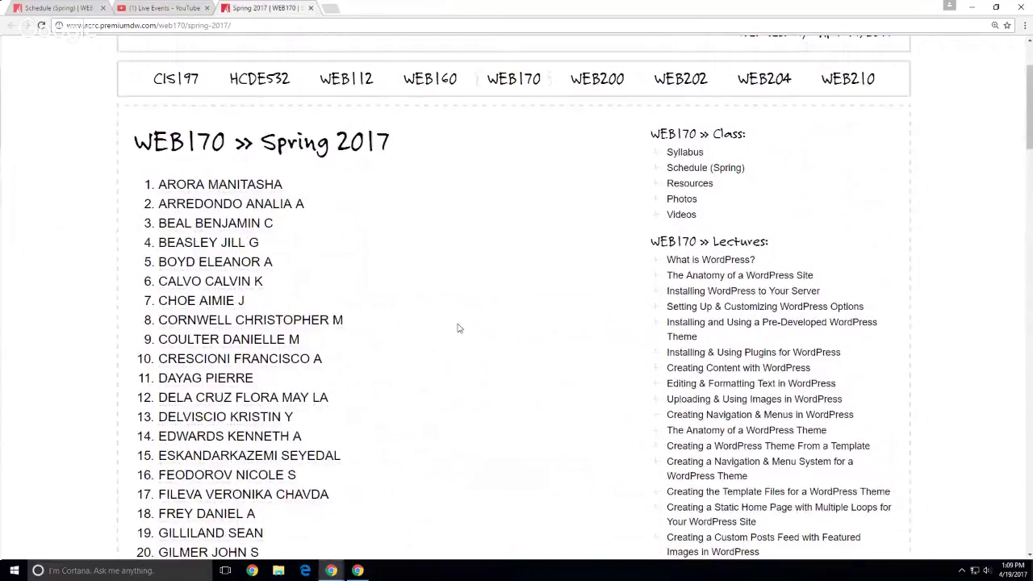
scroll(457, 328, "down", 2)
scroll(457, 329, "down", 2)
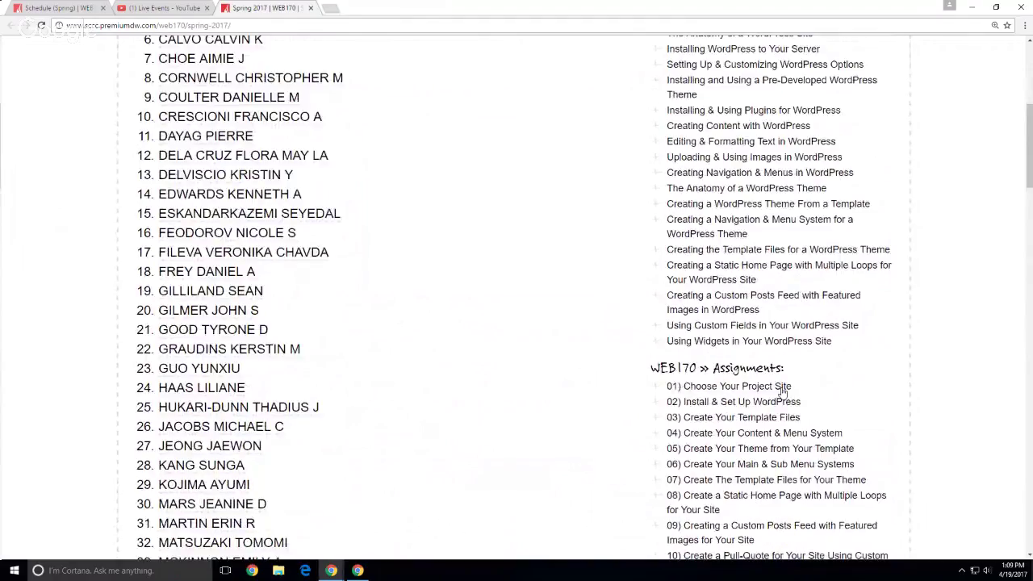
left_click(782, 392)
scroll(2, 265, "down", 3)
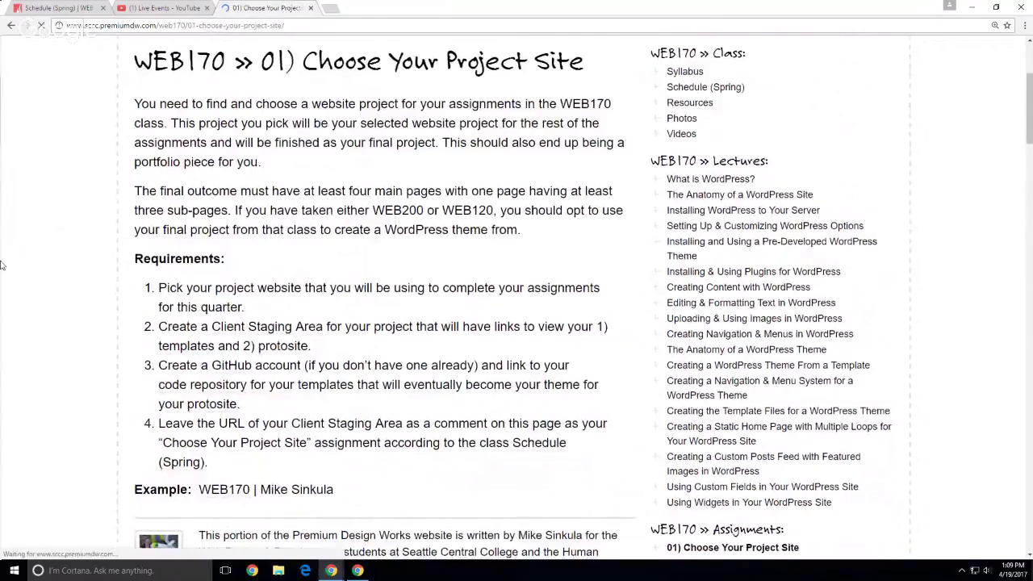
scroll(2, 261, "down", 1)
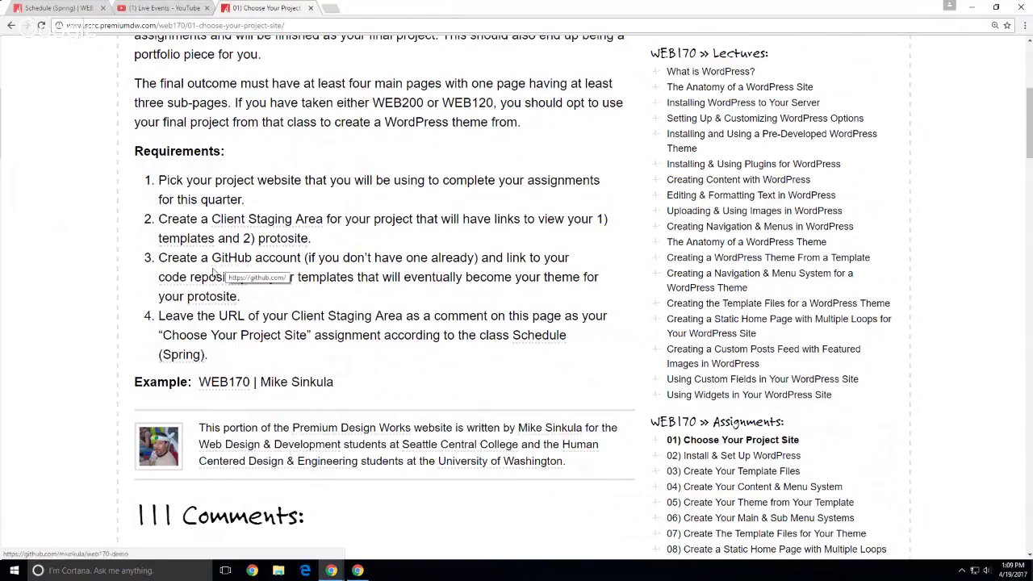
Step: Open the WEB170 example staging area and preview its Home Page and Main Page templates and the Demo protosite, closing each preview
left_click(237, 388)
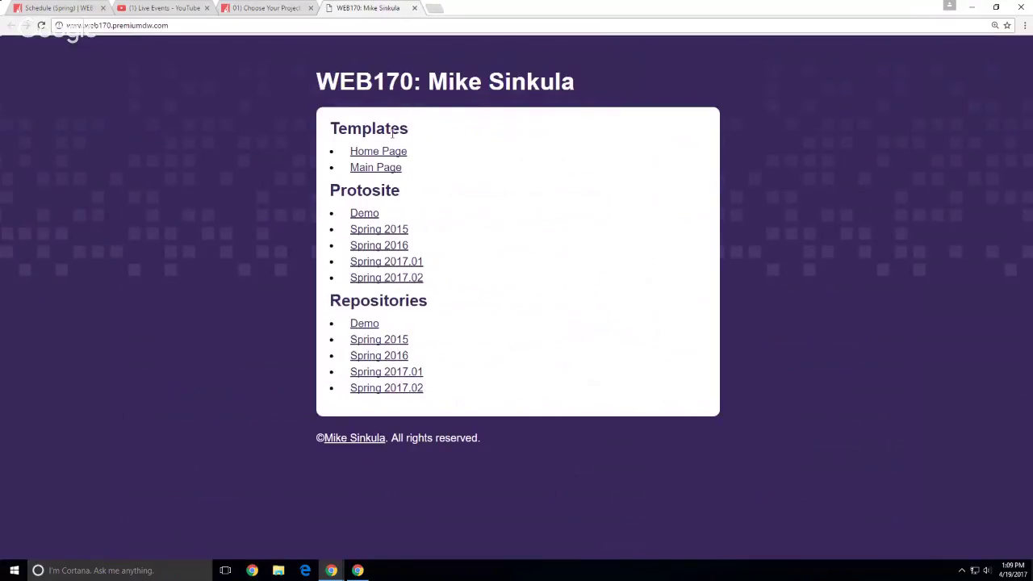
left_click(388, 157)
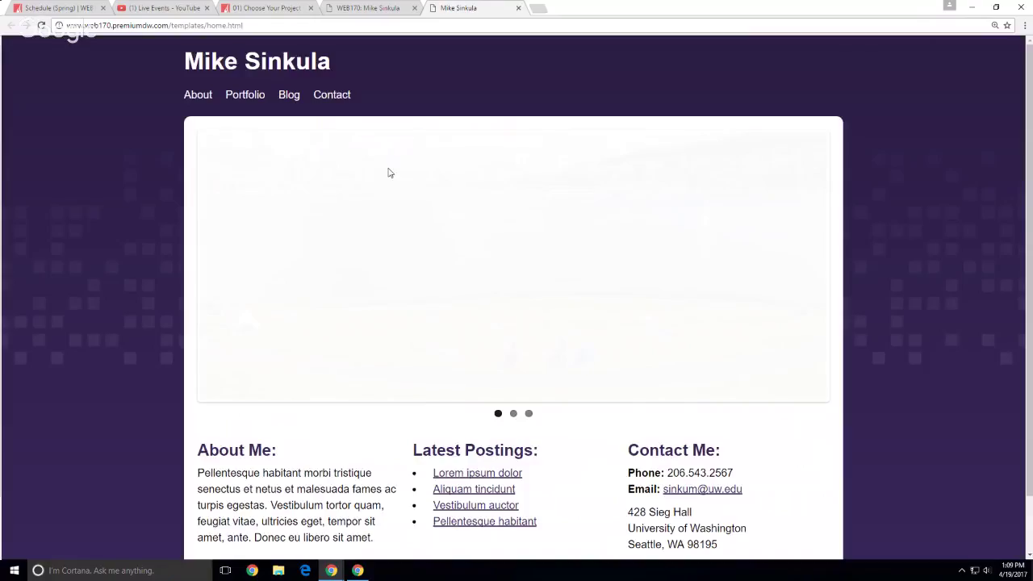
left_click(517, 8)
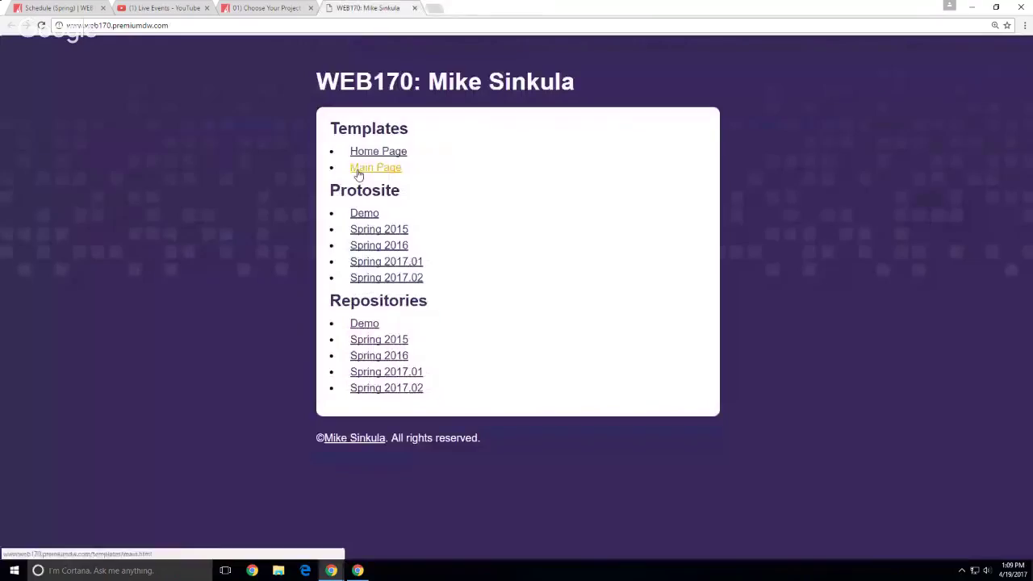
left_click(360, 168)
left_click(517, 9)
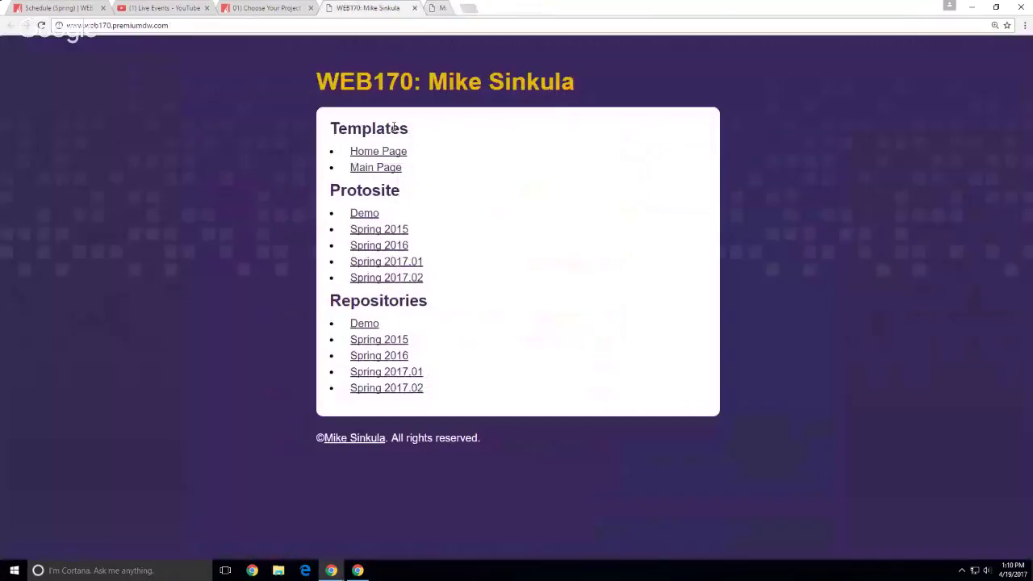
left_click(367, 215)
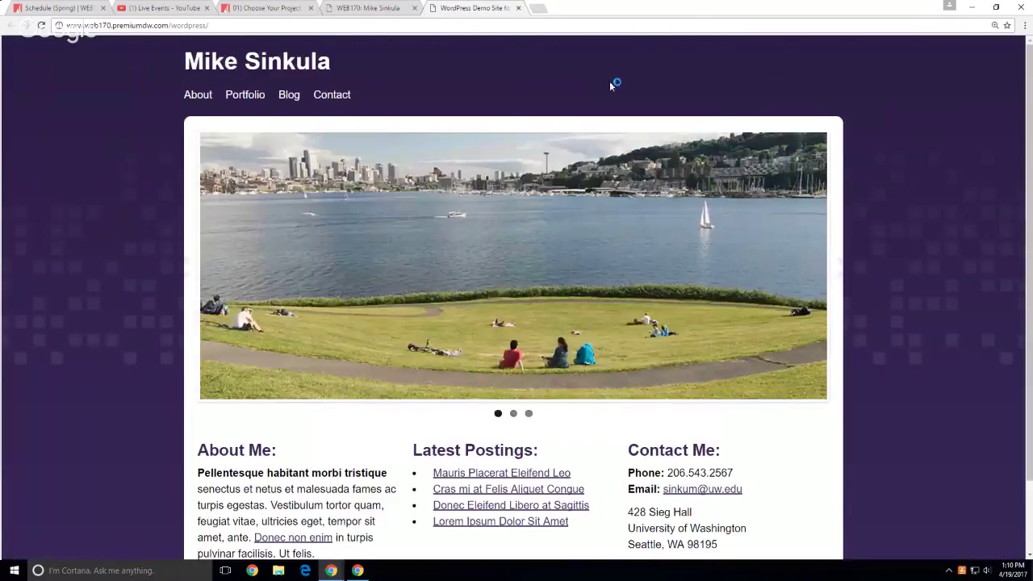
left_click(518, 8)
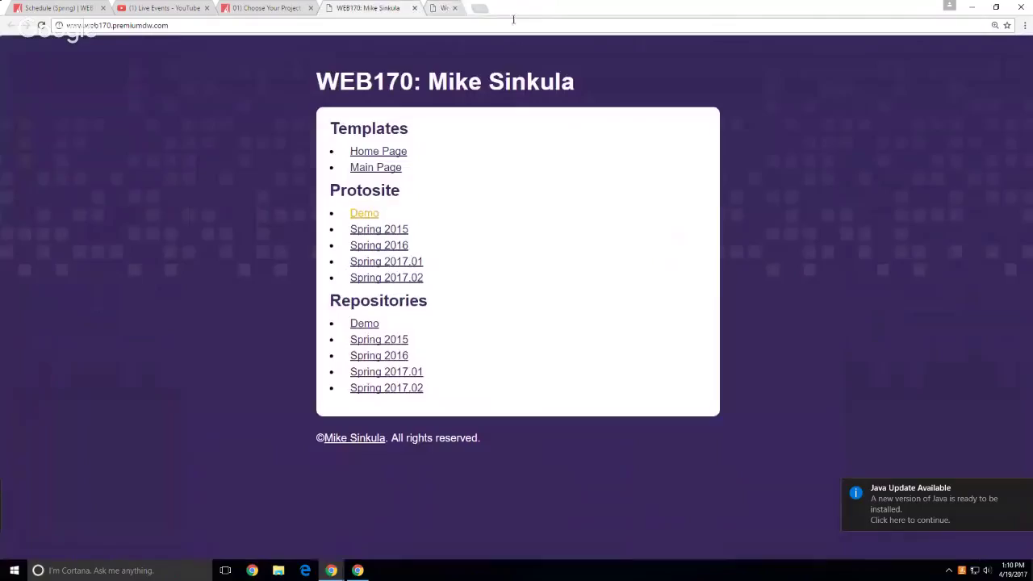
Step: Open the Spring 2017.01 protosite and examine its Portfolio page from start to end
left_click(372, 265)
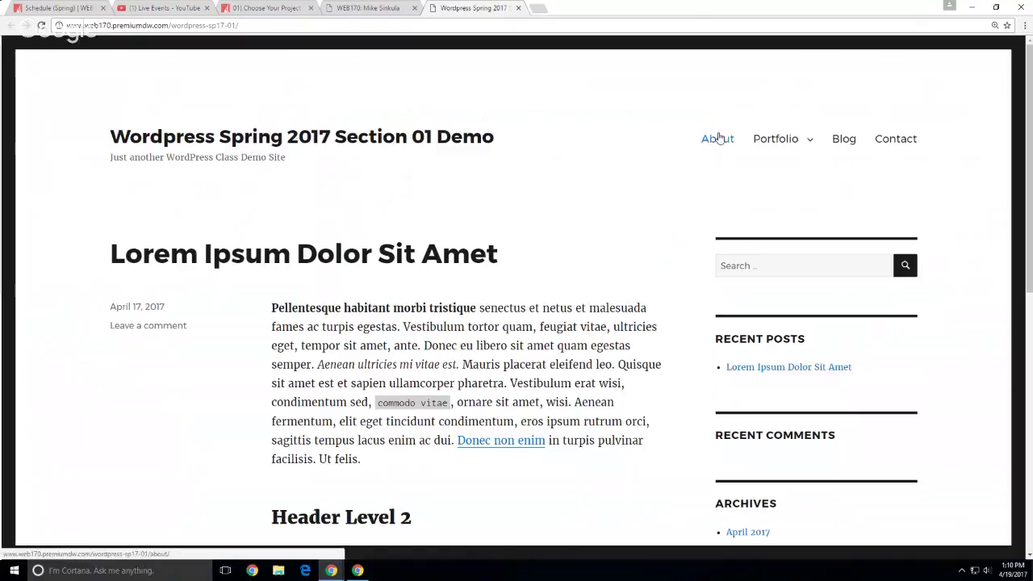
scroll(565, 258, "down", 1)
scroll(564, 258, "up", 1)
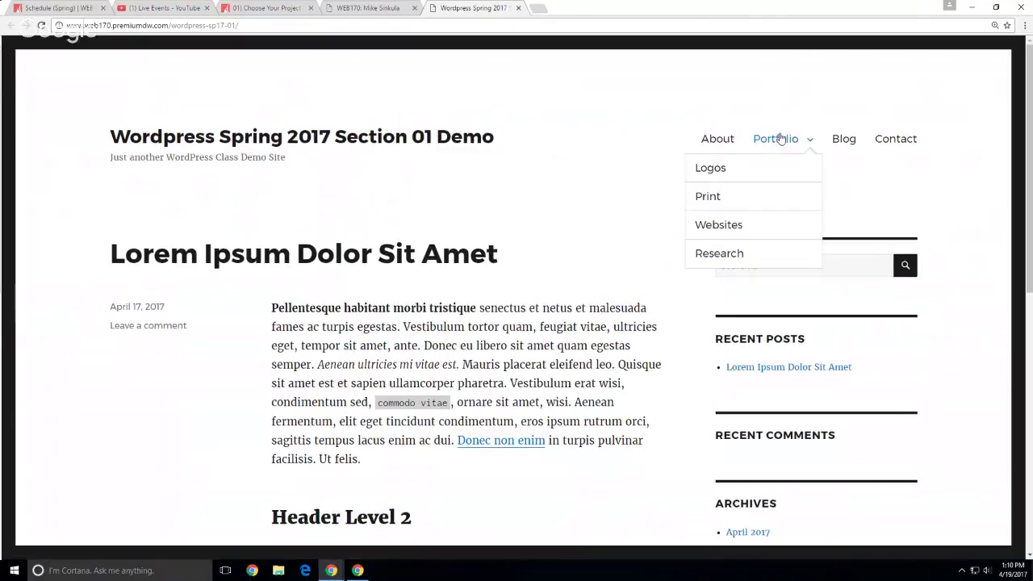
left_click(777, 139)
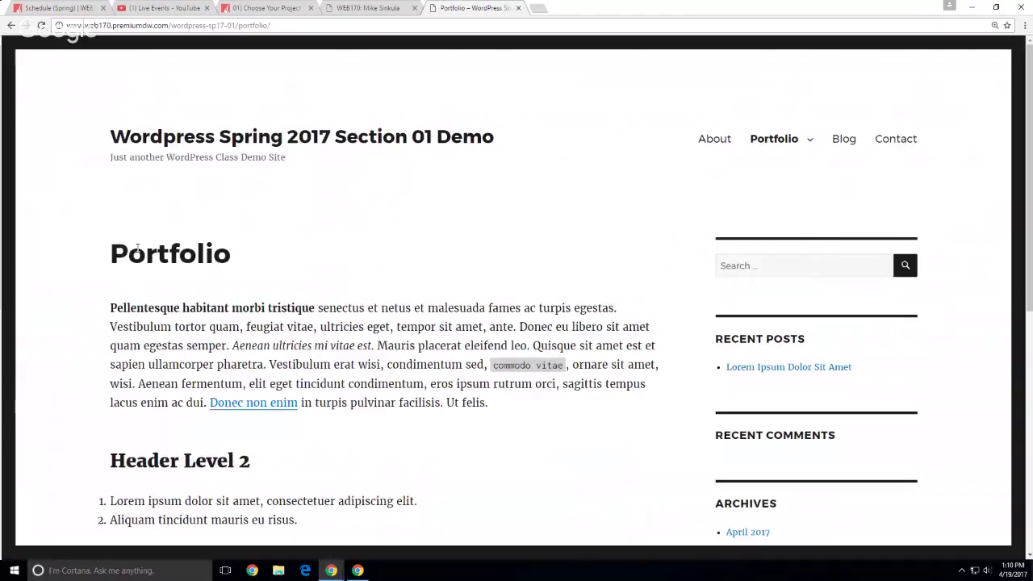
scroll(88, 246, "down", 3)
scroll(88, 247, "down", 4)
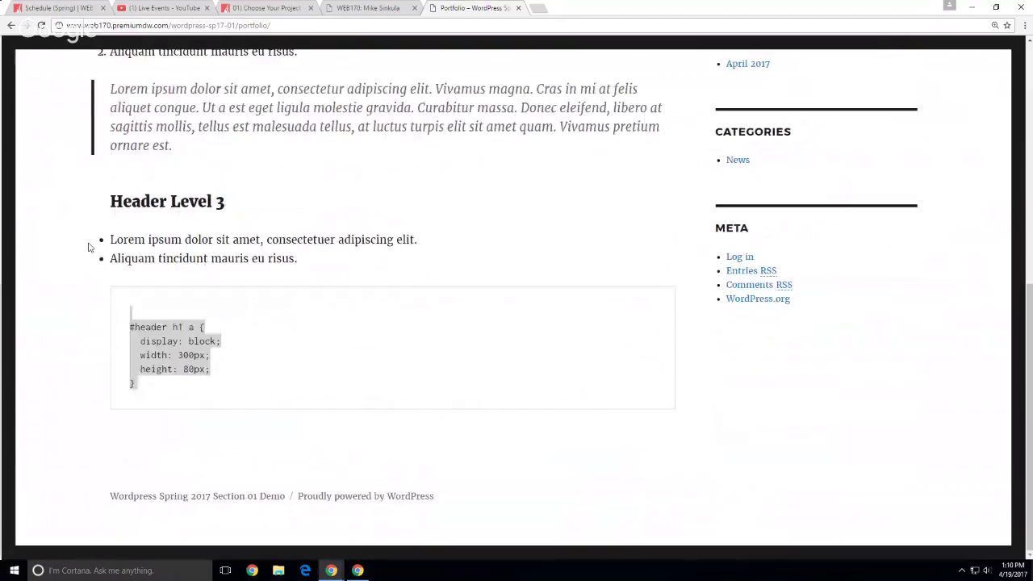
scroll(88, 242, "up", 7)
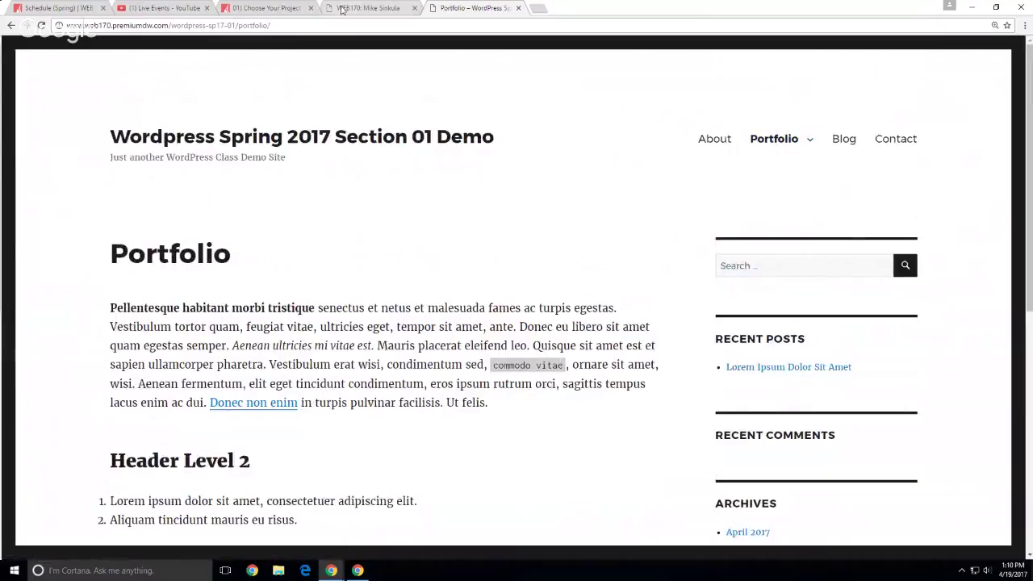
Step: Return to the example staging area and open the Spring 2017.01 code repository on GitHub
left_click(367, 8)
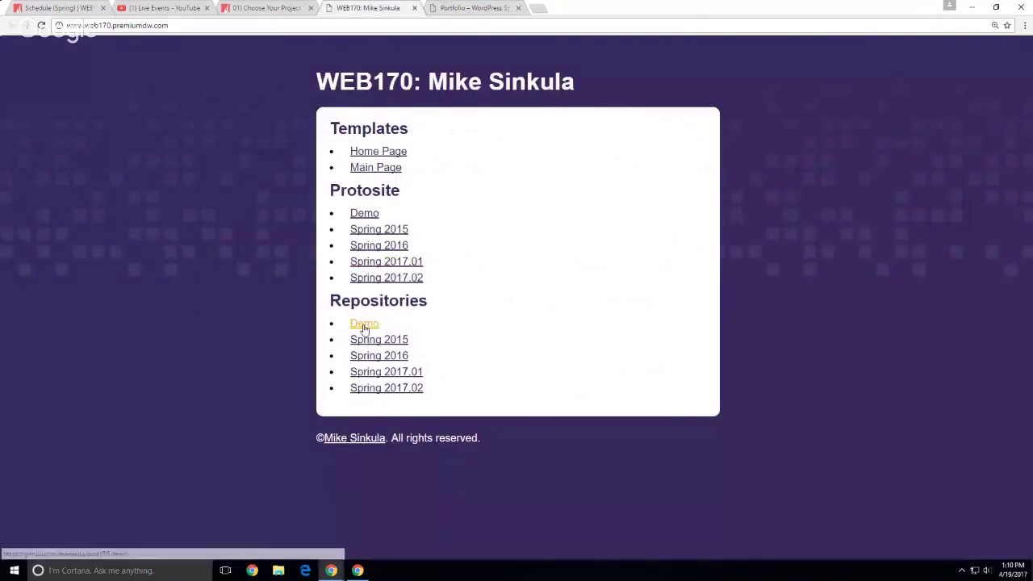
left_click(401, 372)
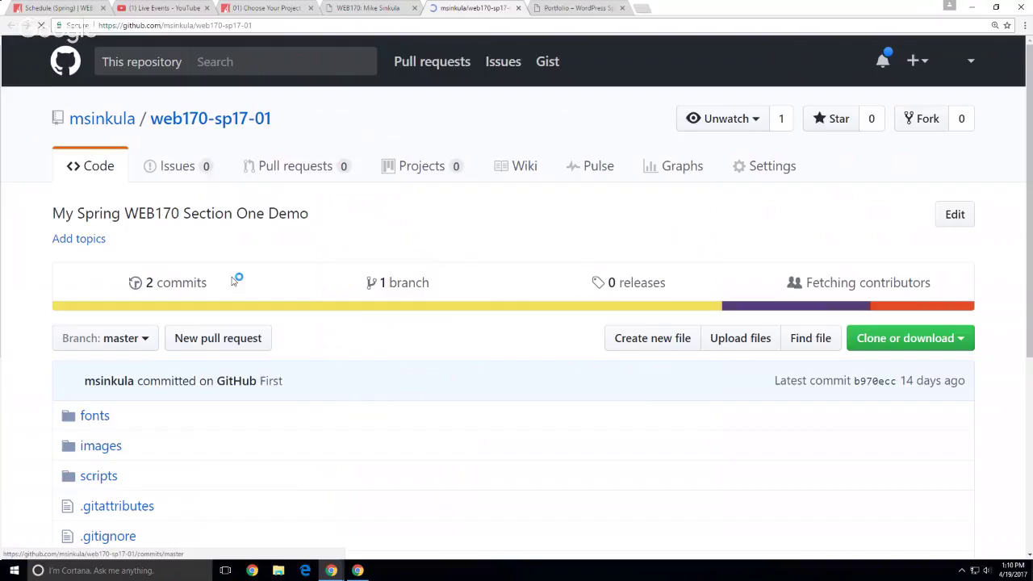
Step: Look over the folders and files listed in the web170-sp17-01 repository
scroll(272, 414, "down", 3)
scroll(269, 418, "down", 2)
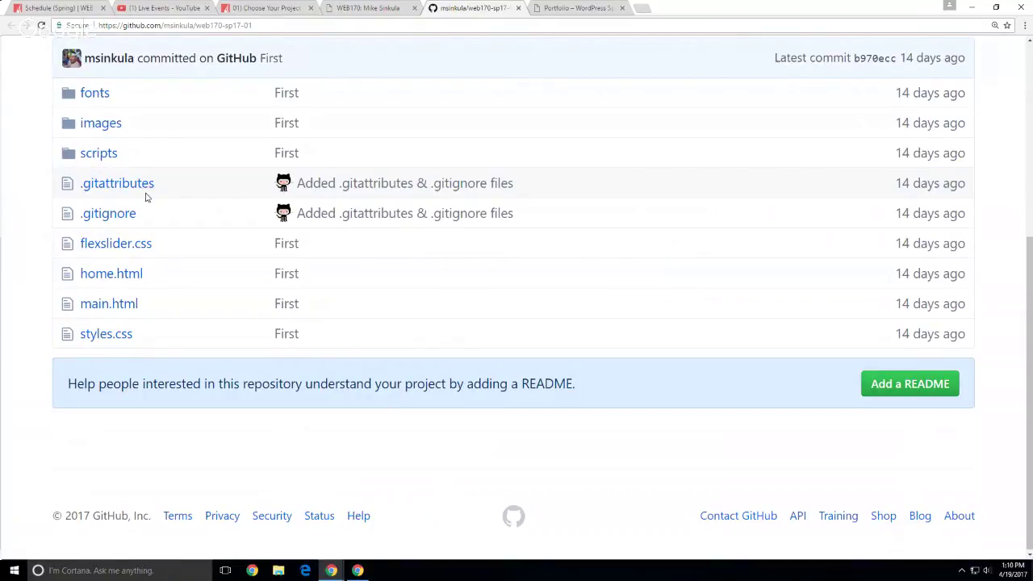
Step: Launch Dreamweaver, maximize its window and connect to the WEB170 site's remote server
left_click(13, 572)
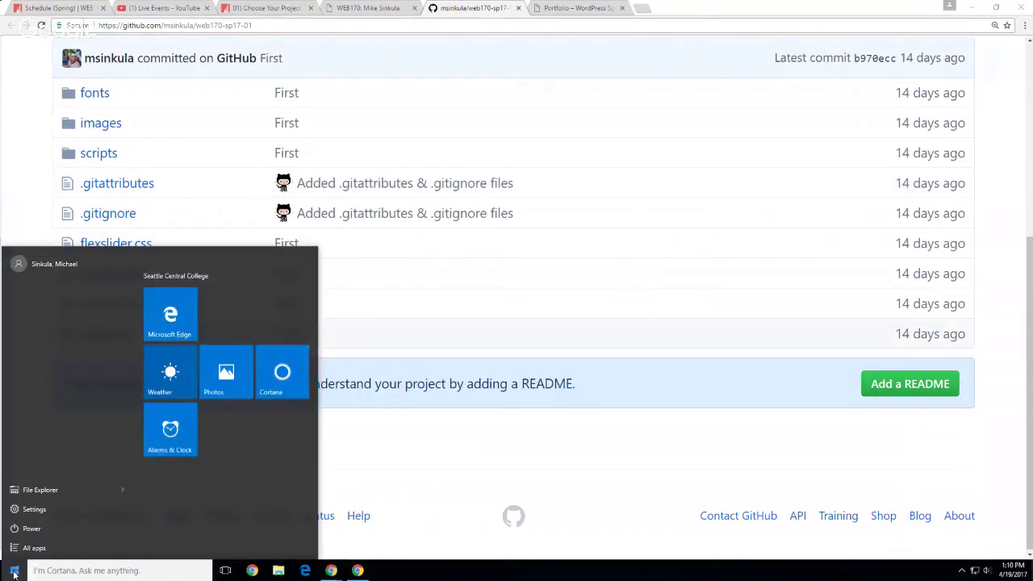
left_click(29, 548)
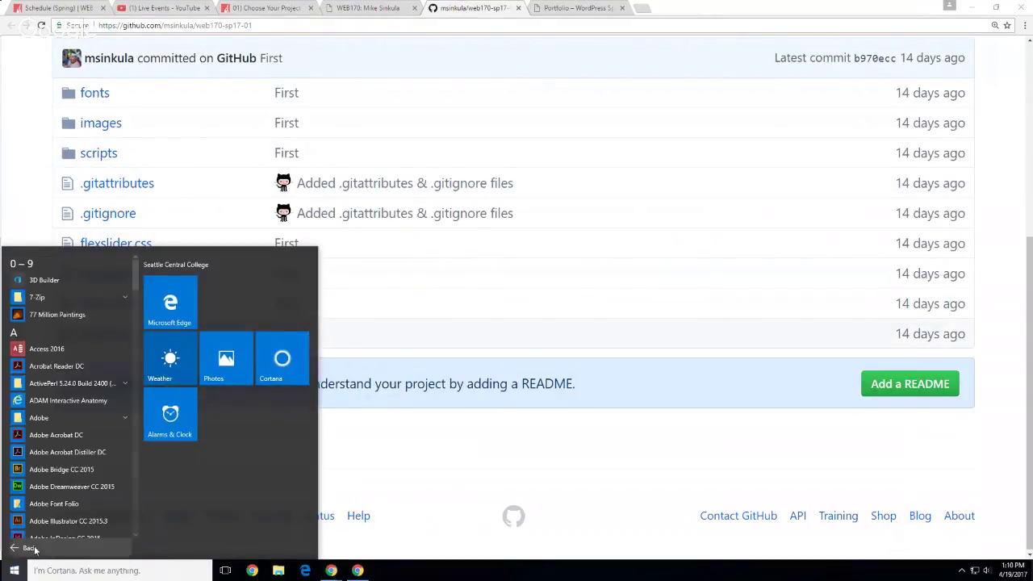
left_click(18, 490)
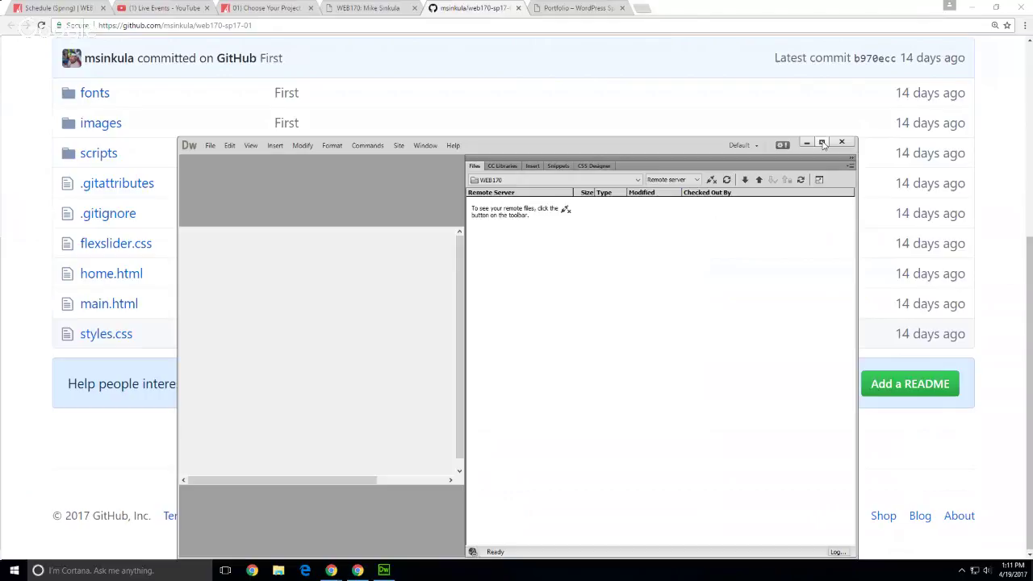
left_click(822, 143)
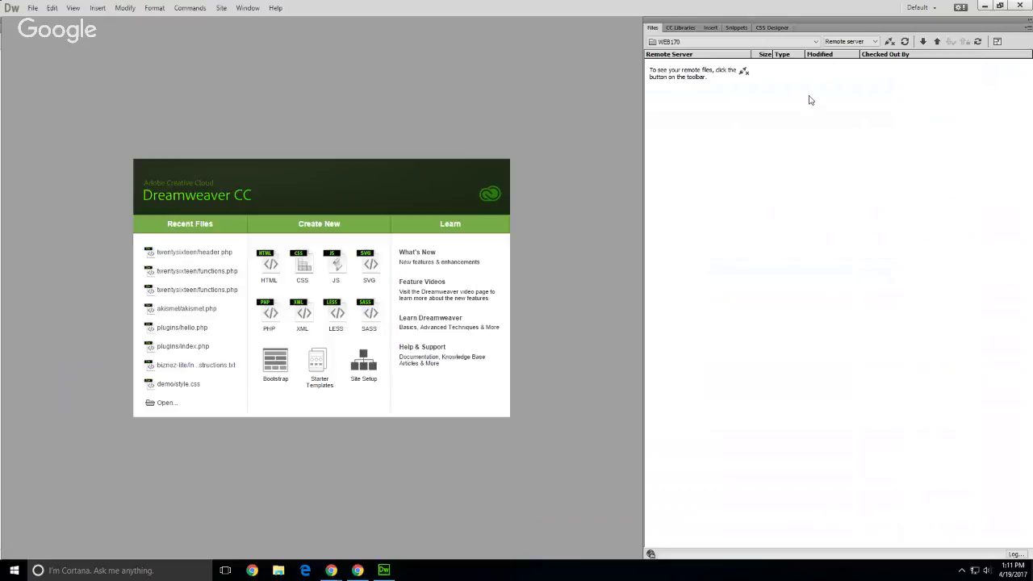
left_click(890, 41)
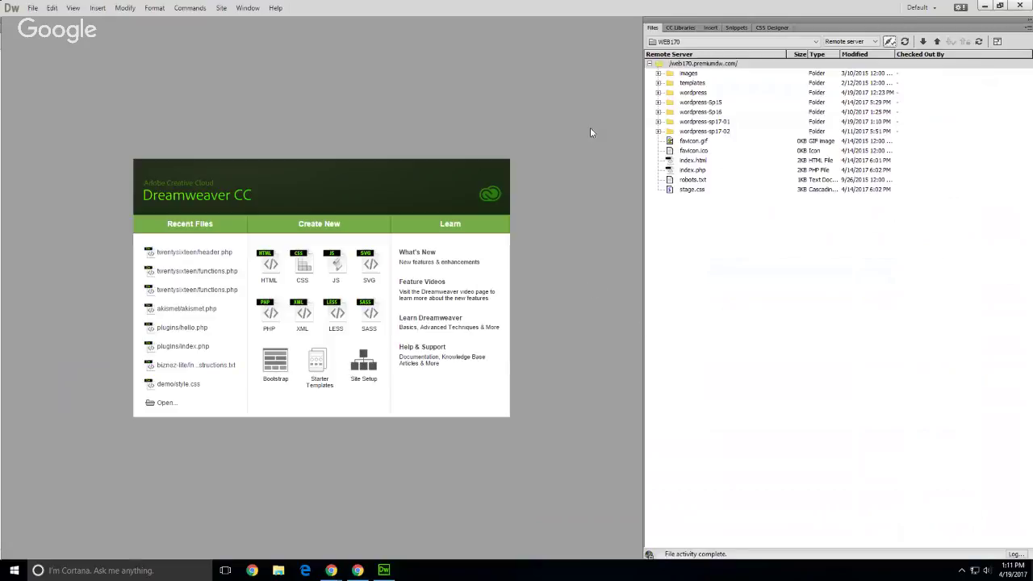
Step: Expand the wordpress-sp17-01 install on the remote server down to wp-content and its themes folder
left_click(658, 121)
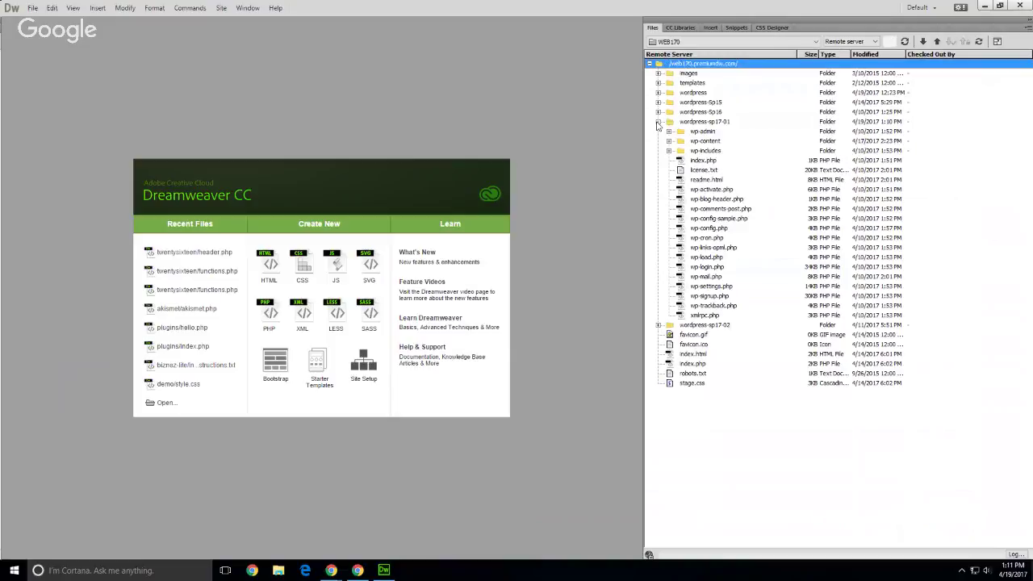
left_click(659, 122)
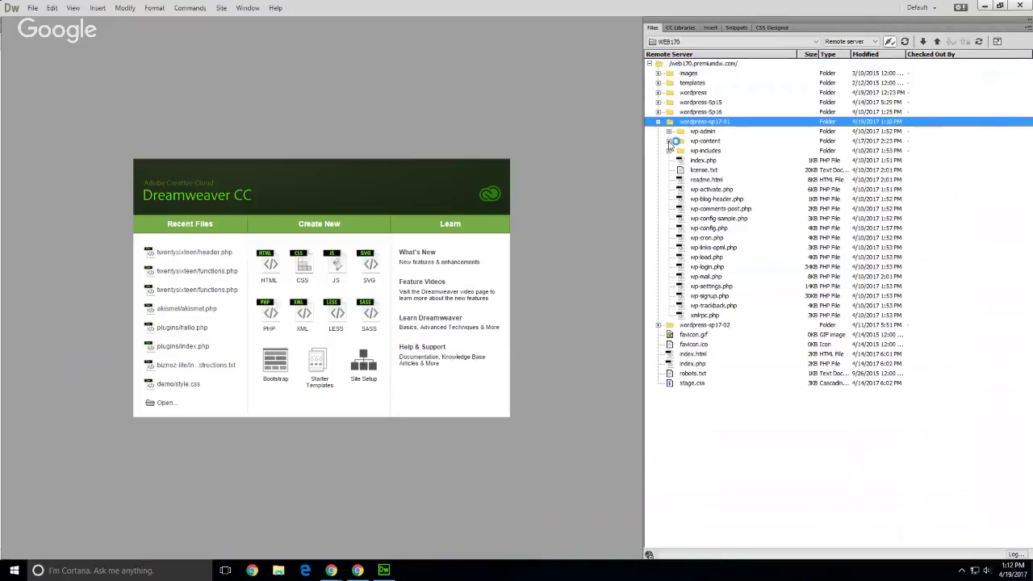
left_click(669, 140)
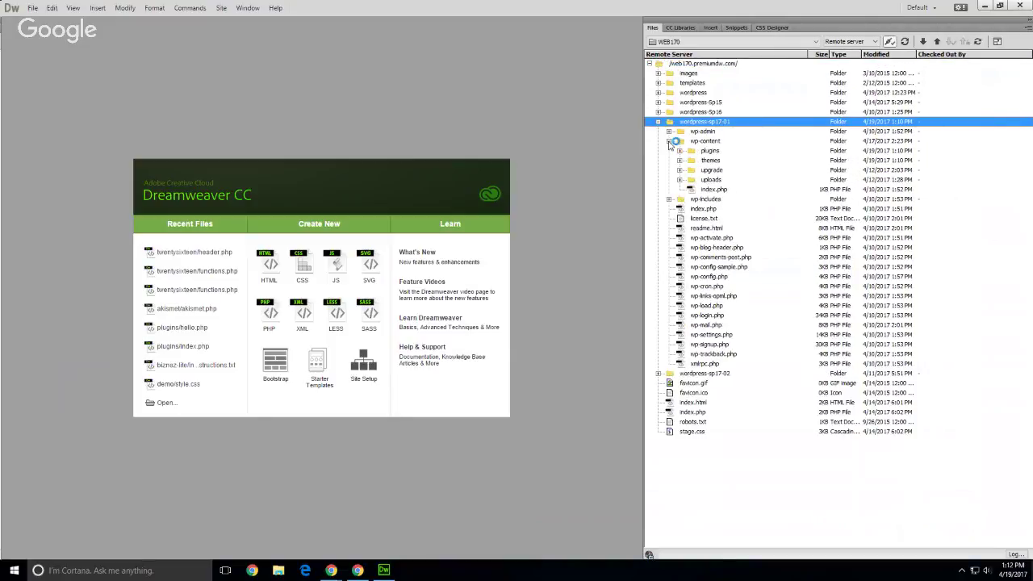
left_click(680, 161)
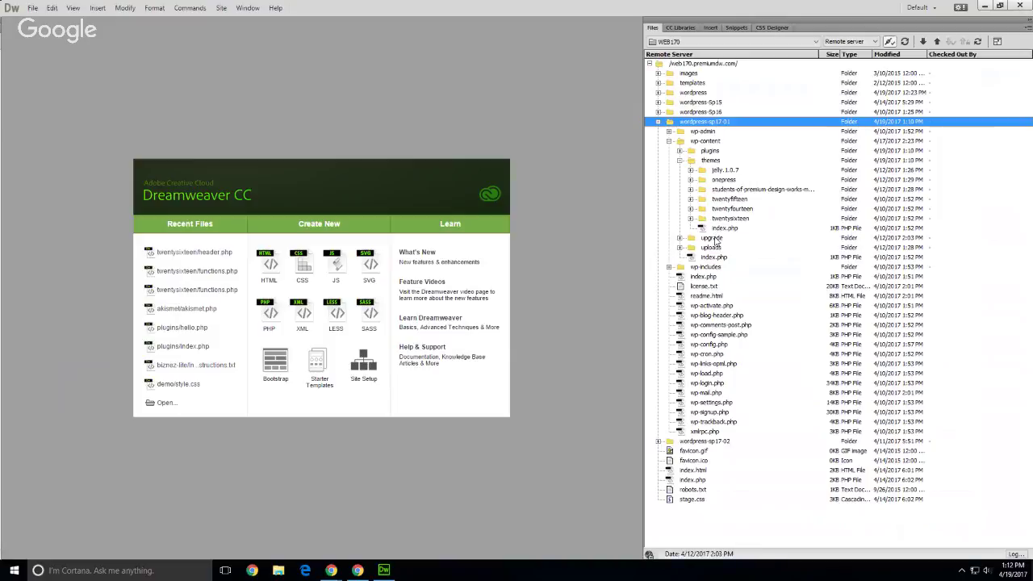
Step: Expand the wordpress-sp17-02 install down to its wp-content themes folder and select the web170-sp17-02 theme
left_click(659, 441)
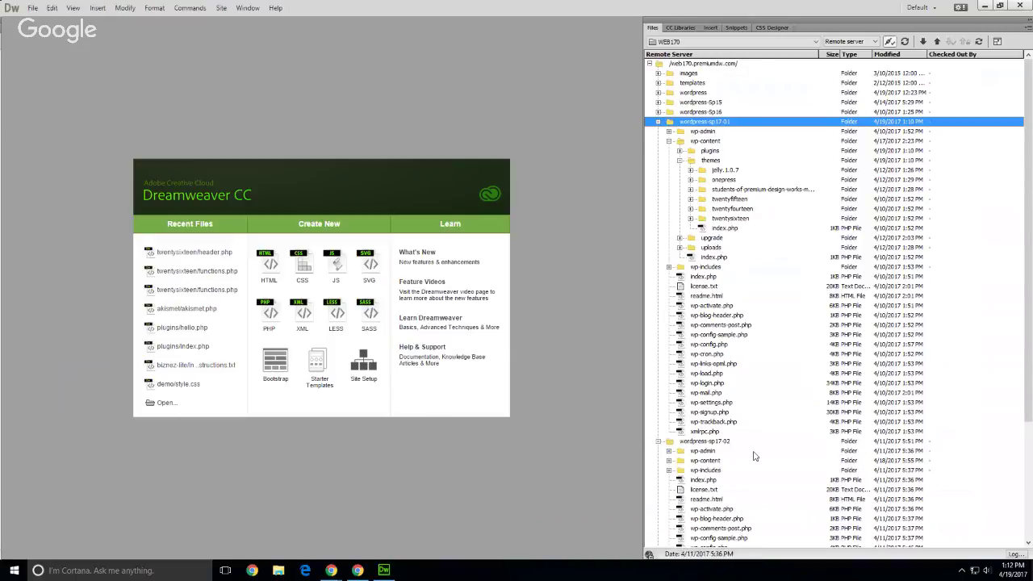
scroll(754, 457, "down", 1)
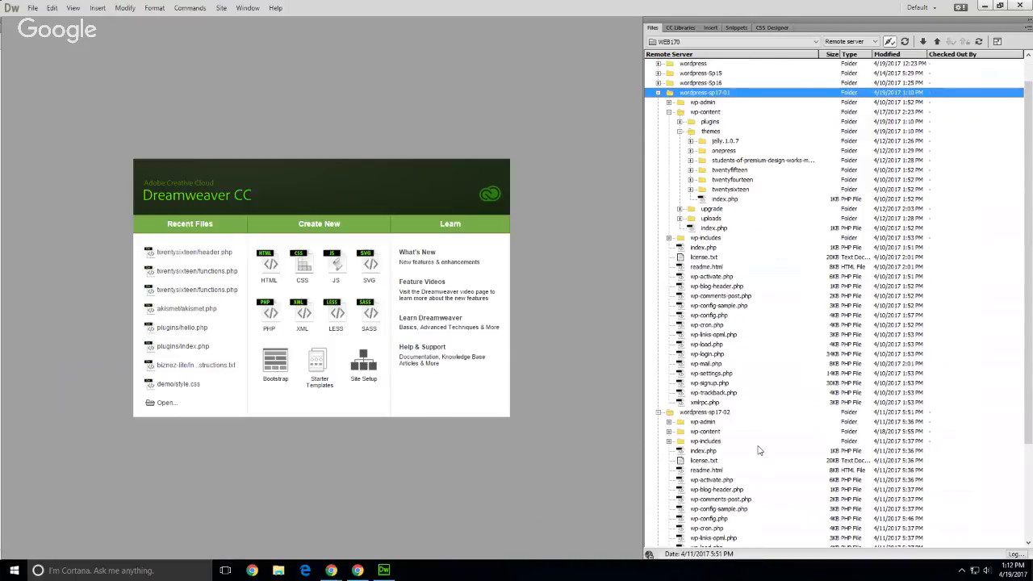
scroll(759, 450, "down", 4)
left_click(669, 305)
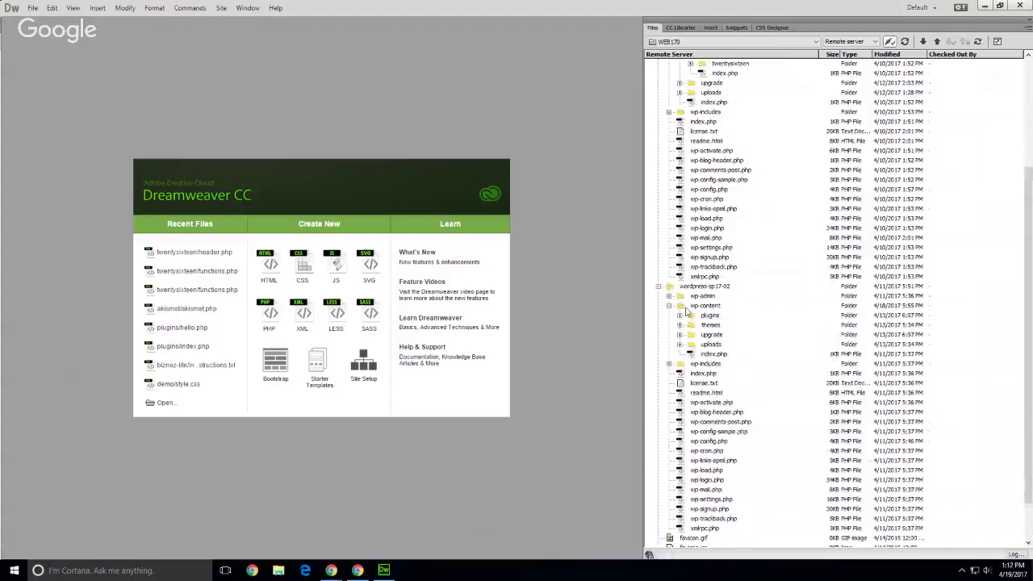
left_click(679, 325)
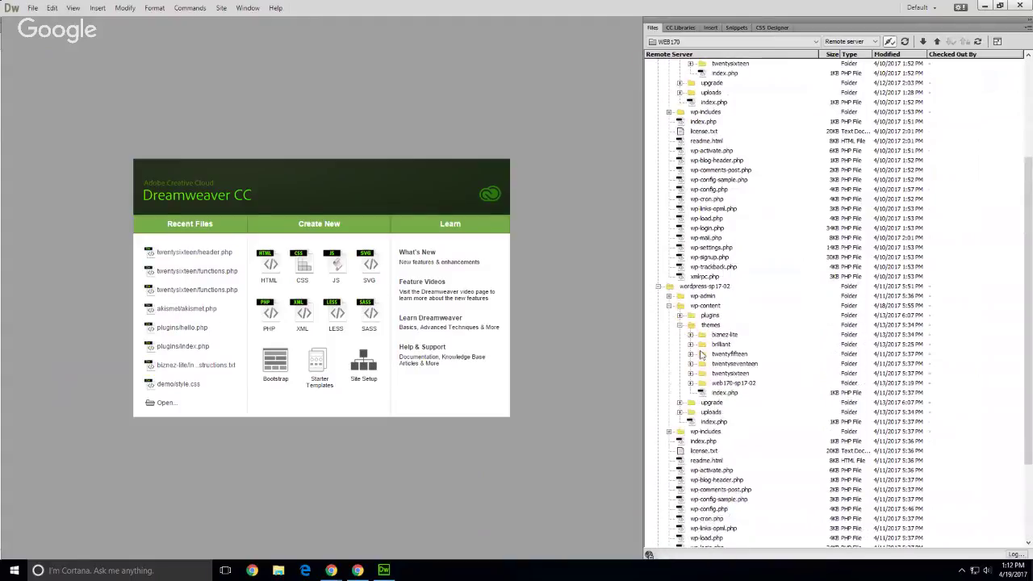
left_click(715, 384)
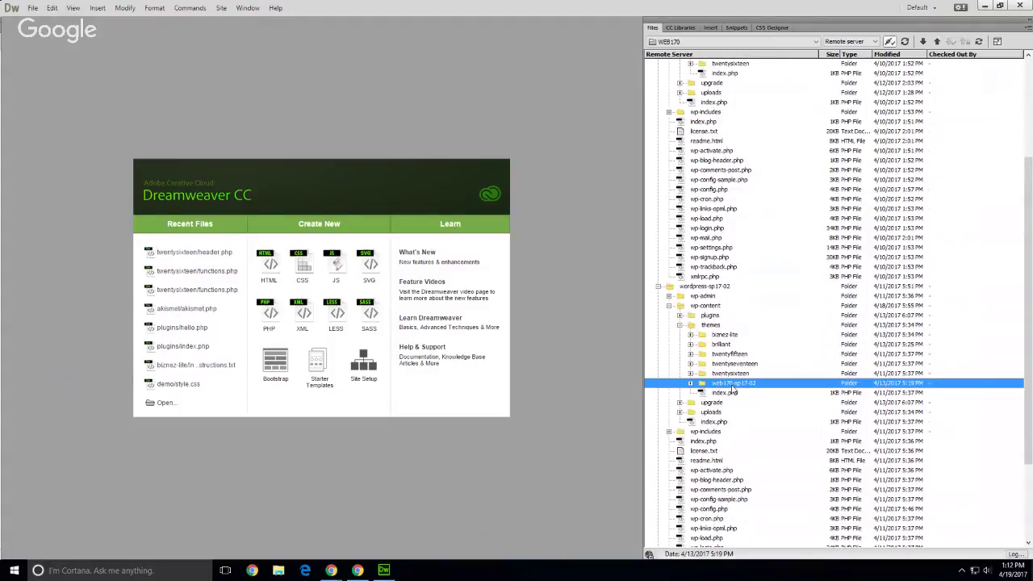
Step: Compare the themes folders of both Spring 2017 installs and expand web170-sp17-02 to inspect its template files
scroll(730, 275, "up", 4)
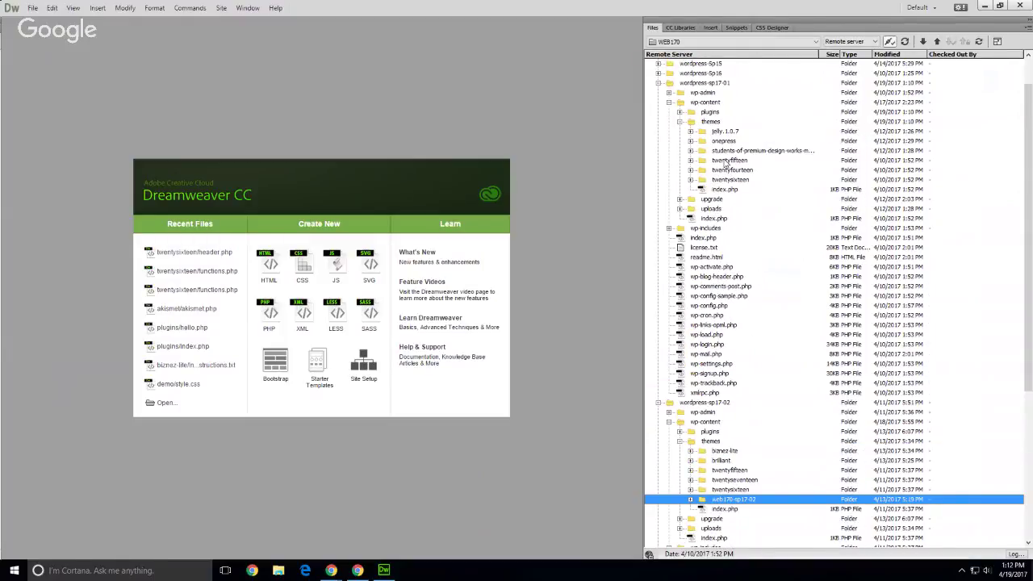
scroll(735, 234, "up", 1)
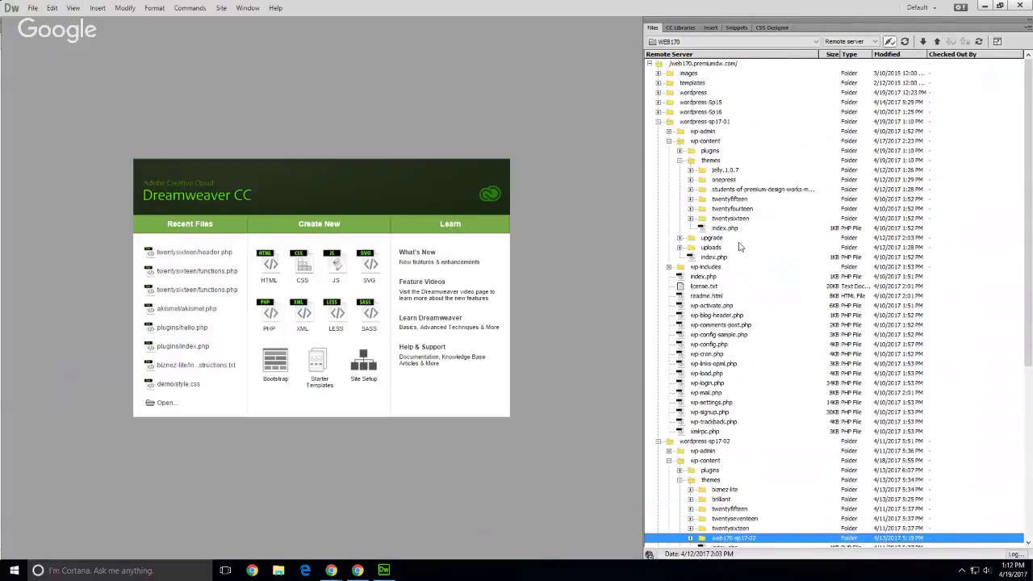
scroll(740, 247, "down", 9)
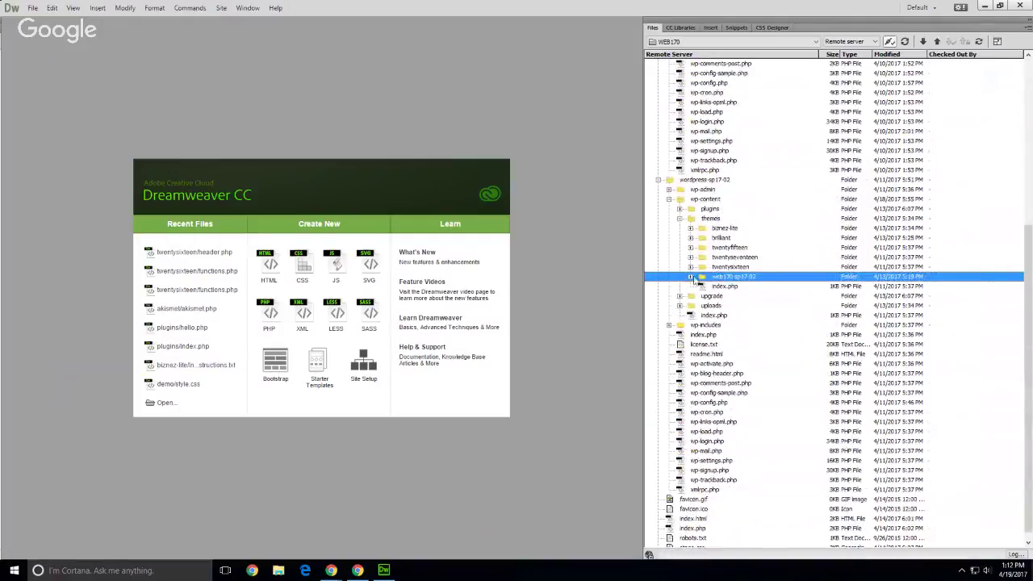
left_click(691, 277)
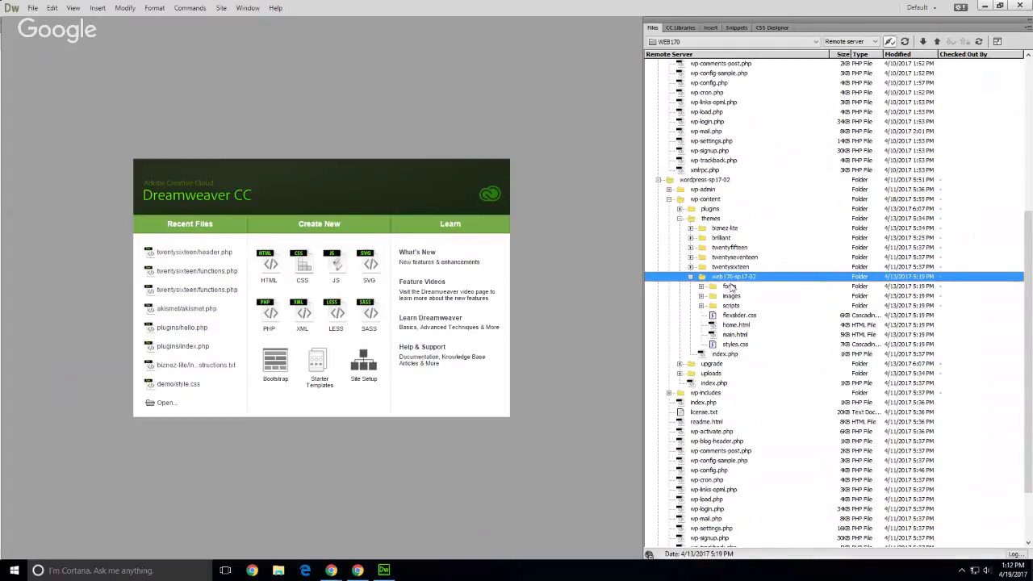
left_click(714, 219)
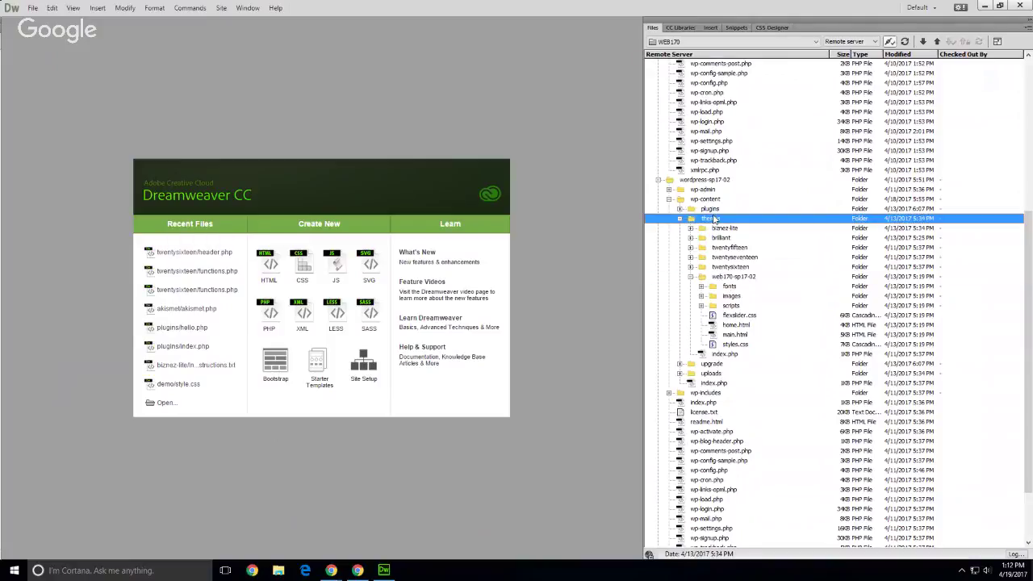
left_click(718, 277)
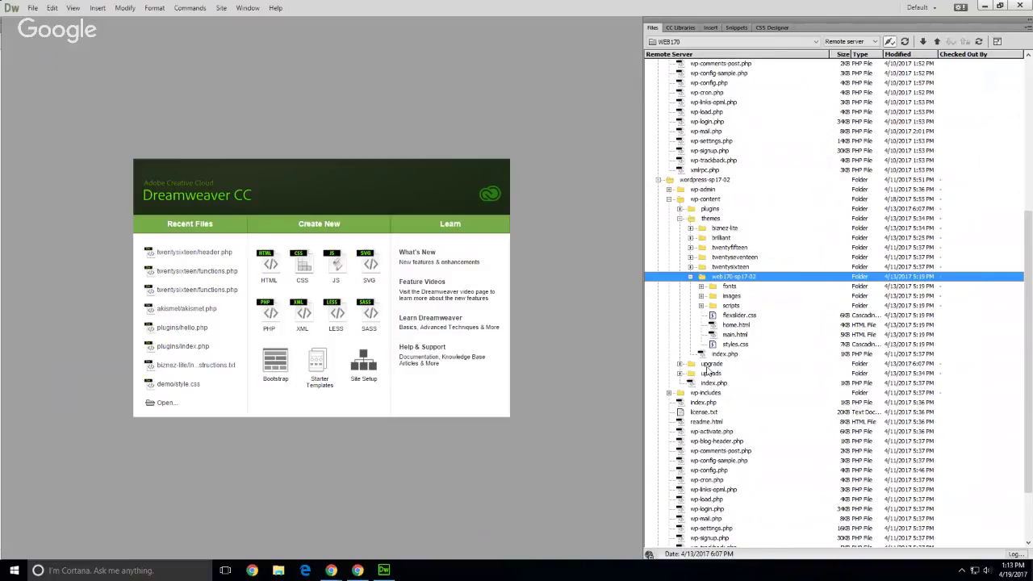
Step: Switch back to Chrome and revisit the web170-sp17-01 repository's file list
left_click(358, 570)
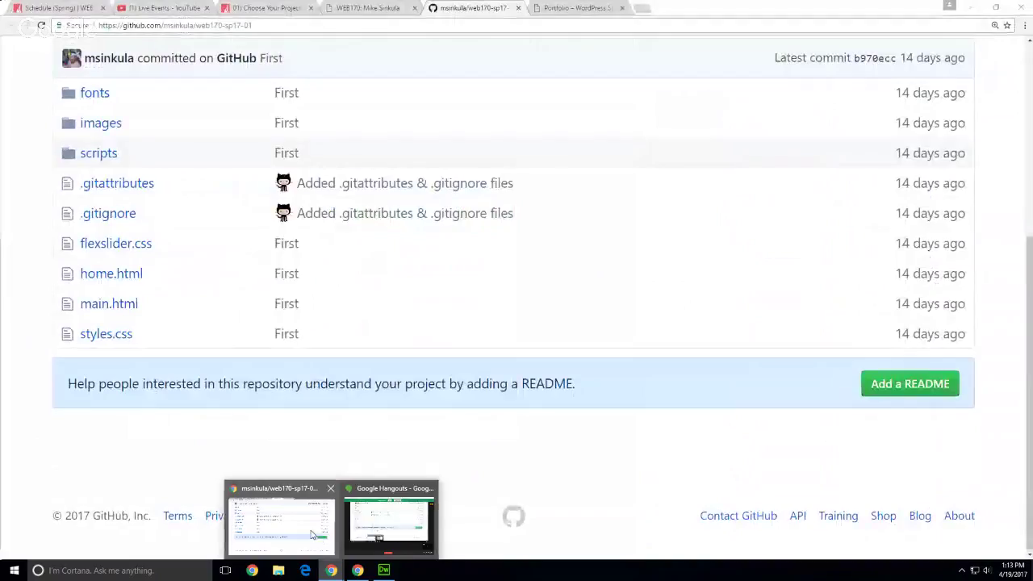
left_click(310, 535)
scroll(167, 401, "up", 3)
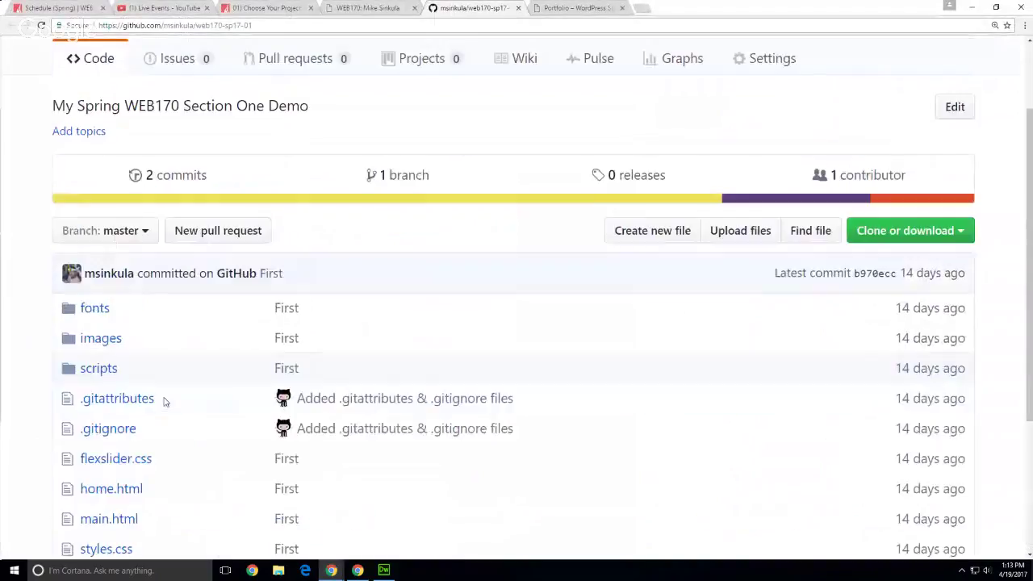
Step: Return to the example staging area, open the Demo repository and examine its PHP and CSS theme files
left_click(365, 10)
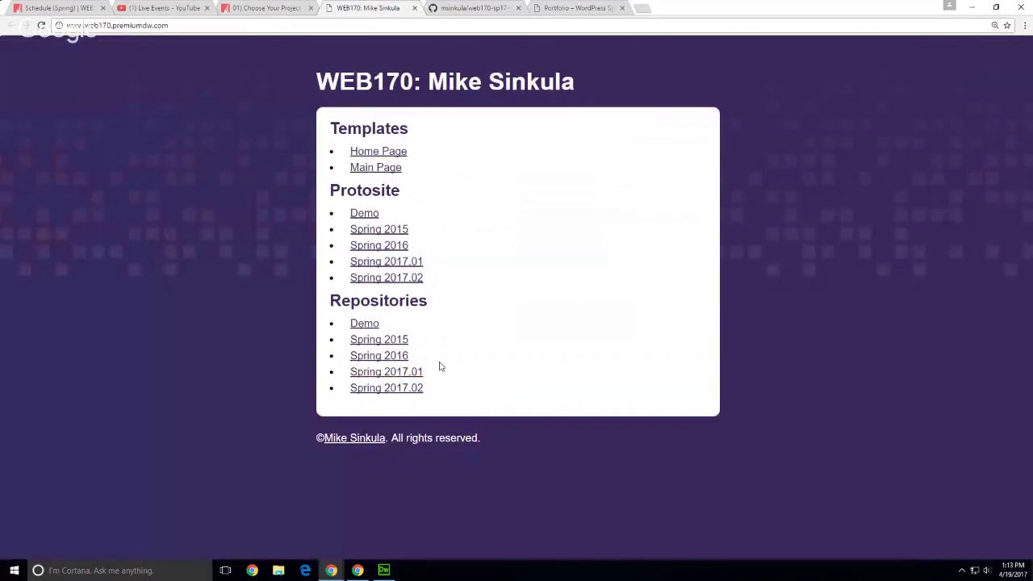
left_click(373, 325)
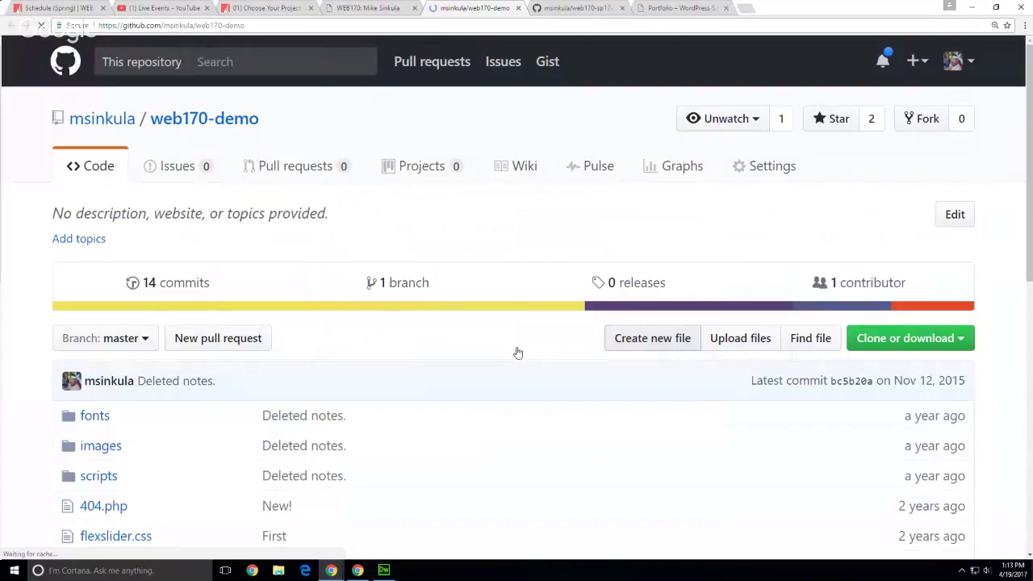
scroll(68, 417, "down", 7)
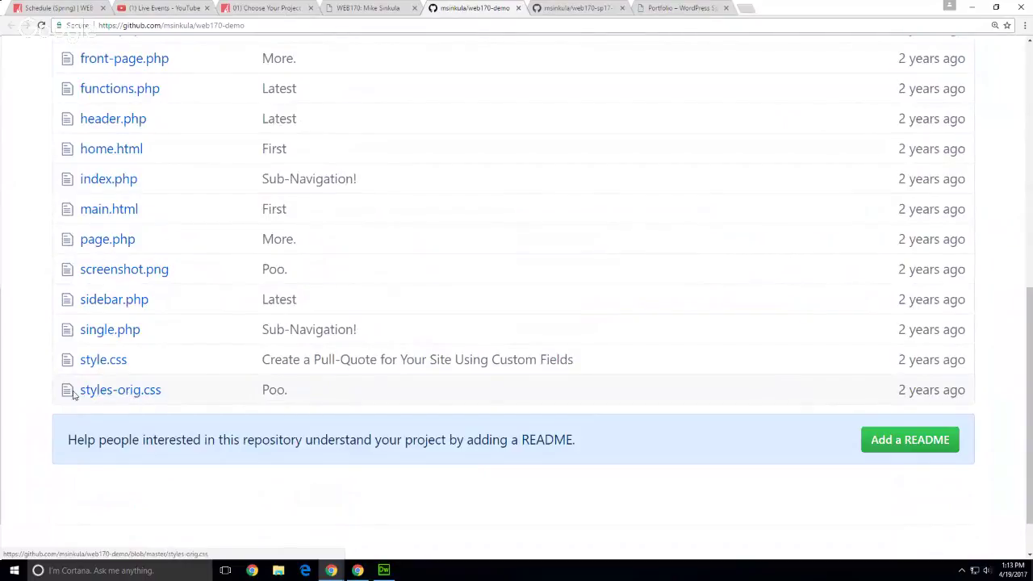
scroll(51, 380, "up", 1)
scroll(51, 380, "up", 1)
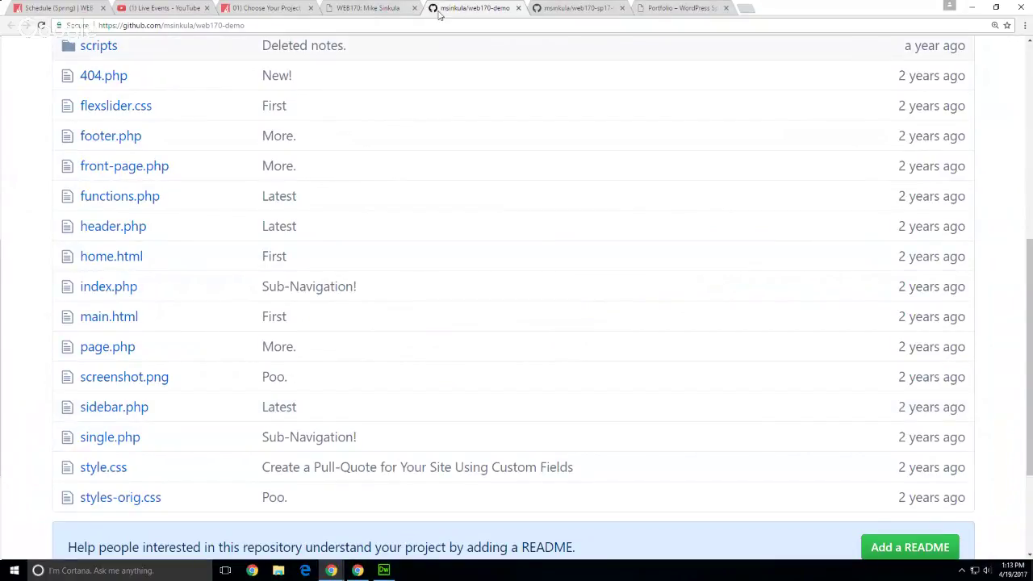
Step: Review the "Choose Your Project Site" requirements, then open assignment "02) Install & Set Up WordPress" and read its requirements
left_click(273, 10)
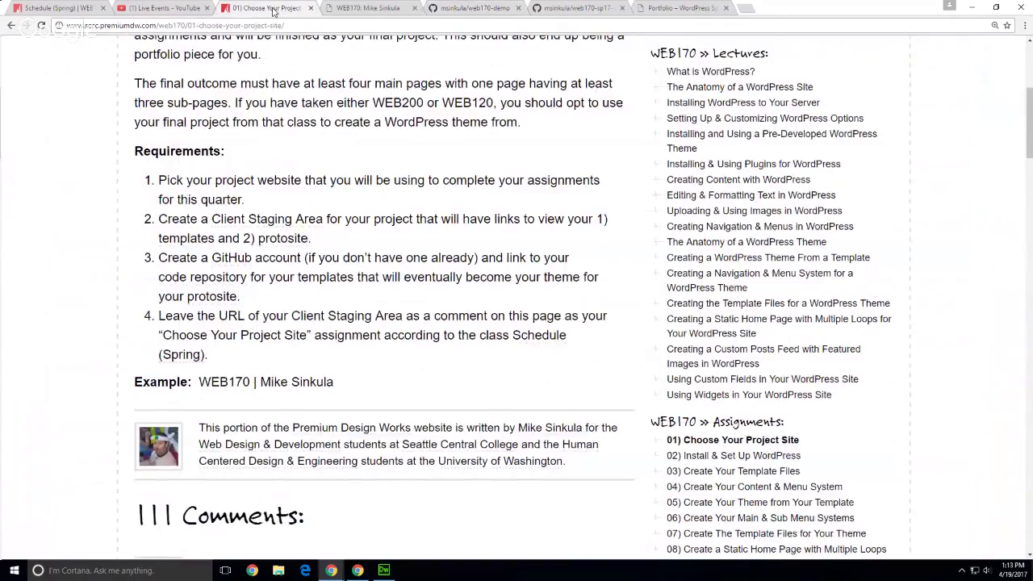
scroll(520, 266, "up", 2)
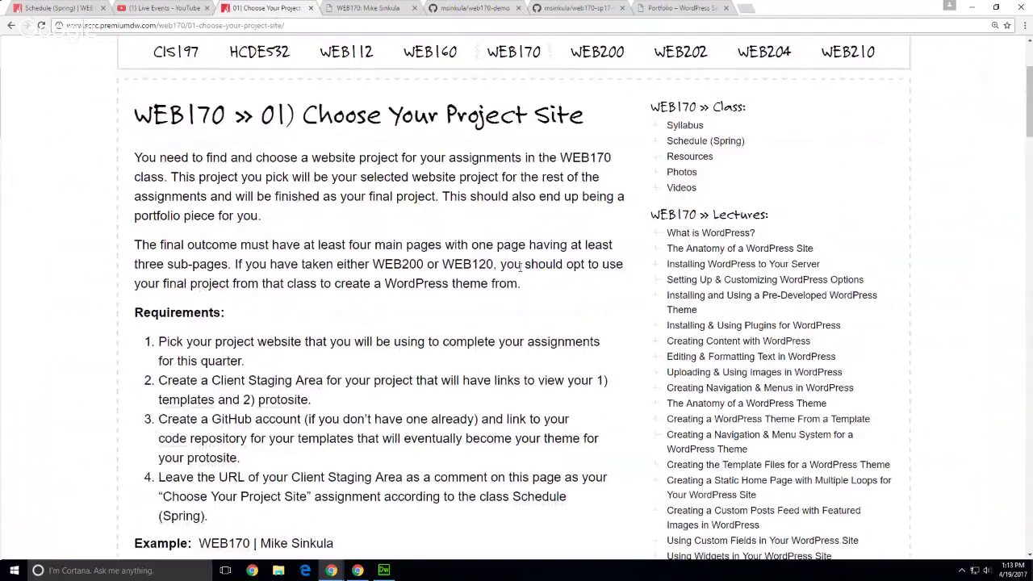
scroll(519, 266, "down", 3)
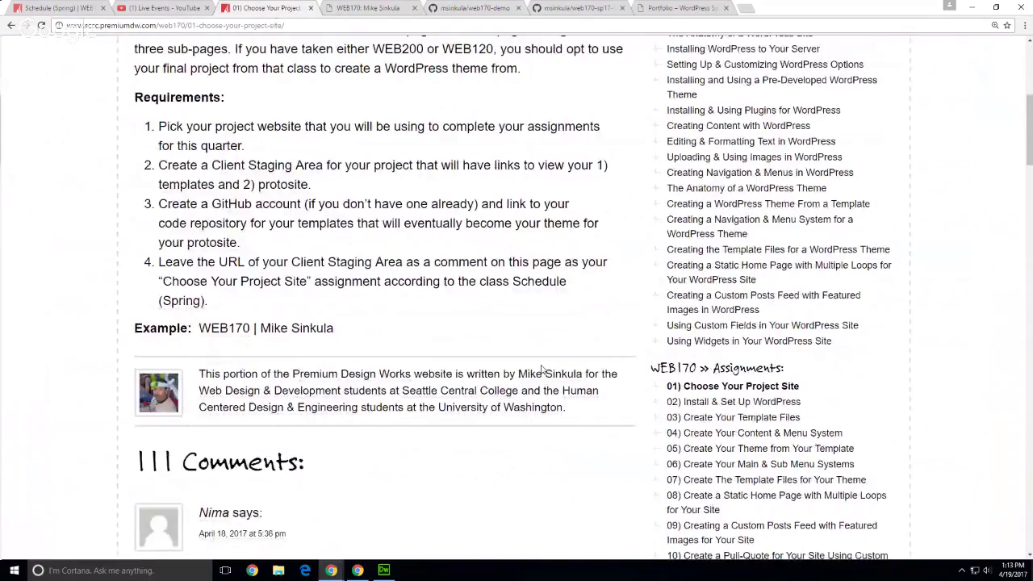
scroll(543, 370, "down", 1)
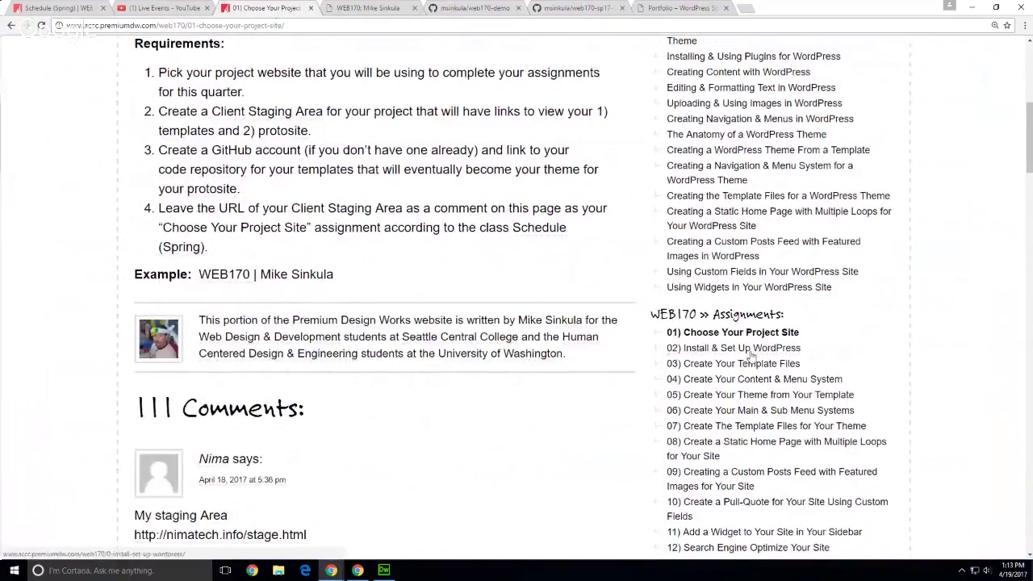
left_click(750, 354)
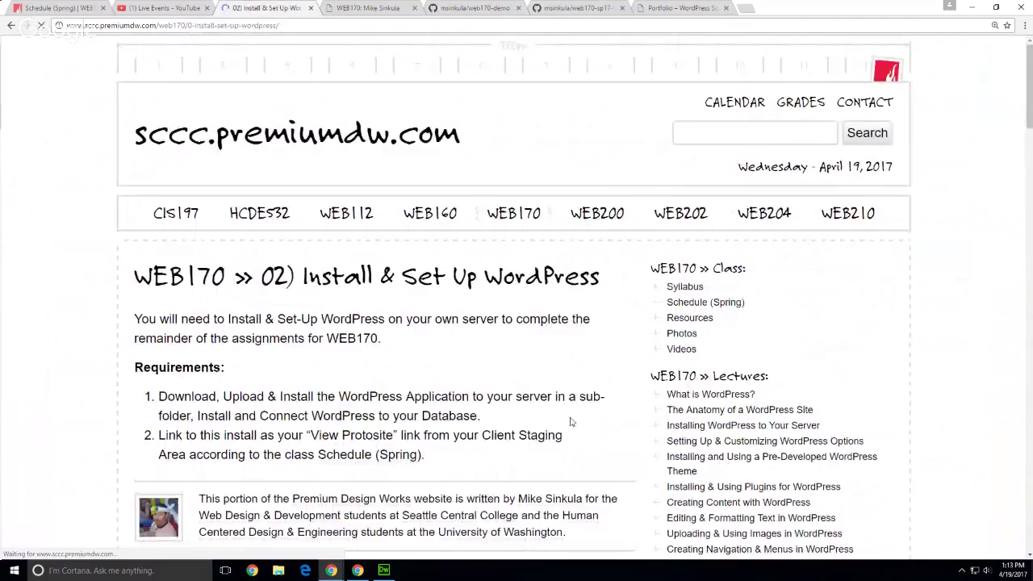
scroll(570, 417, "down", 2)
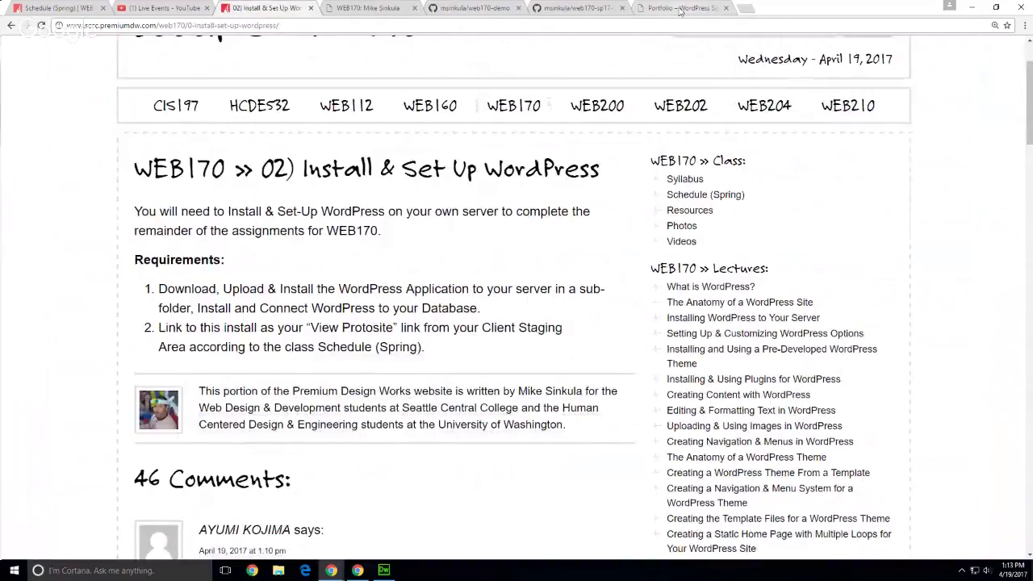
Step: Go back to the example staging area and open the Spring 2017.01 repository again
left_click(702, 7)
left_click(371, 10)
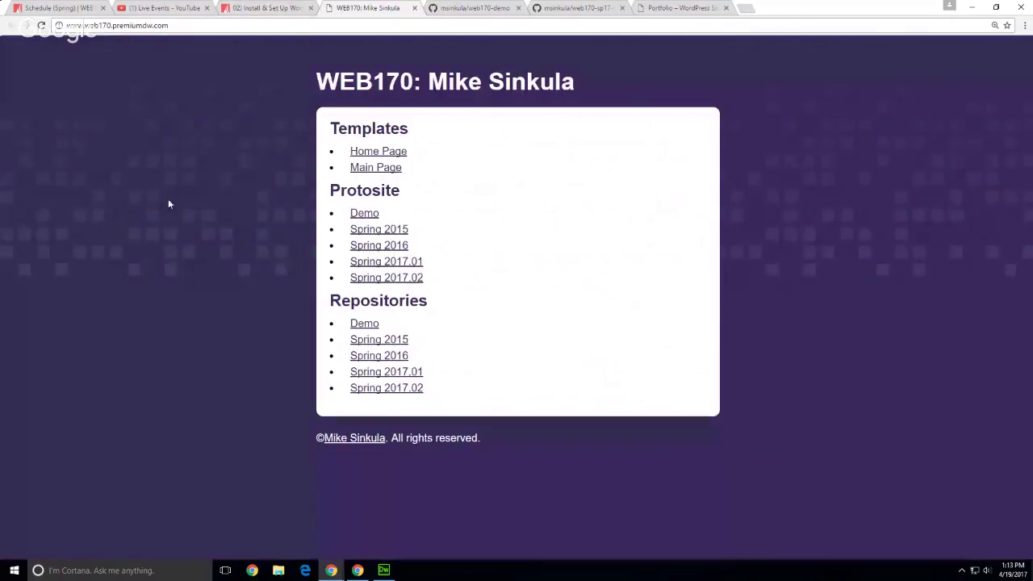
left_click(395, 373)
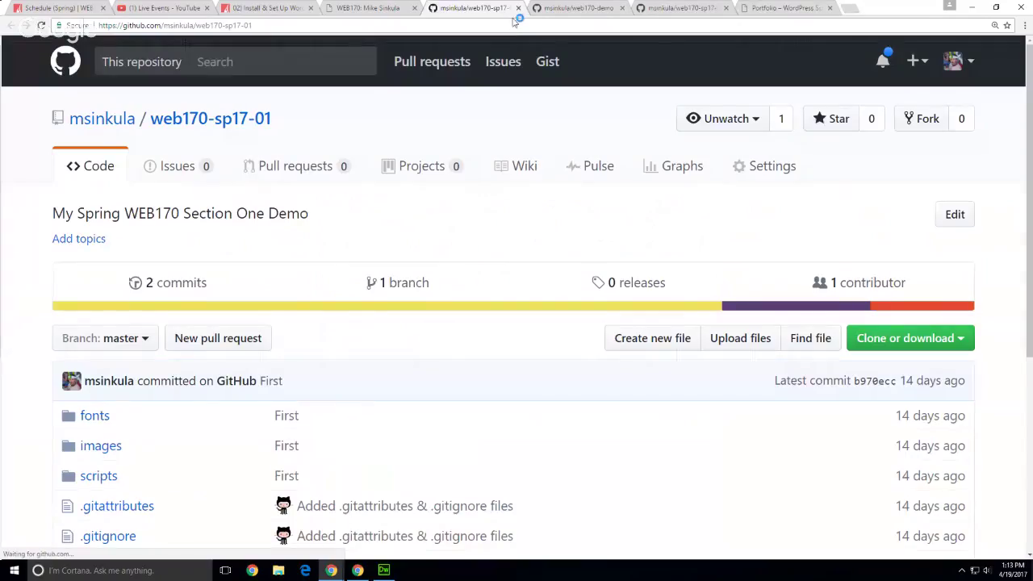
Step: Close the repository page and open the Spring 2017.01 protosite from the staging area to view its navigation
left_click(517, 8)
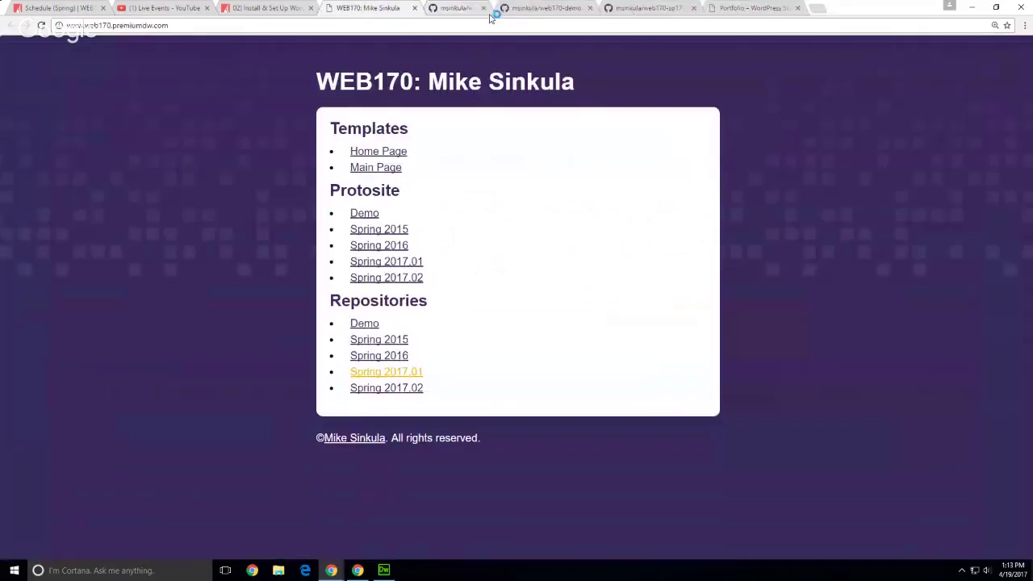
left_click(409, 267)
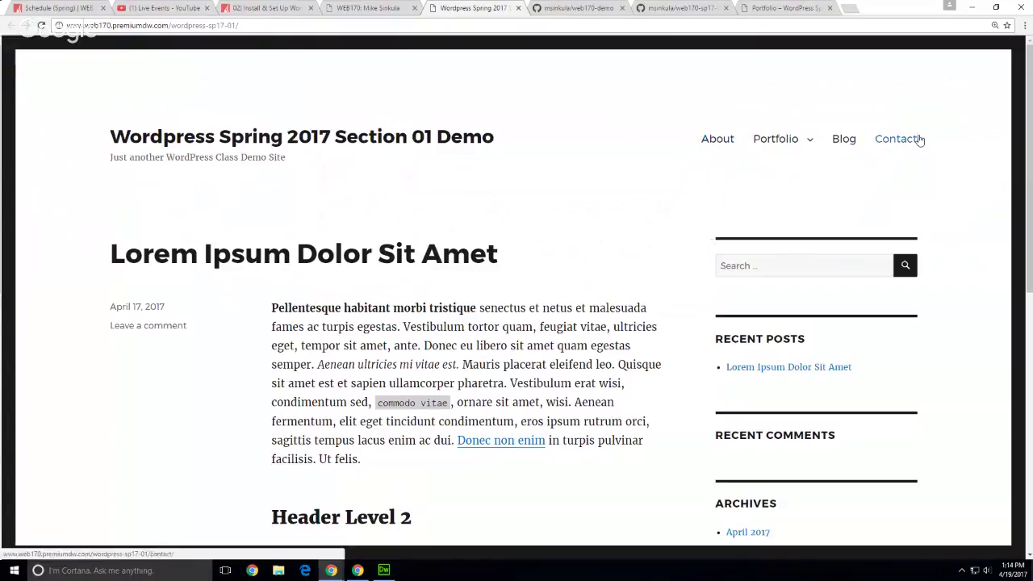
mouse_move(794, 153)
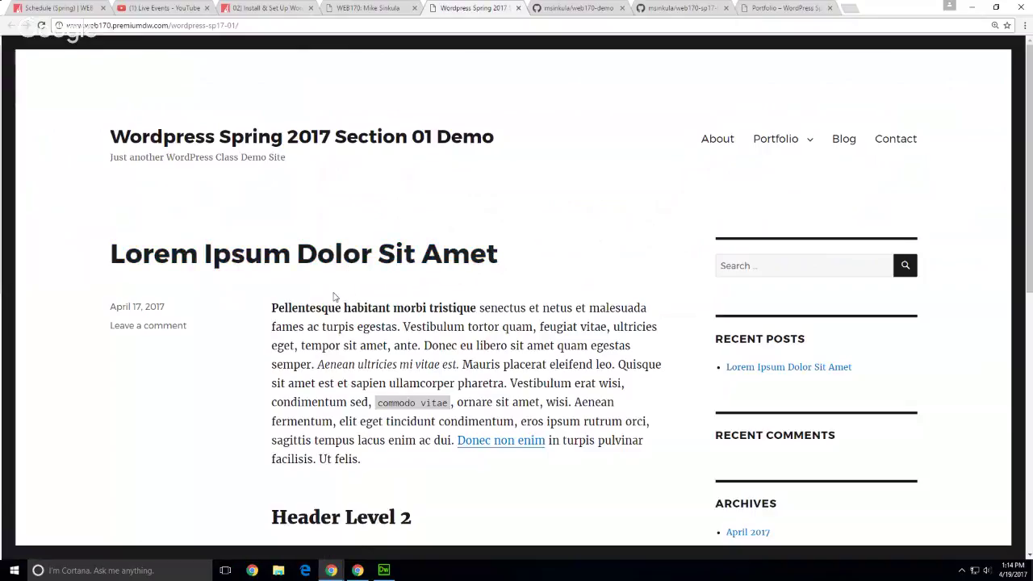
Step: Return to the staging area, open the Spring 2017.01 repository and view its HTML and CSS template files
left_click(396, 8)
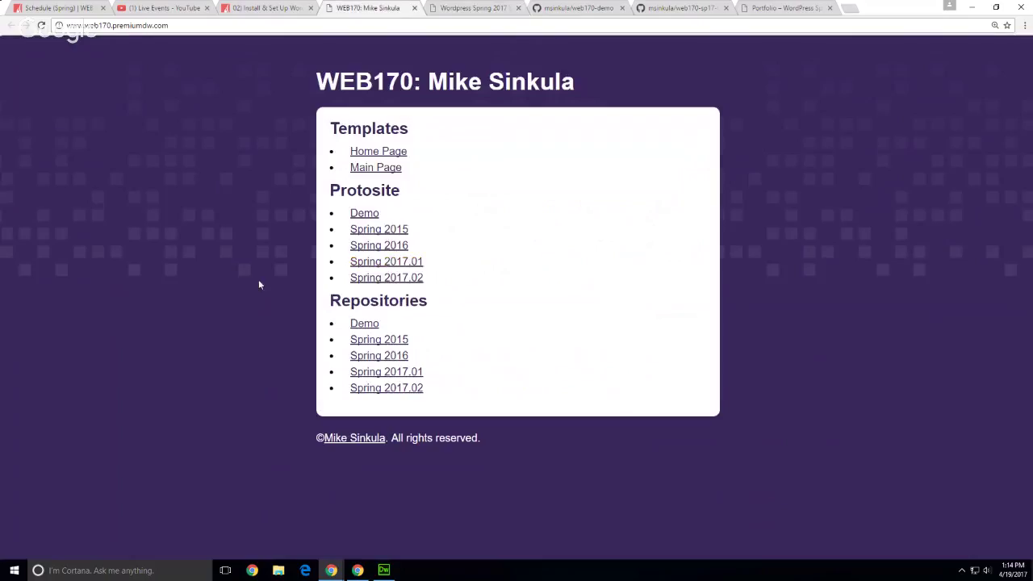
left_click(365, 374)
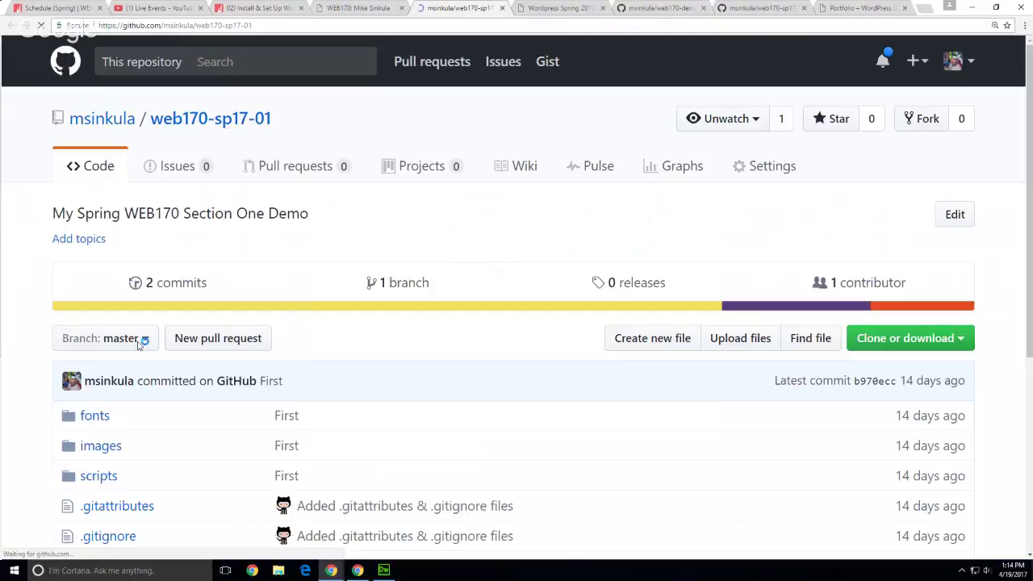
scroll(139, 343, "down", 5)
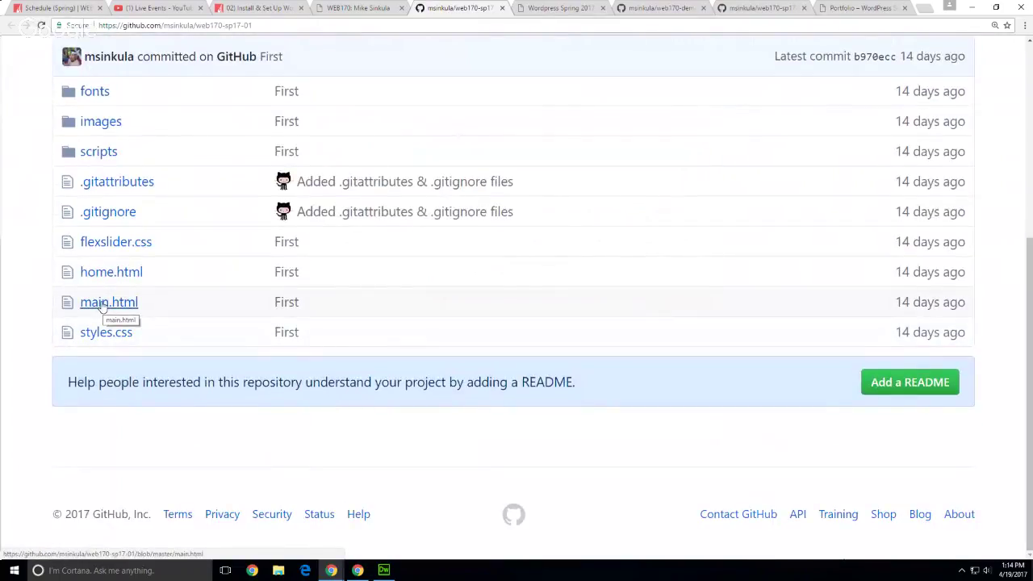
Step: Open the WEB170 Spring schedule, review the Week Three entries and open the "Editing & Formatting Text in WordPress" lecture
left_click(257, 8)
left_click(678, 196)
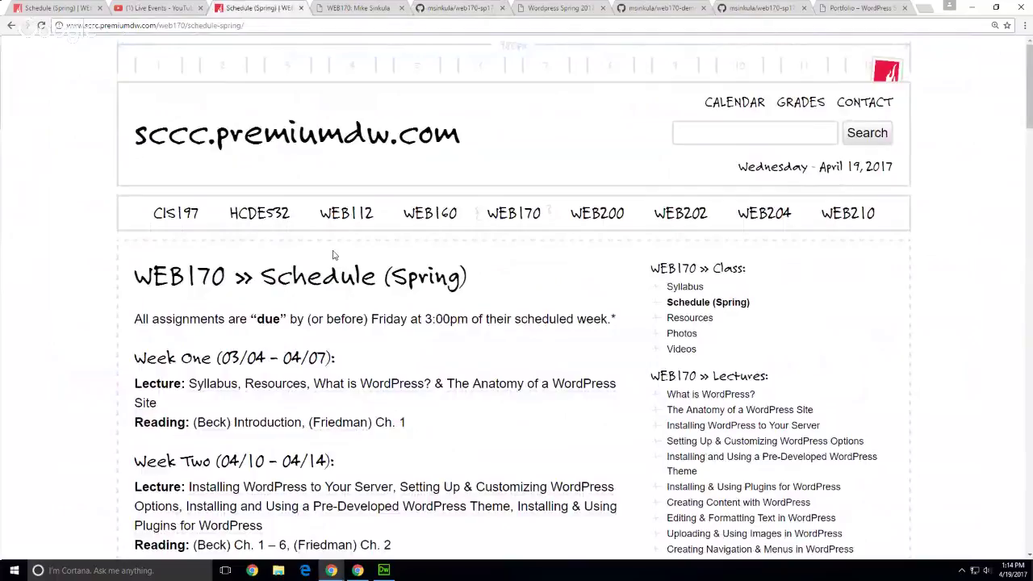
scroll(334, 255, "down", 1)
scroll(358, 282, "down", 3)
scroll(358, 282, "down", 1)
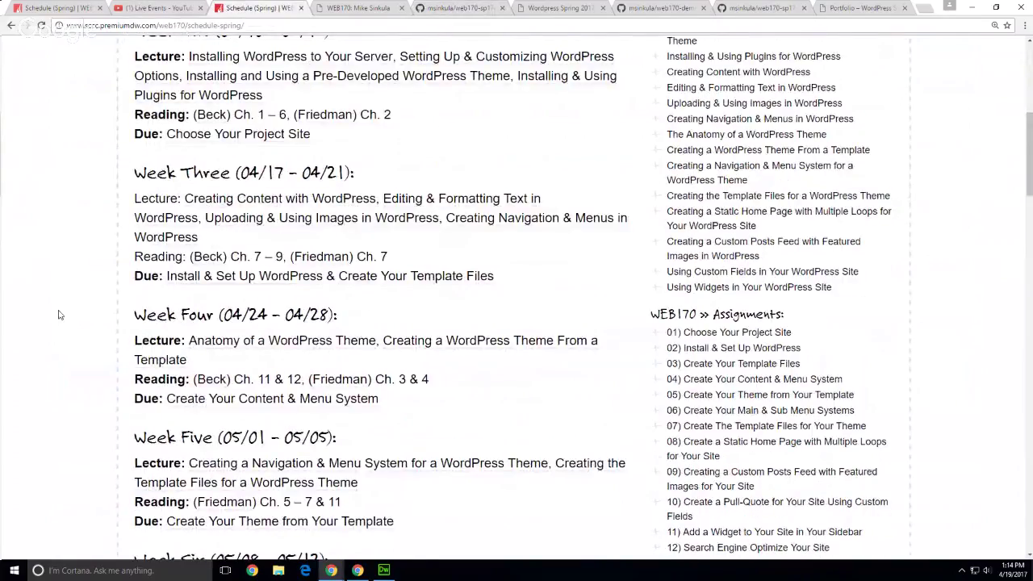
scroll(58, 315, "down", 1)
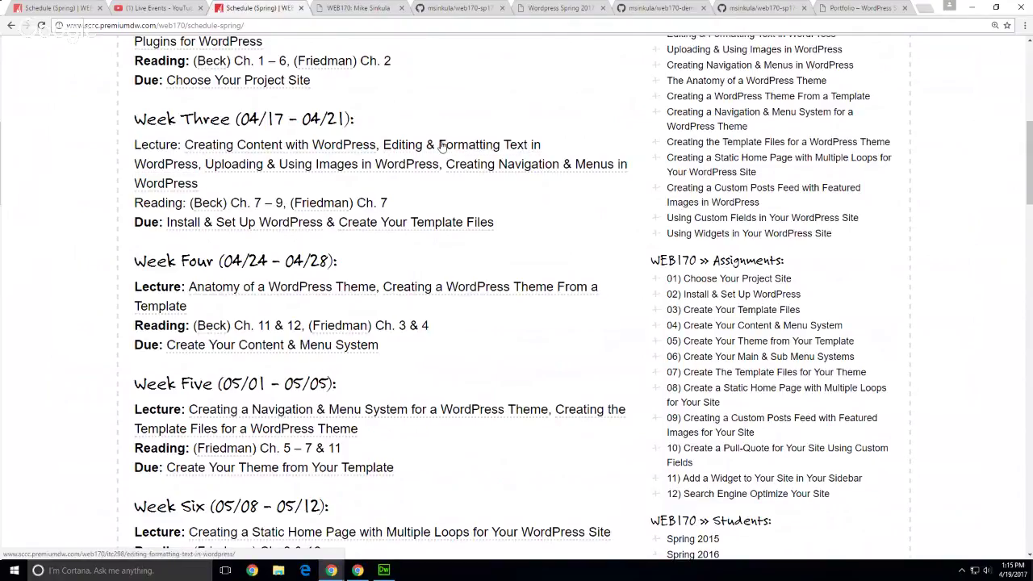
key("F5")
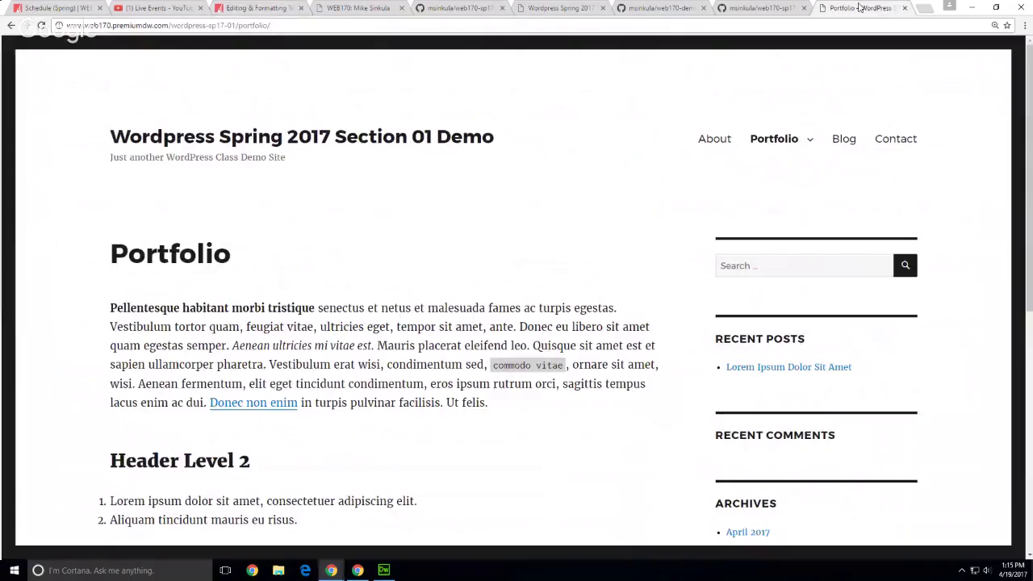
Step: Close the open repository, demo site home and staging area pages, keeping the demo site's Portfolio page open
left_click(886, 10)
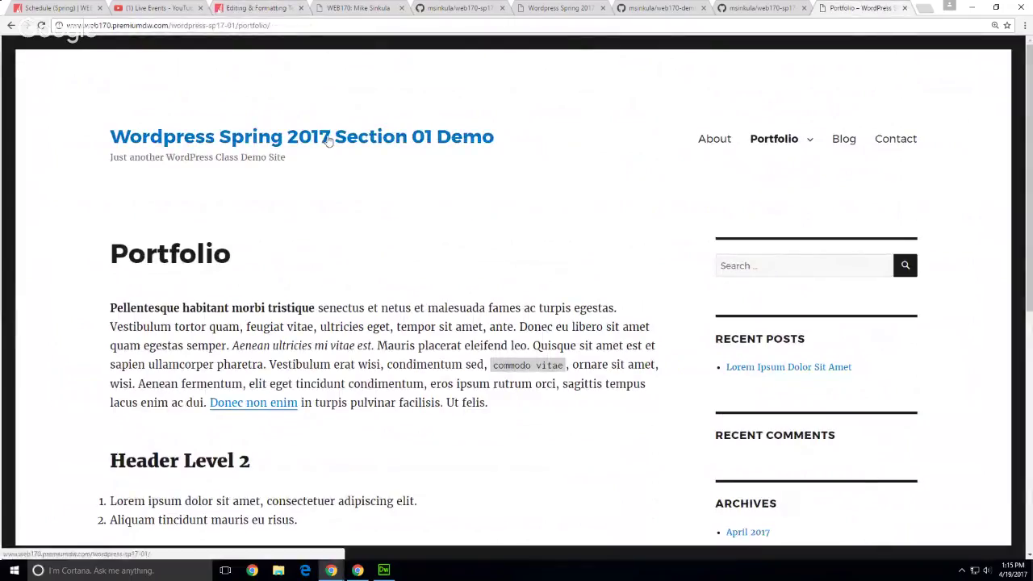
left_click(779, 9)
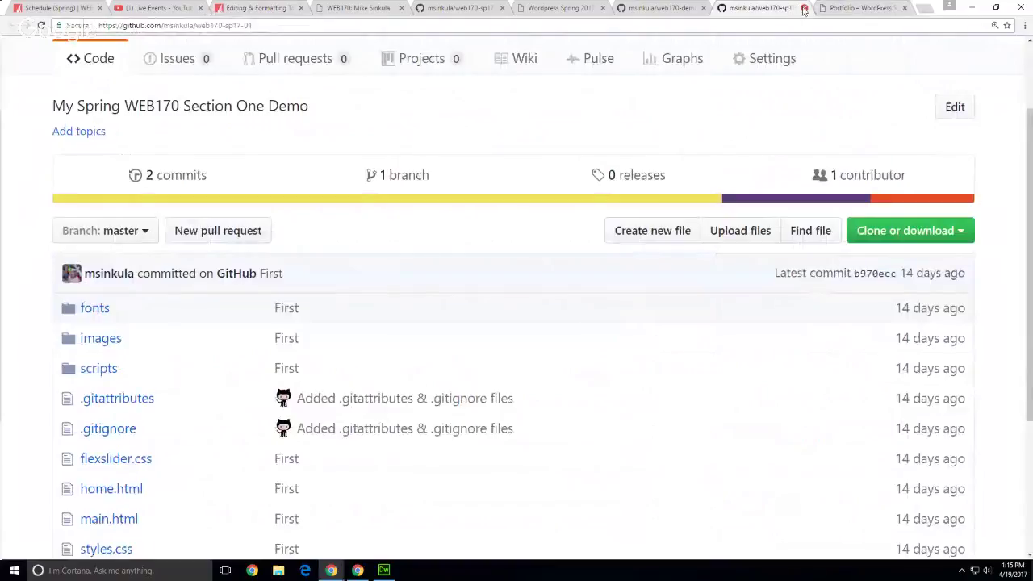
left_click(804, 8)
left_click(703, 8)
left_click(589, 10)
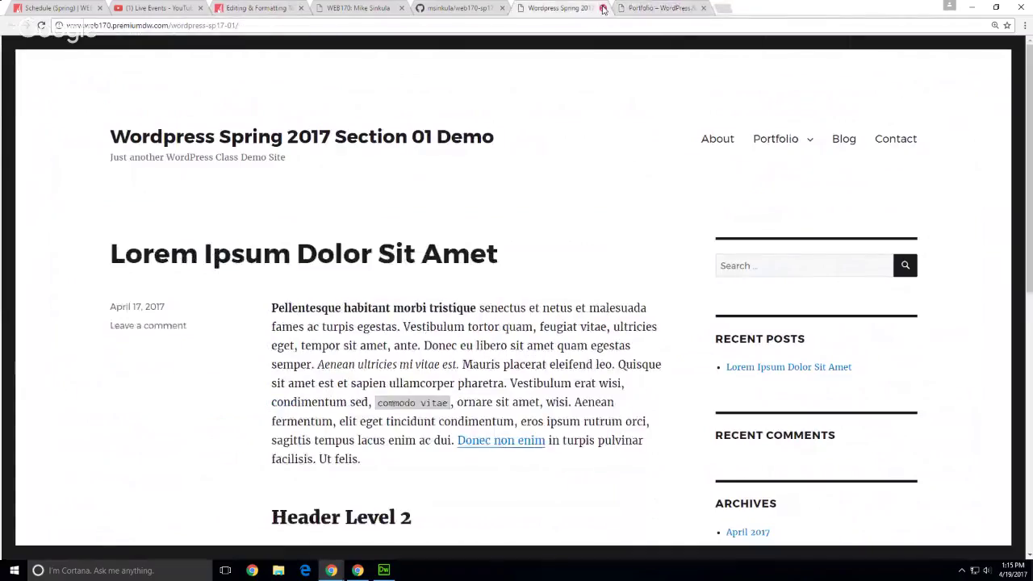
left_click(603, 8)
left_click(491, 9)
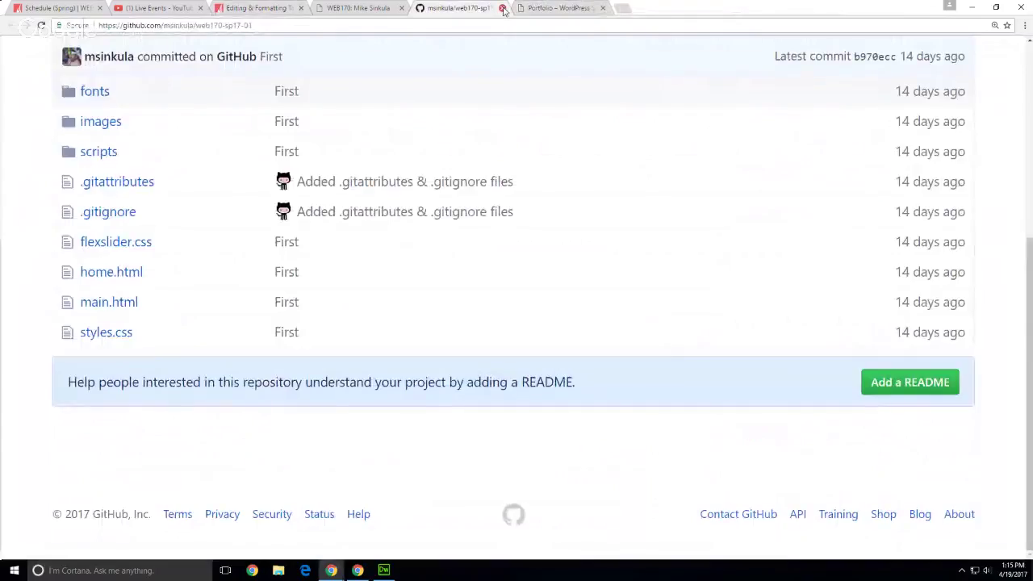
left_click(502, 8)
left_click(367, 8)
left_click(401, 8)
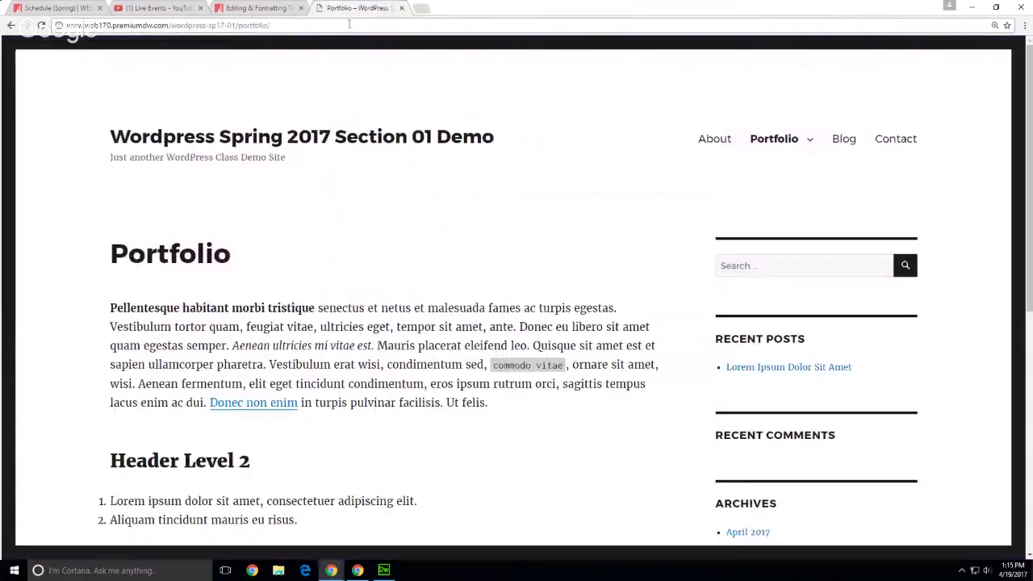
Step: Go to the "Editing & Formatting Text in WordPress" lecture and read its "Editing Your Text" section
left_click(261, 9)
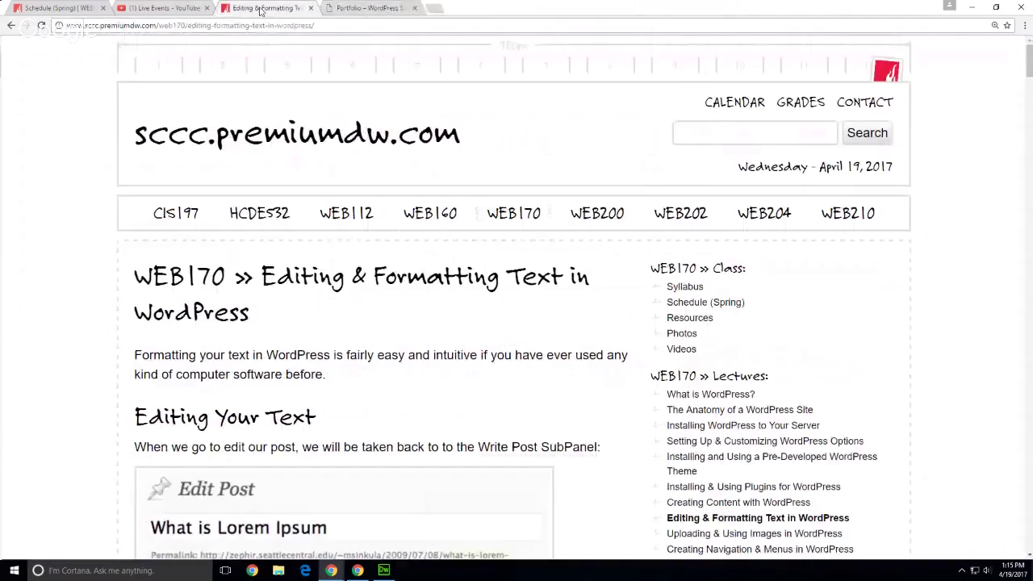
scroll(71, 270, "down", 4)
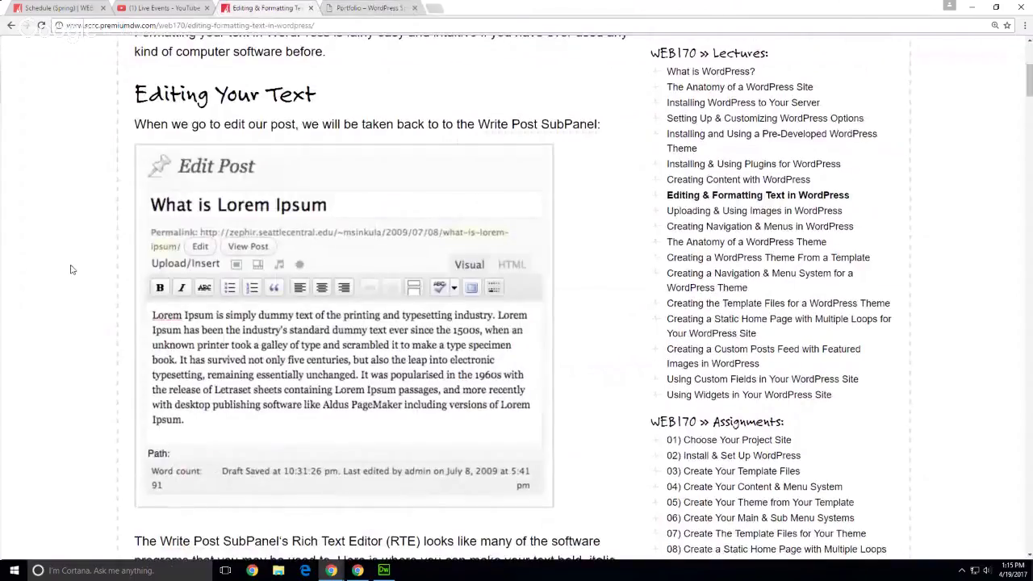
scroll(71, 270, "down", 1)
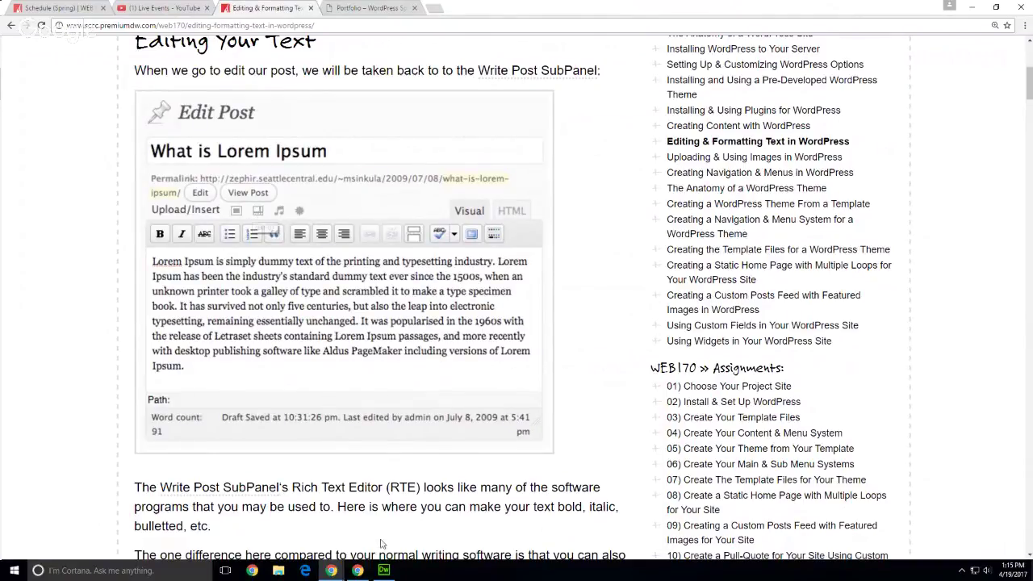
mouse_move(332, 572)
left_click(367, 10)
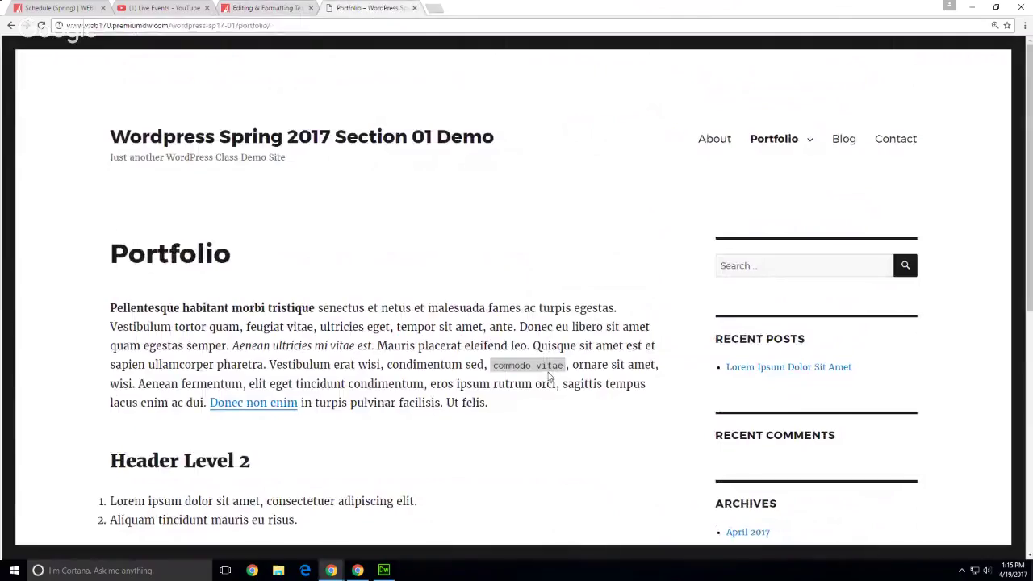
left_click(250, 27)
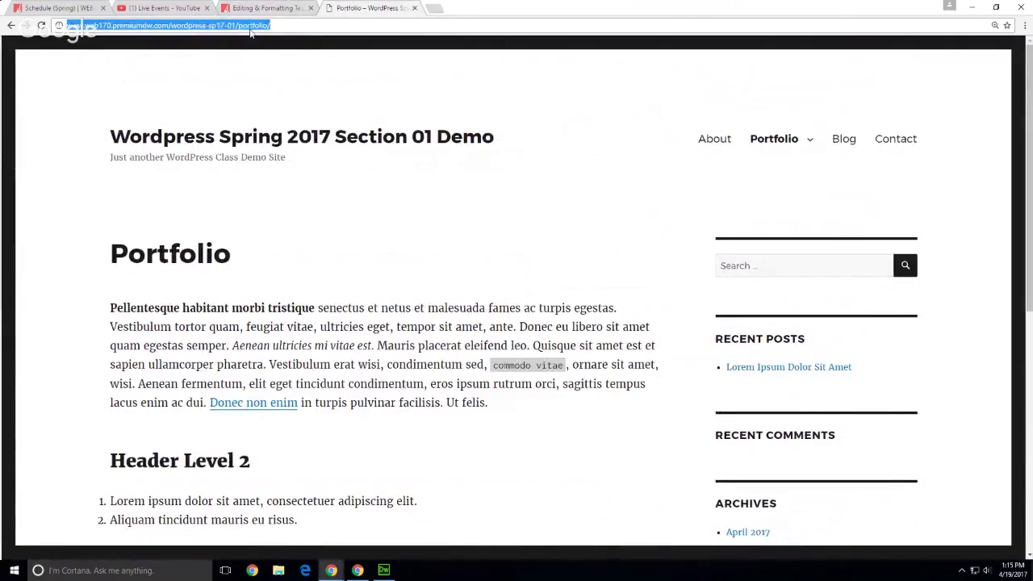
left_click(242, 25)
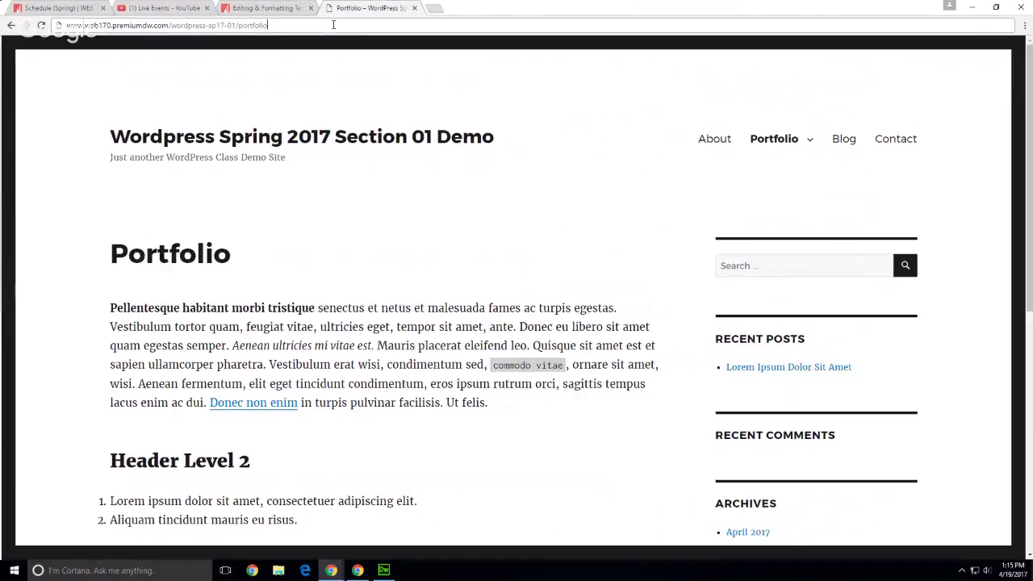
key("BackSpace")
key("BackSpace")
key("BackSpace")
key("BackSpace")
key("BackSpace")
key("BackSpace")
key("BackSpace")
key("BackSpace")
key("BackSpace")
key("BackSpace")
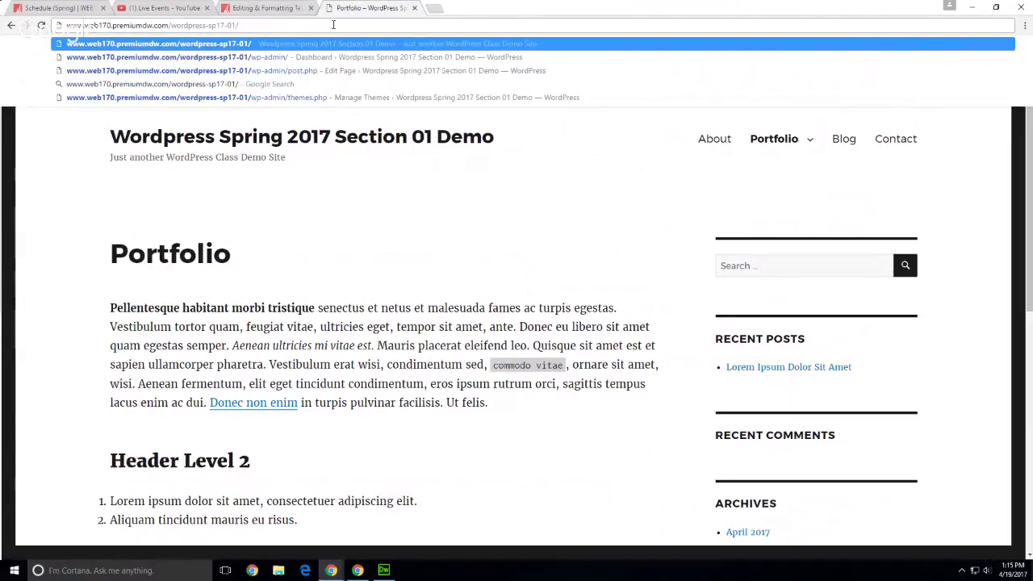
Step: Look for the Log in link in the Portfolio page's Meta section and return to the page heading
scroll(725, 470, "down", 7)
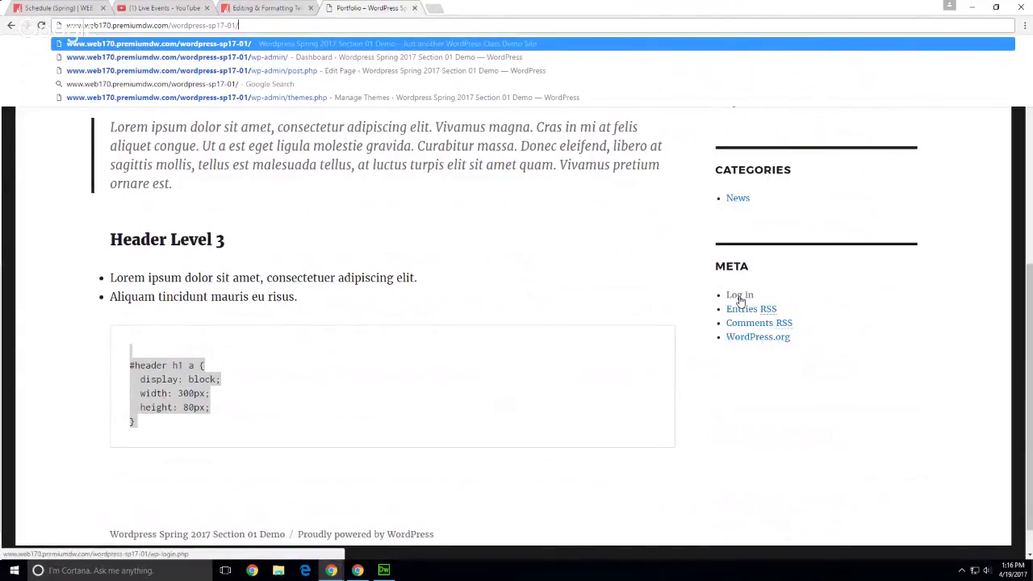
scroll(525, 322, "up", 2)
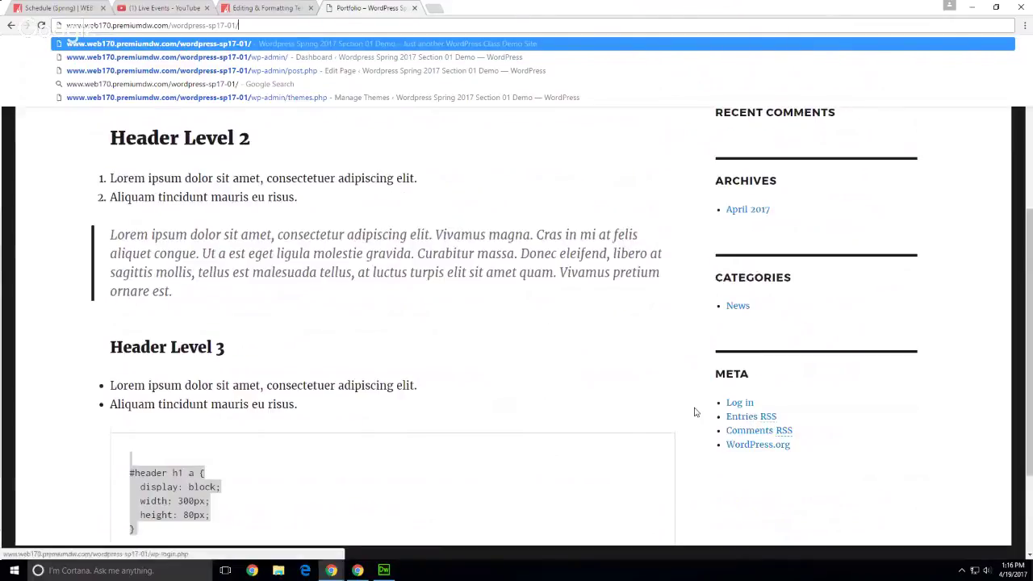
scroll(454, 403, "up", 6)
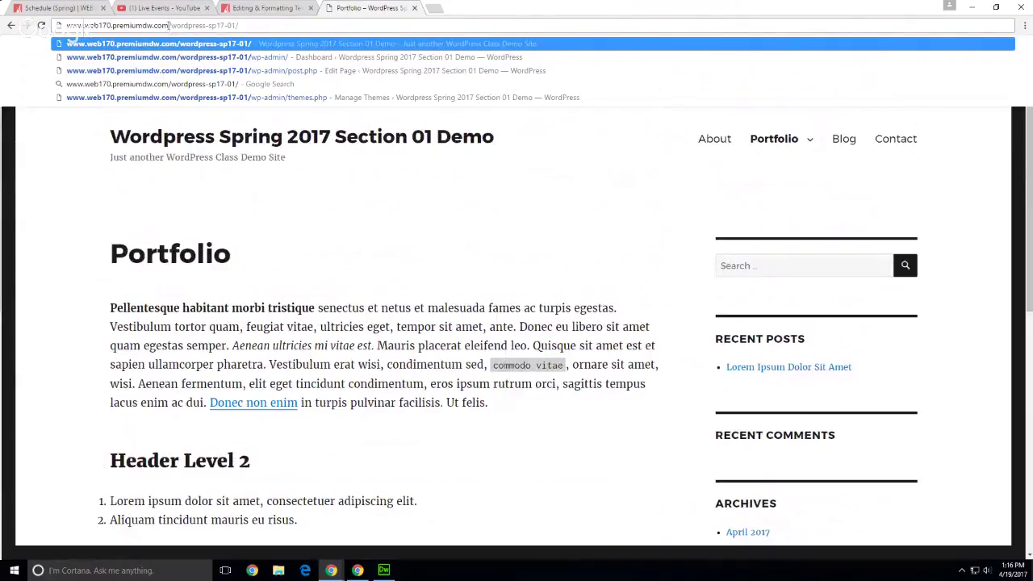
Step: Append wp-admin to the wordpress-sp17-01/ address and load the WordPress login page
left_click_drag(168, 25, 241, 25)
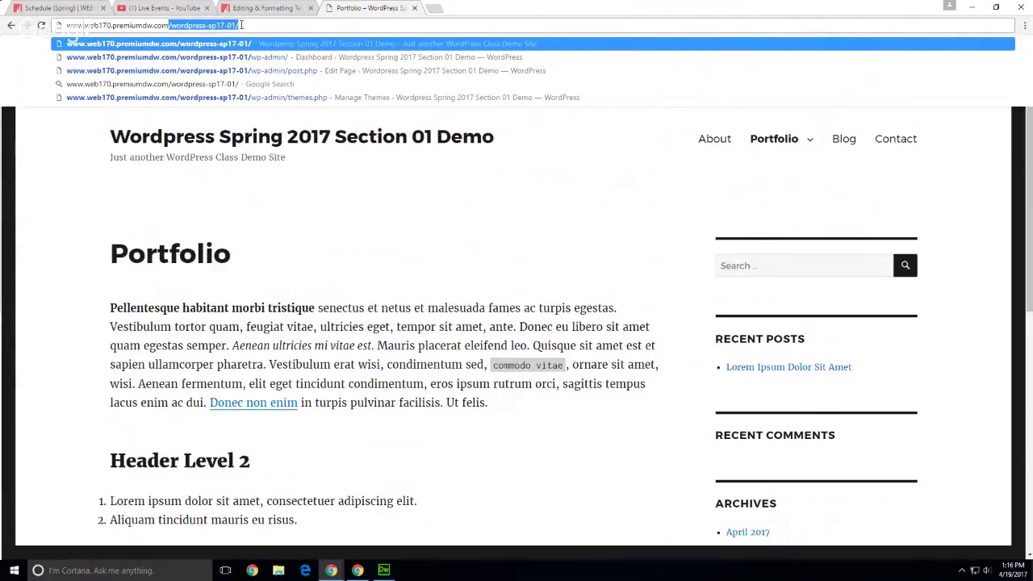
left_click(245, 25)
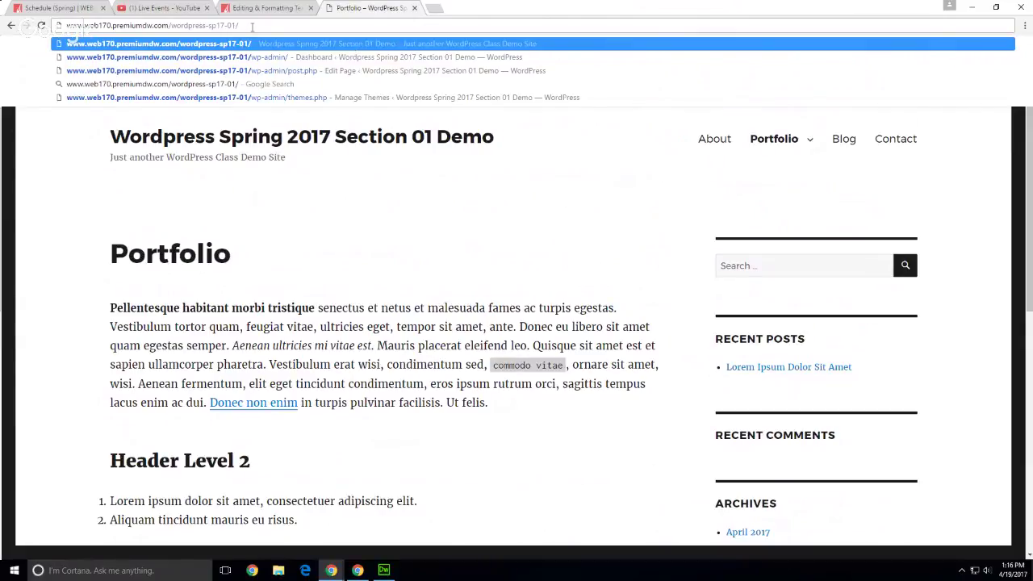
type("wp")
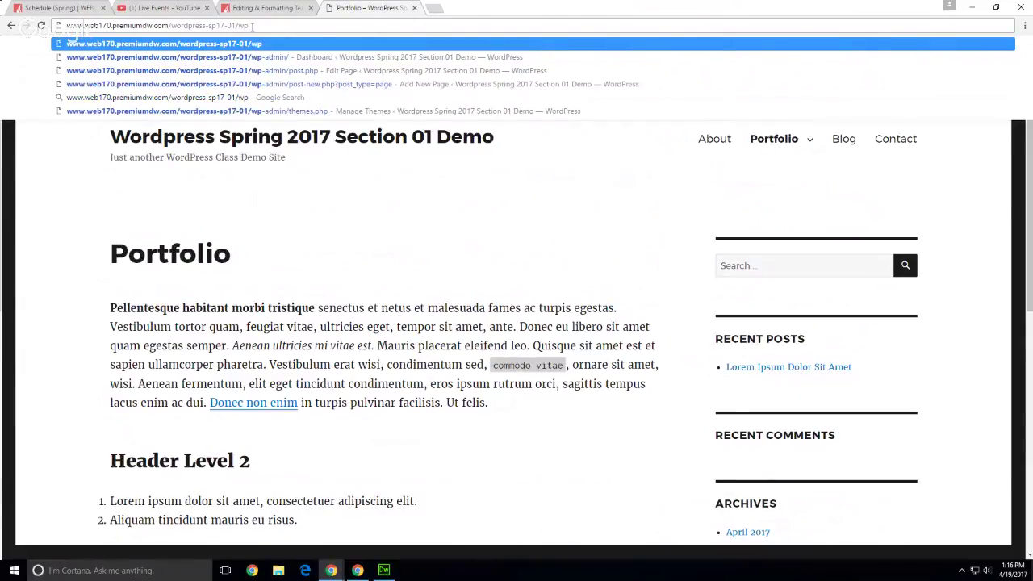
type("-admin")
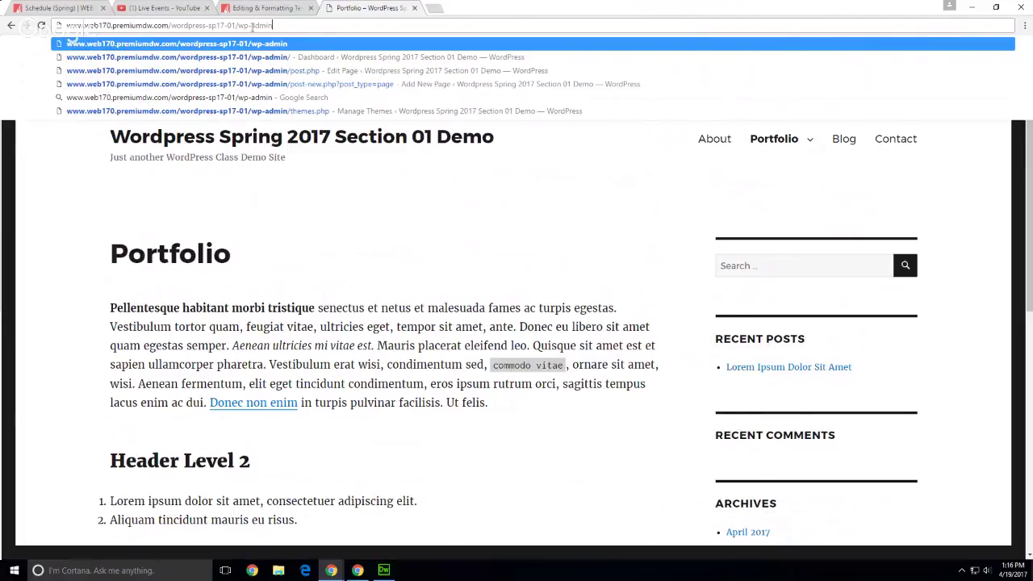
key("Return")
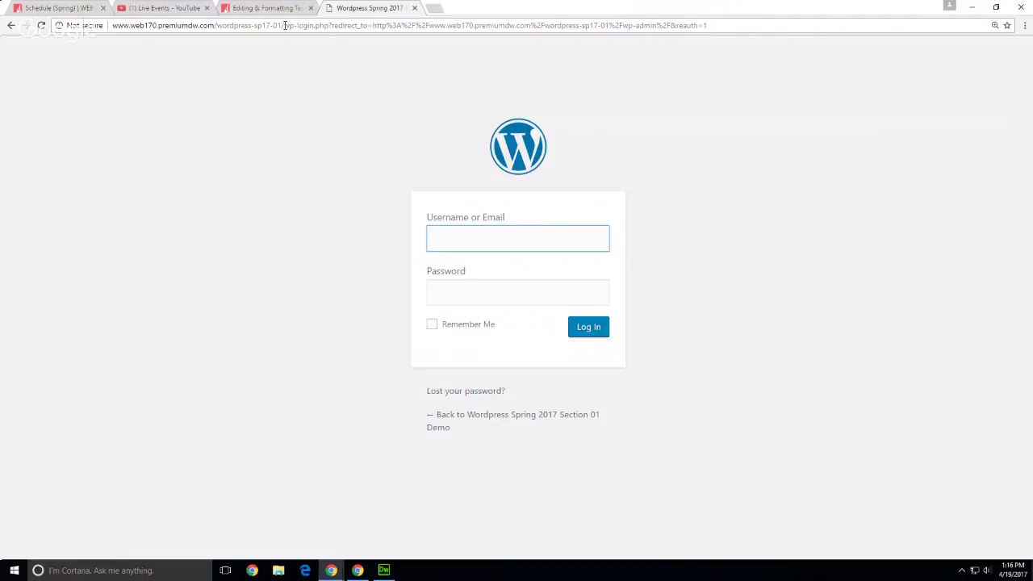
Step: Point out the wp-login.php part of the login page's address
left_click(284, 25)
left_click(320, 25)
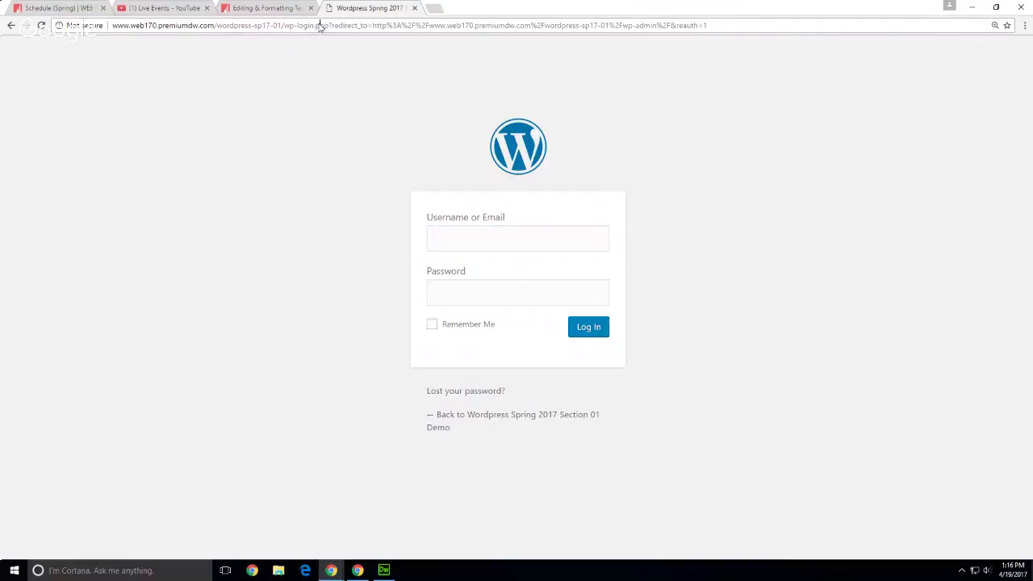
left_click_drag(327, 25, 284, 25)
left_click(265, 165)
Step: Enter the account username and password and log in to the WordPress dashboard
left_click(547, 241)
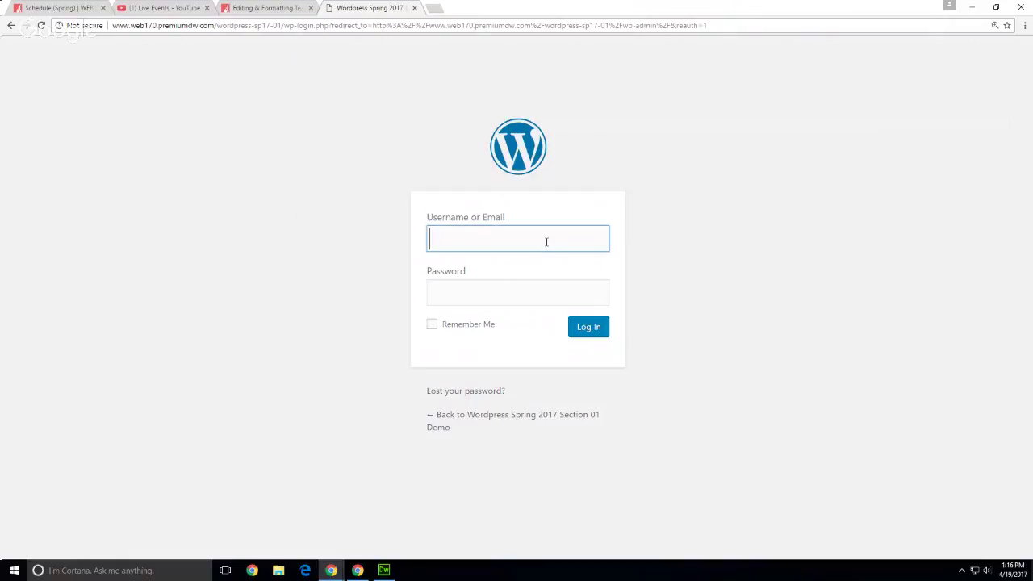
type("msinkula")
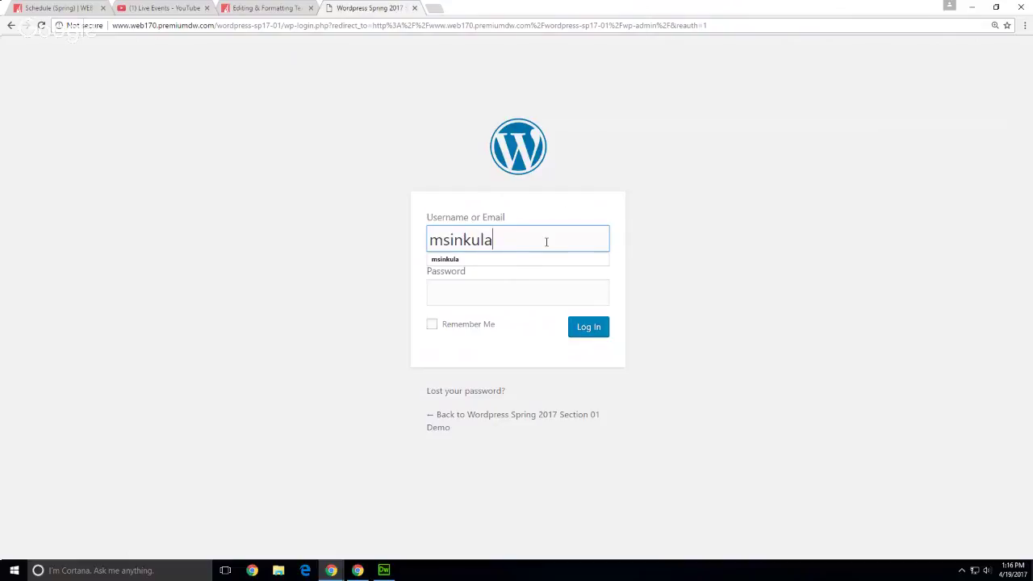
key("Tab")
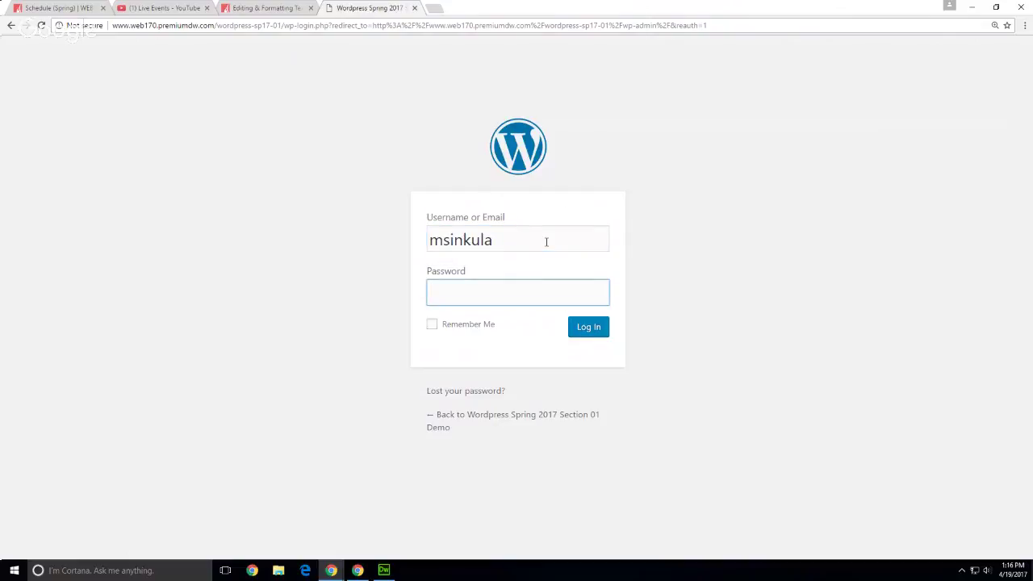
type("••••••••")
left_click(586, 327)
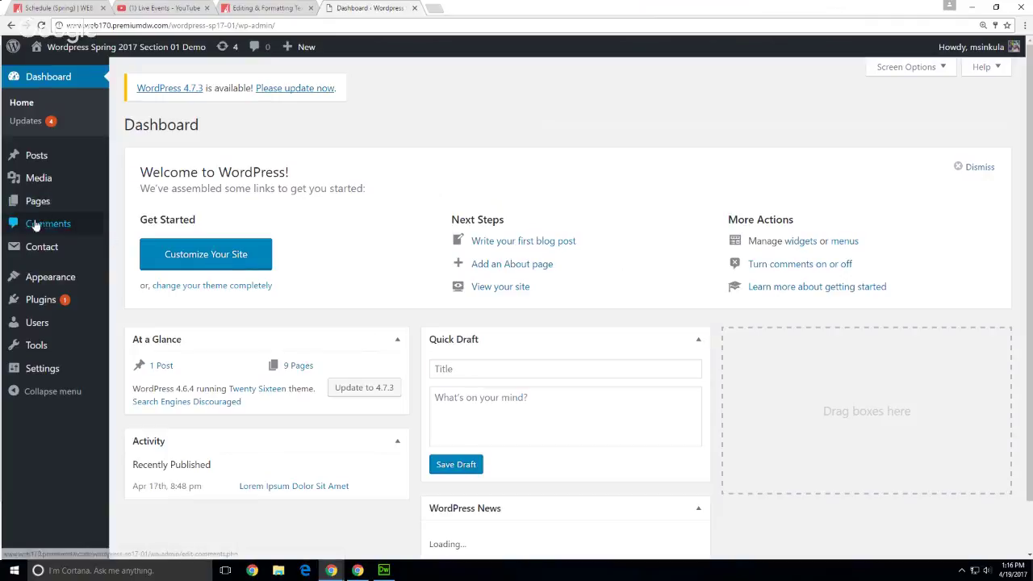
Step: Look through the site's Pages list, including the Portfolio subpages, and open the Posts list
mouse_move(40, 202)
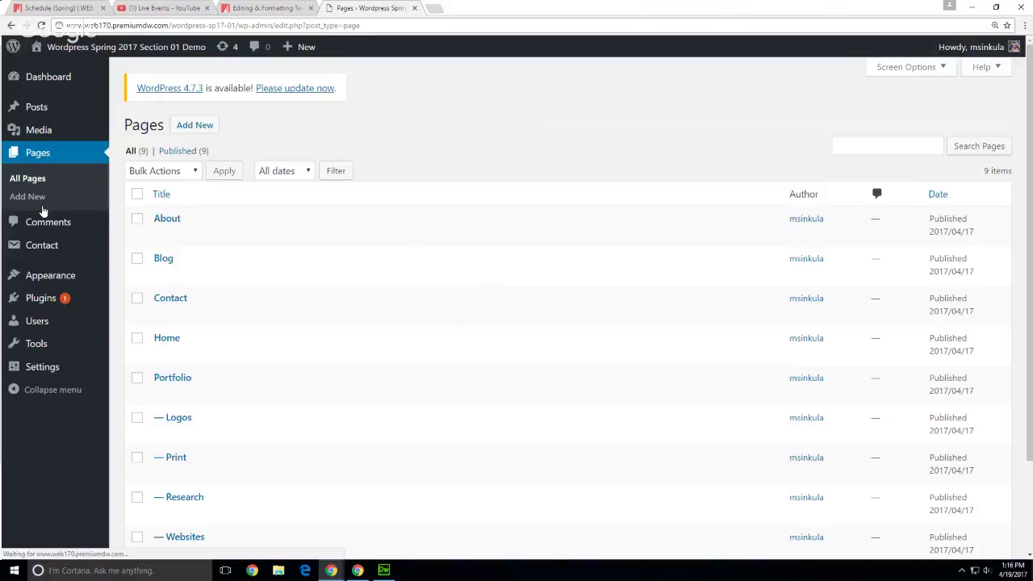
scroll(304, 291, "down", 1)
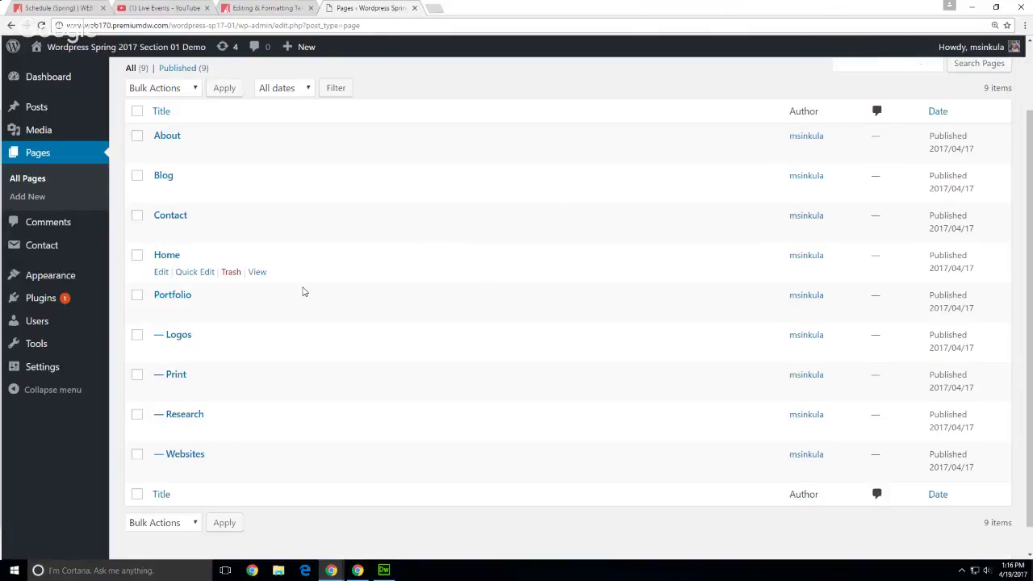
scroll(462, 359, "down", 1)
scroll(138, 417, "up", 2)
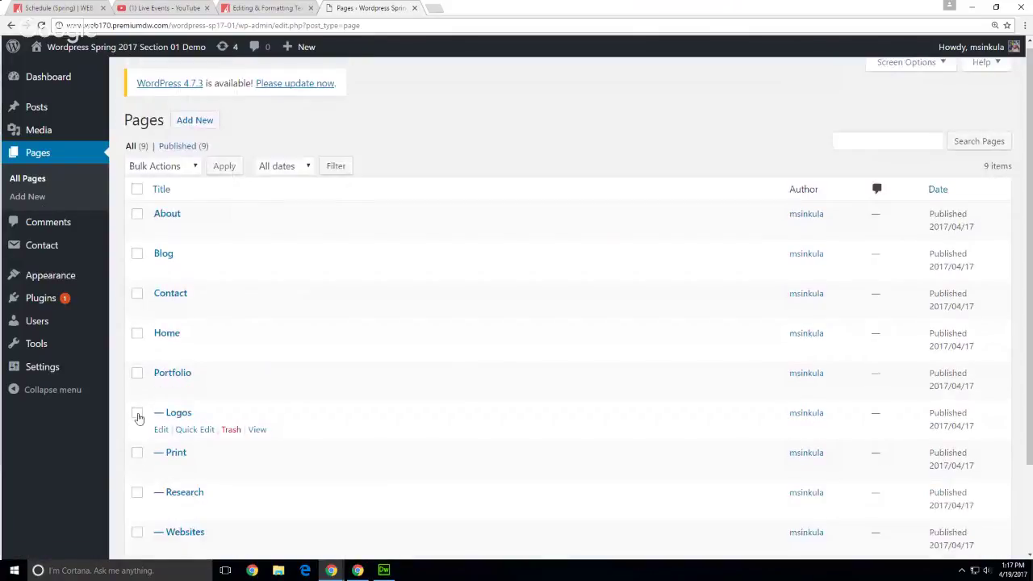
scroll(339, 392, "down", 1)
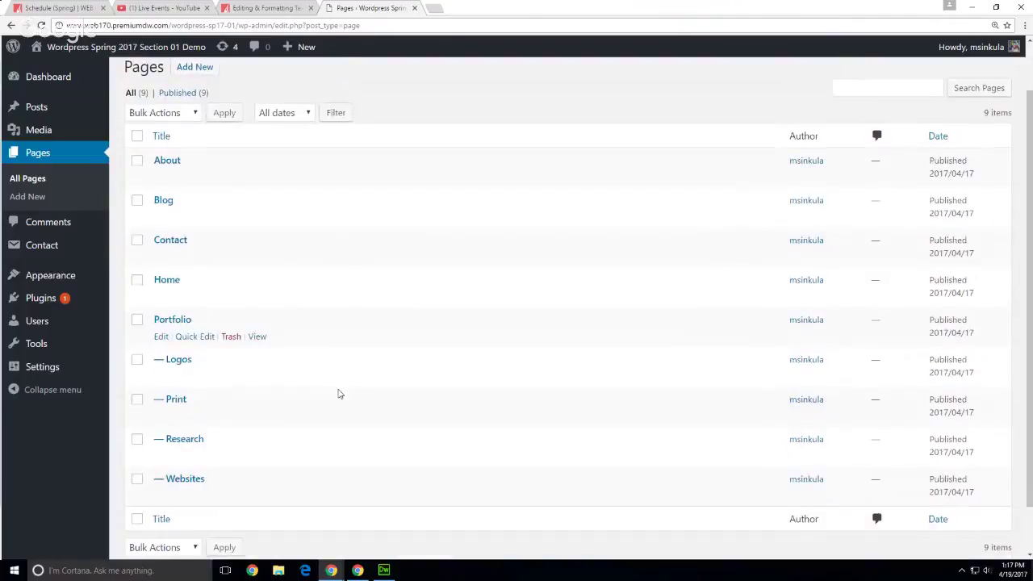
left_click(28, 110)
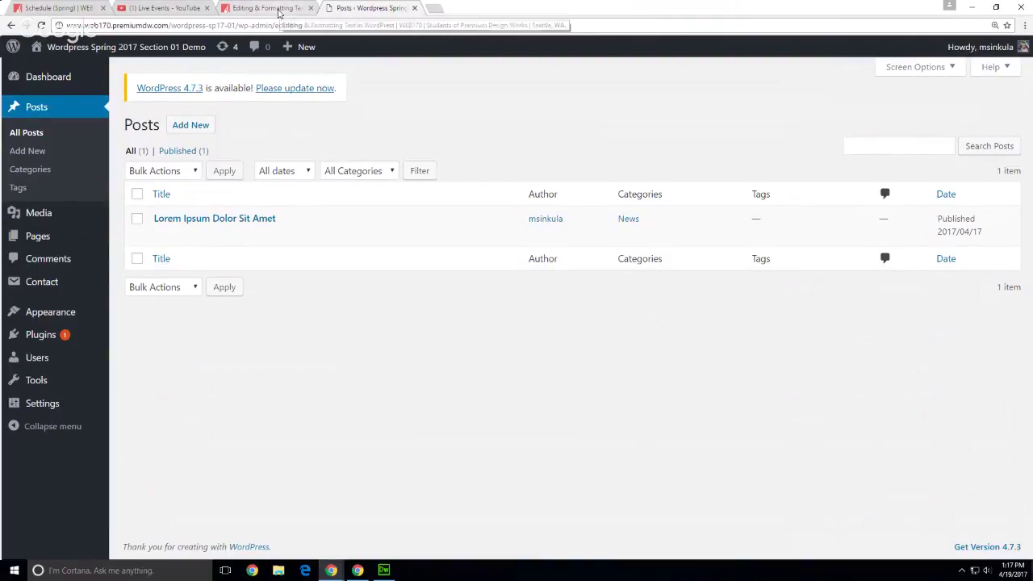
Step: Load web170.premiumdw.com in a new tab, open the Protosite Demo site and look over its home page
key("ctrl+t")
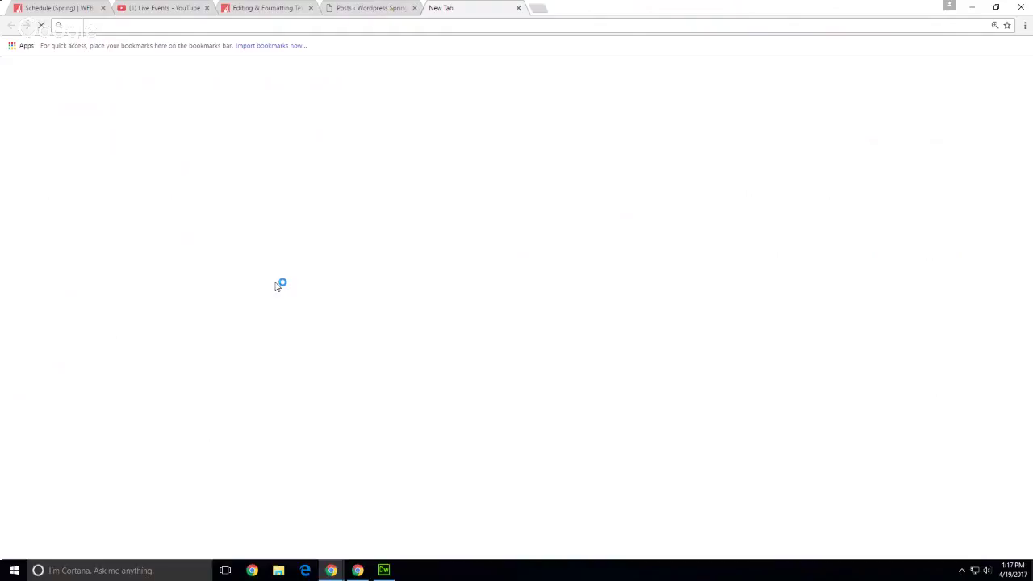
type("web170.premiumdw.com")
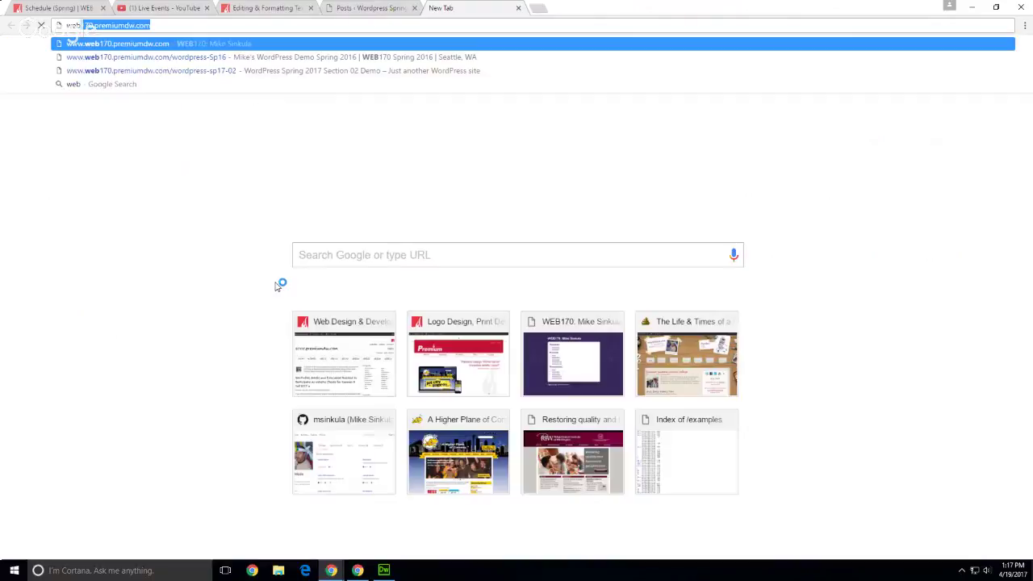
key("Return")
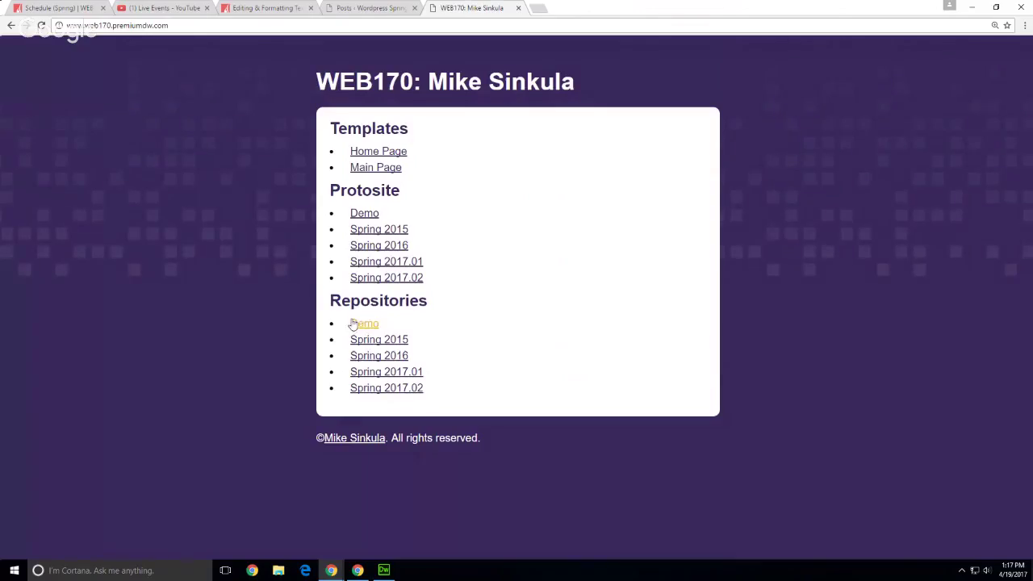
left_click(368, 213)
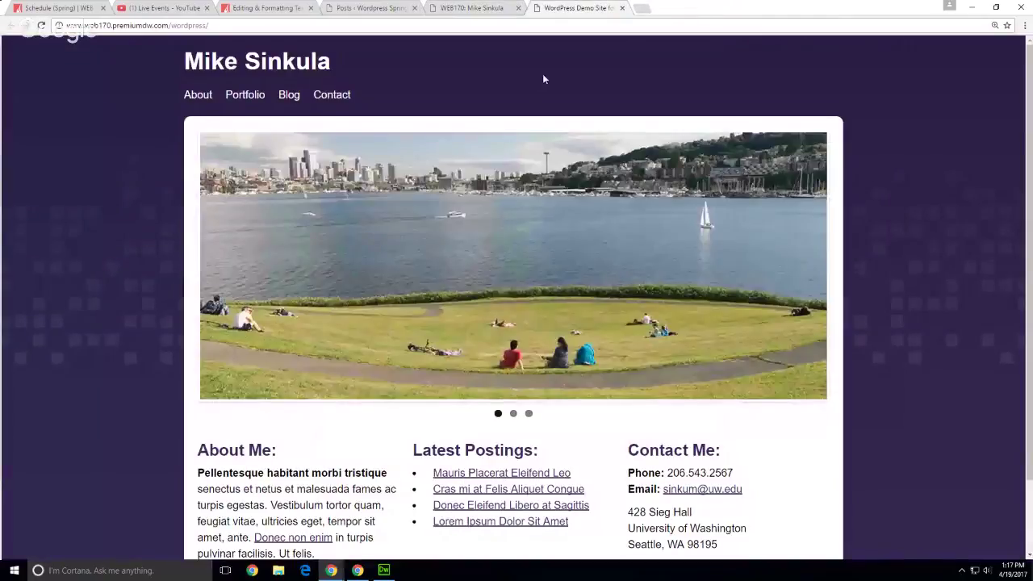
scroll(493, 281, "down", 1)
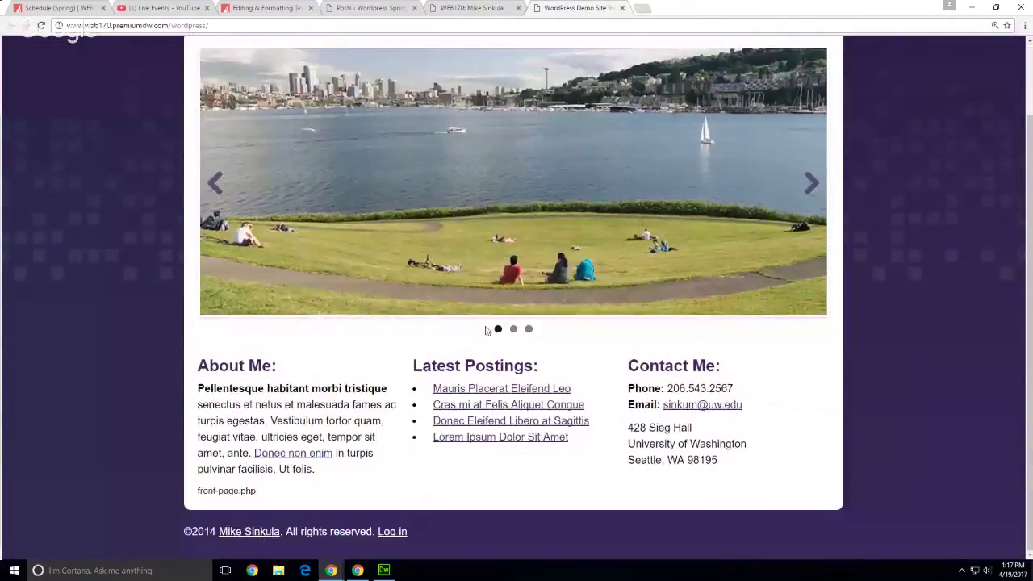
scroll(130, 346, "up", 1)
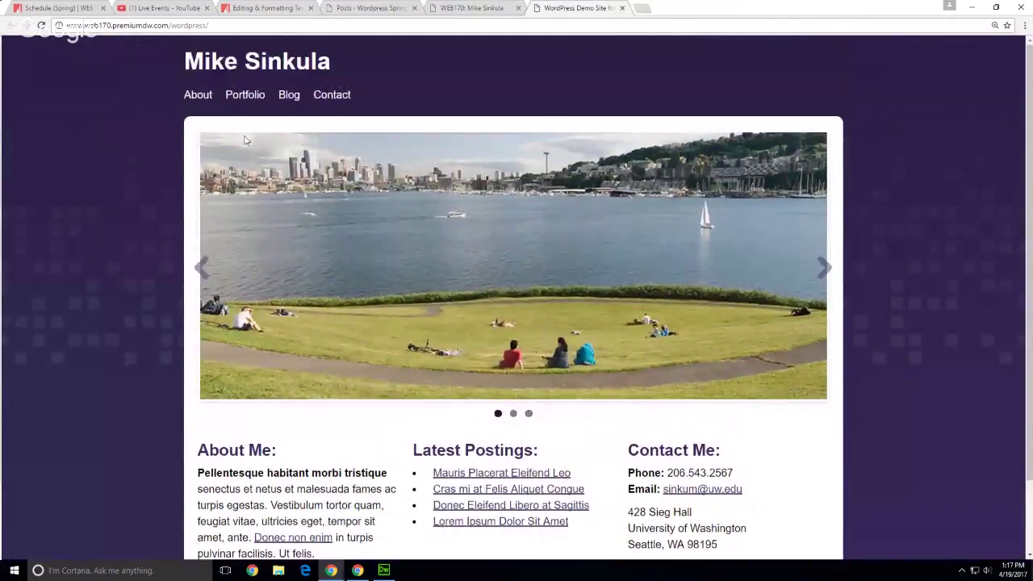
Step: Open the demo site's Blog page and examine the posts' featured images, excerpts and category links
left_click(288, 97)
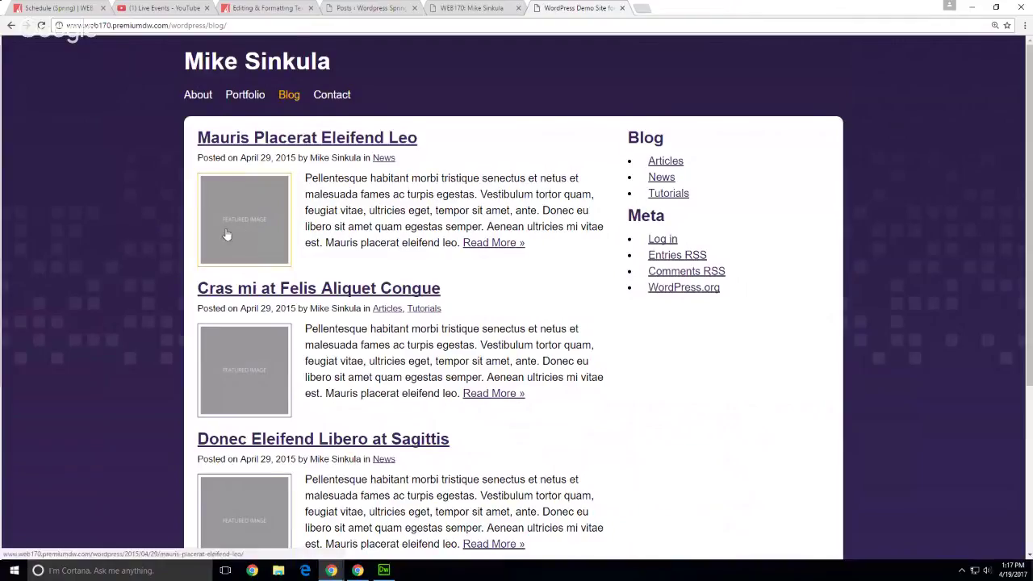
left_click_drag(363, 180, 384, 241)
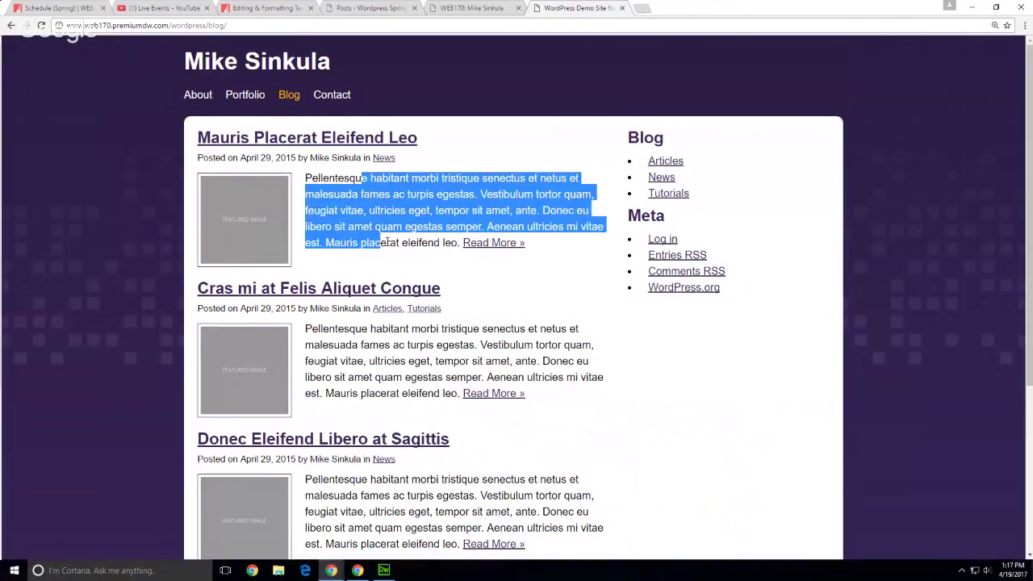
left_click(642, 310)
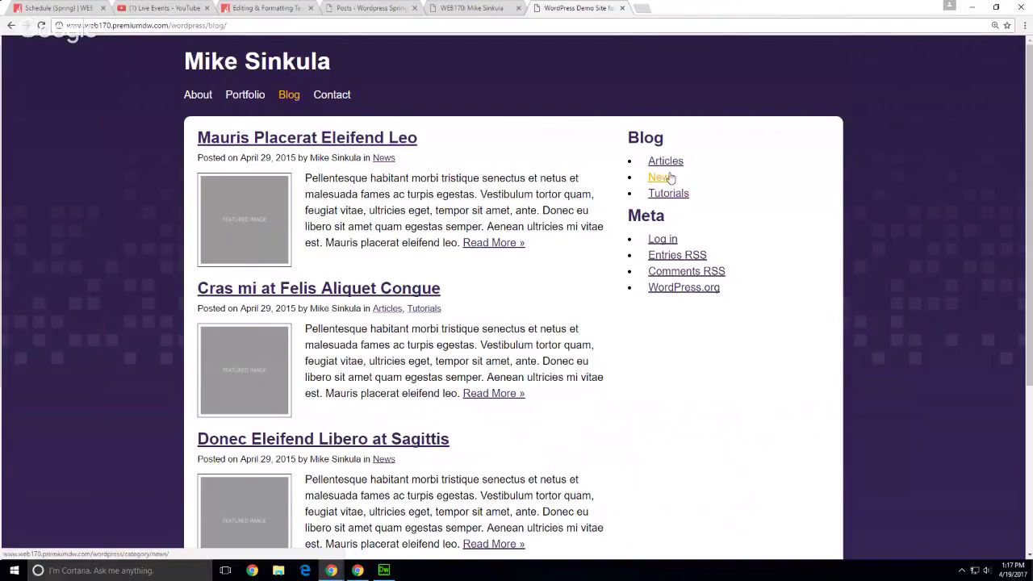
scroll(35, 339, "down", 3)
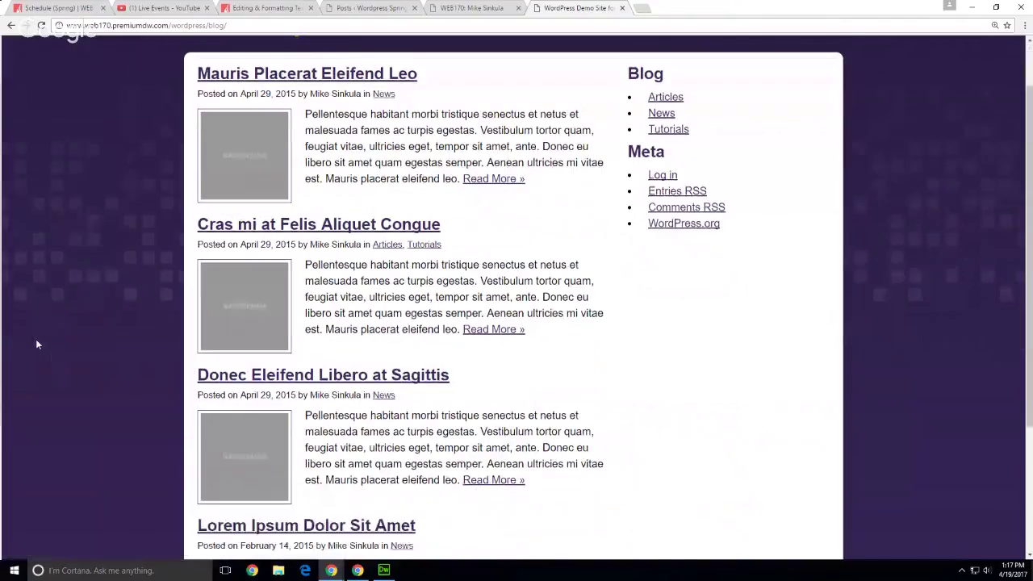
scroll(36, 344, "up", 3)
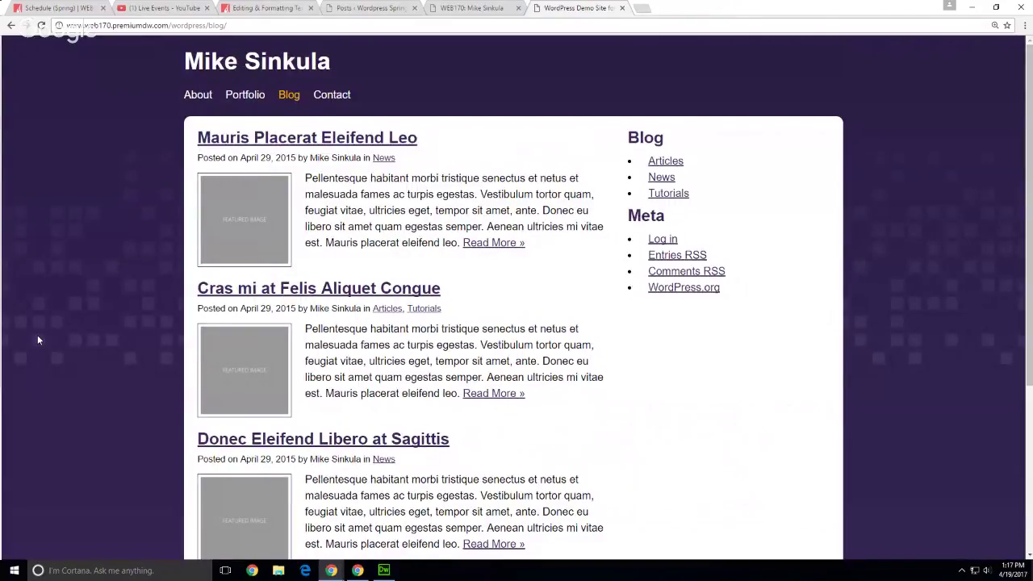
Step: Return to the Spring 2017 Section 01 dashboard and open the About page for editing from the Pages list
left_click(354, 8)
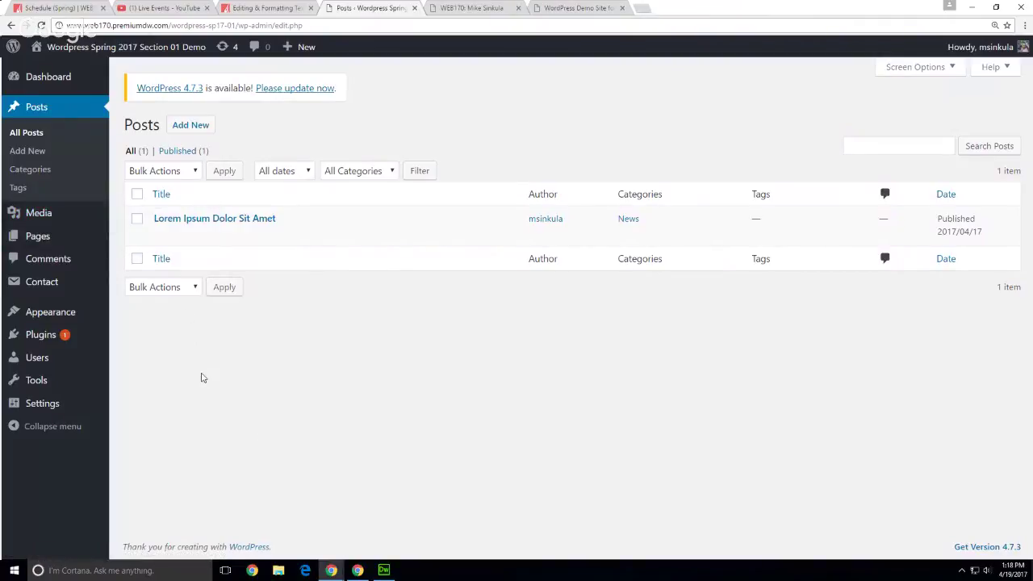
mouse_move(40, 237)
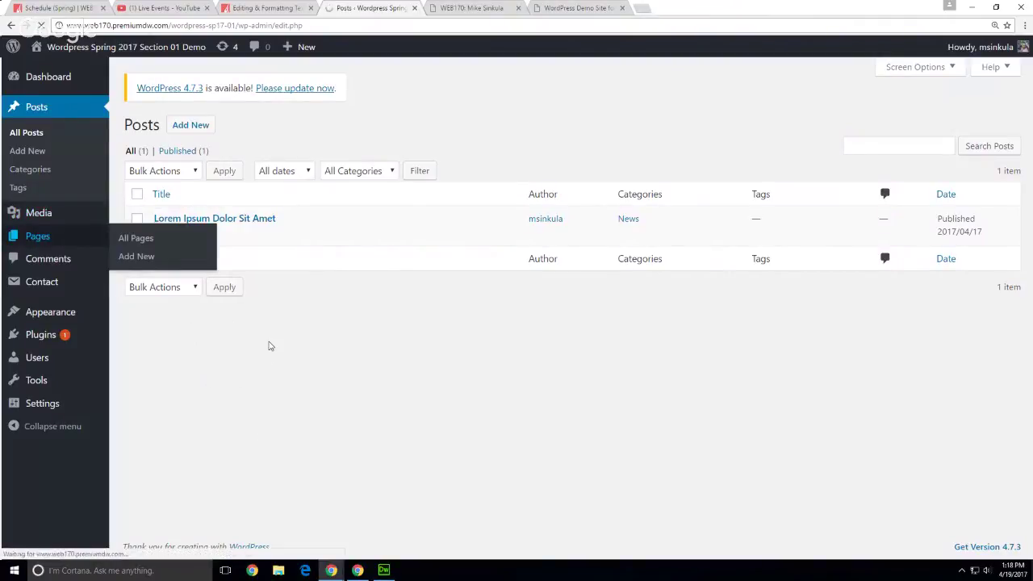
mouse_move(169, 230)
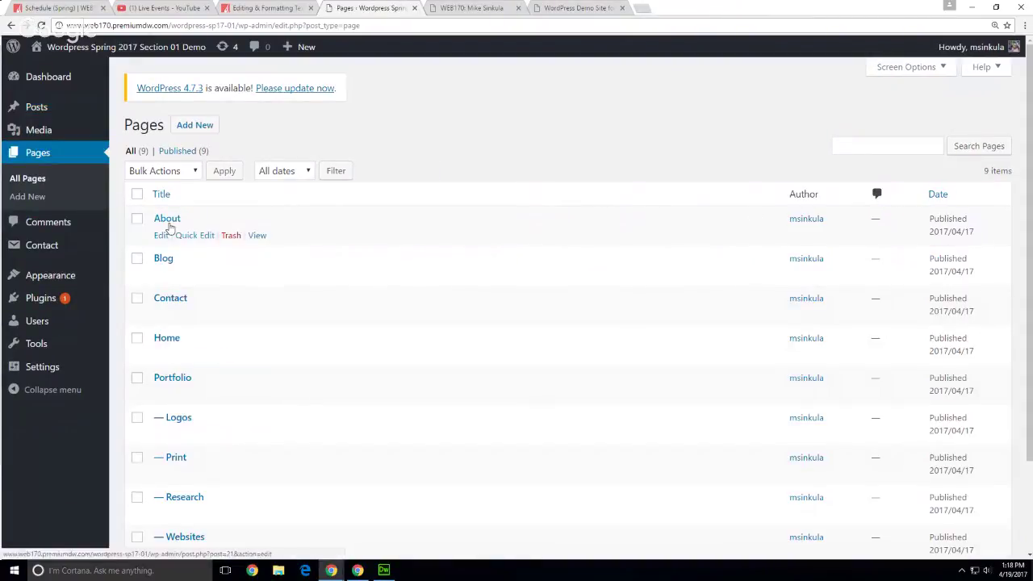
left_click(159, 236)
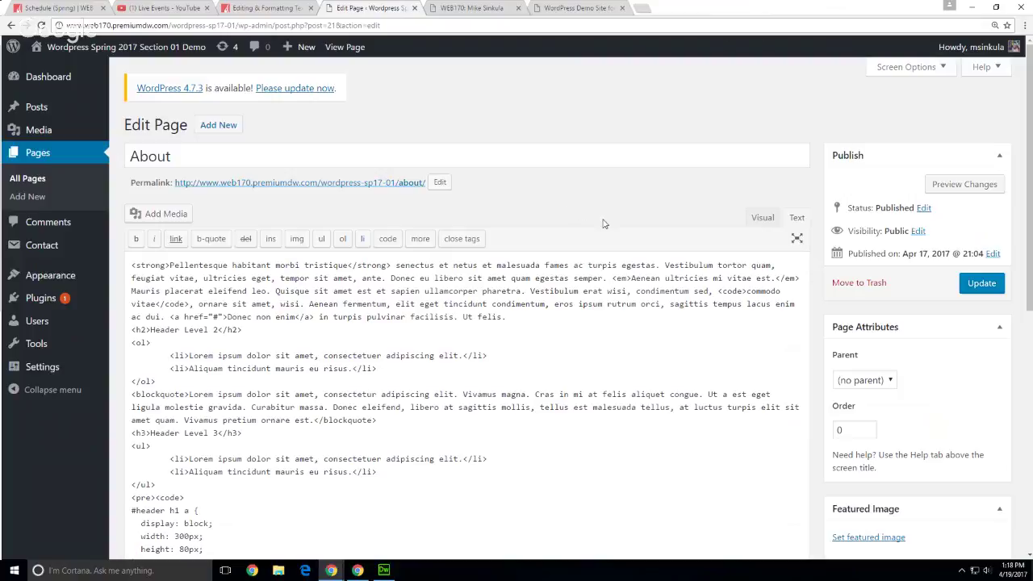
Step: Switch the About page editor to Visual mode and look through the formatted content
left_click(761, 218)
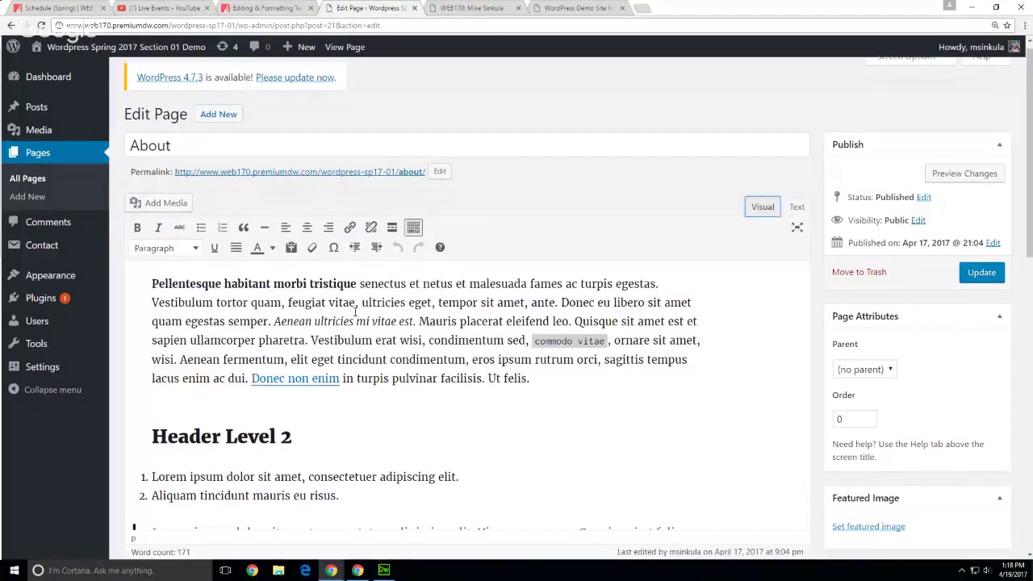
scroll(354, 312, "down", 2)
scroll(354, 311, "down", 3)
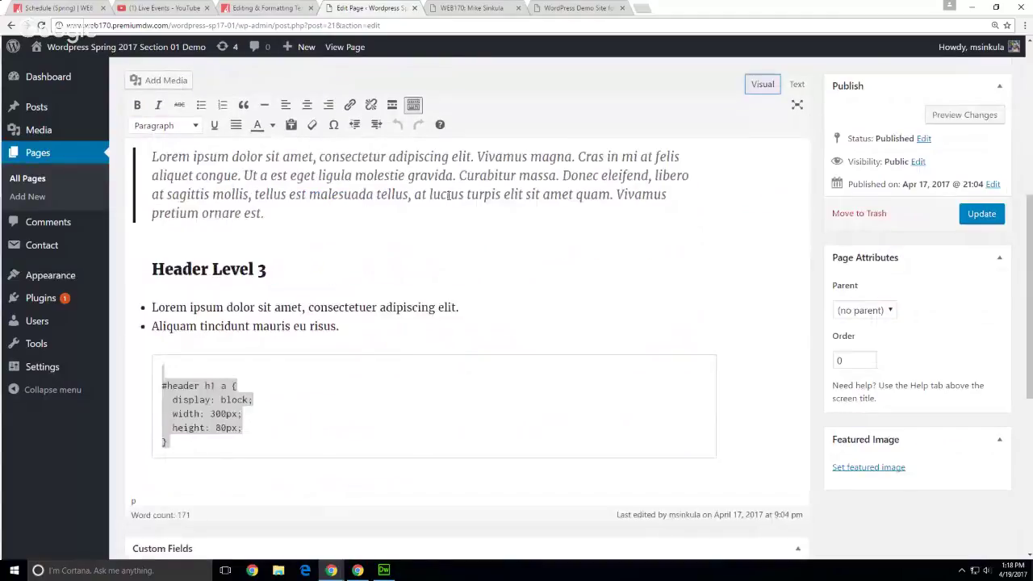
scroll(433, 315, "up", 5)
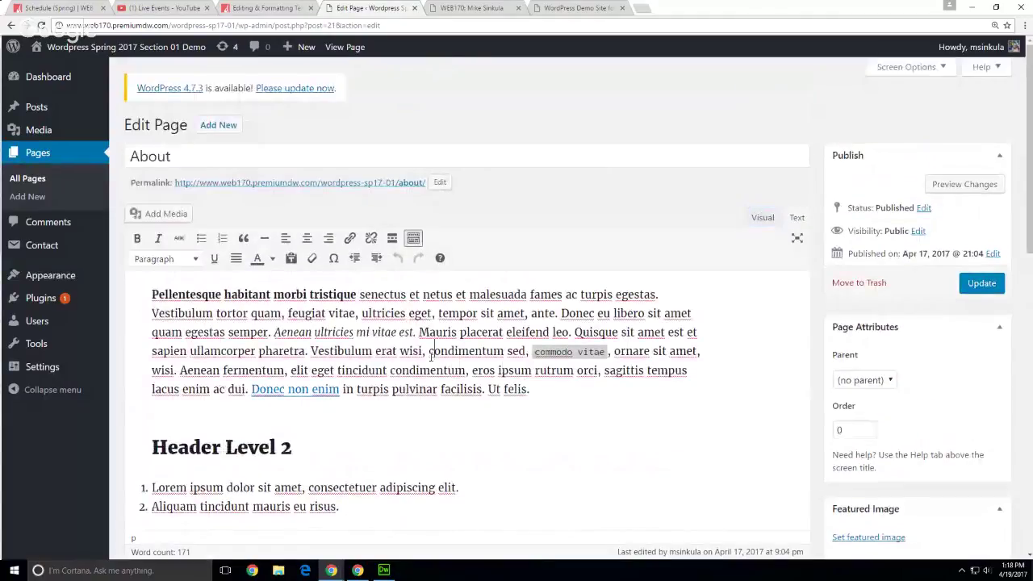
Step: Toggle the editor's second toolbar row off and on, view the paragraph format choices, and place the cursor in the Header Level 2 heading
left_click(414, 238)
left_click(413, 239)
left_click(414, 239)
left_click(414, 239)
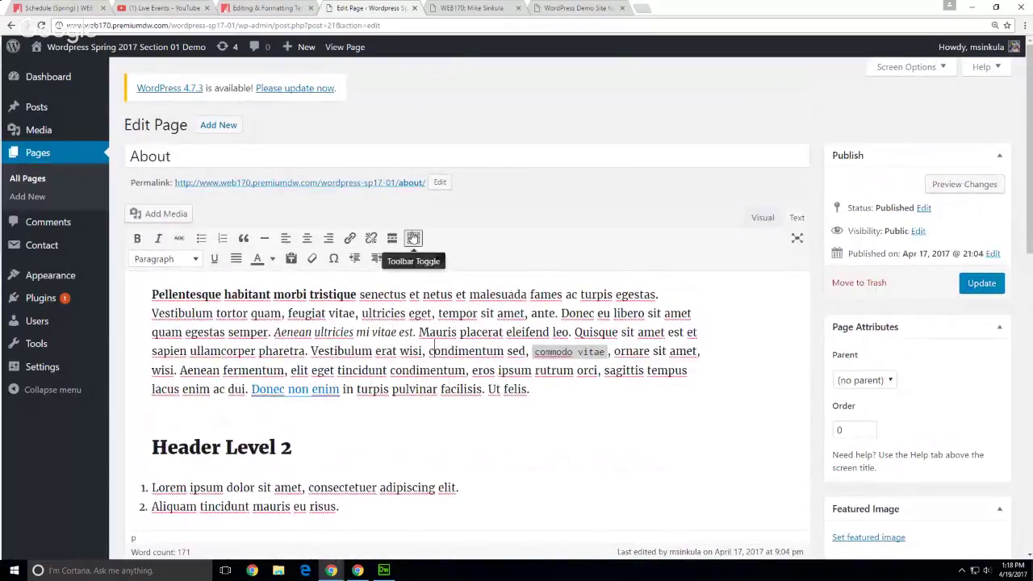
left_click(414, 239)
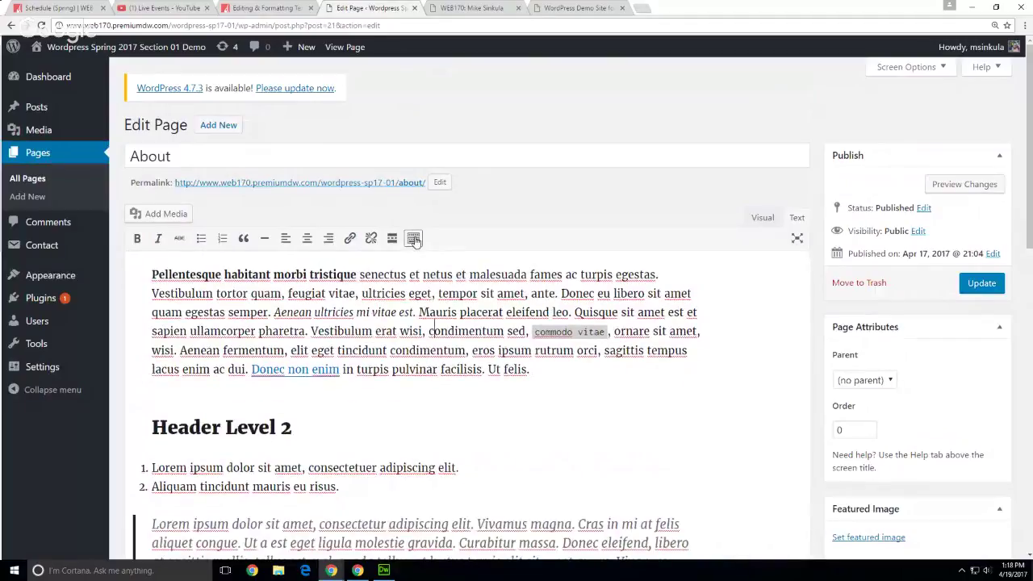
left_click(413, 239)
left_click(150, 265)
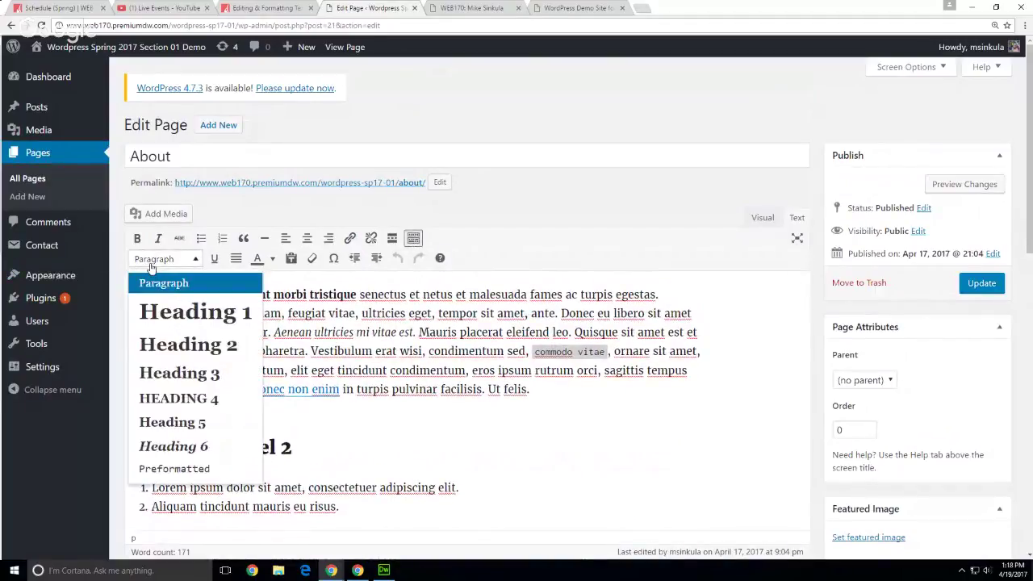
left_click(167, 259)
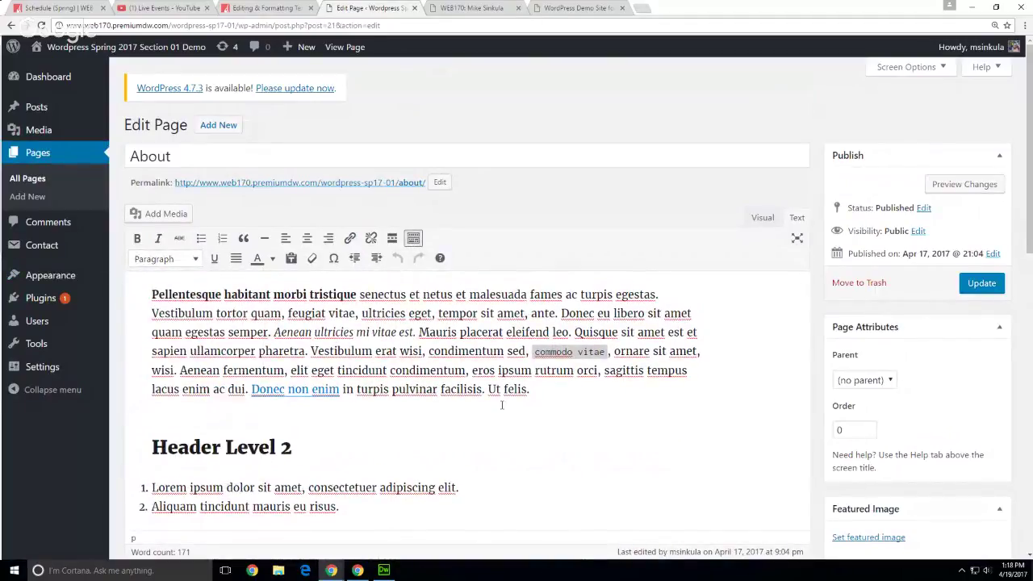
left_click(293, 448)
Step: Return to the Editing & Formatting Text tutorial and open its Write Post SubPanel link in a new tab
left_click(284, 11)
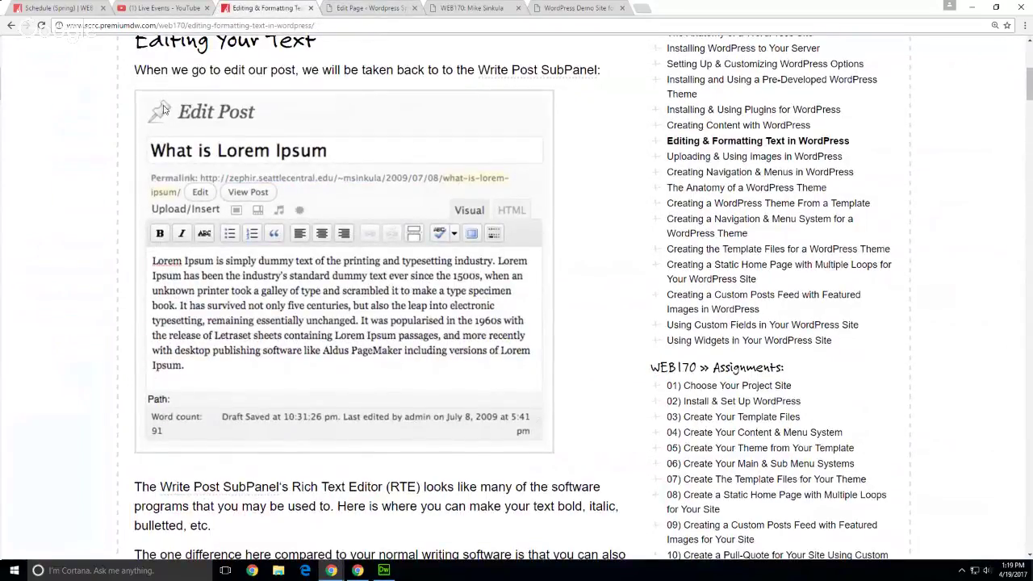
scroll(162, 119, "down", 2)
scroll(162, 120, "down", 1)
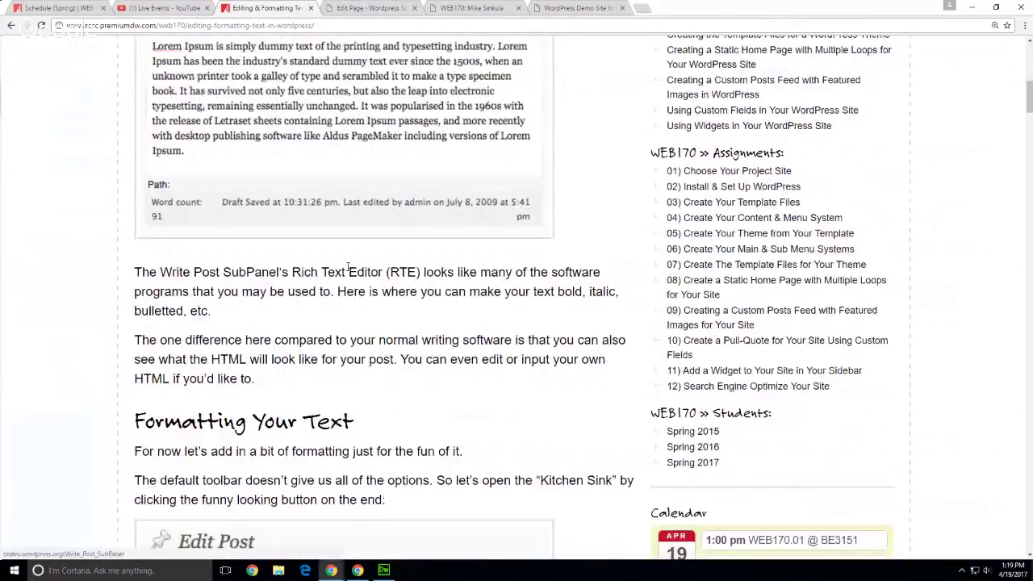
left_click(246, 275)
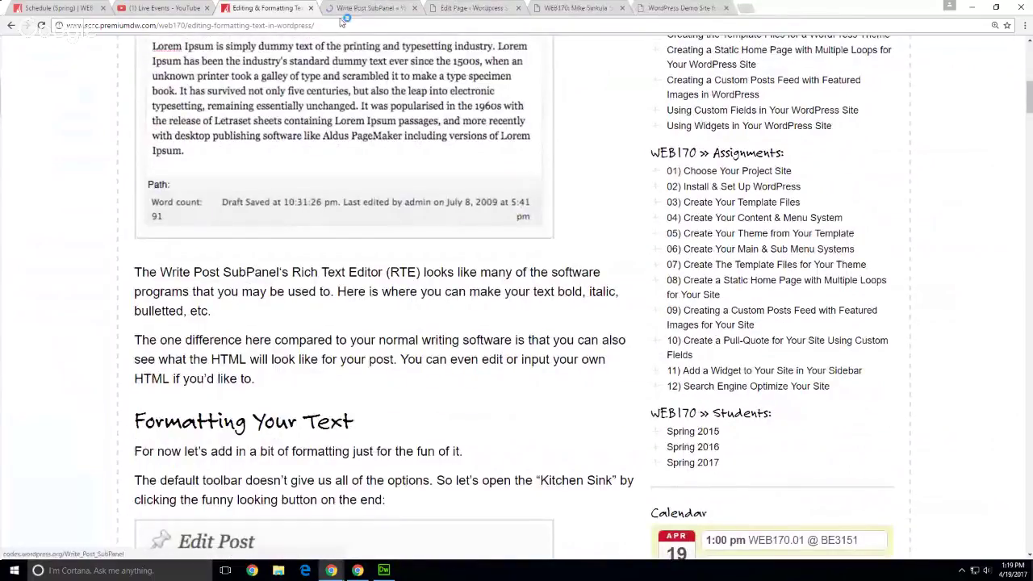
Step: Review the Write Post SubPanel Codex article, view its admin panel screenshot at larger size, and return to the article's beginning
scroll(113, 383, "down", 3)
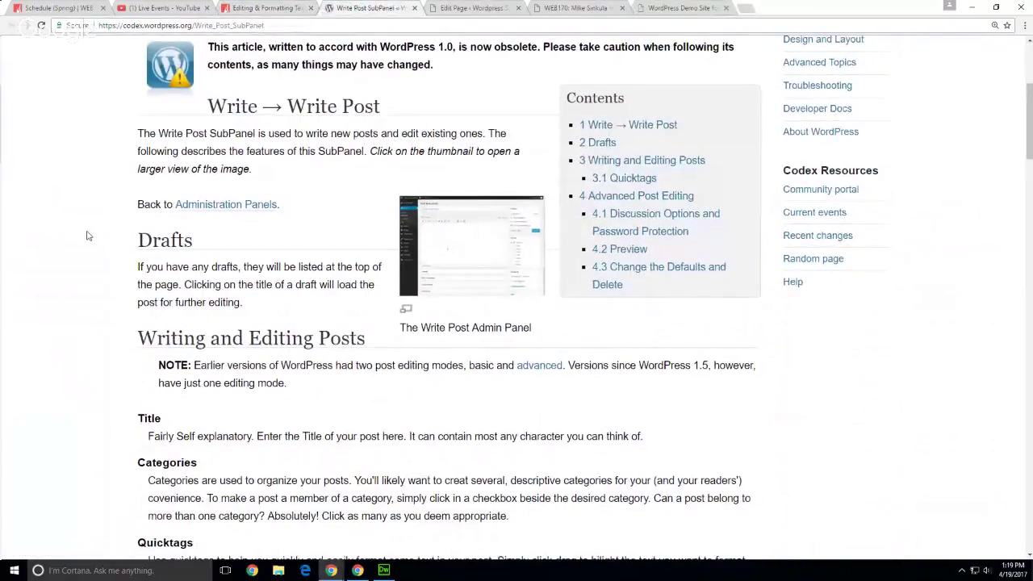
scroll(89, 236, "down", 2)
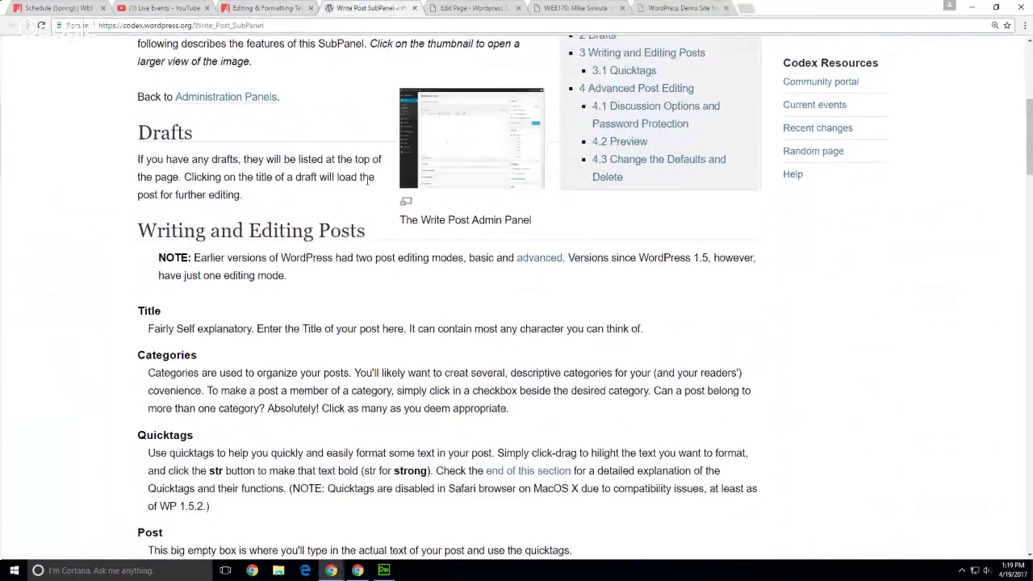
left_click(458, 158)
scroll(121, 300, "down", 3)
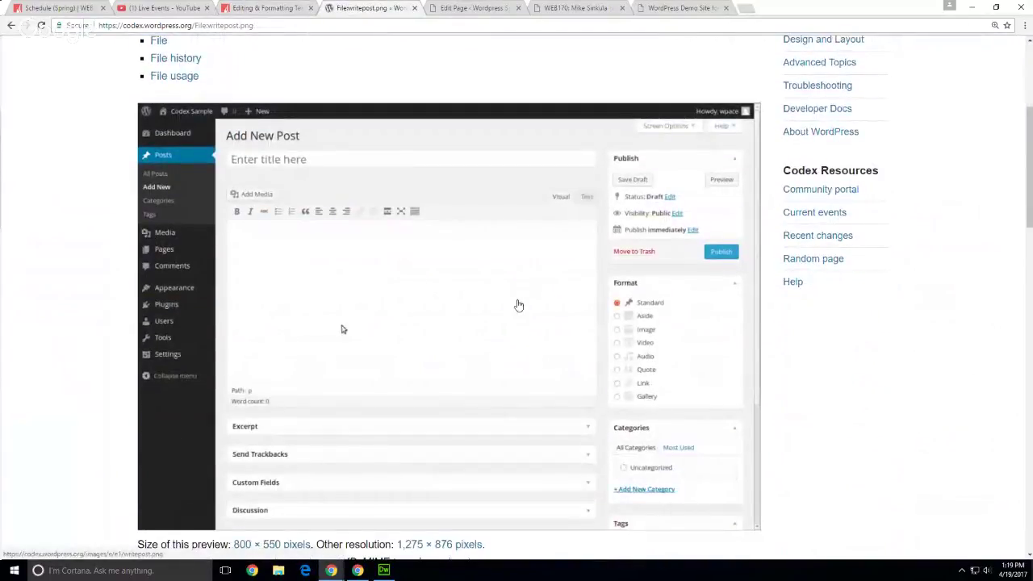
left_click(11, 25)
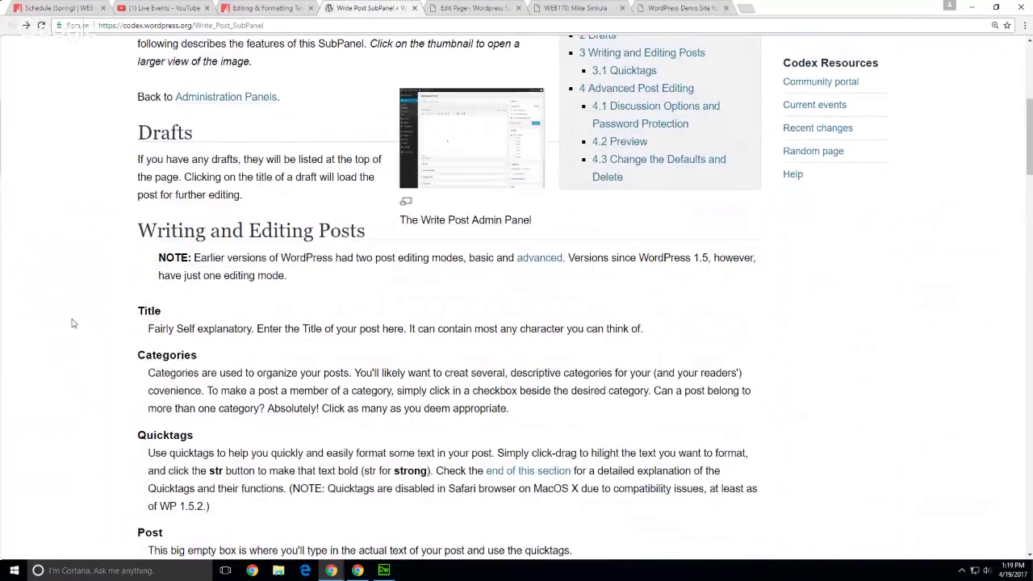
scroll(71, 323, "up", 5)
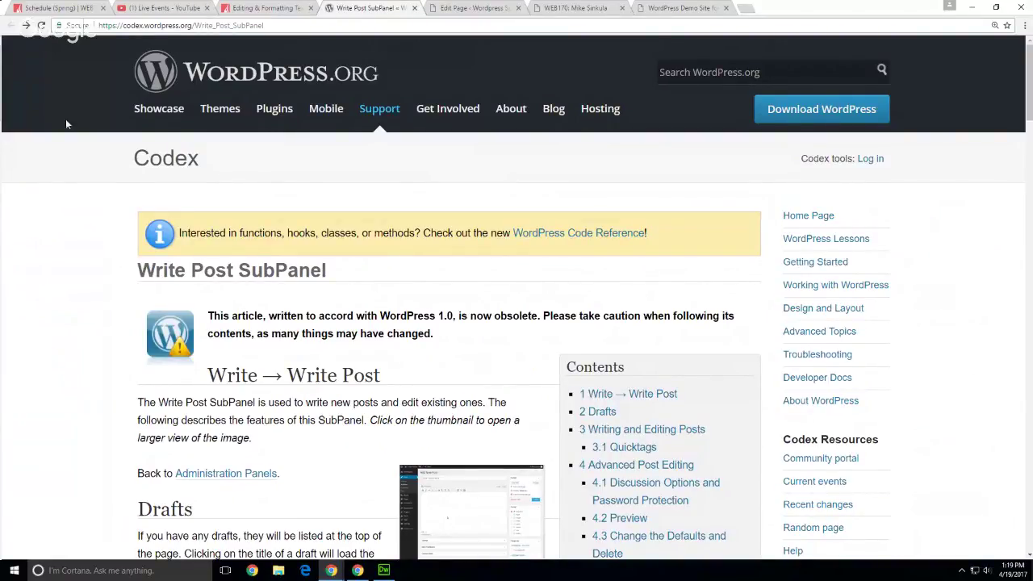
Step: Return to the Editing & Formatting Text tutorial and review its Formatting Your Text section on the Kitchen Sink toolbar
key("ctrl+shift+Tab")
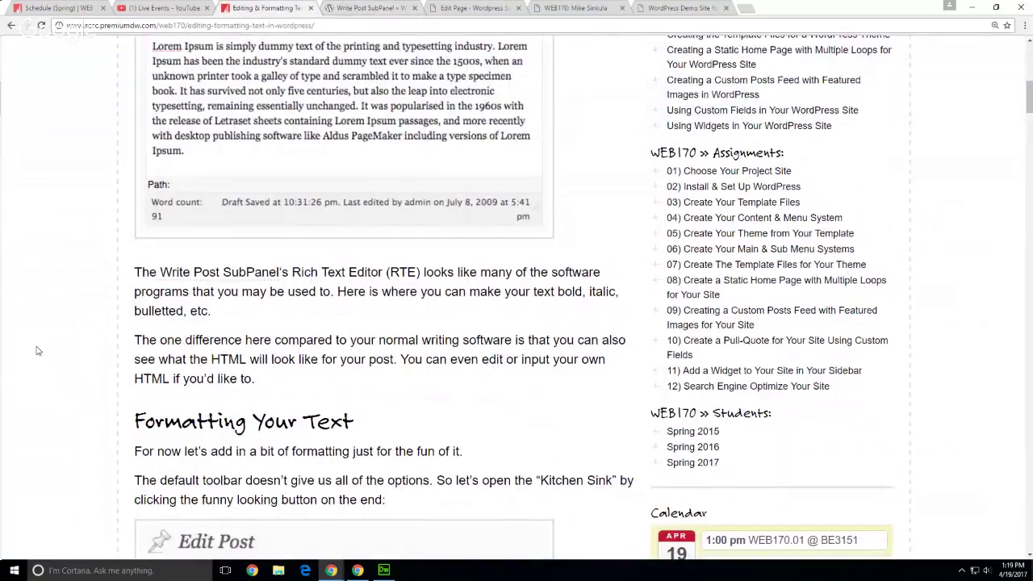
scroll(36, 351, "down", 3)
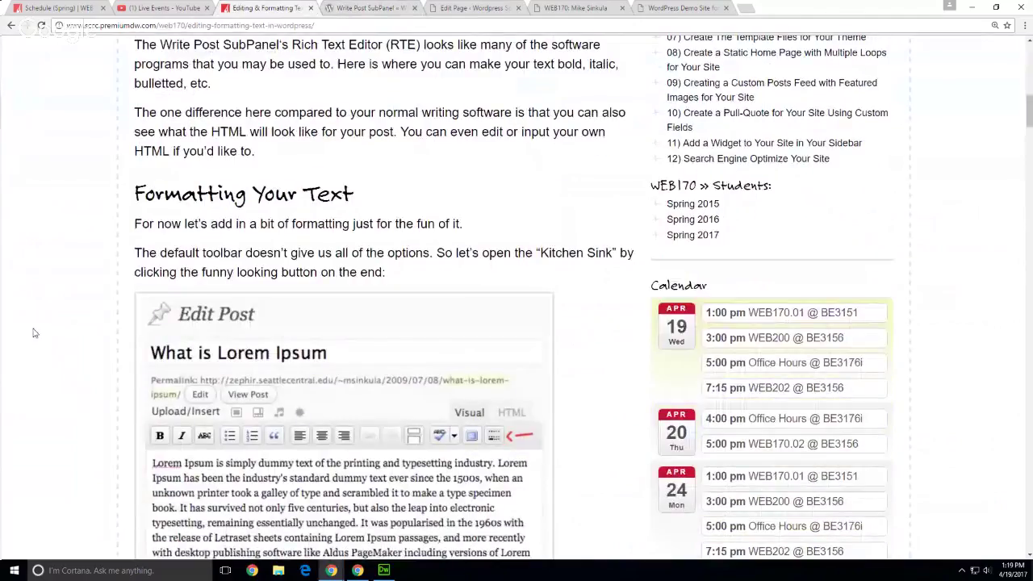
scroll(34, 333, "down", 3)
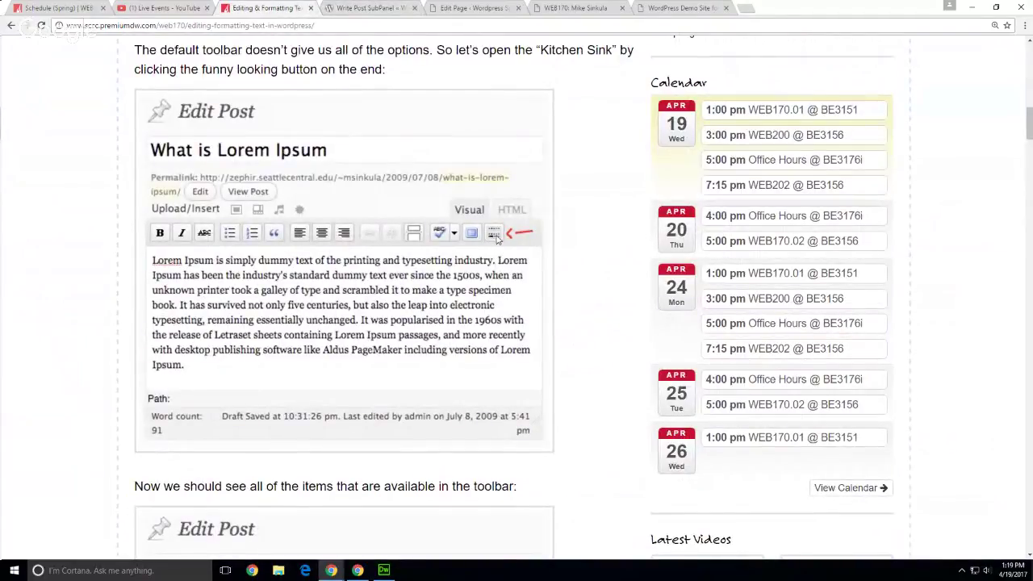
scroll(49, 290, "down", 2)
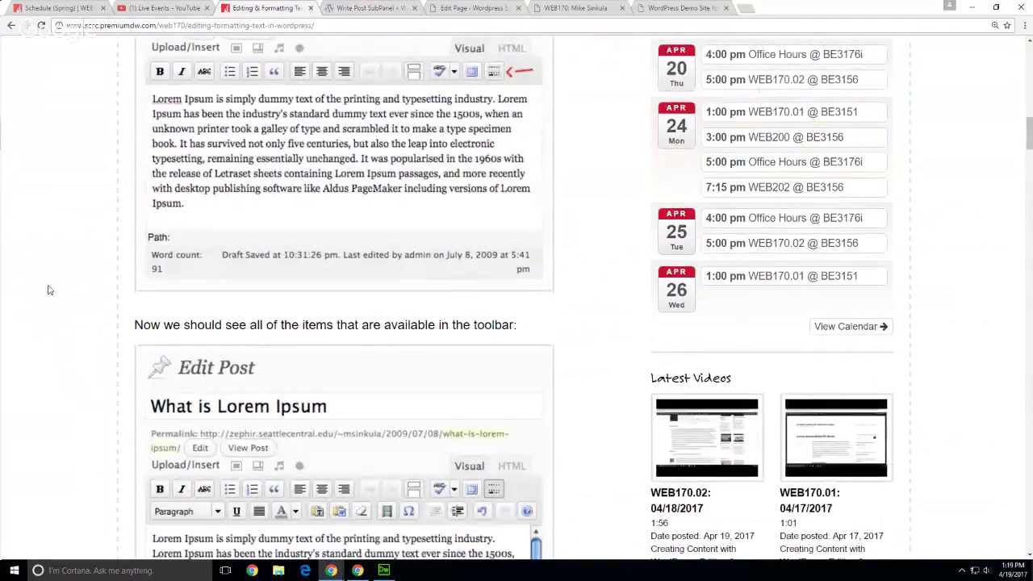
scroll(49, 290, "down", 4)
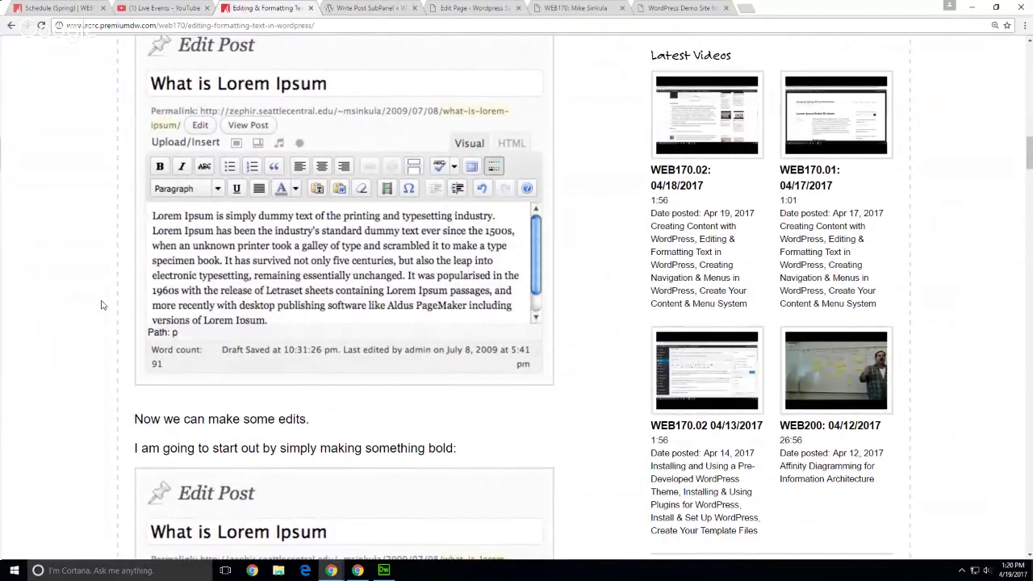
Step: Switch to the About page editor and make the word "facilisis" in the first paragraph bold and italic
left_click(473, 10)
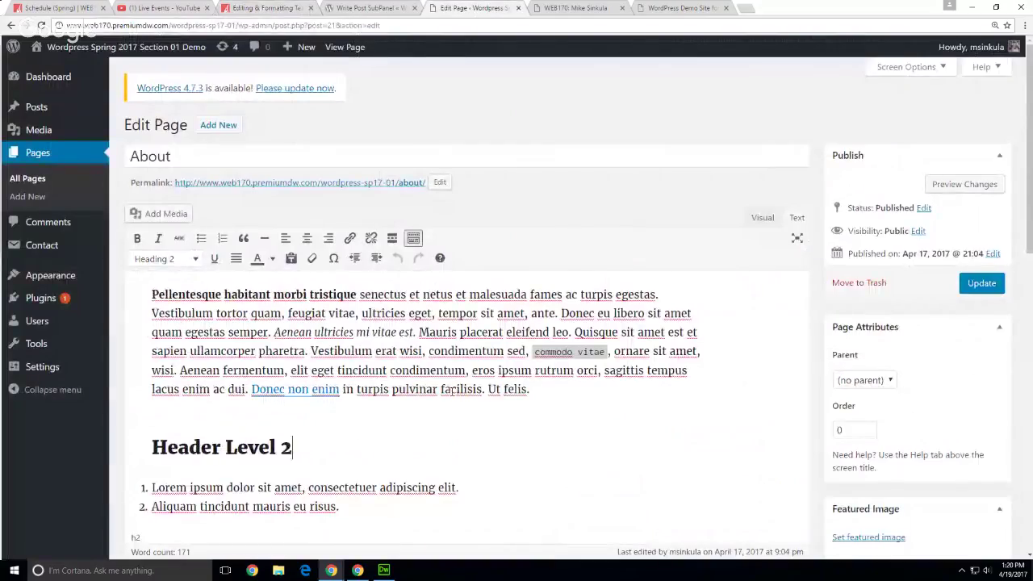
double_click(452, 390)
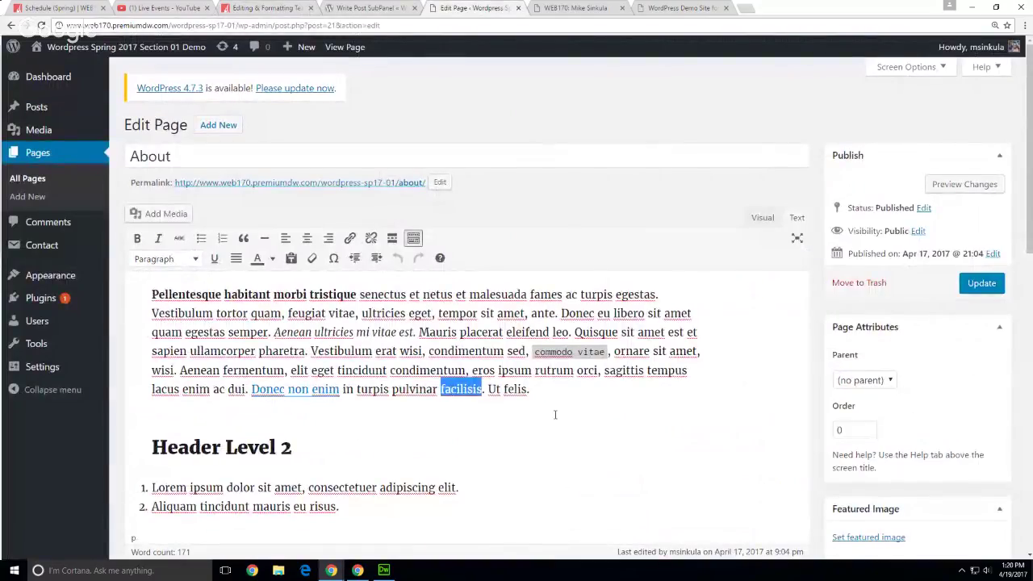
left_click(137, 240)
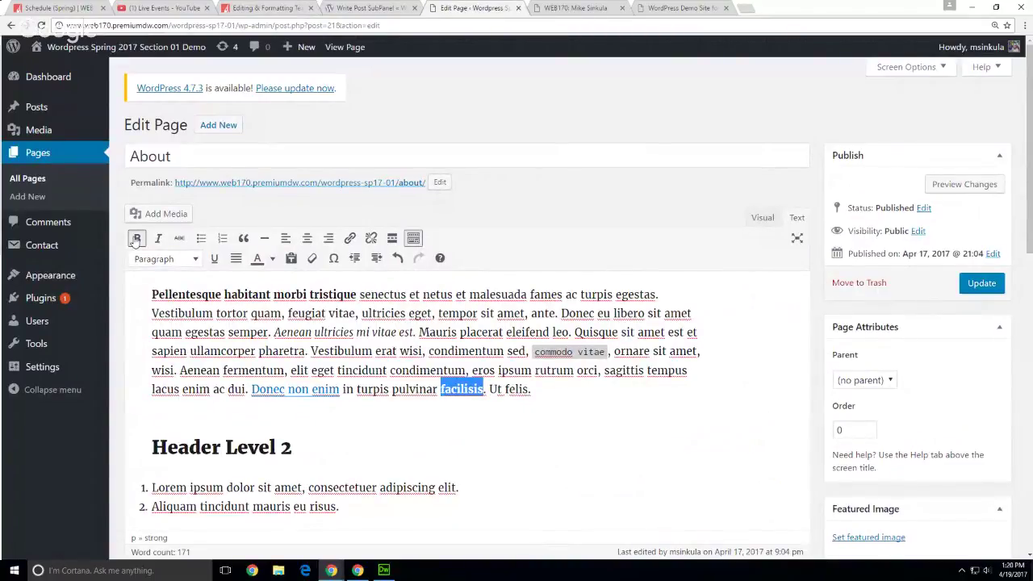
left_click(158, 238)
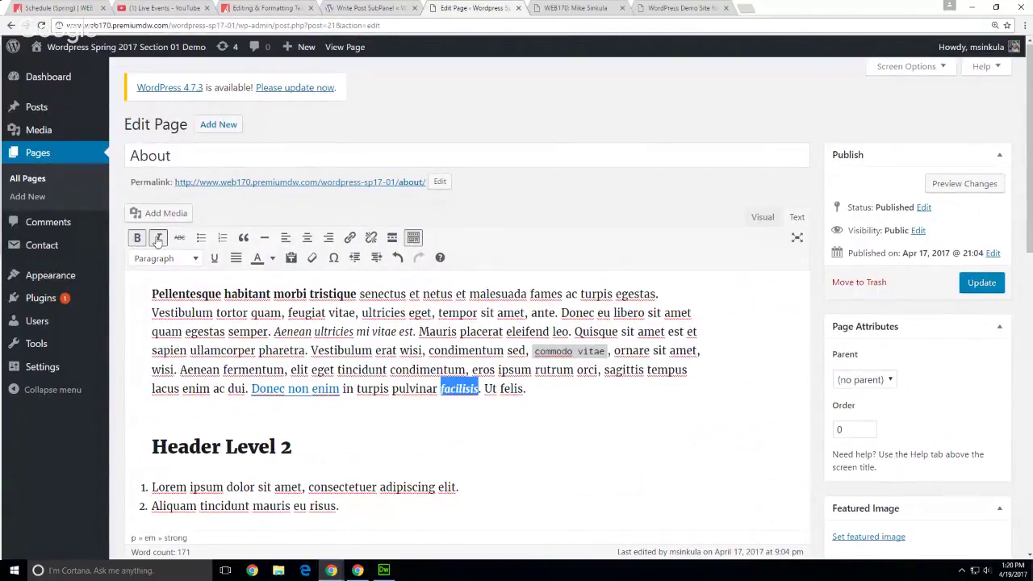
left_click(699, 462)
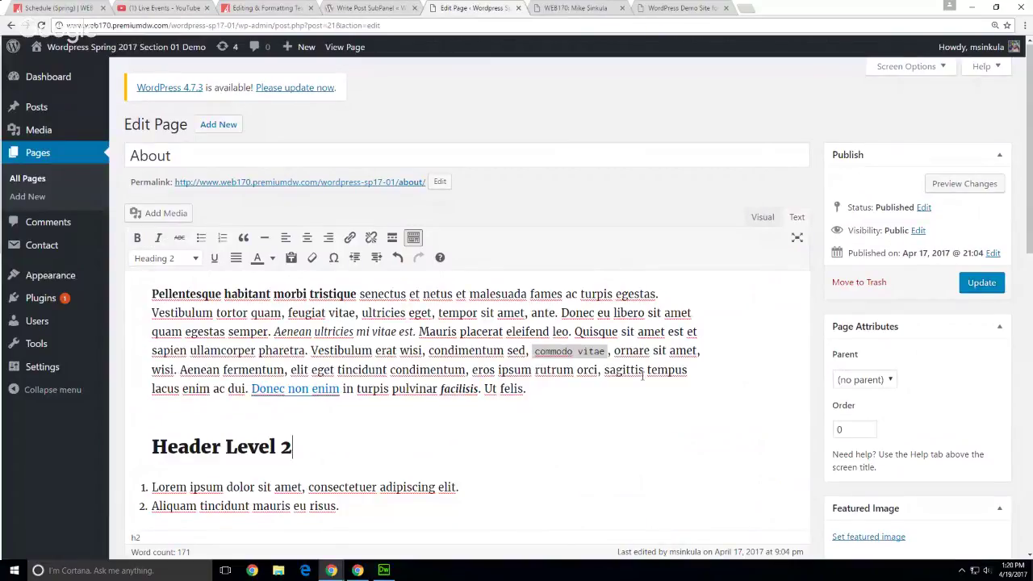
Step: Inspect the em and strong tags around "facilisis" in Text mode, and return the editor to Visual mode
left_click(796, 219)
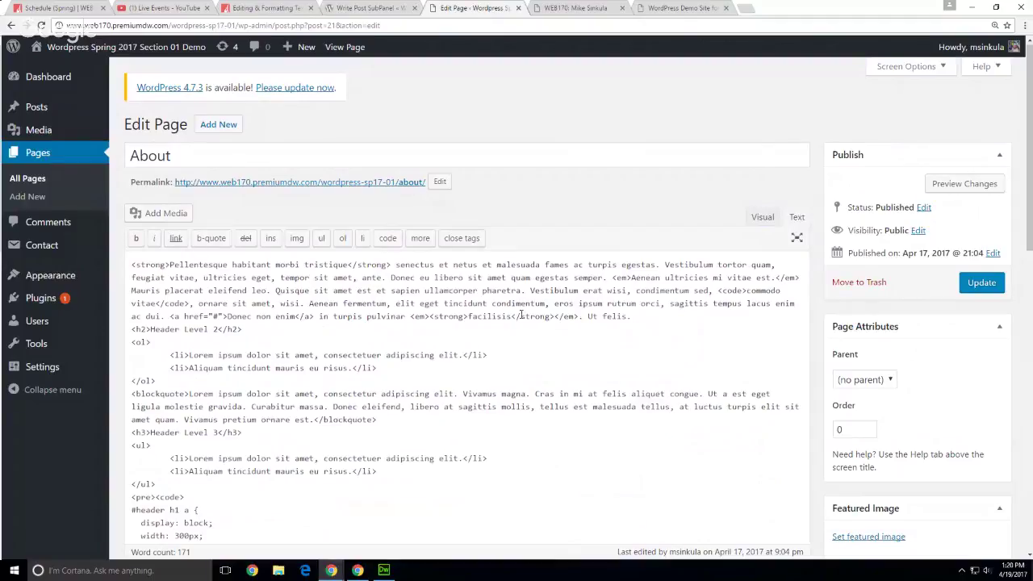
left_click(460, 330)
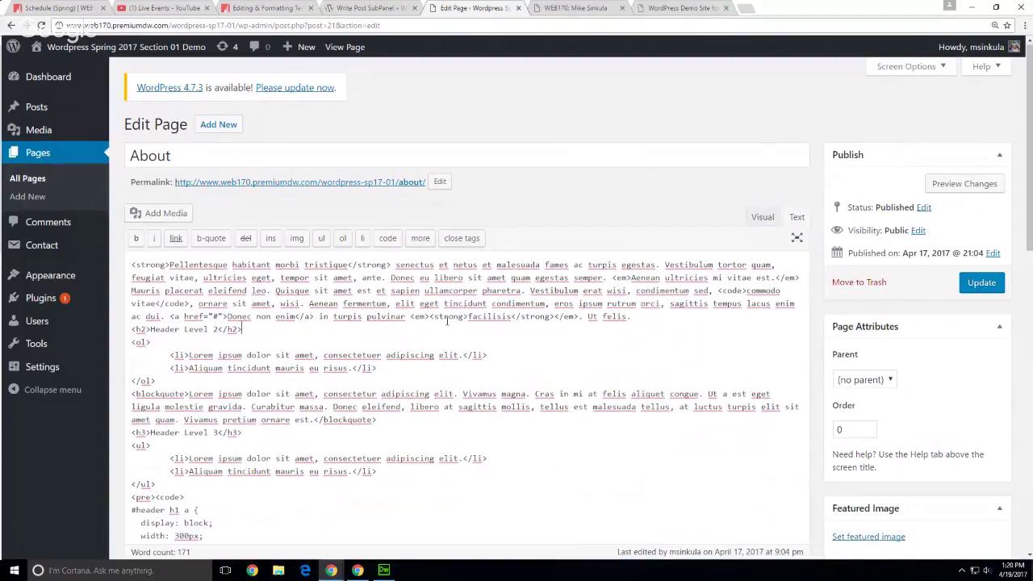
mouse_move(429, 317)
left_mouse_down()
mouse_move(556, 317)
mouse_move(410, 316)
left_mouse_up()
left_click(561, 332)
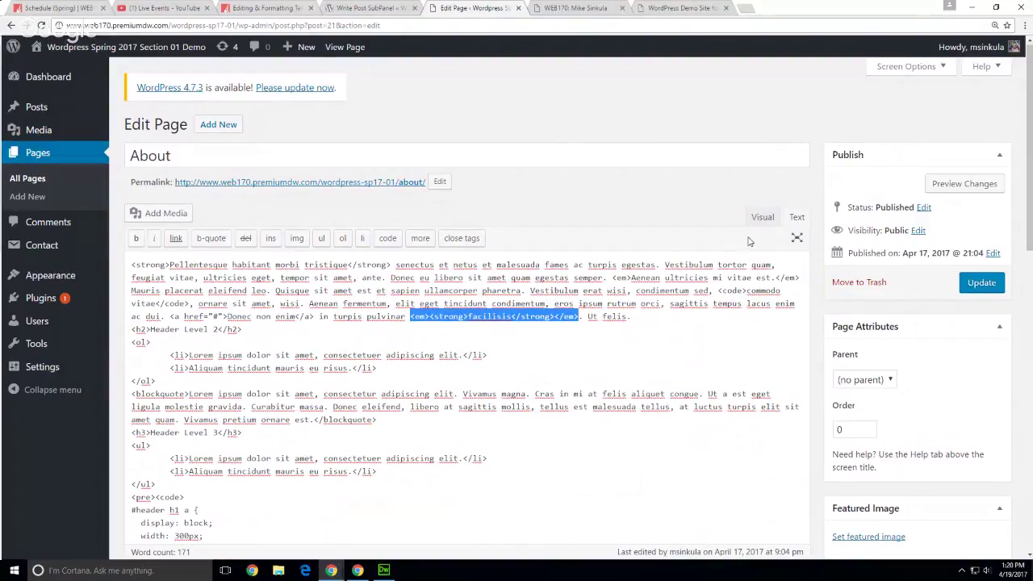
left_click(762, 217)
left_click(533, 440)
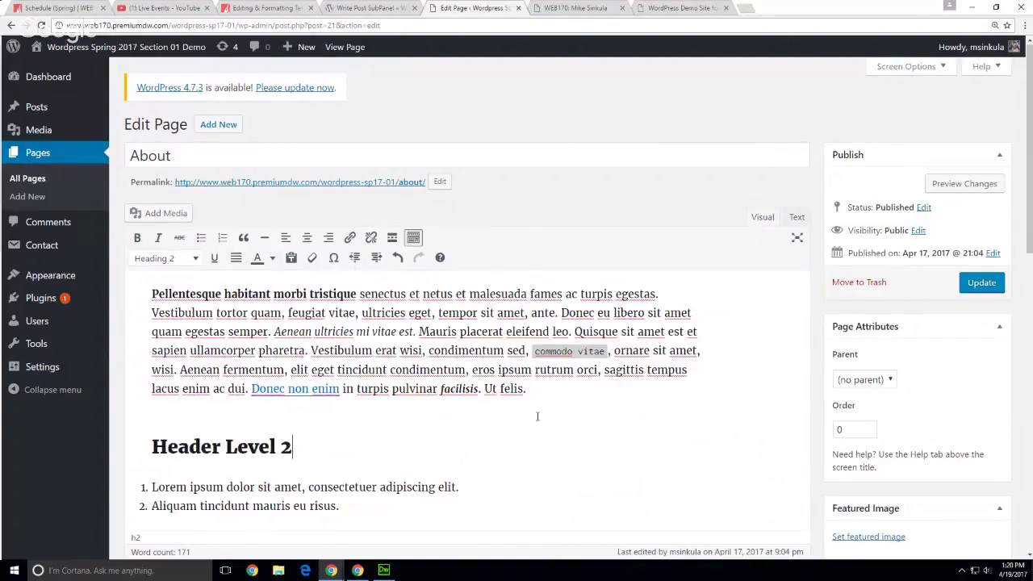
Step: Add a paragraph above the Header Level 2 heading reading "I can write a sentence. I have a second grade spelling level."
scroll(502, 401, "down", 2)
scroll(503, 401, "down", 3)
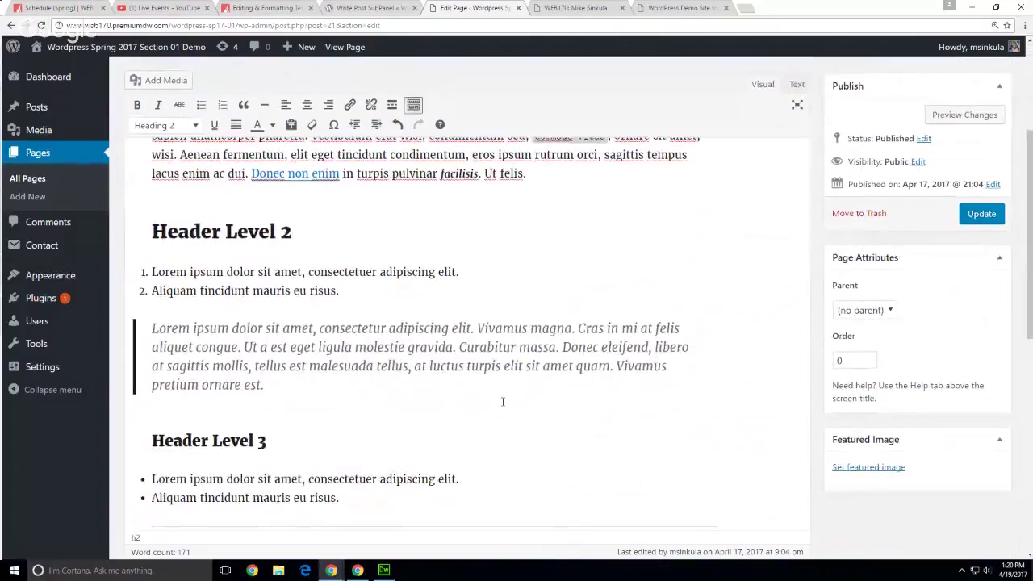
scroll(502, 402, "up", 2)
scroll(503, 401, "up", 2)
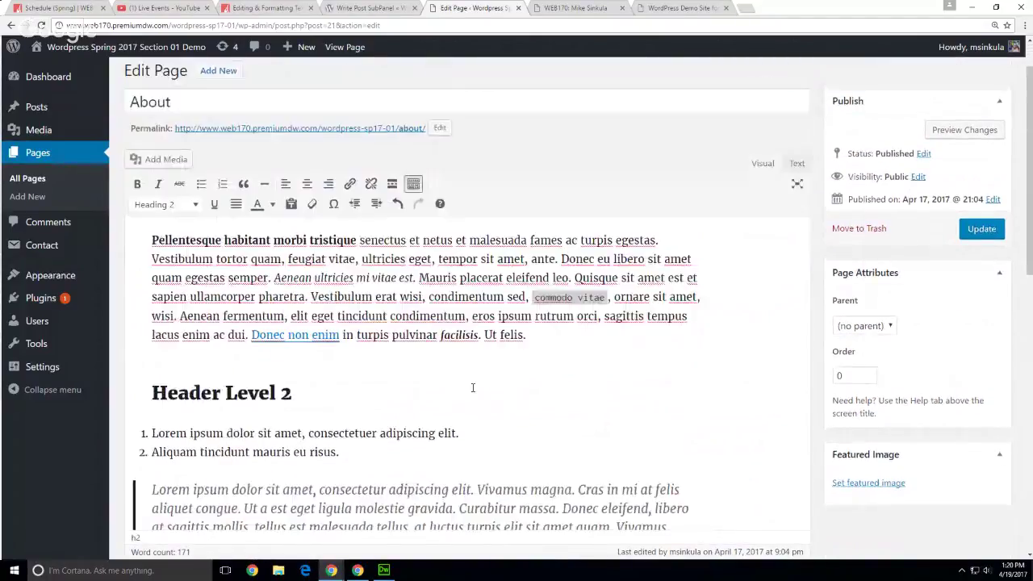
left_click(534, 335)
key("Return")
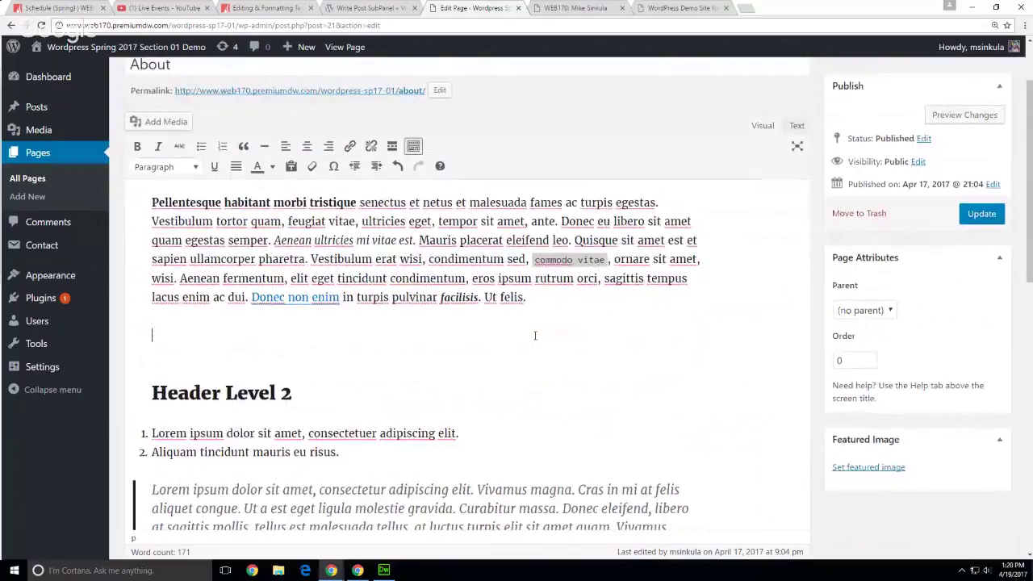
type("I can write a sent")
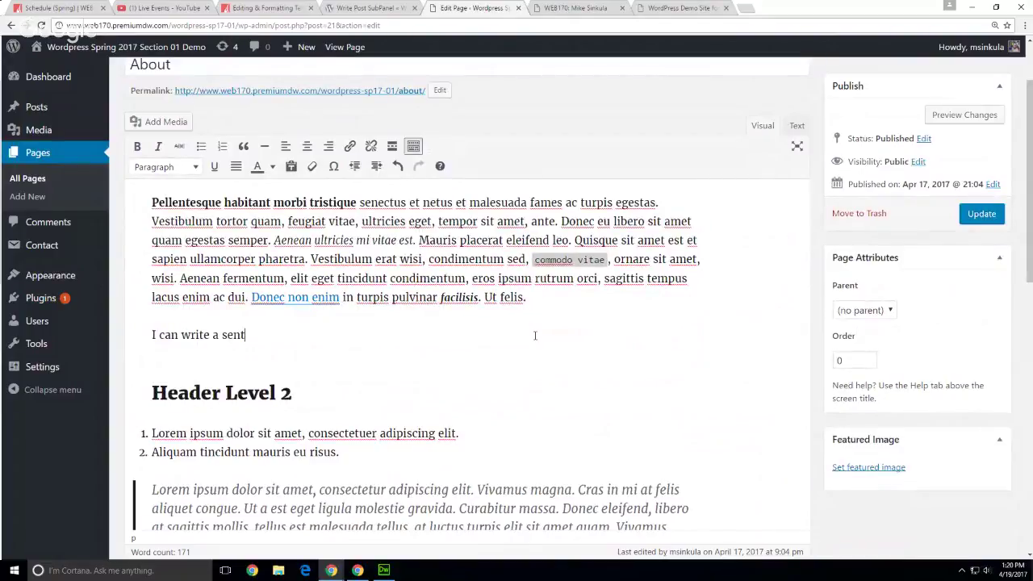
type("ence. I have a fou")
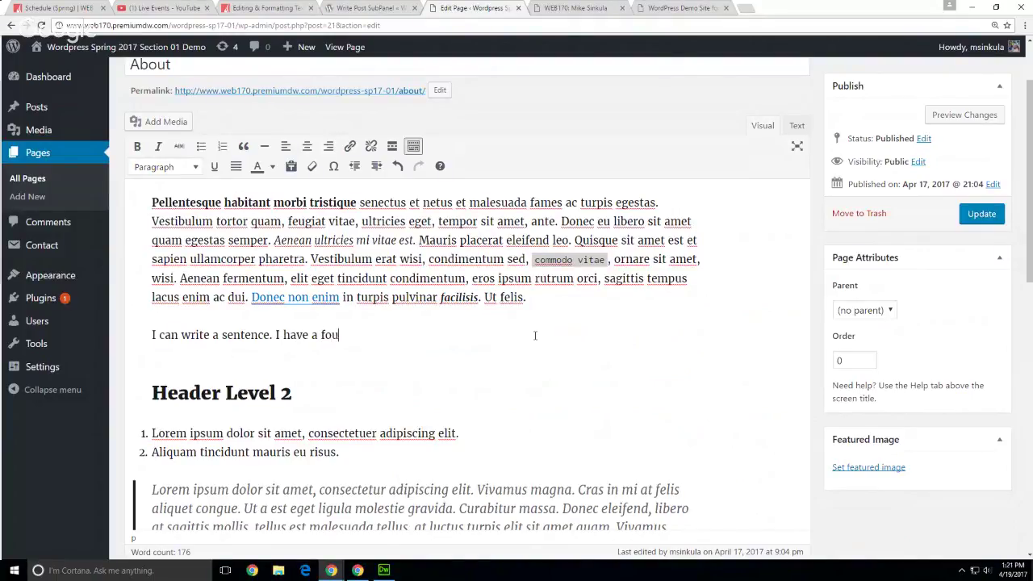
type("rth grade spe")
double_click(331, 335)
type("second")
left_click(422, 334)
type("lling")
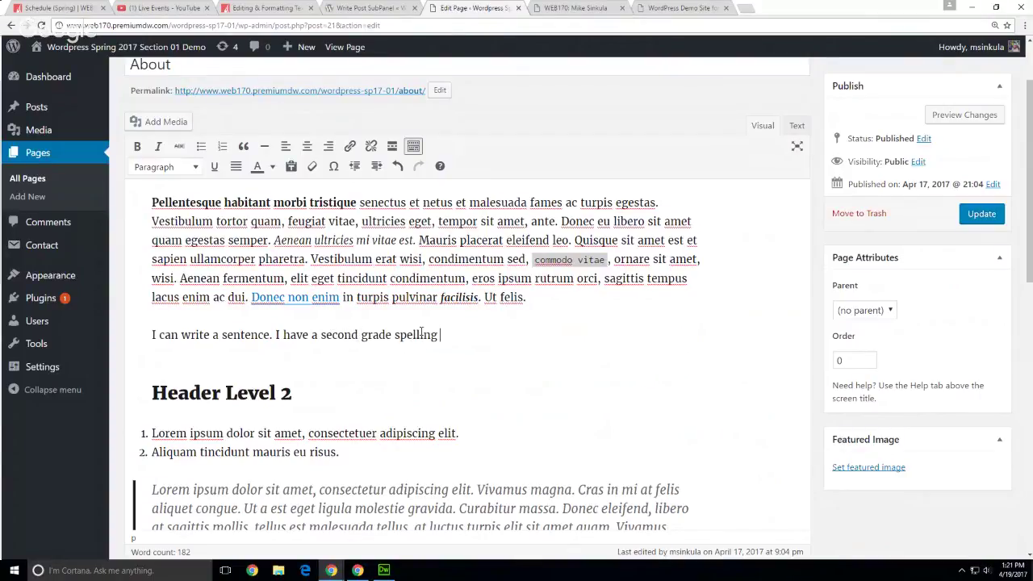
type(" level.")
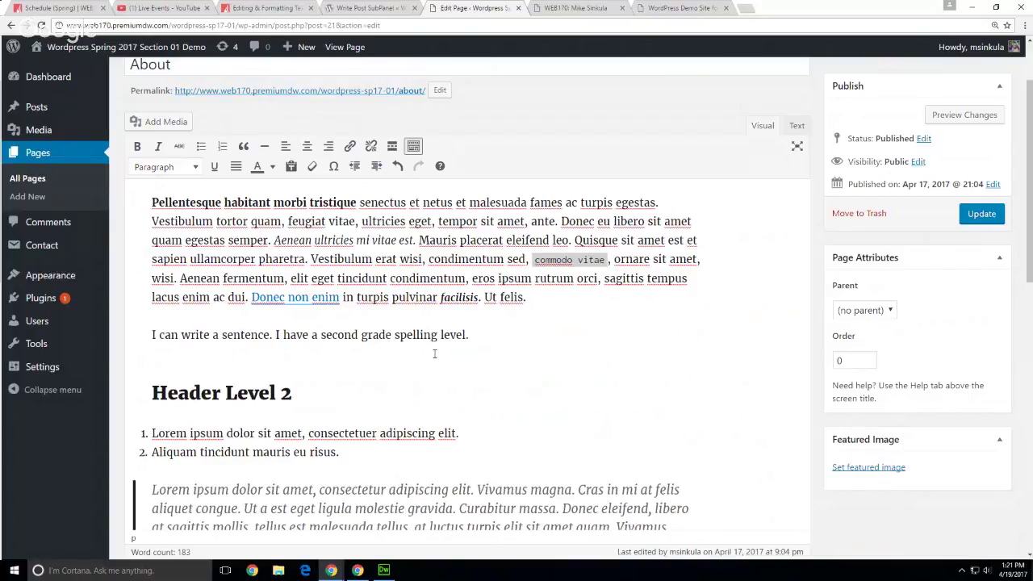
Step: Make the words "second grade" bold in the new paragraph
scroll(434, 353, "up", 2)
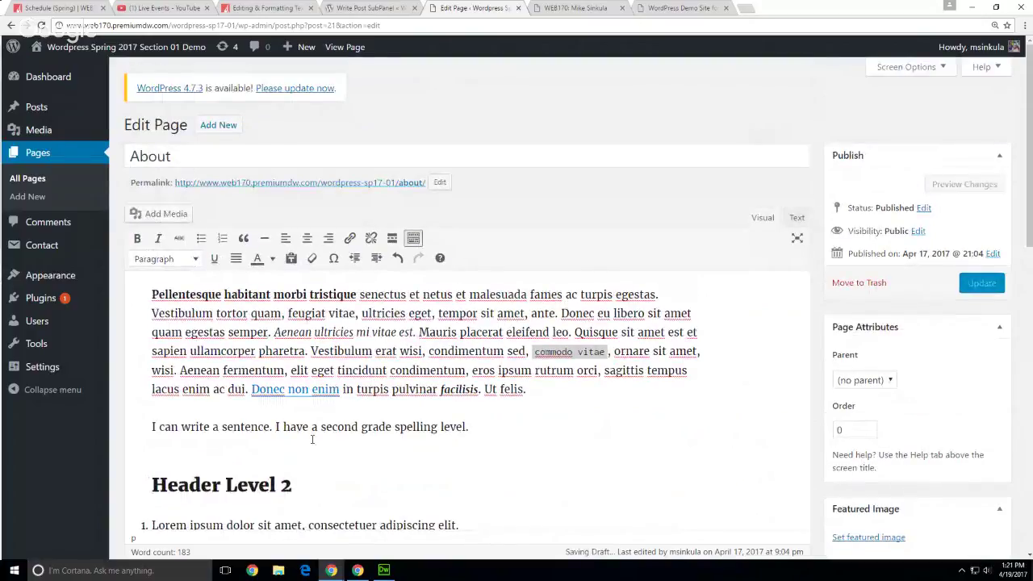
key("Down")
key("Down")
key("Down")
left_click_drag(327, 428, 393, 427)
left_click(137, 241)
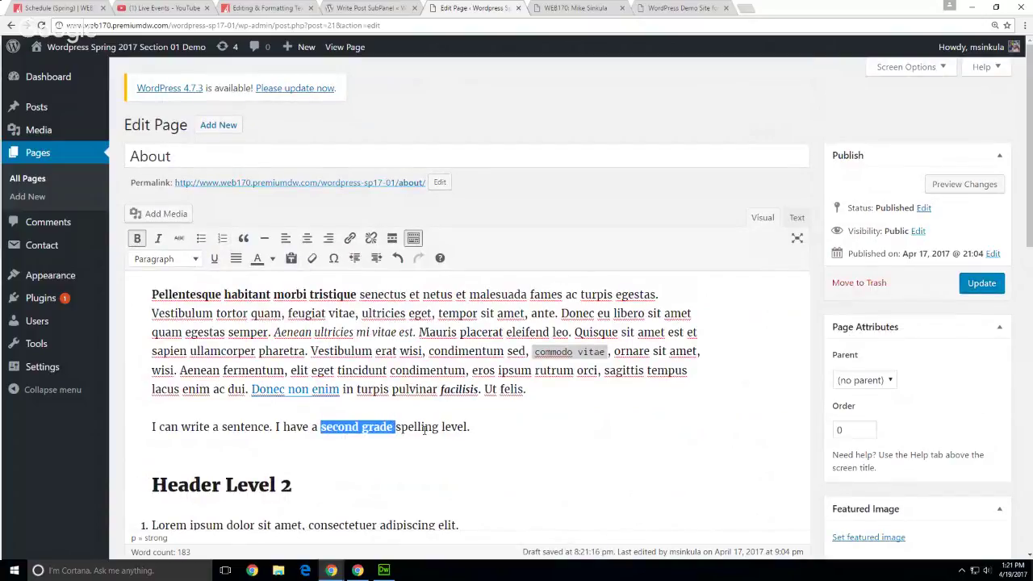
left_click(571, 425)
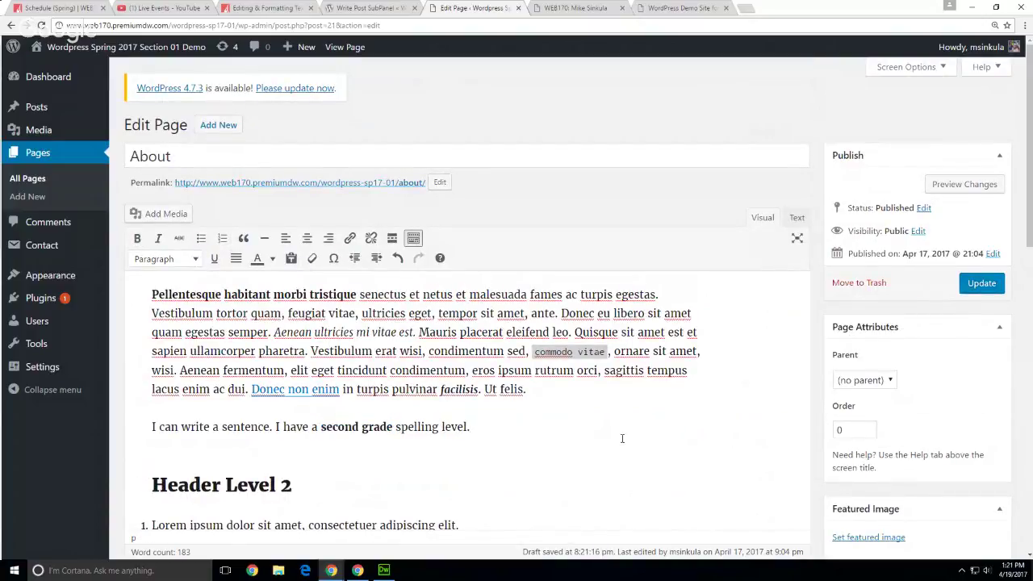
Step: Set the text color of the word "spelling" in the new paragraph to red
left_click(273, 258)
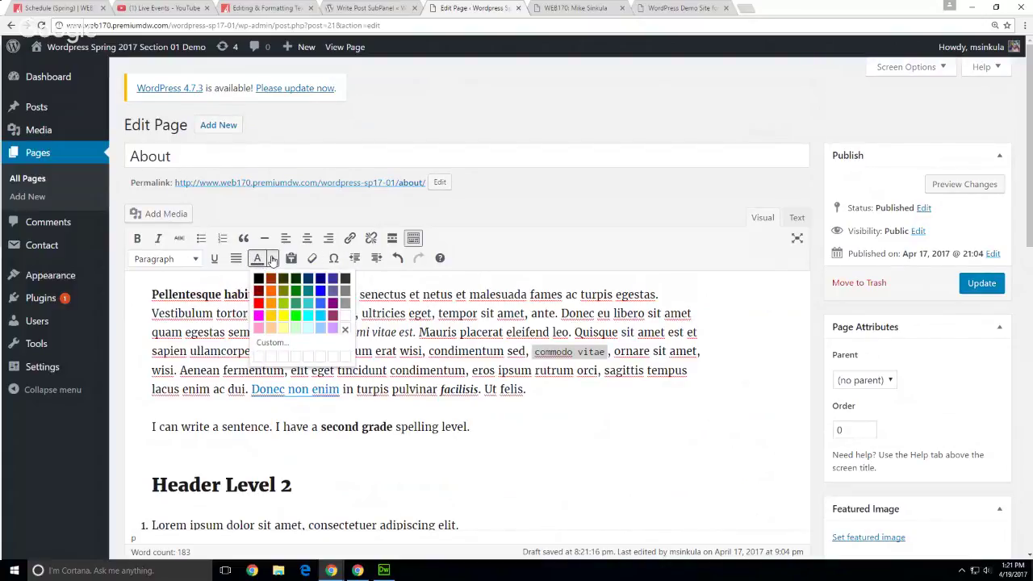
double_click(415, 428)
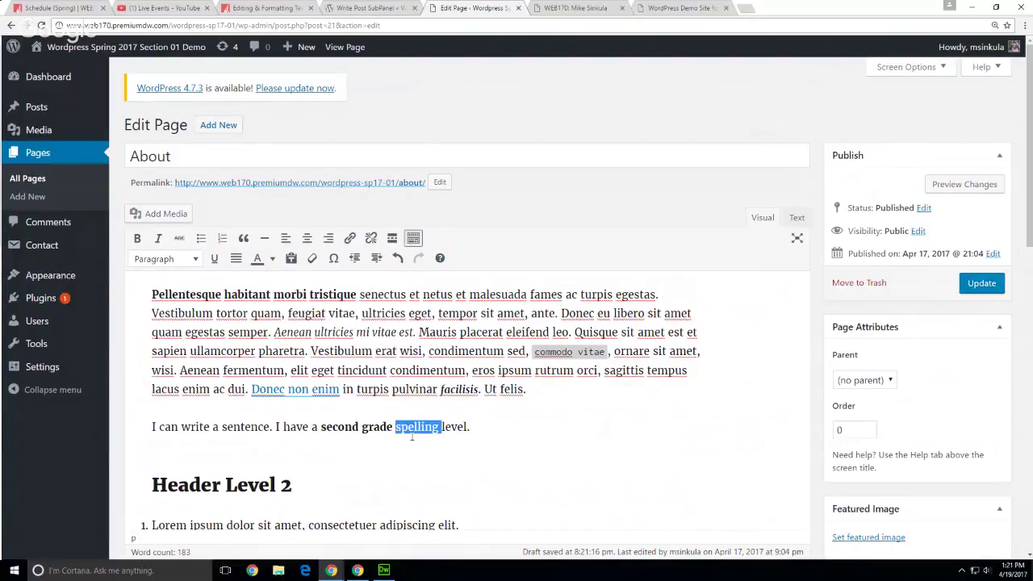
left_click(273, 259)
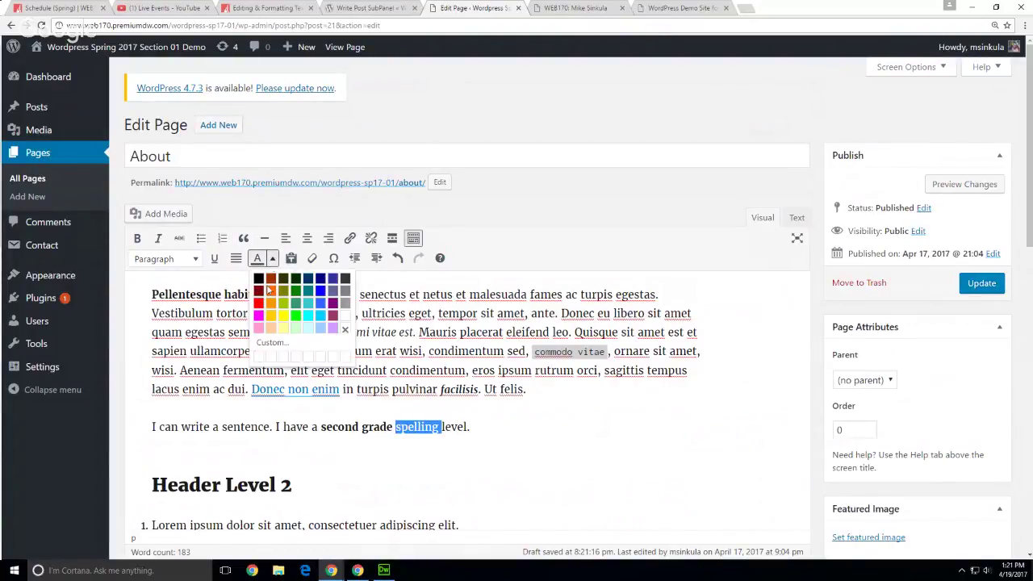
left_click(262, 308)
left_click(536, 427)
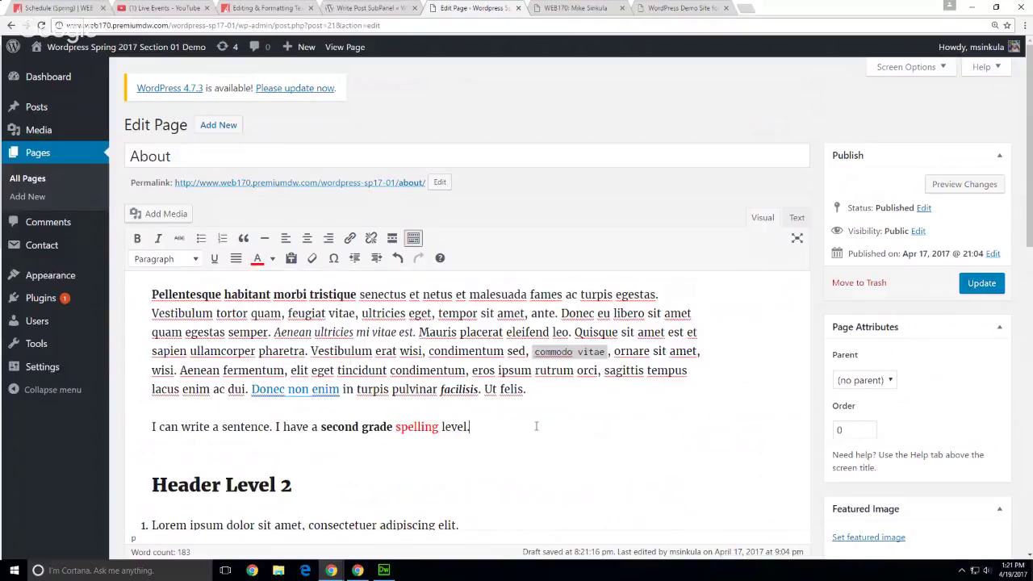
Step: Examine the span tag and inline color style around "spelling" in Text mode, and return to Visual mode
left_click(797, 218)
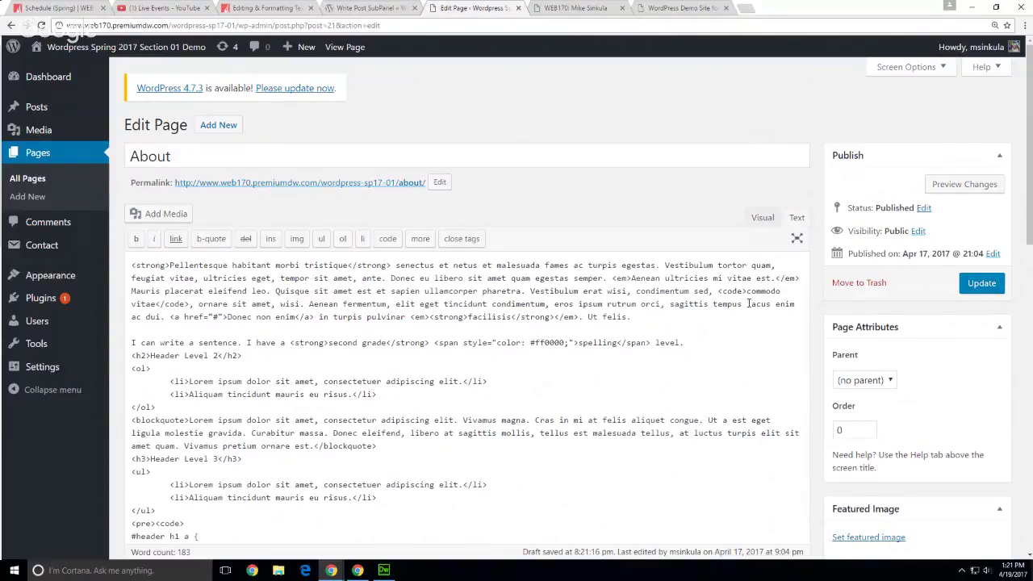
left_click_drag(435, 343, 655, 343)
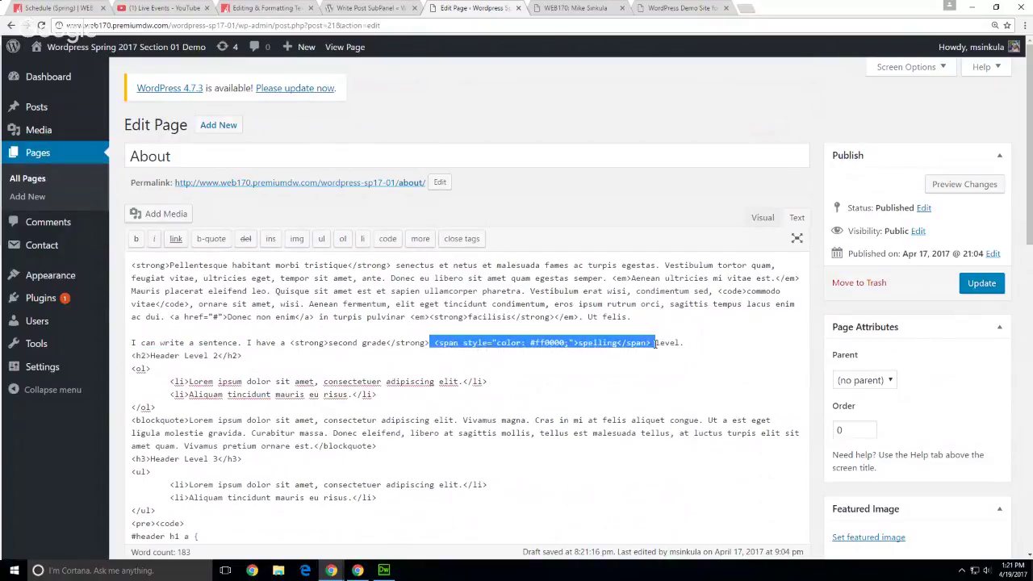
left_click(466, 342)
left_click_drag(461, 343, 569, 349)
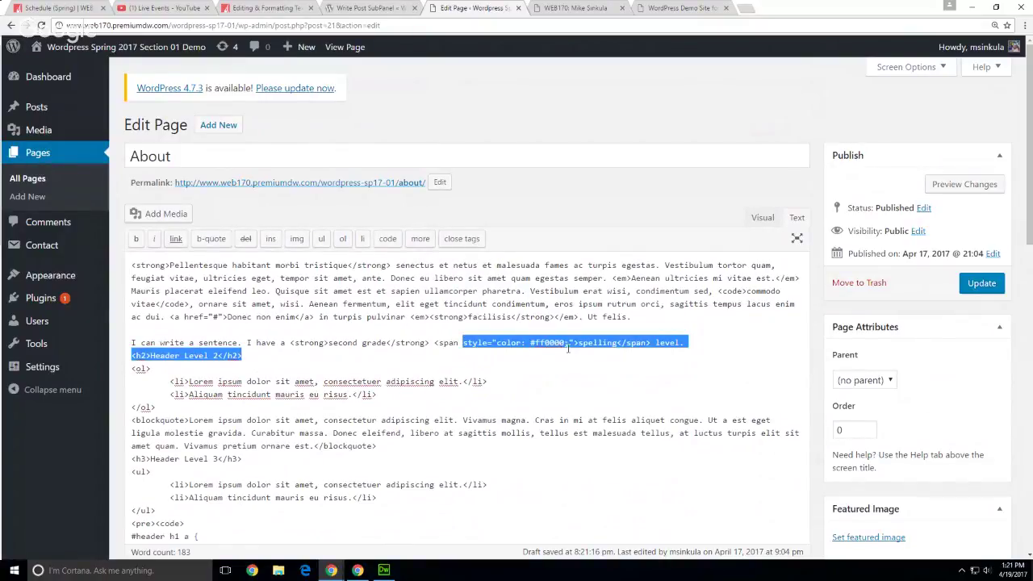
key("Right")
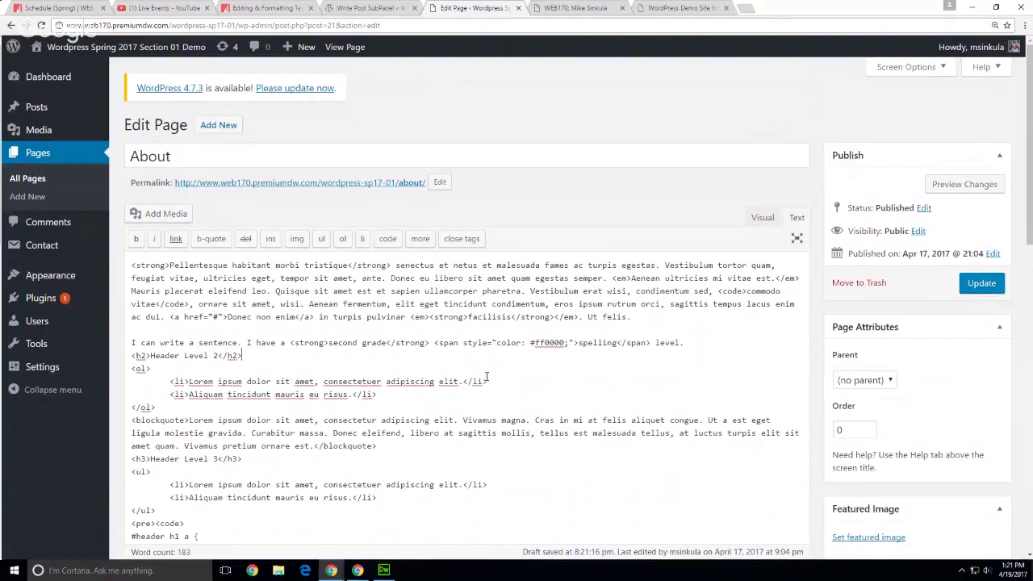
left_click(762, 218)
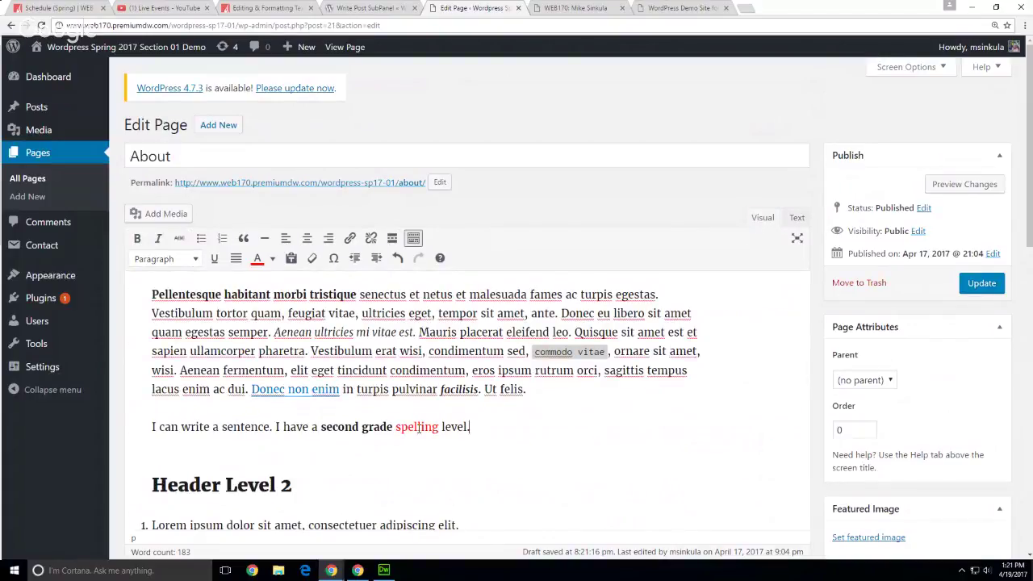
Step: Add class="red" to the span tag around "spelling" in Text mode, before its inline style
left_click(419, 427)
double_click(413, 427)
left_click(519, 452)
left_click(798, 218)
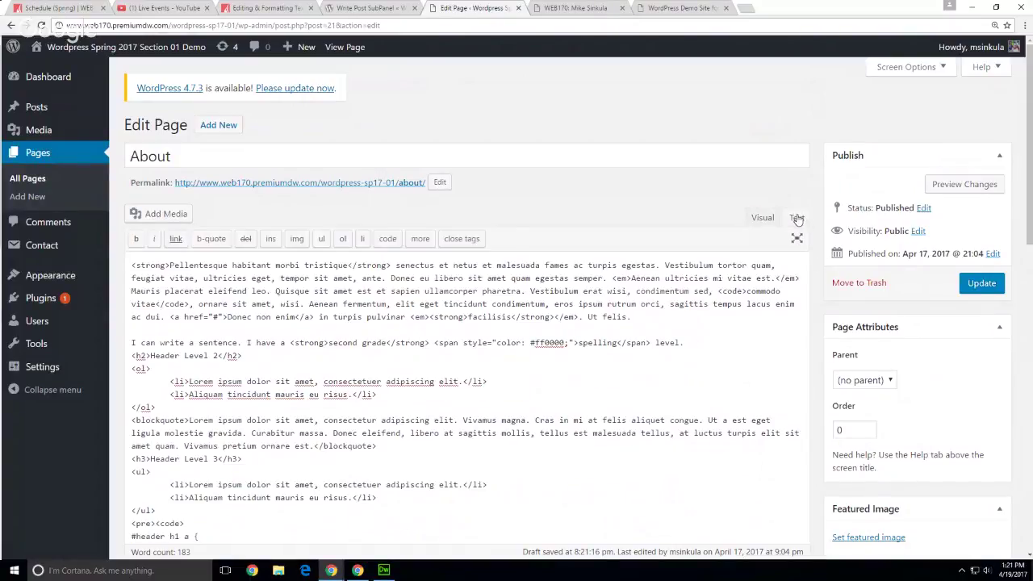
left_click(459, 342)
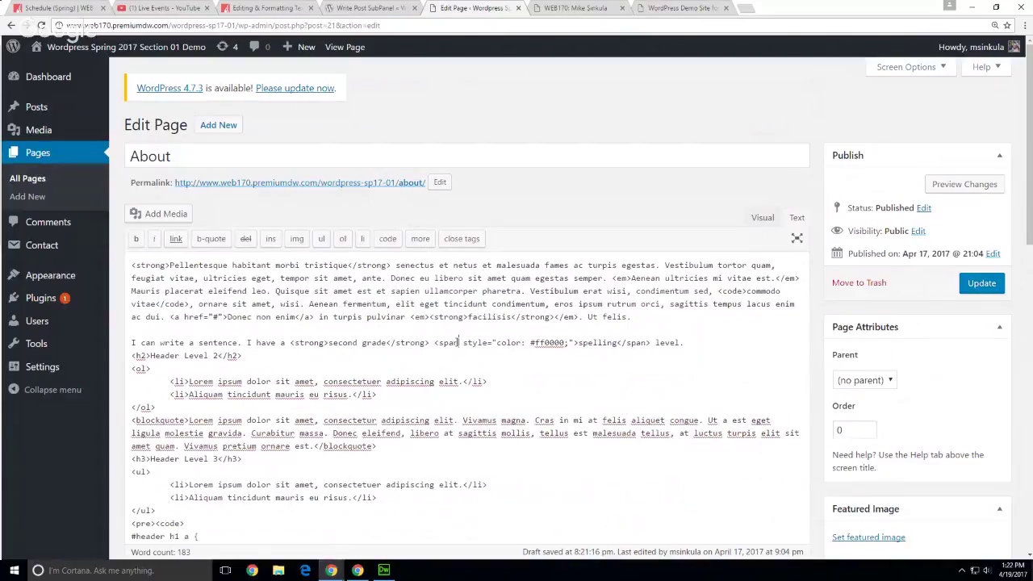
type("clas ")
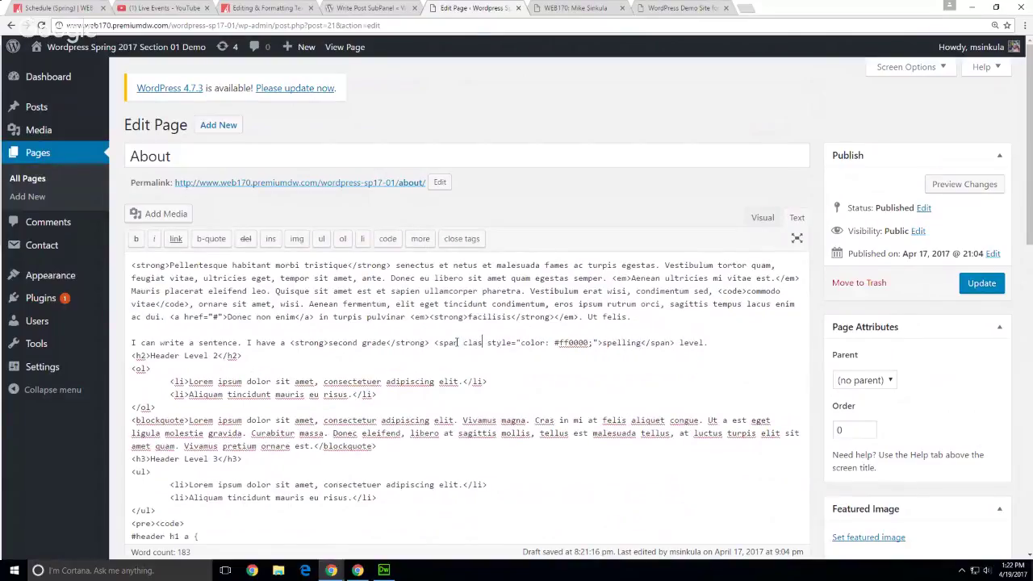
type("s=")
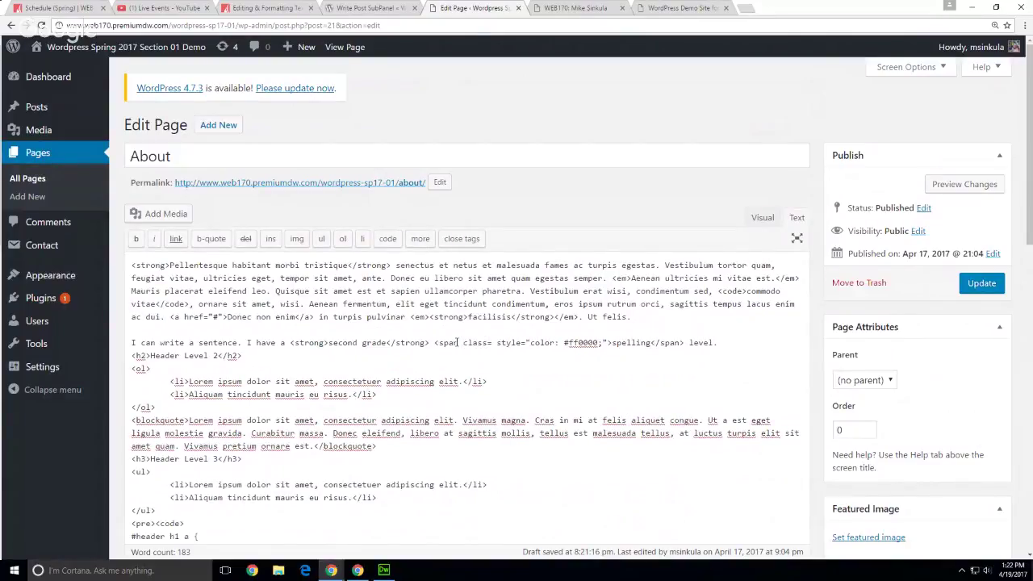
type("\"\"")
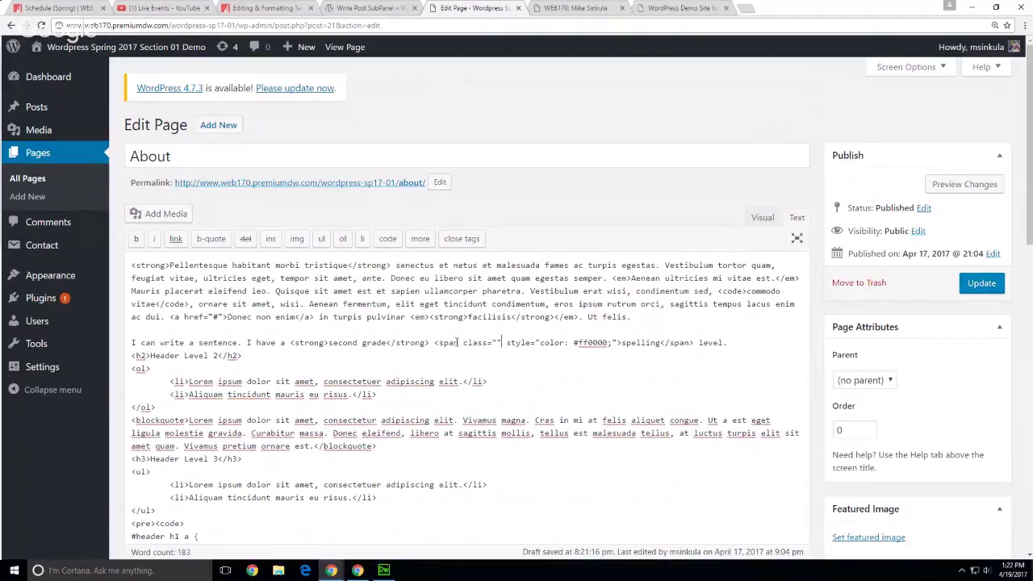
type("red")
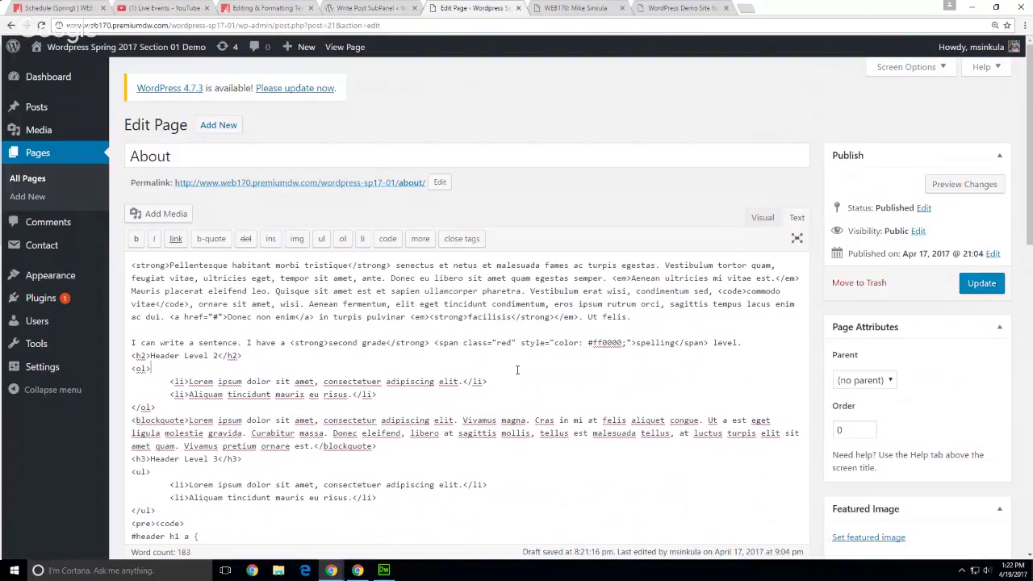
left_click(518, 370)
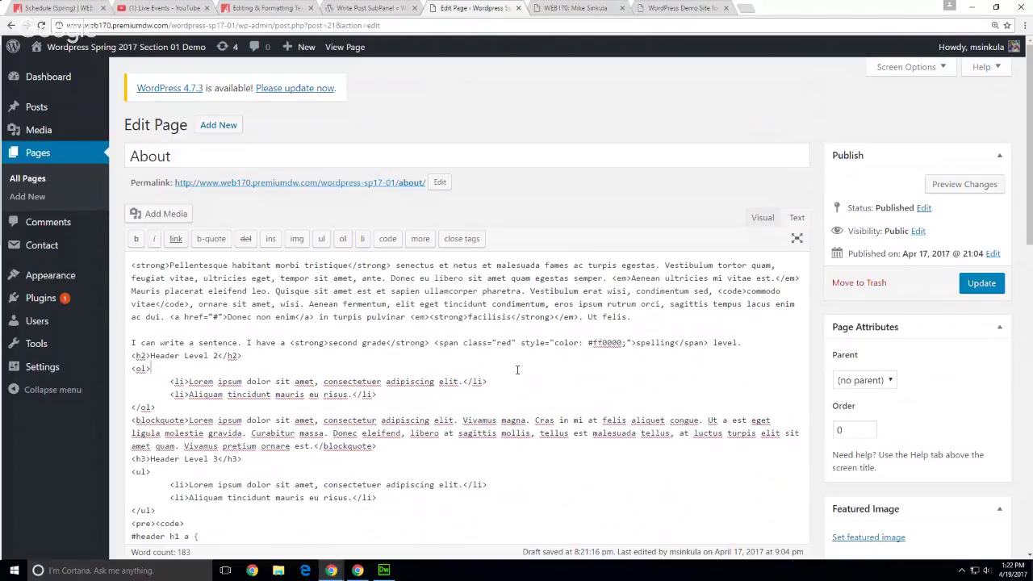
Step: Update the About page, return the editor to Visual mode, and open the published page, dismissing the translation offer
left_click(981, 284)
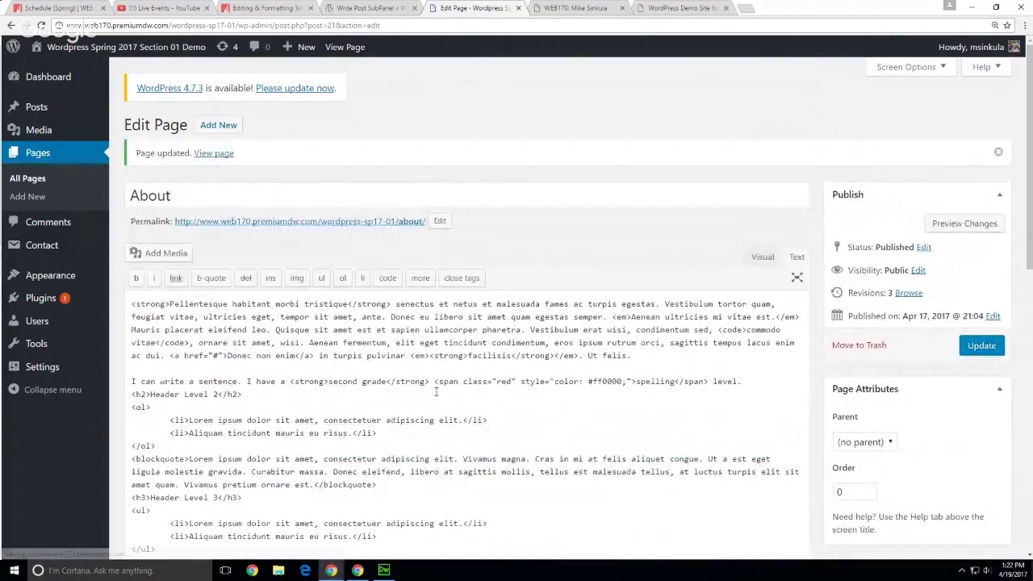
left_click(760, 257)
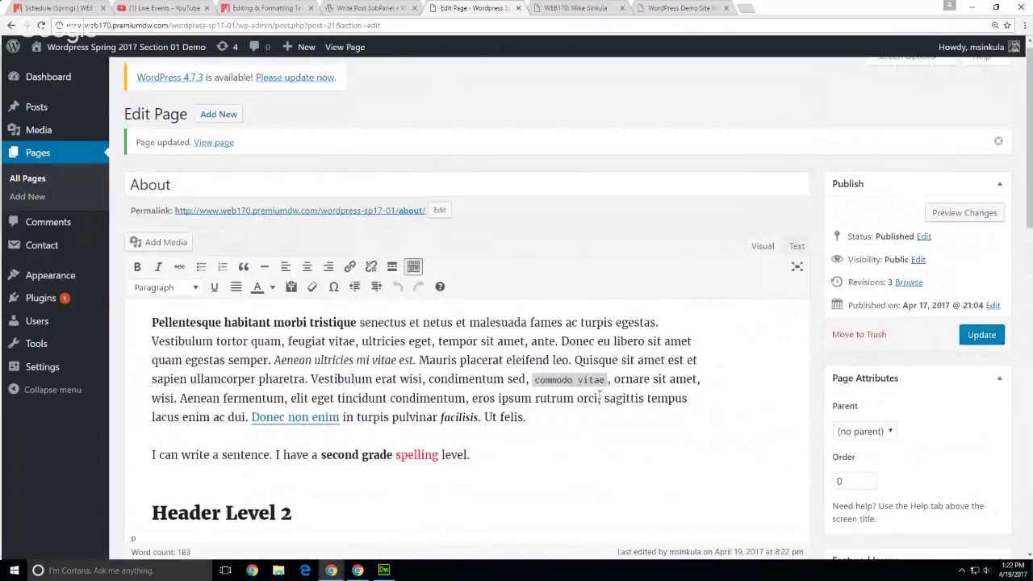
left_click(213, 144)
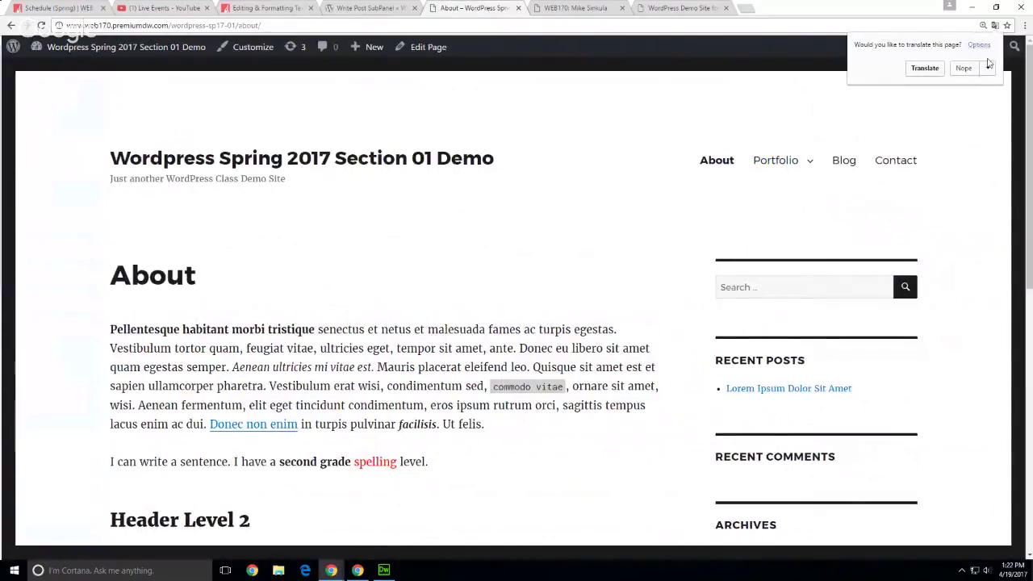
left_click(988, 68)
left_click(973, 102)
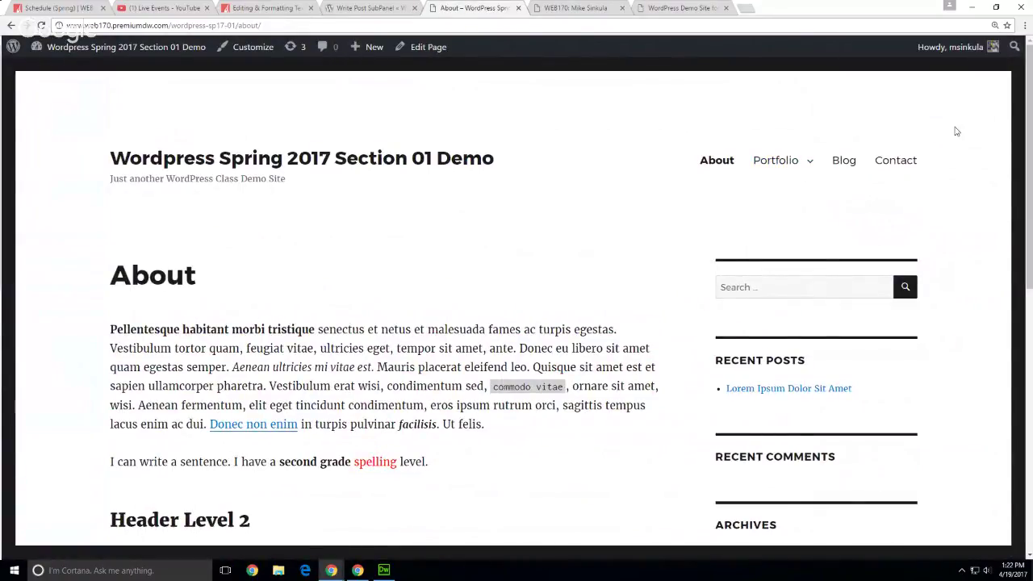
Step: Inspect the span element around "spelling" on the published About page with the browser's developer tools
scroll(537, 256, "down", 2)
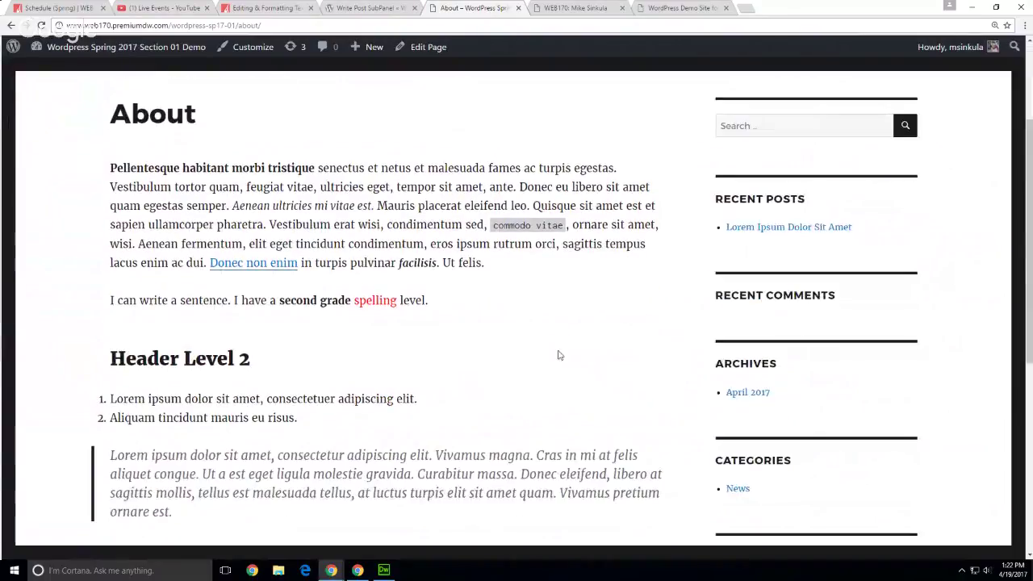
right_click(371, 311)
left_click(392, 427)
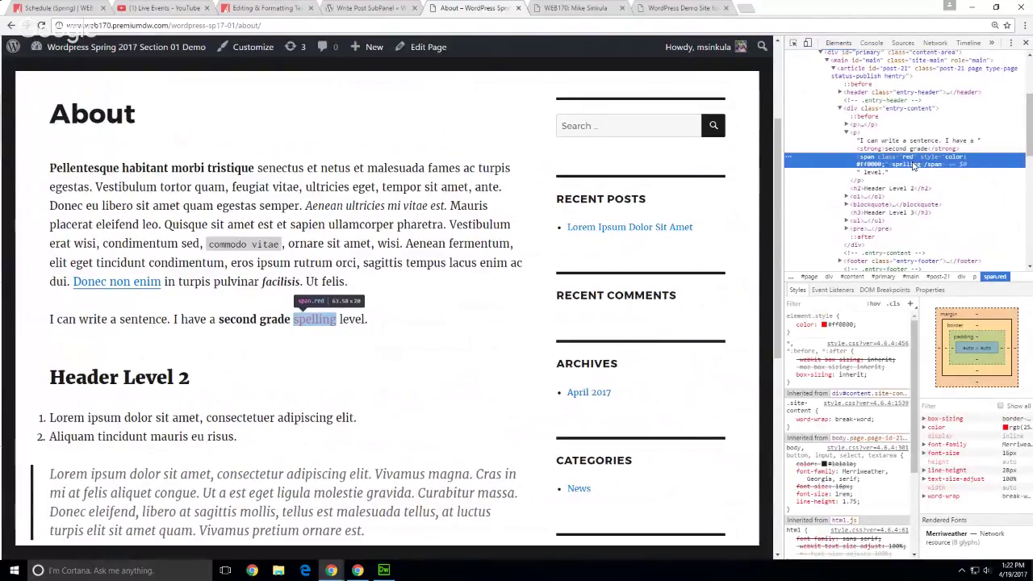
left_click(494, 389)
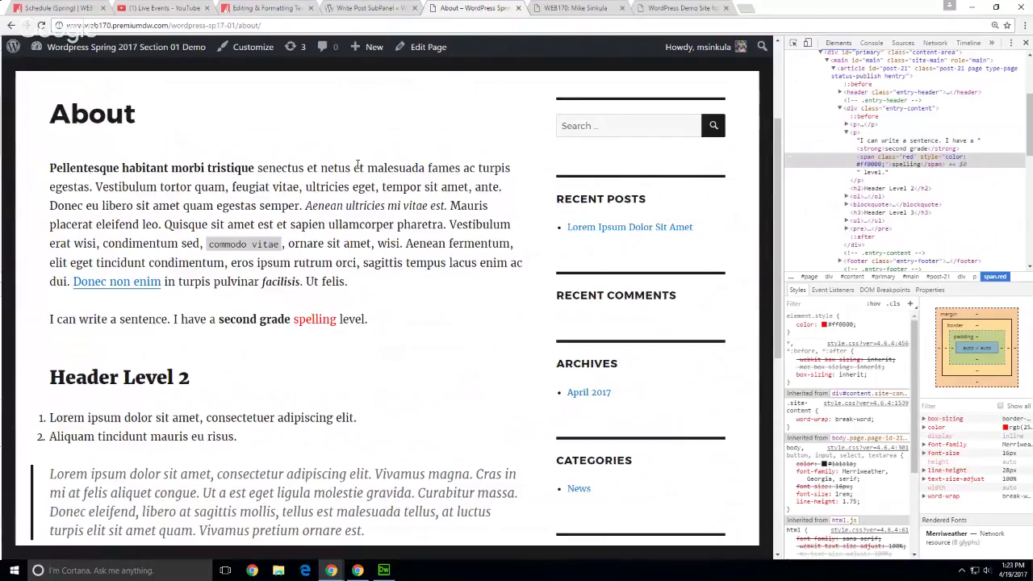
Step: Reopen the About page for editing and insert the instructor's full name followed by "is" before "Vestibulum tortor quam" in the first paragraph
left_click(420, 49)
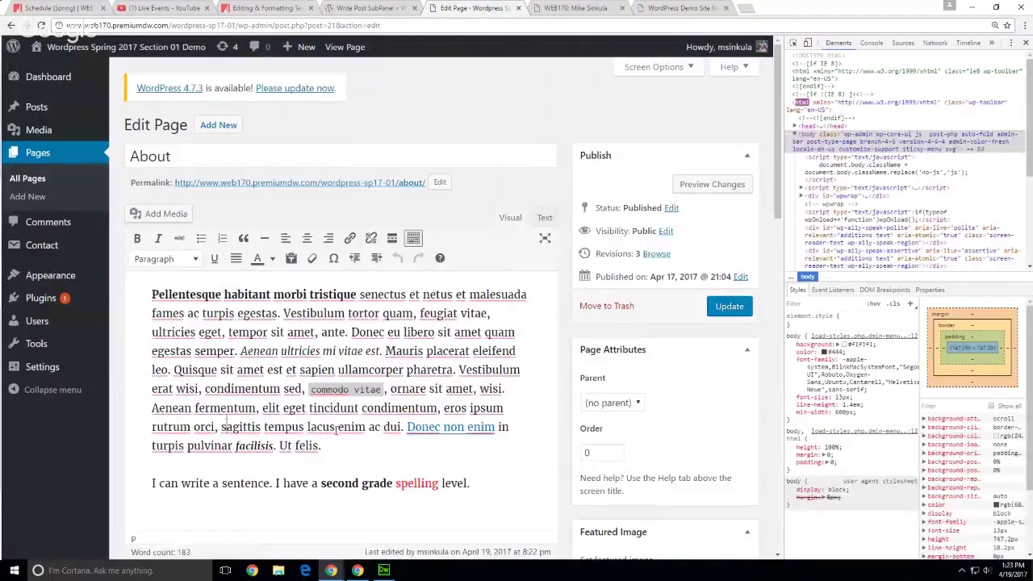
left_click(436, 430)
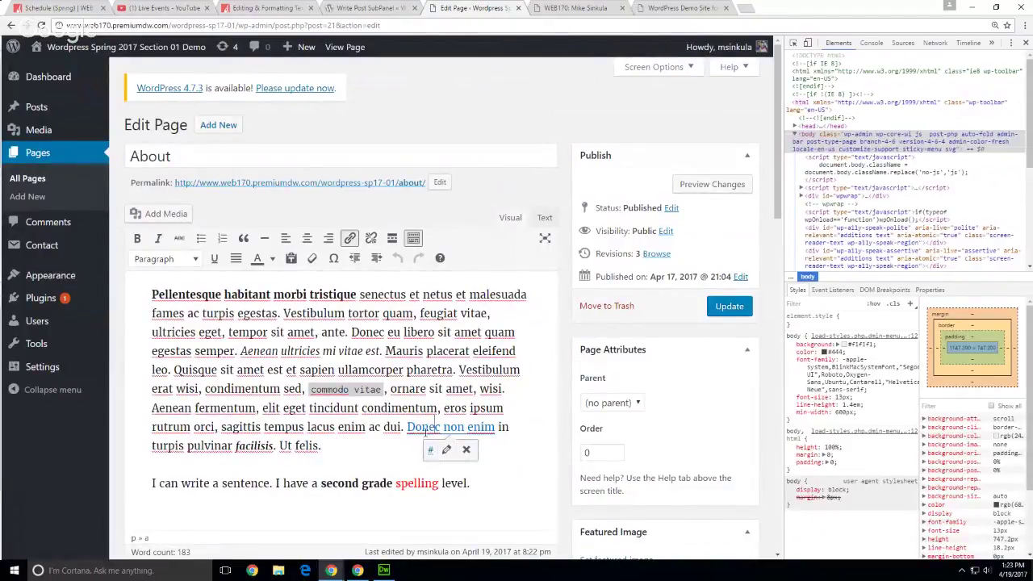
left_click(372, 466)
left_click(498, 333)
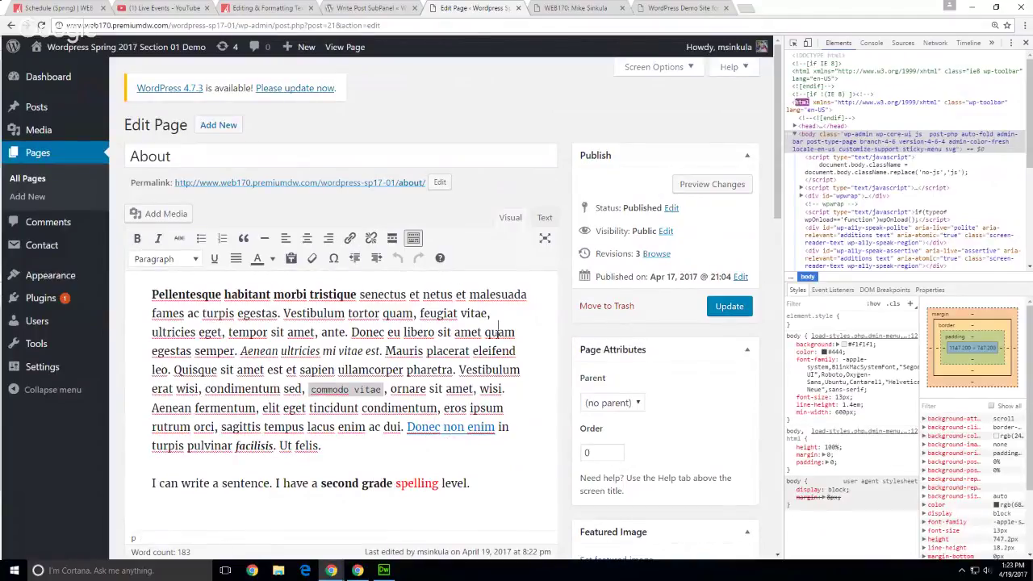
left_click(284, 314)
type("Mike ")
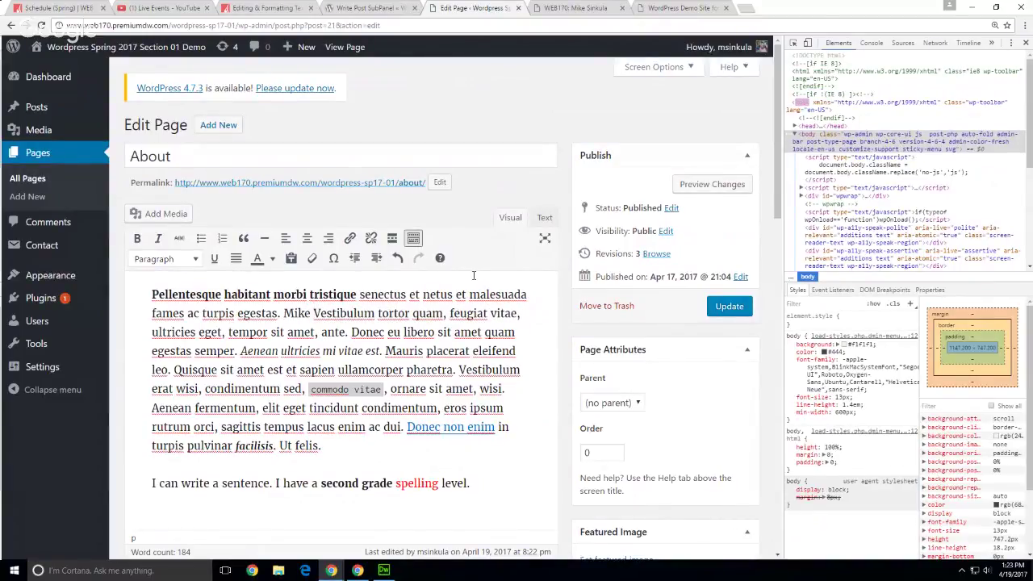
type("Sinkula")
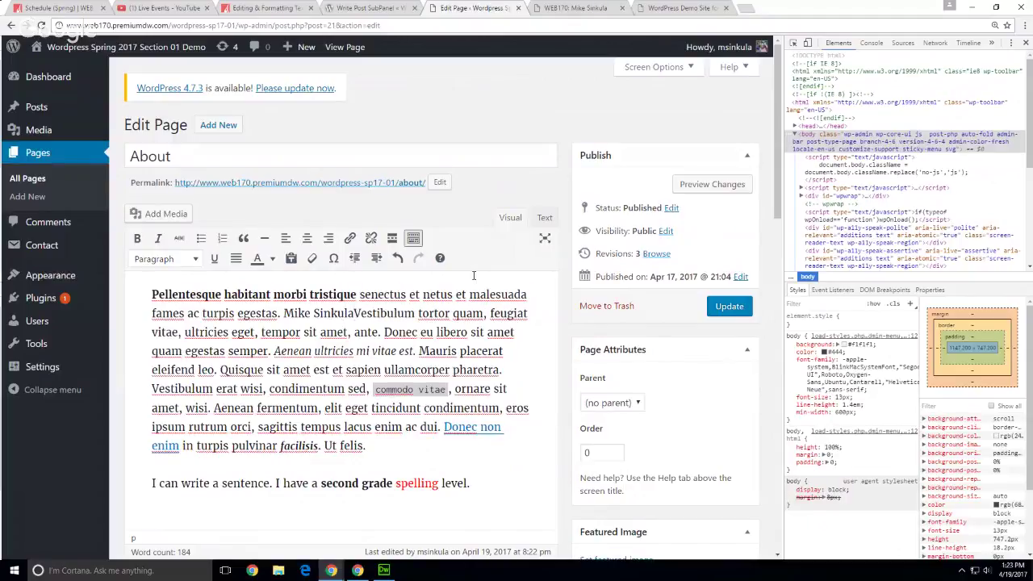
type(" is")
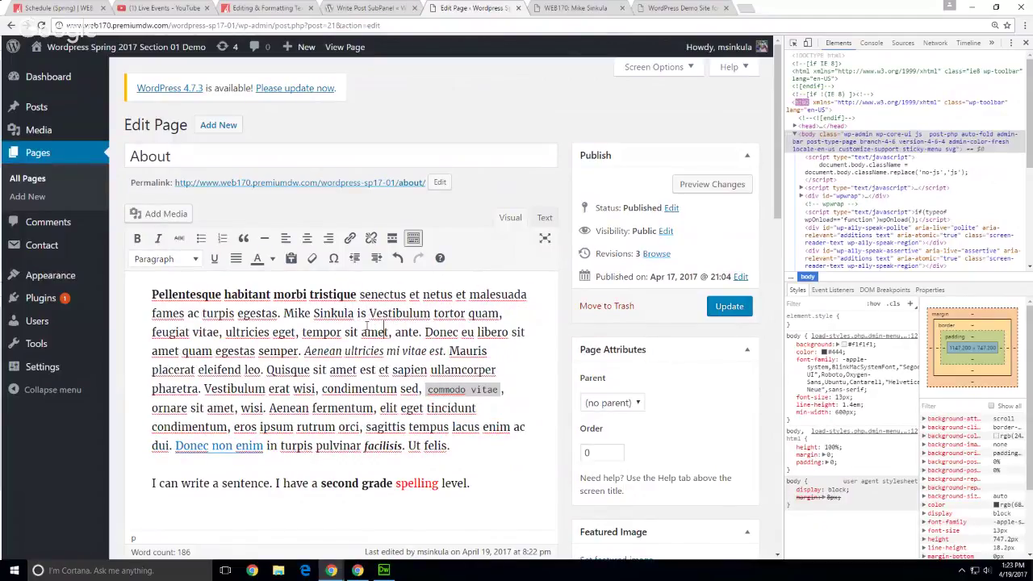
Step: Open premiumdw.com in a new tab and go to its blog article on Search Engine Optimization in WordPress without a plugin
left_click_drag(356, 313, 280, 311)
left_click(305, 314)
key("ctrl+t")
type("premiumdw.com")
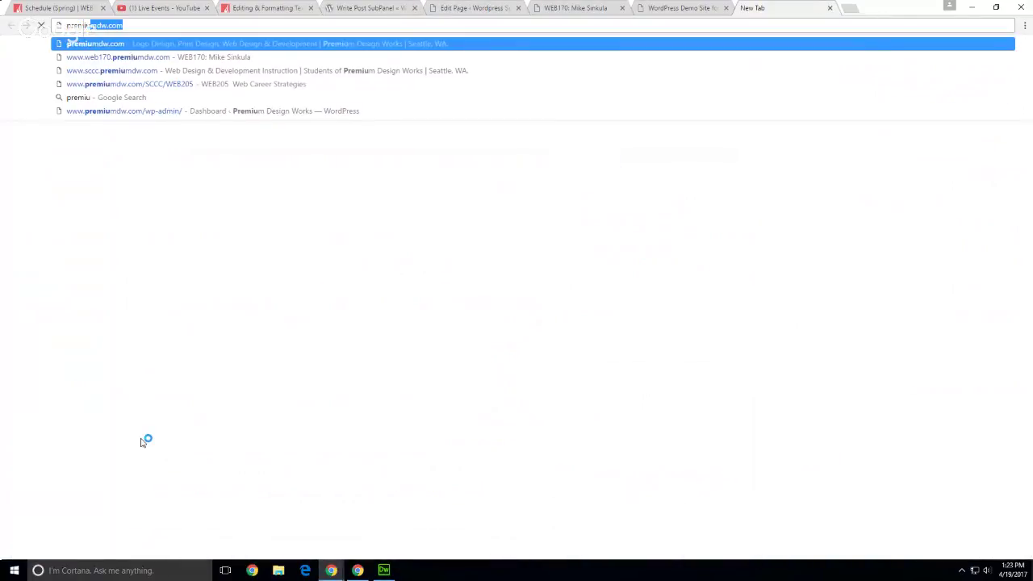
key("Return")
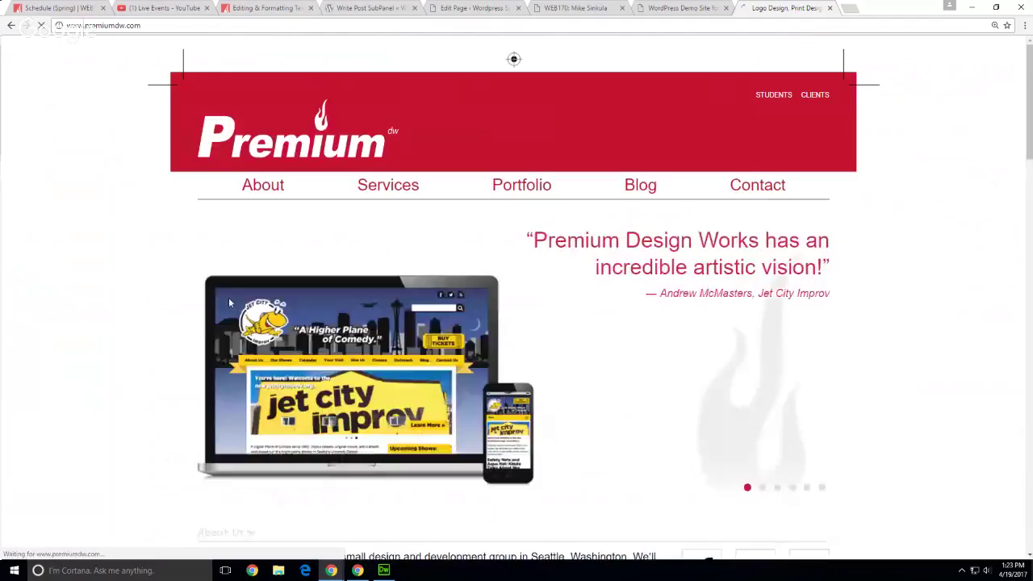
scroll(120, 364, "down", 2)
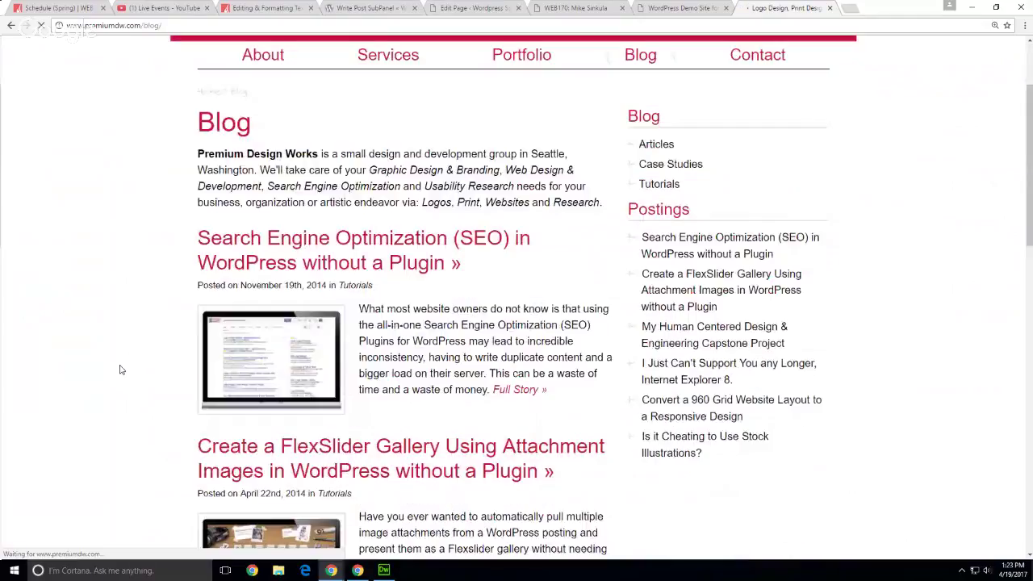
left_click(284, 226)
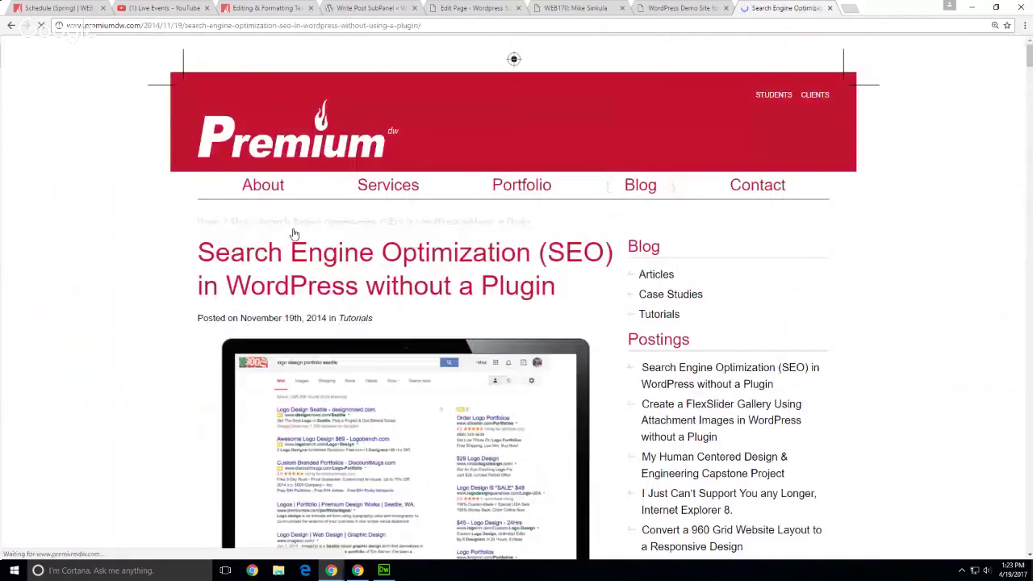
Step: Examine the links in the SEO article, follow the "WordPress SEO by Yoast" link, and close the plugin page
scroll(129, 330, "down", 2)
scroll(124, 331, "down", 4)
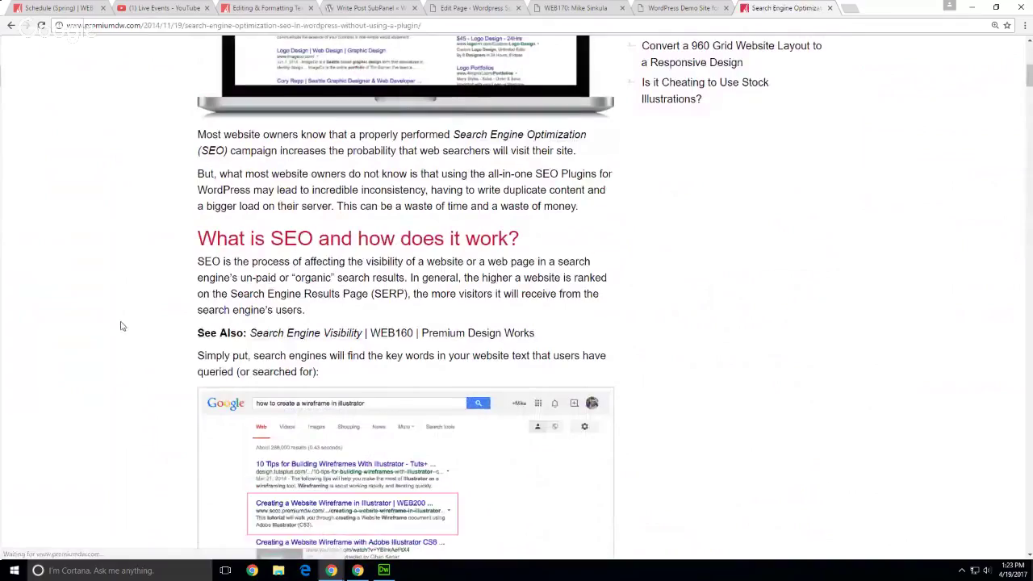
scroll(122, 326, "down", 7)
scroll(121, 326, "down", 3)
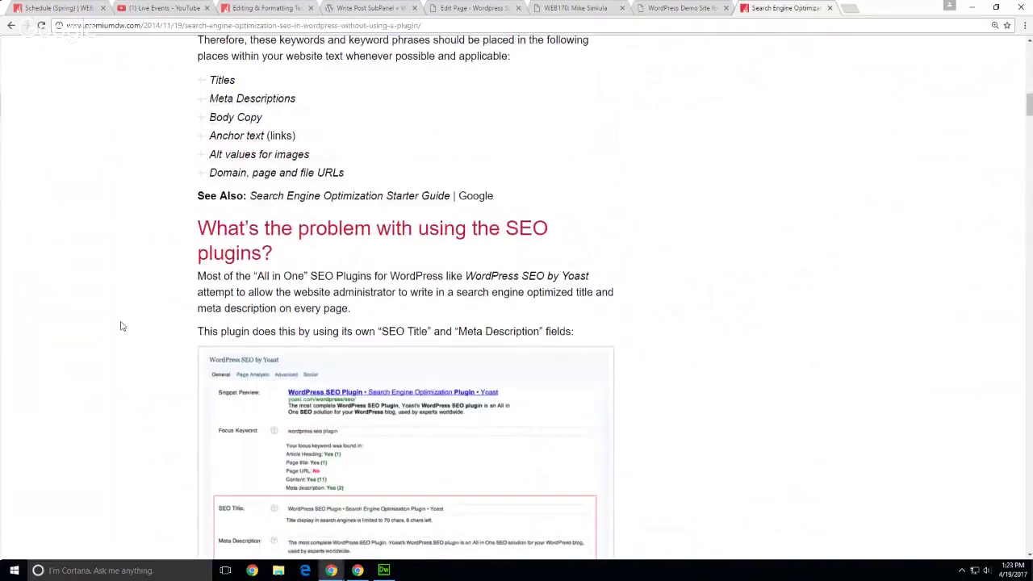
scroll(123, 326, "down", 1)
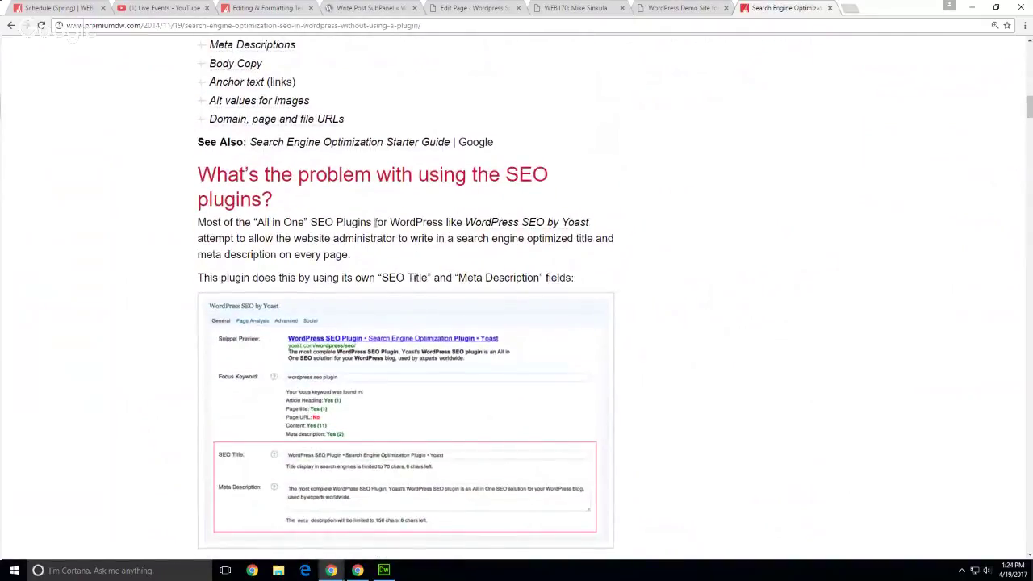
left_click(469, 225)
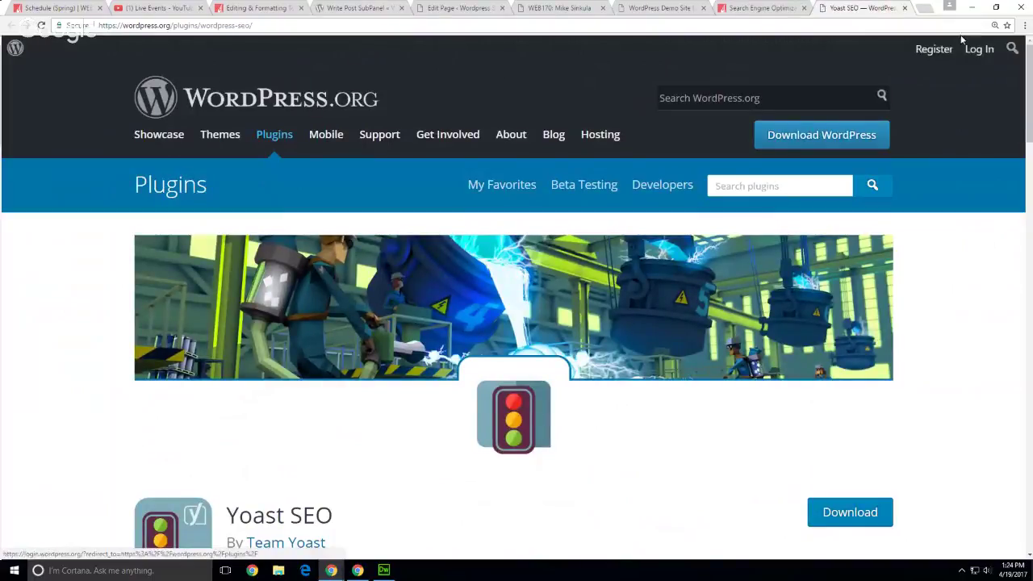
left_click(904, 9)
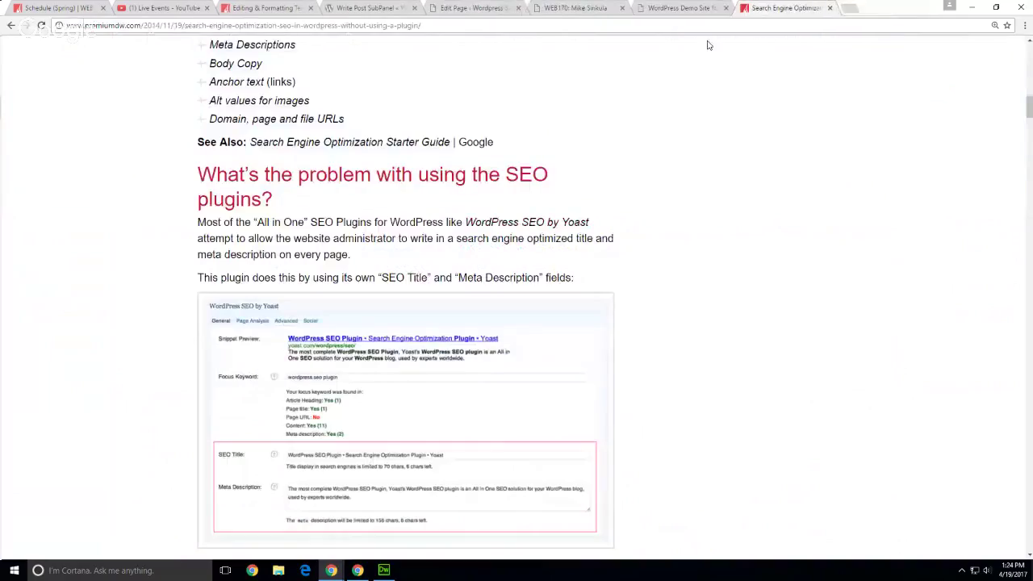
Step: Return to the About page editor, then open the instructor's personal website in a new tab and copy its address
left_click(471, 8)
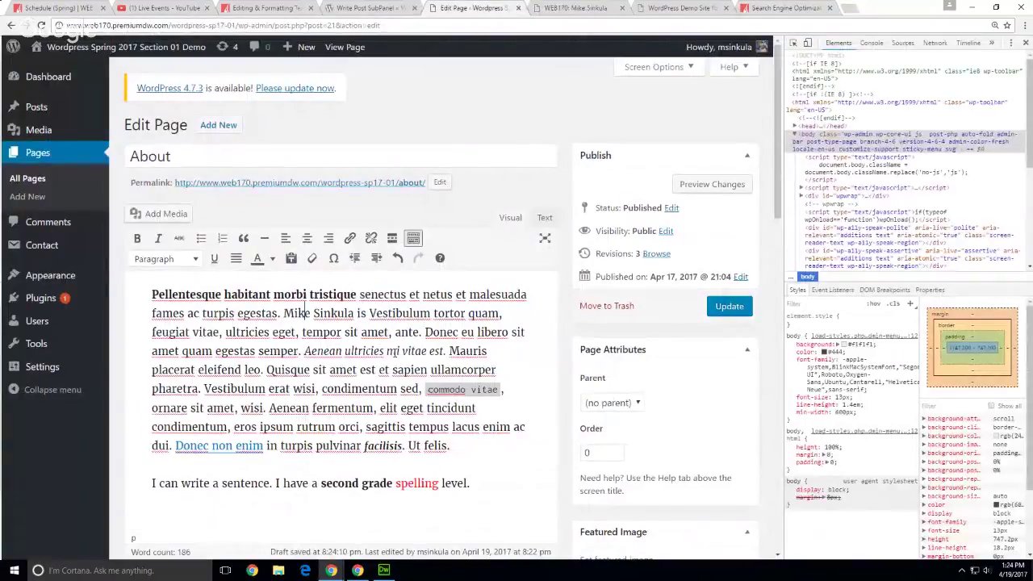
left_click(305, 314)
key("ctrl+t")
type("mike")
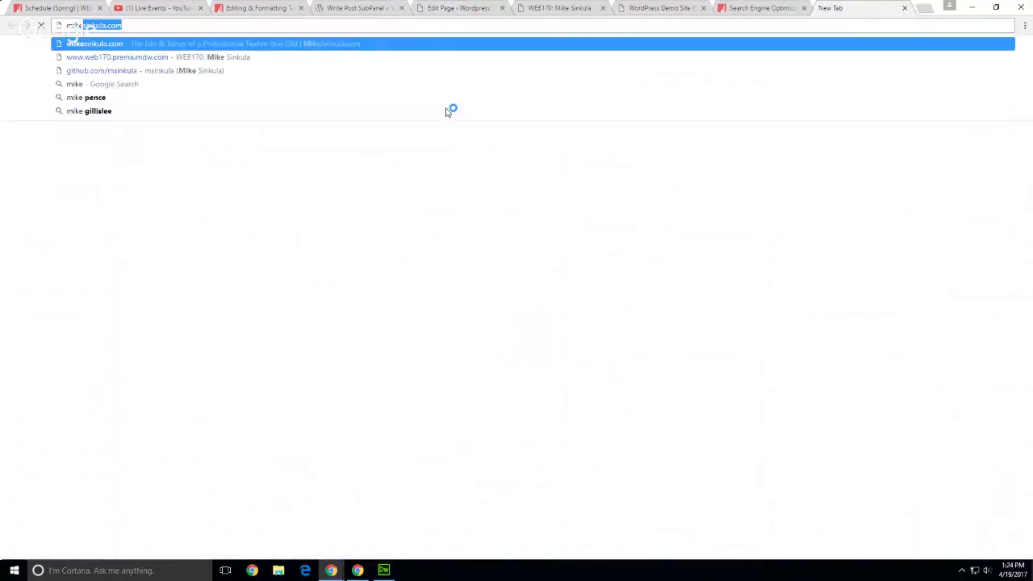
key("Return")
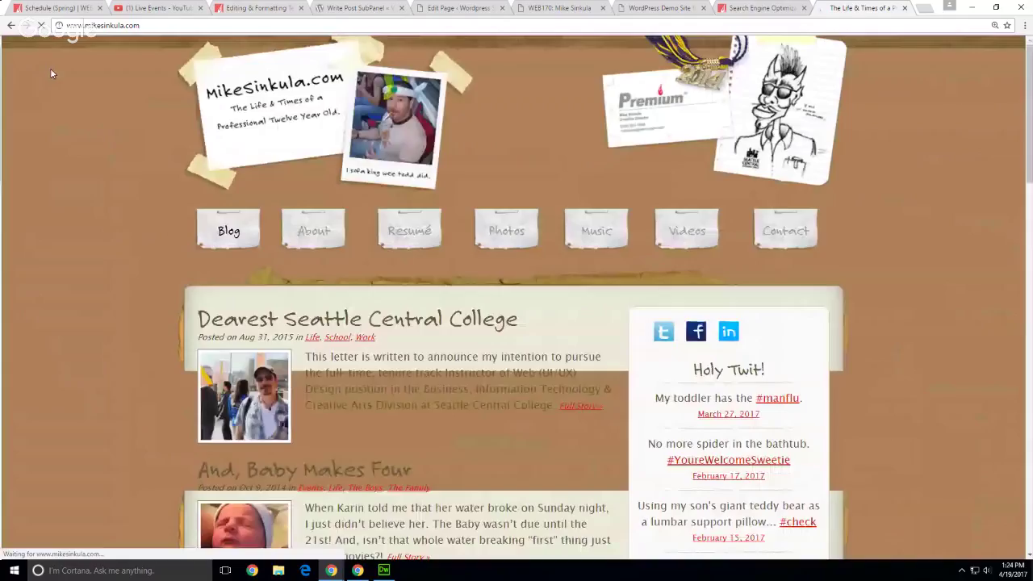
left_click(157, 25)
key("ctrl+c")
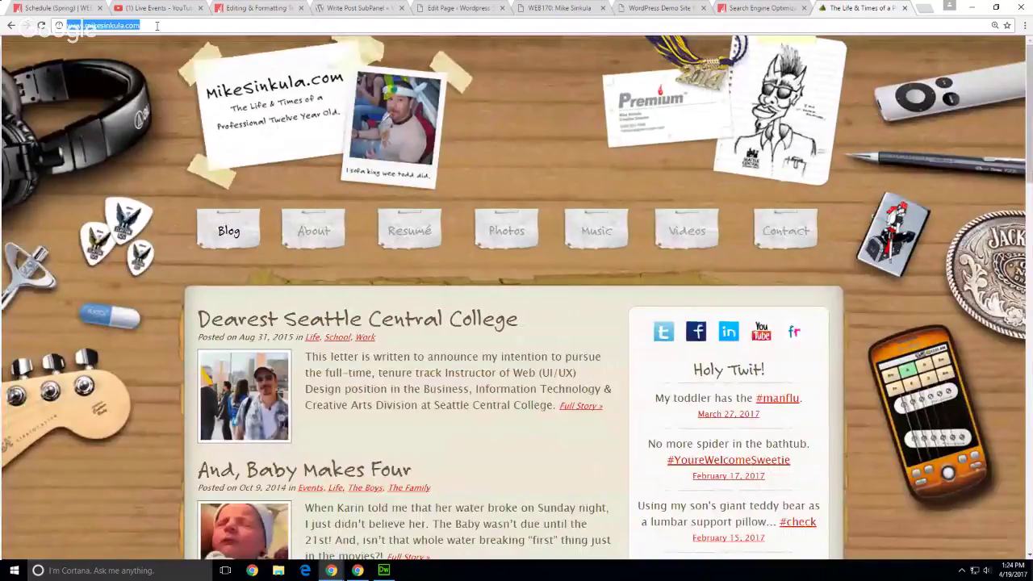
Step: Link the instructor's name in the About page's first paragraph to the copied personal website address, set to open in a new tab
left_click(468, 9)
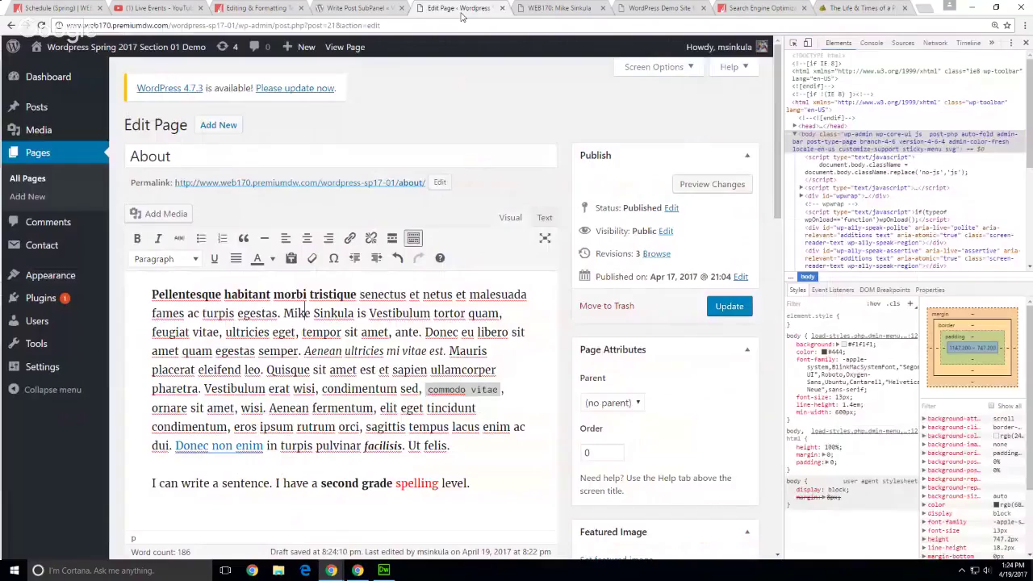
left_click_drag(355, 314, 283, 314)
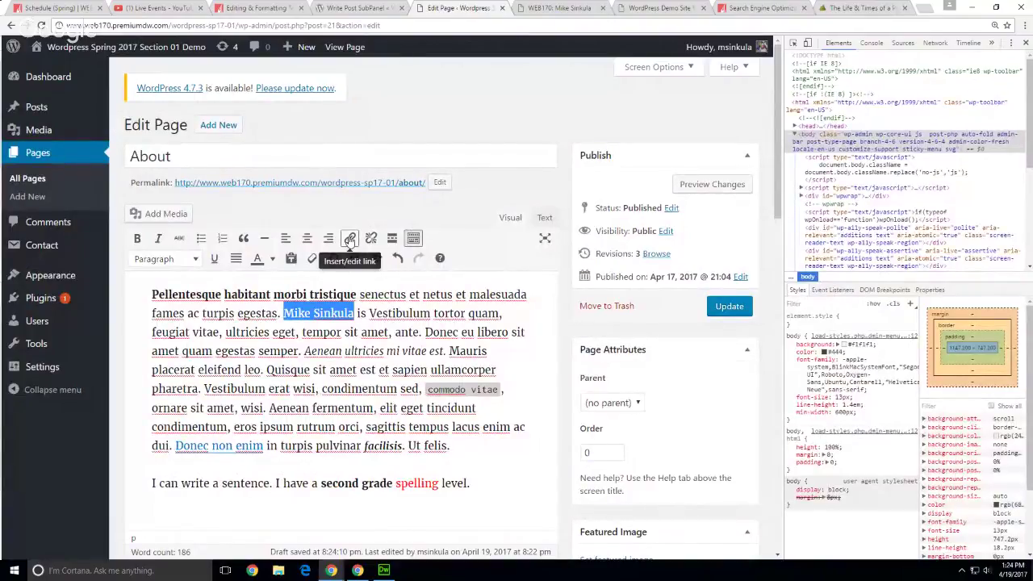
left_click(349, 239)
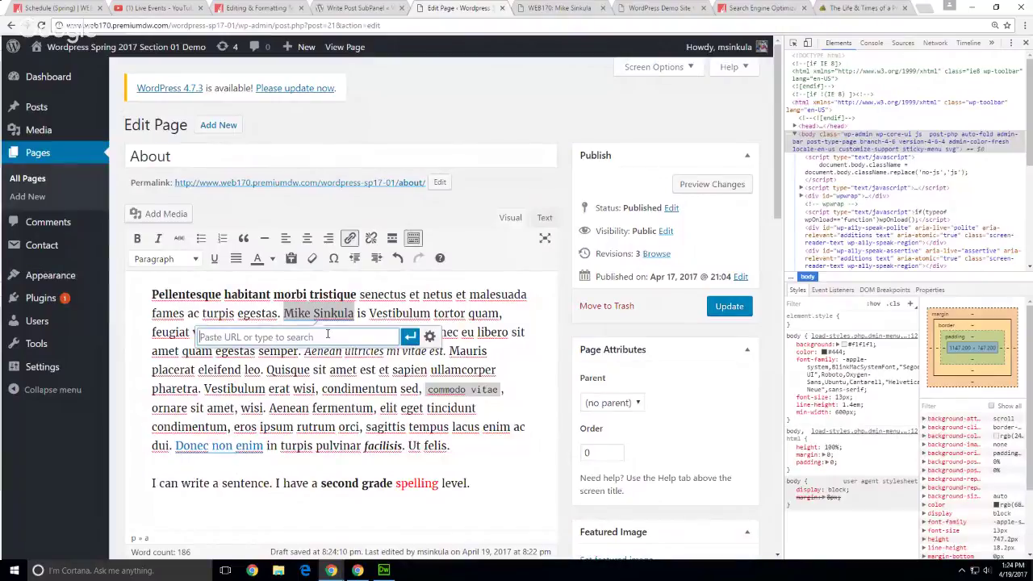
key("ctrl+v")
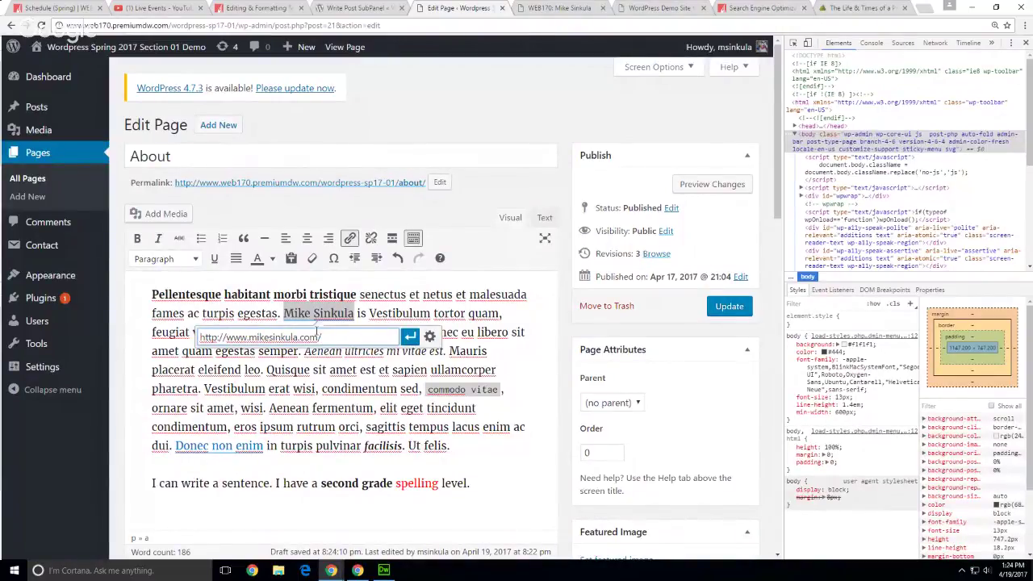
left_click(430, 339)
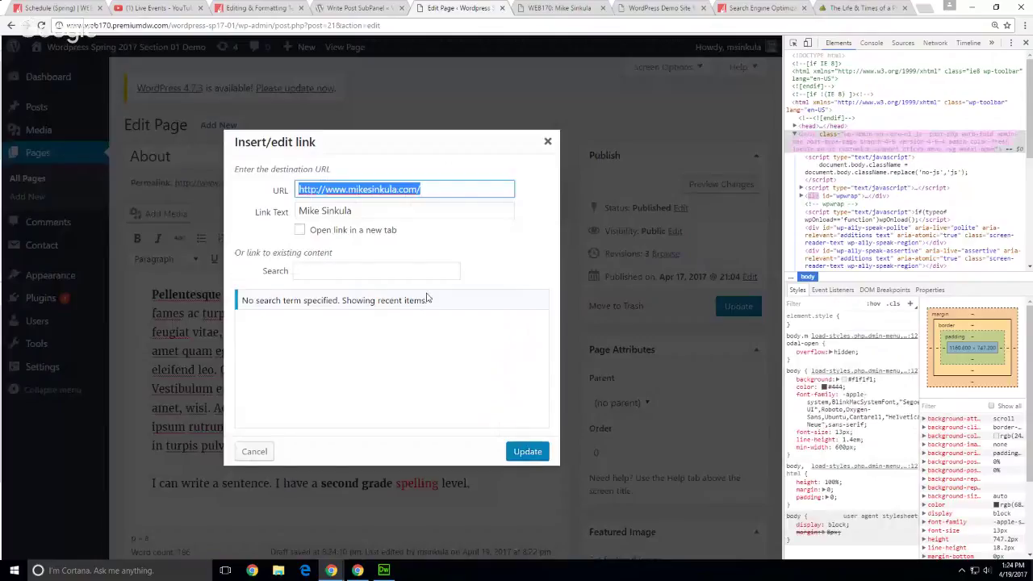
left_click(300, 232)
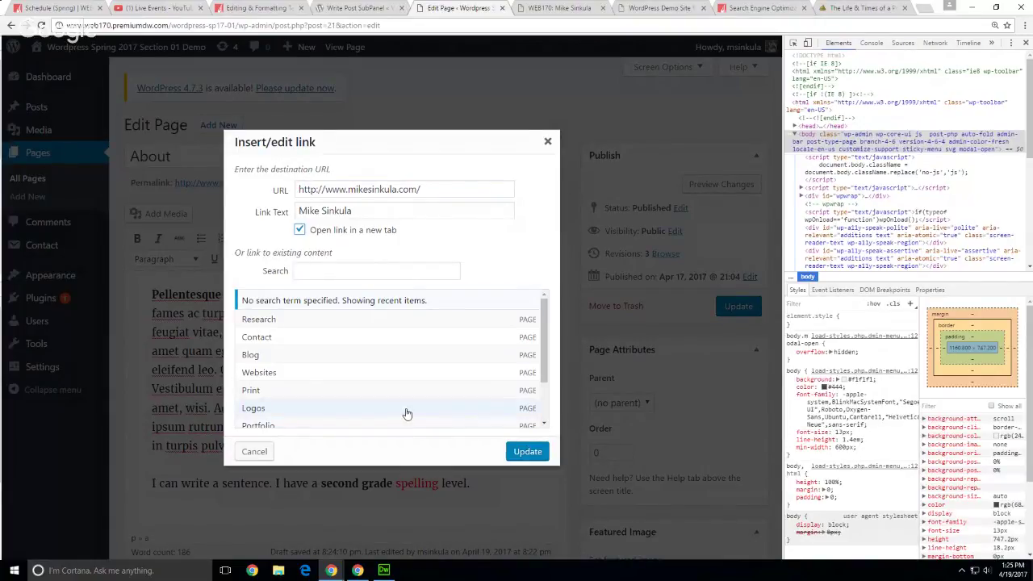
left_click(525, 457)
left_click(525, 461)
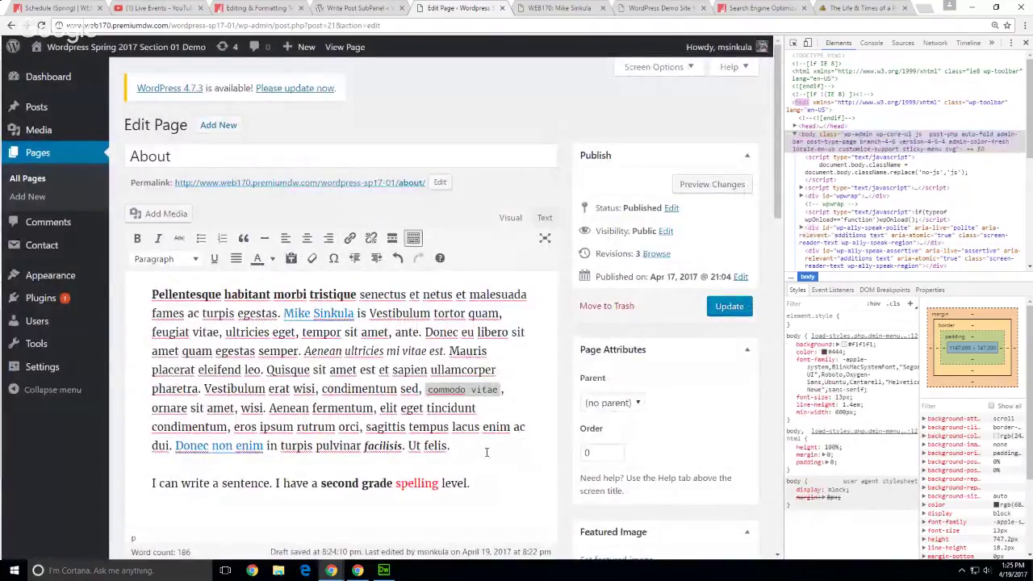
Step: Link "Aenean" before "fermentum" to the existing Blog page, opening in the same tab, and update the About page
double_click(285, 411)
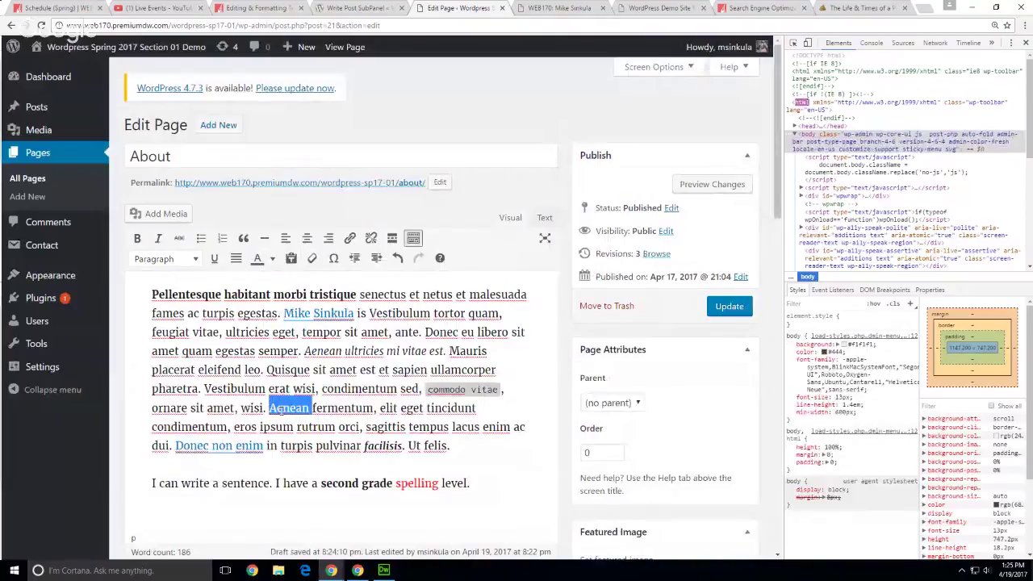
left_click(352, 241)
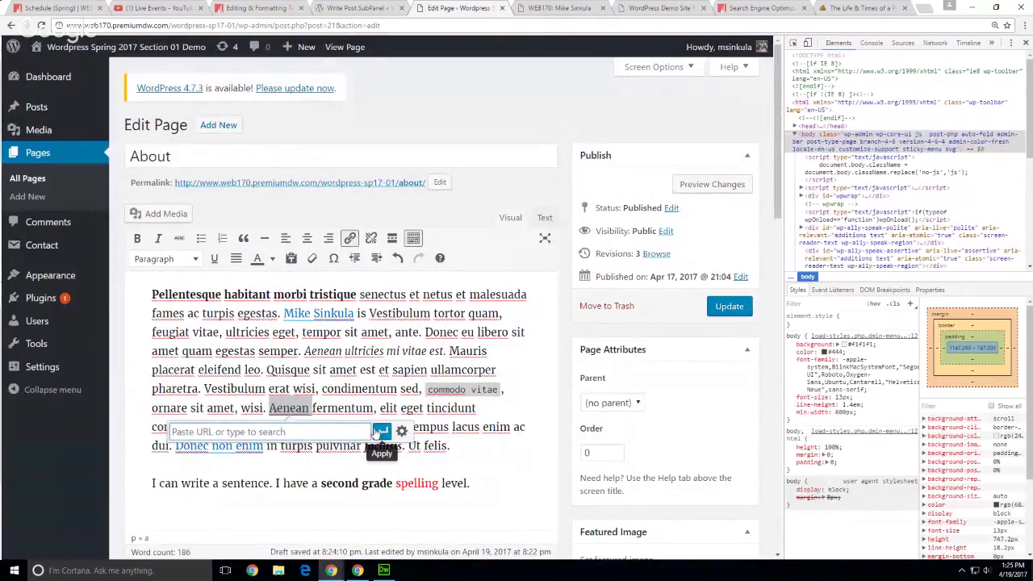
left_click(401, 431)
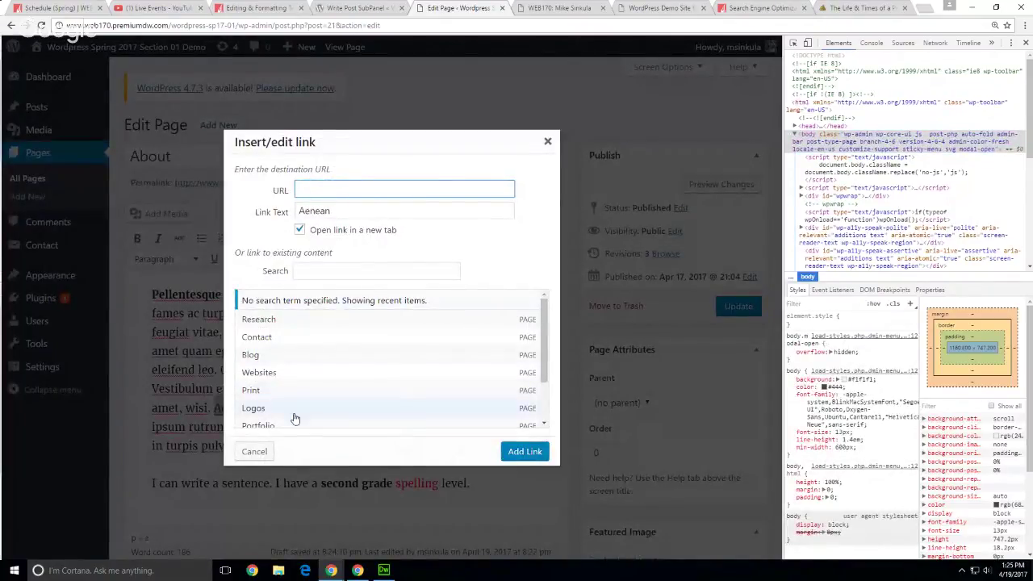
left_click(250, 360)
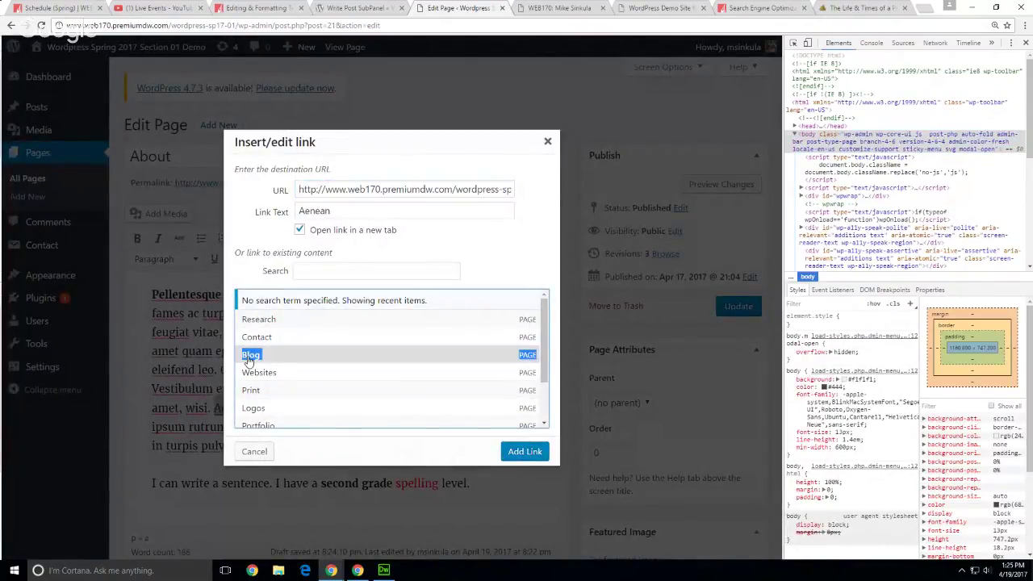
double_click(252, 361)
left_click(300, 230)
left_click(527, 451)
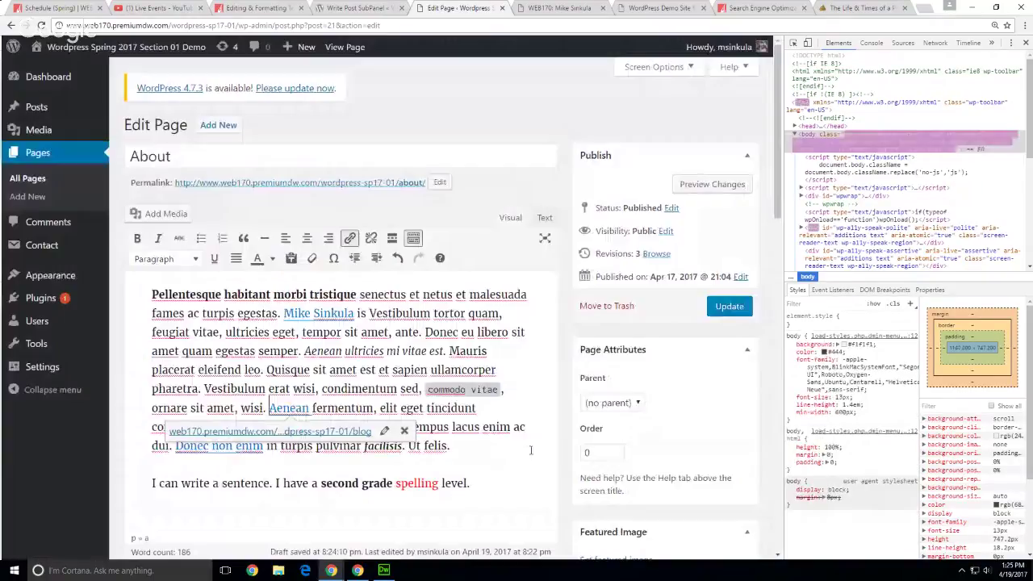
left_click(517, 453)
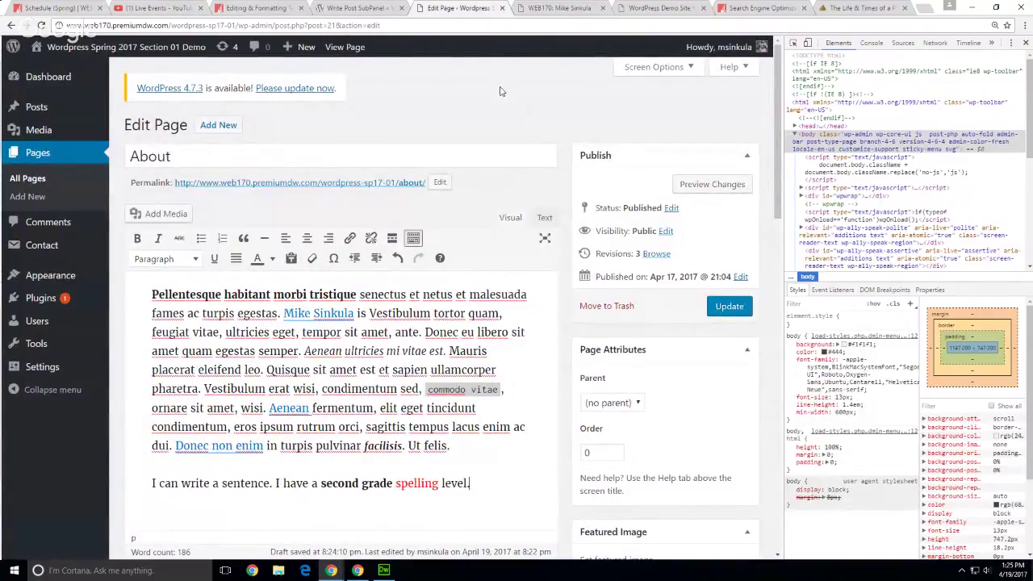
left_click(729, 306)
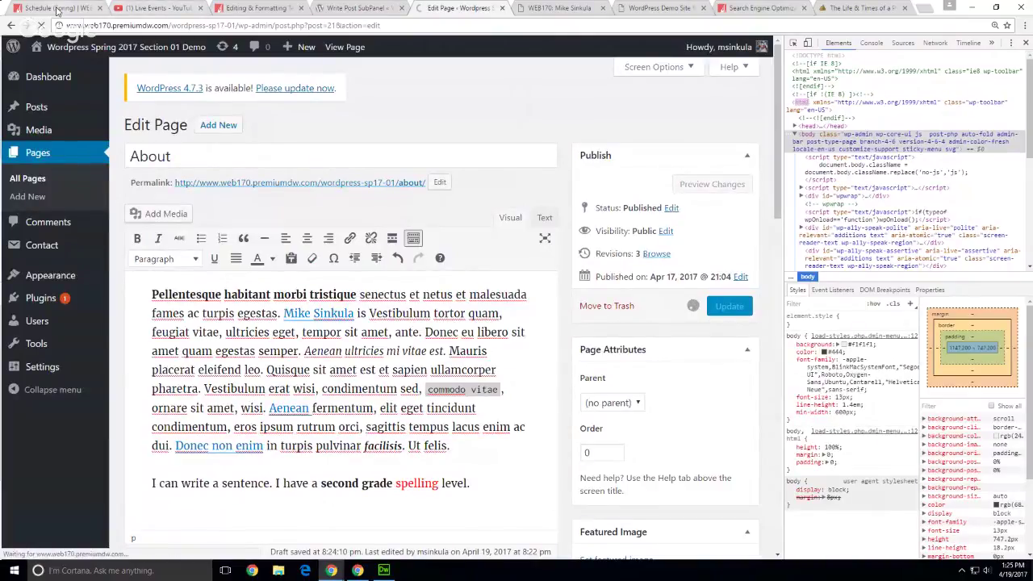
Step: From the WEB170 schedule page, open the Students of Premium Design Works login and sign in with the instructor's username and password
left_click(56, 8)
scroll(41, 353, "up", 3)
scroll(41, 352, "down", 15)
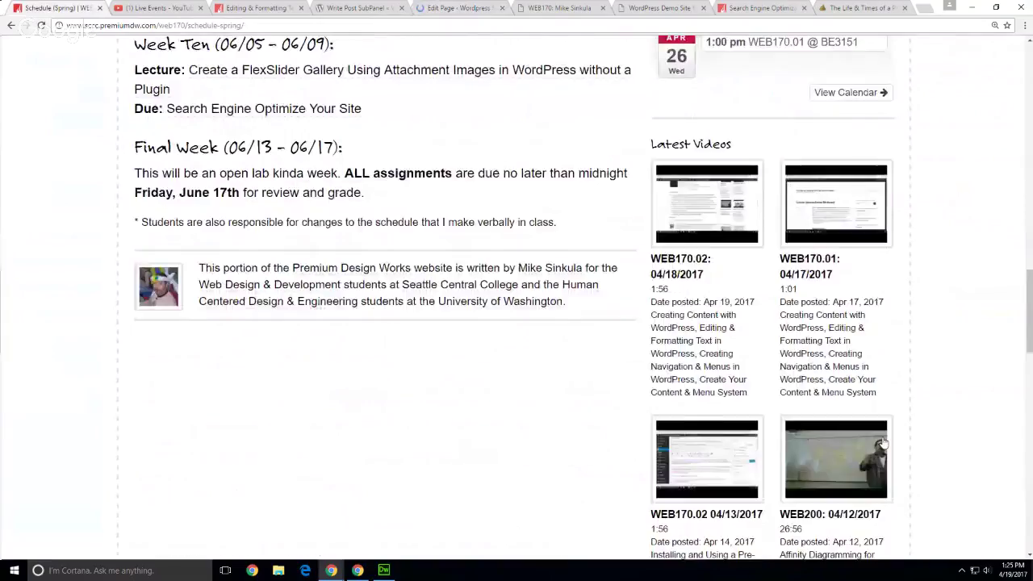
left_click(874, 523)
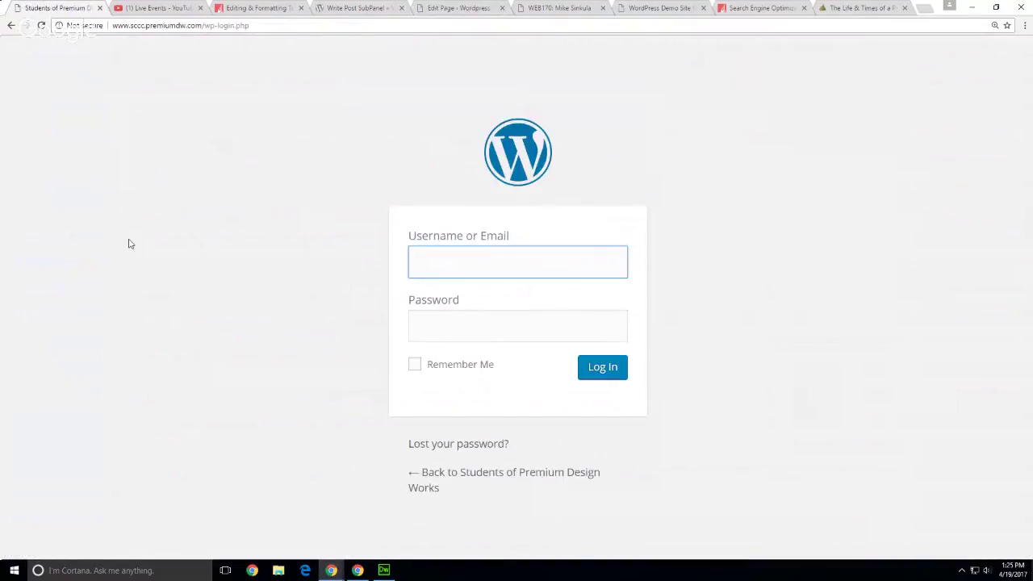
type("msinkula")
key("Tab")
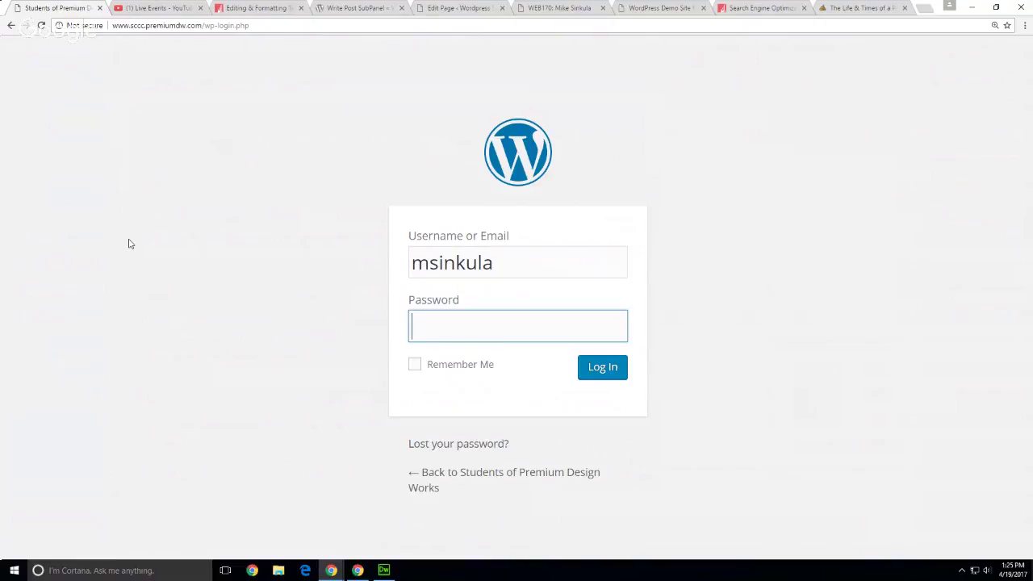
type("•••••••••••••")
left_click(602, 376)
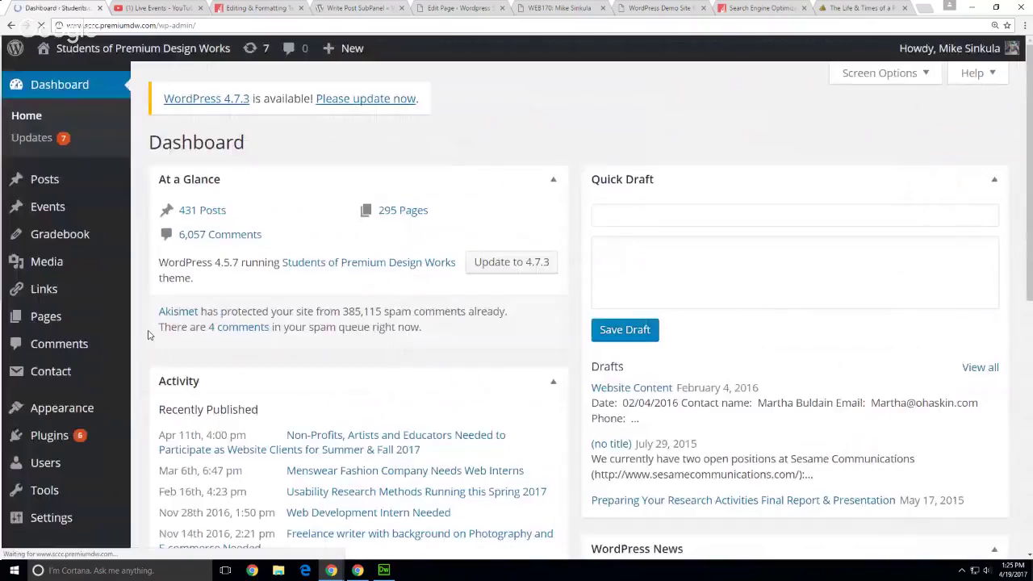
Step: Return to the WEB170 Schedule (Spring) page through the browsing history and open it for editing
right_click(8, 27)
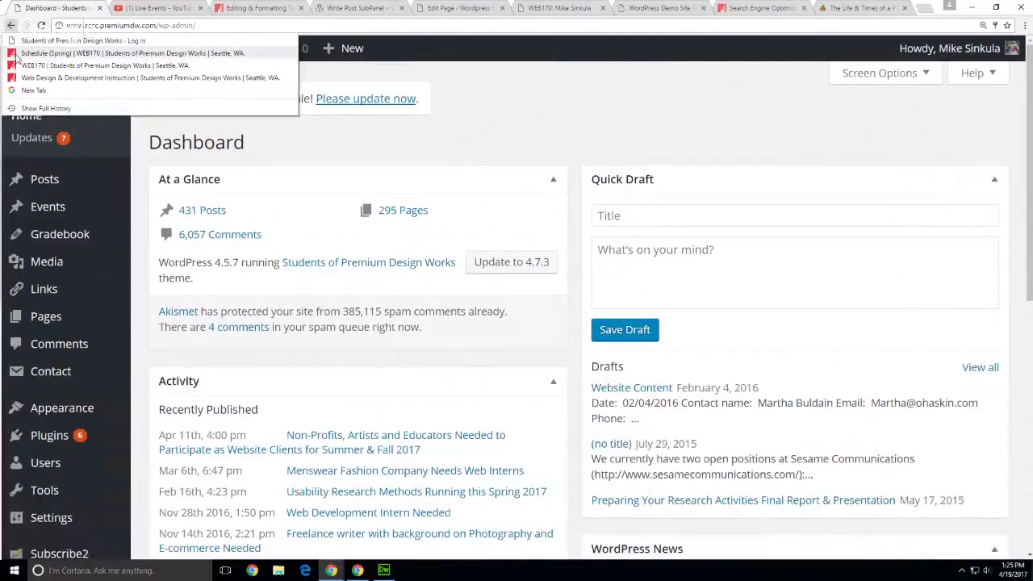
left_click(16, 58)
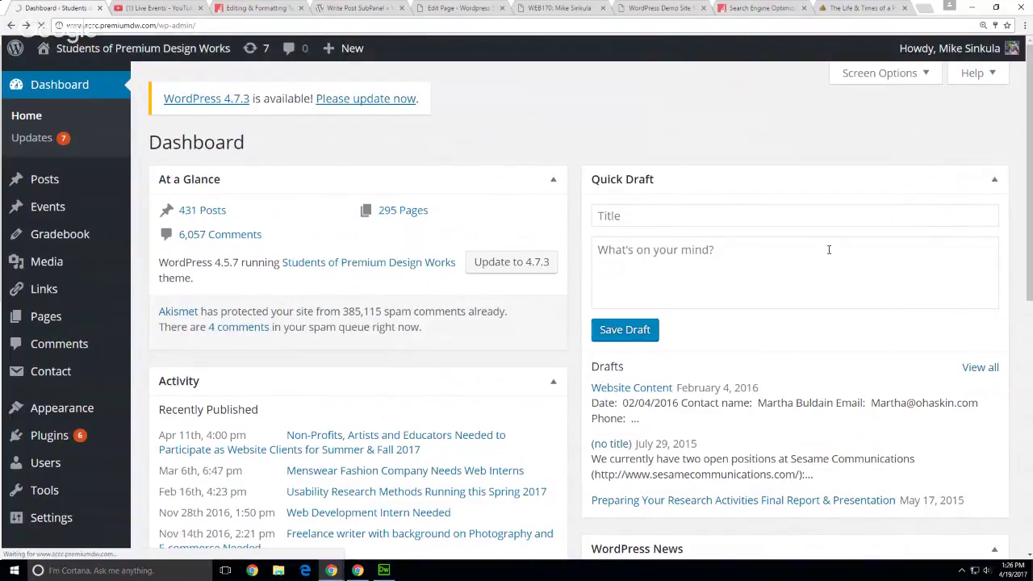
scroll(347, 256, "up", 9)
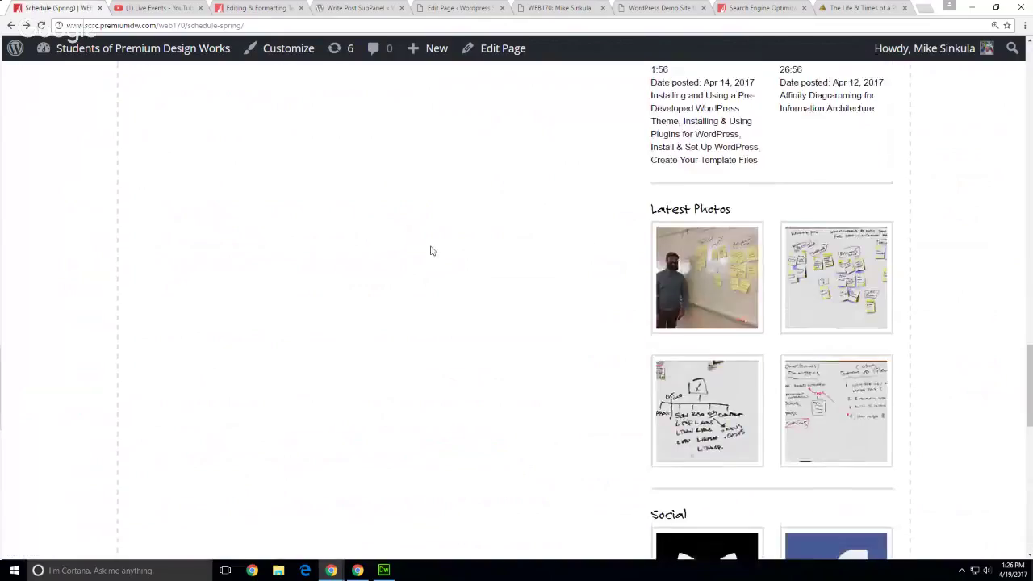
scroll(430, 251, "up", 7)
scroll(430, 251, "up", 10)
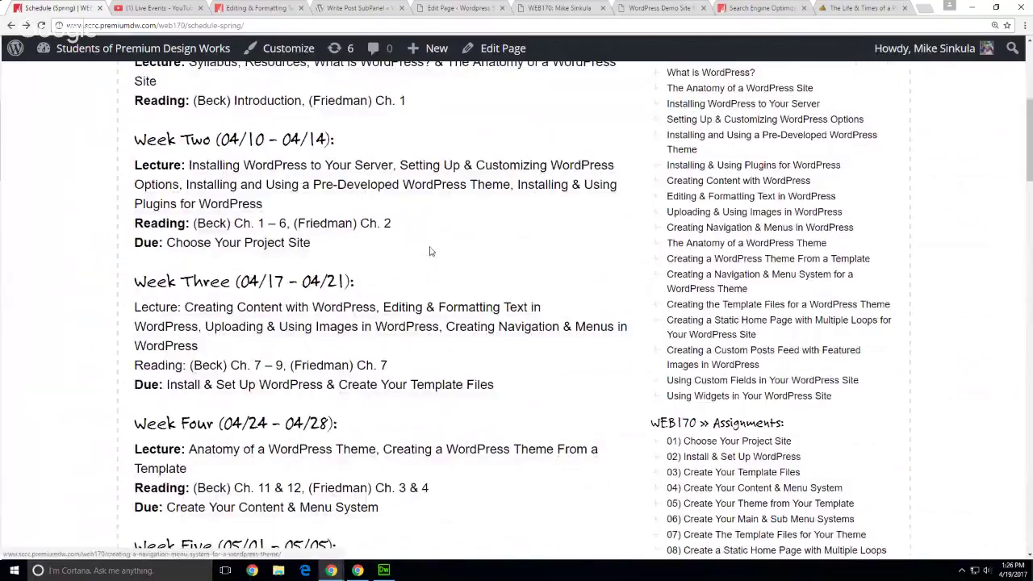
scroll(430, 251, "up", 5)
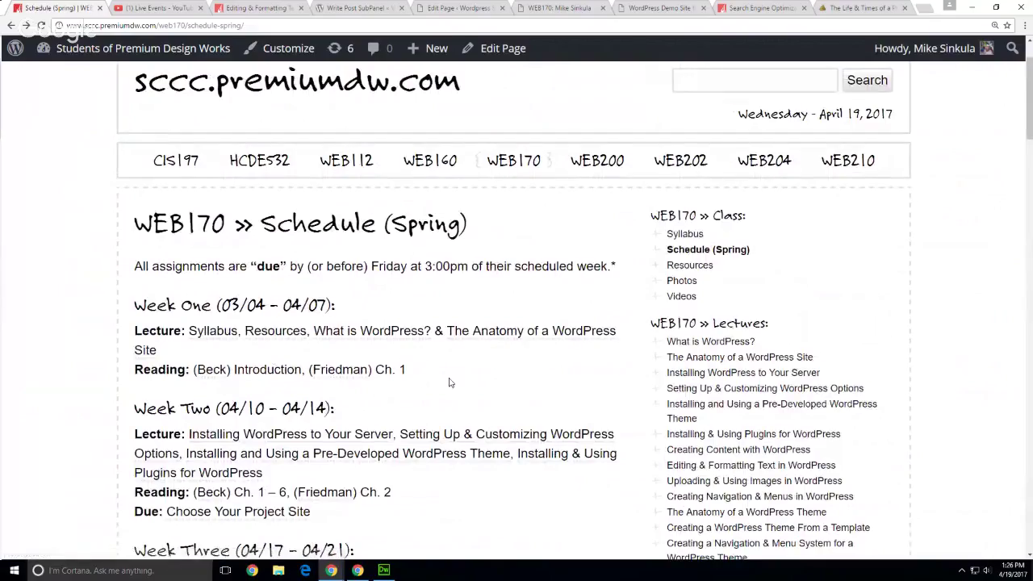
left_click(505, 49)
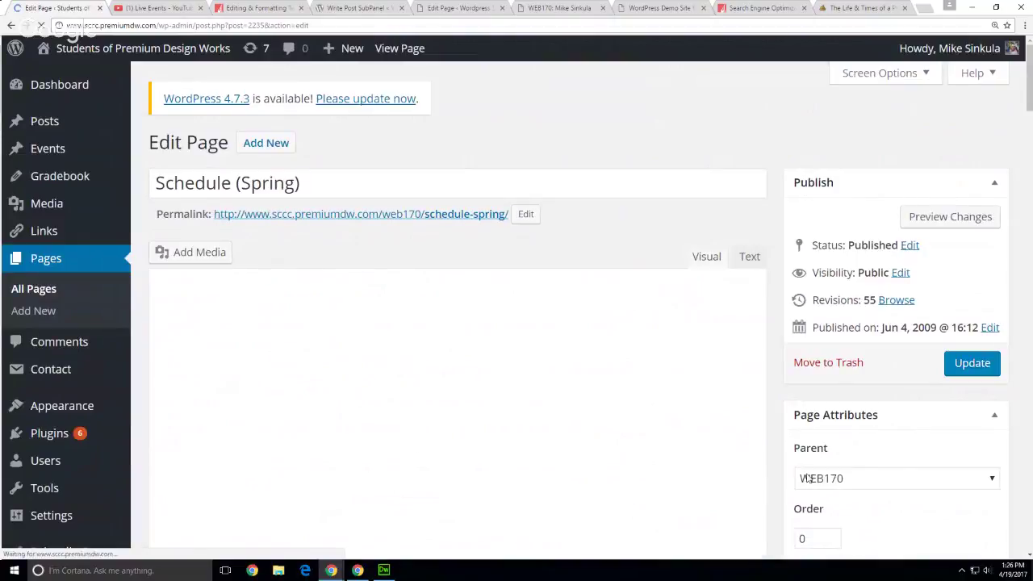
Step: Inspect the link targets of "Syllabus" in Week One and "Create Your Template Files" in Week Three of the schedule
scroll(692, 427, "down", 2)
scroll(461, 472, "up", 2)
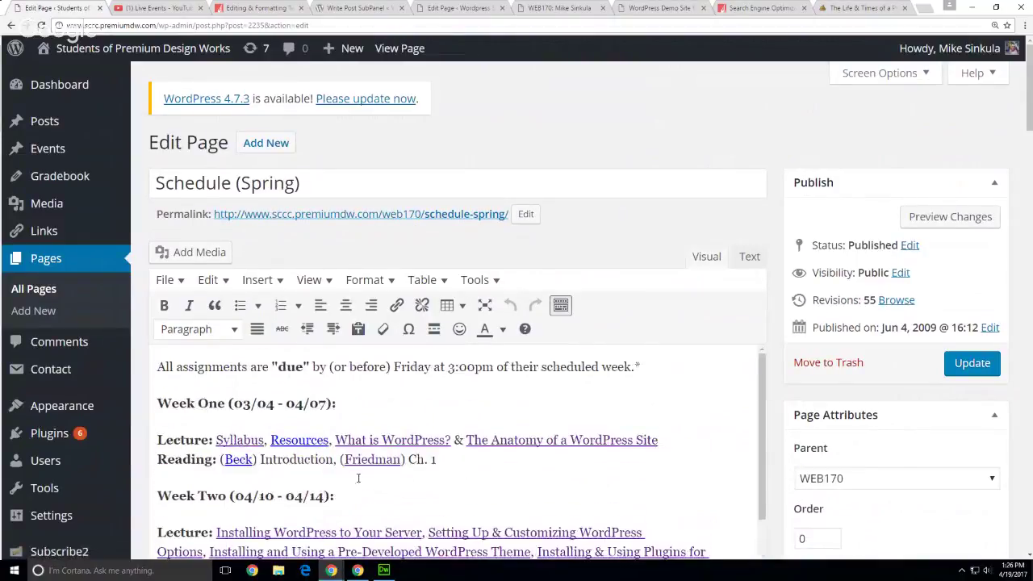
left_click(235, 440)
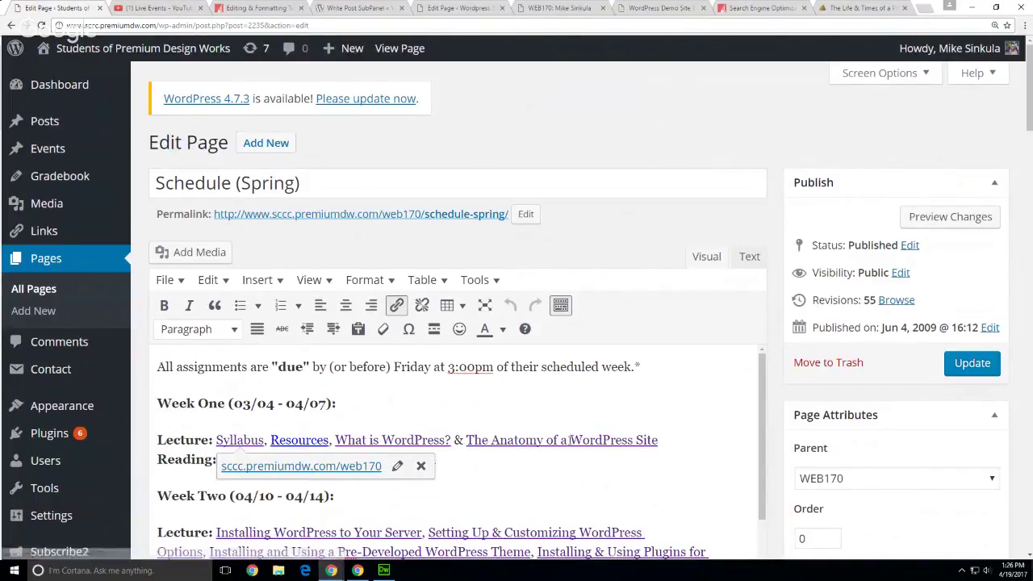
scroll(608, 475, "down", 3)
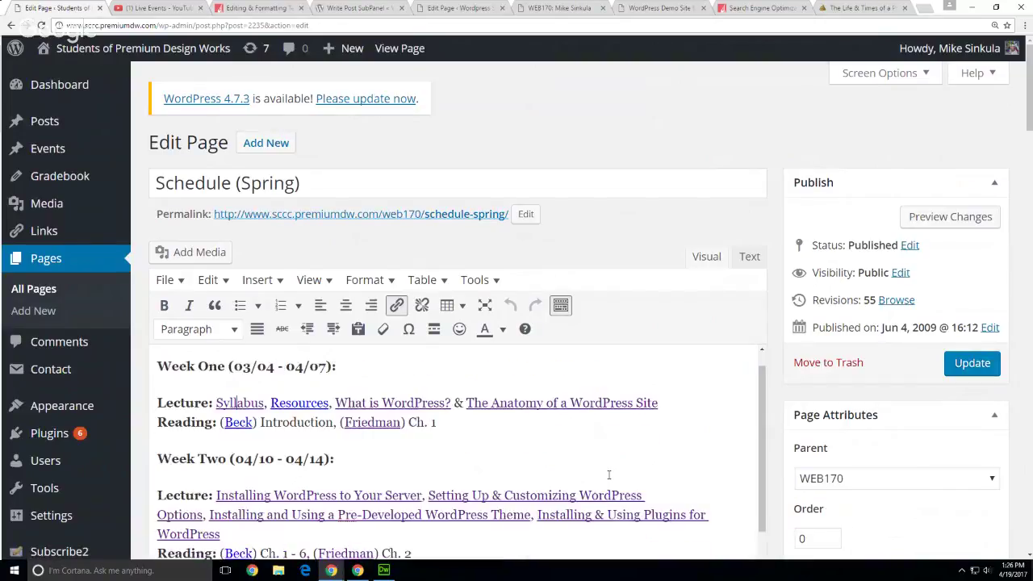
scroll(611, 480, "down", 3)
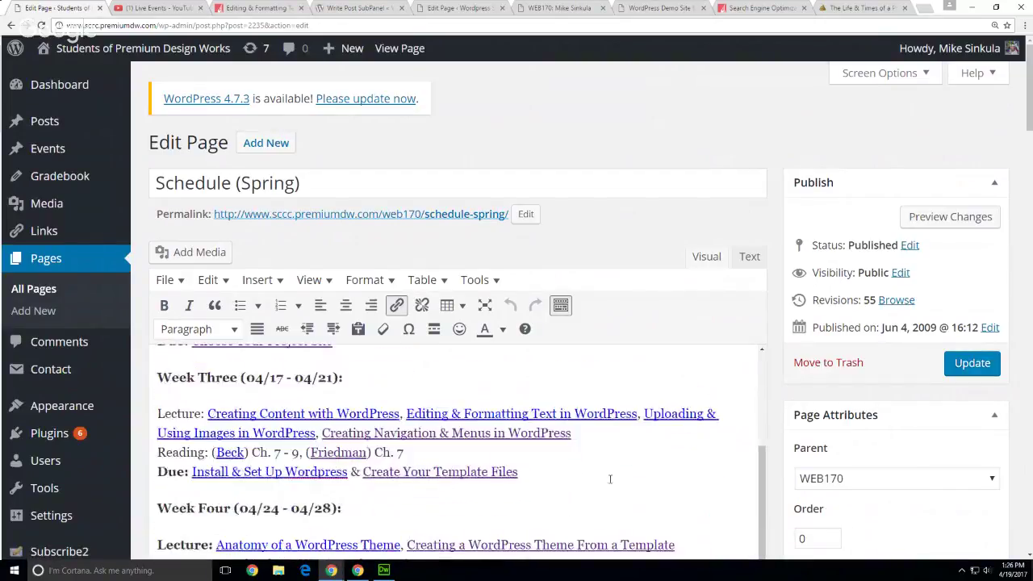
left_click(476, 418)
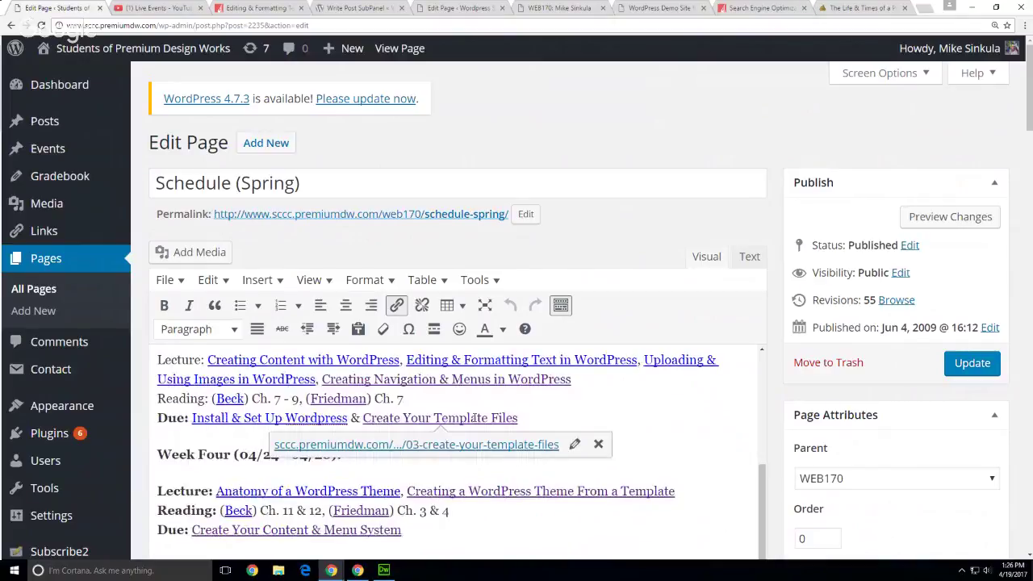
Step: Open the link settings of "Create Your Template Files", search the existing content for "templates", and close the settings without updating
left_click(574, 446)
left_click(574, 446)
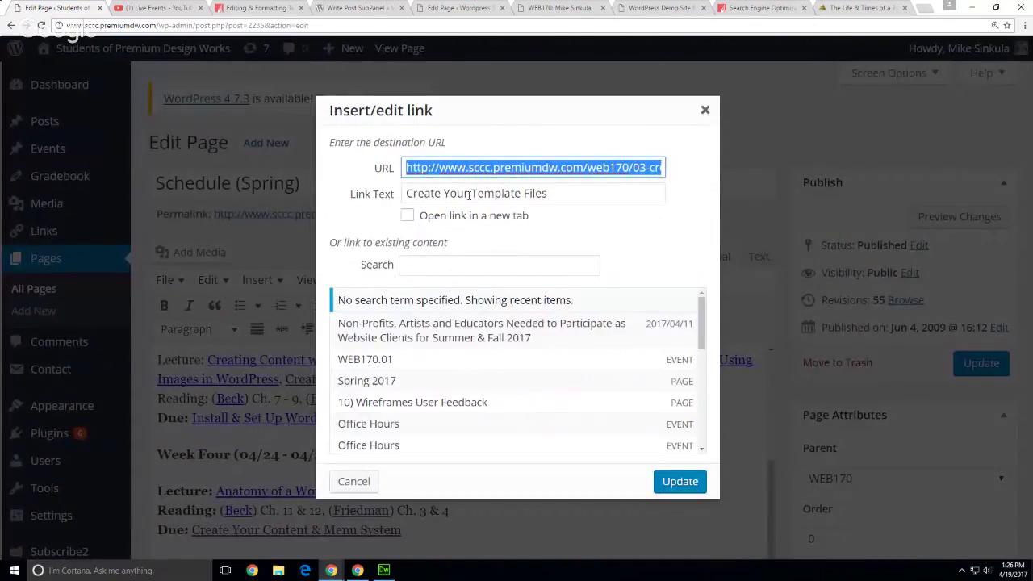
left_click(420, 265)
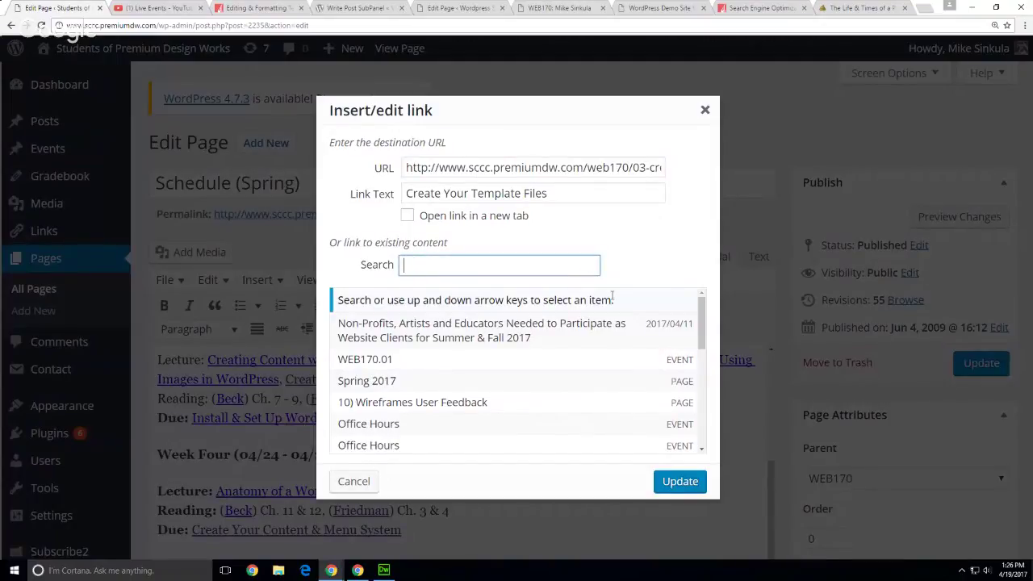
type("templates")
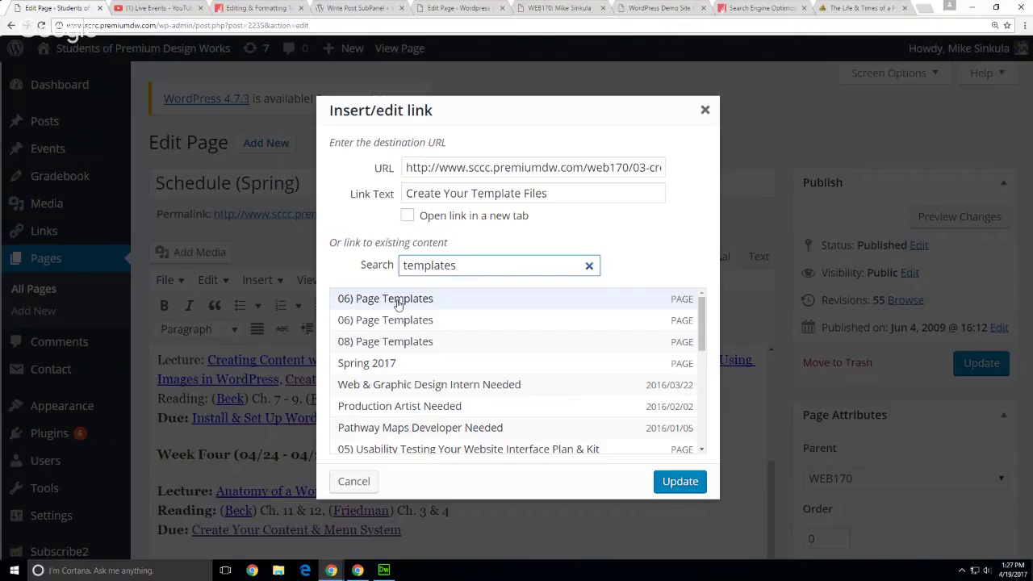
left_click(705, 110)
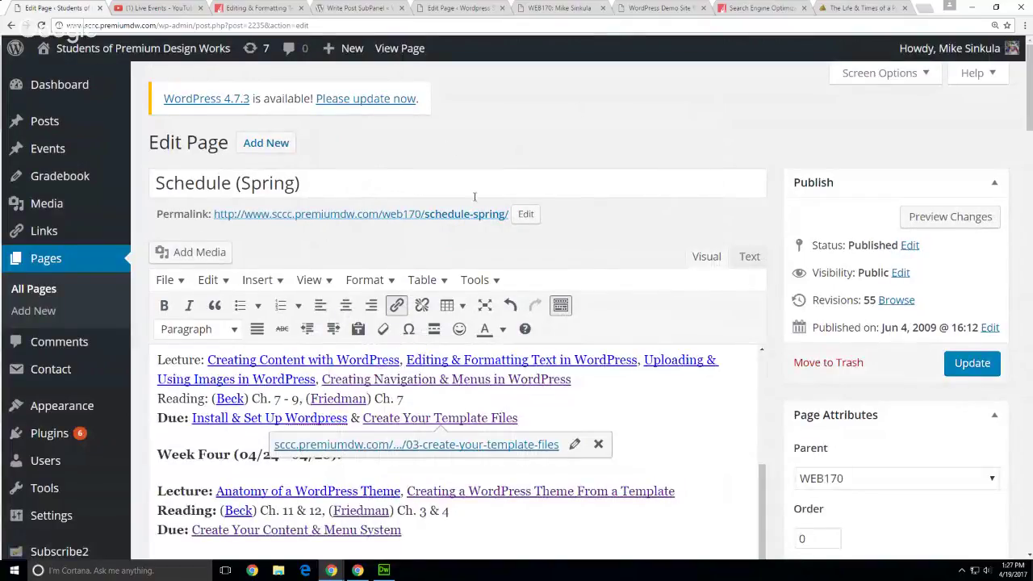
Step: Return to the About page editor, update the page and view the published About page
left_click(456, 8)
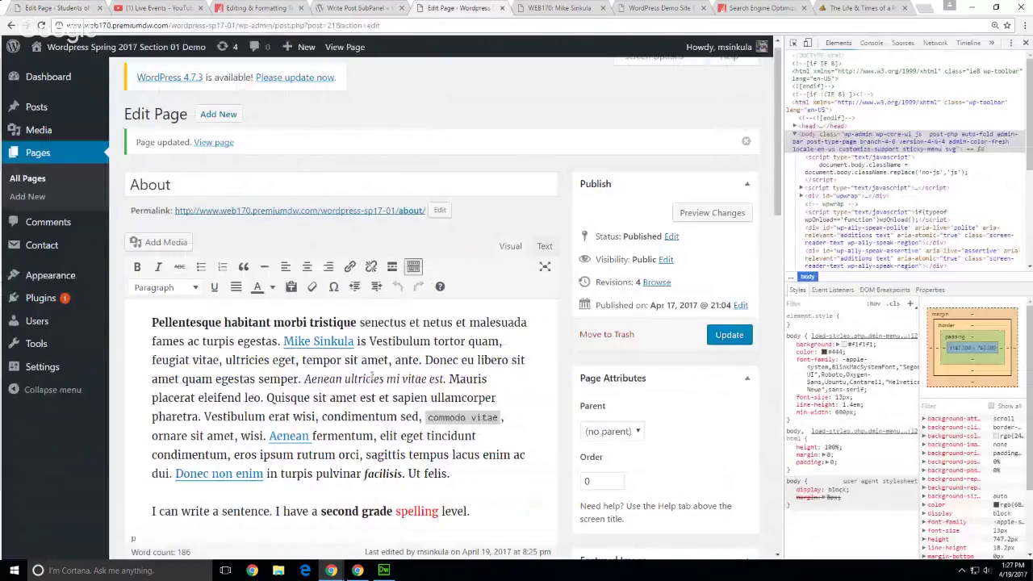
left_click(730, 336)
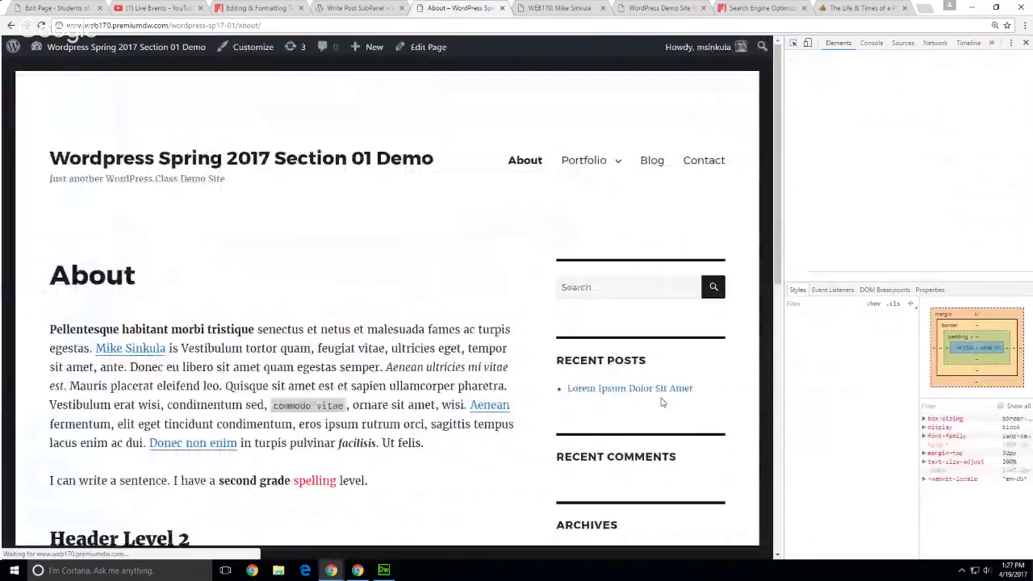
Step: Inspect the HTML of the external link in the About page's first paragraph with the browser's element inspector
right_click(149, 354)
left_click(171, 438)
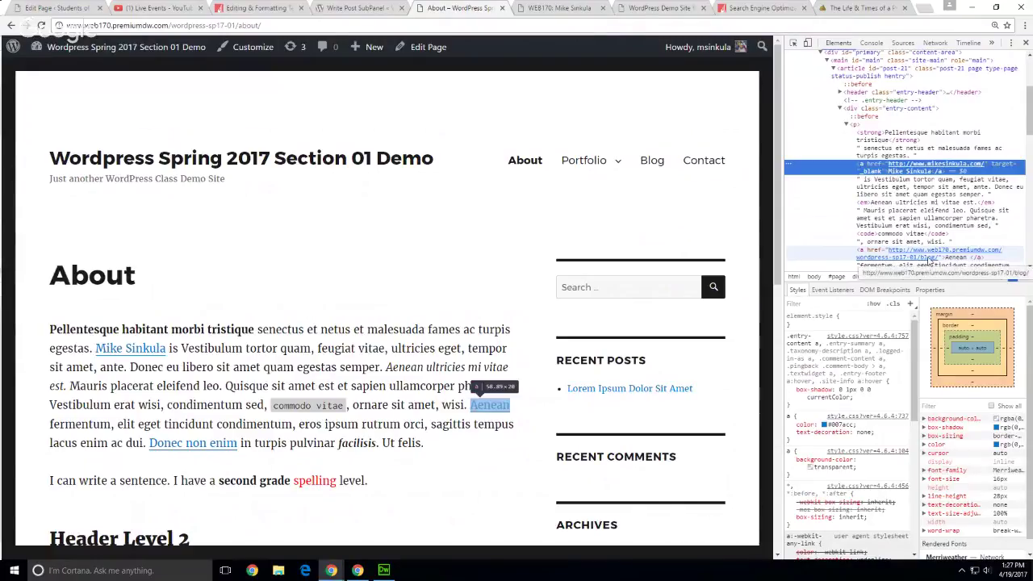
left_click(480, 264)
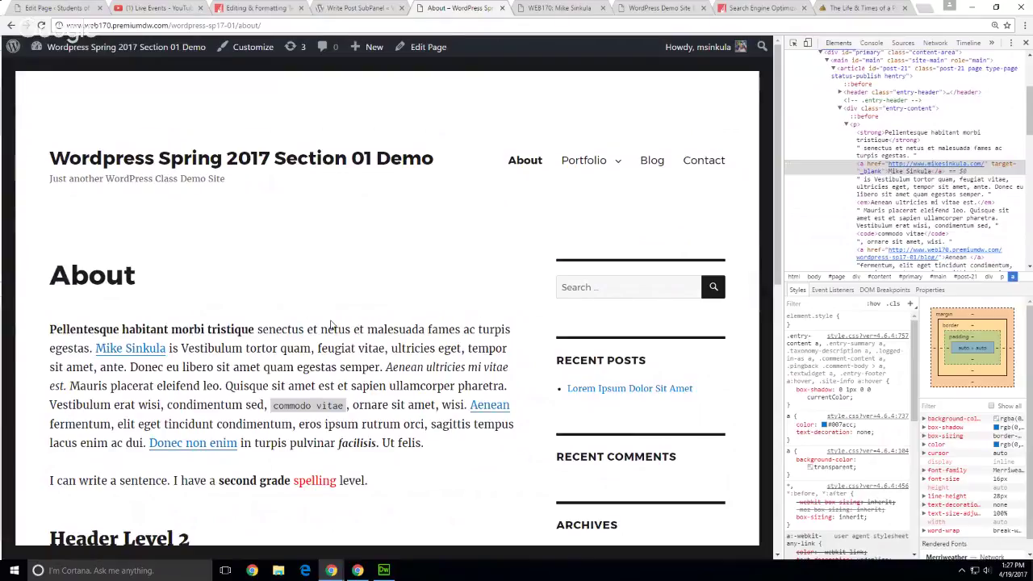
Step: Return to the Schedule (Spring) page editor and inspect the link target of "Editing & Formatting Text in WordPress"
left_click(82, 9)
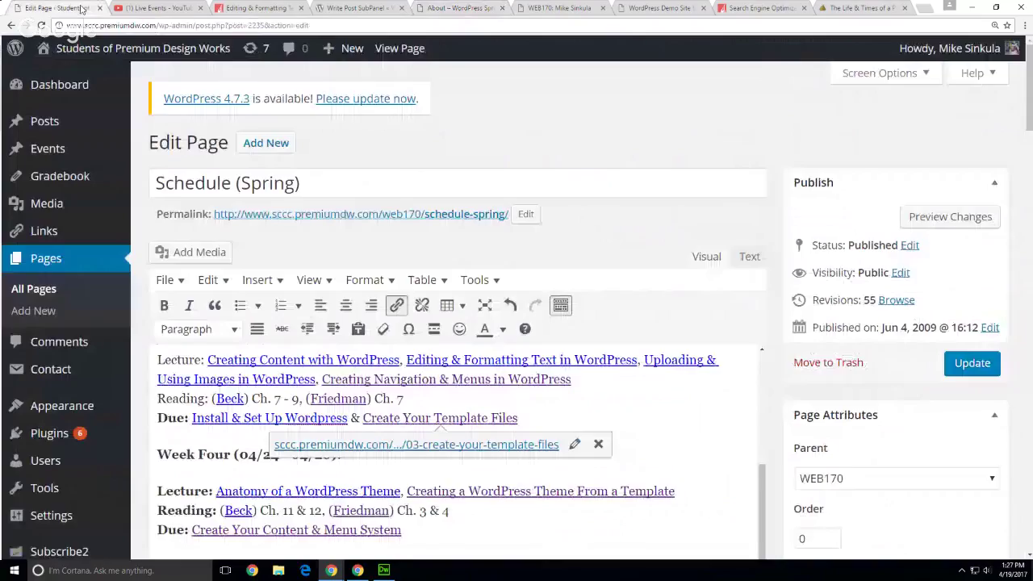
left_click(562, 360)
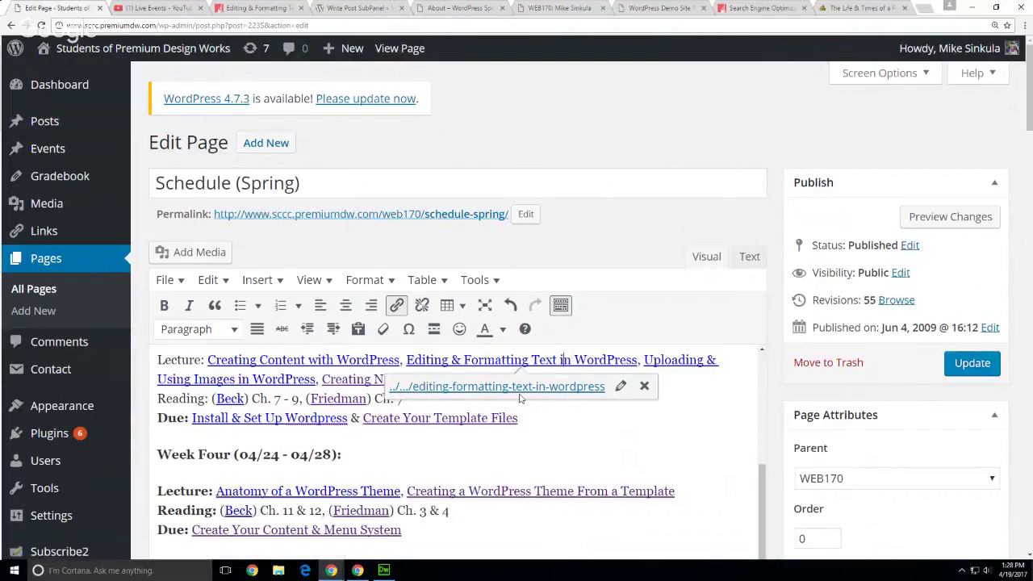
left_click(676, 451)
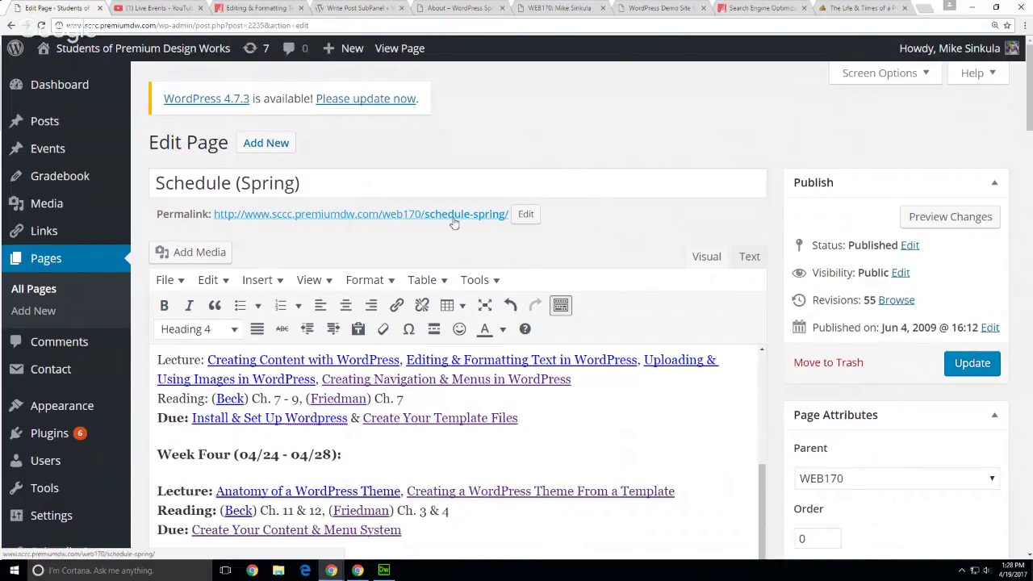
Step: Highlight the title of the Schedule (Spring) page and open its permalink slug for editing
left_click_drag(318, 184, 121, 170)
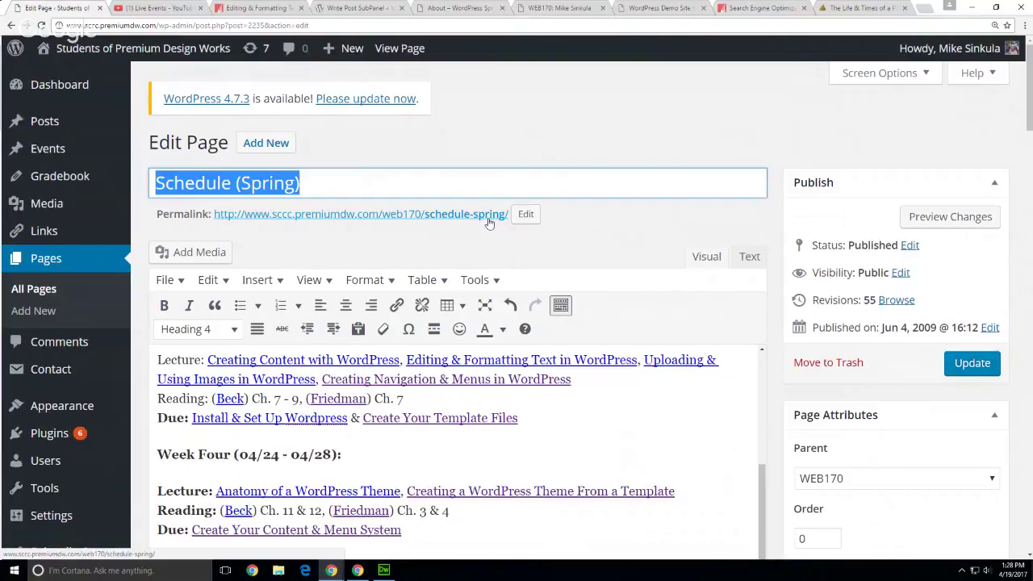
left_click(526, 215)
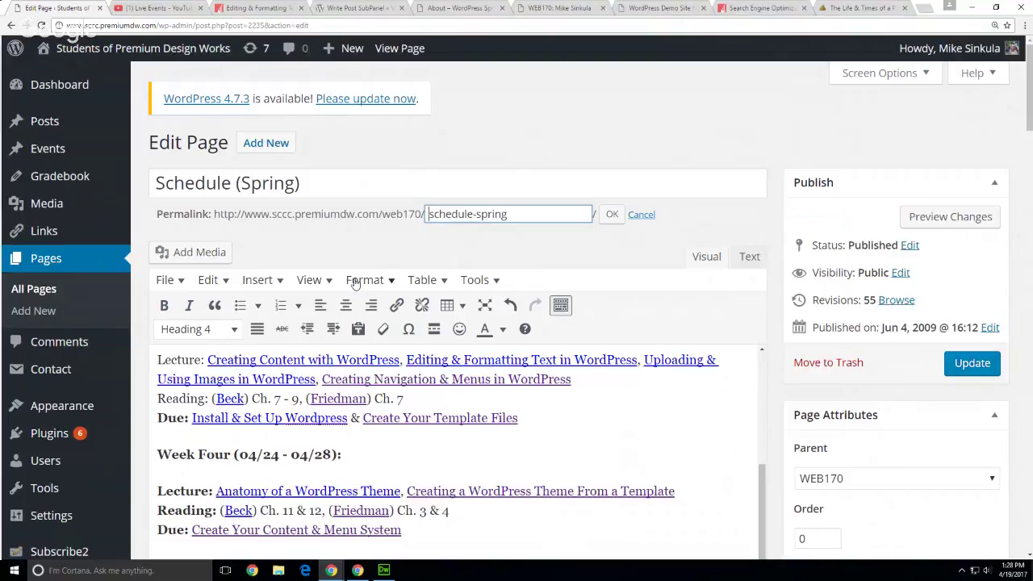
left_click(380, 252)
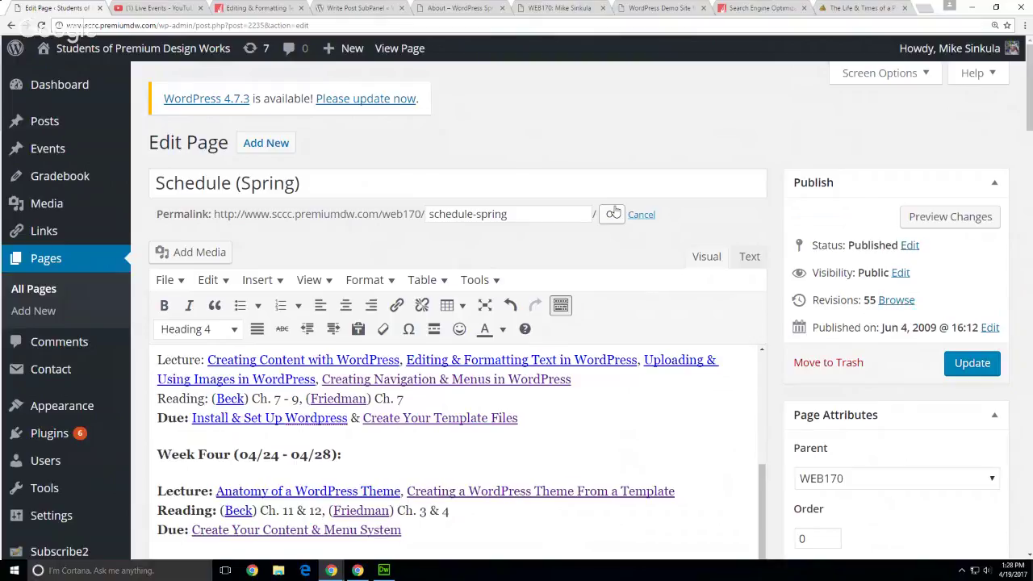
Step: Inspect the link target of "Creating a Static Home Page with Multiple Loops for Your WordPress Site" in Week Six
scroll(581, 452, "down", 1)
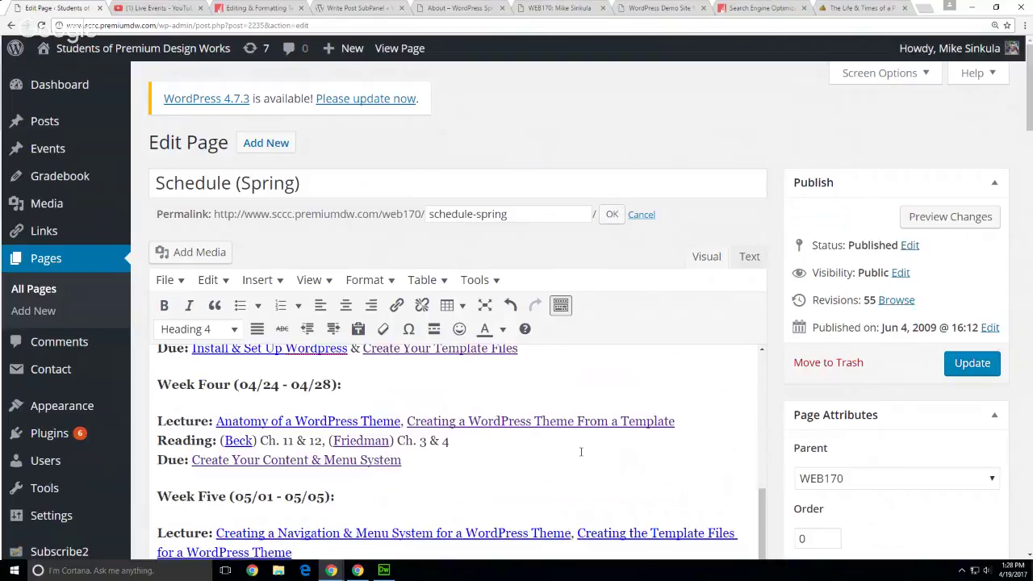
scroll(525, 456, "down", 3)
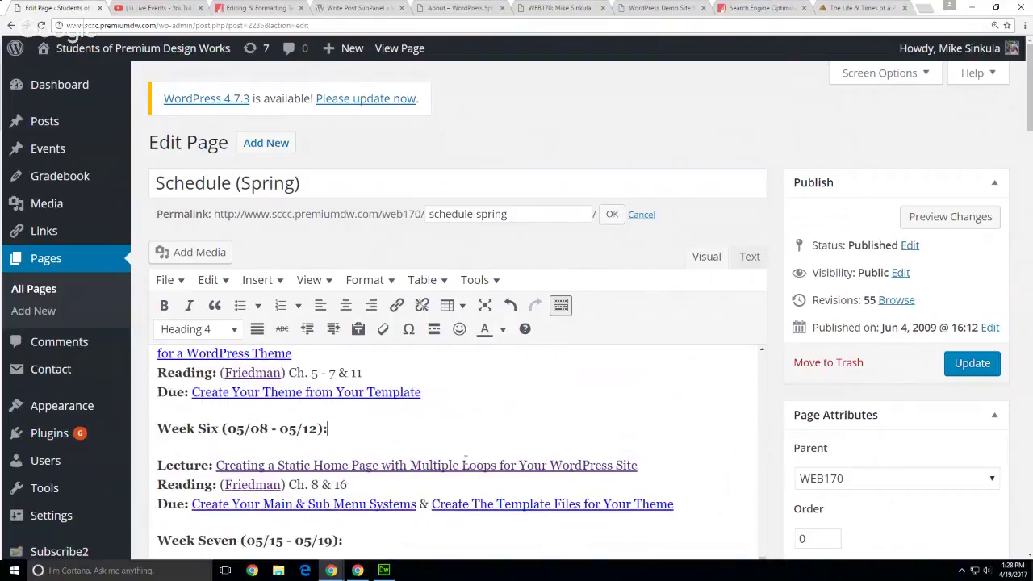
left_click(465, 463)
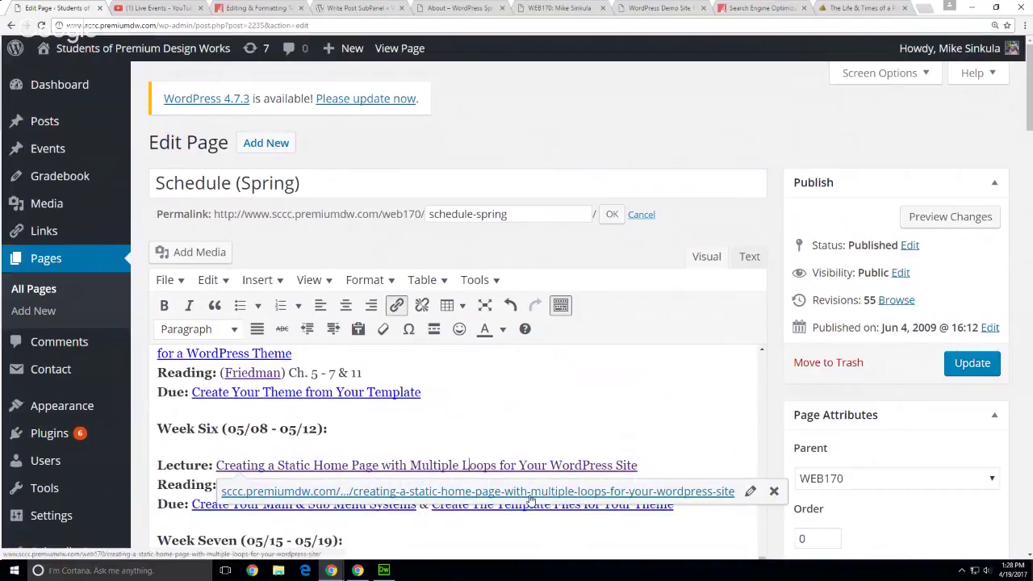
left_click(554, 412)
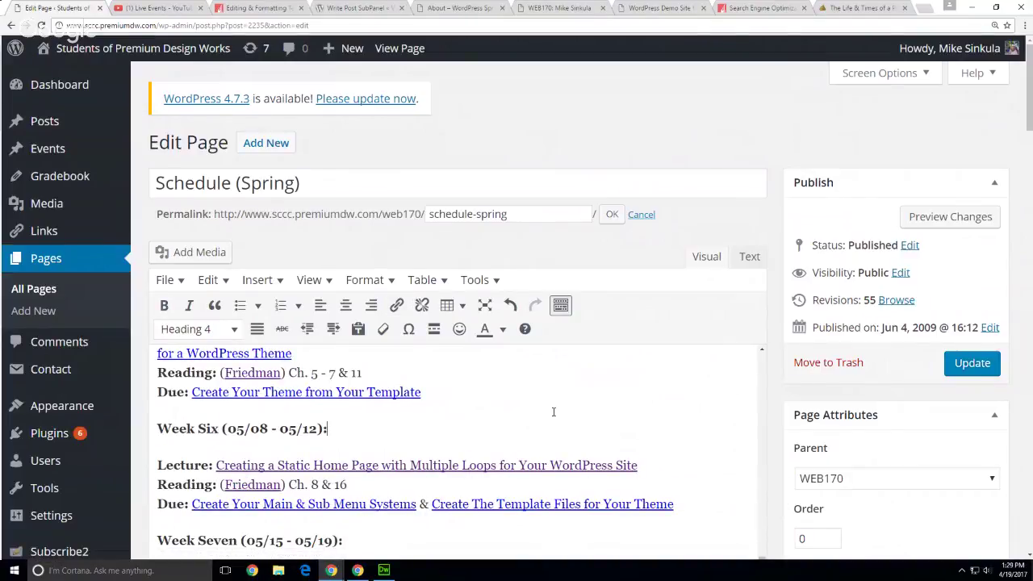
Step: View the page source of the Editing & Formatting Text tutorial, highlight "shortlink" in its head section, and close the source
left_click(266, 7)
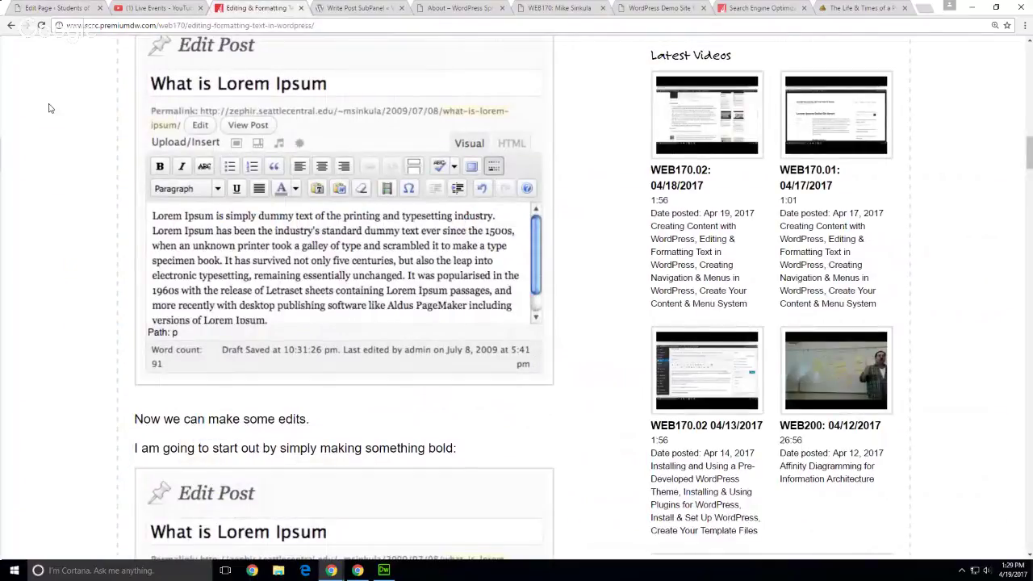
right_click(60, 208)
left_click(97, 311)
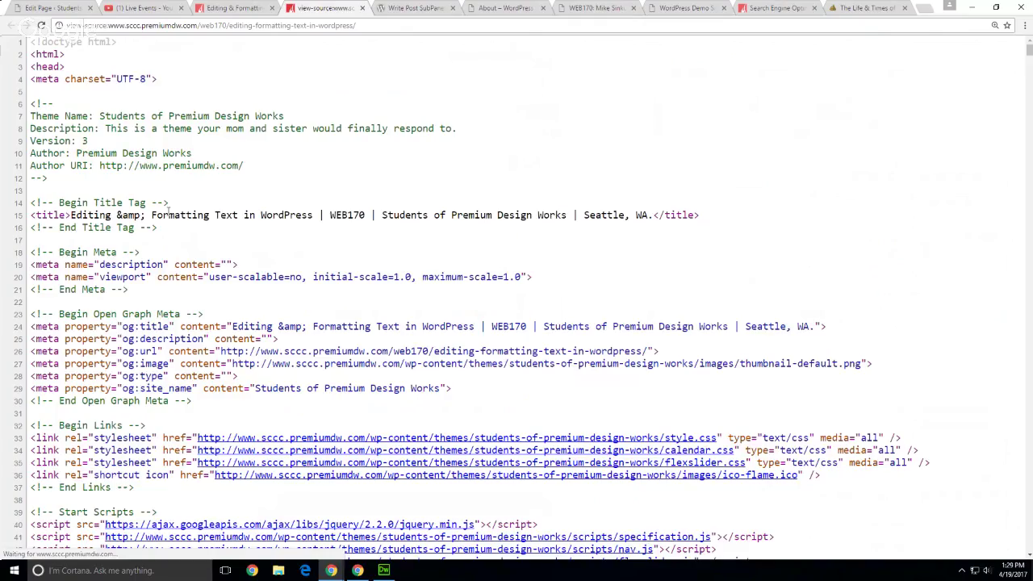
scroll(401, 293, "down", 7)
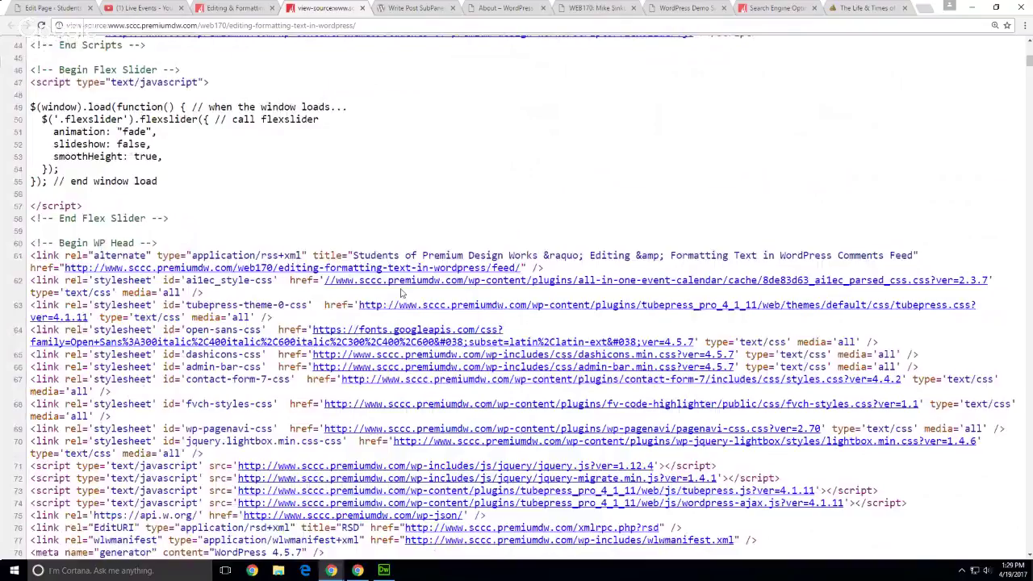
scroll(563, 385, "down", 4)
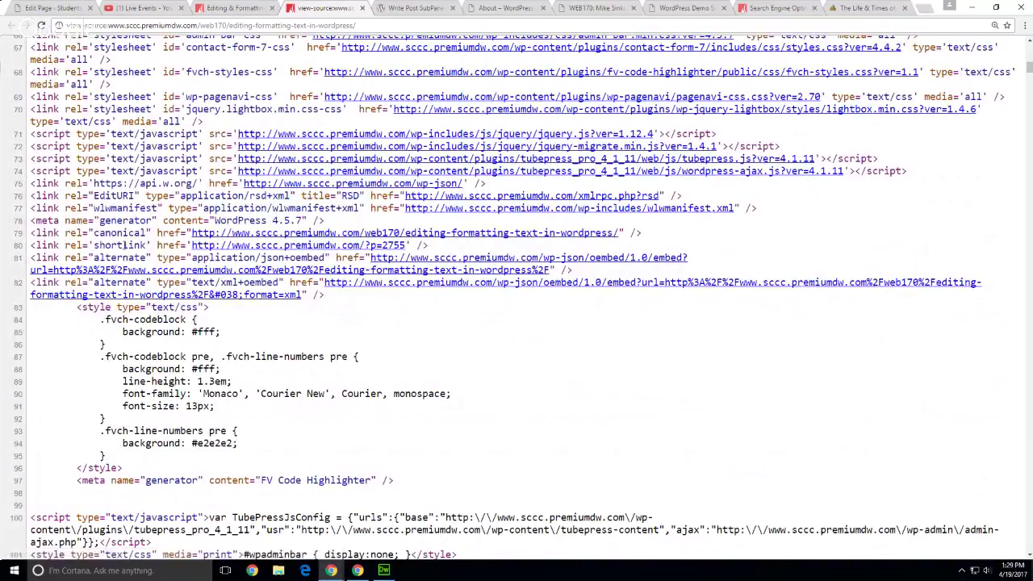
double_click(123, 244)
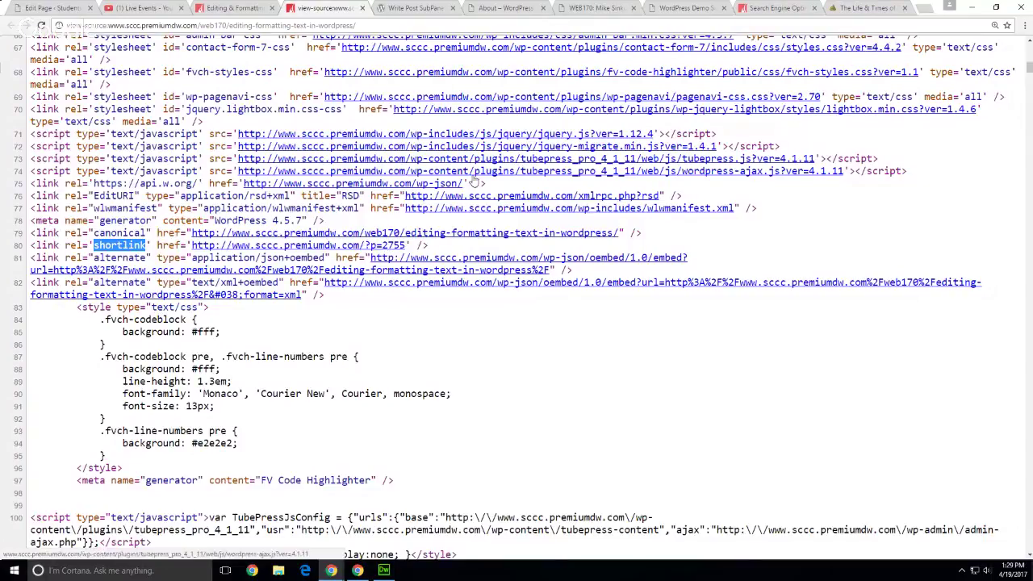
left_click(363, 9)
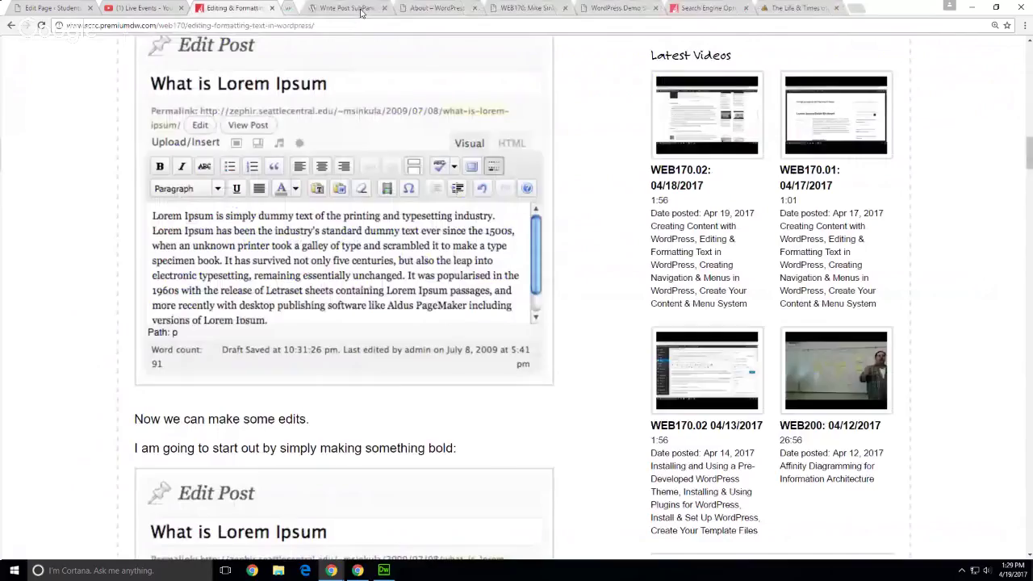
Step: Read the tutorial from the bold text example through the "Creating a Text Link" and "Viewing Your HTML" sections
scroll(22, 309, "down", 2)
scroll(25, 310, "down", 4)
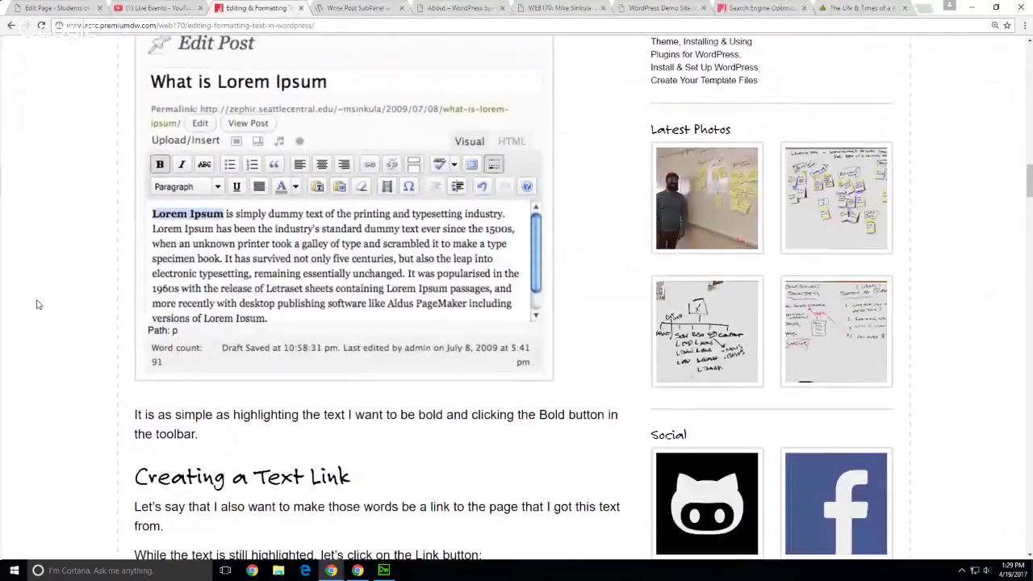
scroll(37, 302, "down", 4)
scroll(117, 384, "down", 2)
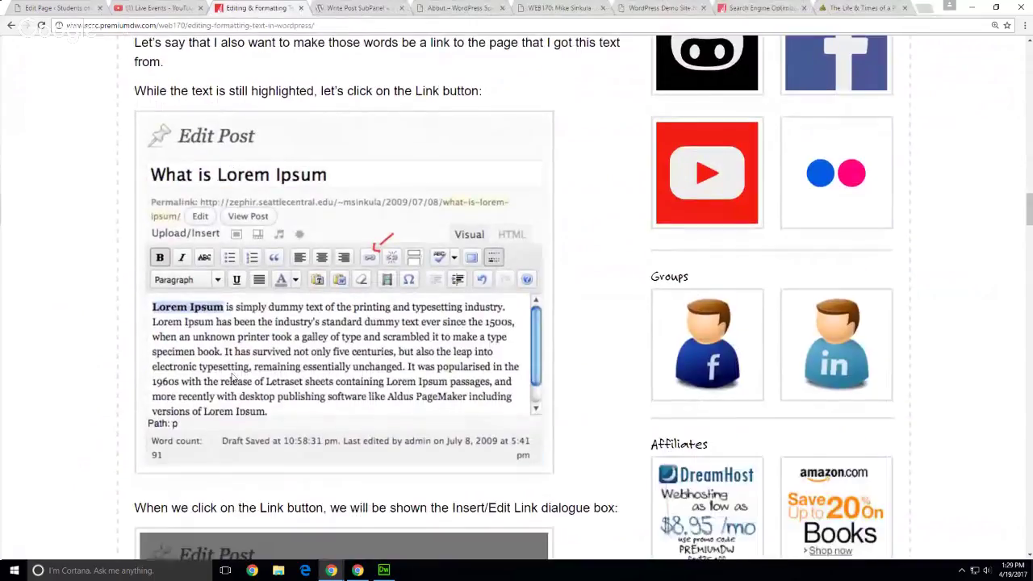
scroll(99, 376, "down", 4)
scroll(94, 373, "down", 3)
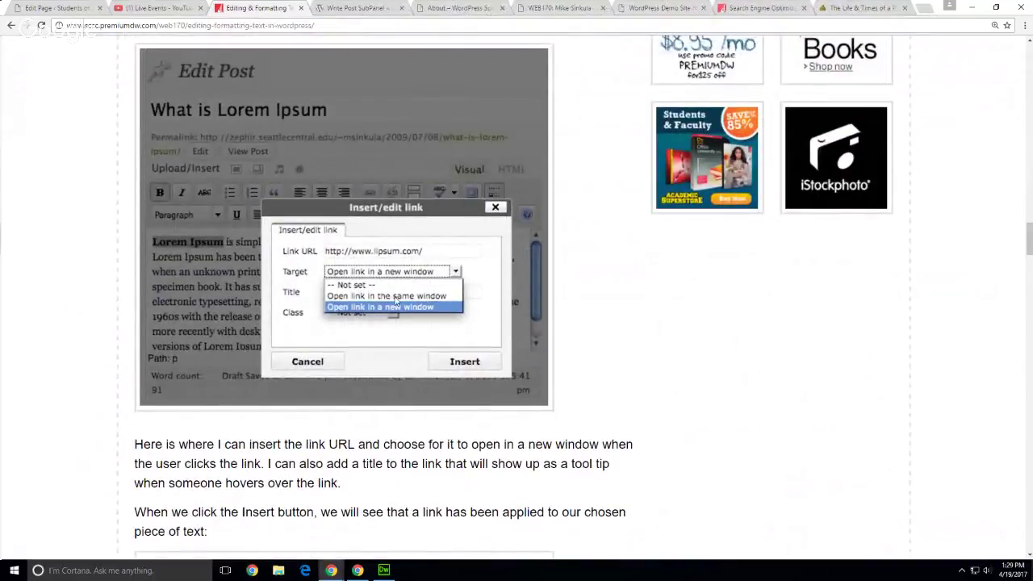
scroll(100, 446, "down", 3)
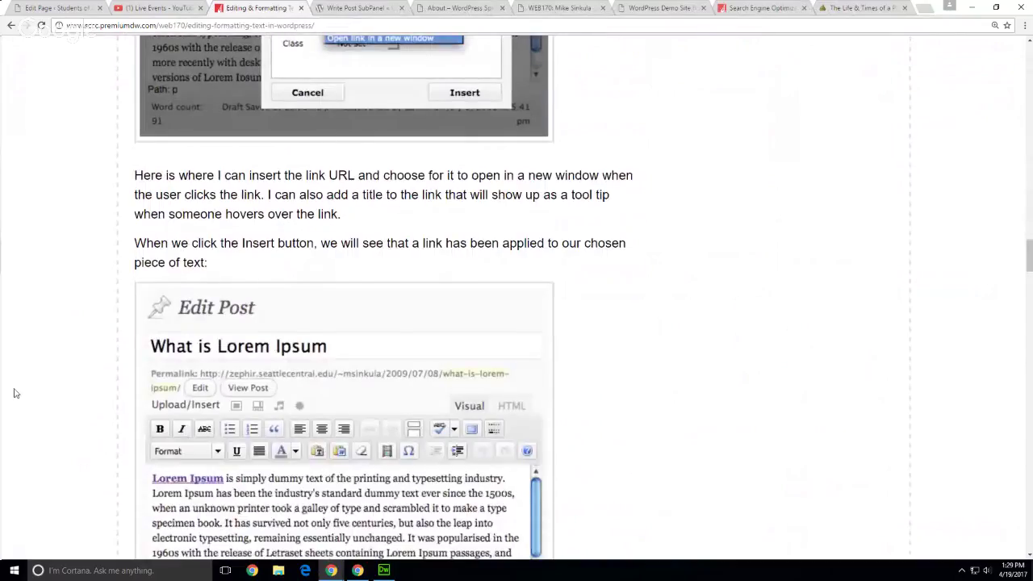
scroll(33, 307, "down", 1)
scroll(34, 305, "down", 1)
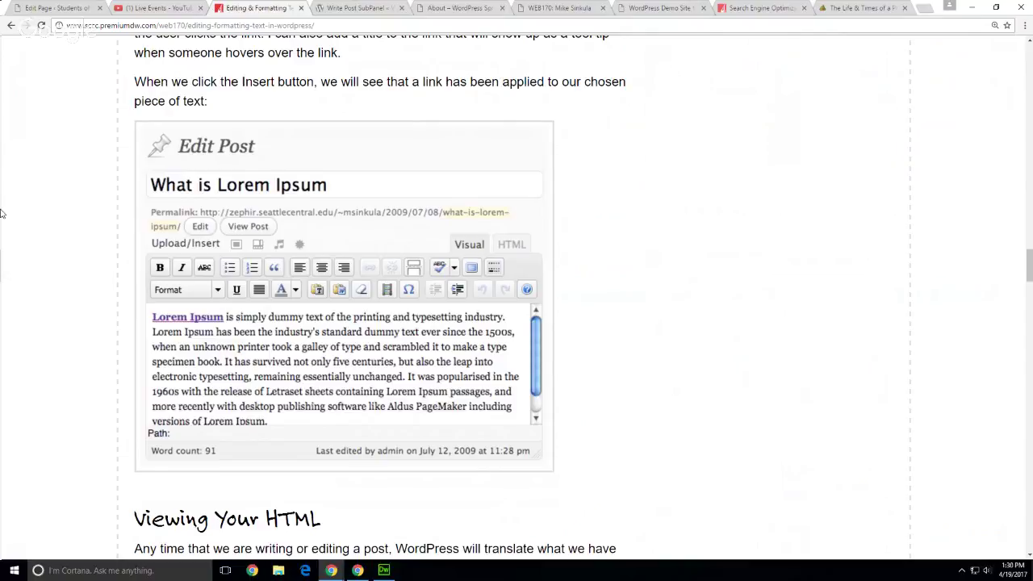
scroll(93, 345, "down", 1)
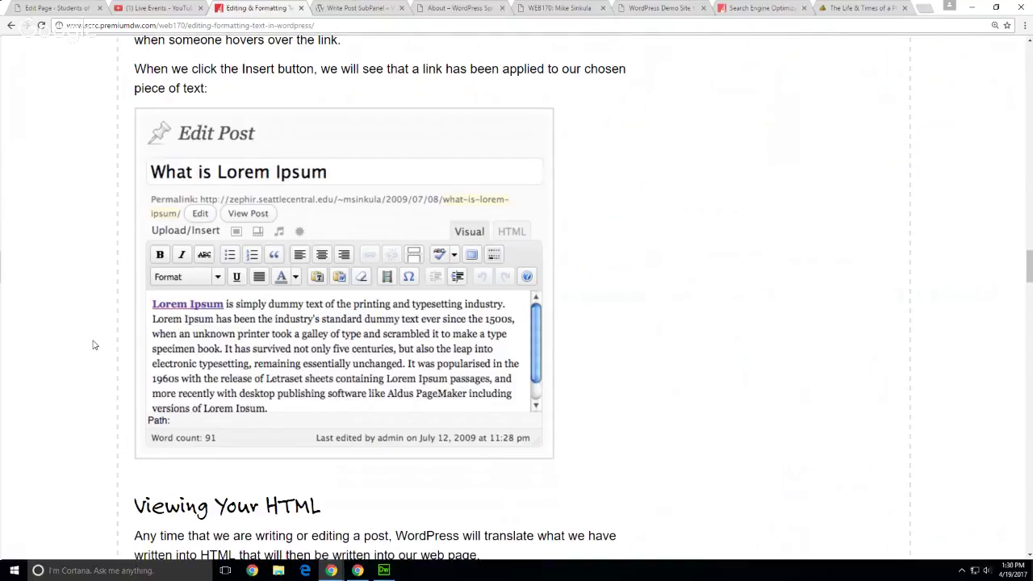
scroll(93, 345, "down", 6)
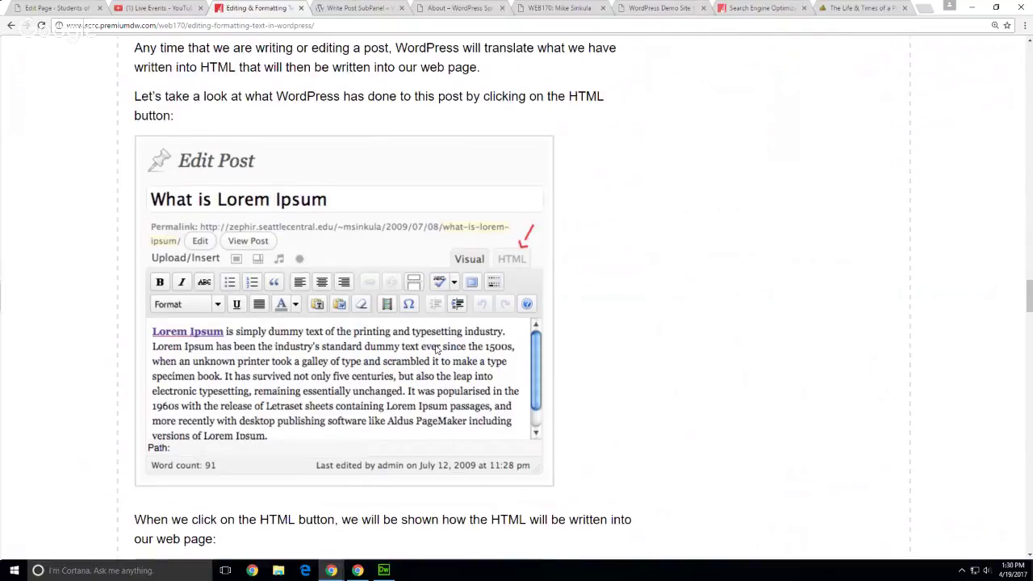
scroll(677, 345, "down", 7)
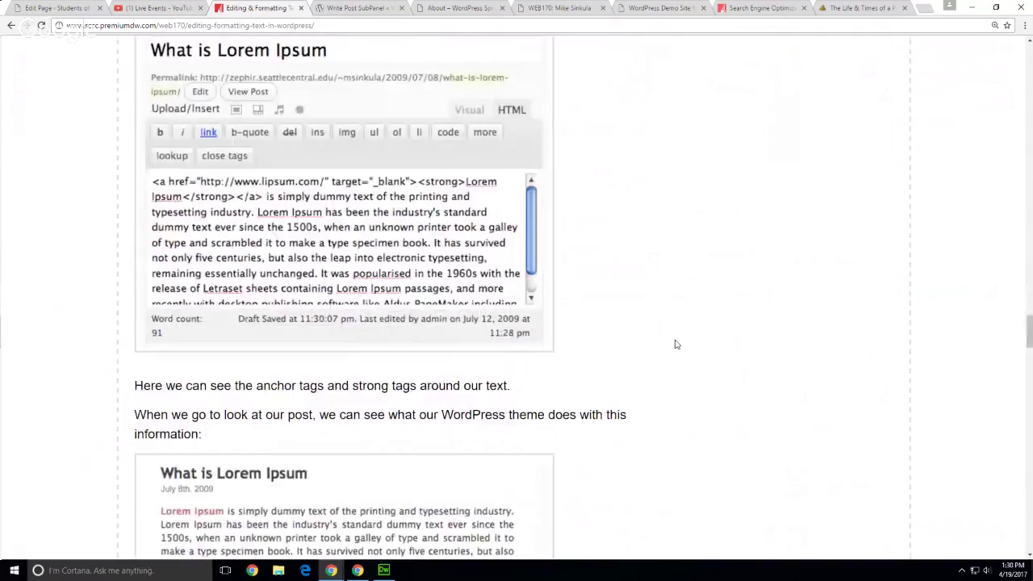
scroll(677, 345, "down", 3)
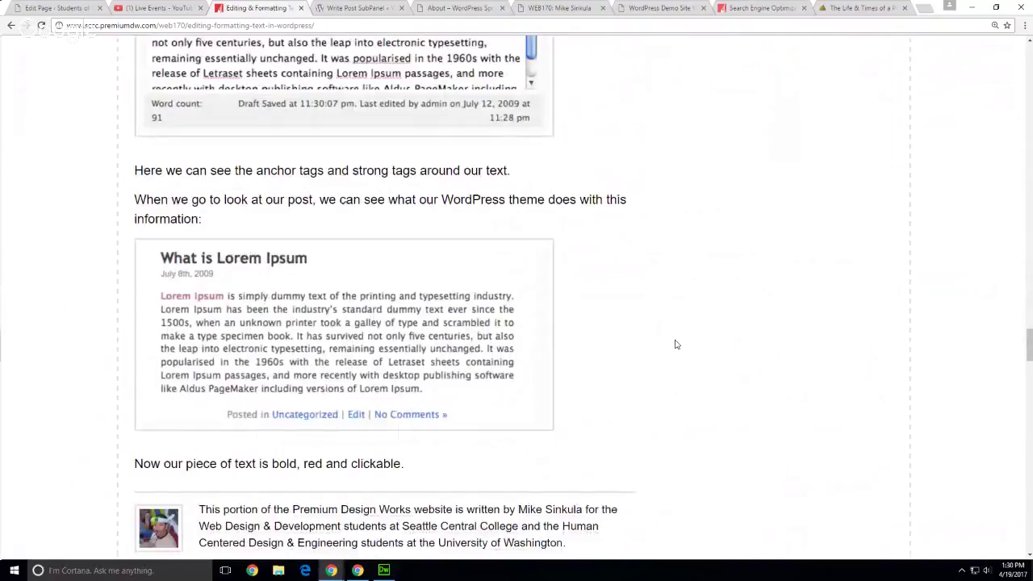
scroll(677, 345, "up", 3)
scroll(676, 344, "up", 1)
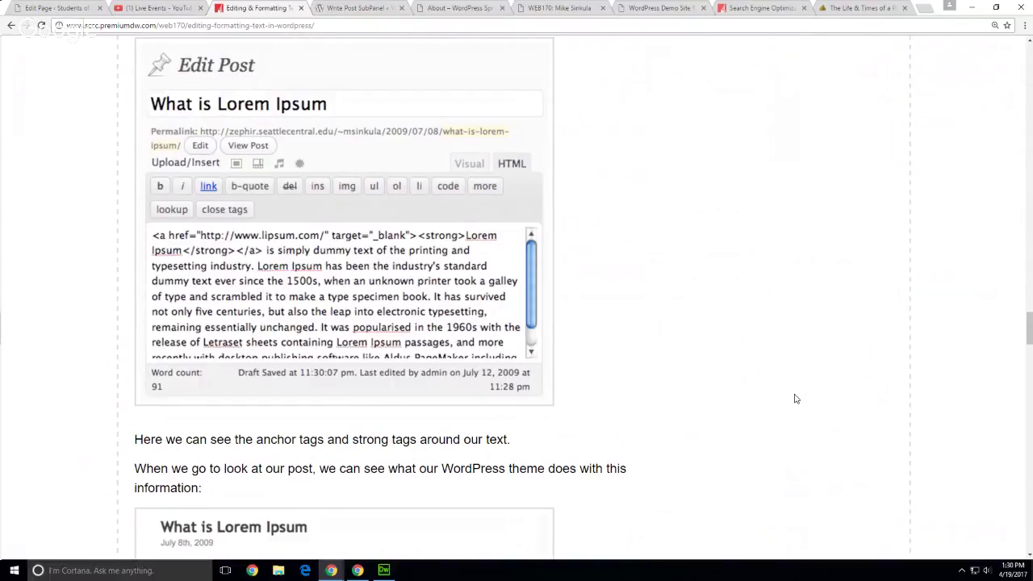
Step: Open the About page for editing, examine its HTML in the Text view, and switch back to the Visual view
left_click(355, 8)
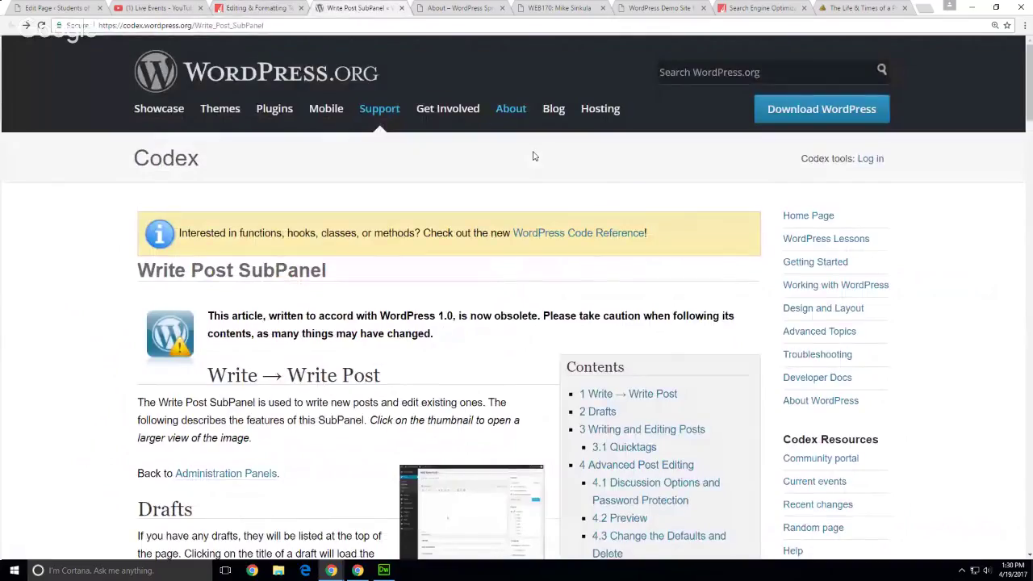
left_click(449, 8)
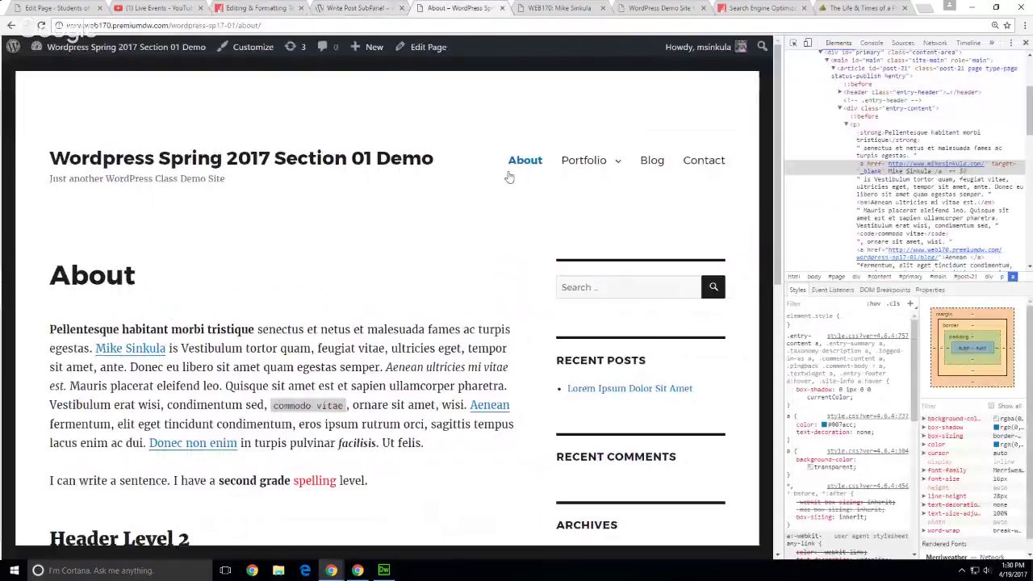
left_click(415, 47)
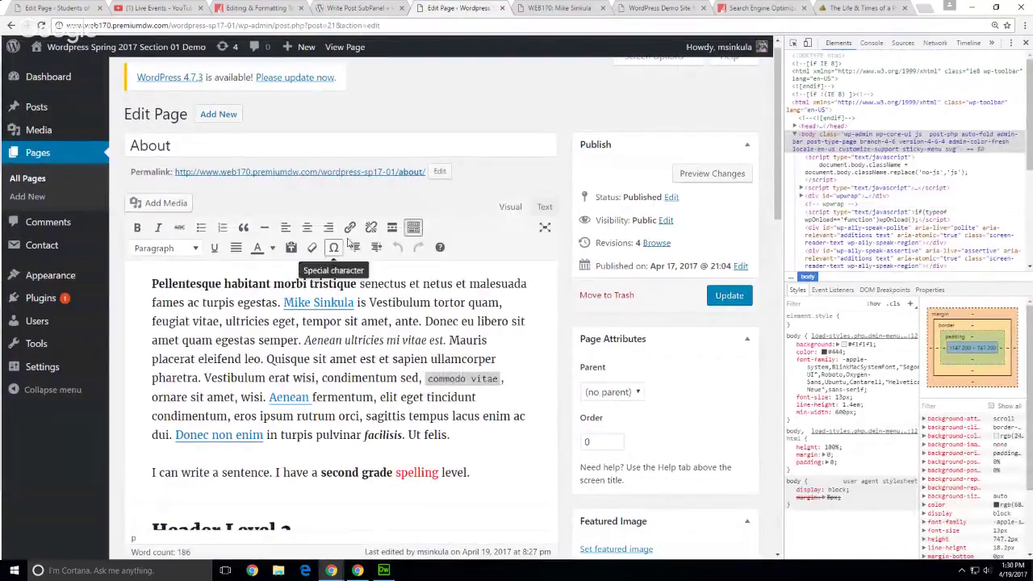
left_click(545, 207)
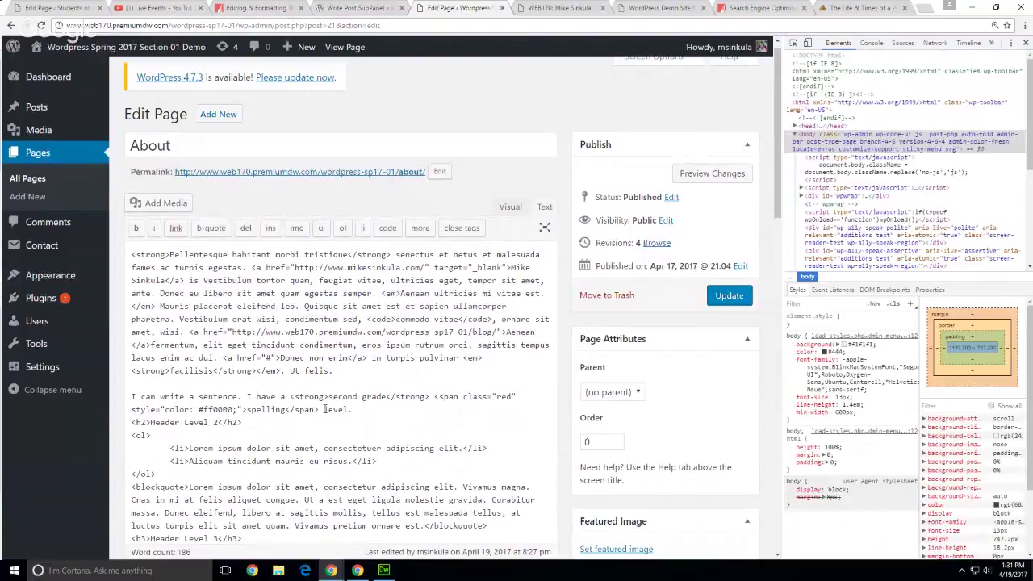
left_click(505, 207)
Step: Close the Editing & Formatting Text tutorial and return to the published WEB170 Schedule (Spring) page
left_click(255, 8)
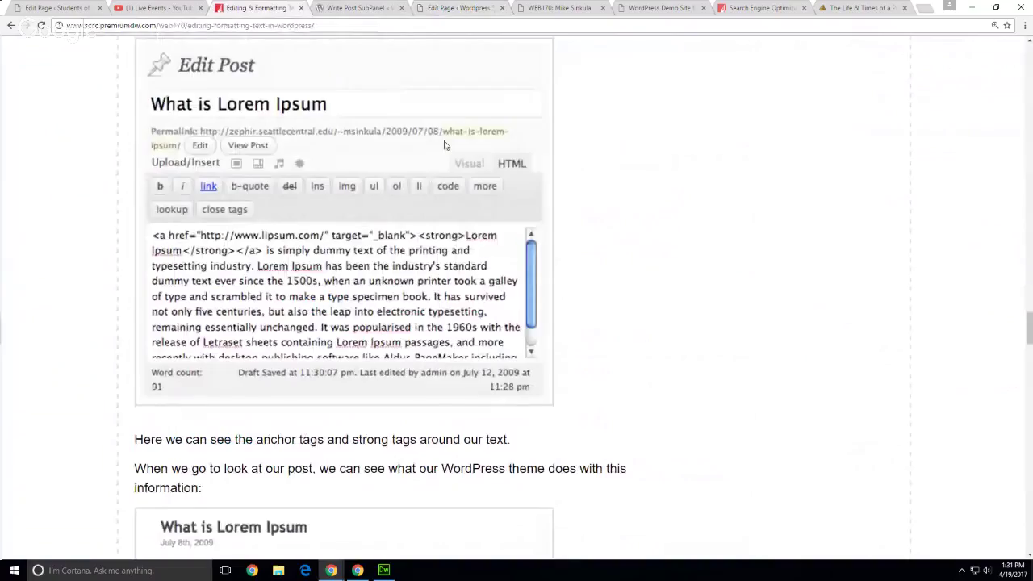
left_click(300, 9)
left_click(282, 8)
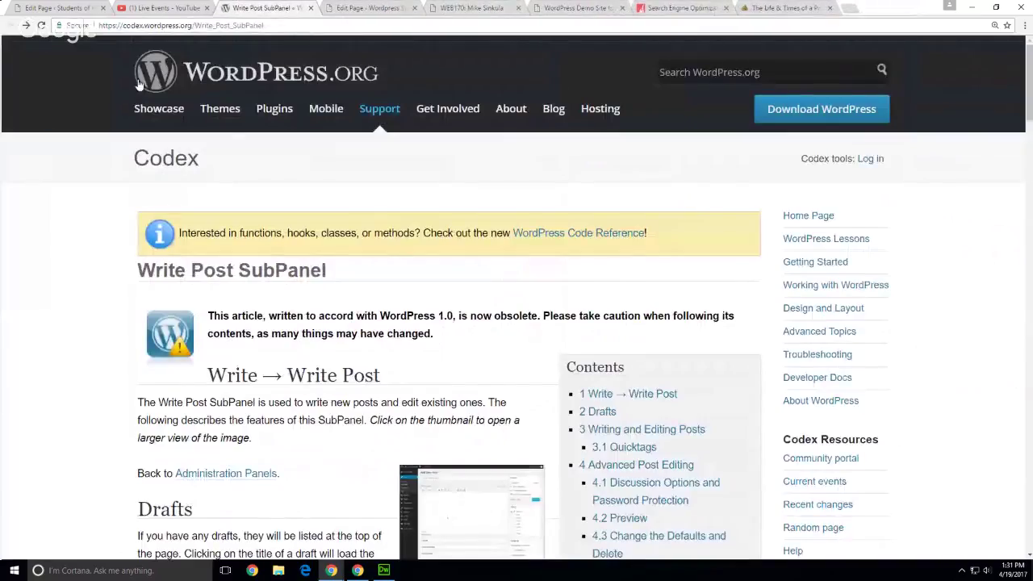
left_click(57, 8)
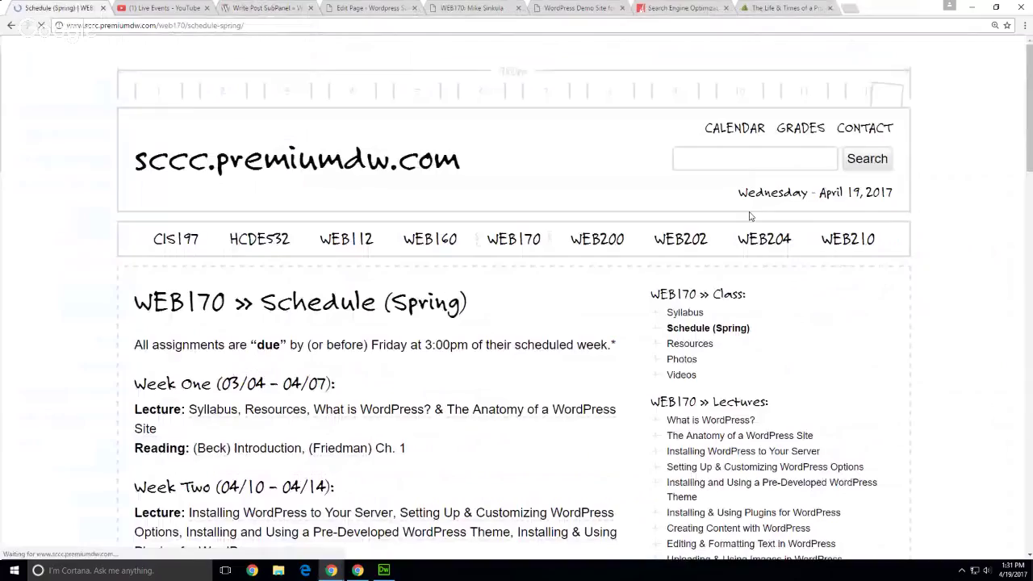
Step: Open the "Uploading & Using Images in WordPress" lecture from the Week Three entry of the WEB170 schedule
scroll(408, 374, "down", 3)
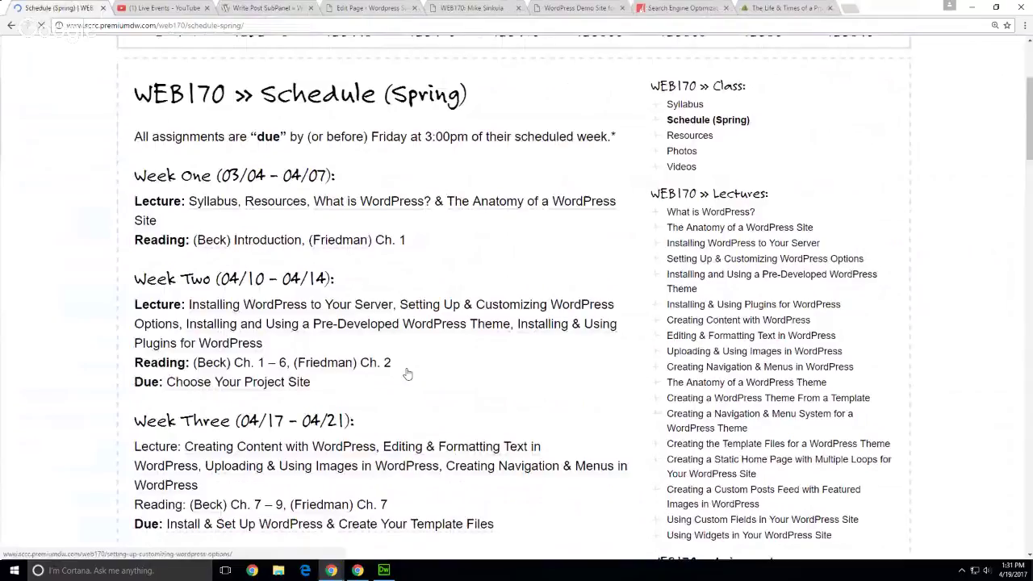
scroll(485, 363, "down", 2)
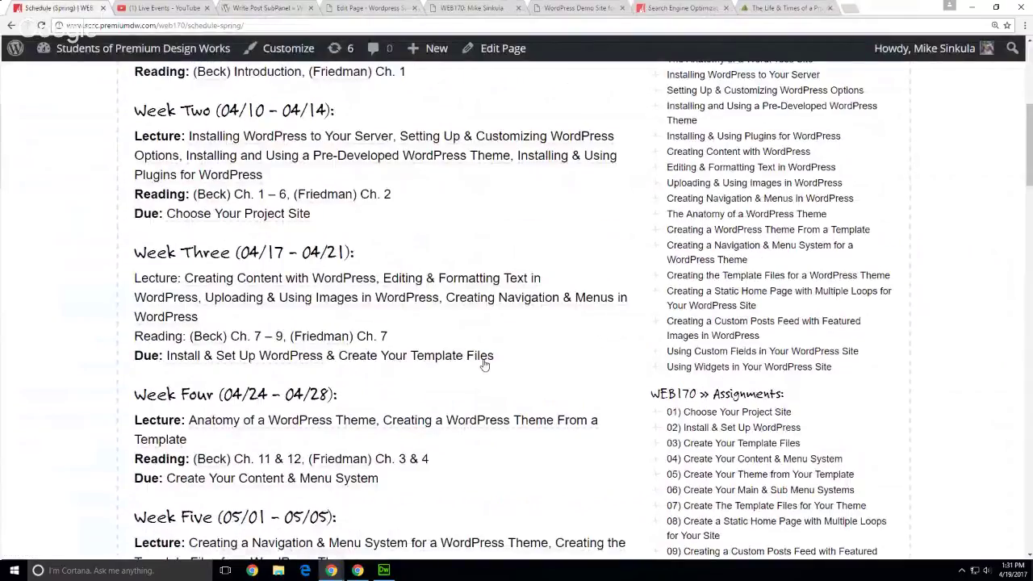
key("F5")
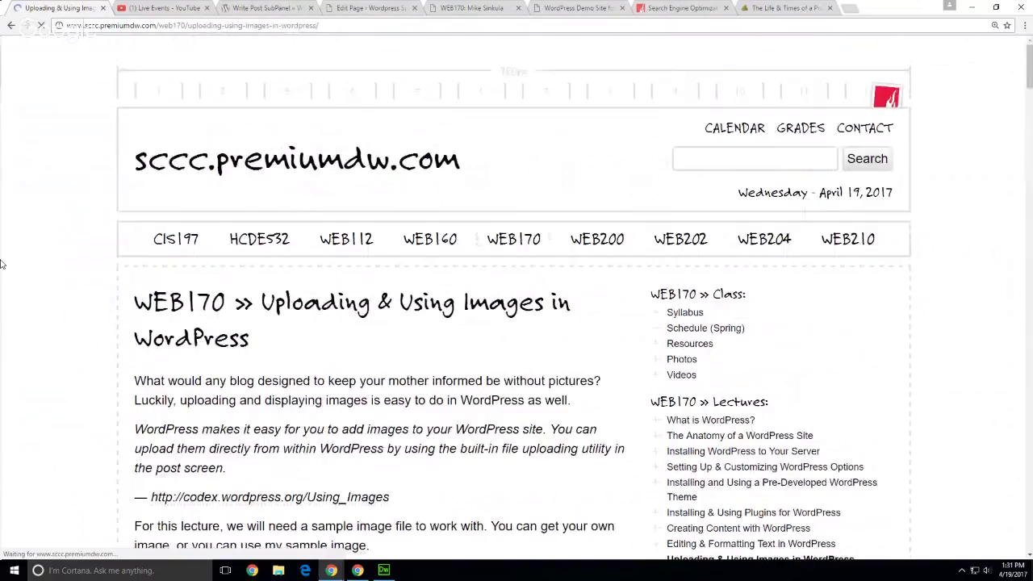
Step: Download the sample photo graduation.jpg from the link below the lecture's sample image
scroll(50, 283, "down", 5)
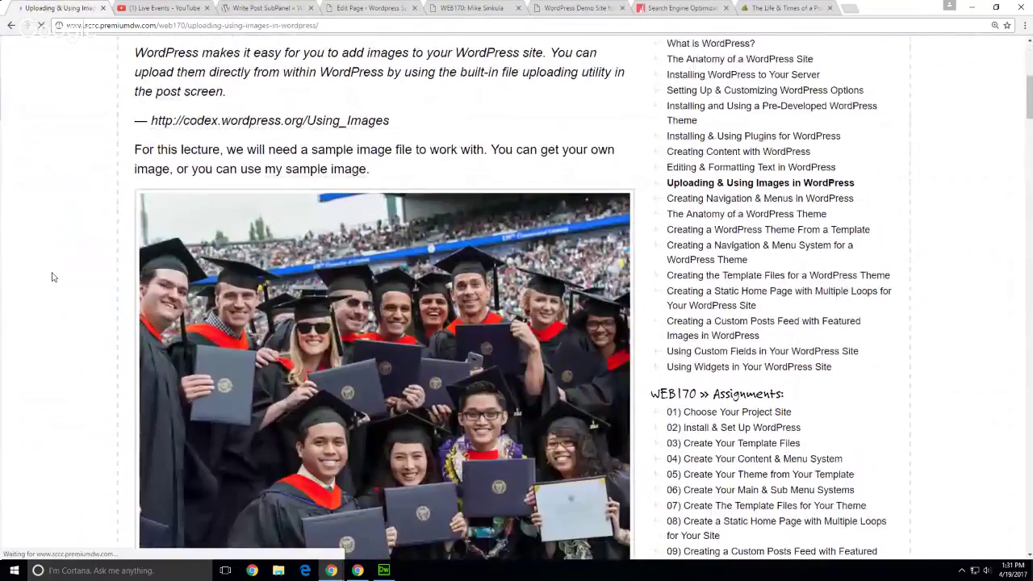
scroll(52, 277, "down", 2)
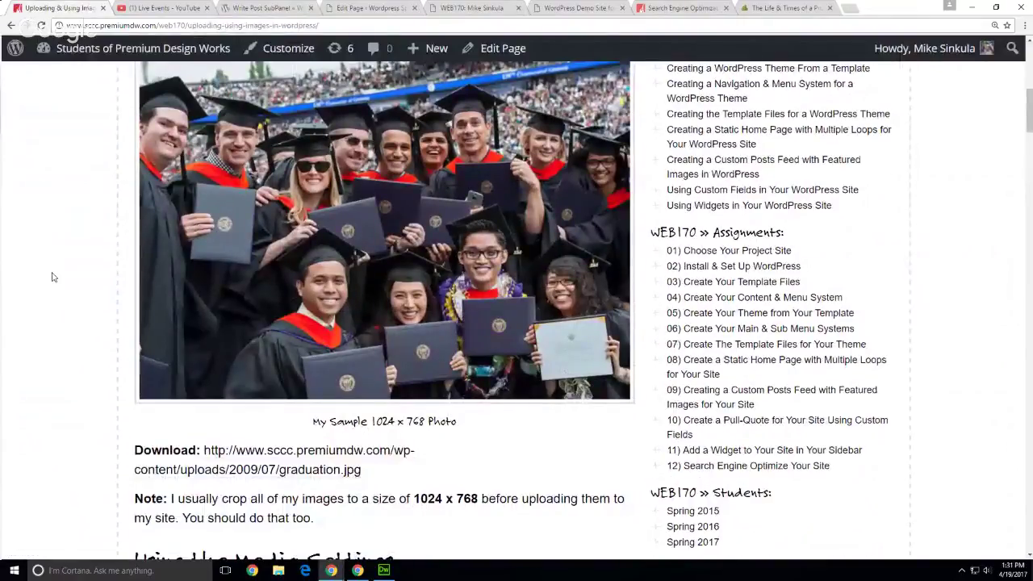
scroll(52, 276, "down", 1)
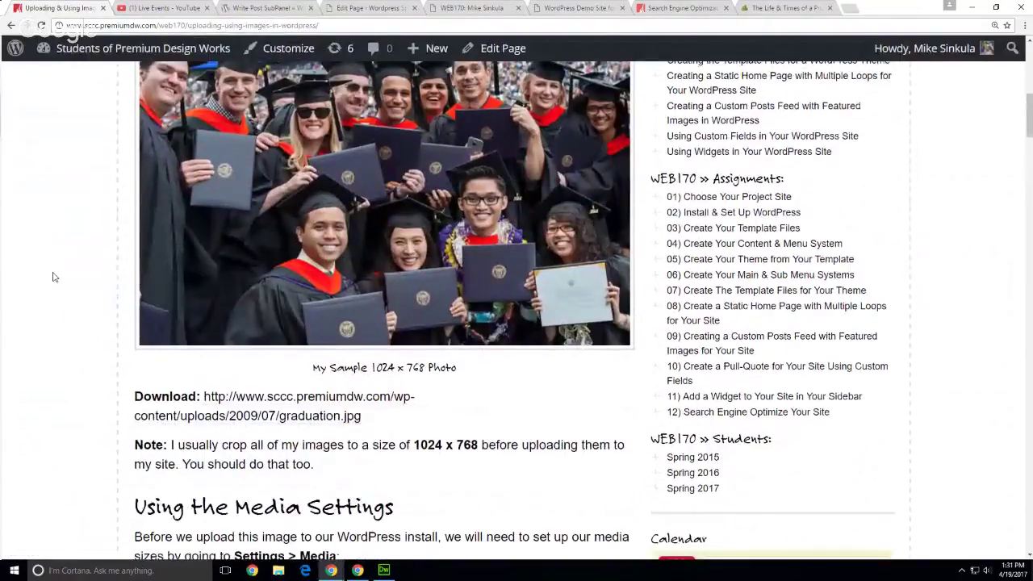
right_click(339, 404)
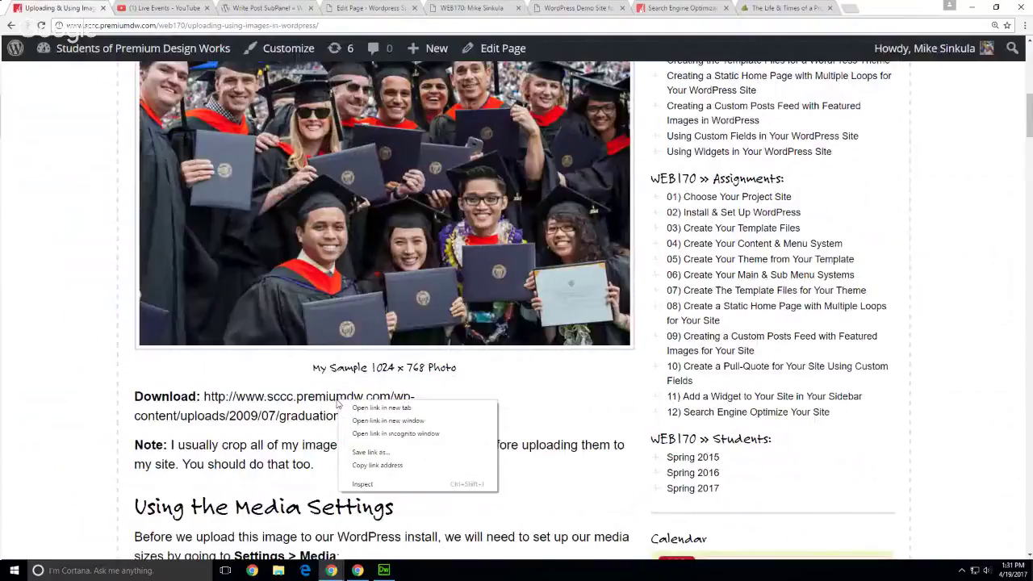
left_click(370, 452)
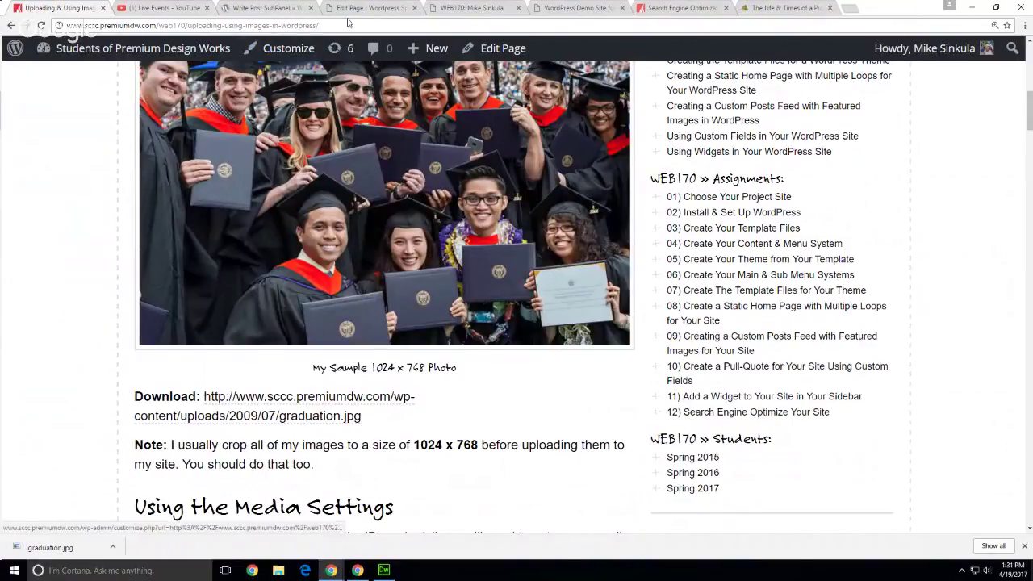
Step: Examine the "Using the Media Settings" section of the lecture and go back up to the sample photo
scroll(309, 365, "down", 2)
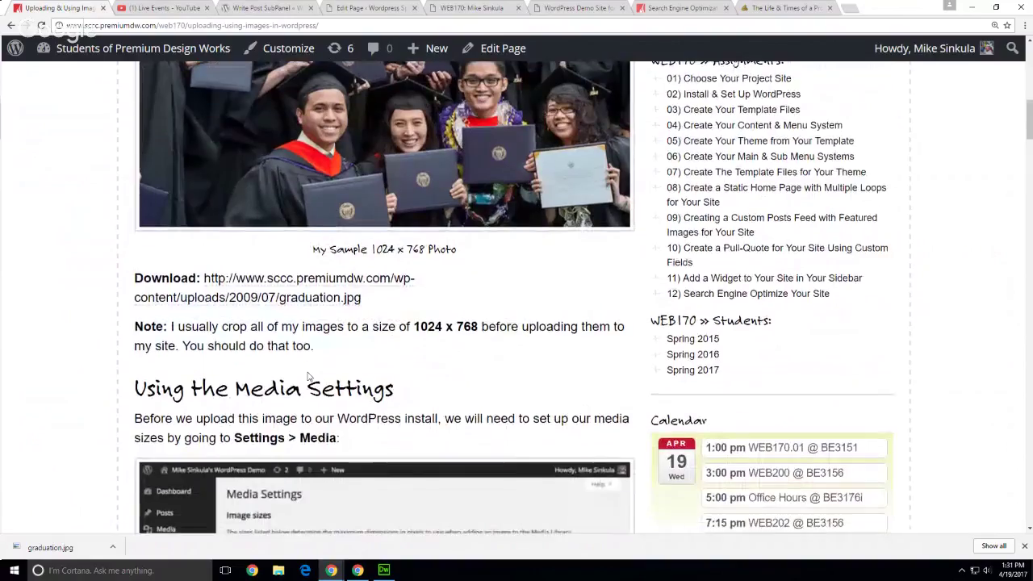
scroll(308, 375, "down", 4)
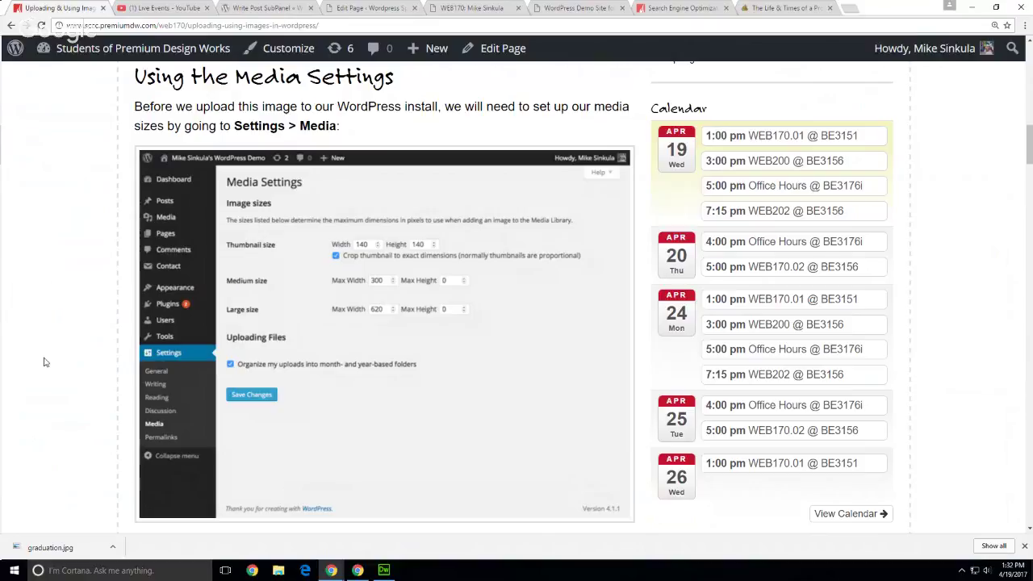
scroll(44, 361, "up", 2)
scroll(57, 365, "up", 1)
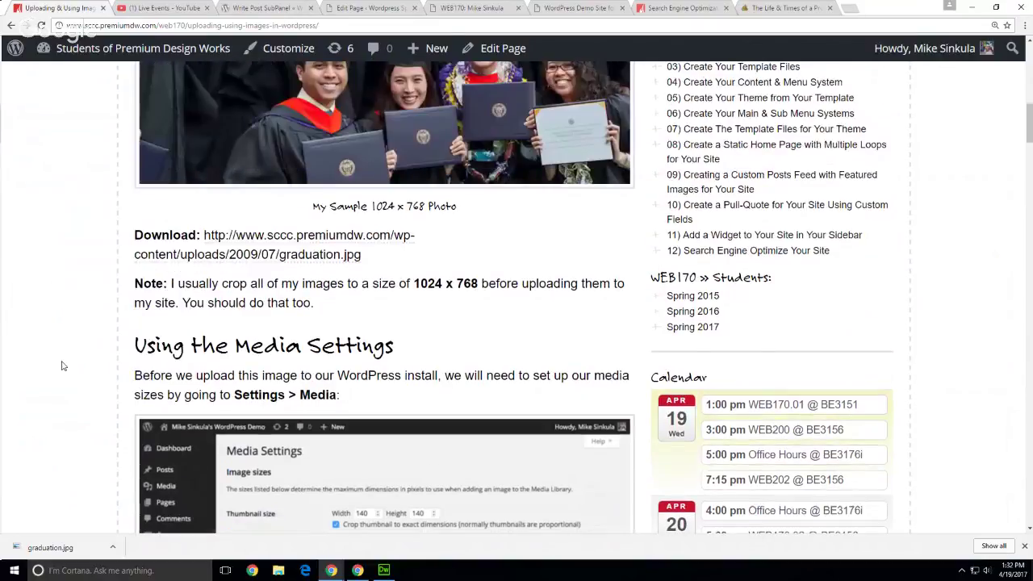
scroll(62, 366, "up", 3)
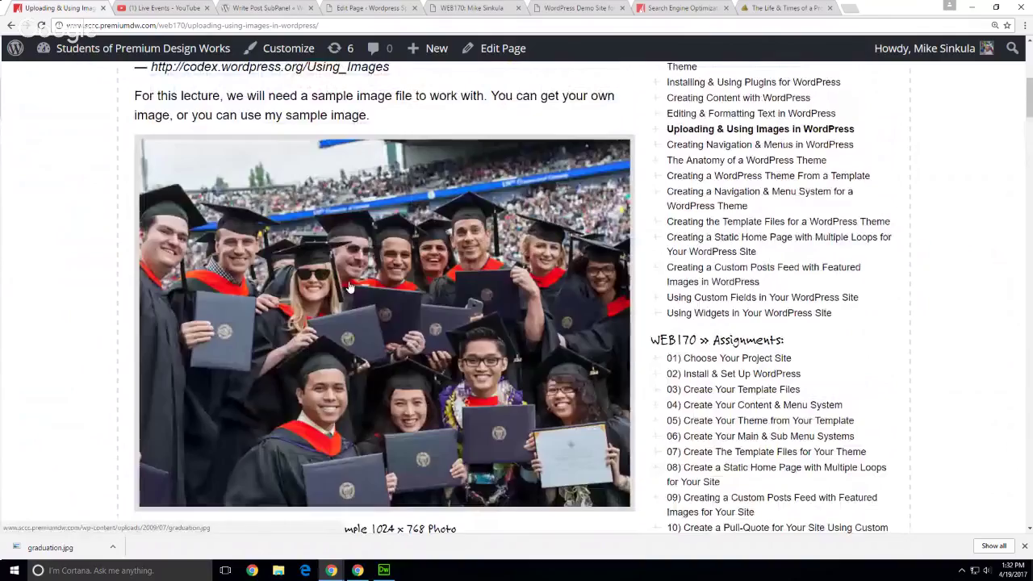
Step: Preview the sample graduation photo, view it full size in a separate browser tab, and return to the lecture
left_click(155, 336)
left_click(11, 337)
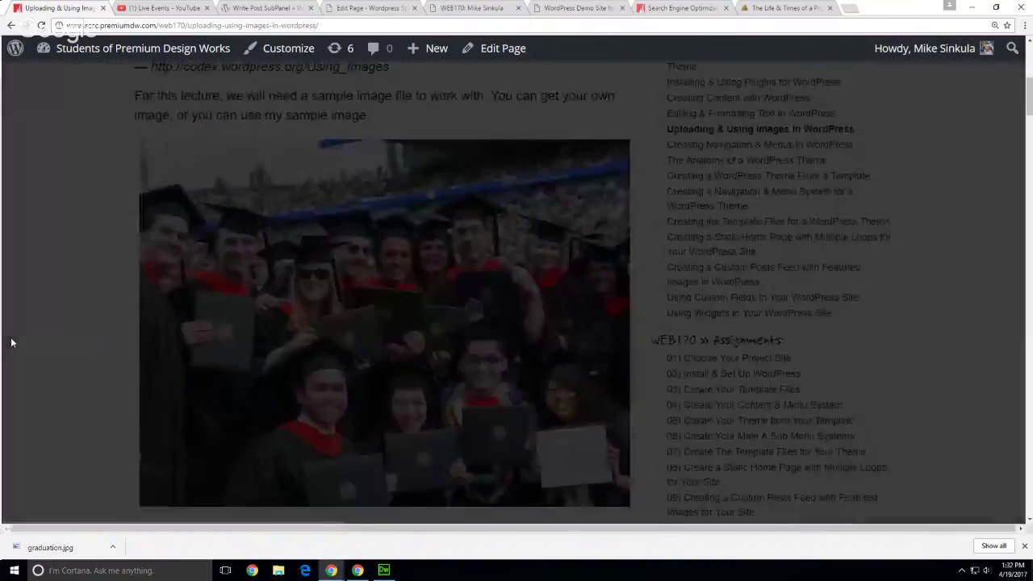
right_click(260, 292)
left_click(301, 299)
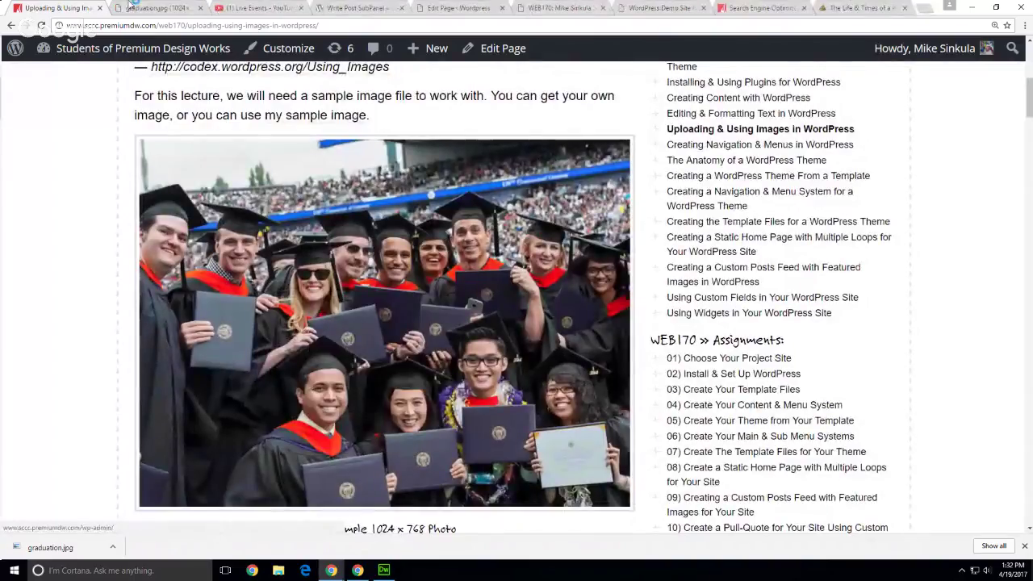
key("ctrl+Tab")
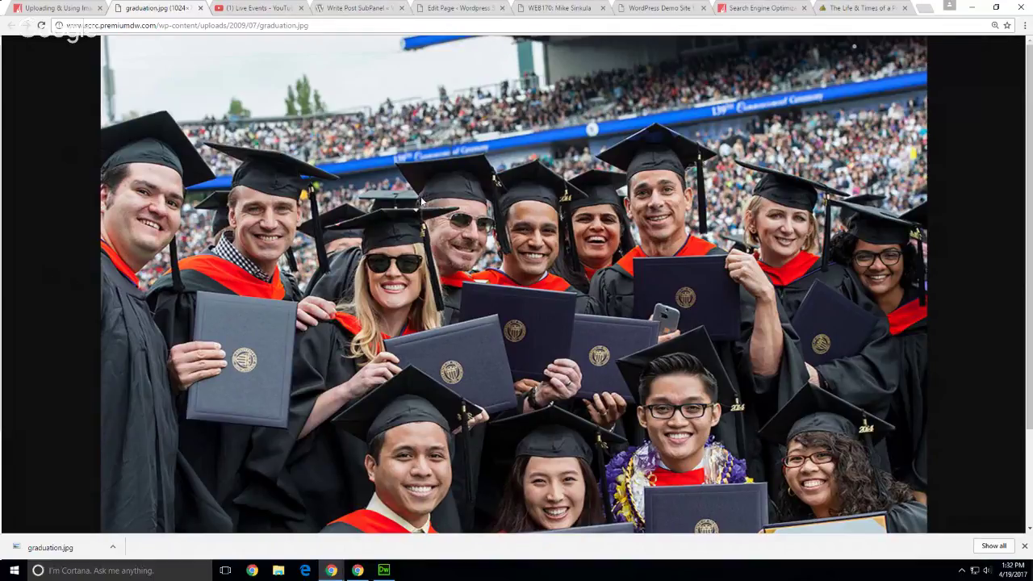
left_click(51, 10)
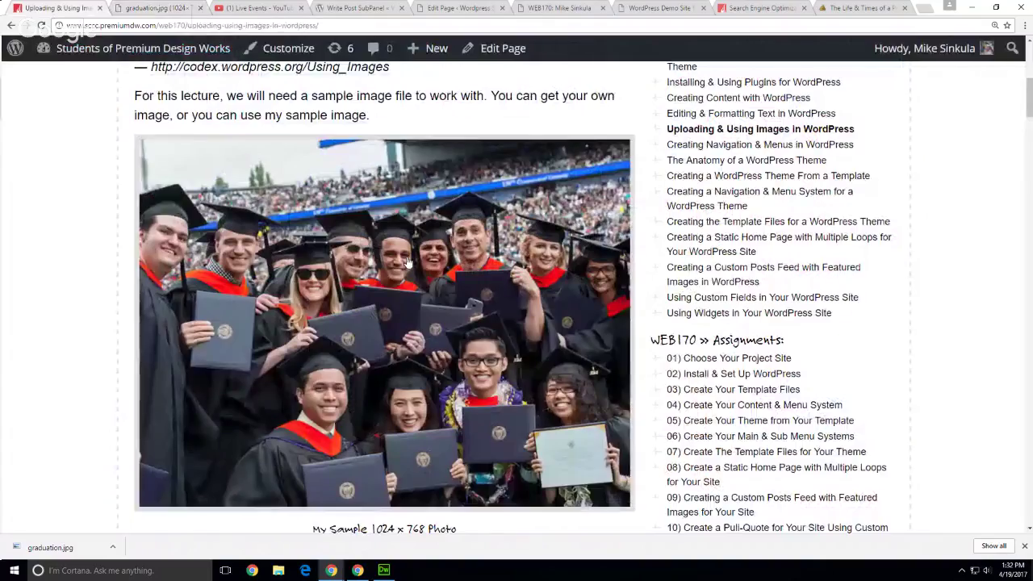
Step: Read the note about cropping images before upload and highlight the "1024 x 768" size in it
scroll(408, 262, "down", 9)
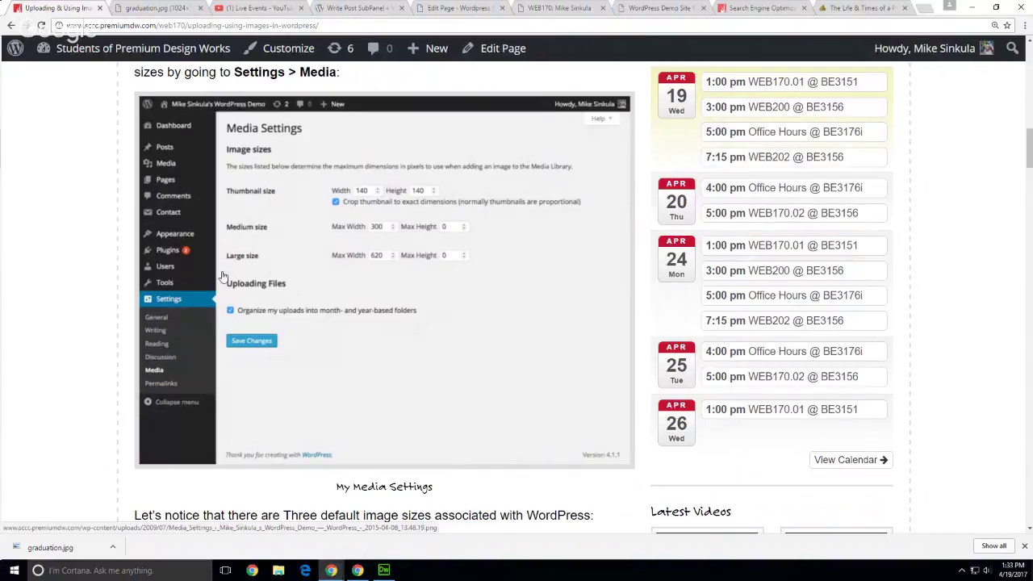
scroll(371, 323, "up", 5)
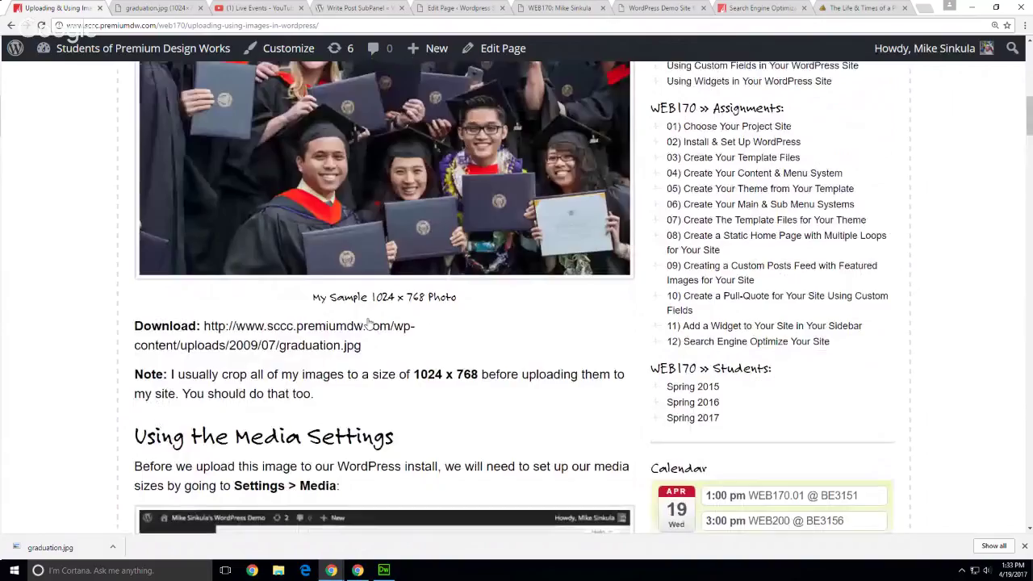
scroll(457, 340, "down", 1)
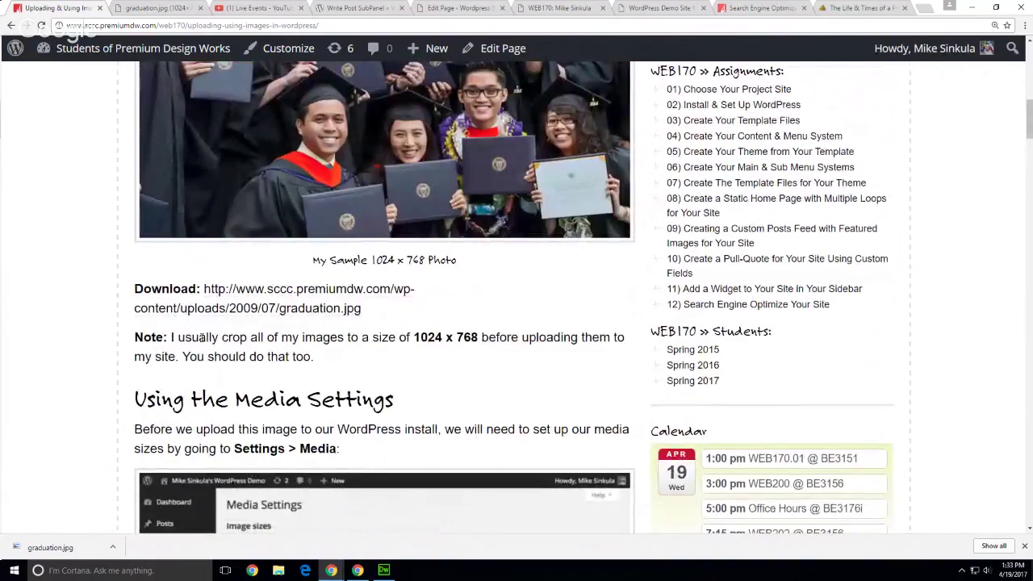
left_click_drag(404, 340, 501, 340)
left_click(538, 394)
scroll(4, 375, "up", 2)
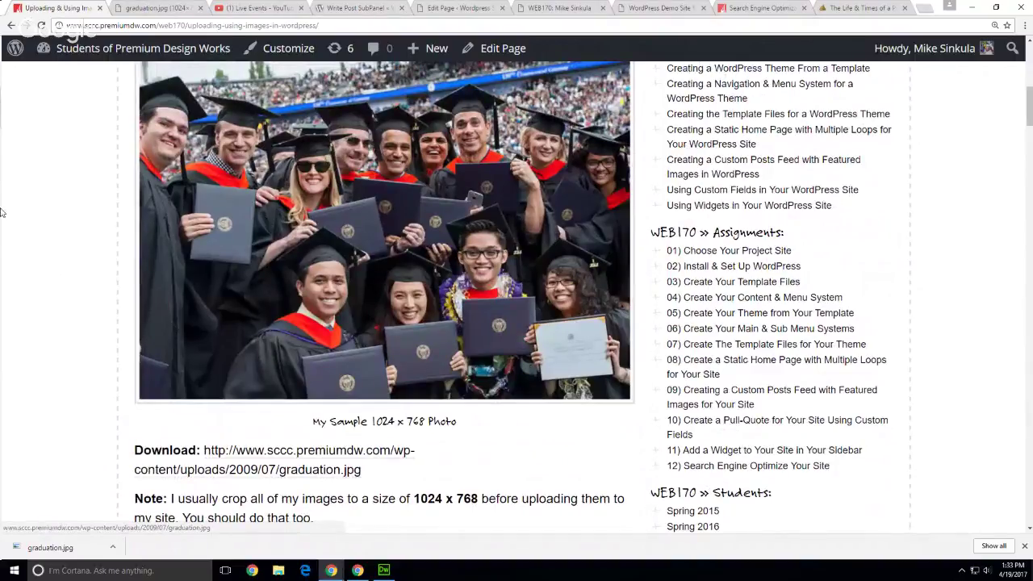
Step: Enlarge the lecture's graduation photo in its overlay viewer and close the overlay
scroll(223, 293, "up", 2)
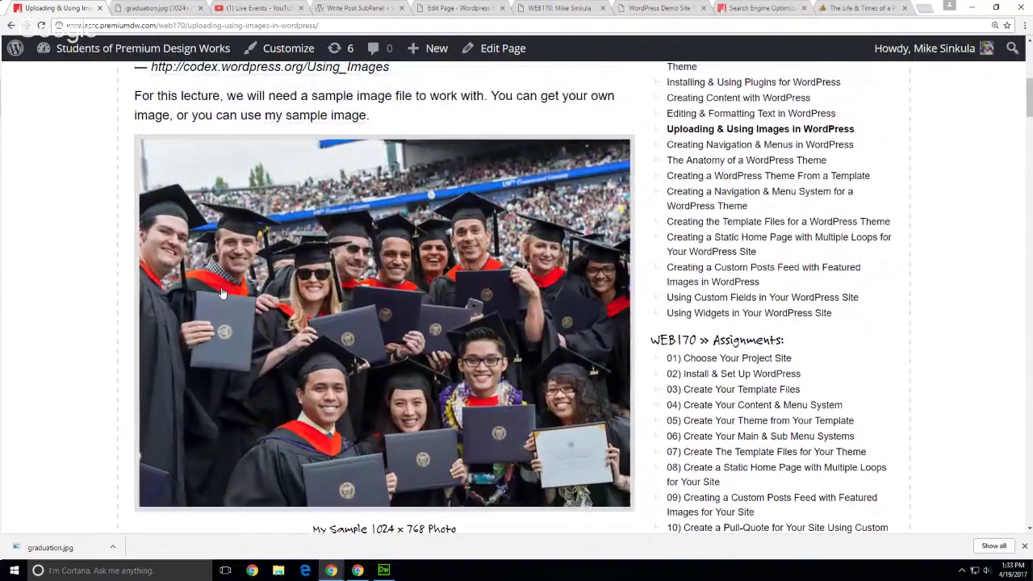
left_click(223, 293)
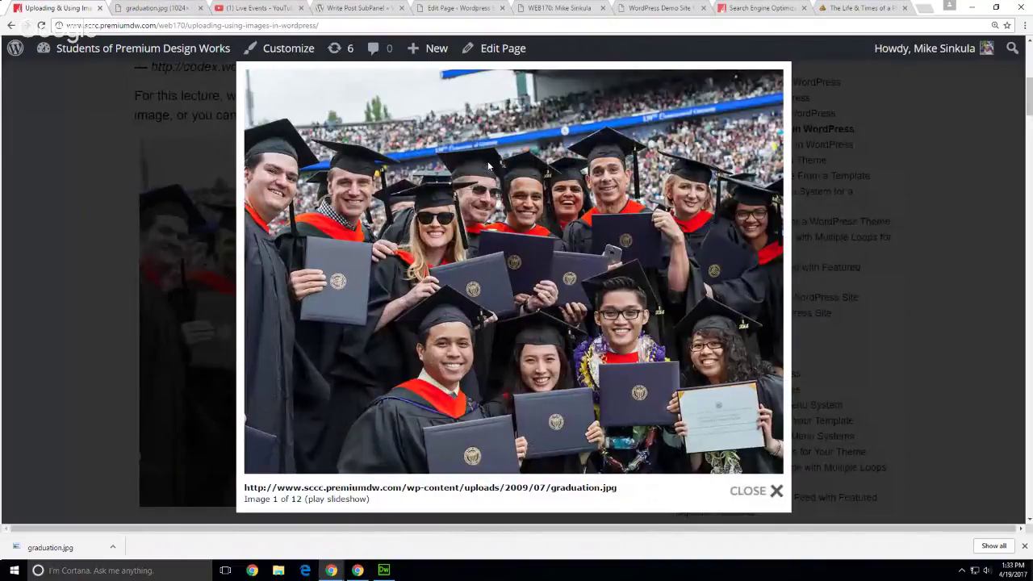
left_click(50, 217)
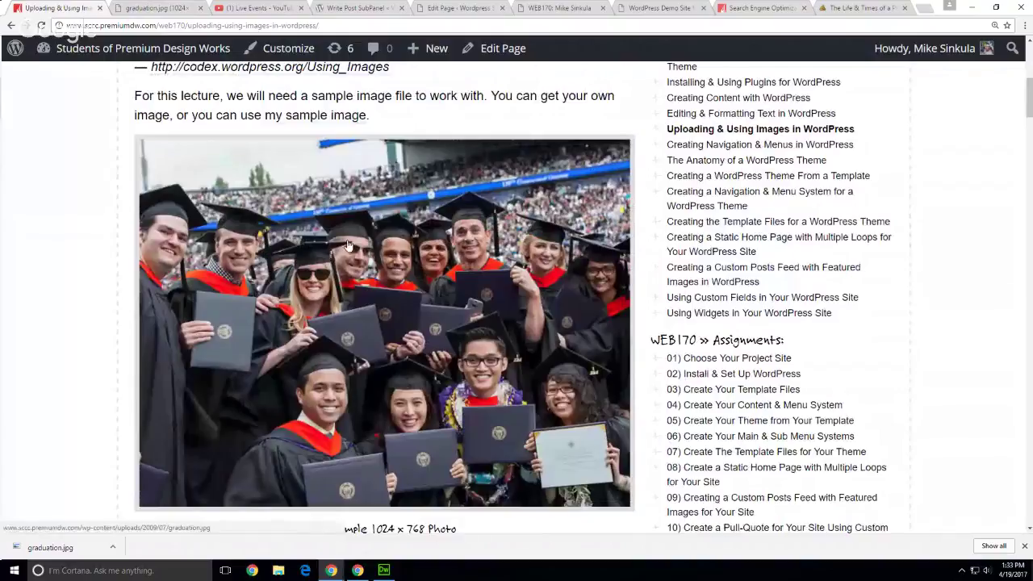
Step: Open the "Uploading & Using Images in WordPress" page for editing and examine its sample photo, download link and Featured Image setting
left_click(472, 50)
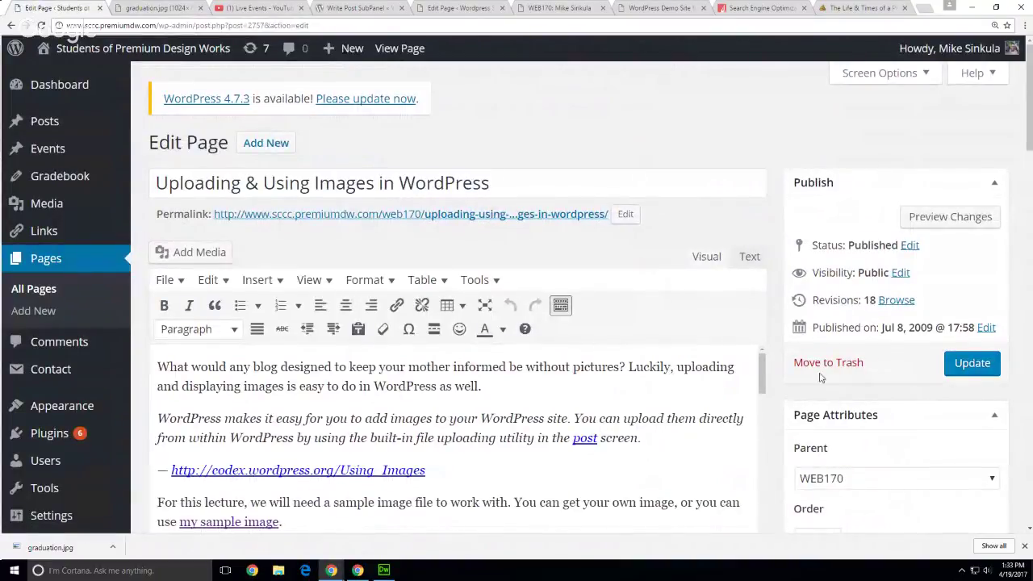
scroll(773, 365, "down", 2)
scroll(772, 365, "down", 4)
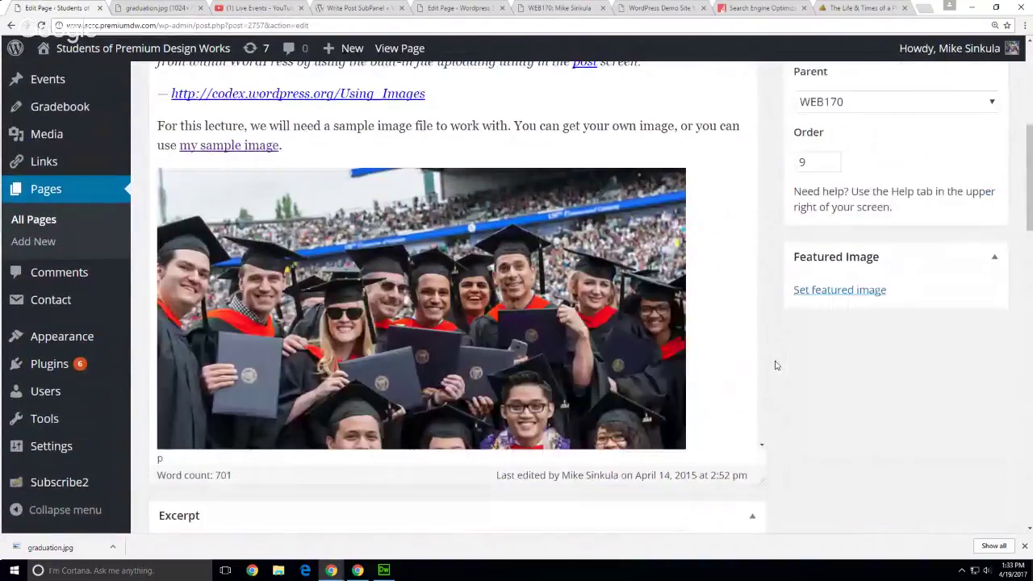
left_click_drag(760, 427, 760, 528)
scroll(573, 327, "up", 5)
scroll(573, 327, "down", 6)
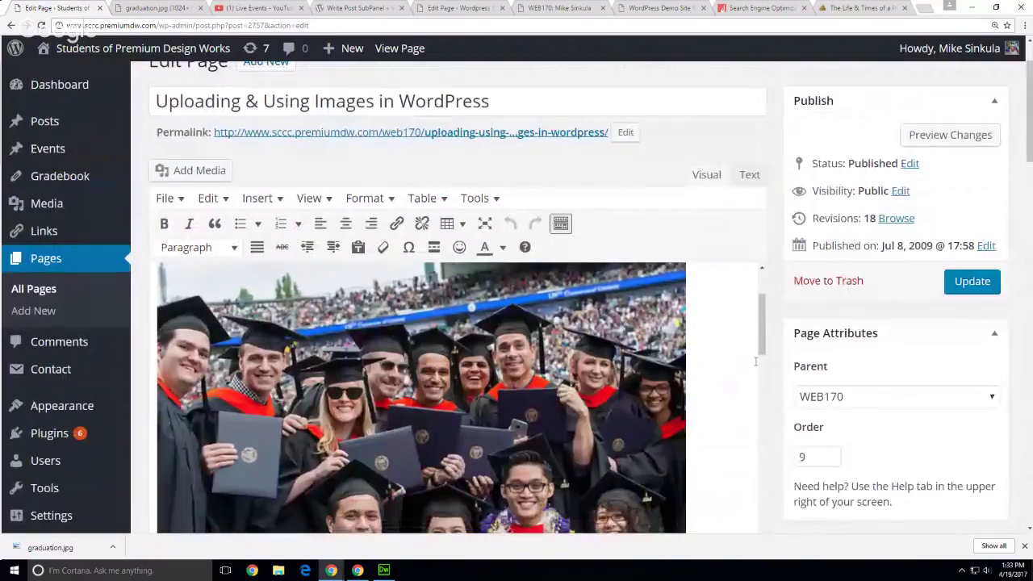
scroll(586, 294, "down", 2)
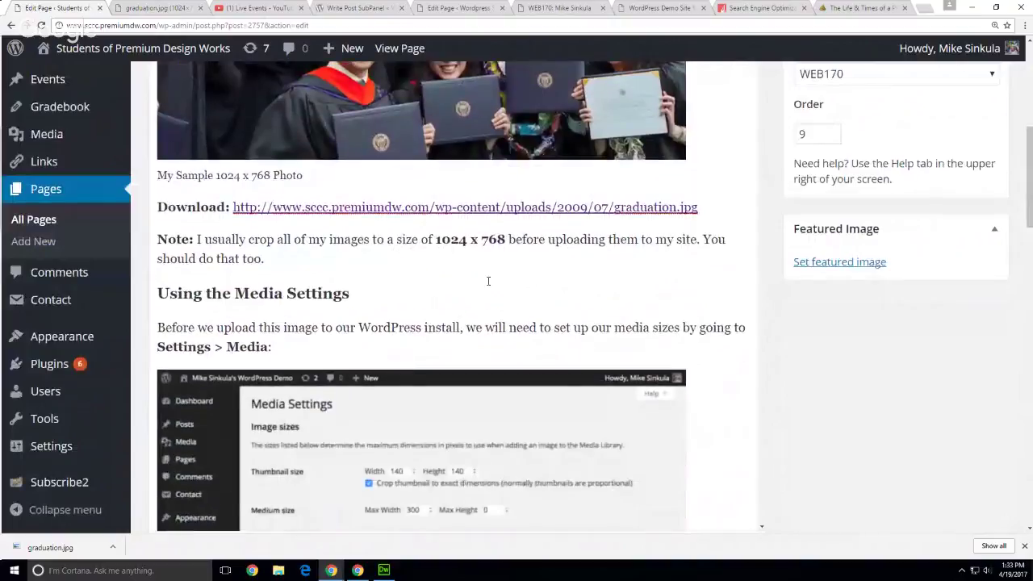
scroll(565, 283, "up", 2)
scroll(506, 259, "up", 4)
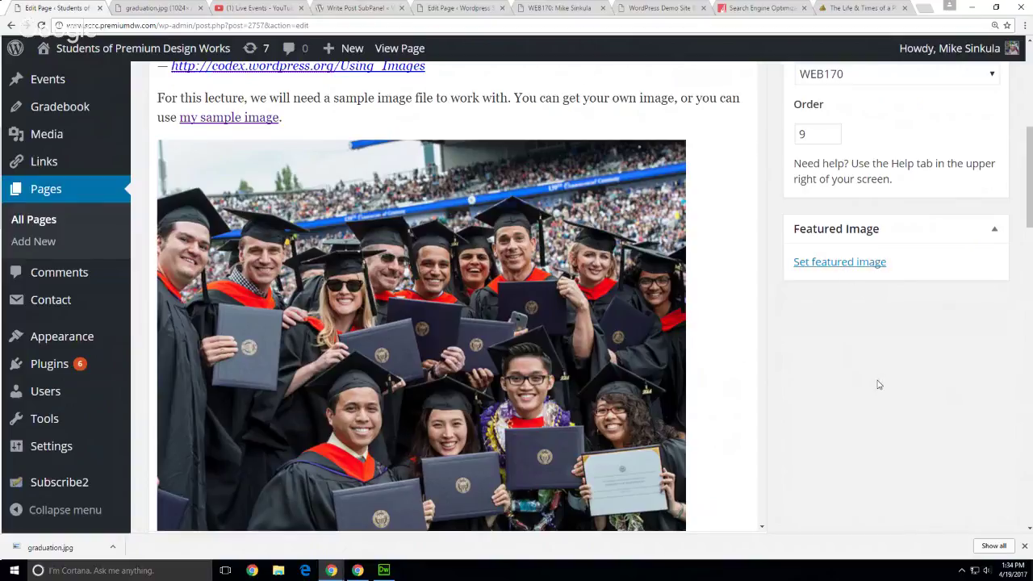
Step: Switch to the Premium Design Works SEO article and open the site's blog listing to examine the post thumbnails
left_click(731, 11)
scroll(162, 385, "up", 5)
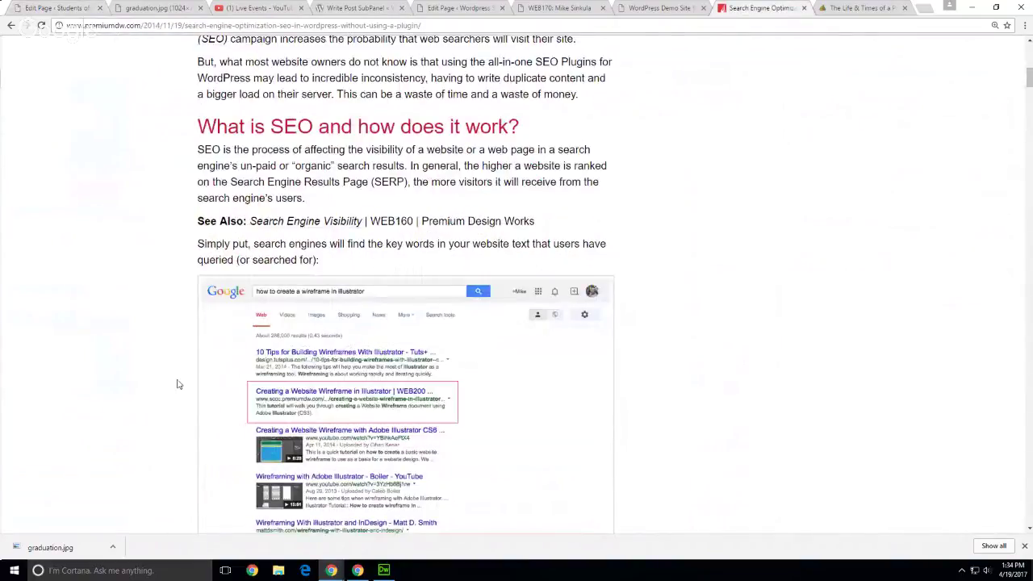
key("F5")
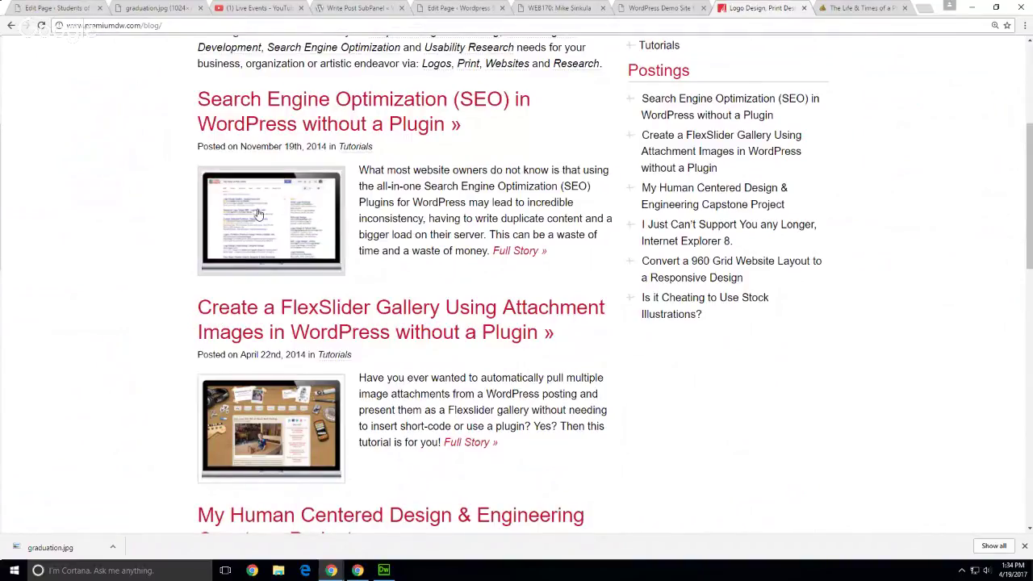
Step: View the WordPress demo site's blog listing, open the post "Mauris Placerat Eleifend Leo", and examine its featured image
left_click(650, 8)
scroll(134, 214, "down", 1)
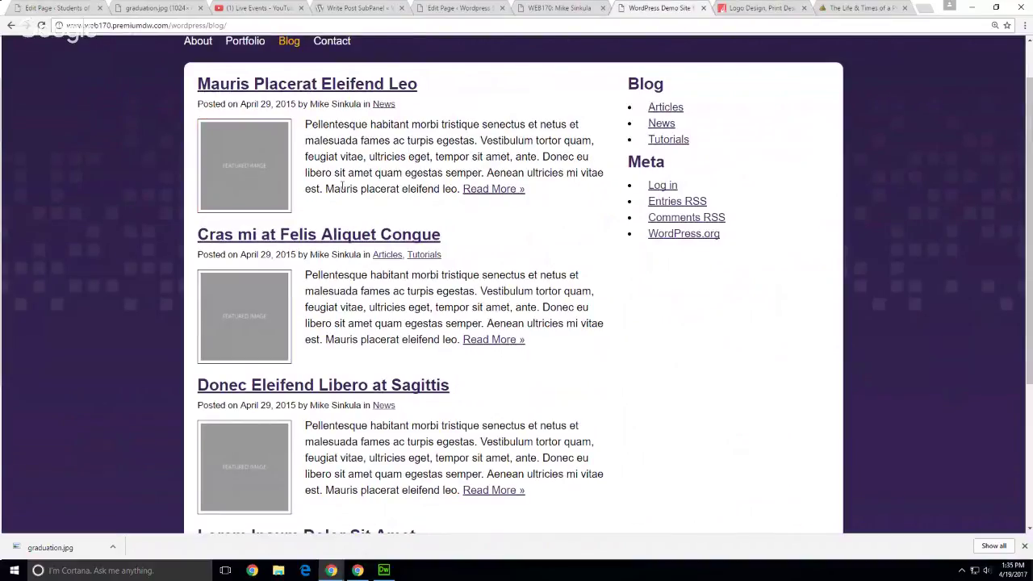
scroll(323, 144, "up", 1)
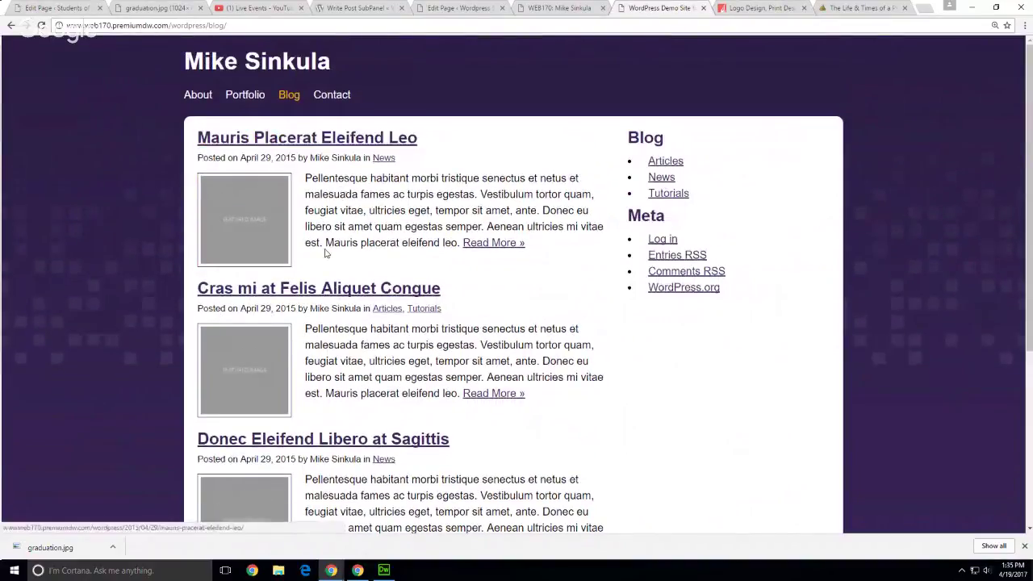
left_click(329, 139)
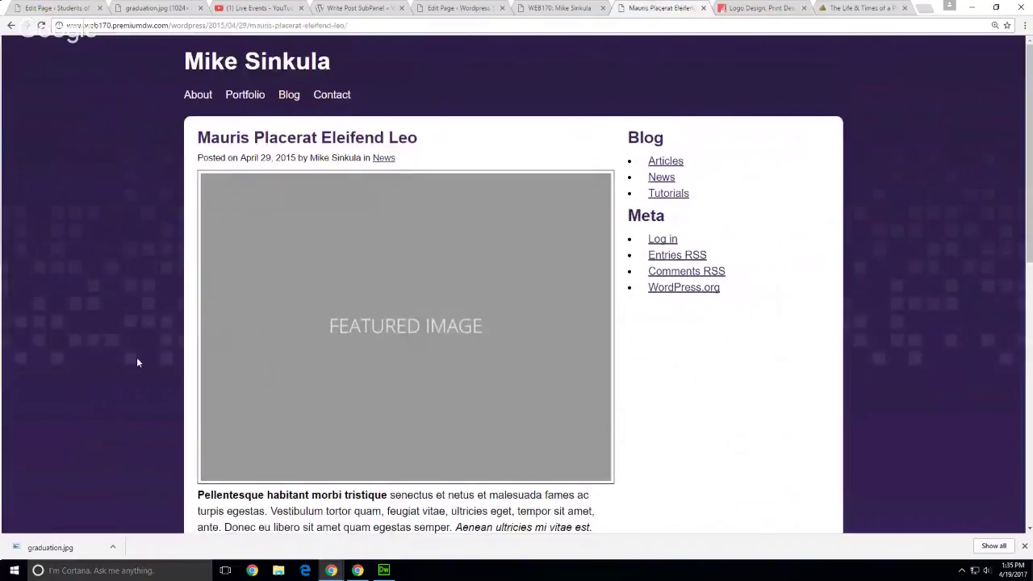
scroll(96, 379, "down", 3)
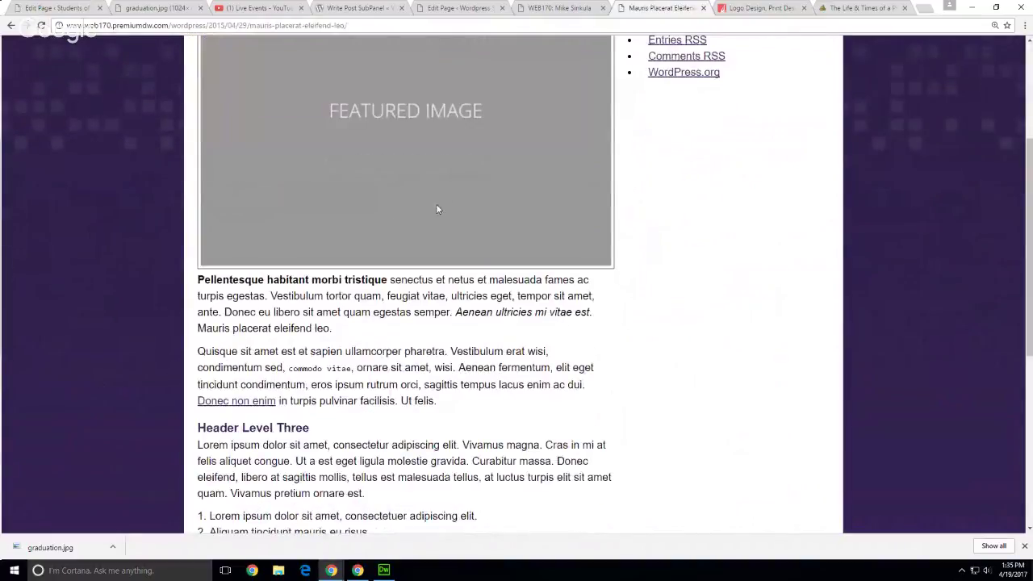
scroll(437, 209, "up", 3)
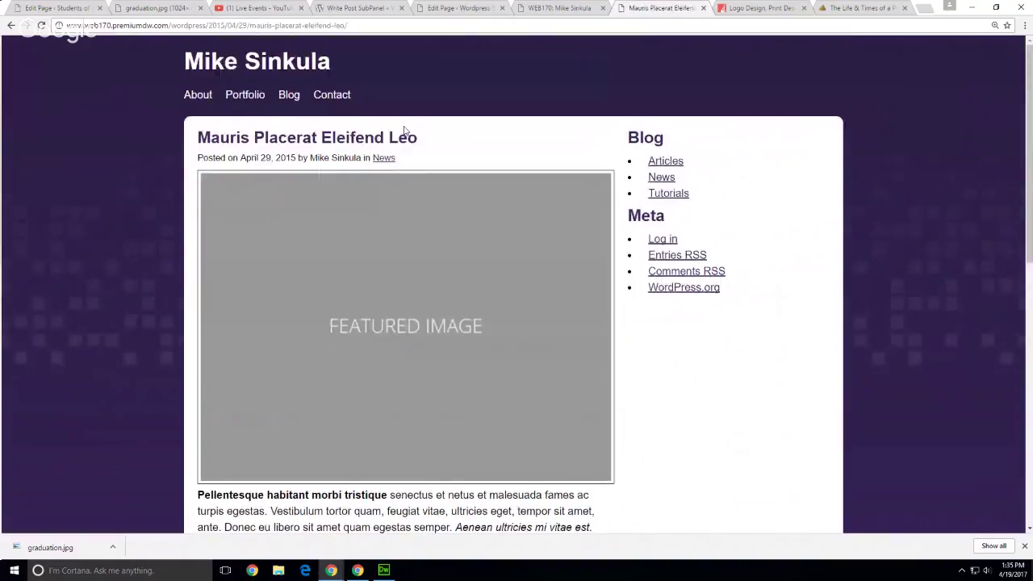
Step: Log in to the WordPress demo site from the post's footer link, entering the account username and password
scroll(399, 167, "down", 8)
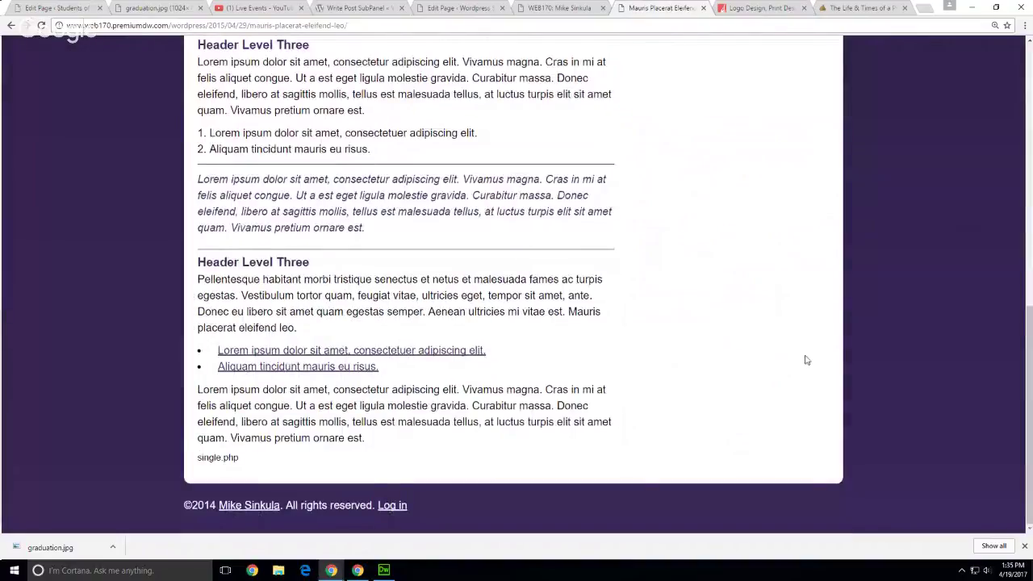
left_click(392, 507)
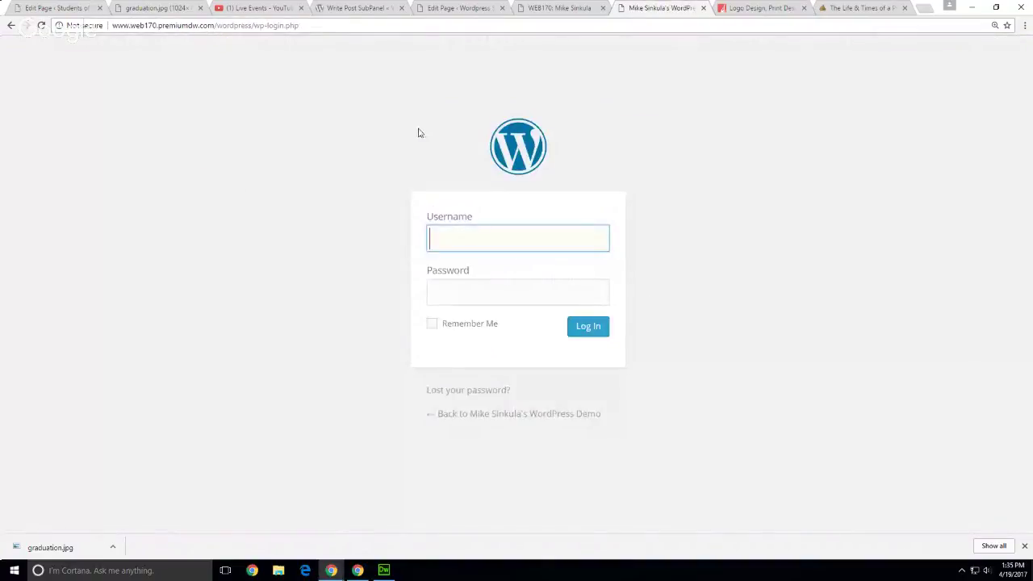
type("msinkula")
key("Tab")
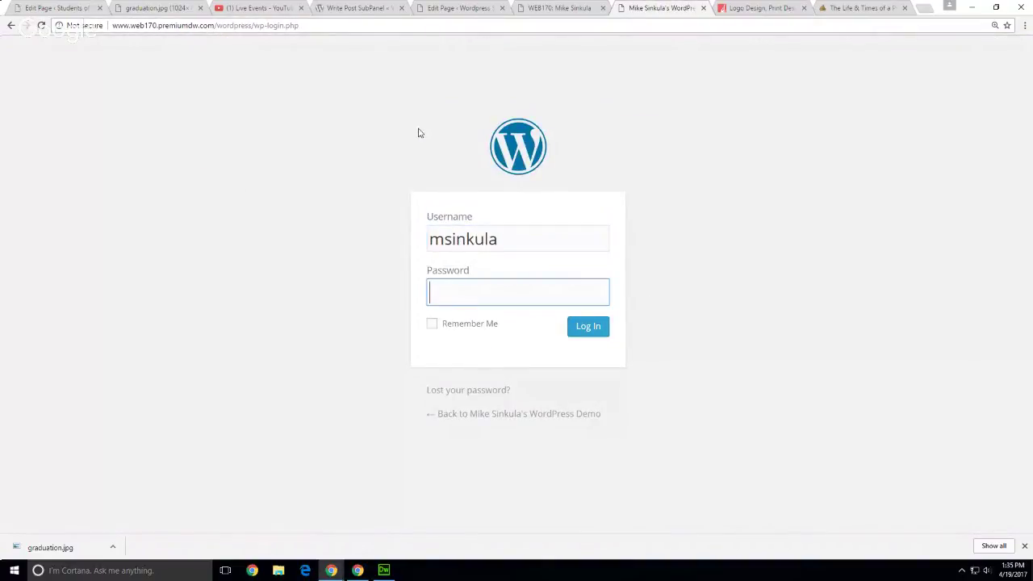
type("•••••••••")
left_click(588, 326)
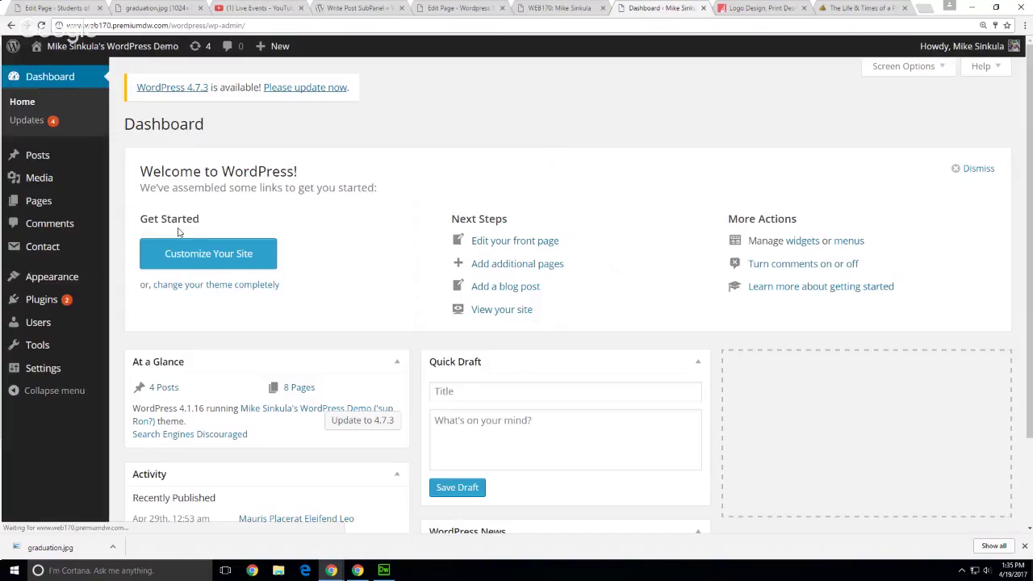
Step: Return to the post "Mauris Placerat Eleifend Leo" and open it for editing
right_click(10, 25)
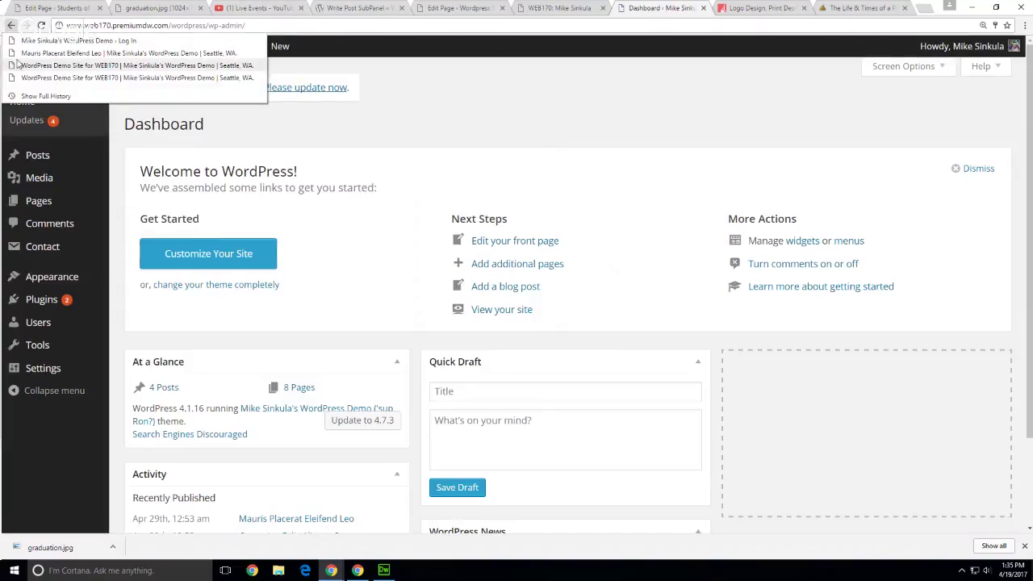
left_click(24, 53)
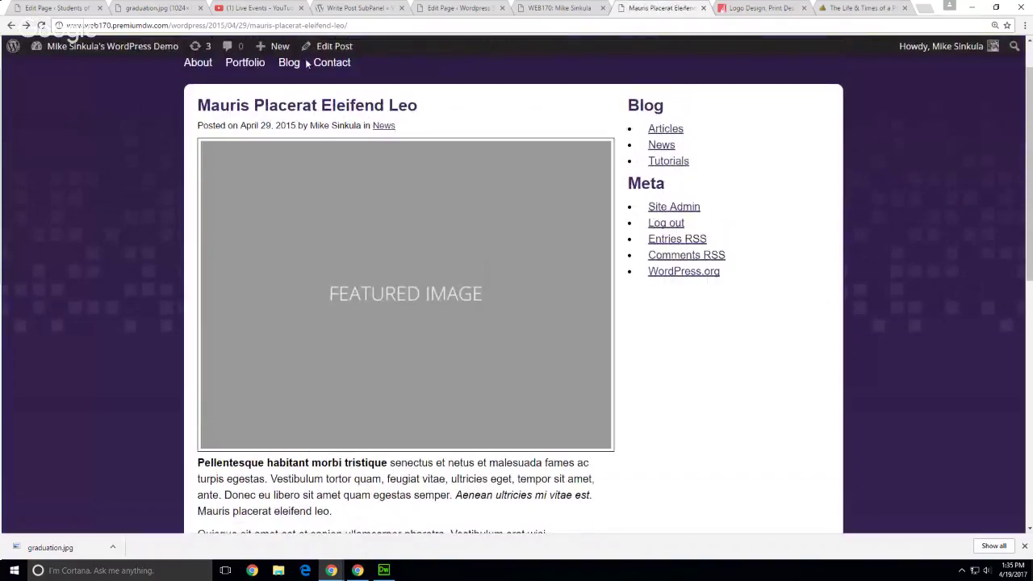
left_click(328, 46)
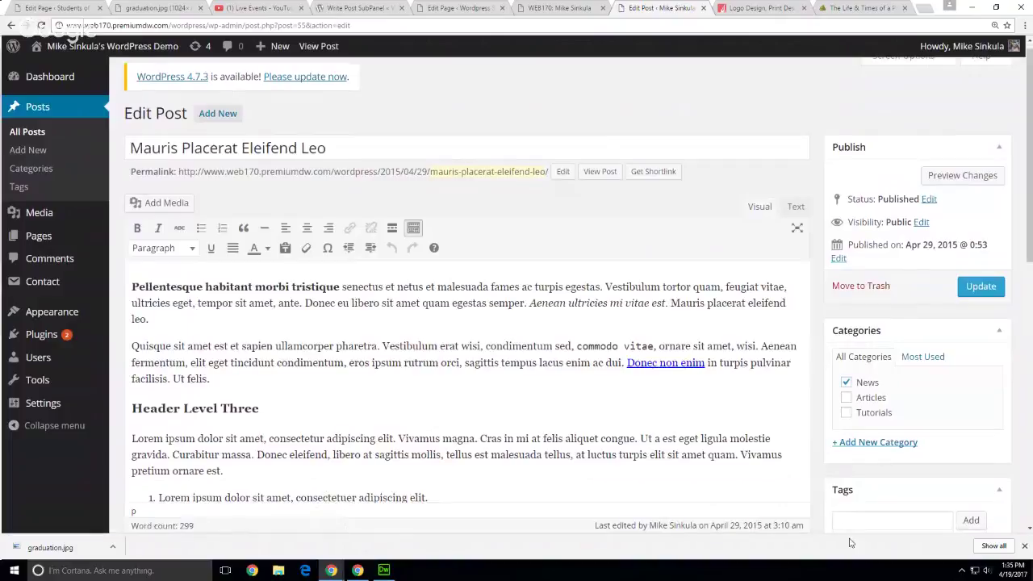
Step: Examine the post's body text and Featured Image setting in the editor, and view the published post for comparison
scroll(828, 412, "down", 4)
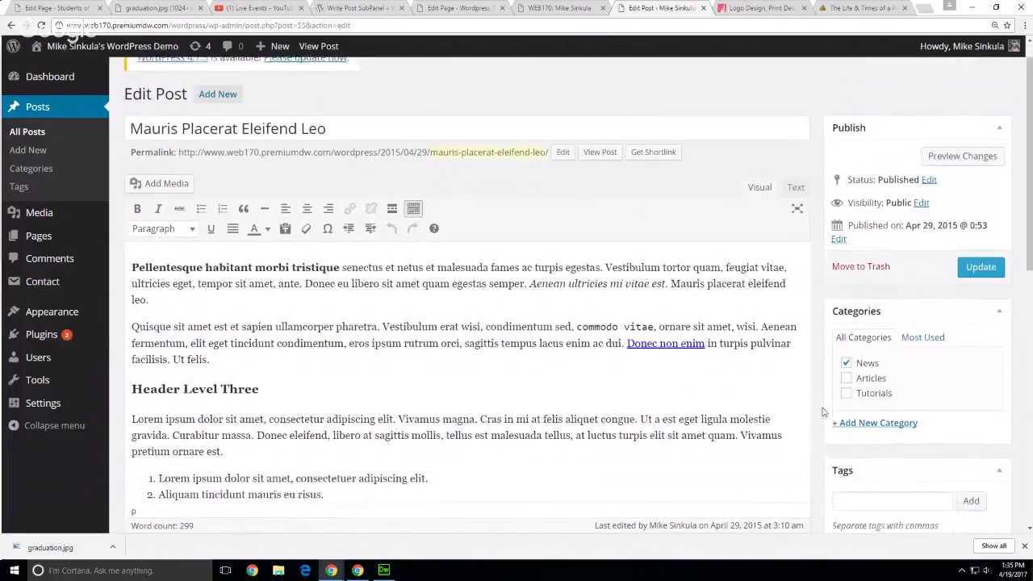
scroll(822, 412, "down", 1)
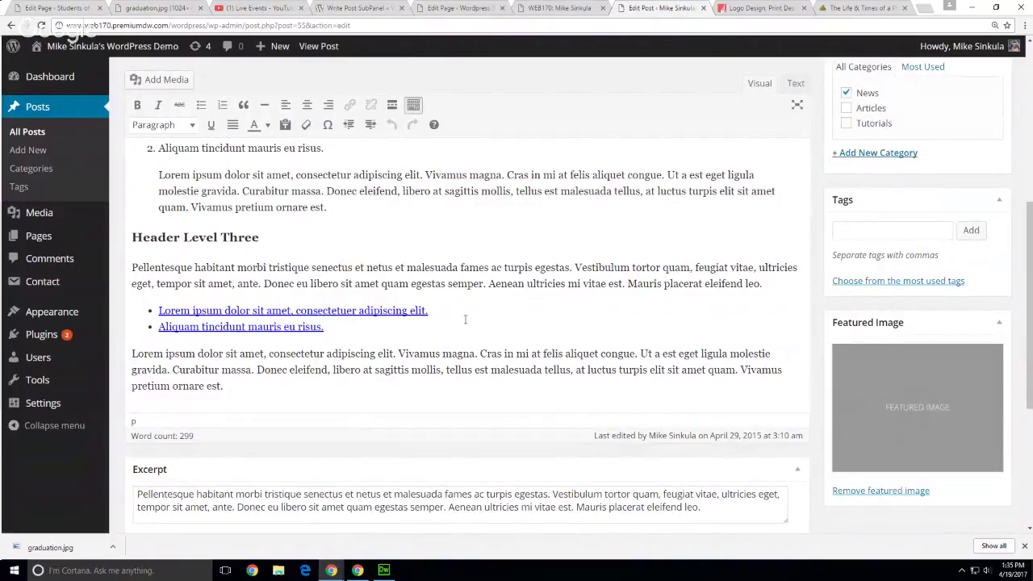
scroll(464, 319, "up", 3)
scroll(464, 319, "up", 2)
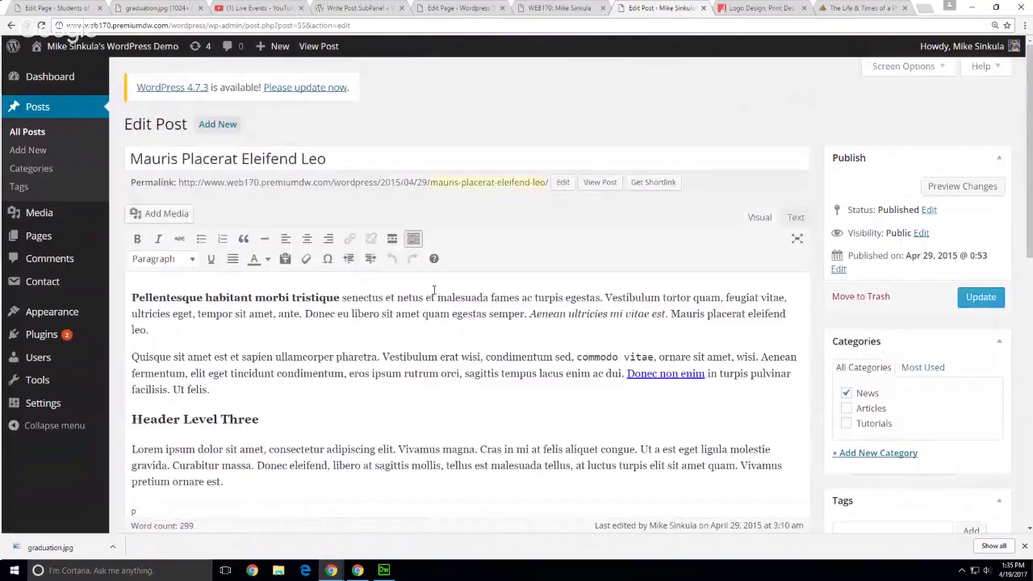
left_click(136, 297)
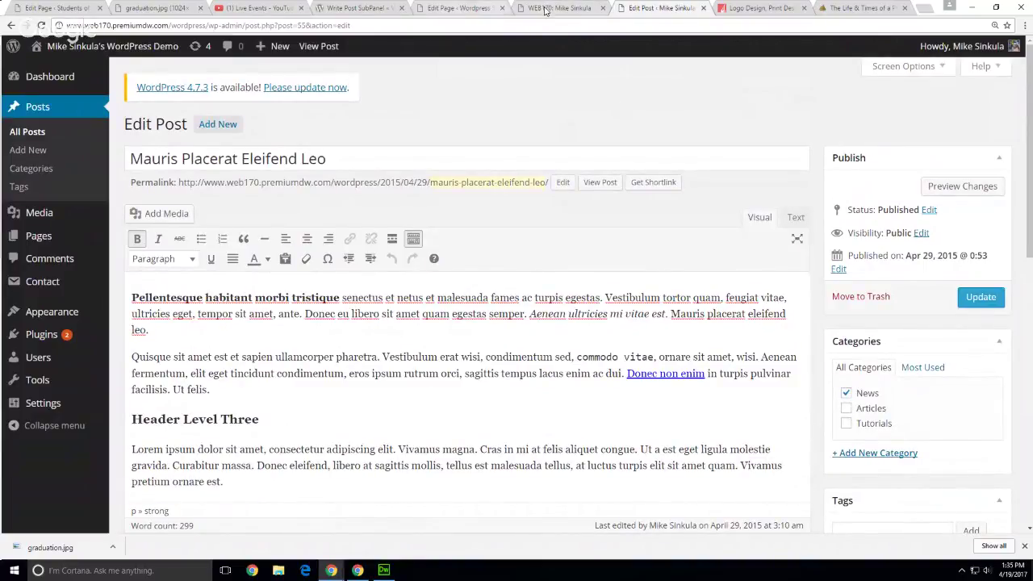
left_click(338, 51)
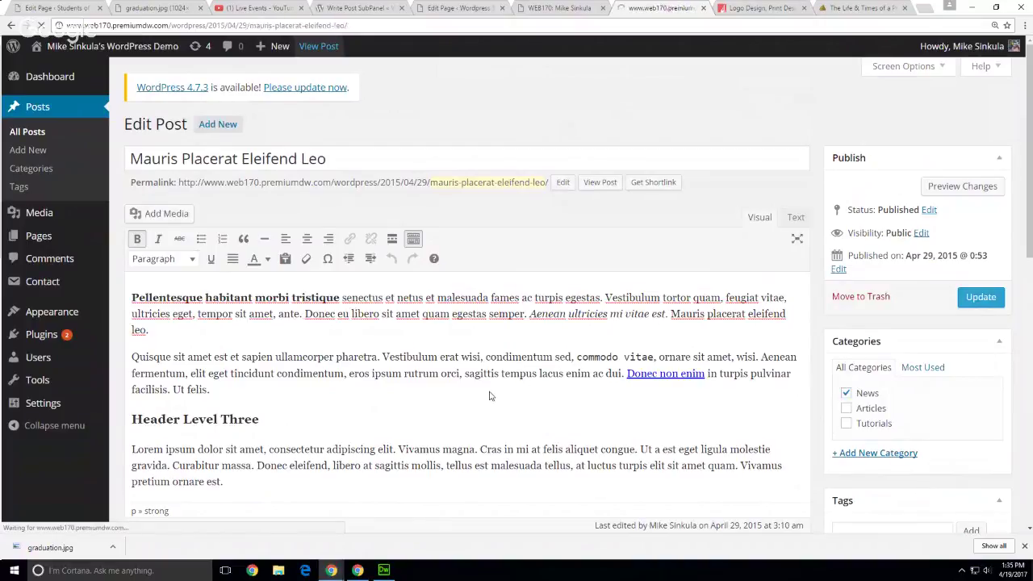
scroll(97, 300, "down", 3)
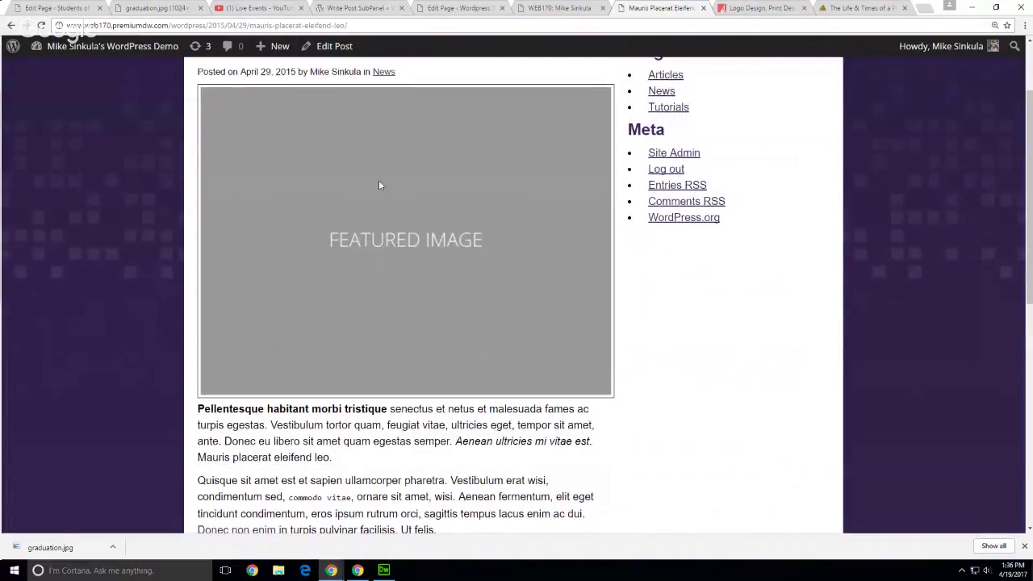
Step: Switch to the Premium Design Works blog listing and open the article "Search Engine Optimization (SEO) in WordPress without a Plugin"
left_click(741, 9)
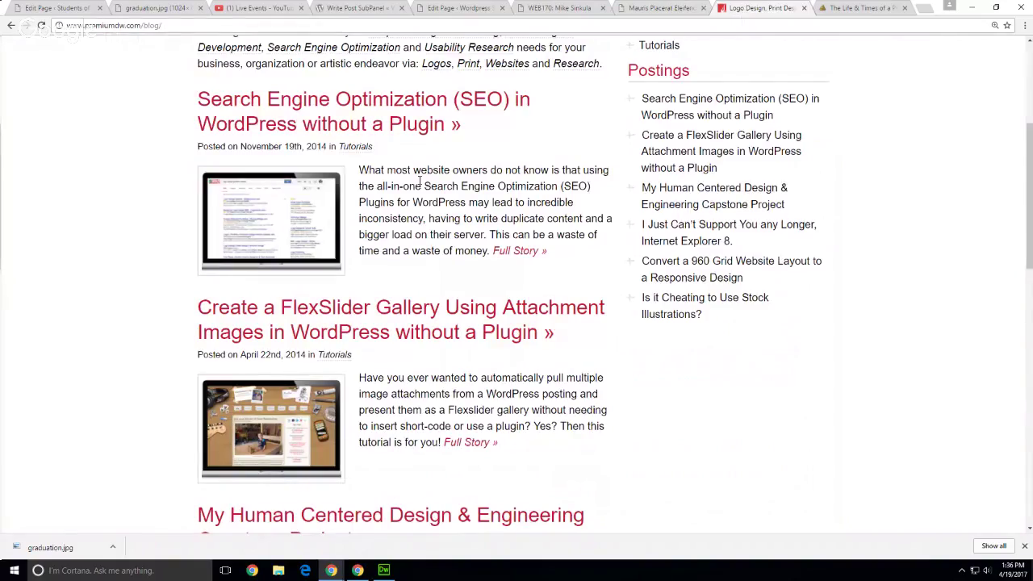
scroll(43, 266, "up", 4)
scroll(45, 267, "down", 2)
scroll(44, 266, "down", 1)
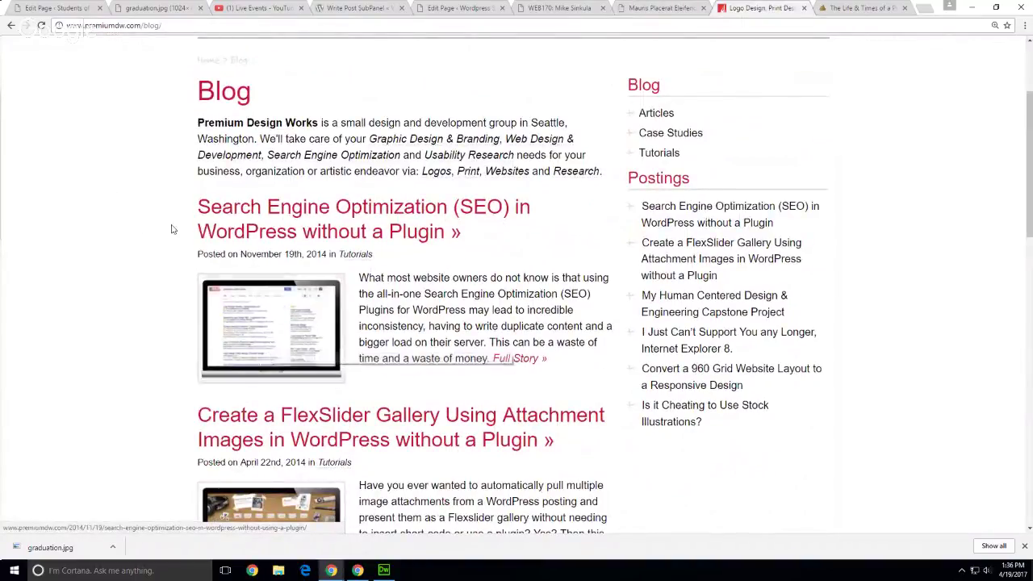
left_click(297, 234)
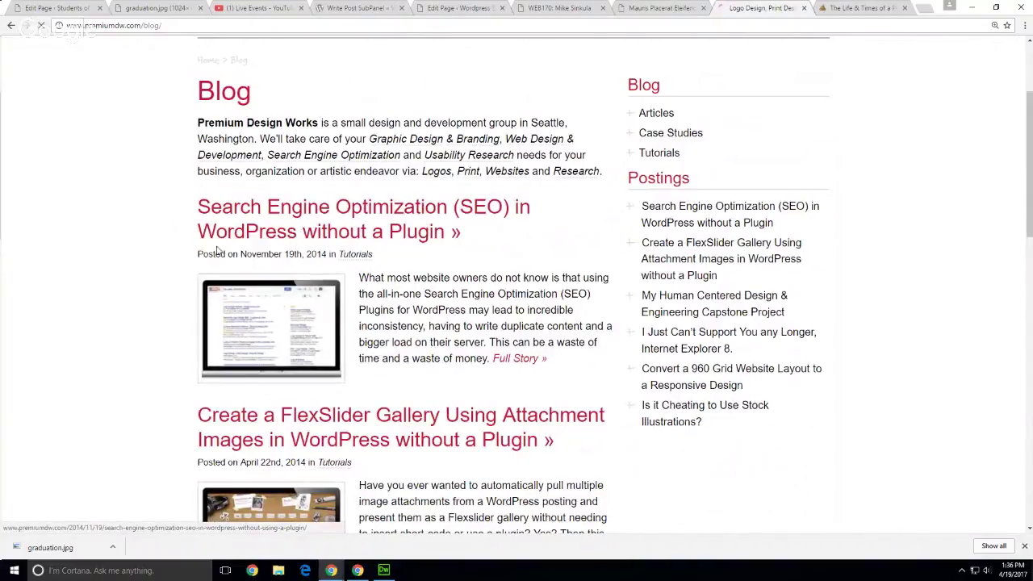
Step: Examine the SEO article's lead image and the screenshots placed within its body text, and return to the article's beginning
scroll(51, 327, "down", 3)
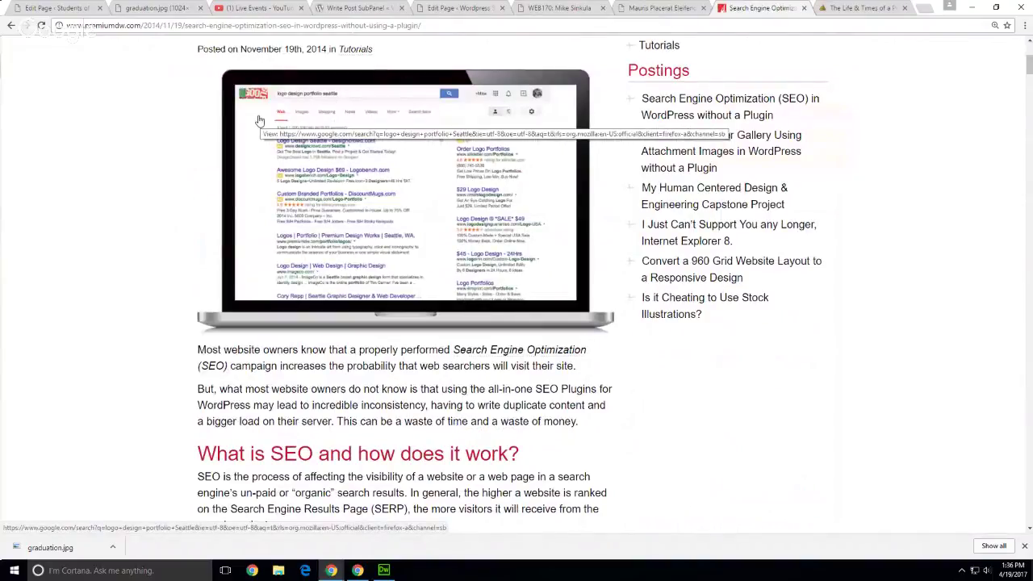
scroll(132, 239, "down", 5)
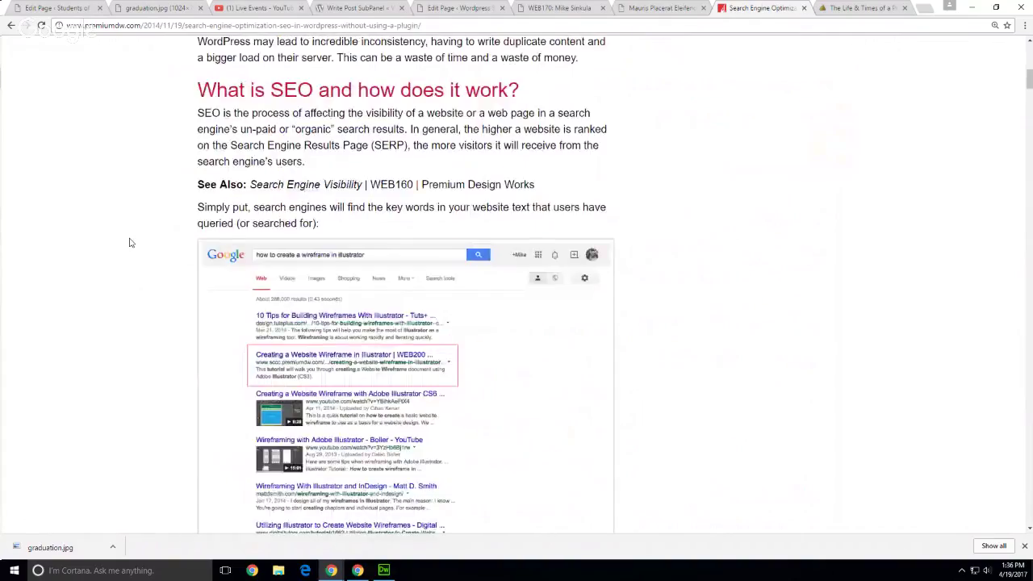
scroll(131, 240, "down", 2)
scroll(200, 386, "down", 2)
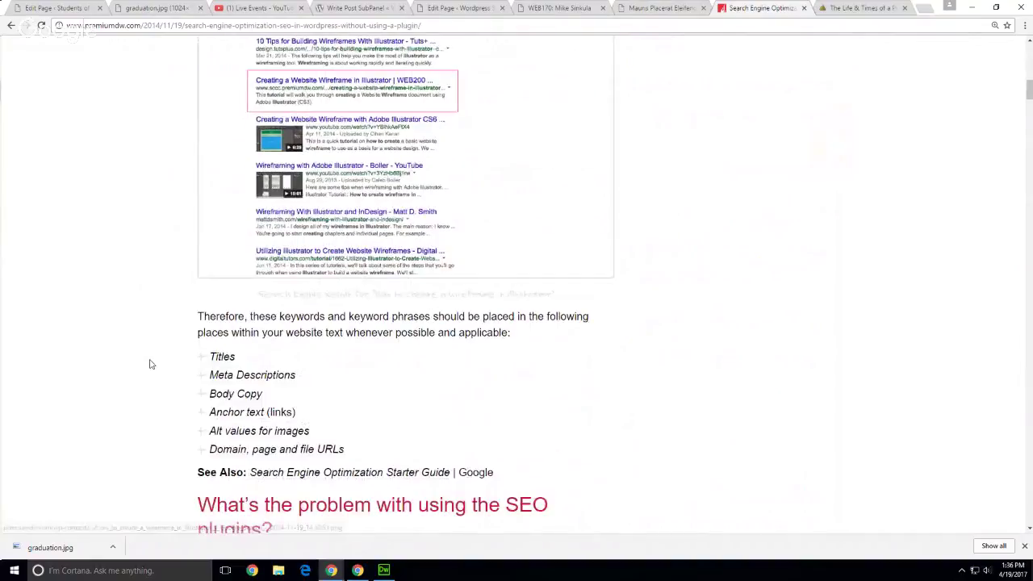
scroll(149, 364, "down", 5)
scroll(94, 314, "down", 4)
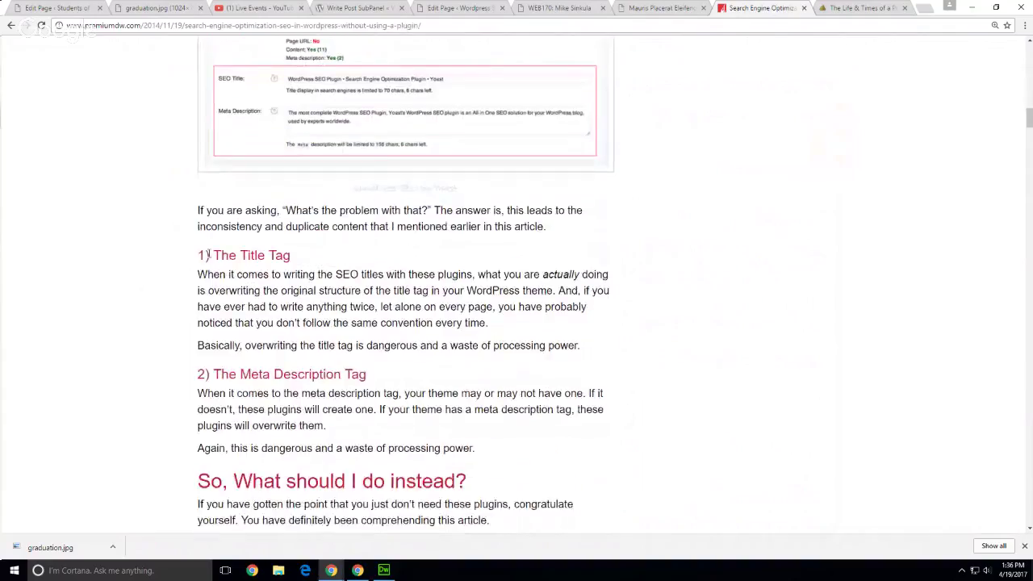
scroll(208, 255, "up", 4)
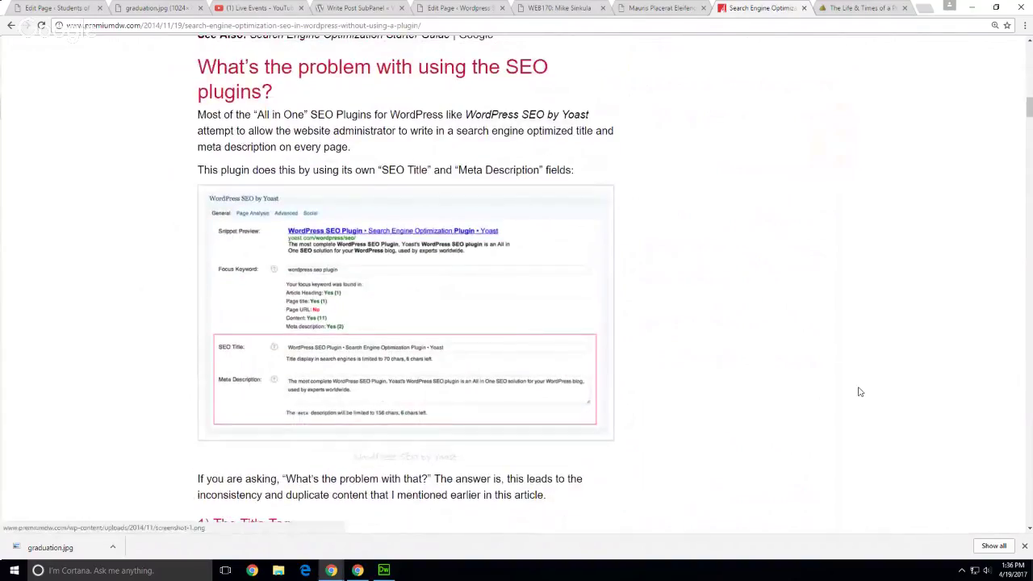
scroll(821, 396, "up", 10)
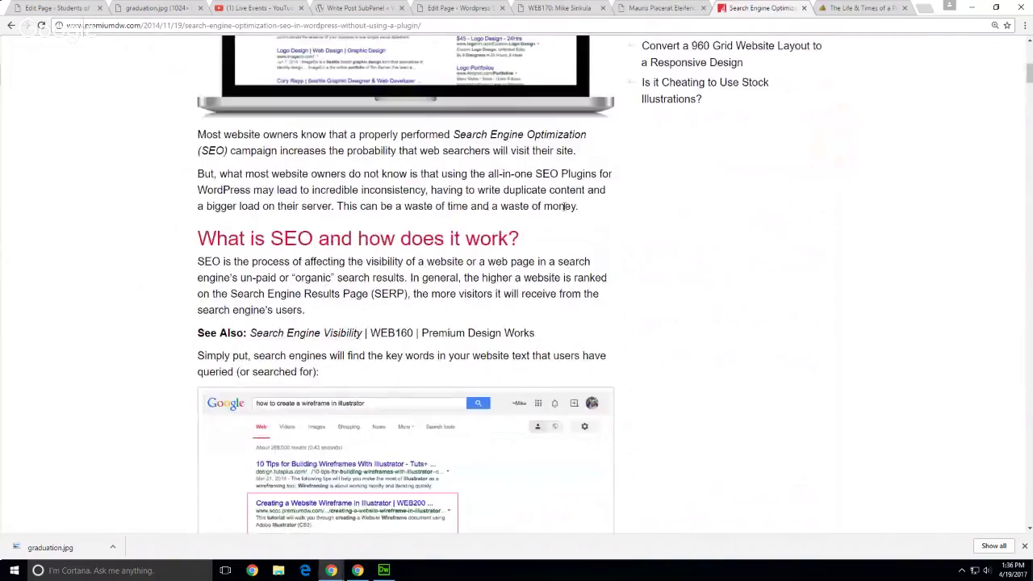
scroll(565, 206, "up", 6)
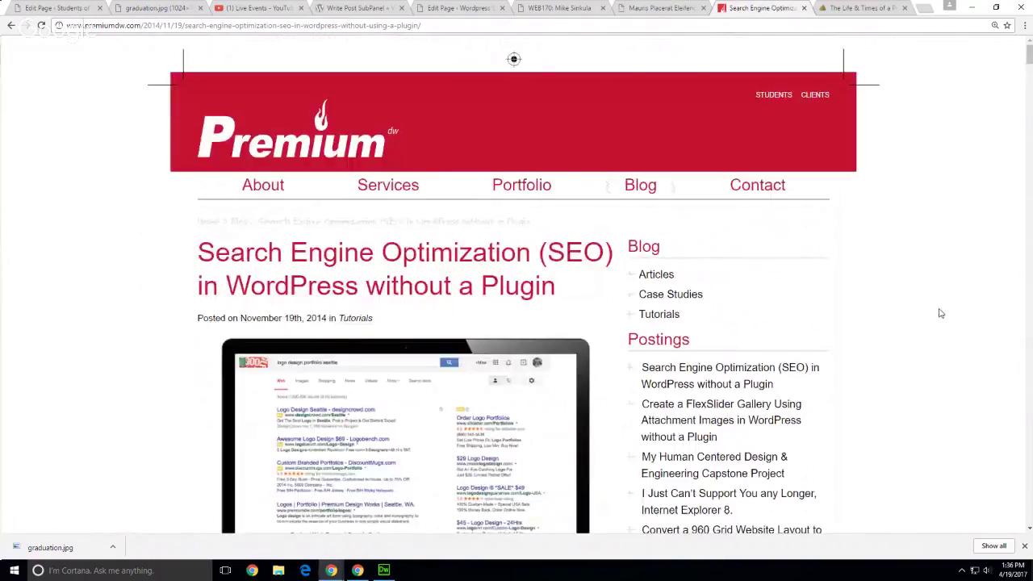
Step: Log in to the Premium Design Works WordPress site from the post's footer link with the account username and password
scroll(941, 314, "down", 20)
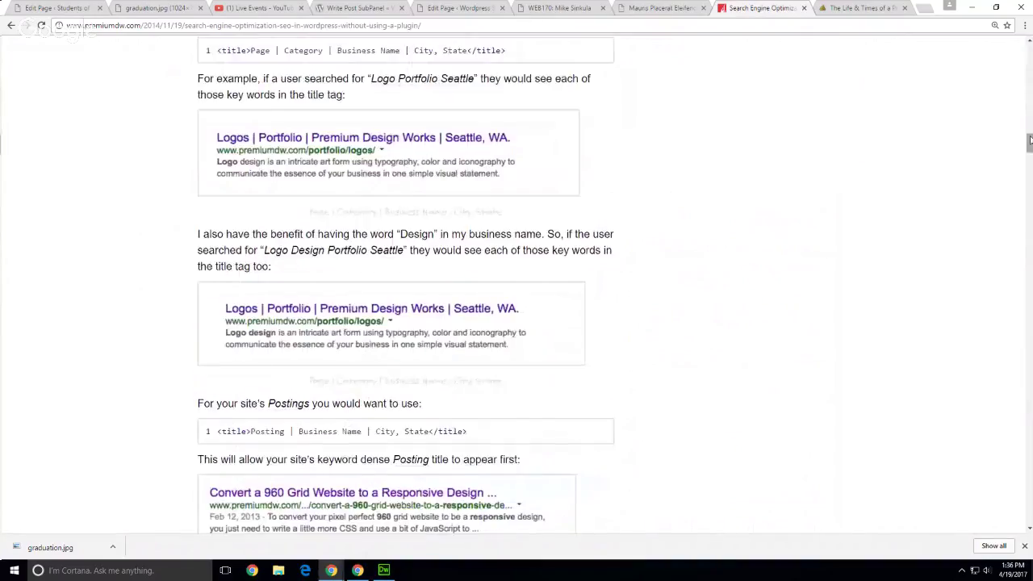
left_click_drag(1029, 140, 1029, 517)
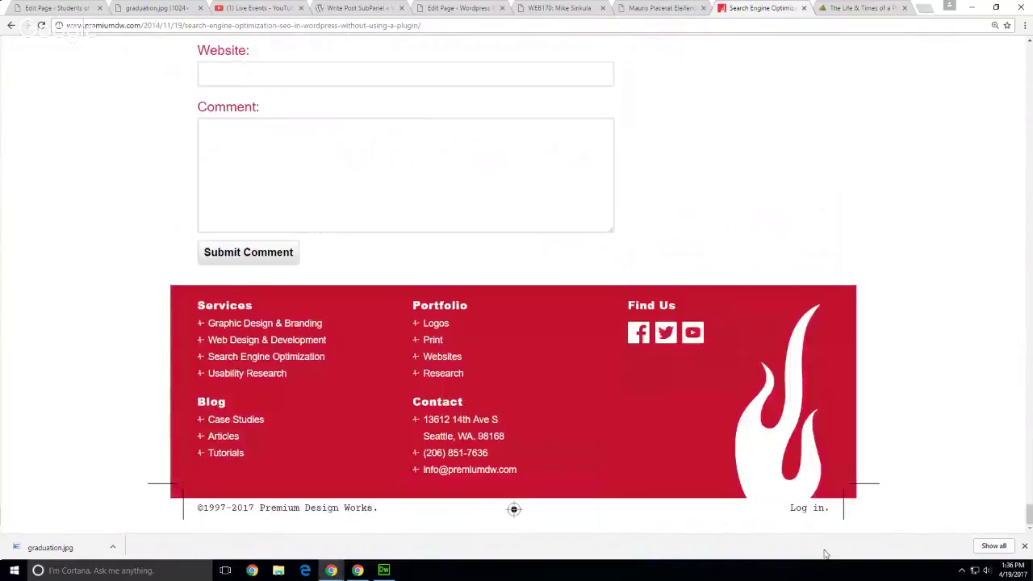
left_click(803, 511)
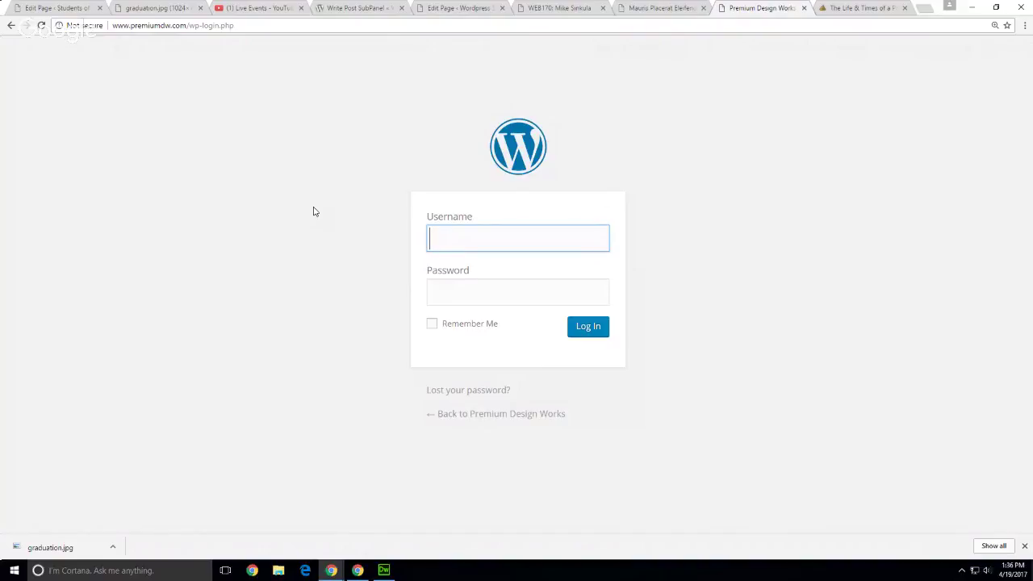
type("msinkula")
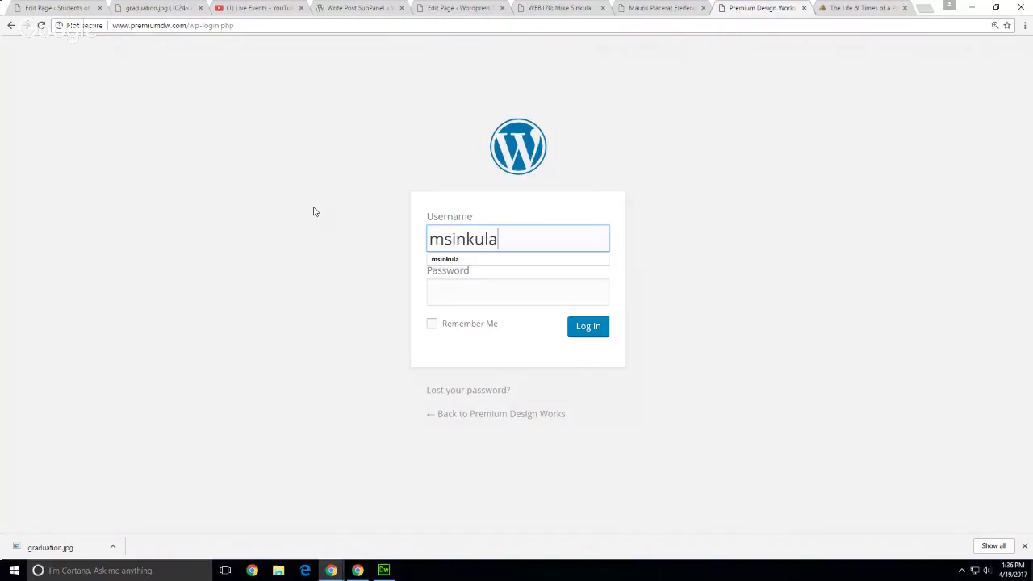
key("Tab")
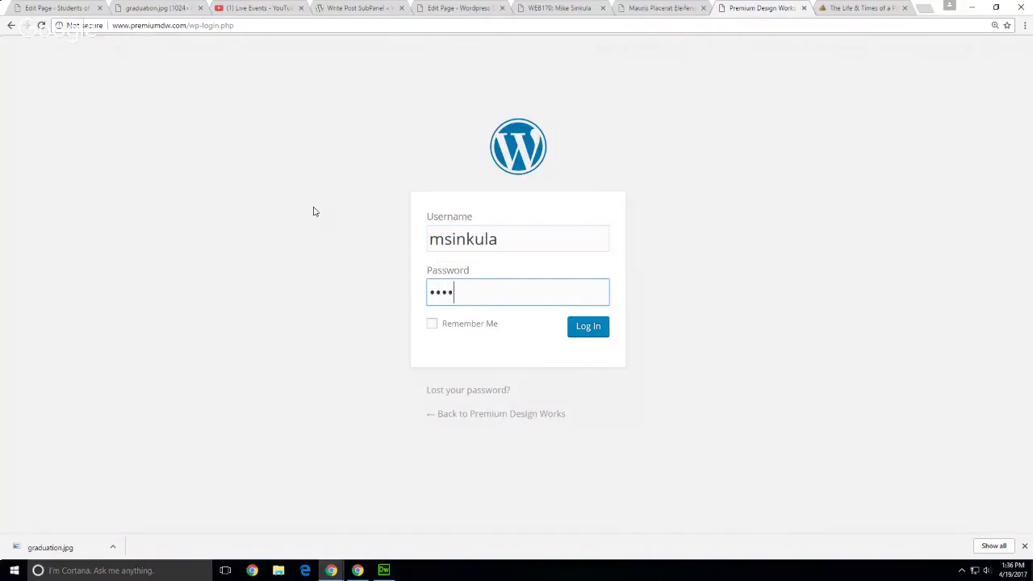
type("••••••••")
left_click(600, 328)
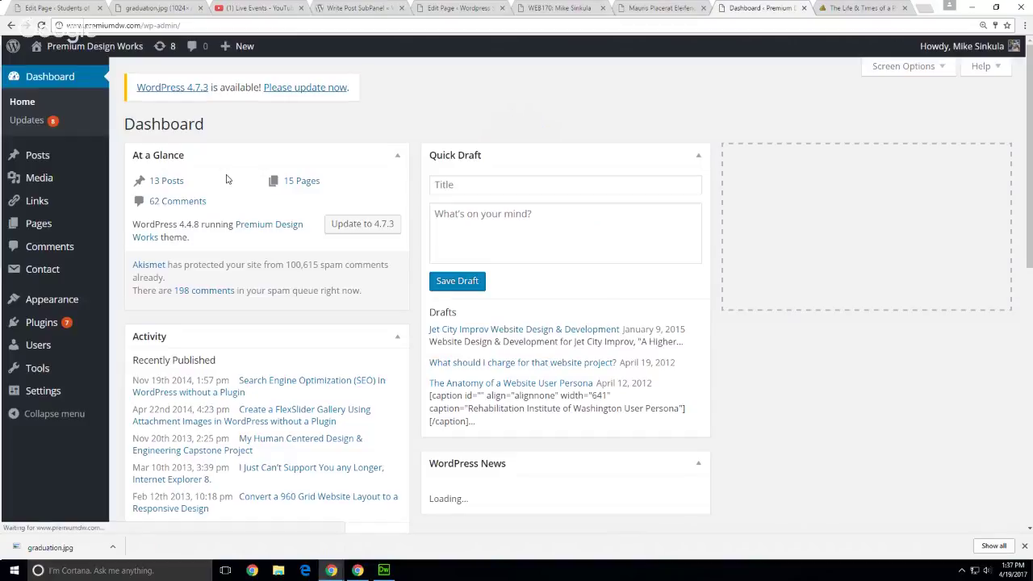
Step: Return to the post "Search Engine Optimization (SEO) in WordPress without a Plugin", reload it and open it for editing
right_click(11, 27)
left_click(19, 53)
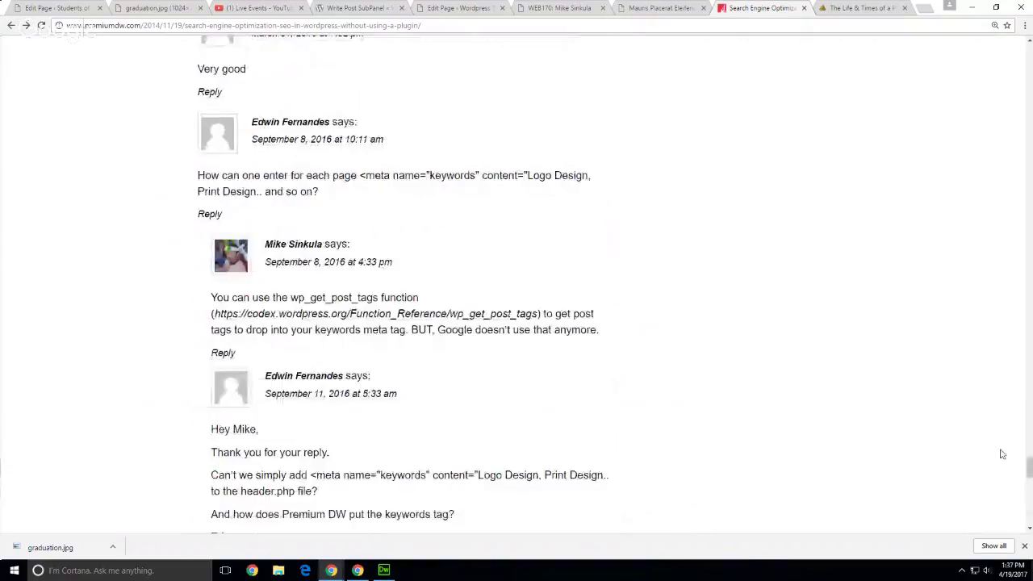
left_click_drag(1029, 468, 1029, 48)
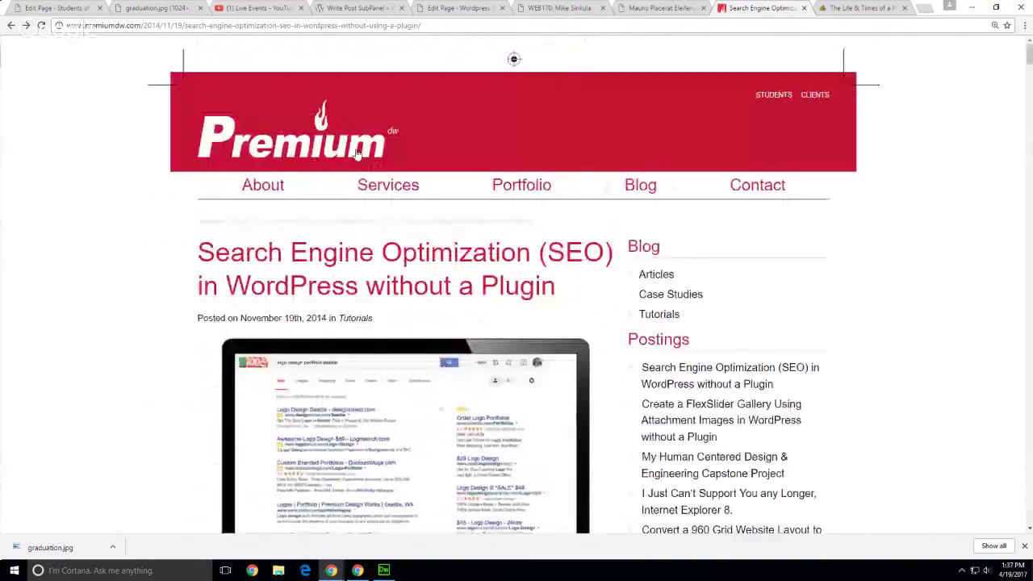
left_click(42, 25)
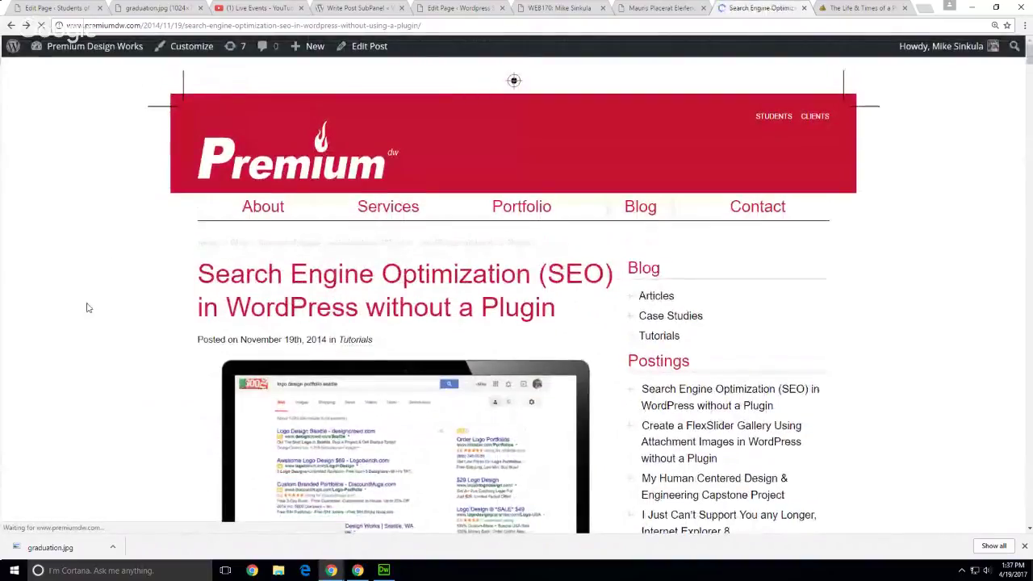
left_click(346, 48)
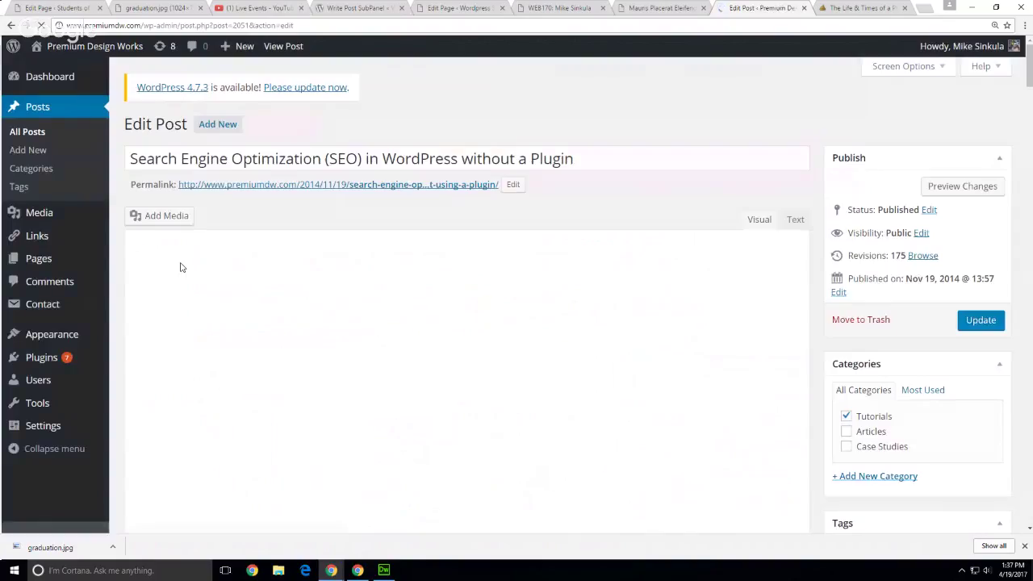
Step: Examine the SEO post's body text, in-content images, excerpt, media option and featured image in the post editor
left_click_drag(176, 308, 165, 293)
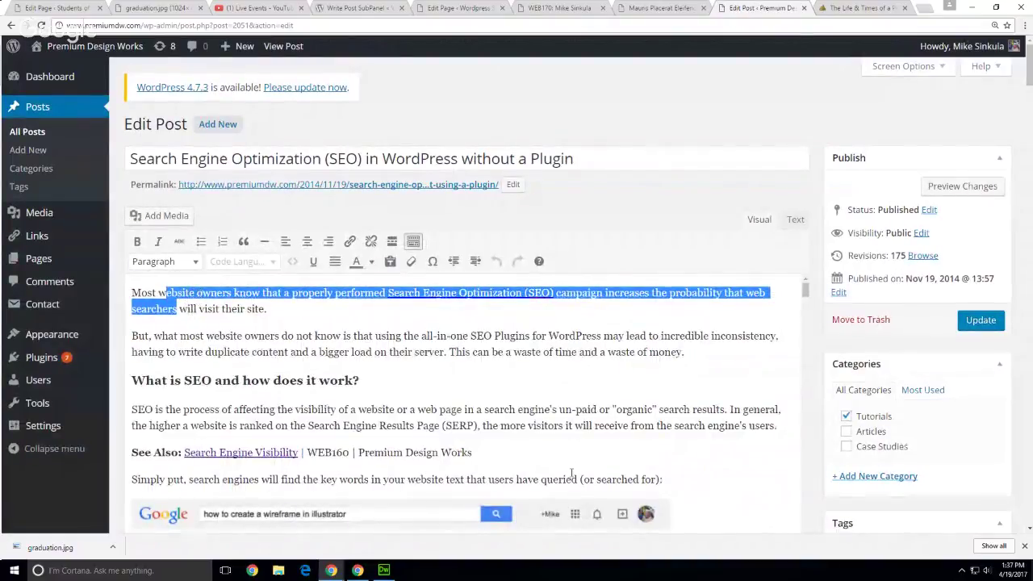
scroll(684, 466, "down", 5)
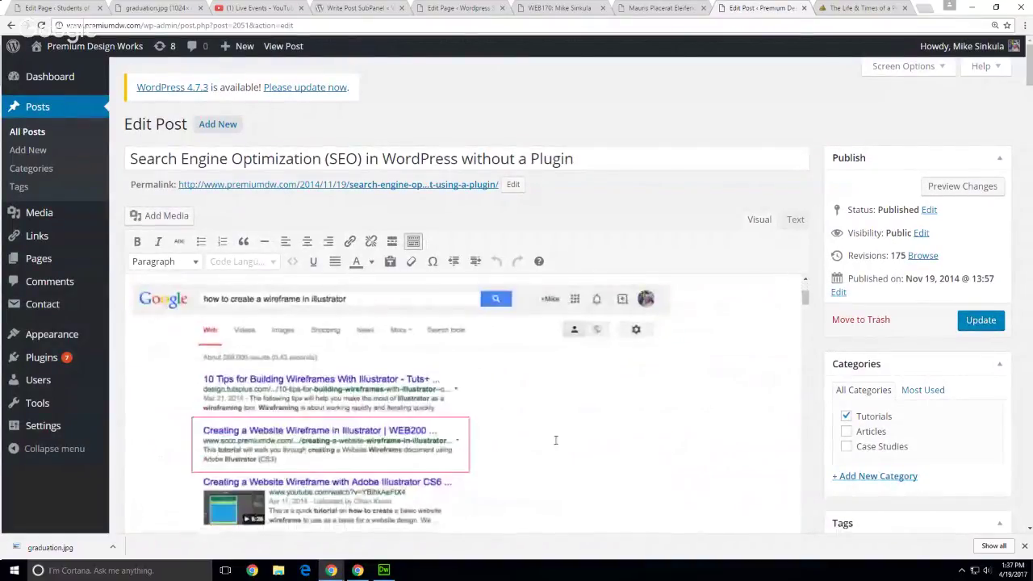
left_click(544, 399)
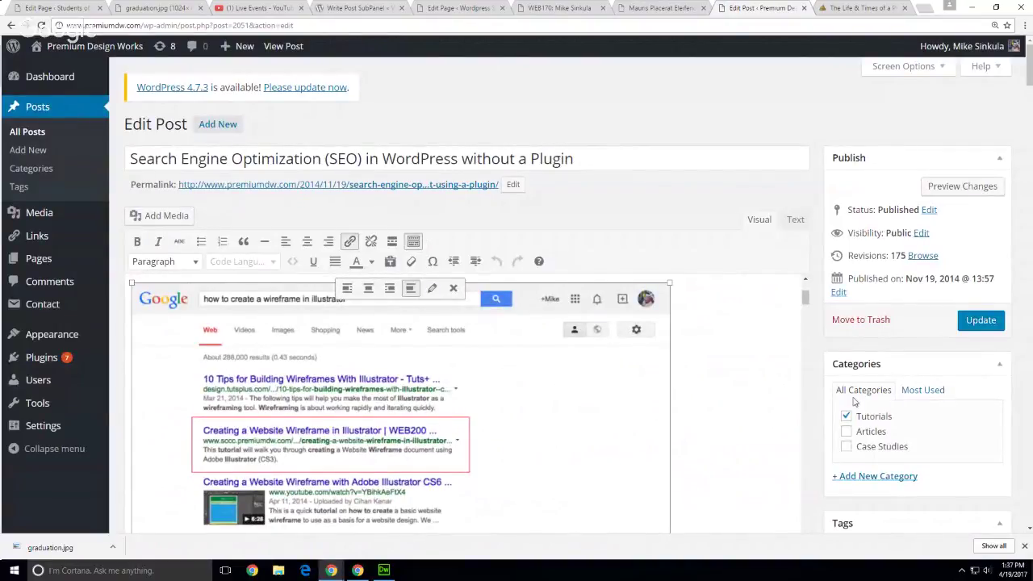
scroll(855, 402, "down", 5)
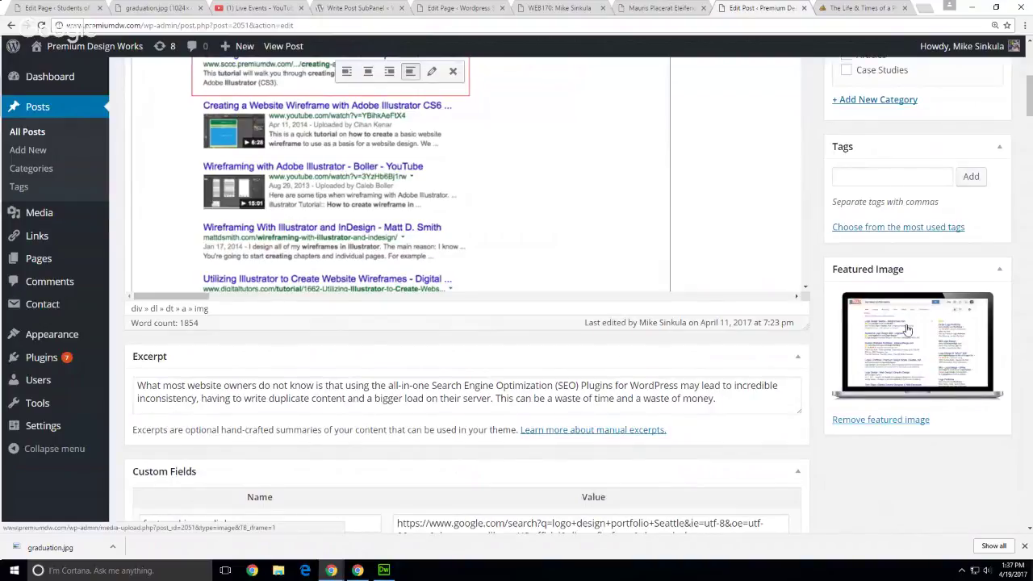
scroll(401, 245, "up", 1)
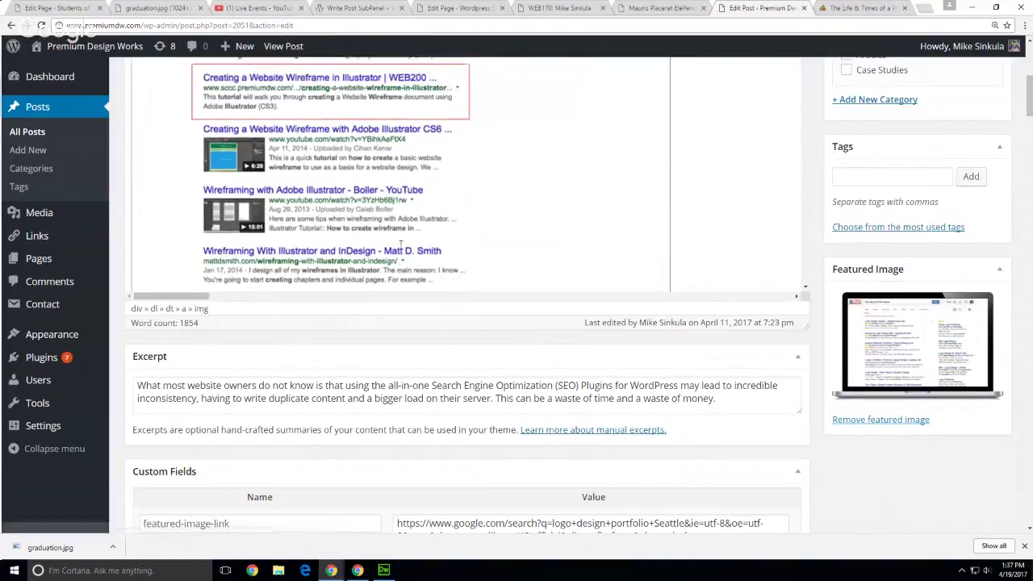
scroll(400, 245, "up", 8)
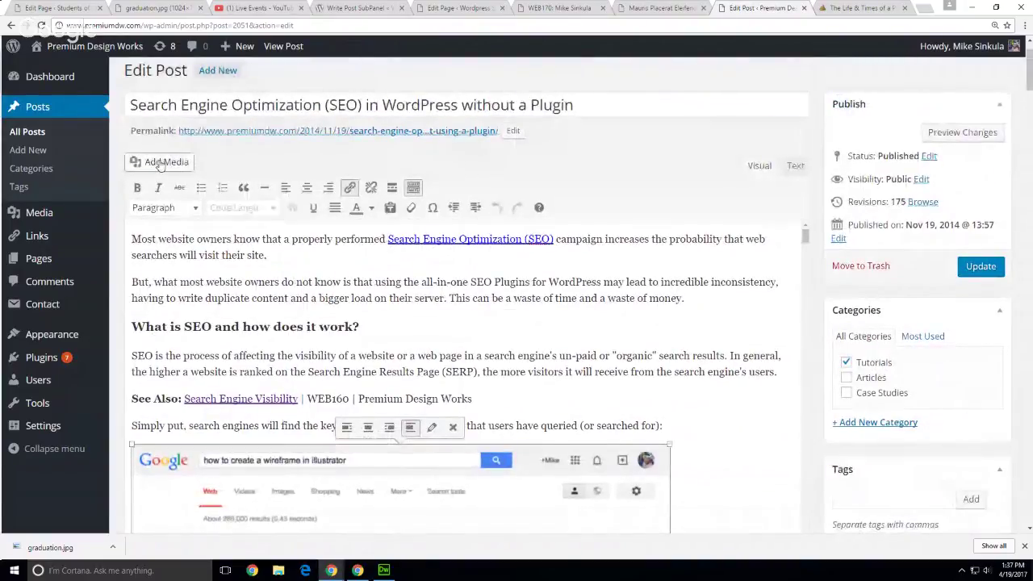
mouse_move(55, 214)
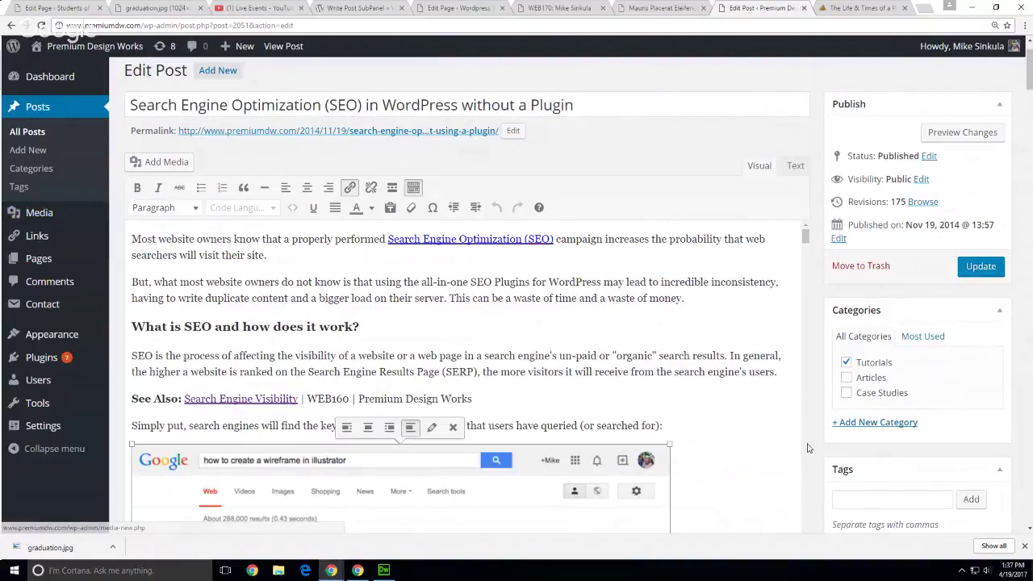
scroll(742, 467, "up", 1)
scroll(742, 468, "down", 8)
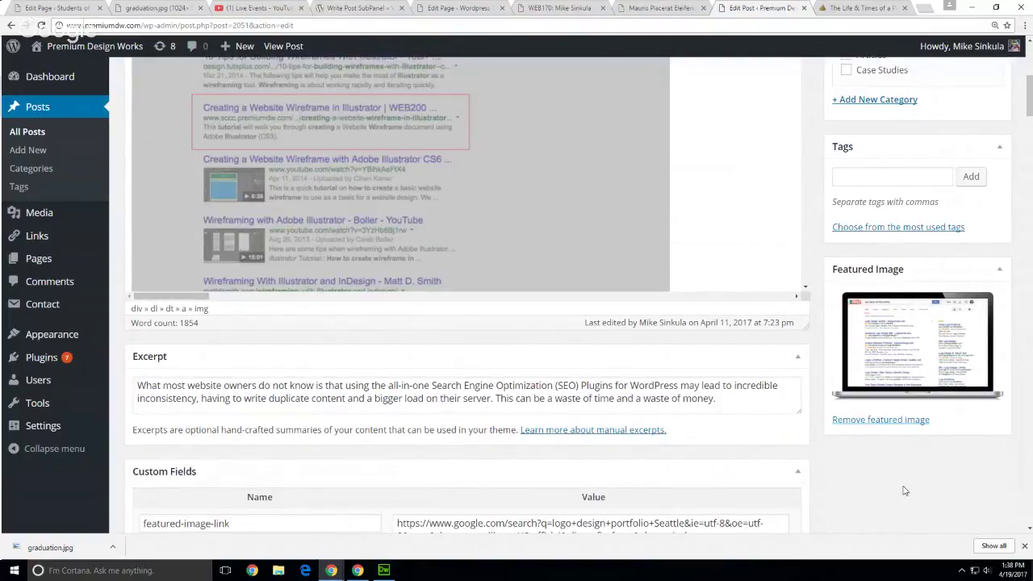
Step: In a new browser tab, open the premium-design-works repository from the site owner's GitHub repositories
key("ctrl+t")
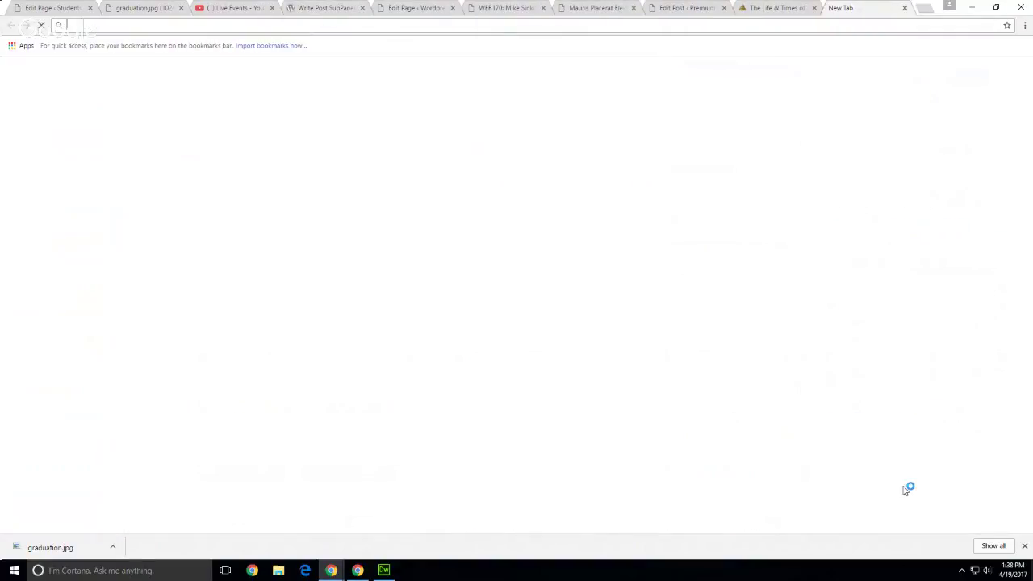
type("github.com/msinkula")
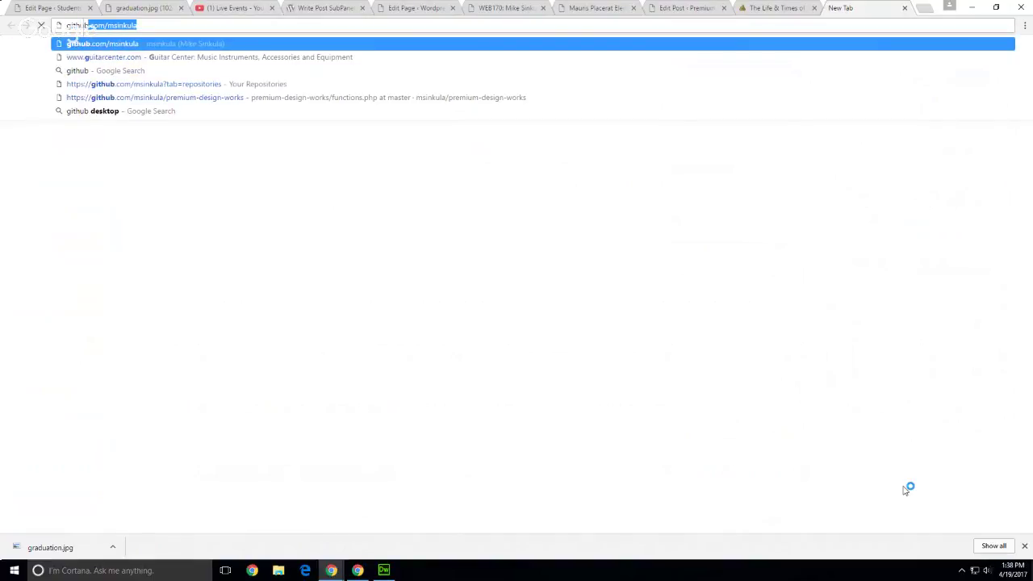
key("Return")
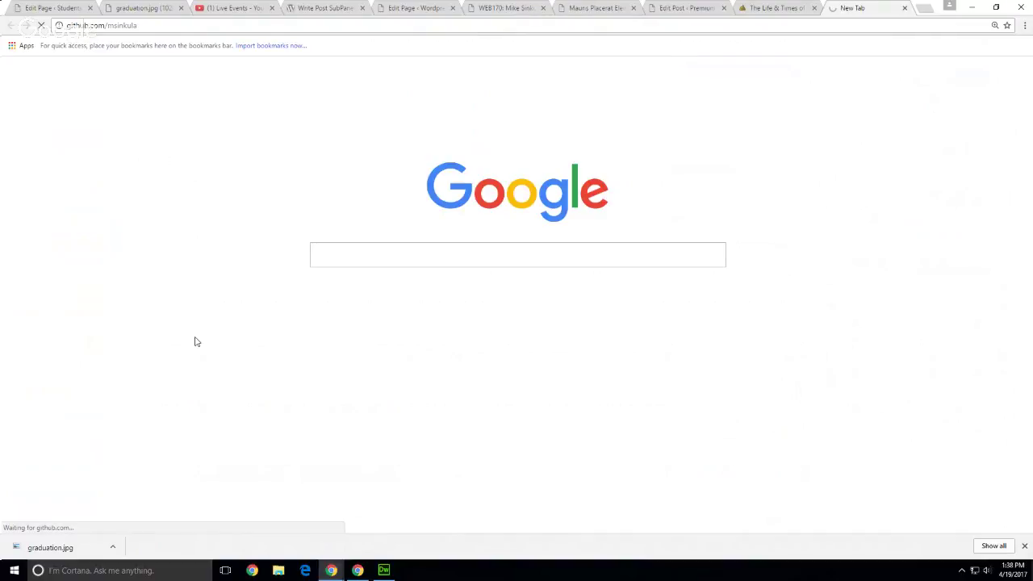
left_click(443, 144)
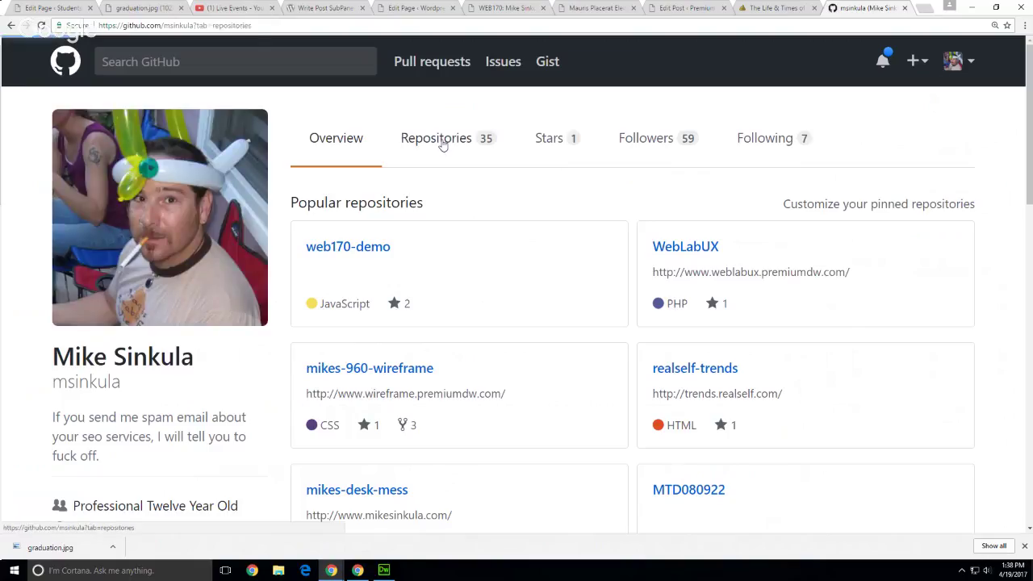
scroll(491, 381, "down", 1)
scroll(490, 381, "down", 6)
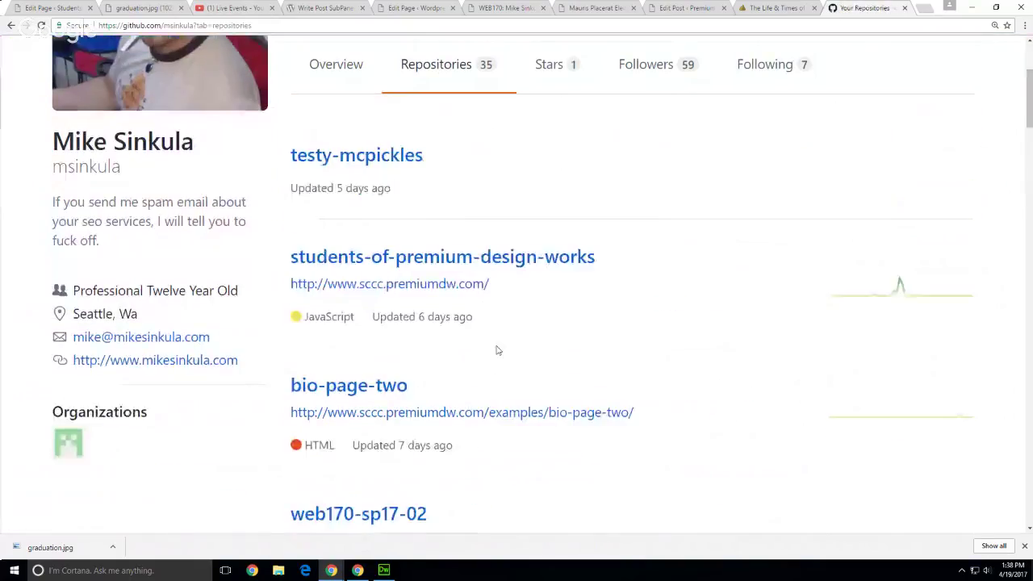
left_click(429, 272)
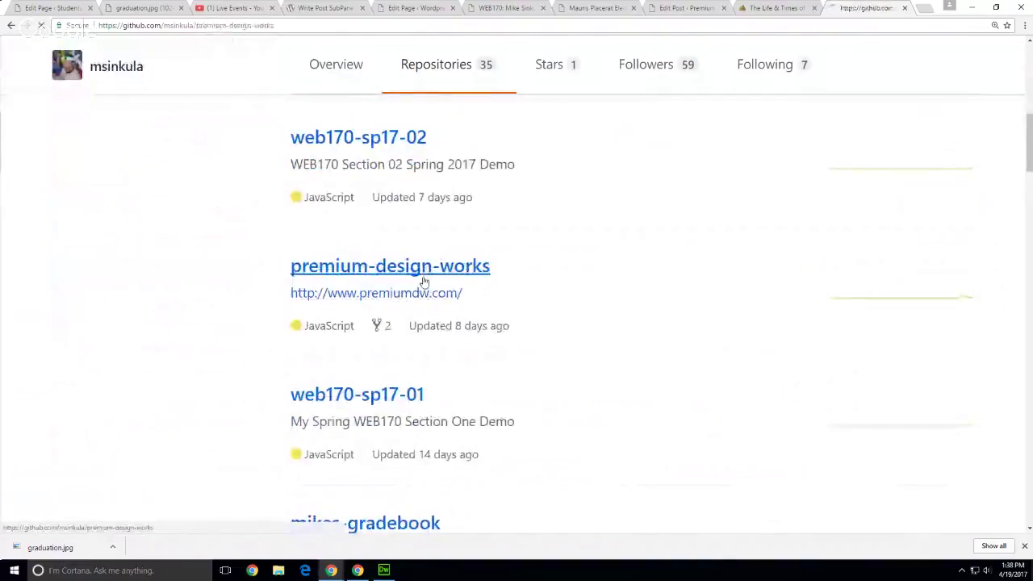
Step: Open the theme's index.php file in the premium-design-works repository and bring its code into view
scroll(230, 424, "down", 4)
scroll(236, 426, "down", 3)
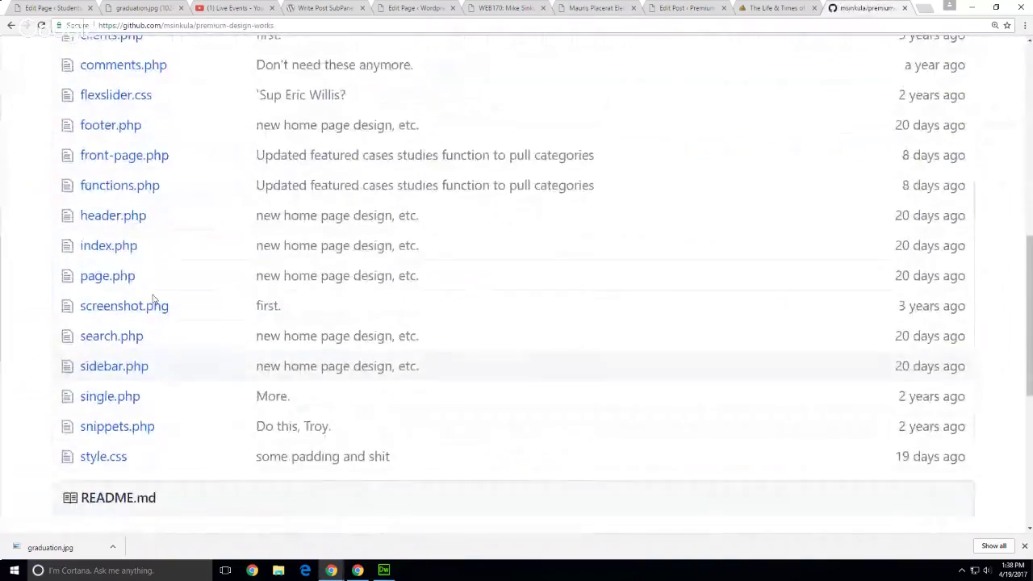
left_click(105, 244)
scroll(652, 441, "down", 3)
scroll(653, 441, "down", 1)
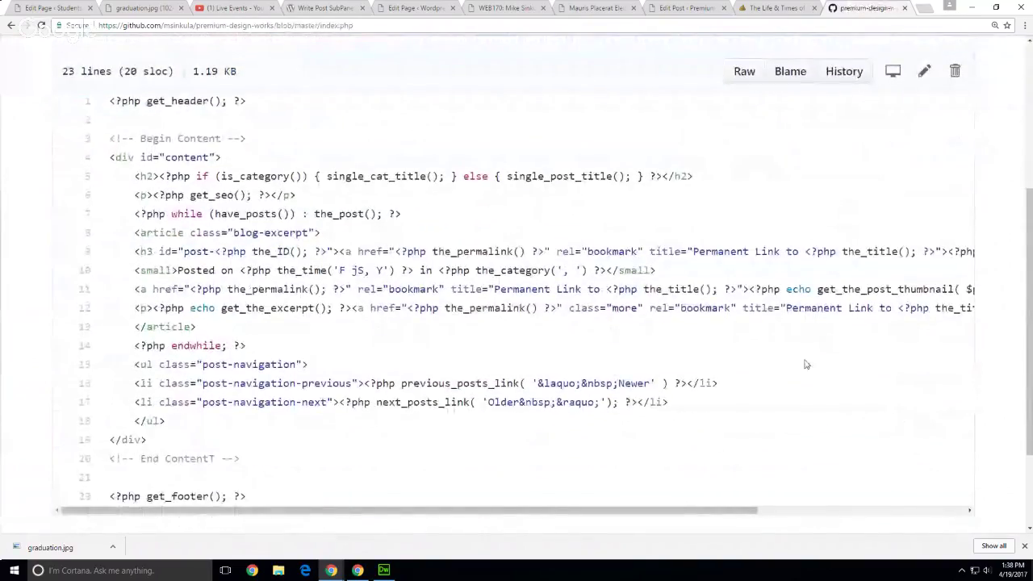
Step: Inspect line 11 of index.php, highlighting the get_the_post_thumbnail( $page->ID, 'thumbnail' ) call and its 'thumbnail' size argument
left_click_drag(680, 512, 879, 510)
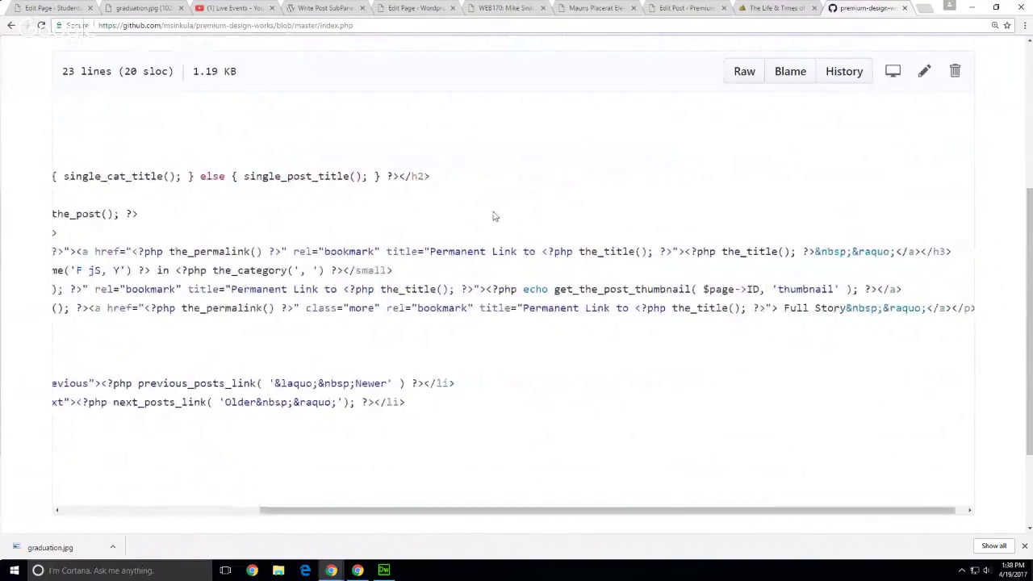
left_click_drag(553, 289, 859, 289)
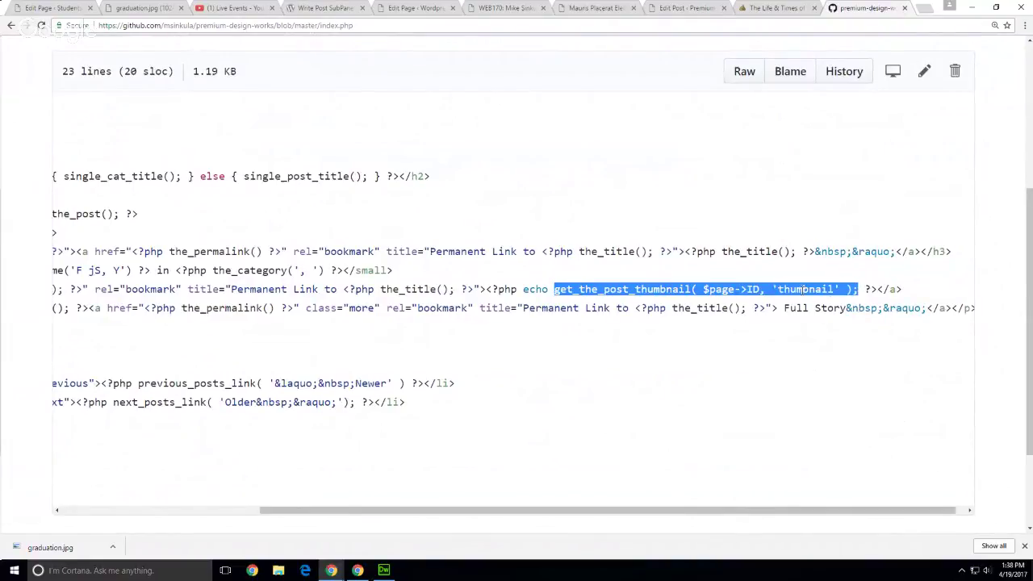
double_click(803, 289)
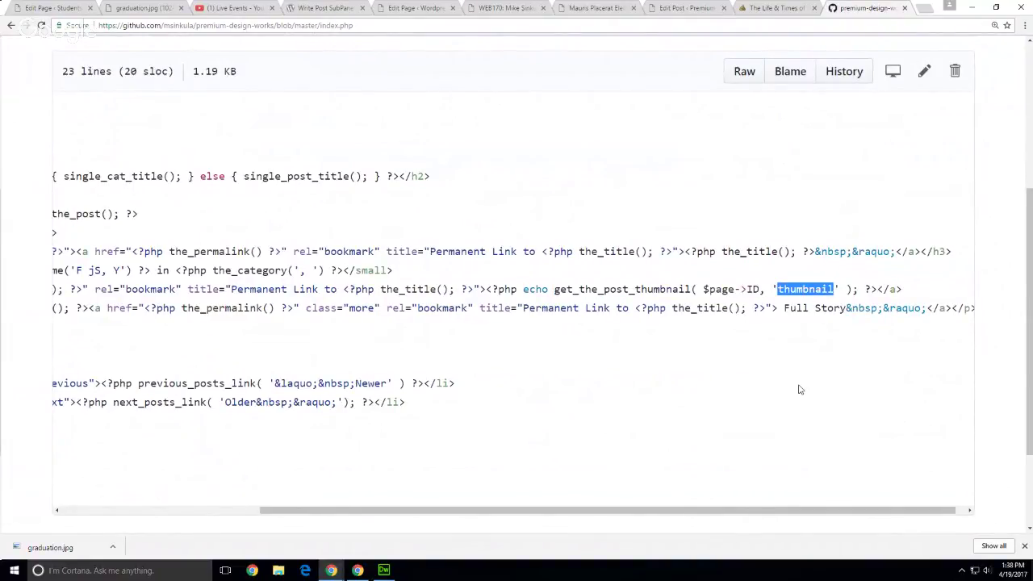
left_click(637, 502)
left_click_drag(549, 512, 342, 510)
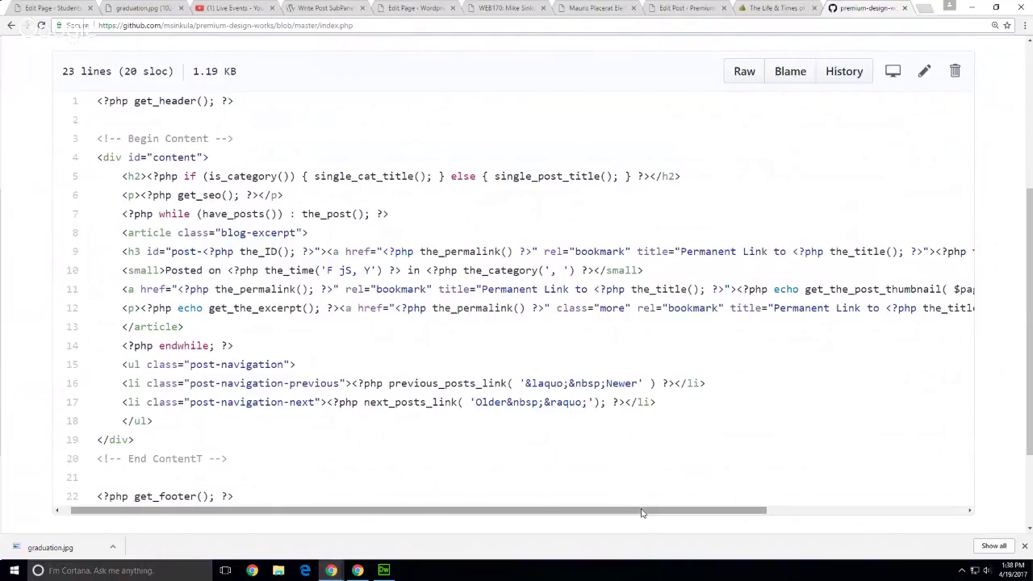
left_click_drag(642, 512, 851, 496)
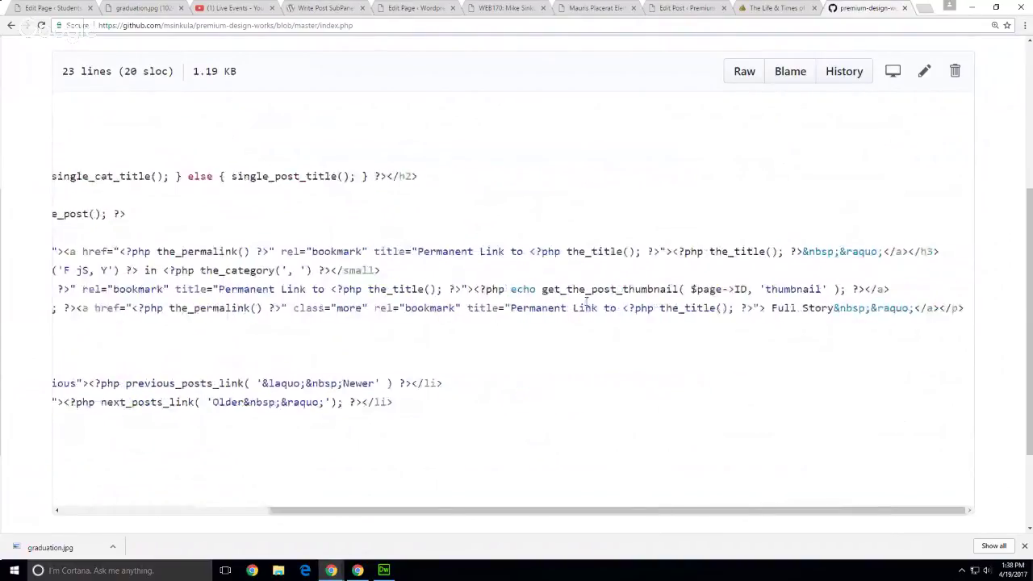
left_click_drag(539, 284, 846, 288)
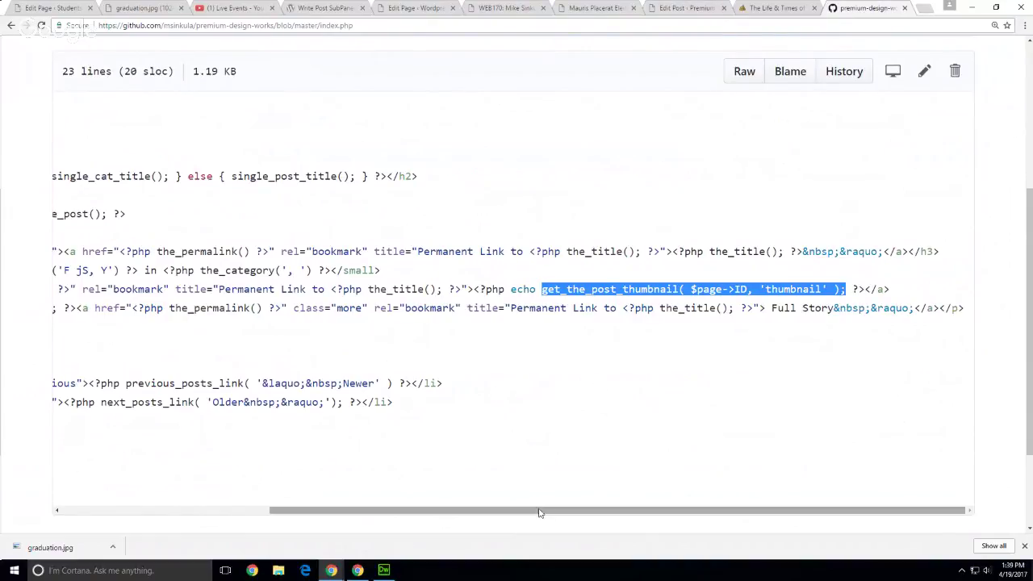
Step: Open single.php from the repository's file list and highlight the get_featured_image_with_link(); call on line 9
left_click(11, 25)
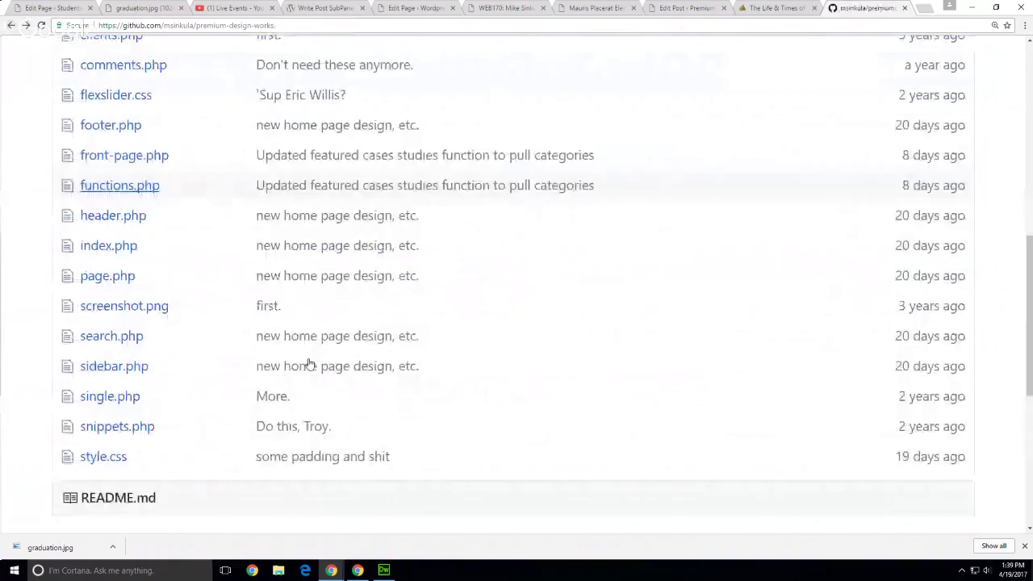
left_click(109, 405)
scroll(427, 427, "down", 3)
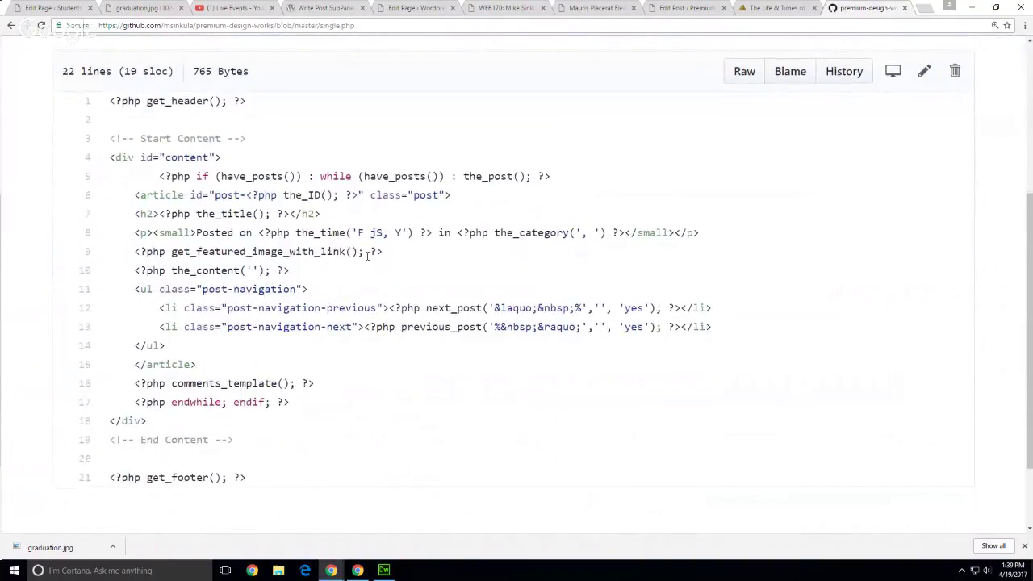
left_click_drag(363, 252, 170, 251)
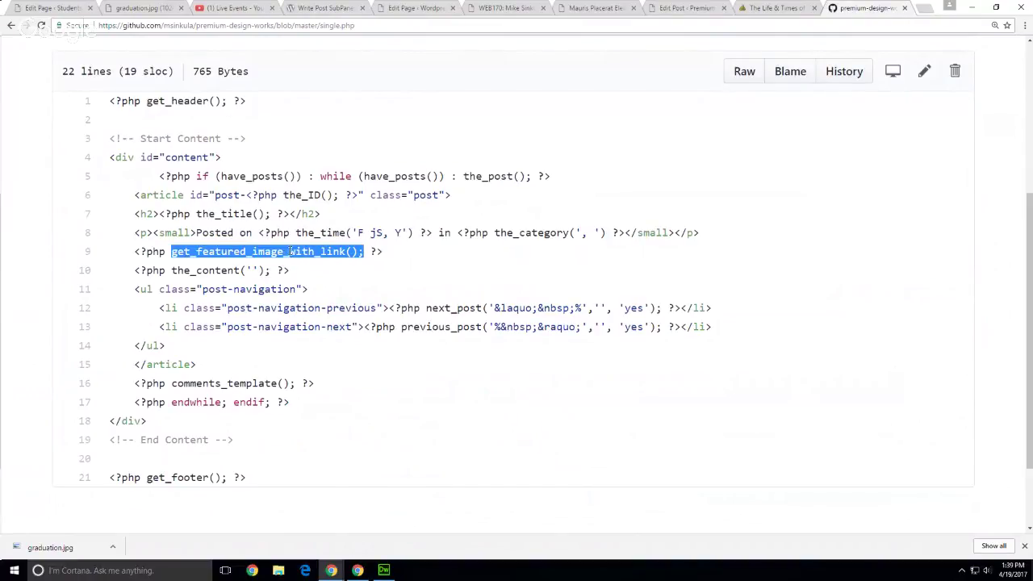
Step: Open functions.php from the premium-design-works repository's file list and search its code for "feat"
left_click(10, 28)
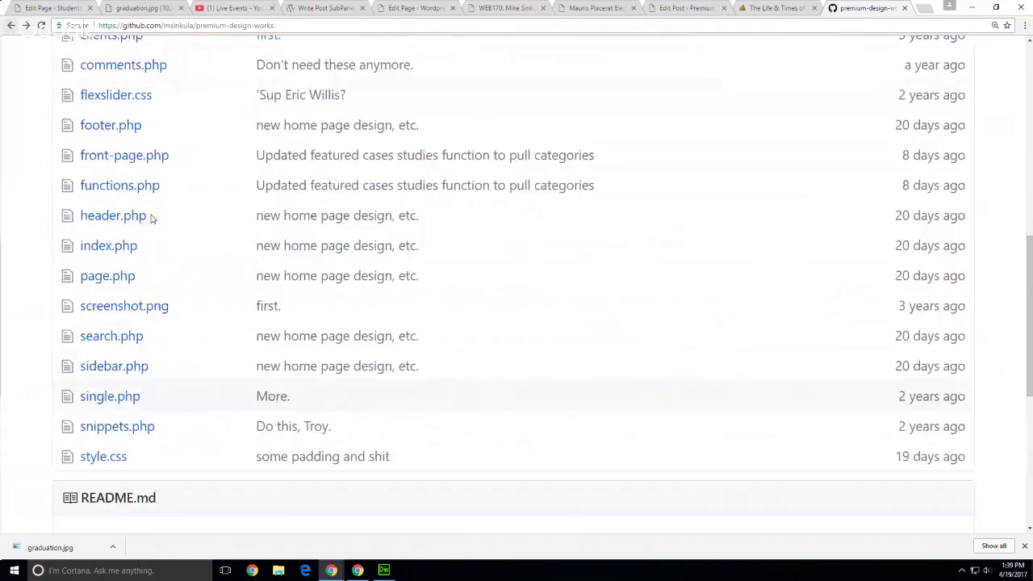
left_click(156, 188)
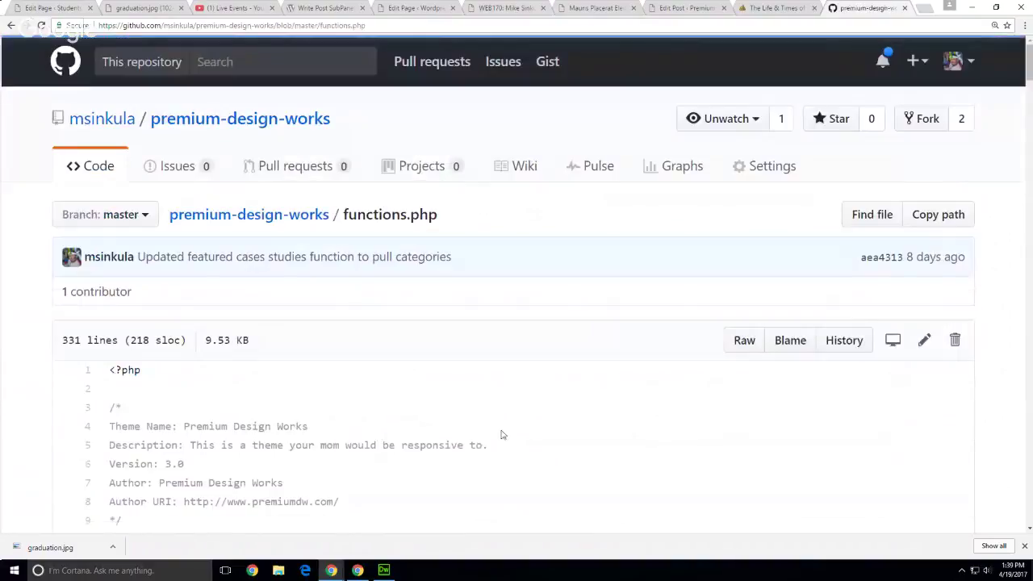
scroll(500, 432, "down", 3)
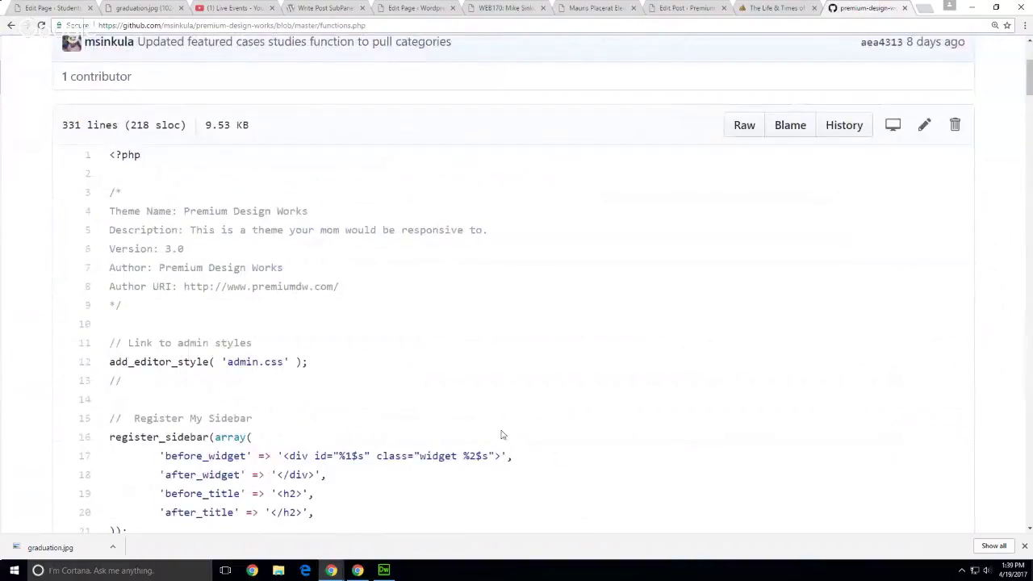
key("ctrl+f")
type("feat")
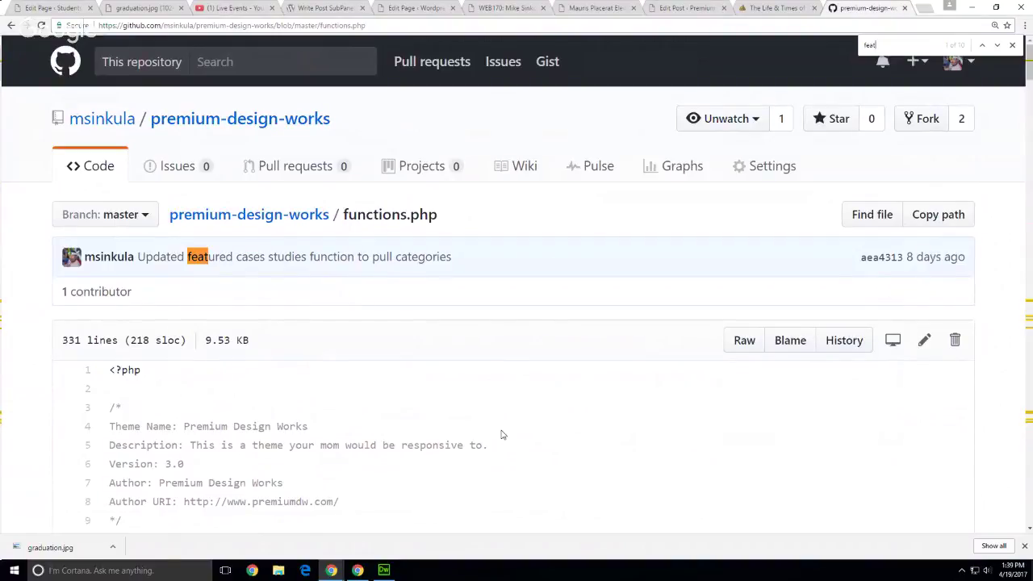
Step: Step through the search matches to the get_featured_image_with_link() function definition and close the page search
left_click(997, 46)
left_click(997, 46)
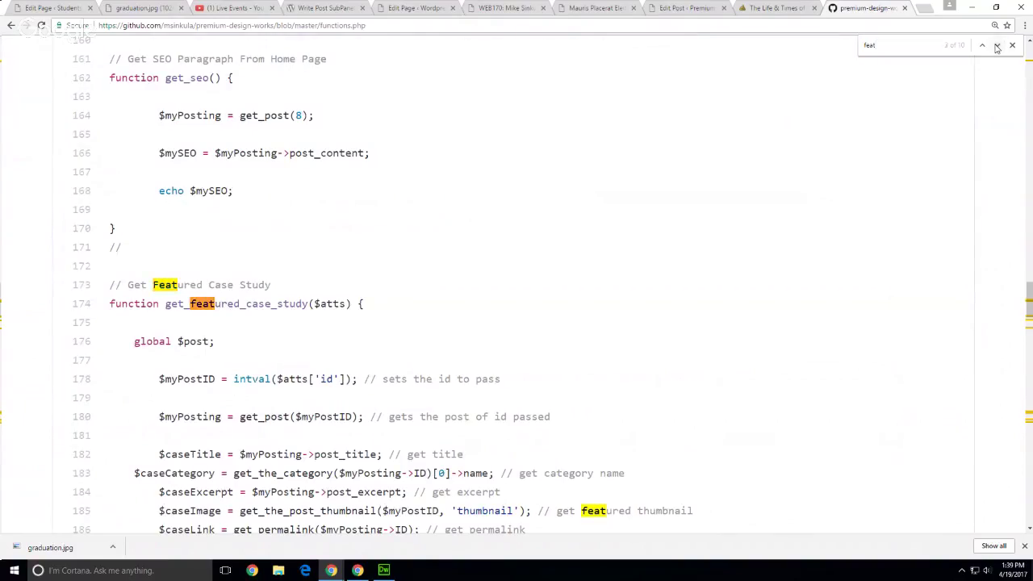
left_click(997, 46)
left_click(997, 46)
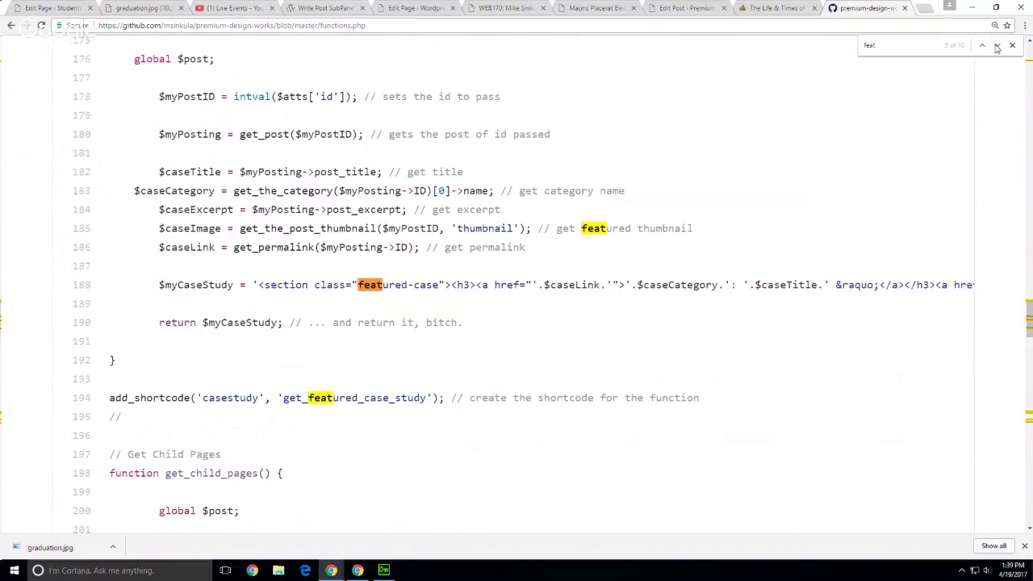
left_click(997, 46)
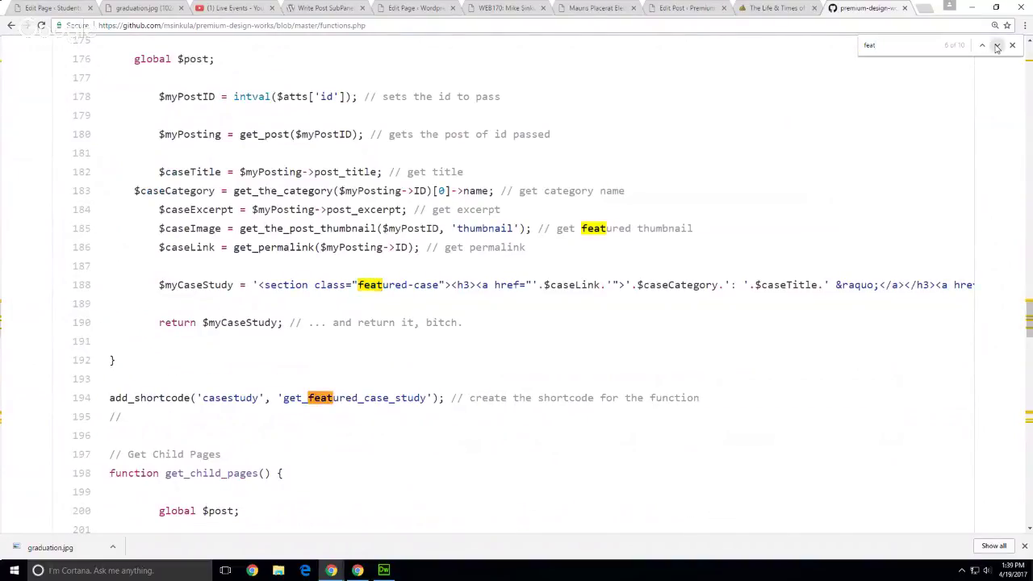
left_click(997, 46)
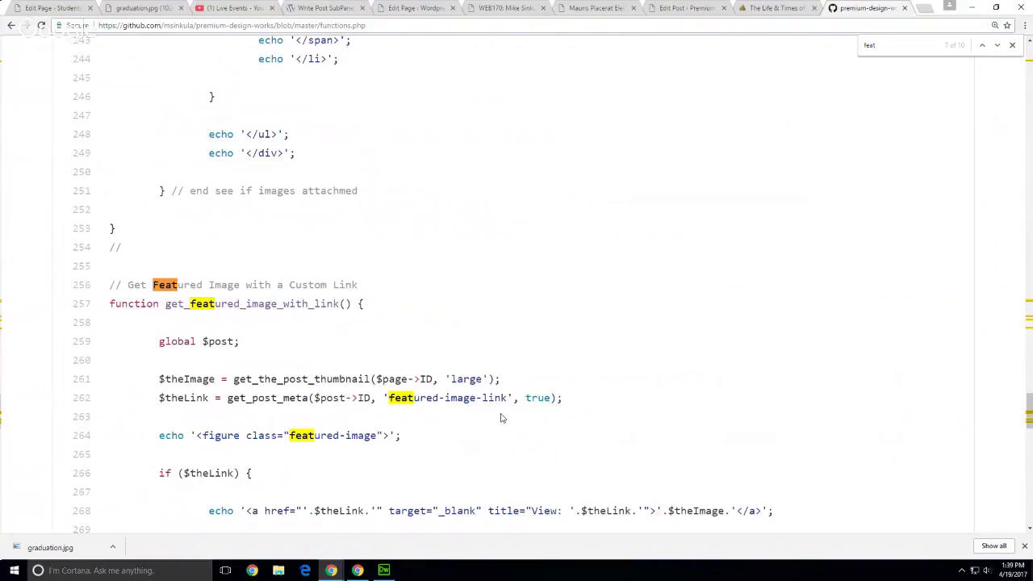
scroll(503, 418, "down", 2)
left_click(1013, 45)
scroll(746, 240, "down", 2)
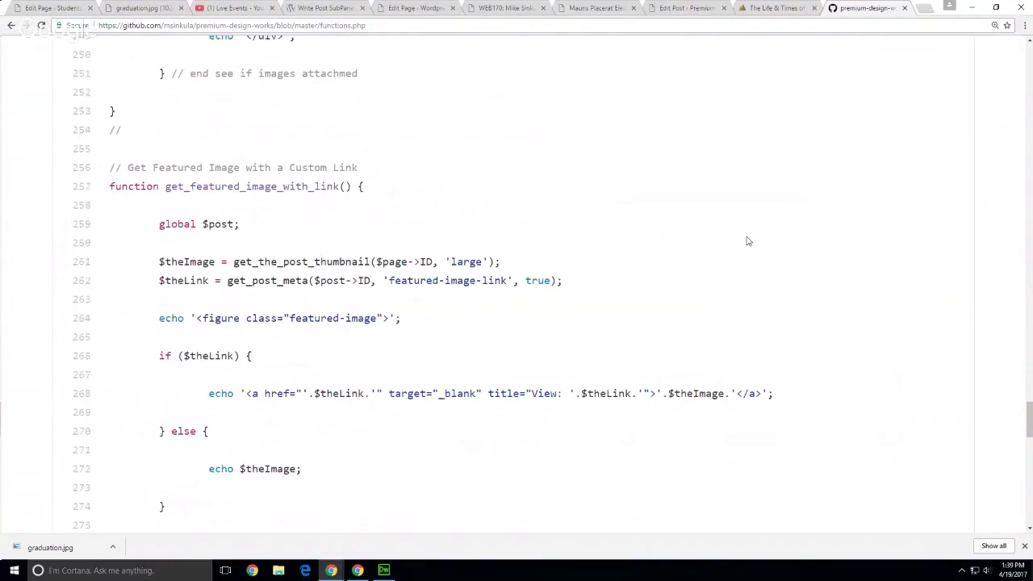
Step: Inspect lines 261 and 262 of functions.php, highlighting $post->ID, $page->ID, the get_the_post_thumbnail call and its 'large' size argument
scroll(644, 355, "up", 1)
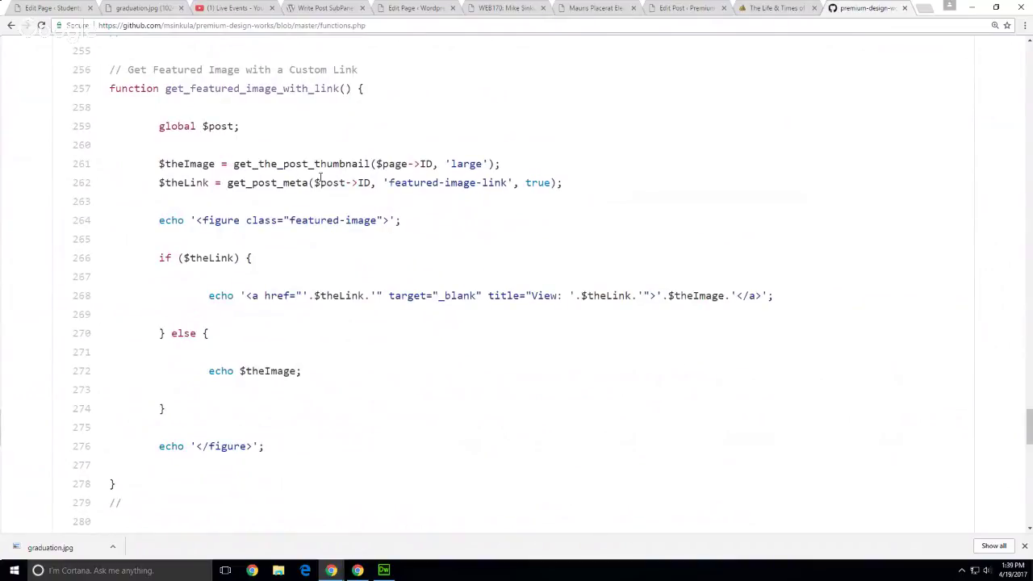
left_click_drag(317, 183, 371, 183)
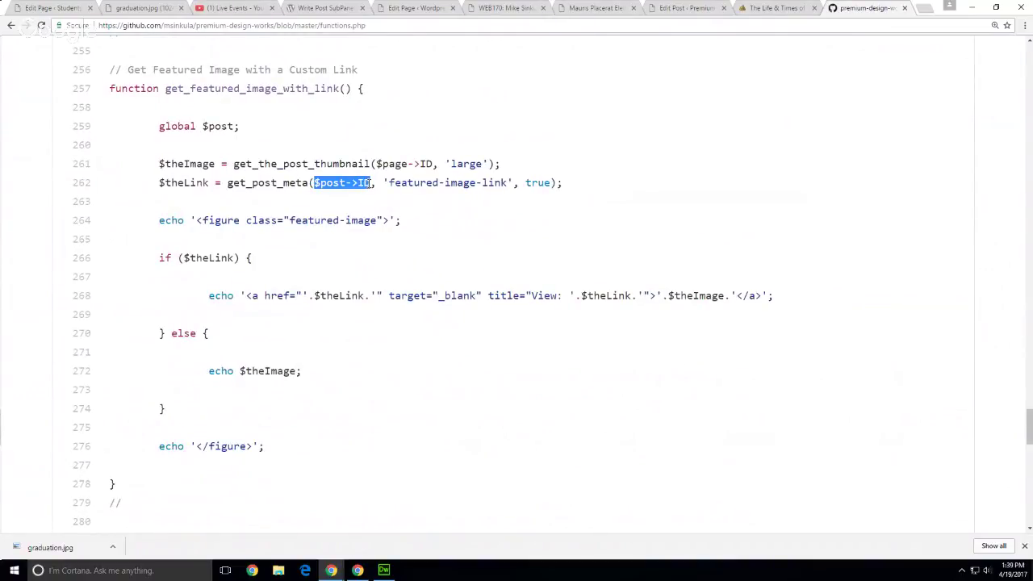
left_click(369, 201)
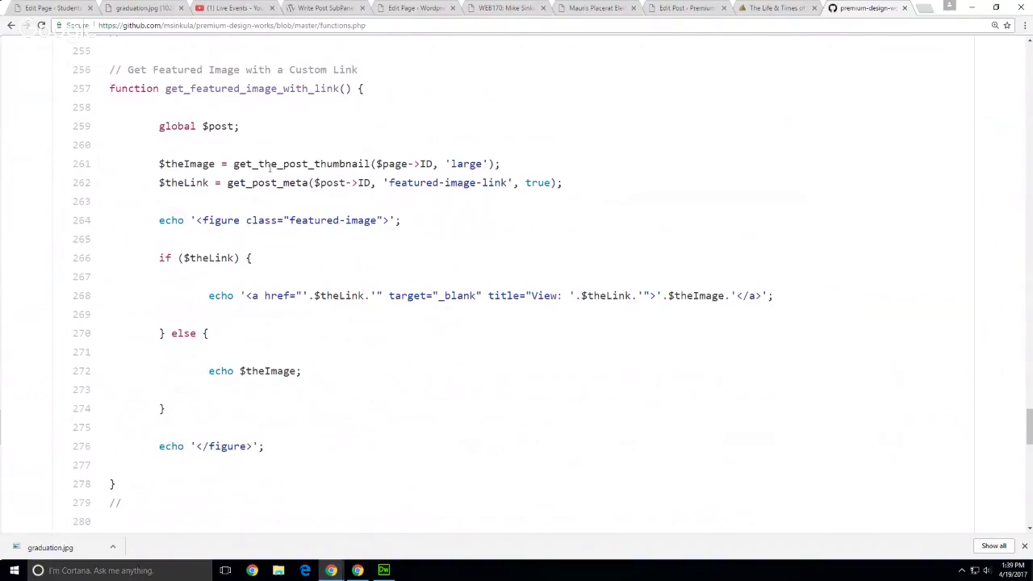
left_click_drag(375, 164, 439, 165)
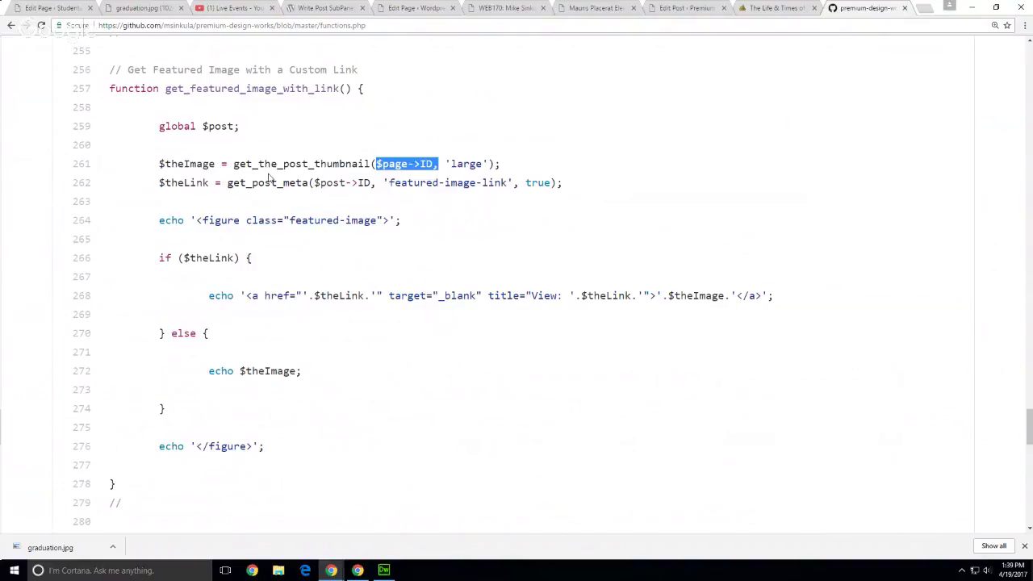
left_click_drag(234, 164, 377, 165)
left_click(494, 182)
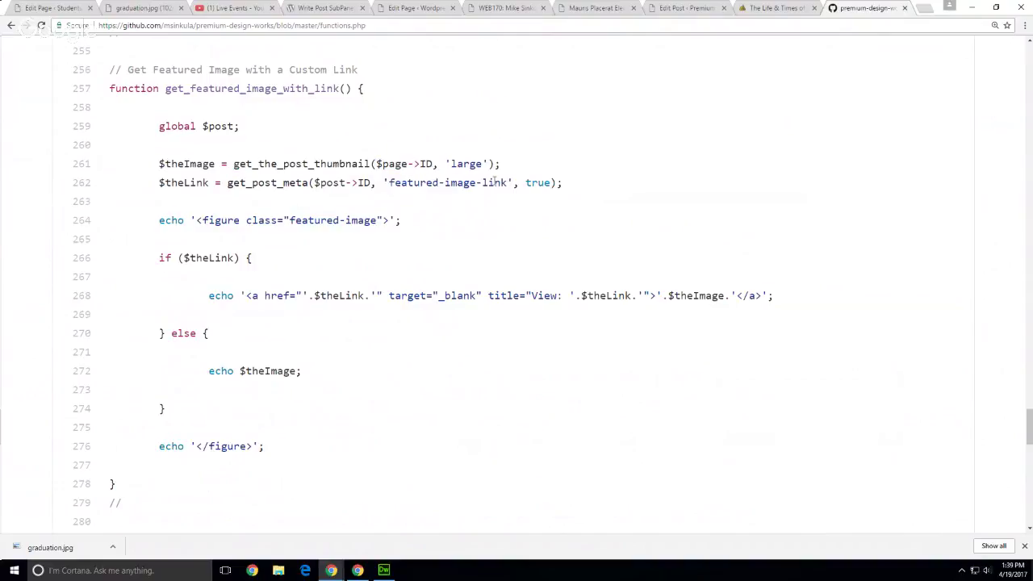
double_click(459, 164)
left_click(474, 220)
Step: Return to the About page's WordPress editor in its browser tab and close the developer tools
left_click_drag(25, 551, 333, 540)
left_click(522, 9)
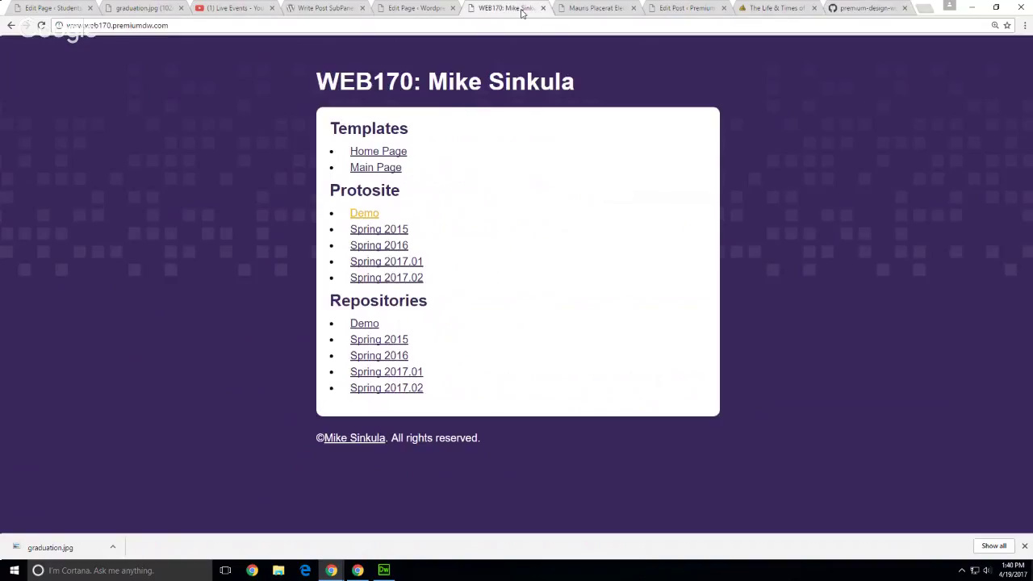
left_click(423, 9)
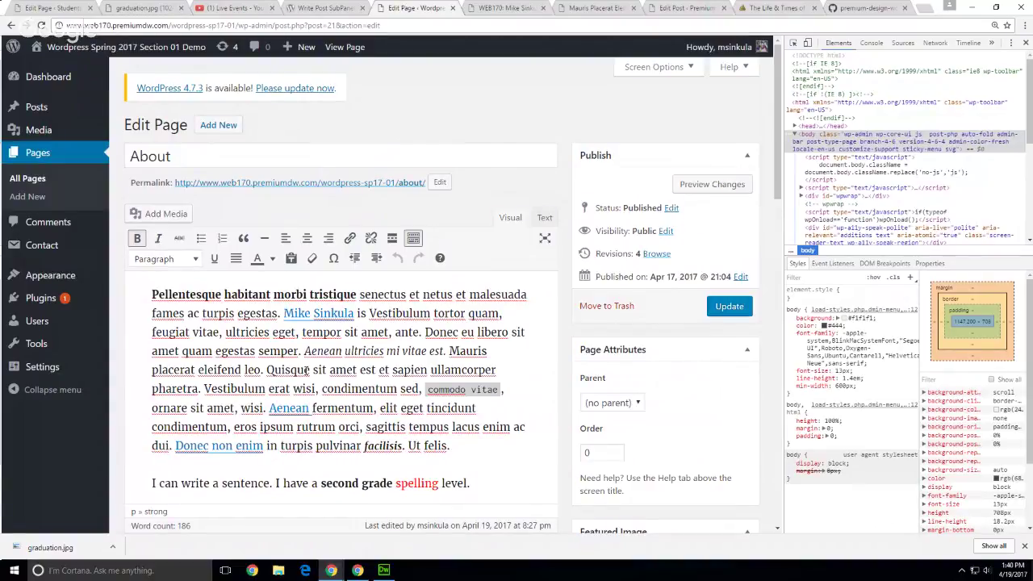
left_click(1025, 42)
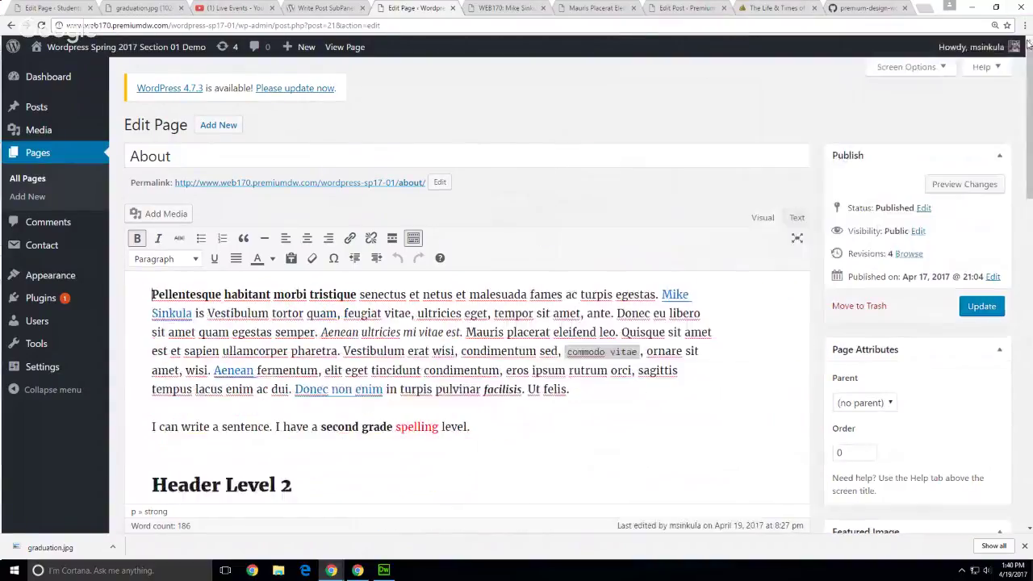
Step: Upload the graduation JPEG from the Downloads folder through the About page's Insert Media dialog
left_click(161, 216)
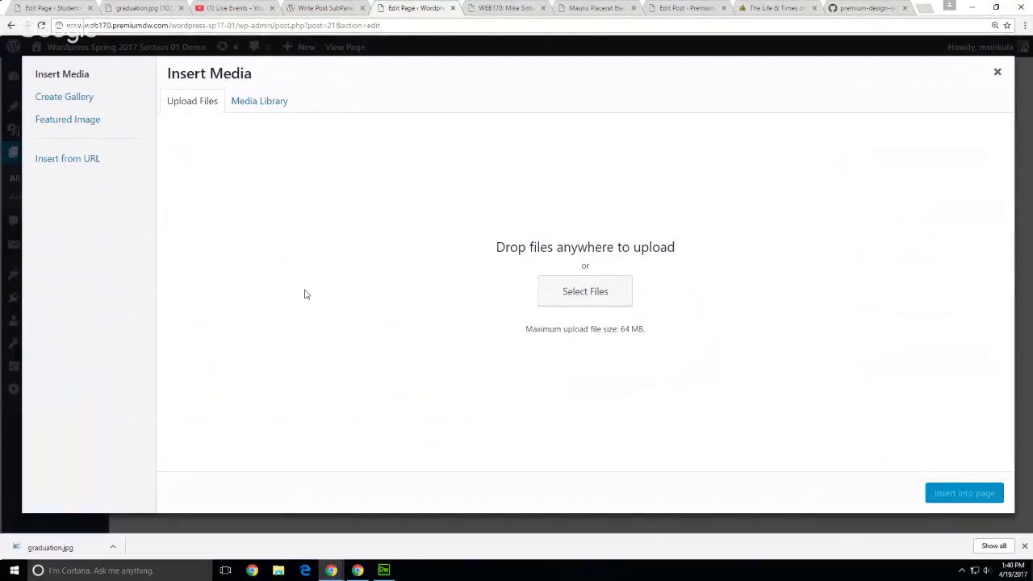
left_click(255, 99)
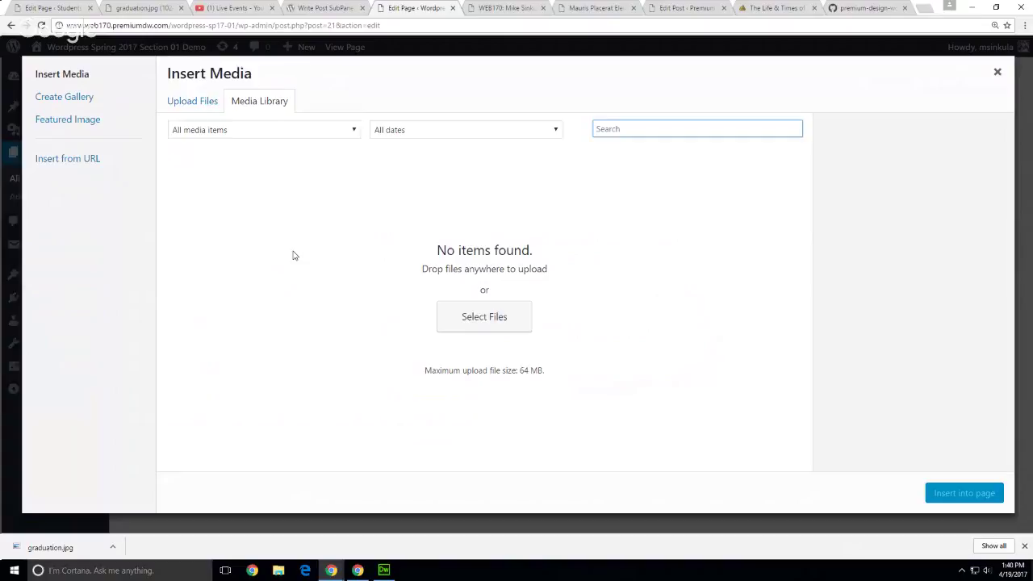
left_click(181, 103)
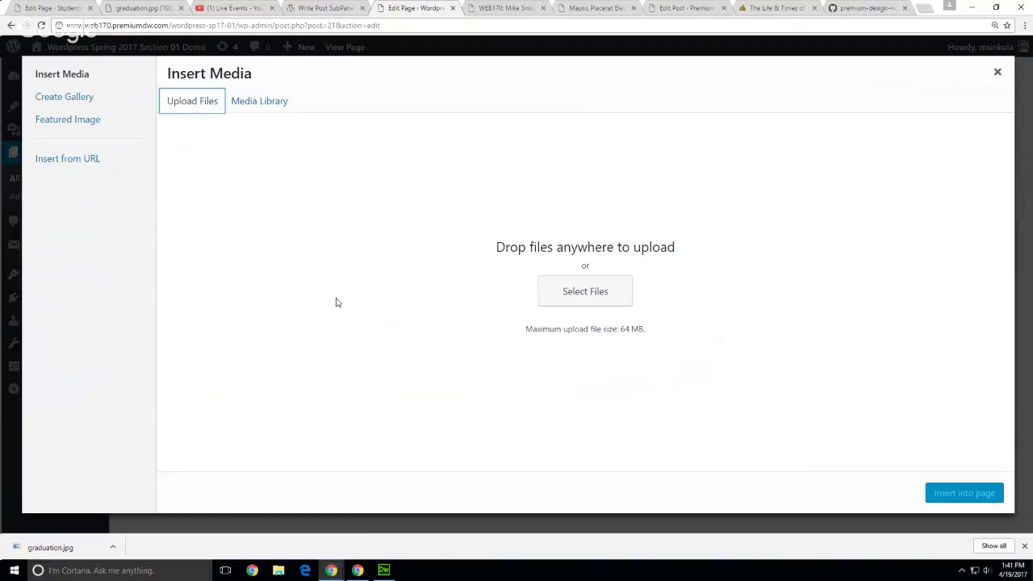
left_click(565, 293)
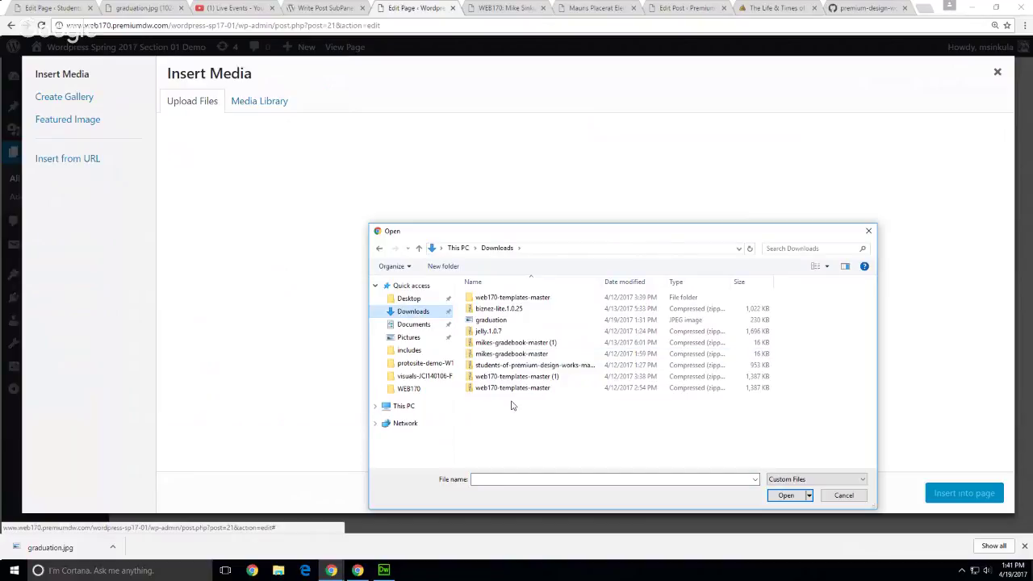
left_click(499, 320)
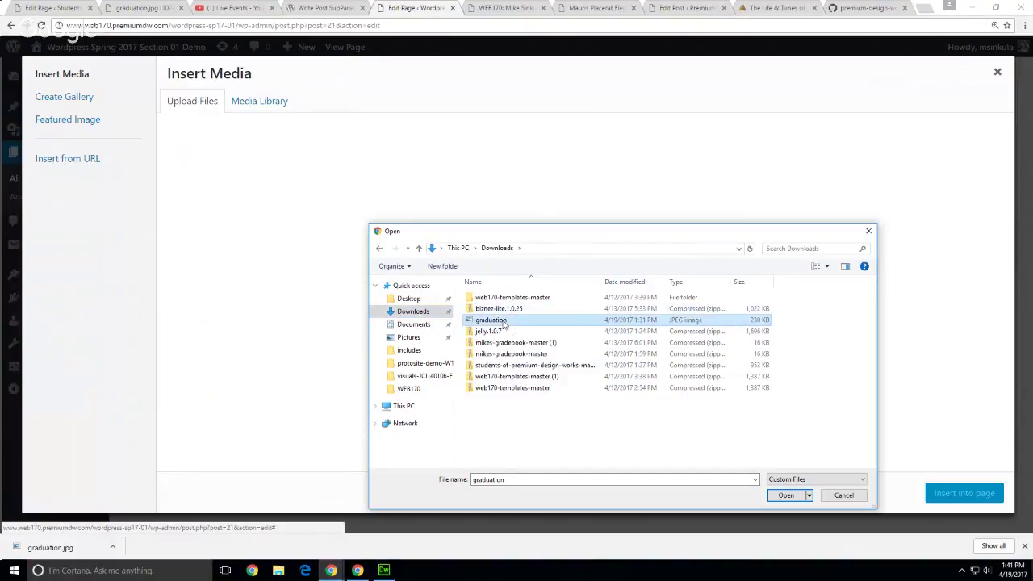
left_click_drag(529, 235, 471, 103)
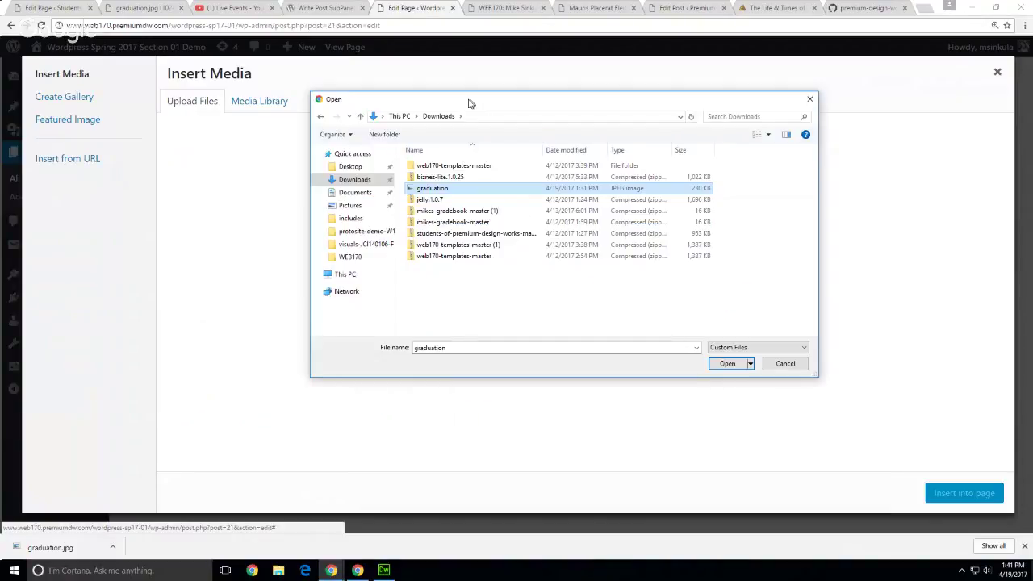
left_click(716, 363)
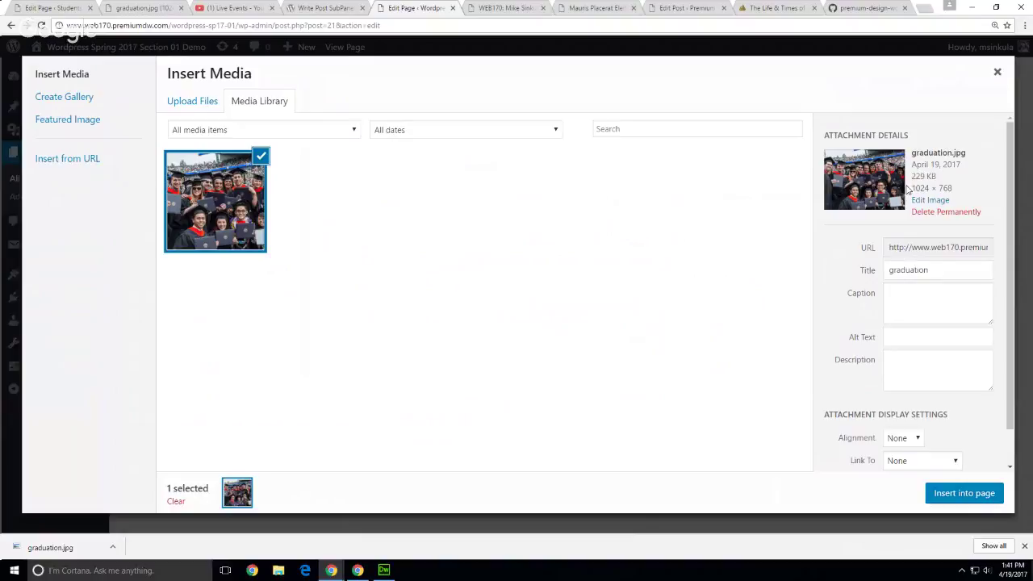
Step: Copy the uploaded graduation.jpg's URL into a new browser tab's address and highlight the wordpress-sp17-01 folder part of the path
left_click(901, 251)
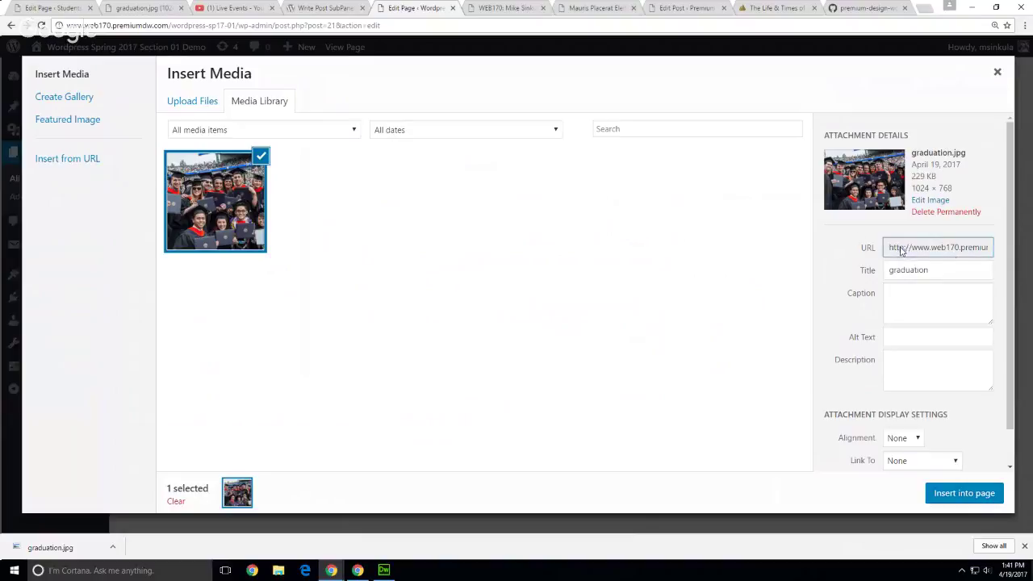
double_click(951, 252)
triple_click(927, 260)
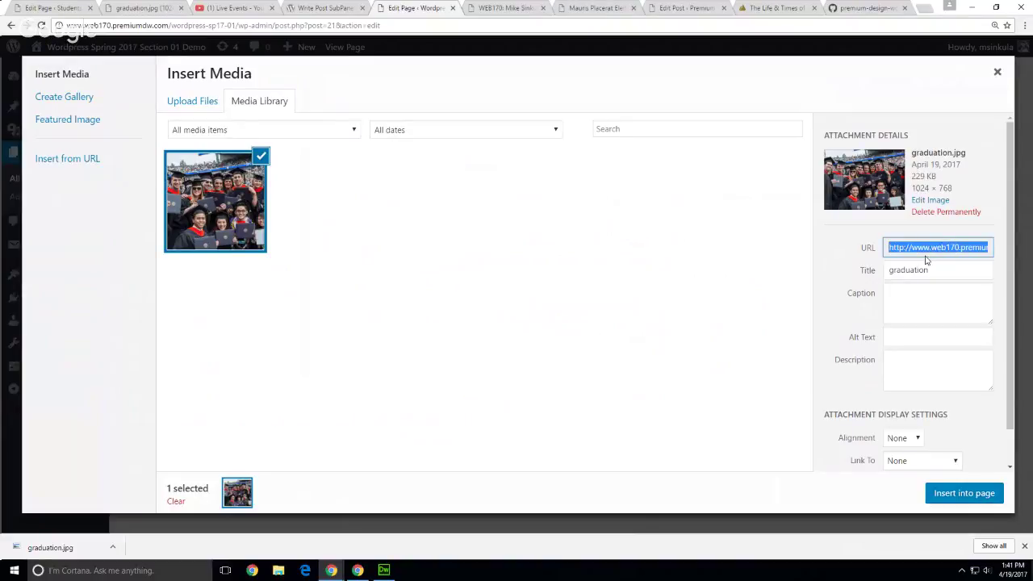
key("ctrl+t")
type("http://www.web170.premiumdw.com/wordpress-sp17-01/wp-content/uploads/2017/04/graduation.jpg")
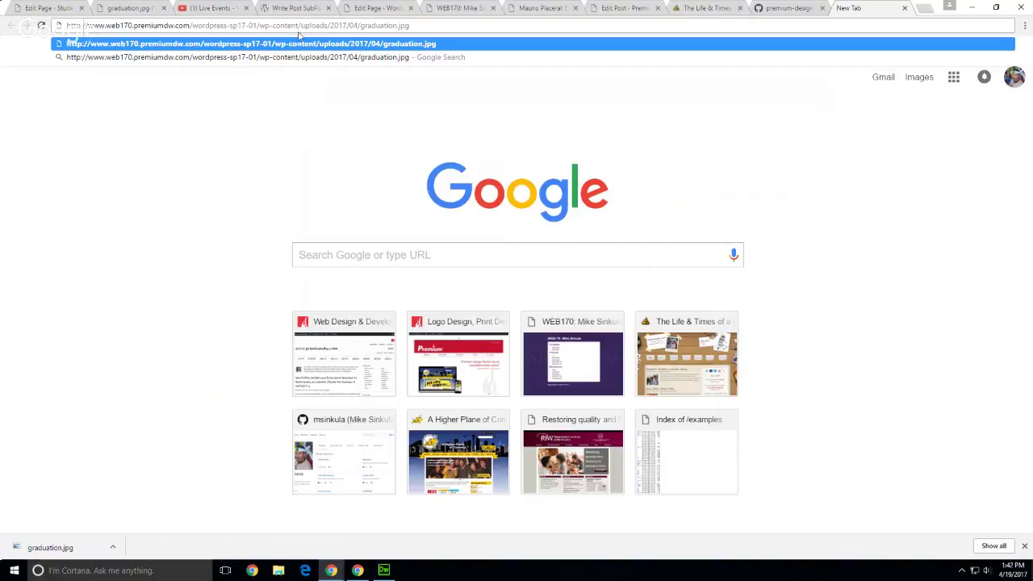
double_click(312, 26)
left_click_drag(202, 26, 257, 26)
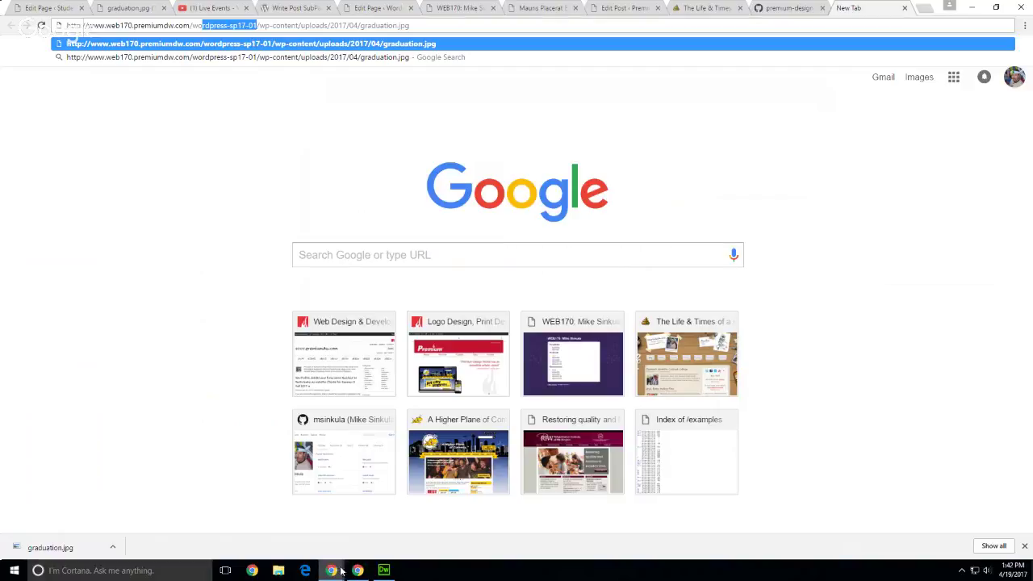
Step: Switch to Dreamweaver, collapse the wordpress-sp17-02 folder on the remote server and select wp-content inside wordpress-sp17-01
left_click(382, 571)
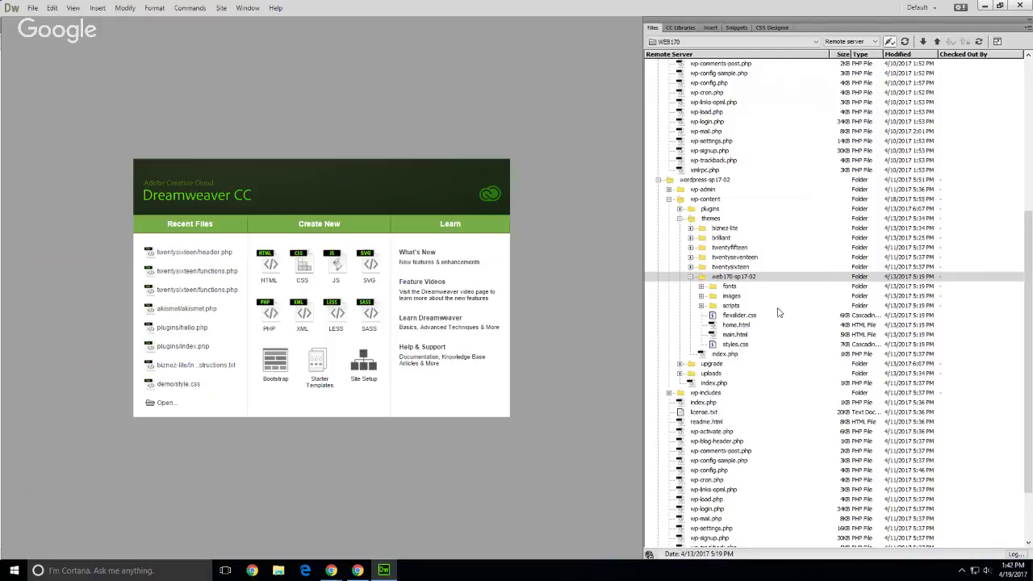
left_click(658, 180)
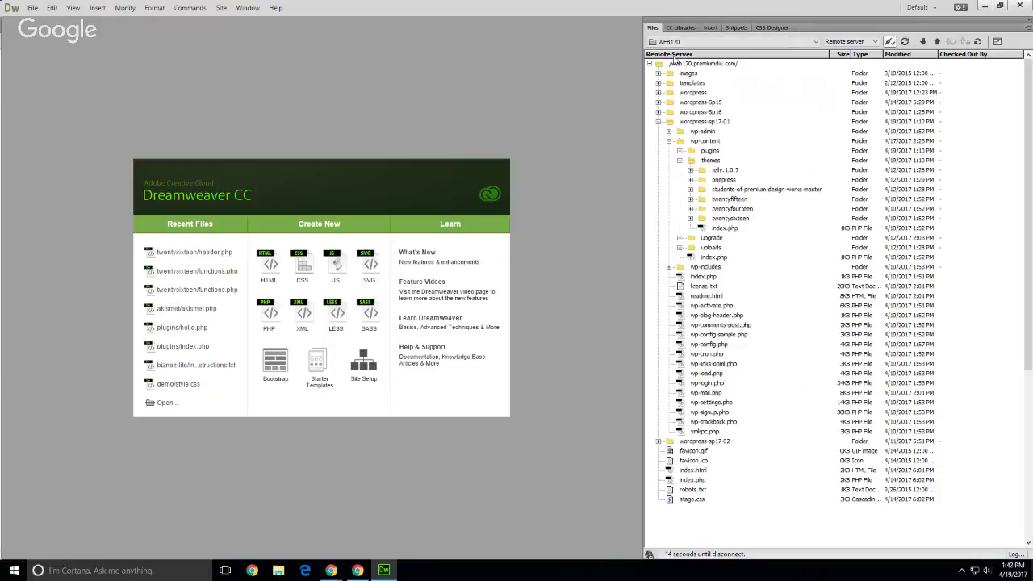
left_click(686, 143)
left_click(694, 122)
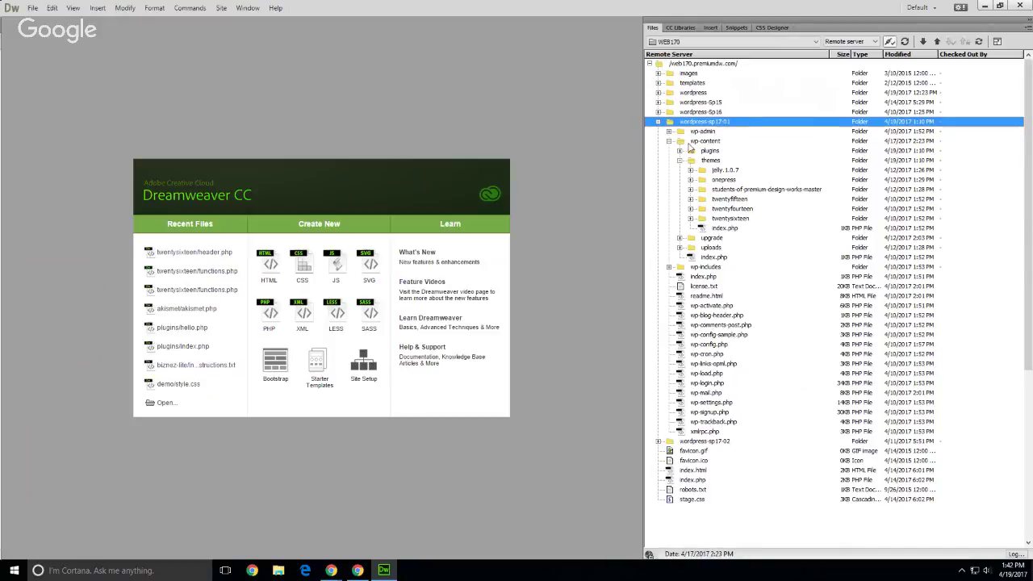
left_click(706, 143)
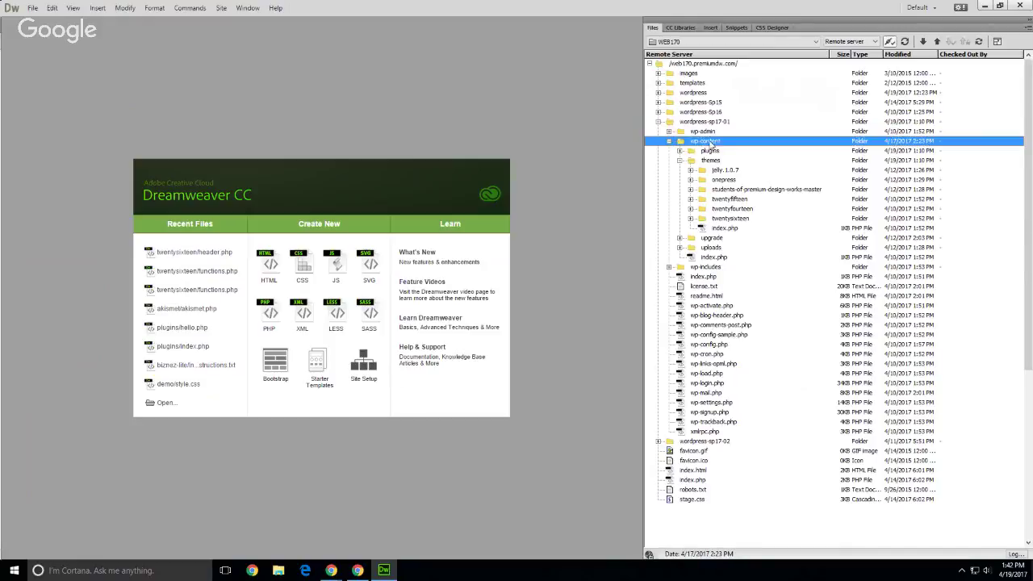
Step: Collapse the themes folder and expand uploads/2017/04 within wp-content to view the uploaded image files
left_click(679, 161)
left_click(680, 180)
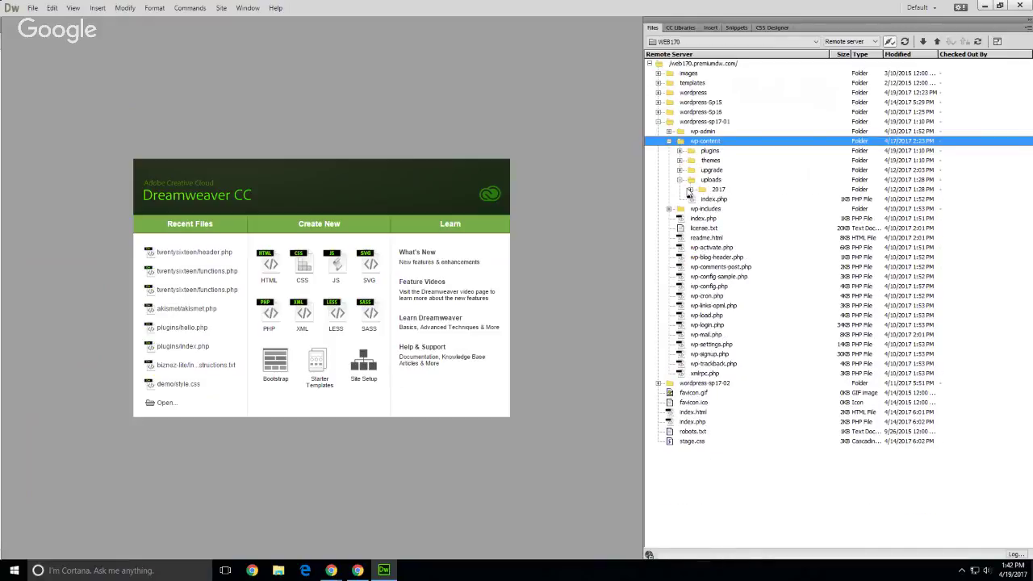
left_click(714, 191)
left_click(691, 190)
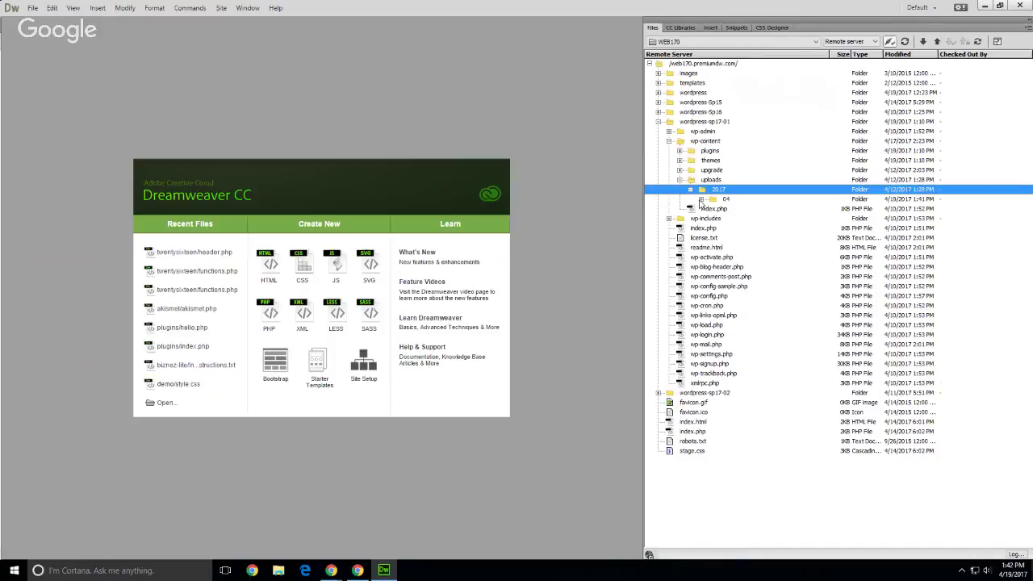
left_click(701, 199)
left_click(724, 200)
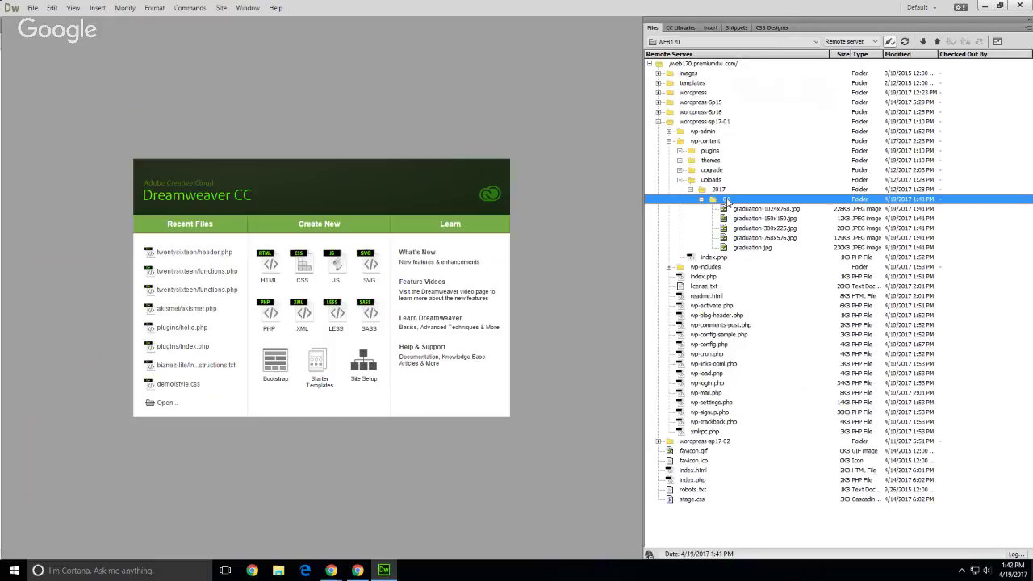
Step: Select graduation.jpg and its 1024x768 version in the uploads/2017/04 folder to compare the two files
left_click(760, 249)
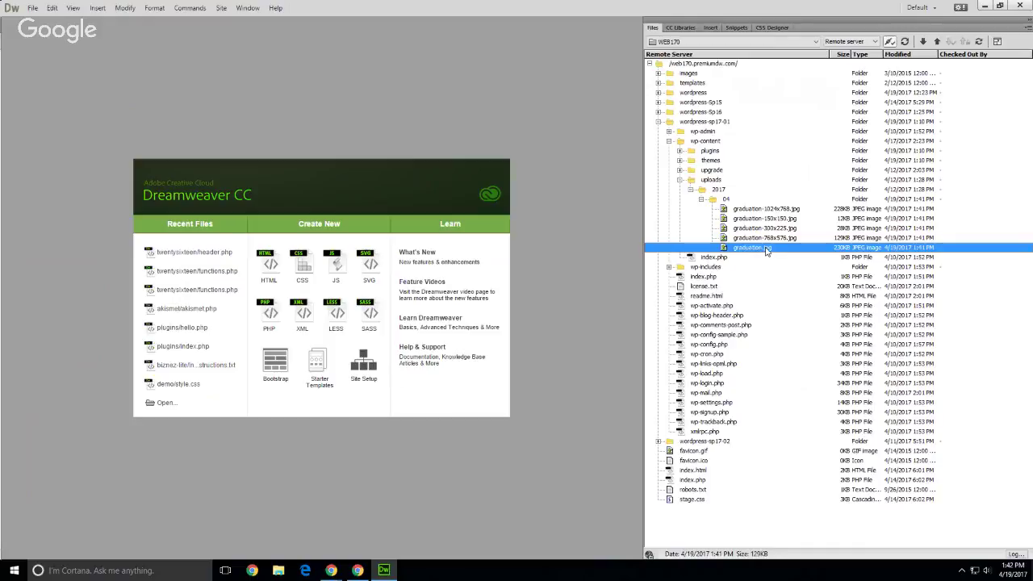
left_click(759, 211)
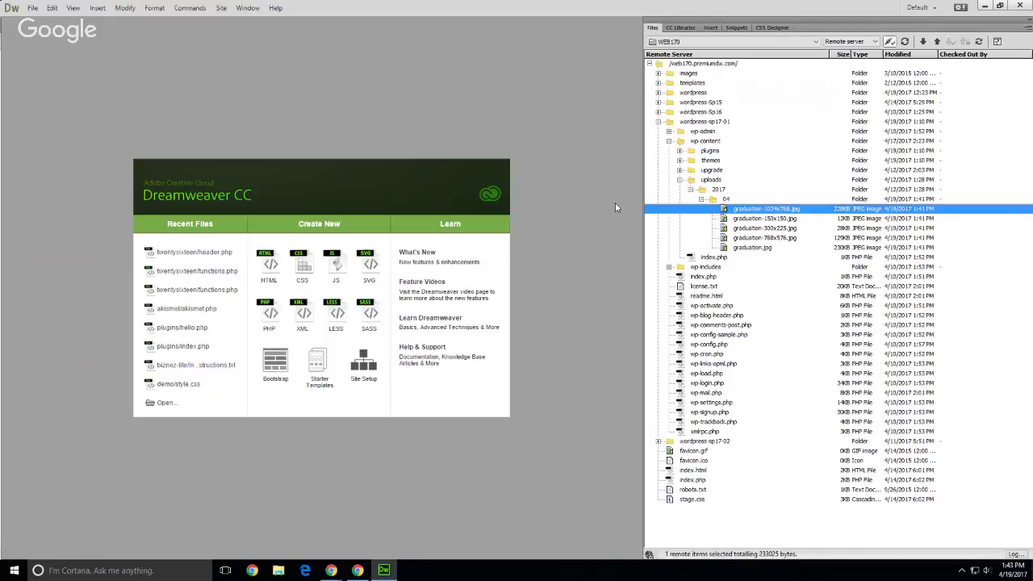
Step: Switch to Chrome, load the pasted graduation.jpg address in the new tab and highlight its path from 01/wp-content through the file name
left_click(330, 571)
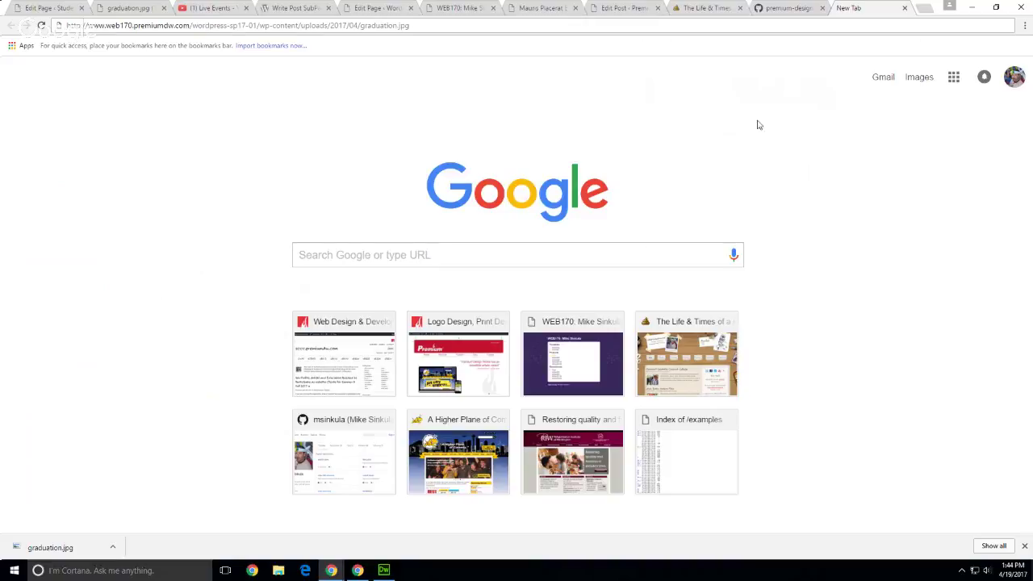
left_click(418, 25)
key("Return")
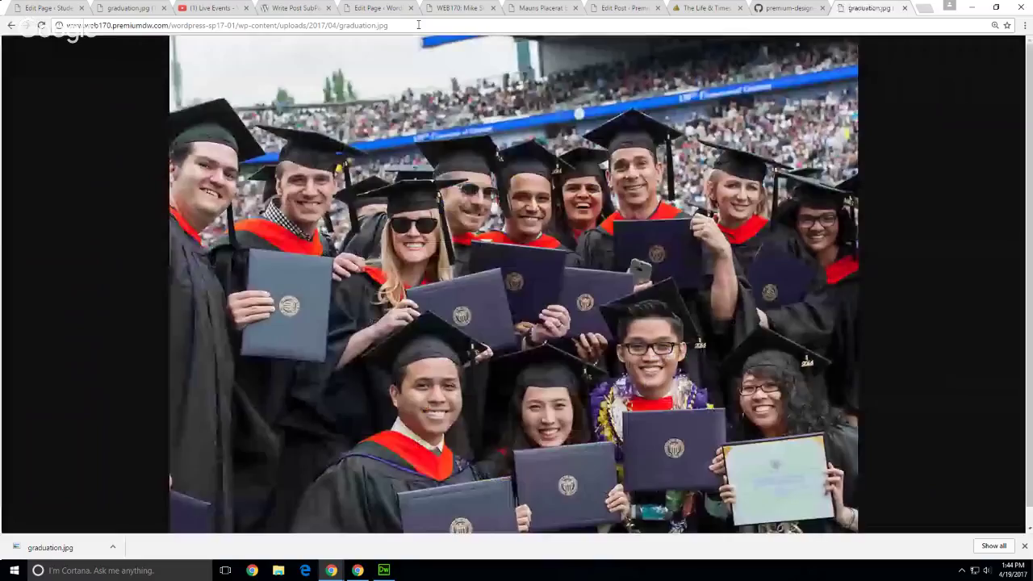
left_click_drag(228, 25, 398, 29)
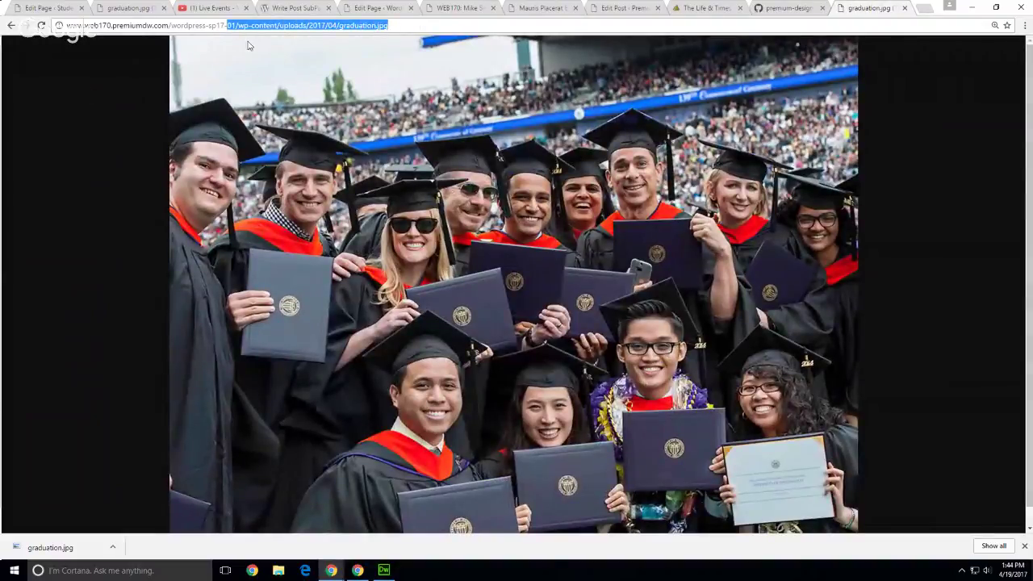
left_click(133, 202)
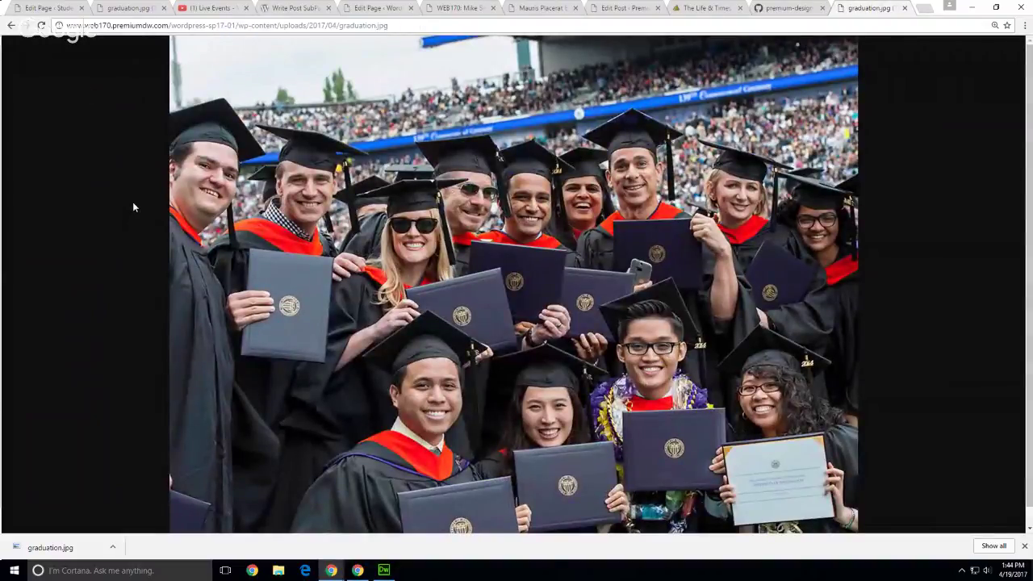
Step: Close the browser tab with the Mauris Placerat post and return to the About page's Insert Media dialog
left_click(547, 10)
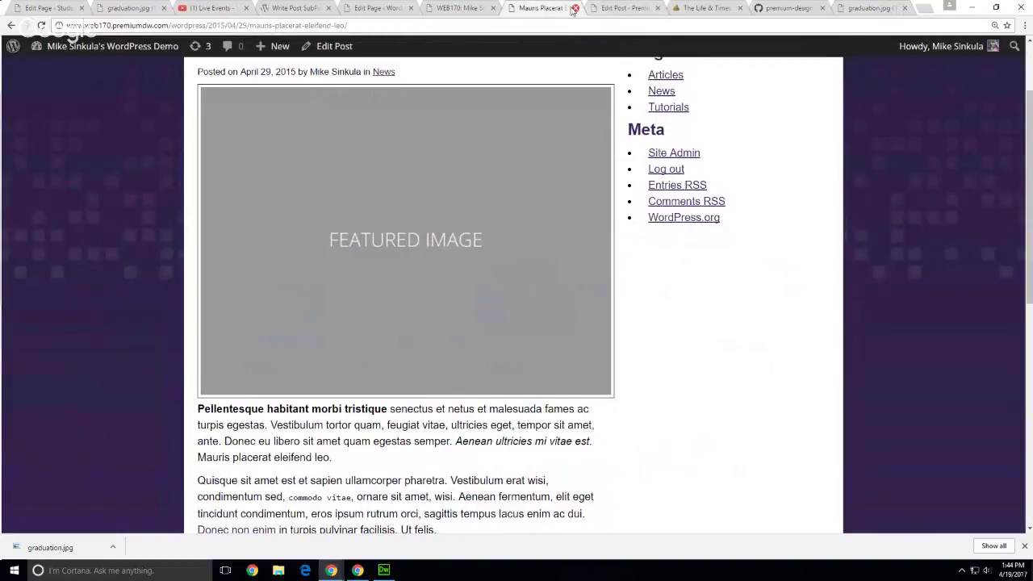
left_click(575, 8)
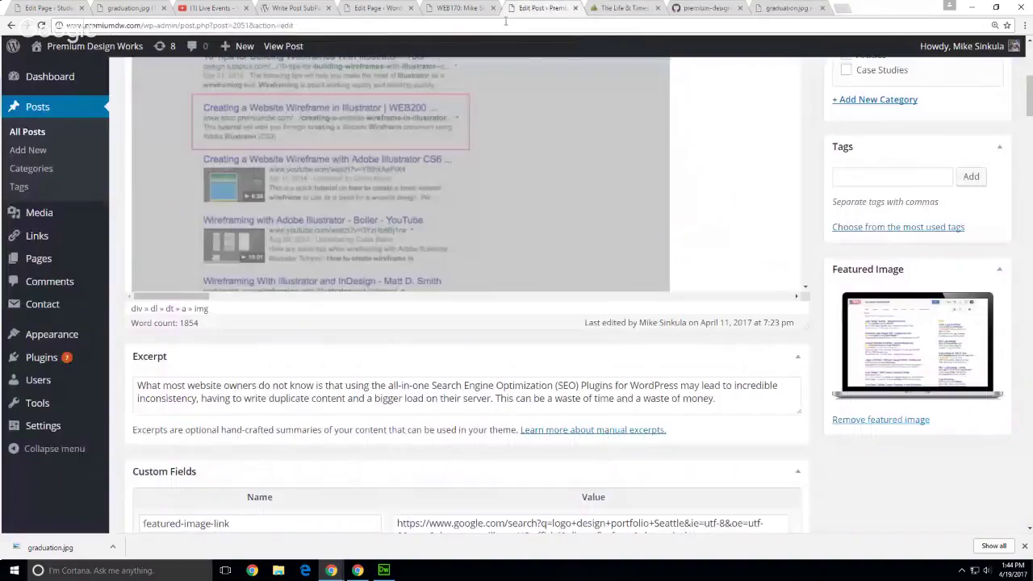
left_click(386, 10)
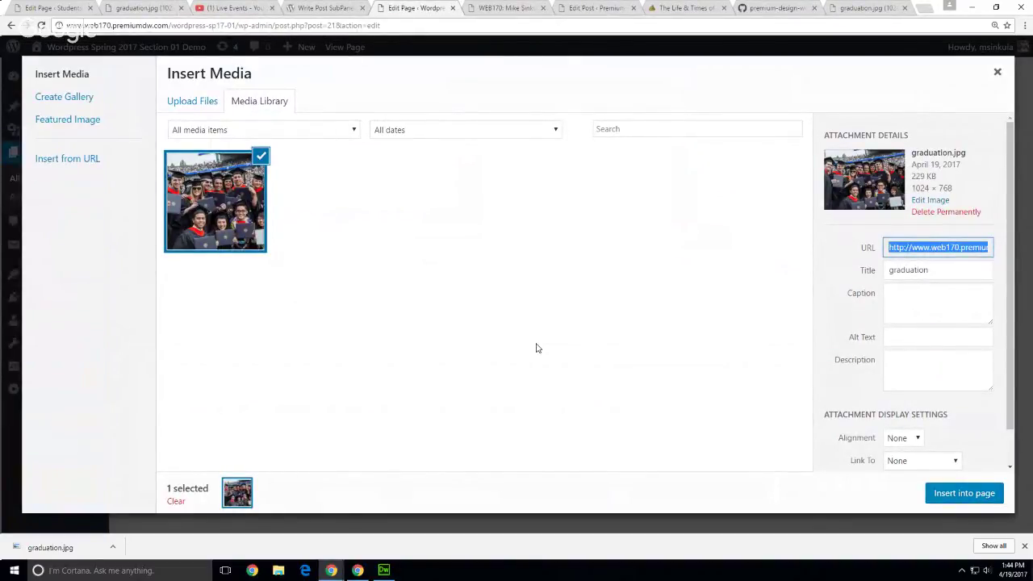
Step: Retitle the graduation image with the owner's first name in possessive form followed by "HCDE Graduation"
double_click(937, 271)
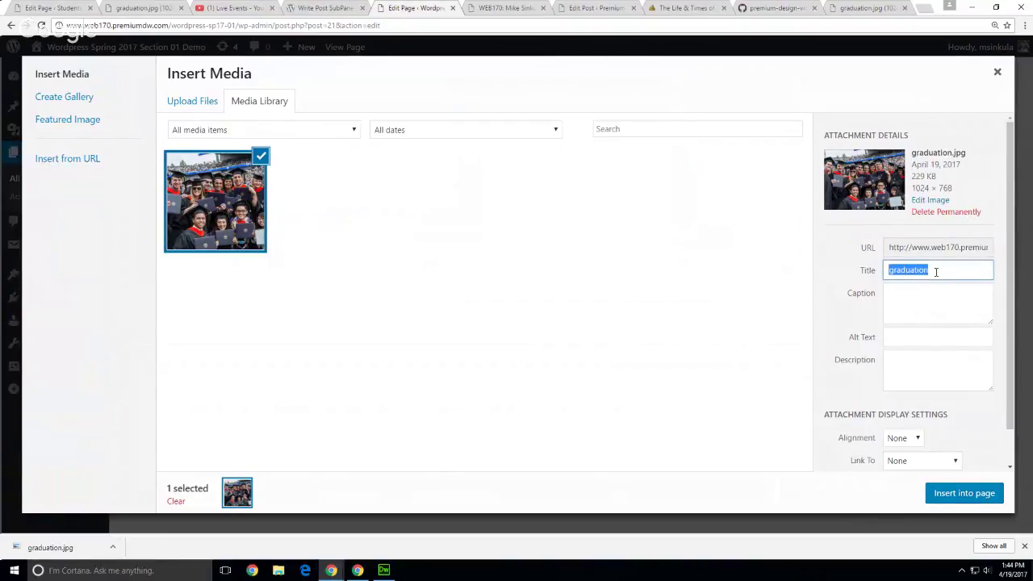
key("Home")
type("Mikes")
key("BackSpace")
type("'s HG")
type("DE")
key("Delete")
type("G")
Step: Give the graduation image the caption "Hey look at us graduating!"
left_click(945, 300)
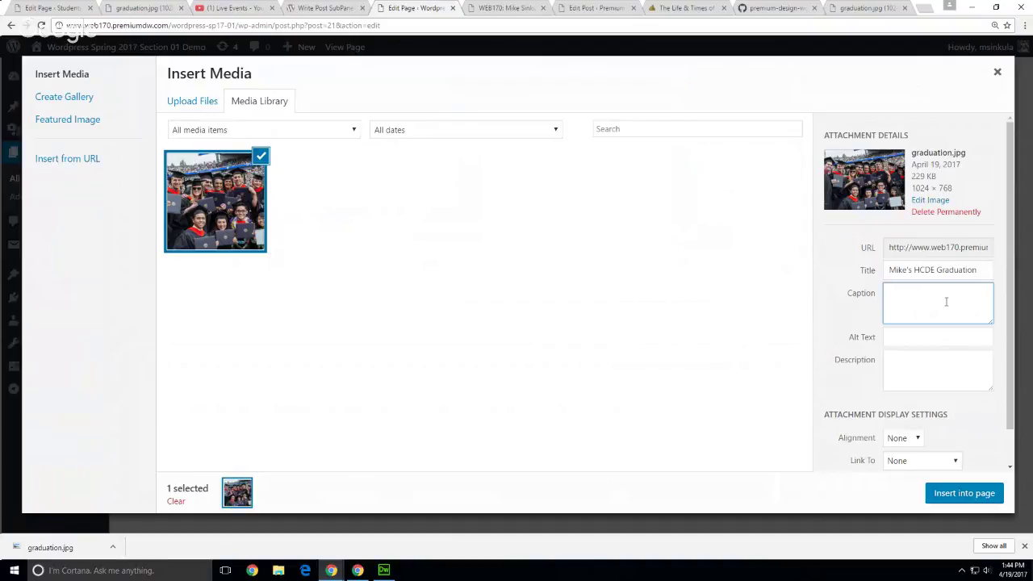
type("Hey lo")
type("ok at us graduating!")
Step: Copy the image's title into its alt text and append "from The University of Washington"
left_click(916, 338)
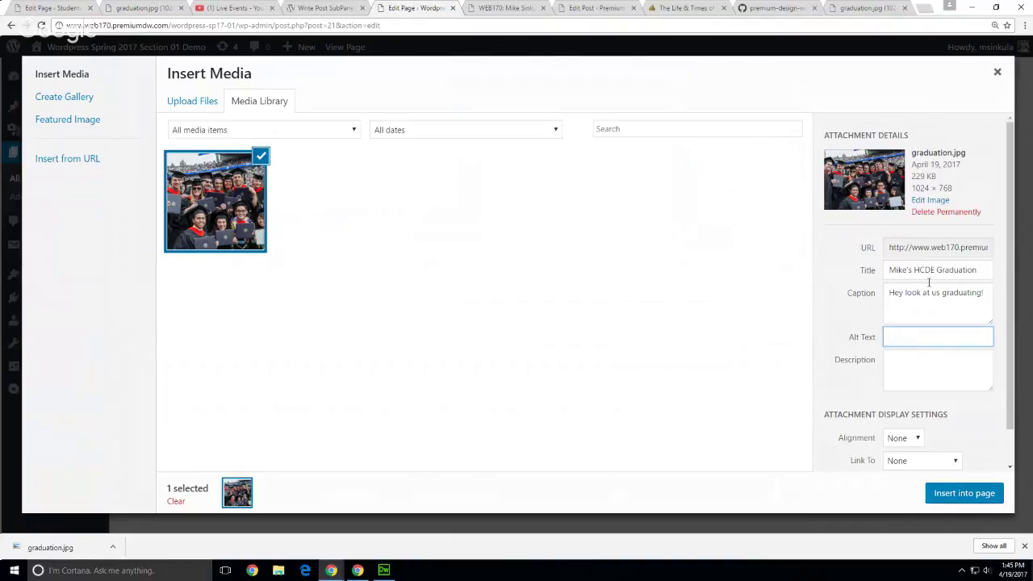
left_click_drag(977, 269, 873, 266)
key("ctrl+c")
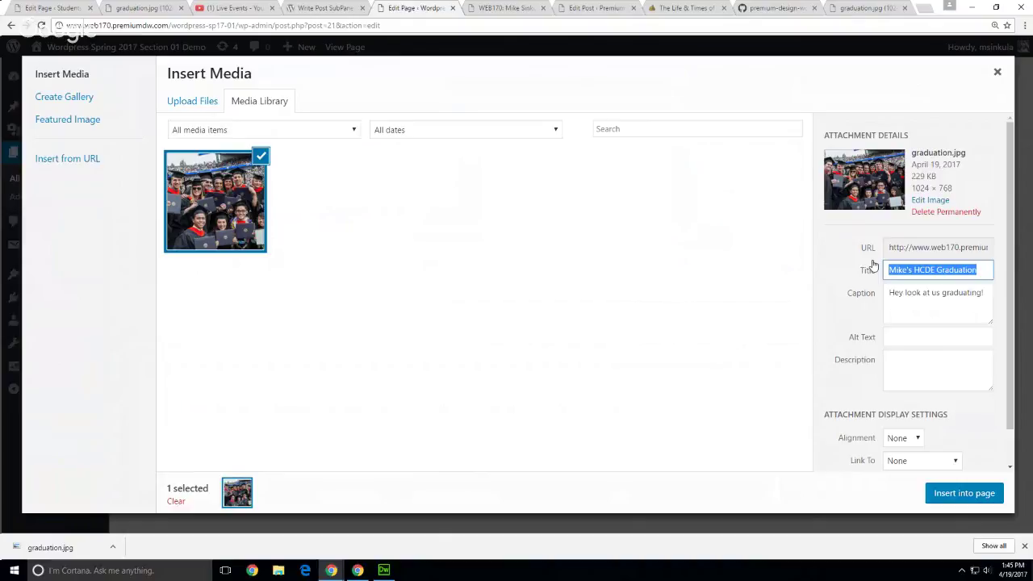
left_click(925, 336)
key("ctrl+v")
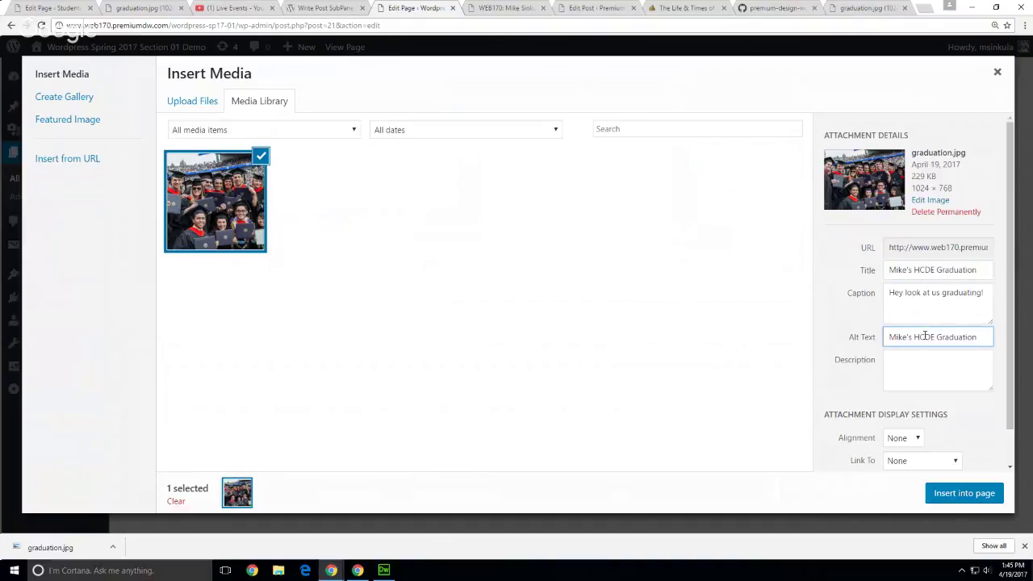
type("from The Un")
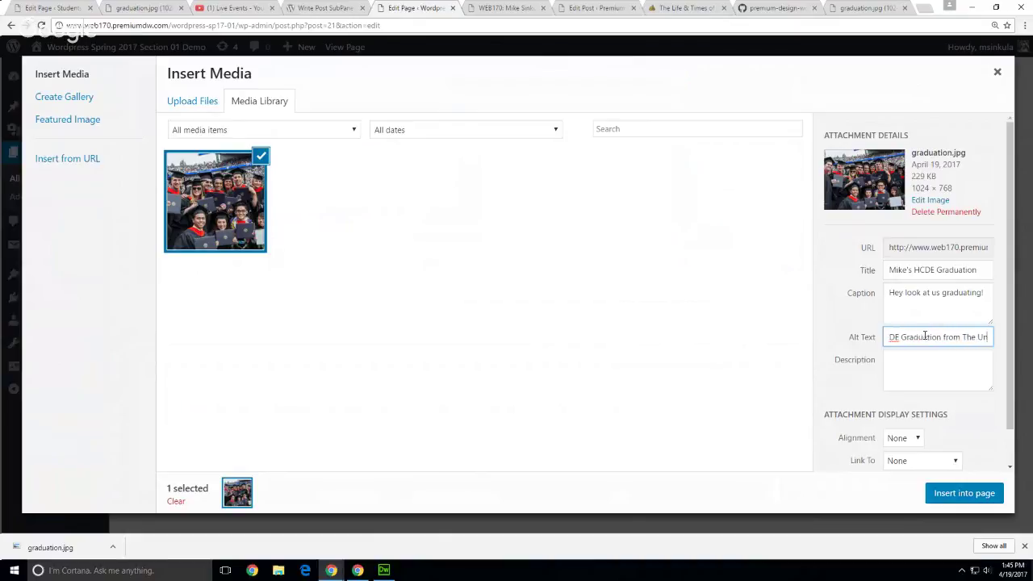
type("iversity of Washington")
triple_click(911, 334)
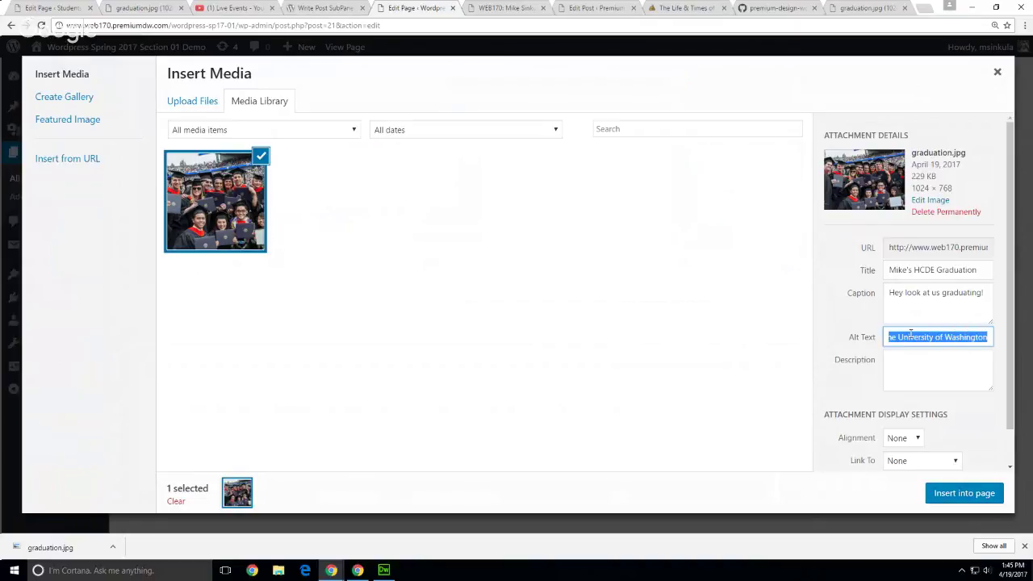
Step: Set the image's description to "This field gets used other places too" and insert the image into the About page
left_click(902, 369)
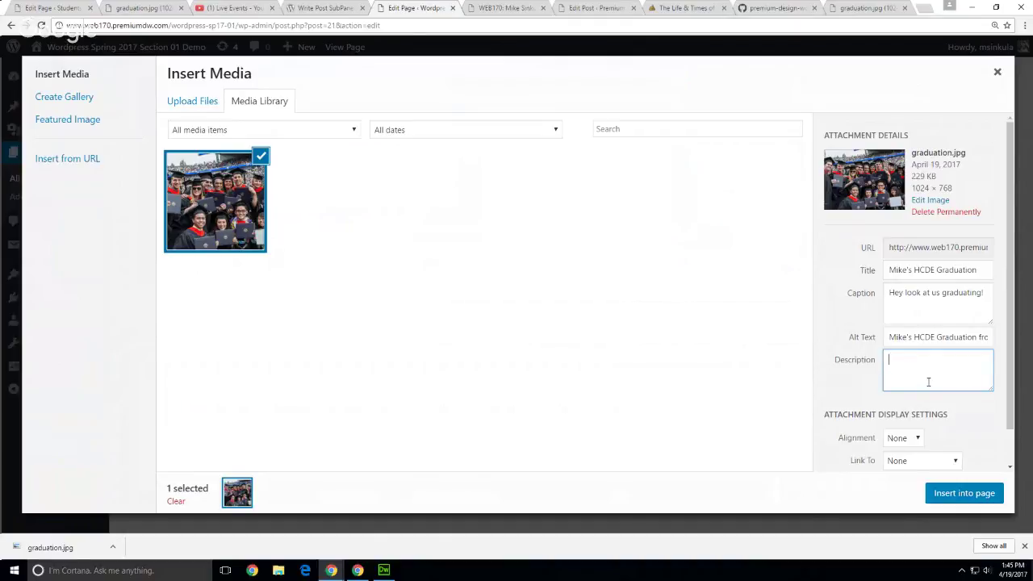
type("Th")
key("BackSpace")
key("BackSpace")
type("This field gets used other places too")
left_click(959, 500)
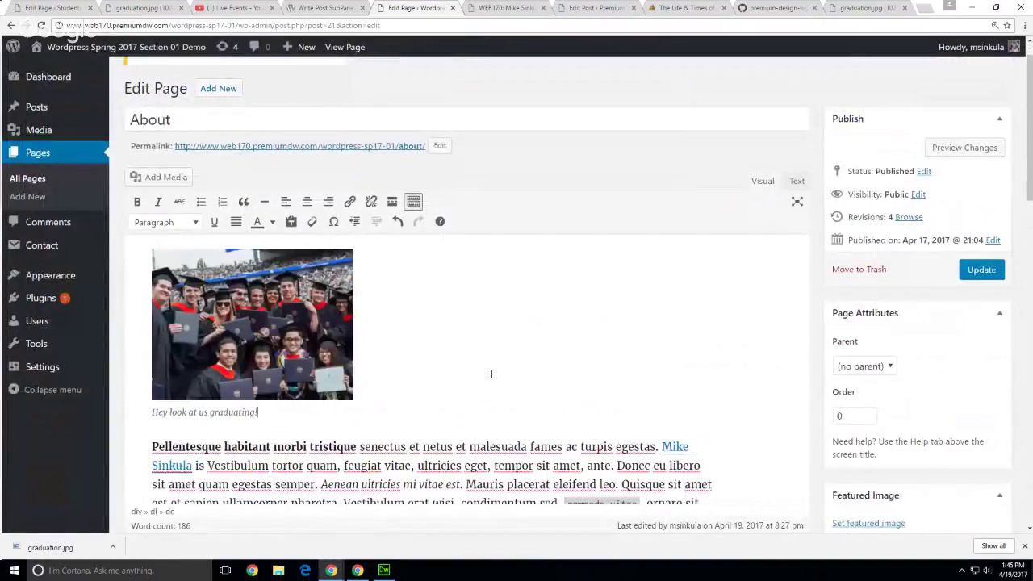
Step: Align the inserted graduation image to the right of the text and update the About page
left_click(276, 338)
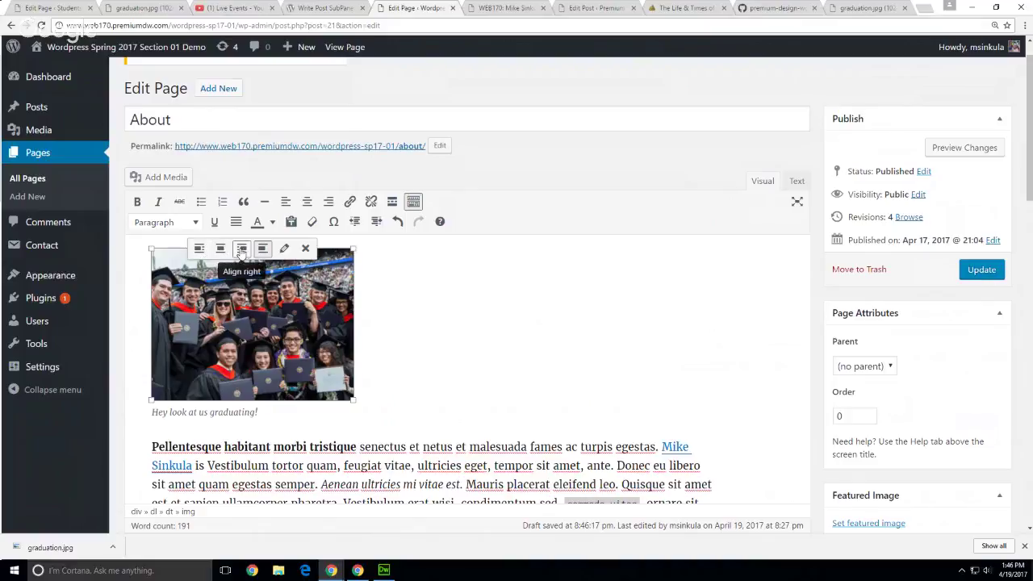
left_click(242, 250)
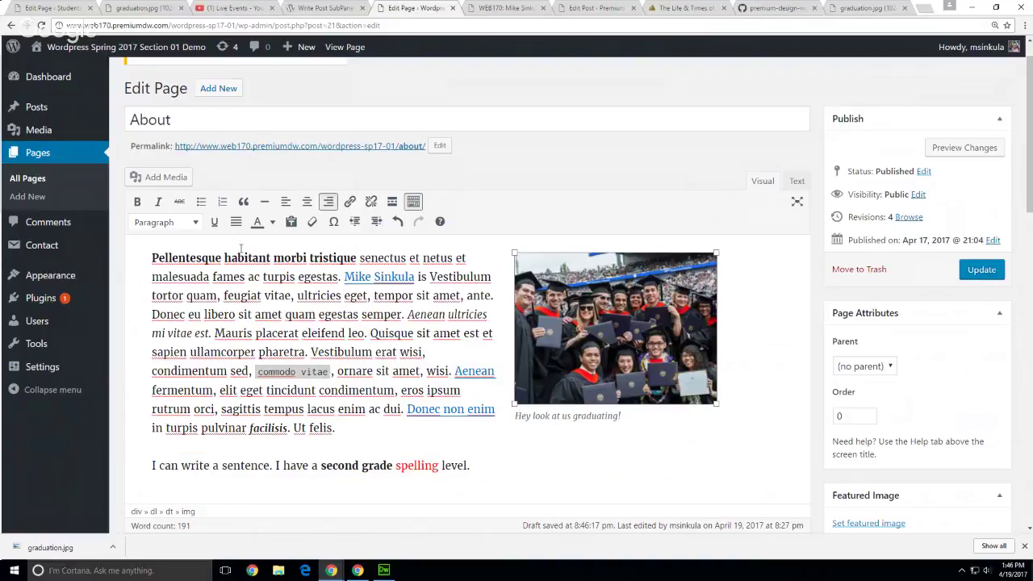
left_click(982, 269)
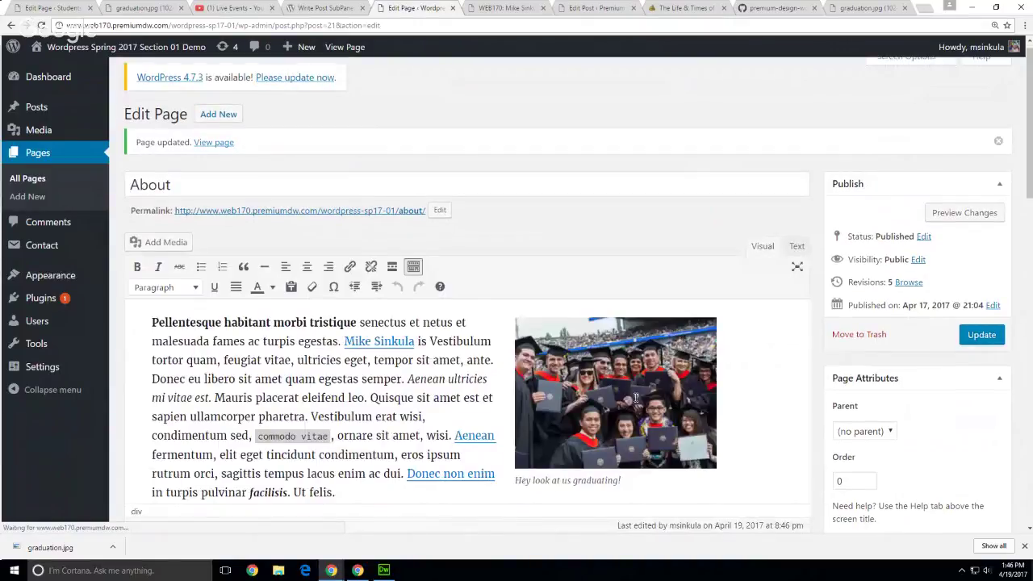
Step: View the published About page, inspect the graduation image's markup and copy the alignright class from its figure element
scroll(330, 381, "down", 2)
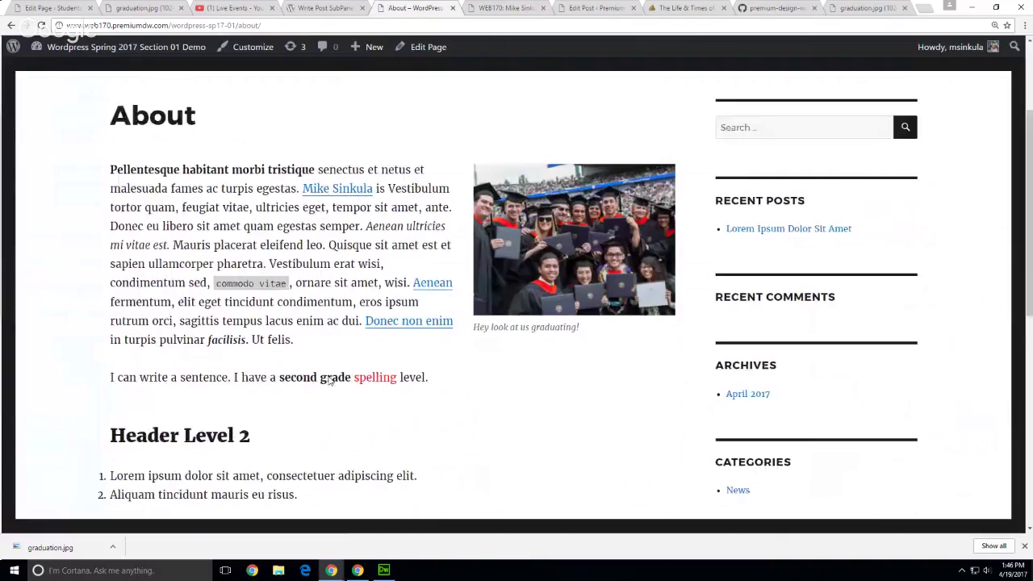
right_click(595, 281)
left_click(619, 362)
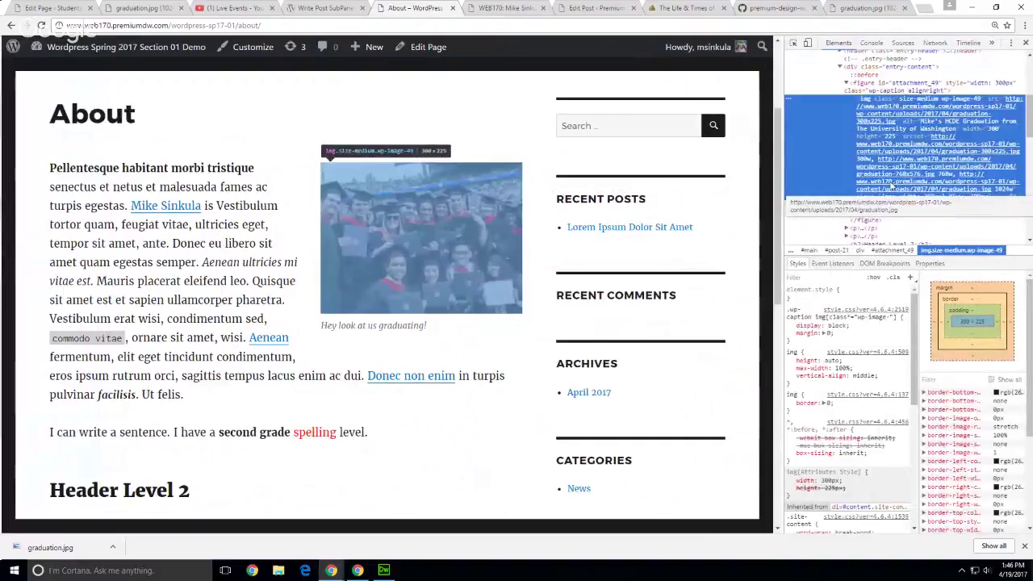
left_click(923, 93)
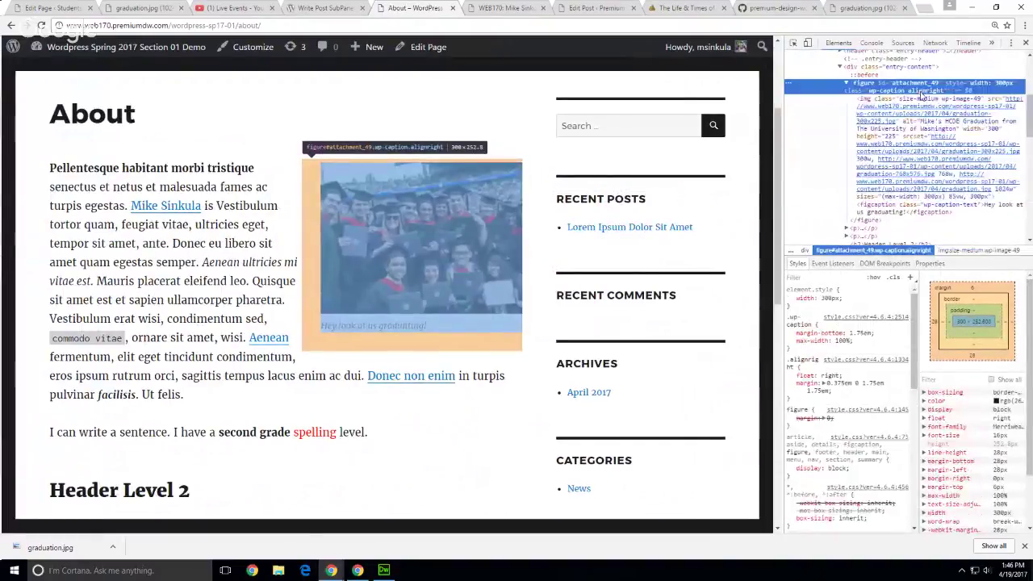
double_click(922, 92)
key("ctrl+c")
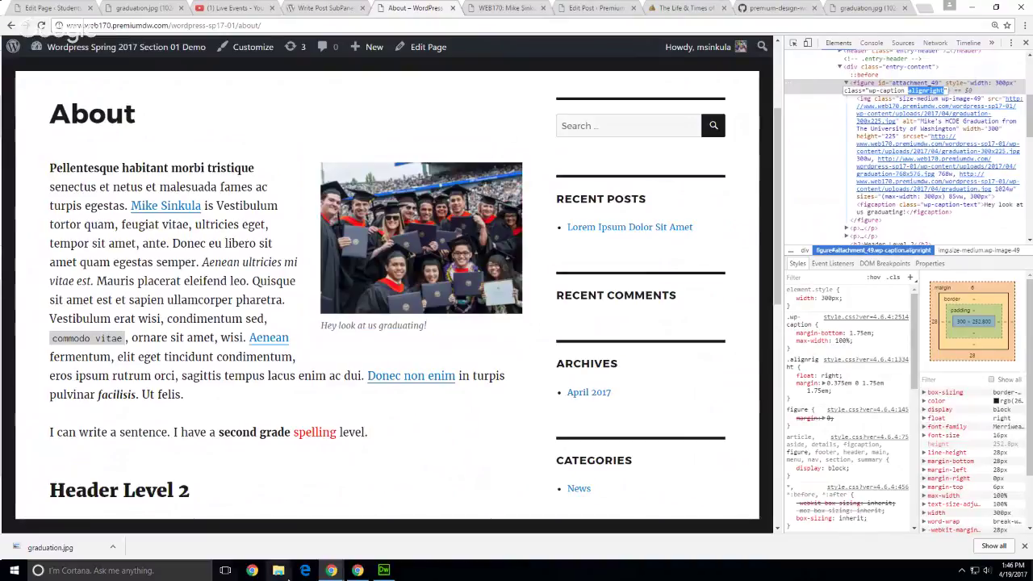
Step: Switch to Dreamweaver, expand the twentysixteen theme folder within wordpress-sp17-01's themes and open its style.css
left_click(384, 570)
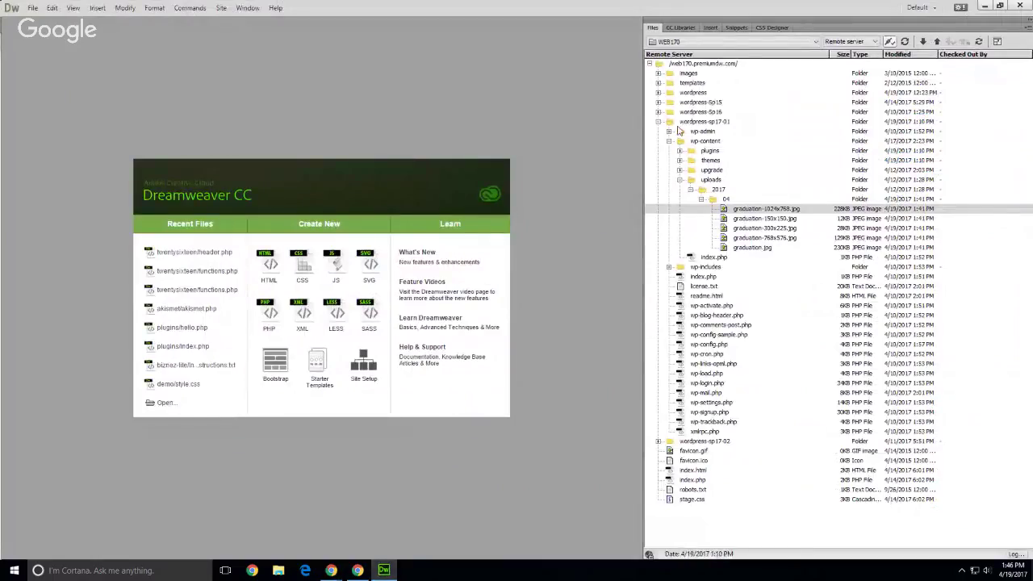
left_click(680, 160)
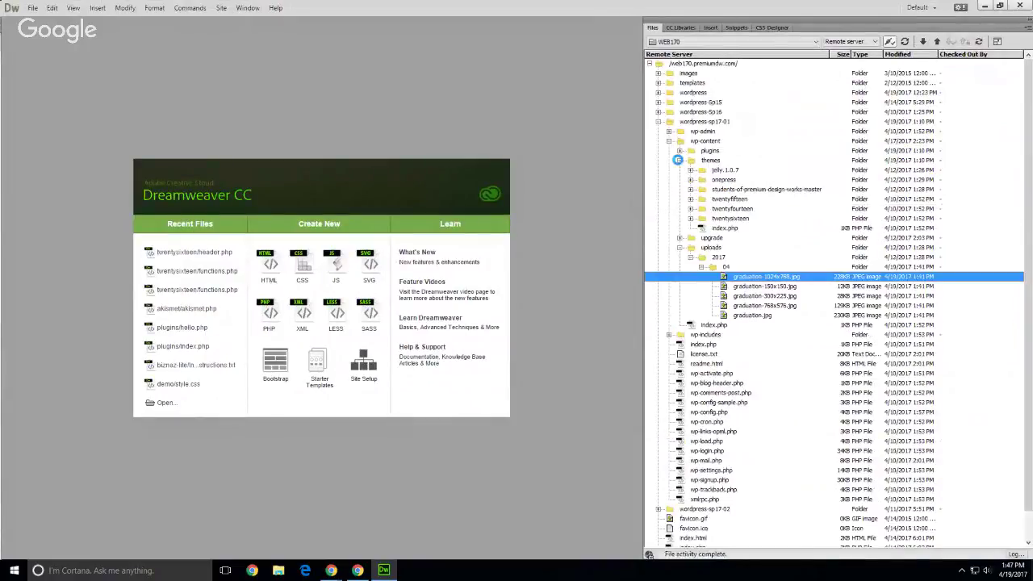
left_click(691, 218)
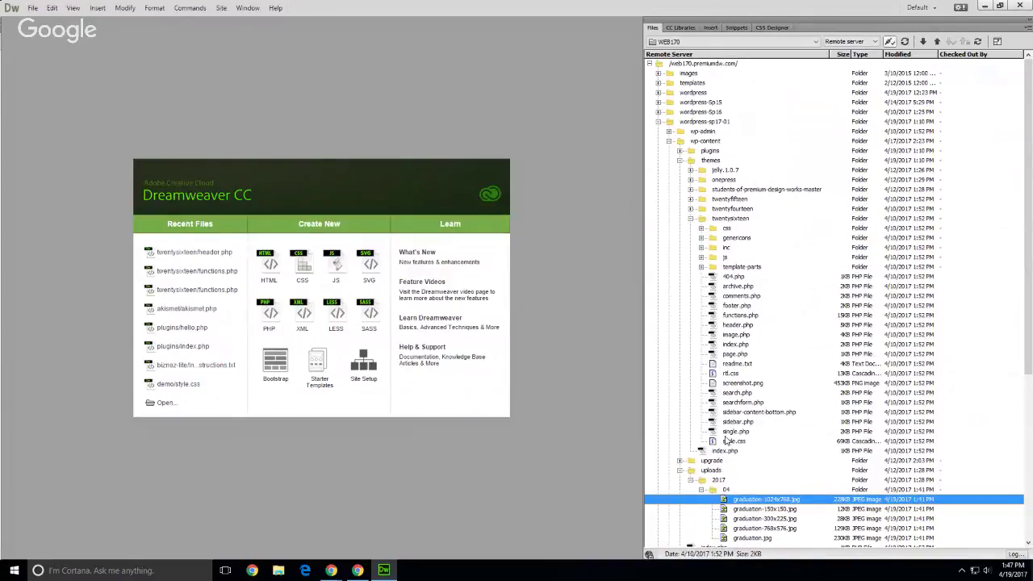
double_click(730, 441)
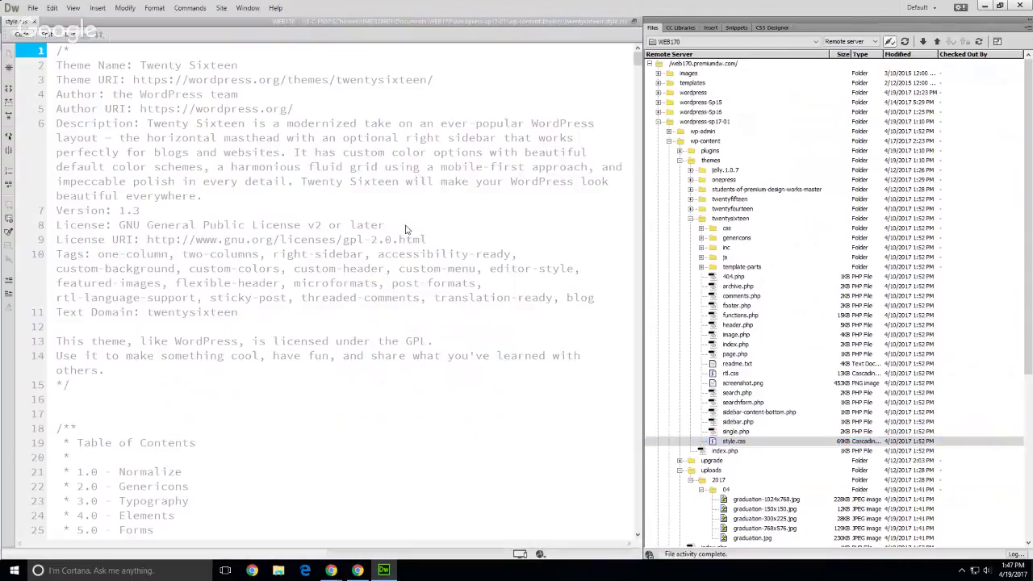
Step: Search style.css for the copied alignright class and highlight the whole .alignright rule
key("ctrl+f")
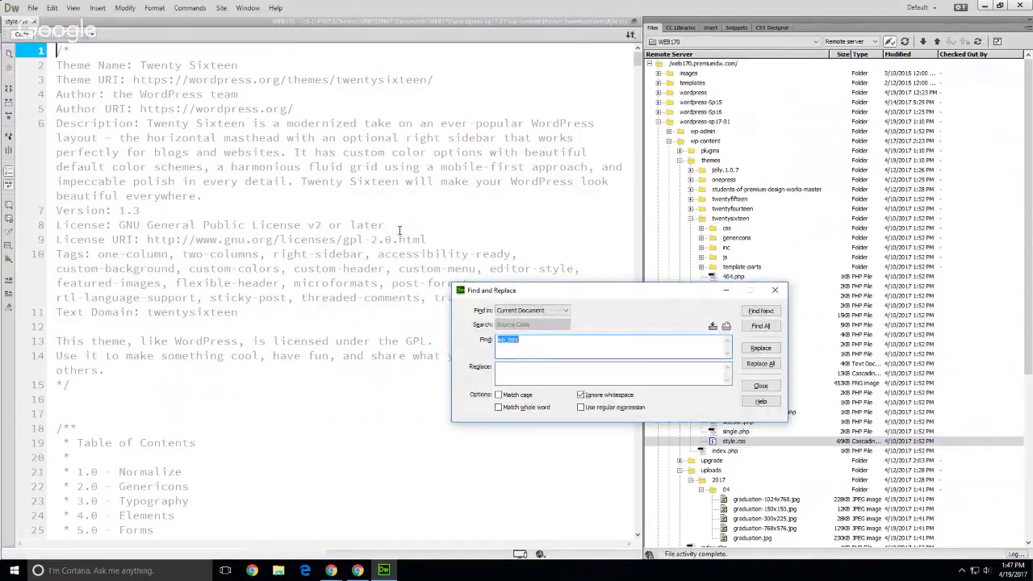
key("ctrl+v")
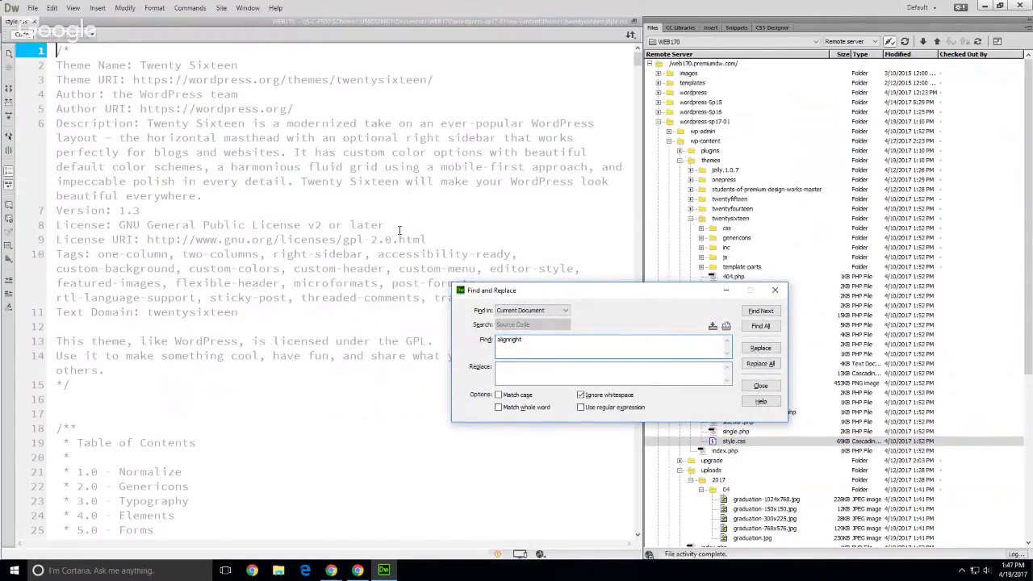
key("Return")
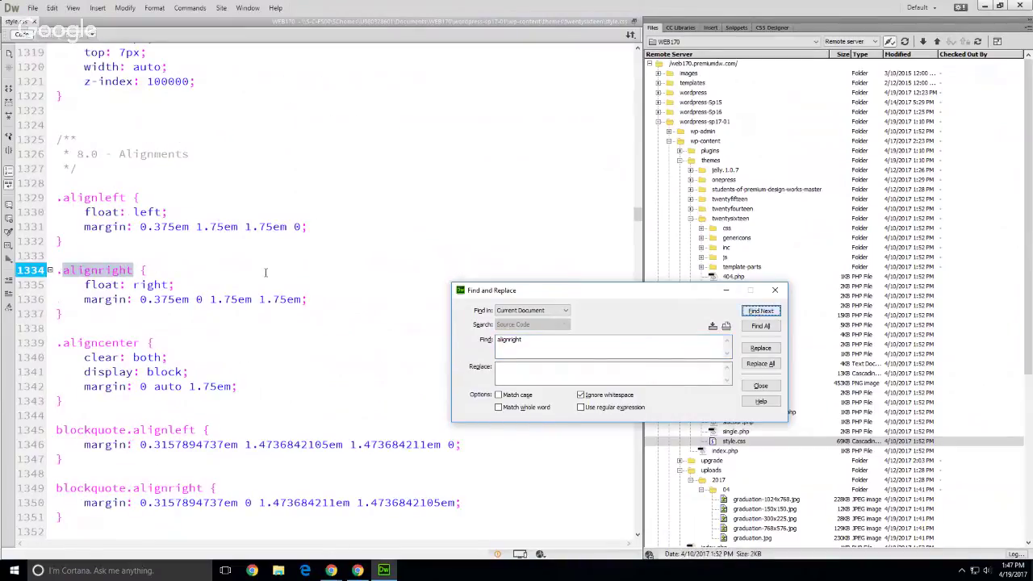
left_click(298, 275)
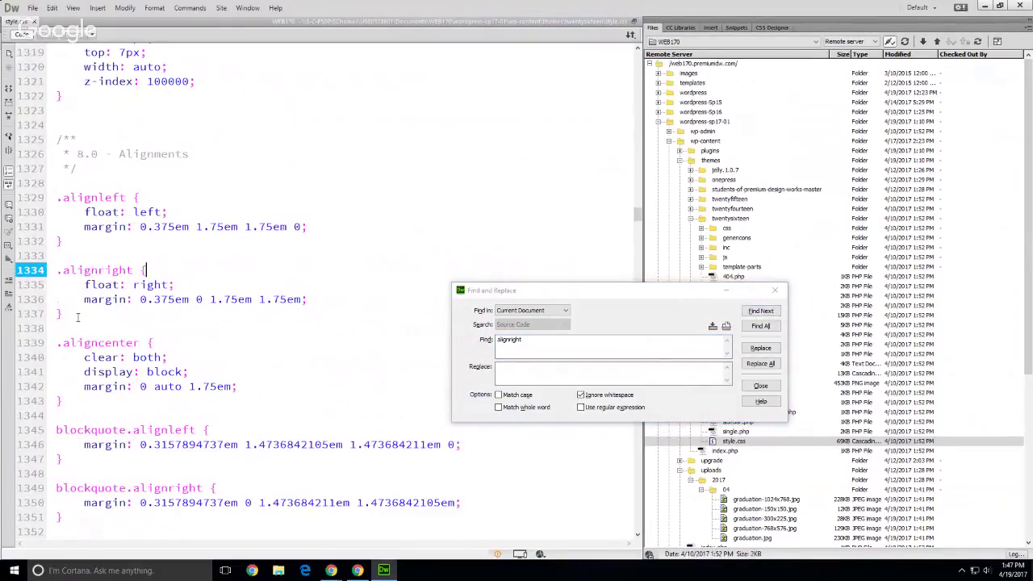
left_click_drag(78, 318, 57, 271)
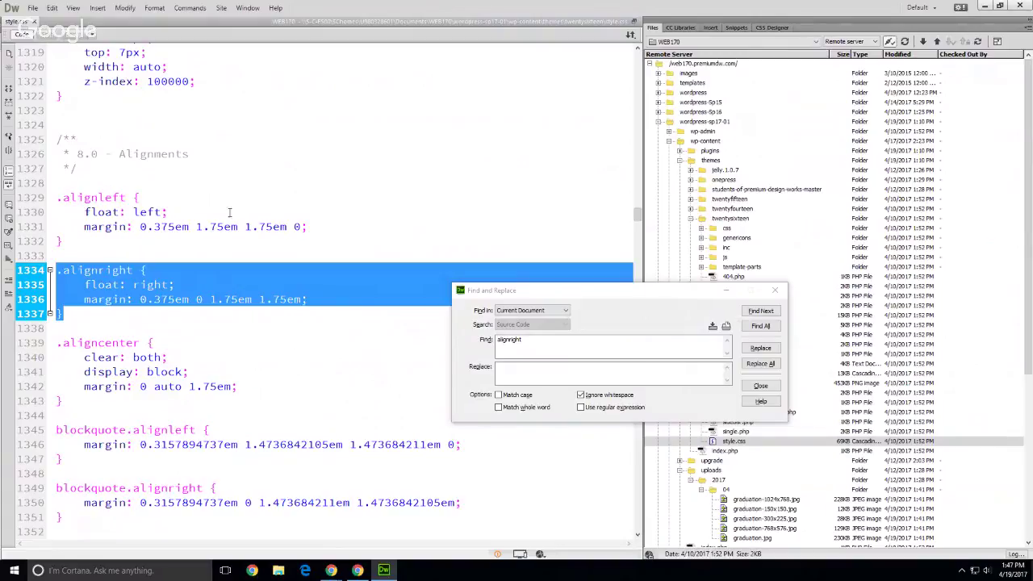
left_click(236, 269)
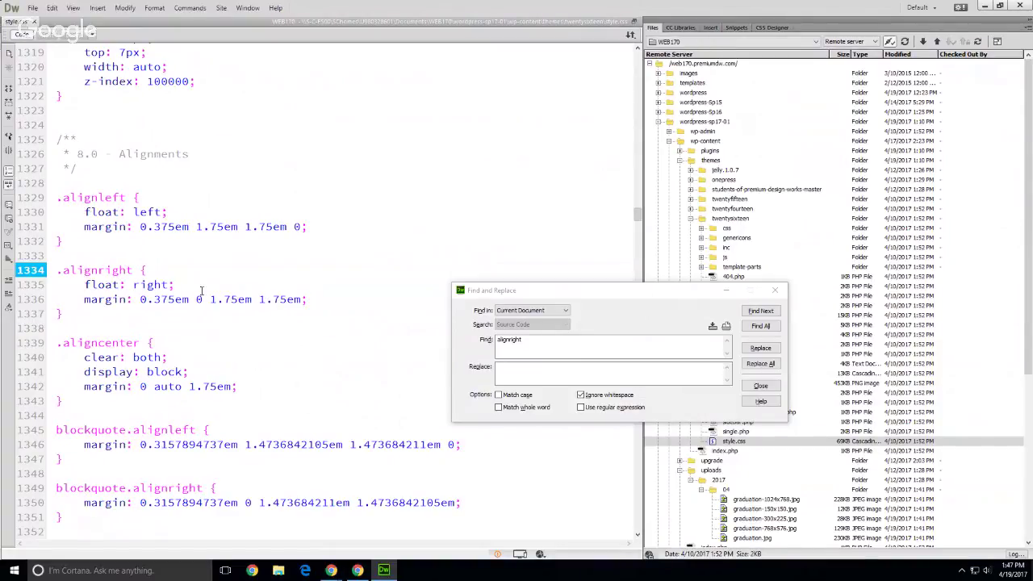
Step: Highlight and compare the .alignleft and .alignright rules in style.css's Alignments section, and close the Find and Replace dialog
double_click(93, 198)
scroll(266, 312, "down", 2)
scroll(263, 311, "up", 1)
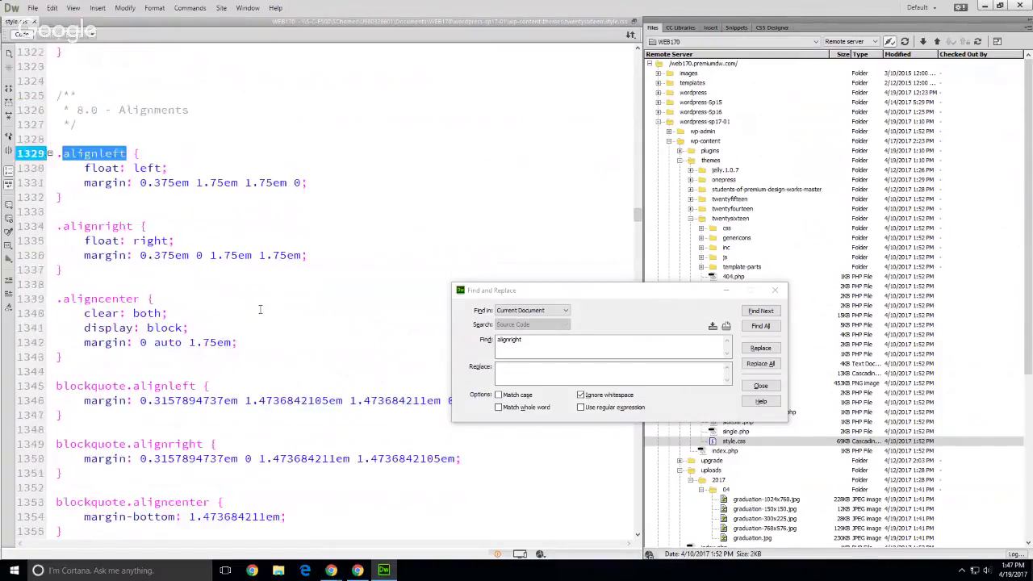
left_click(259, 310)
left_click_drag(56, 153, 133, 153)
left_click_drag(57, 226, 147, 227)
left_click(154, 284)
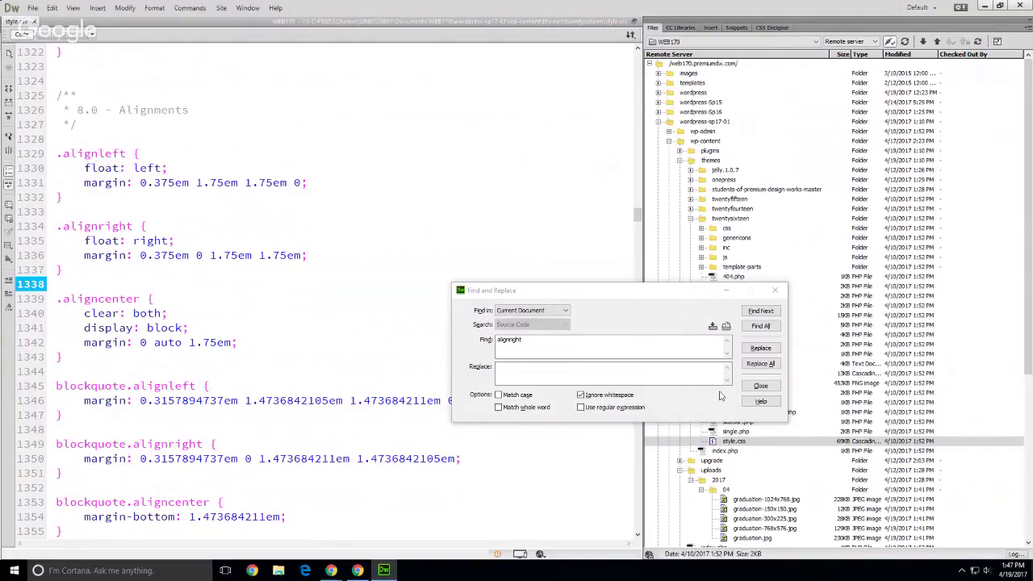
left_click(761, 386)
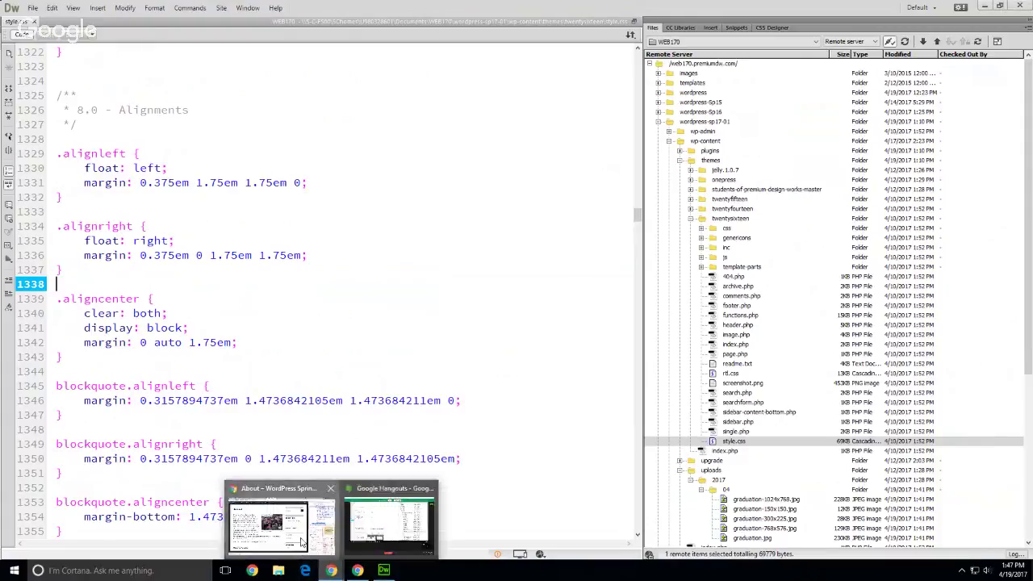
Step: Switch to Chrome's published About page and examine the right-aligned graduation image and its caption
left_click(279, 525)
left_click(399, 442)
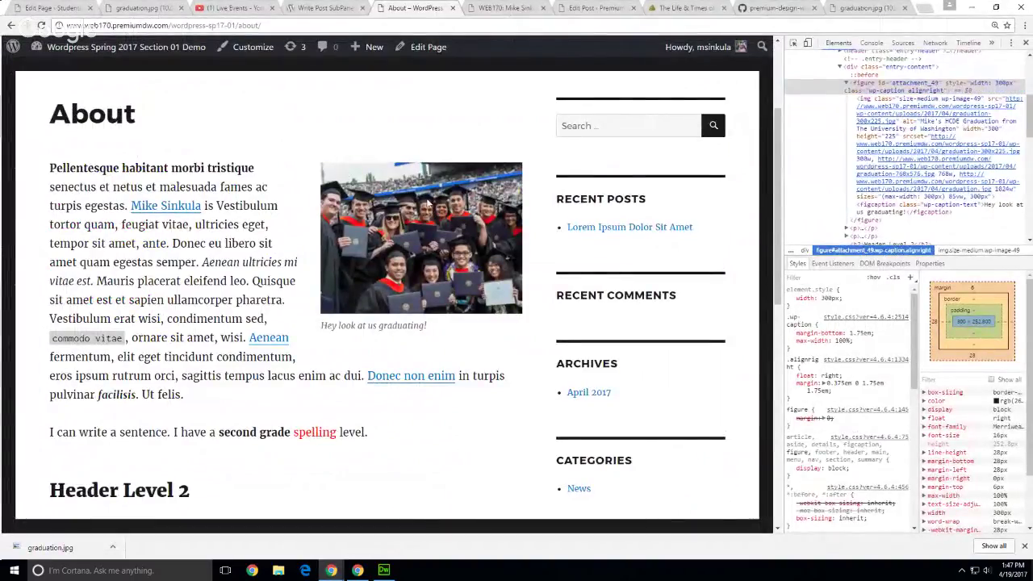
double_click(401, 325)
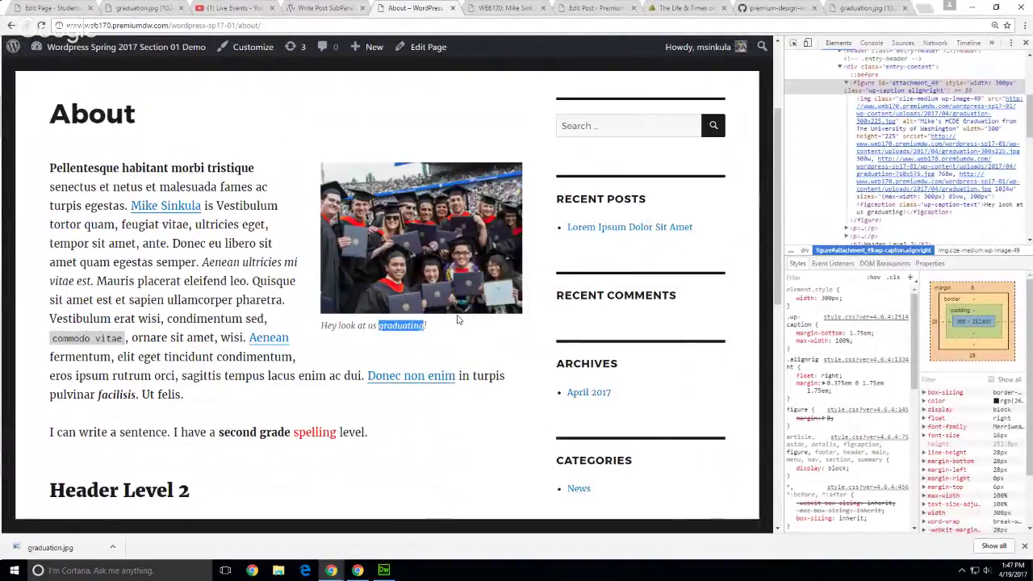
left_click(473, 345)
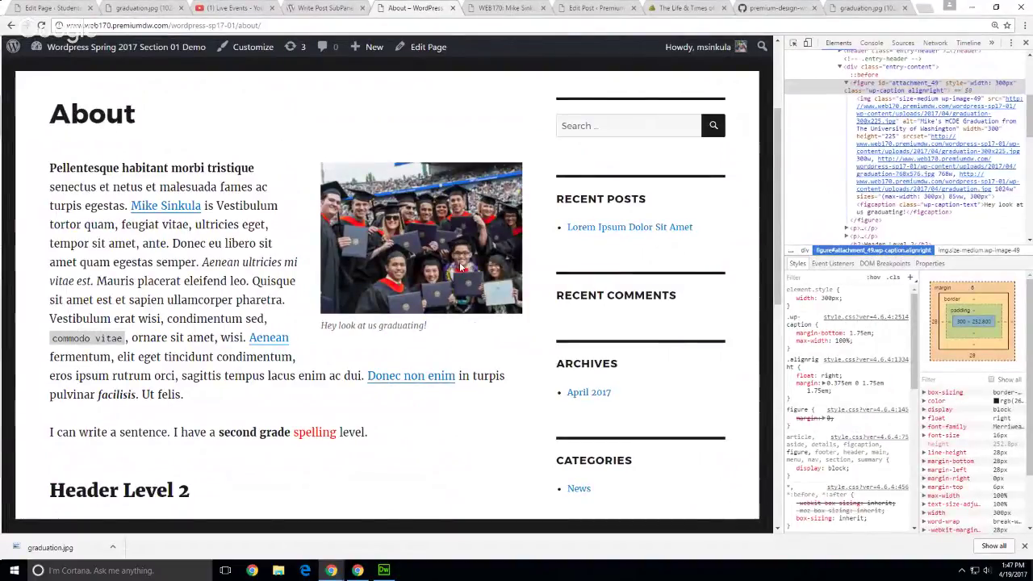
Step: Open the About page for editing and go from there to WordPress's Media Settings
left_click(429, 49)
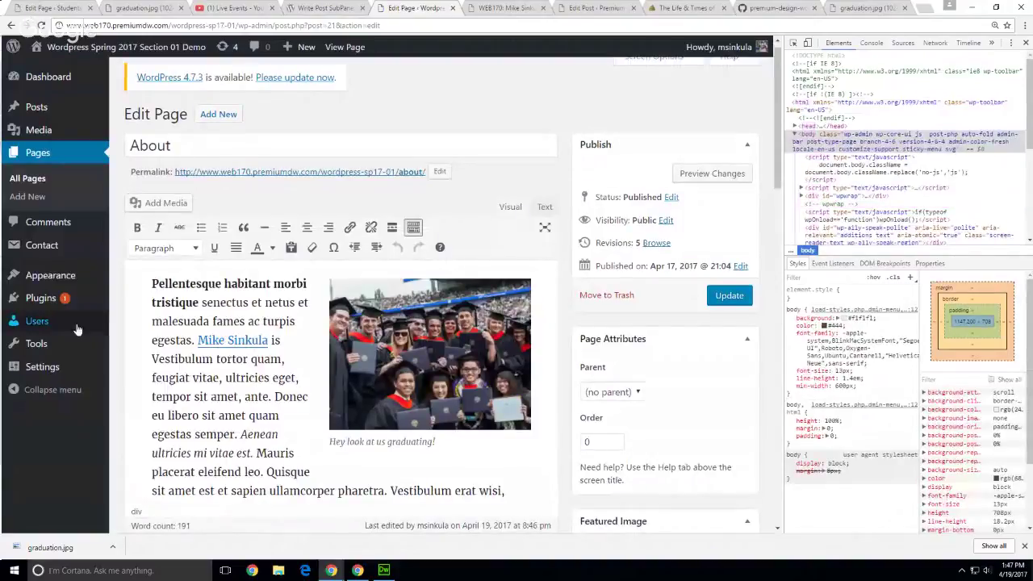
mouse_move(55, 276)
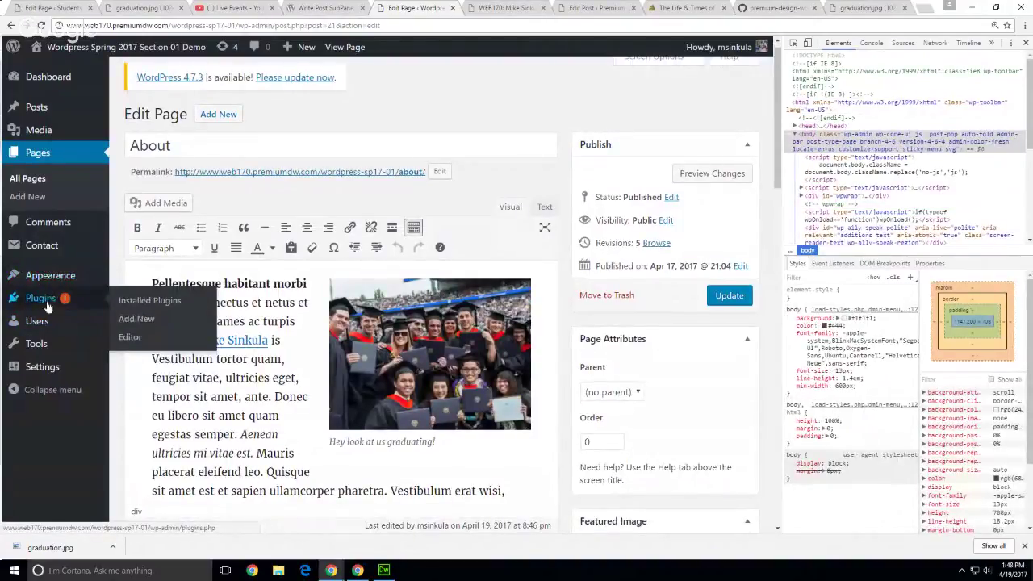
mouse_move(36, 367)
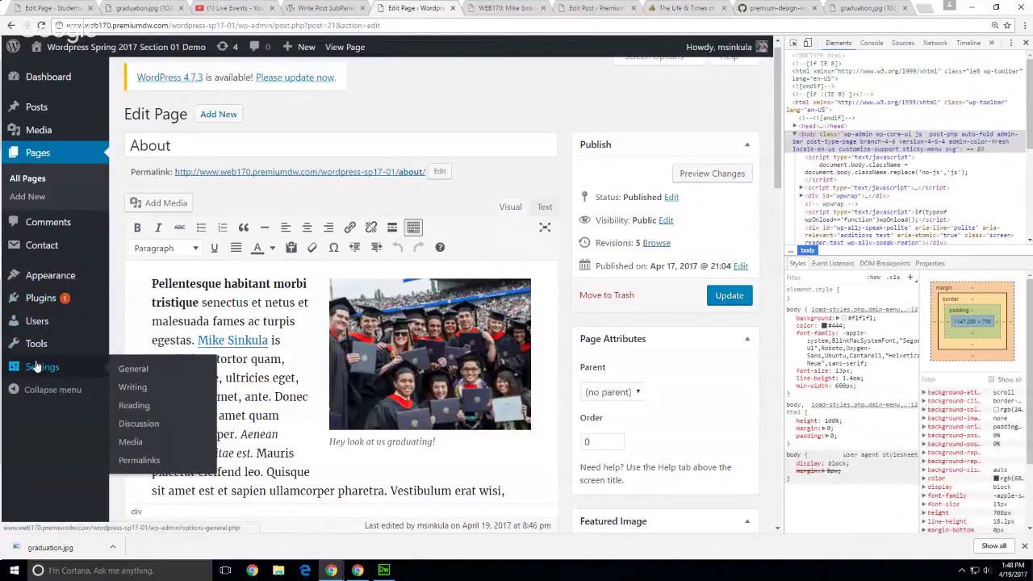
left_click(133, 443)
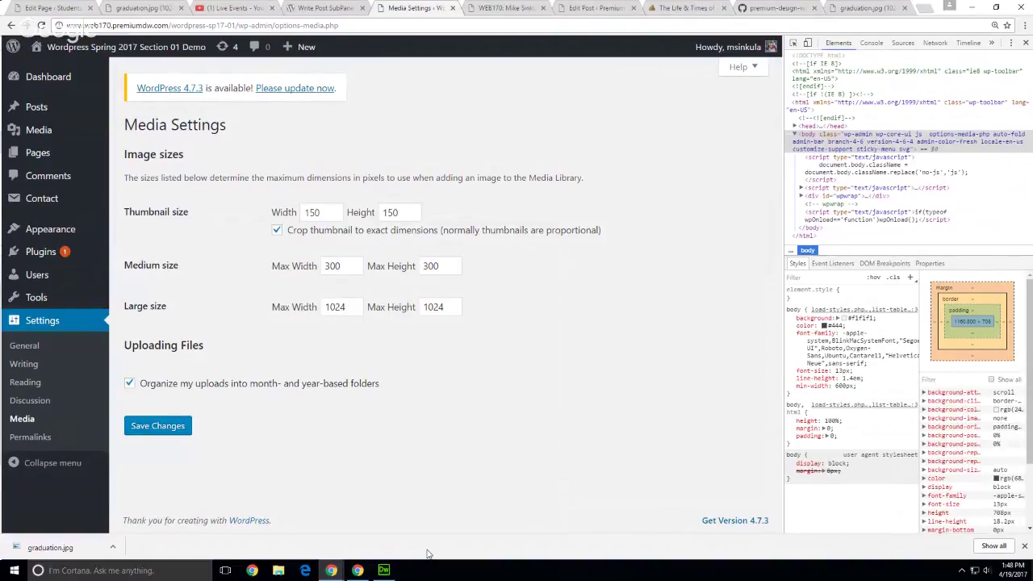
Step: Collapse the twentysixteen folder in Dreamweaver and place a reduced Chrome window showing Media Settings beside the graduation image files
left_click(385, 571)
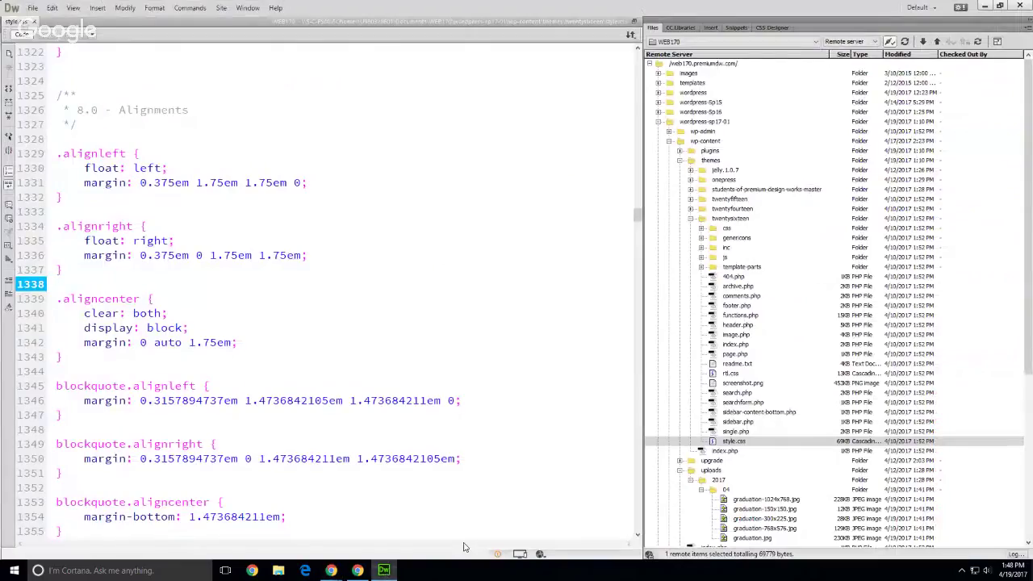
left_click(691, 218)
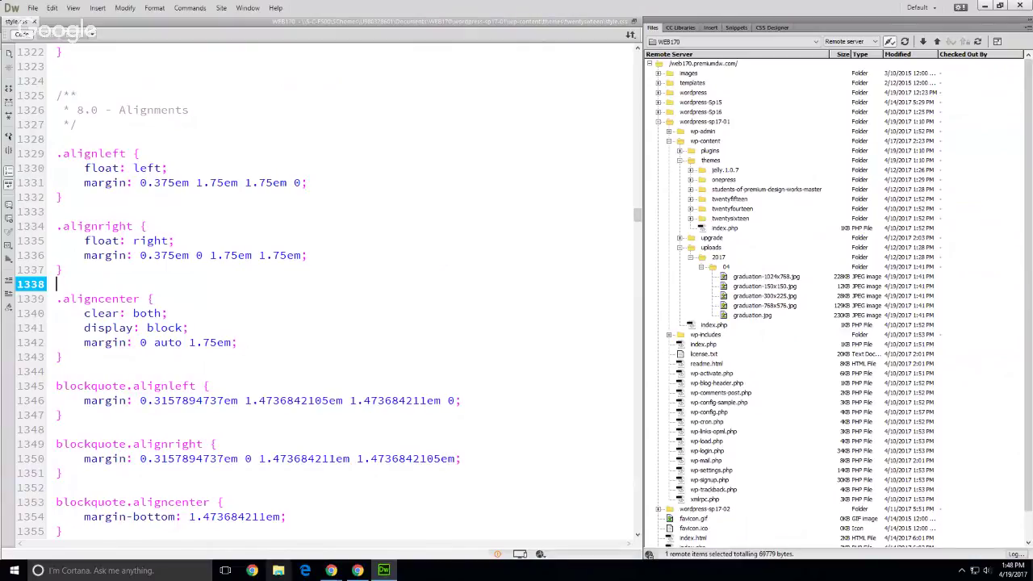
mouse_move(331, 572)
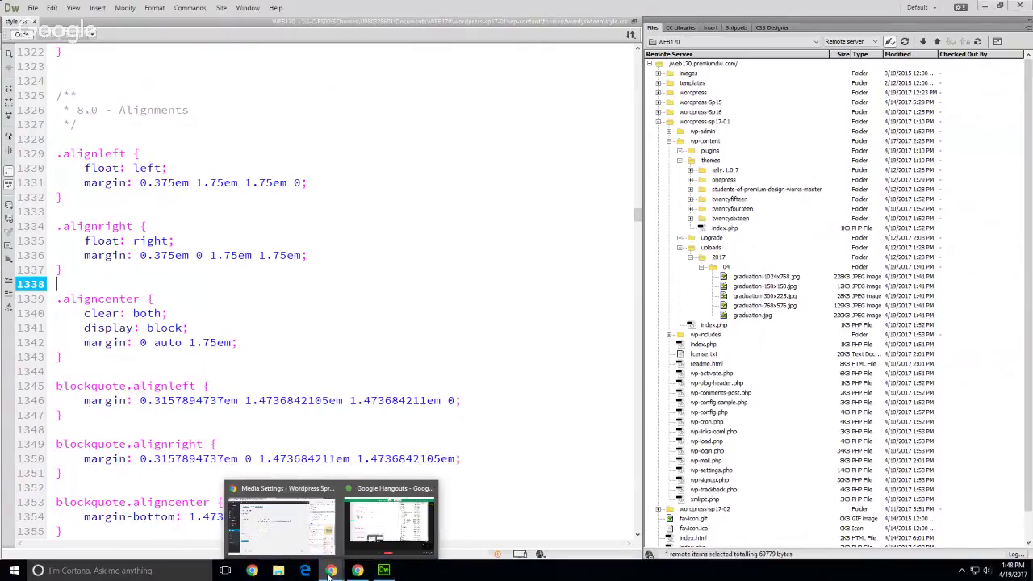
left_click(280, 534)
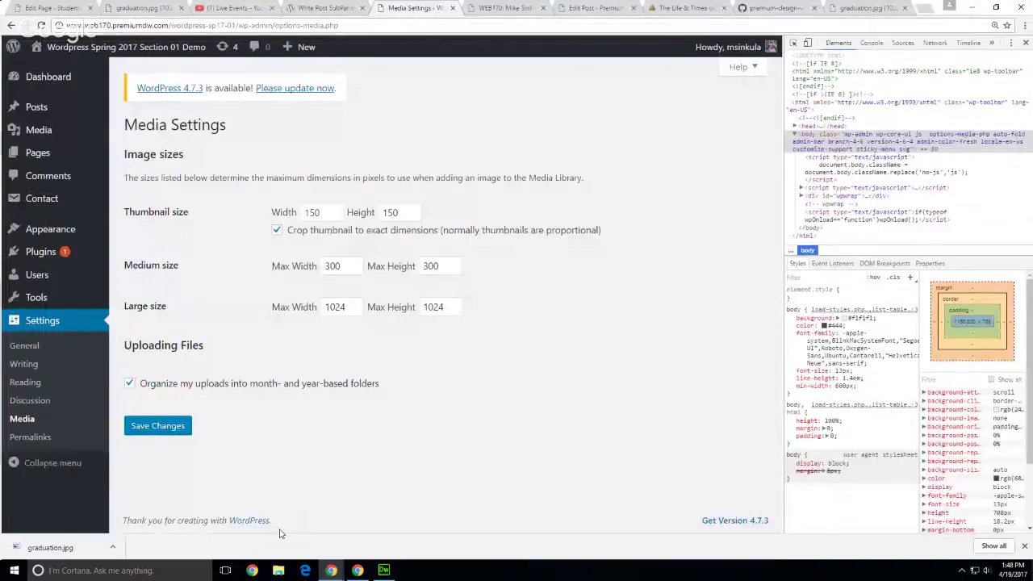
left_click(998, 7)
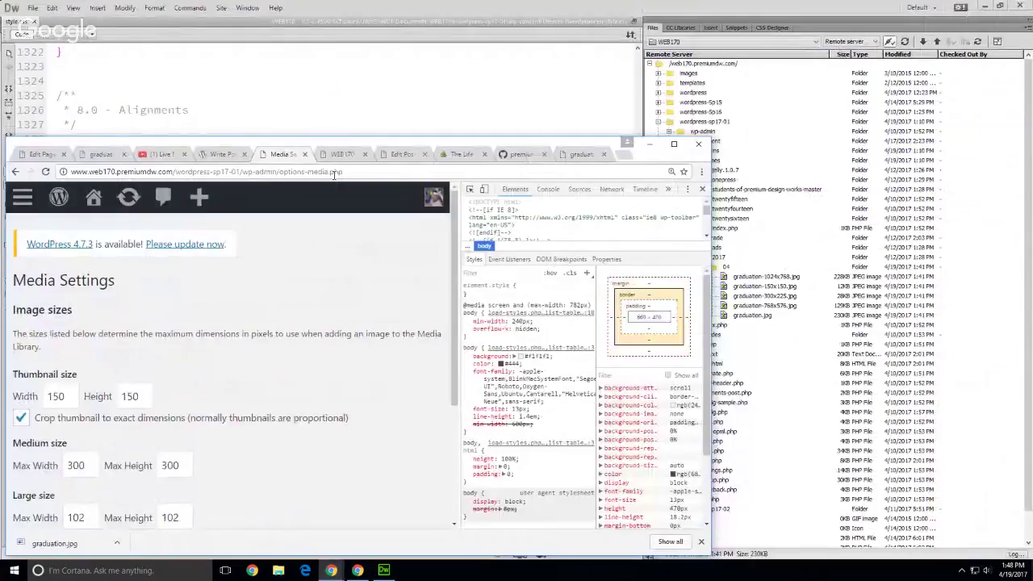
left_click_drag(360, 145, 387, 38)
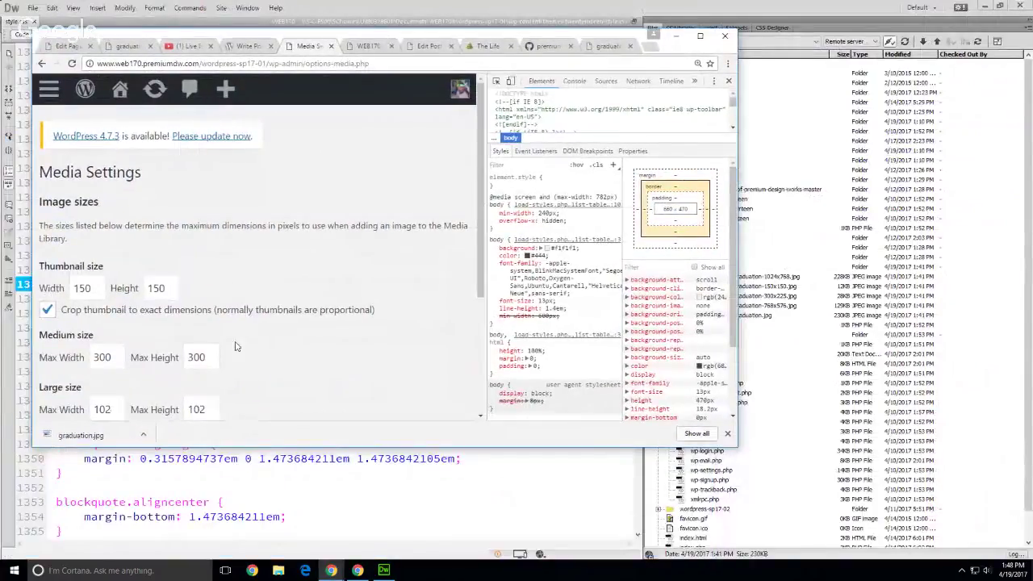
Step: Compare the thumbnail, medium and large size settings with the uploaded graduation file names, and maximize the browser window again
left_click(87, 289)
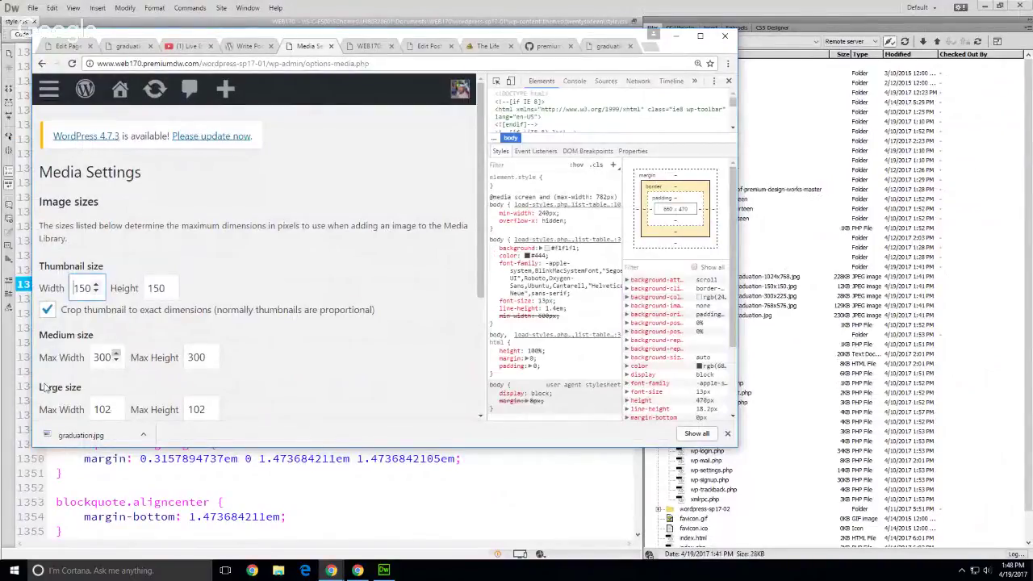
left_click(98, 353)
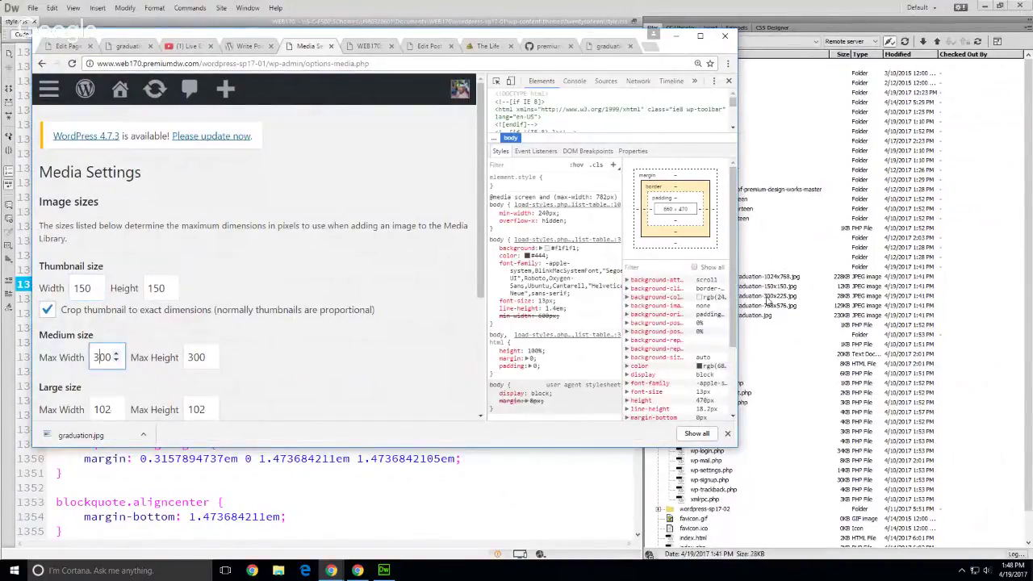
scroll(363, 402, "down", 2)
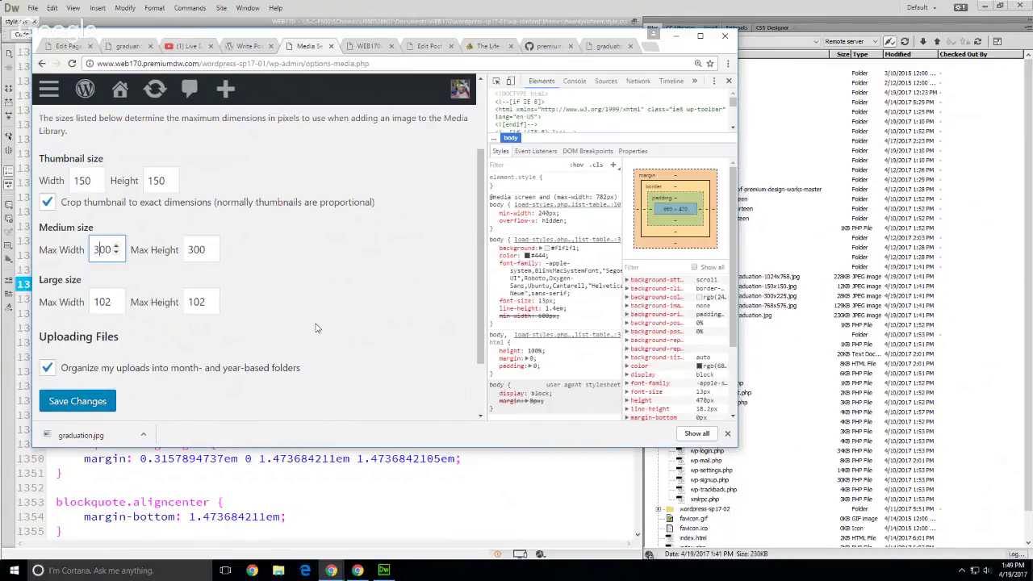
left_click(702, 38)
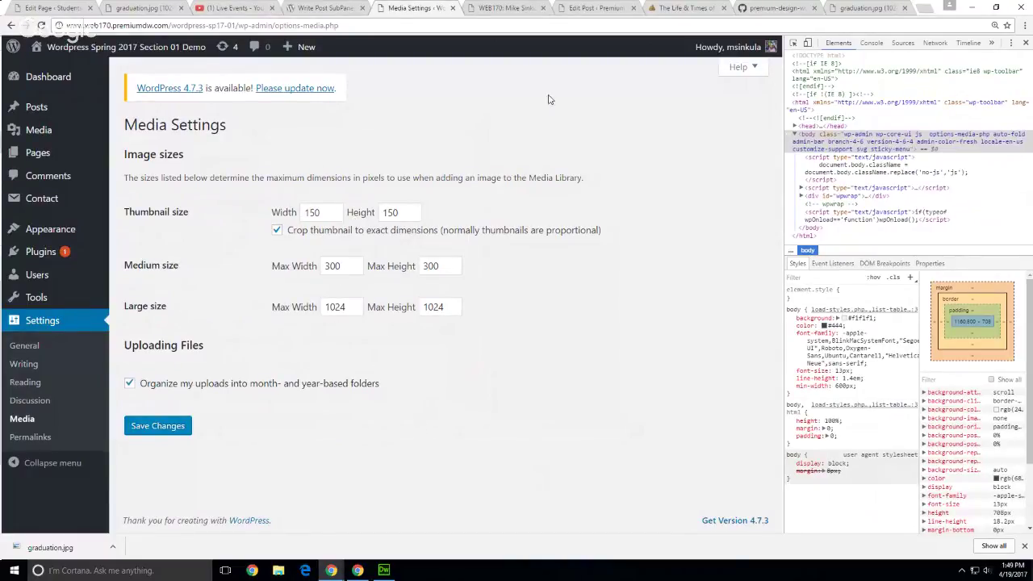
Step: View functions.php on GitHub and highlight the get_the_post_thumbnail call and its 'large' size argument
left_click(779, 8)
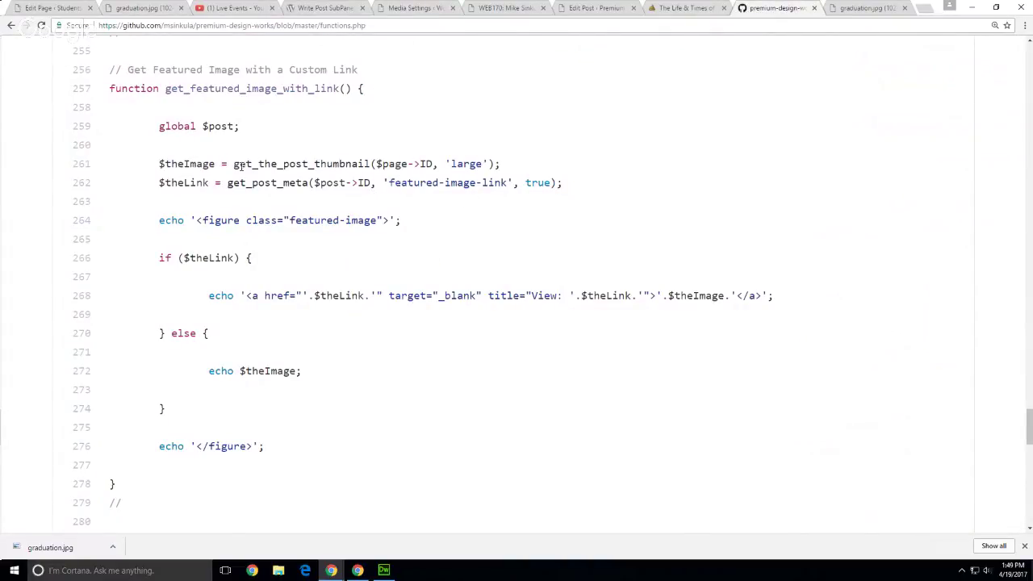
left_click_drag(233, 165, 501, 170)
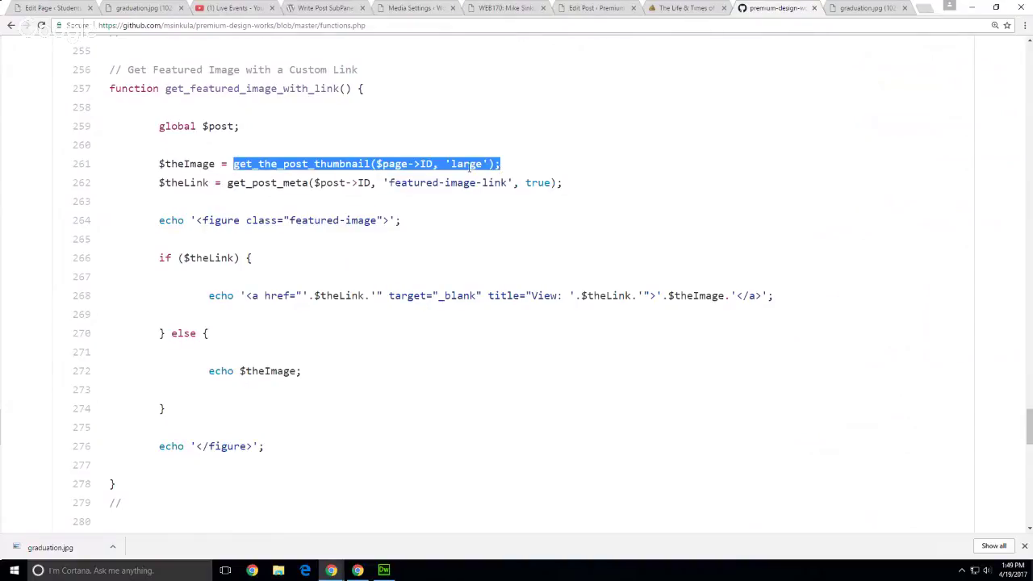
double_click(258, 164)
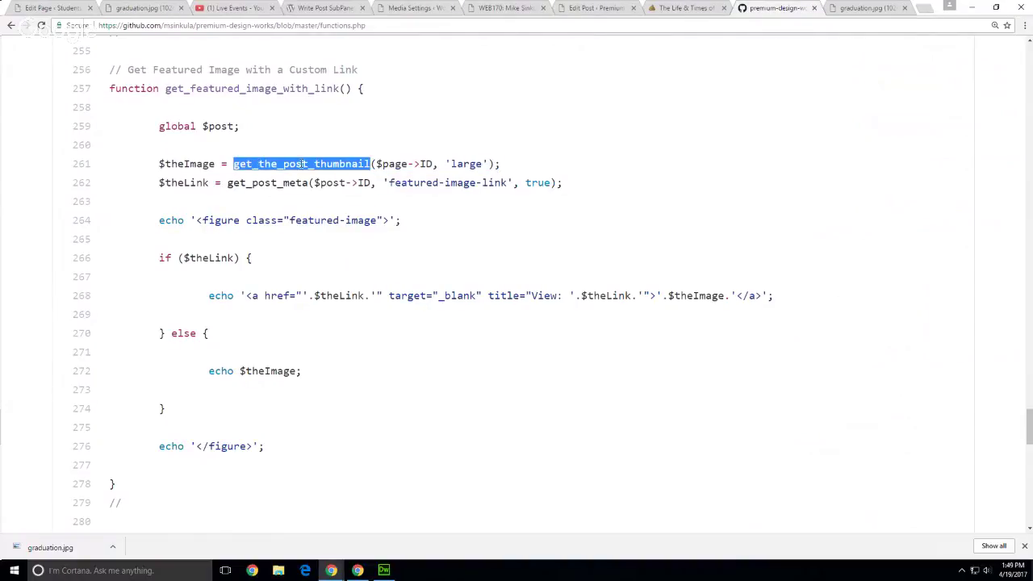
left_click(456, 164)
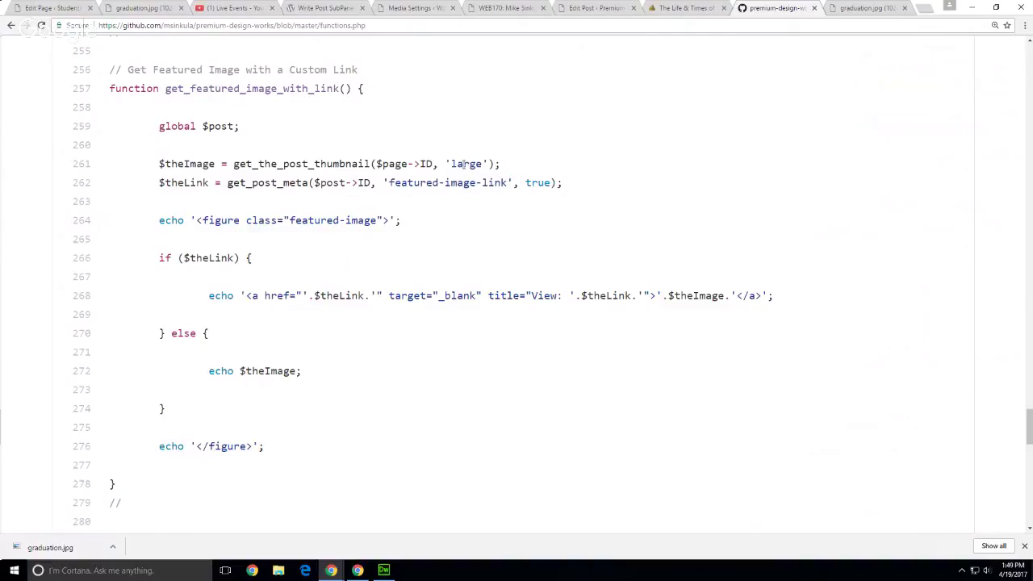
double_click(465, 164)
left_click(681, 406)
Step: Return from Media Settings to the About page's editor and open the graduation image's details
left_click(392, 10)
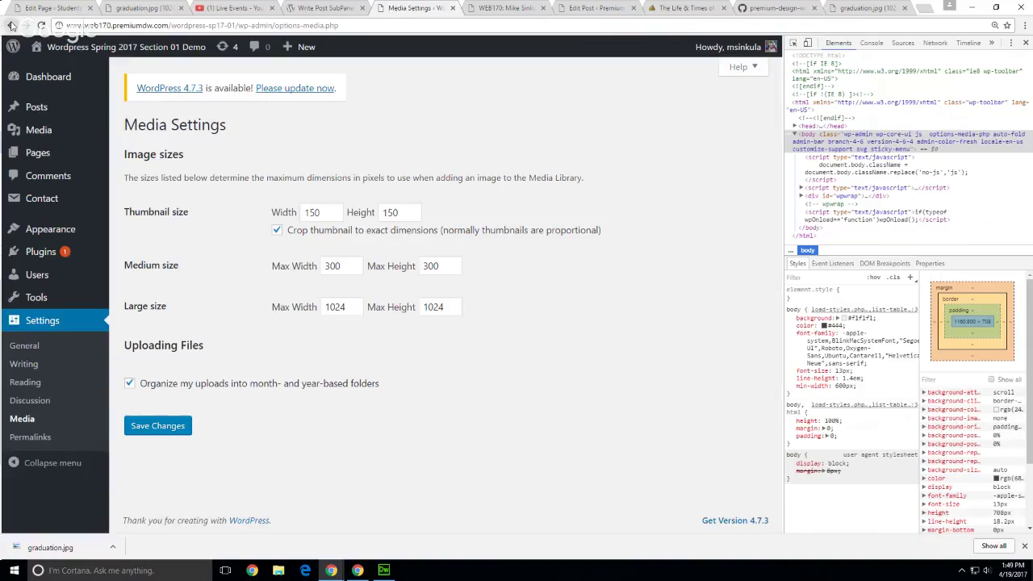
right_click(12, 25)
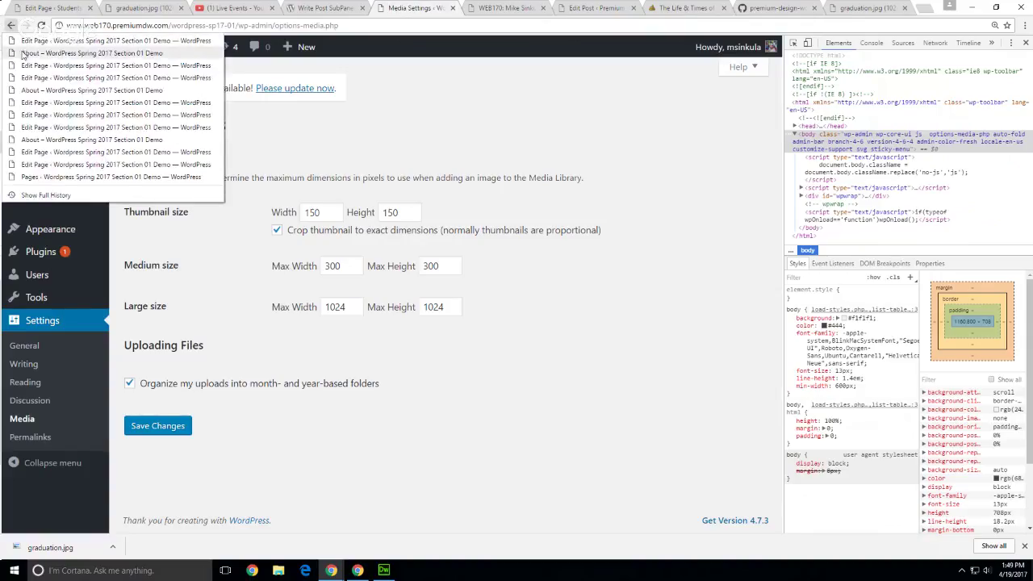
left_click(32, 53)
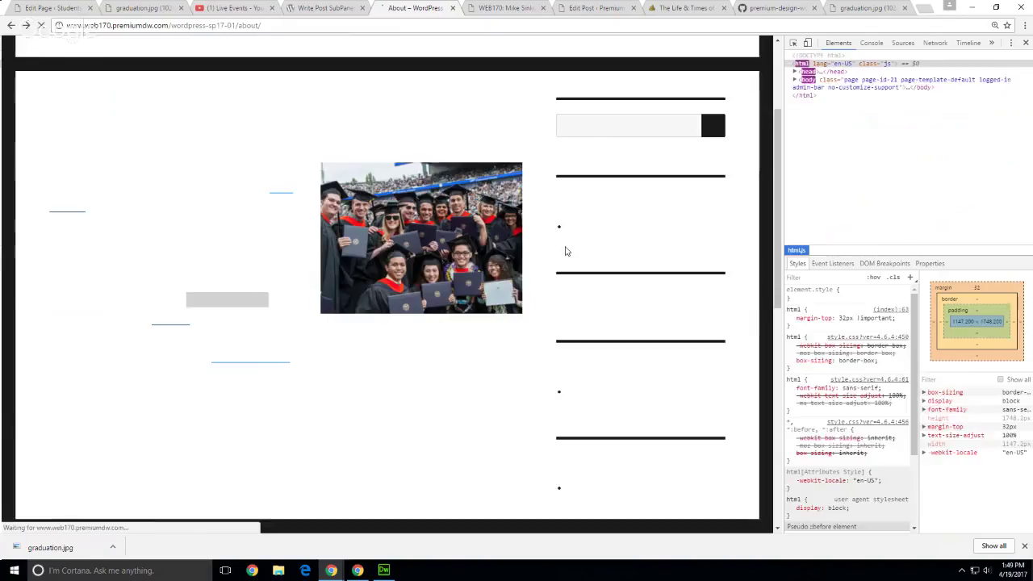
left_click(426, 46)
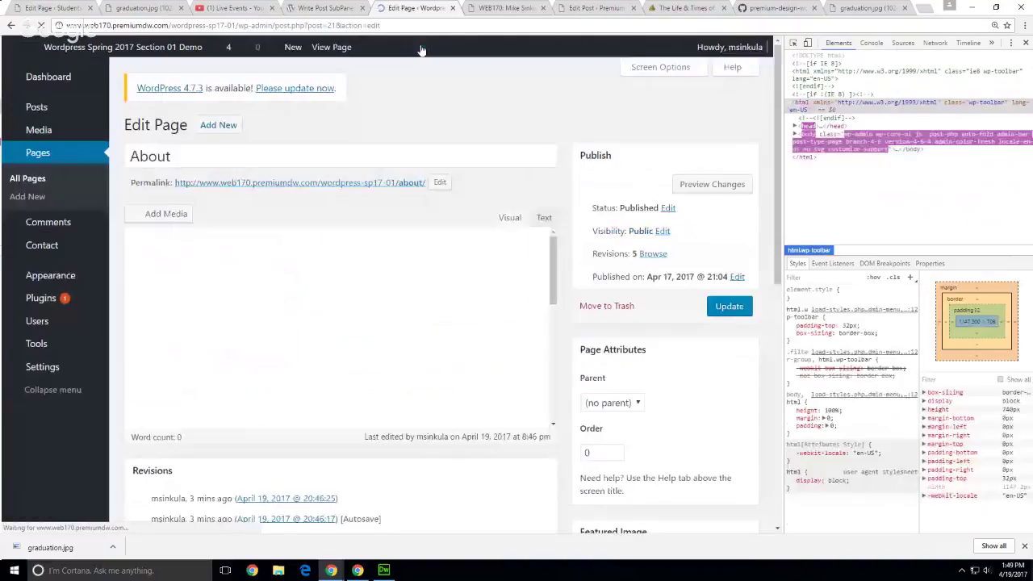
left_click(448, 372)
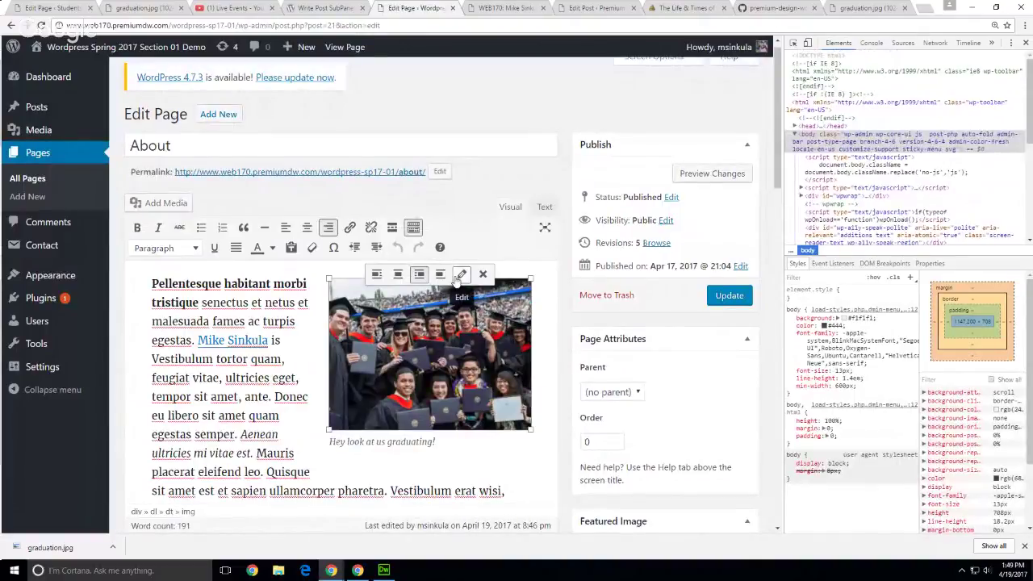
left_click(461, 275)
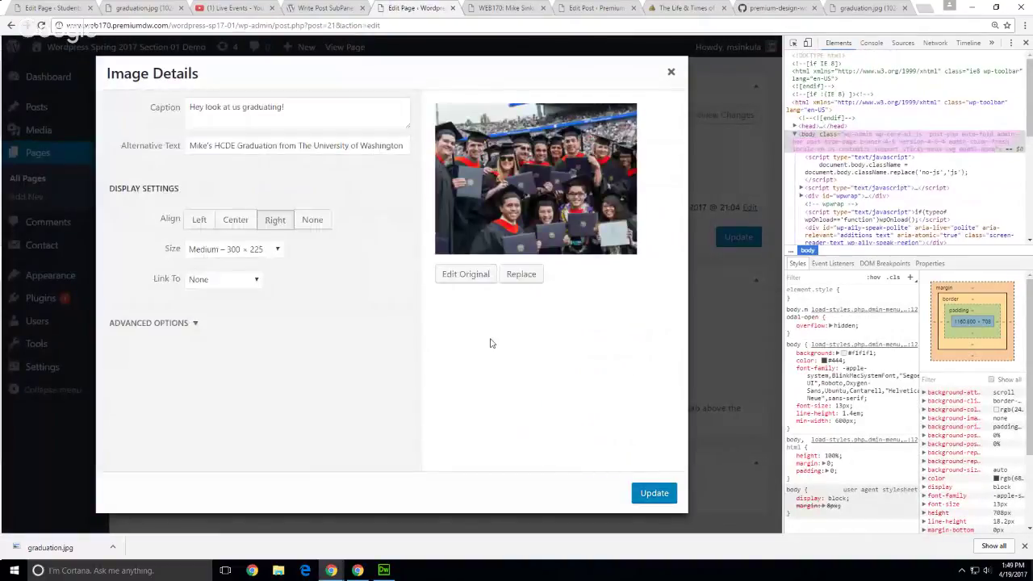
Step: Try the graduation image's Left, Center and Right alignments, then settle on None and set its size to Full Size – 1024 × 768
left_click(201, 226)
left_click(228, 228)
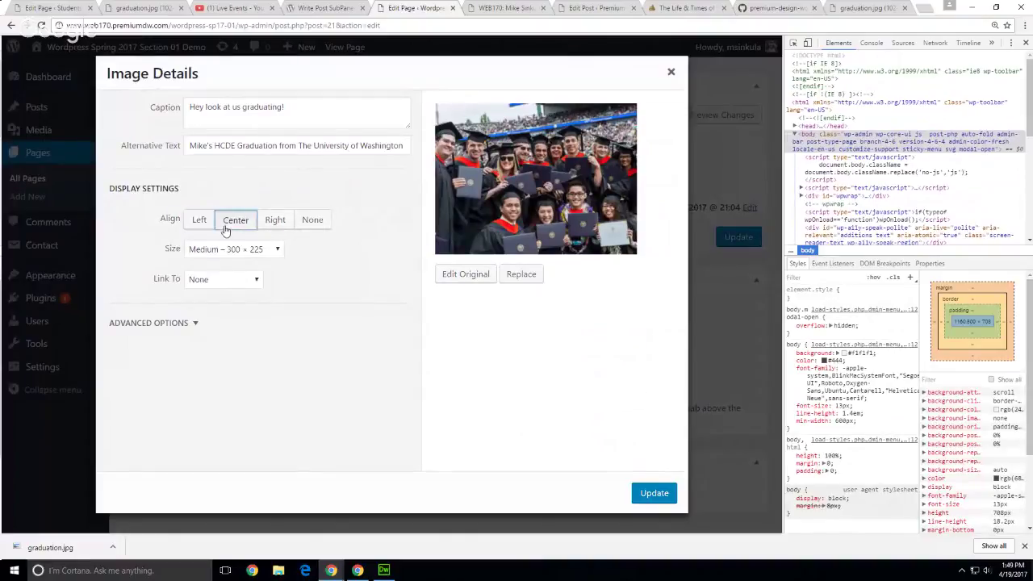
left_click(275, 220)
left_click(317, 221)
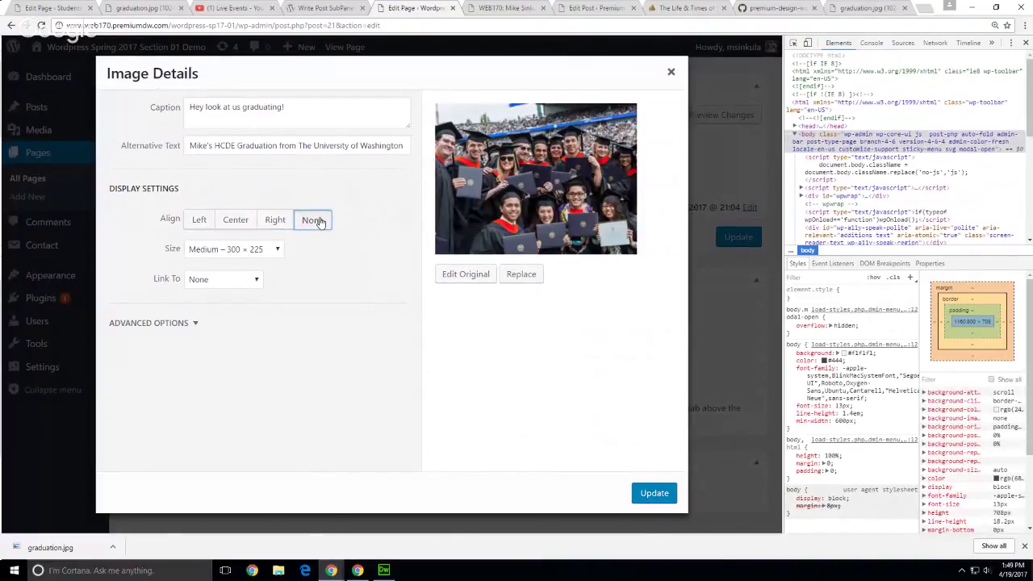
left_click(257, 253)
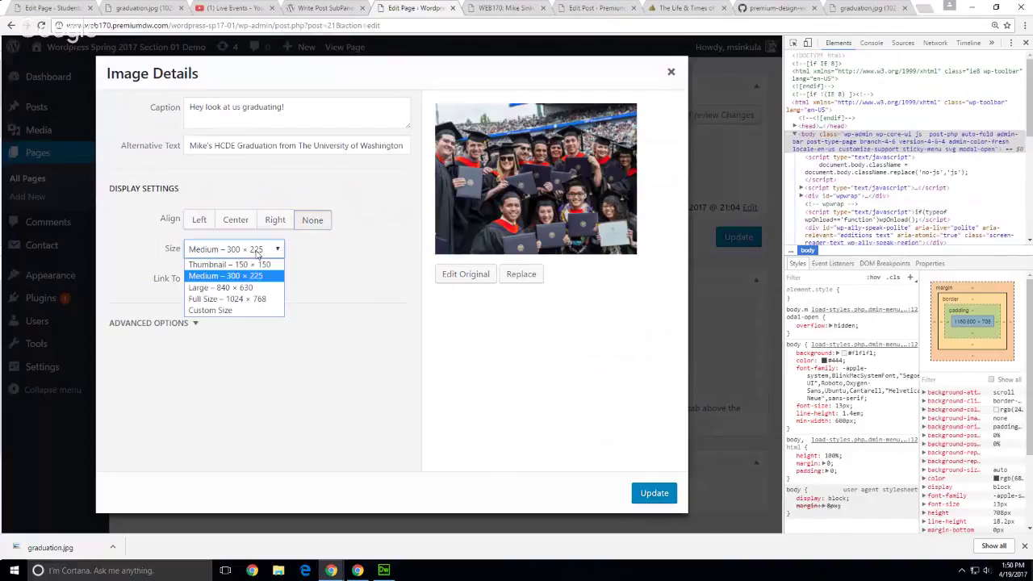
left_click(235, 299)
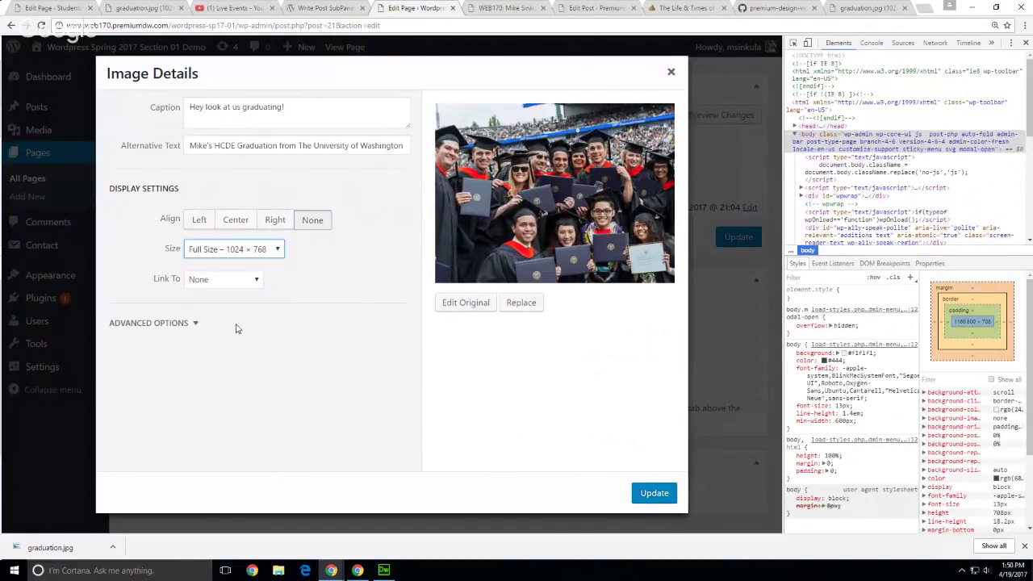
Step: Try Media File and Attachment Page as the graduation image's link target, and set it to Custom URL
left_click(207, 280)
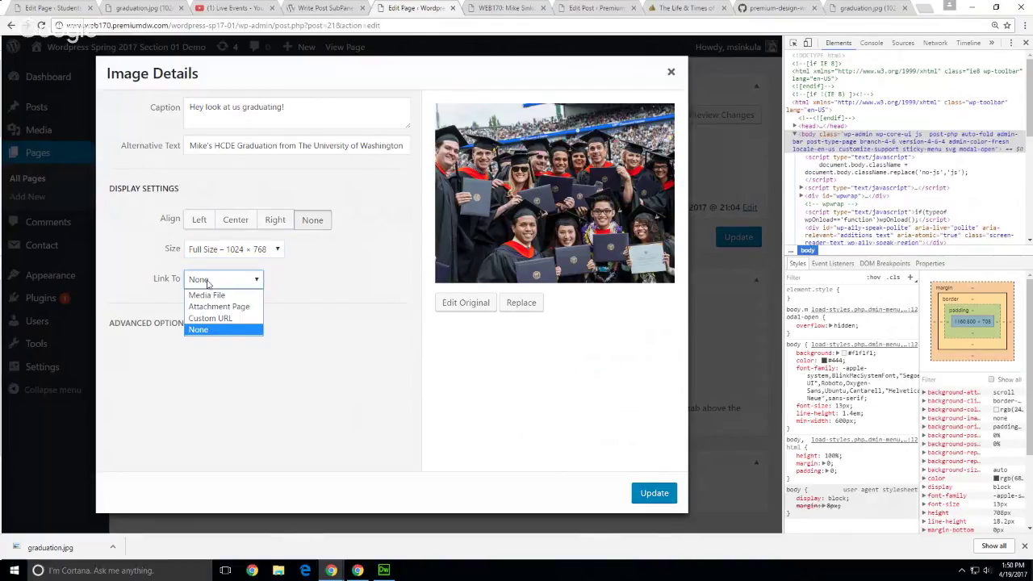
left_click(208, 296)
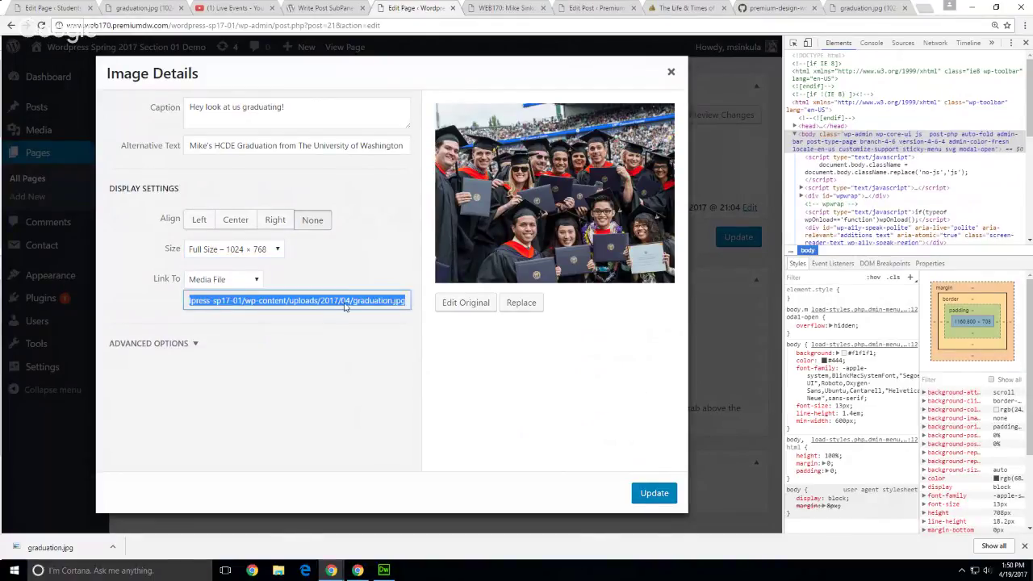
left_click(247, 280)
left_click(234, 305)
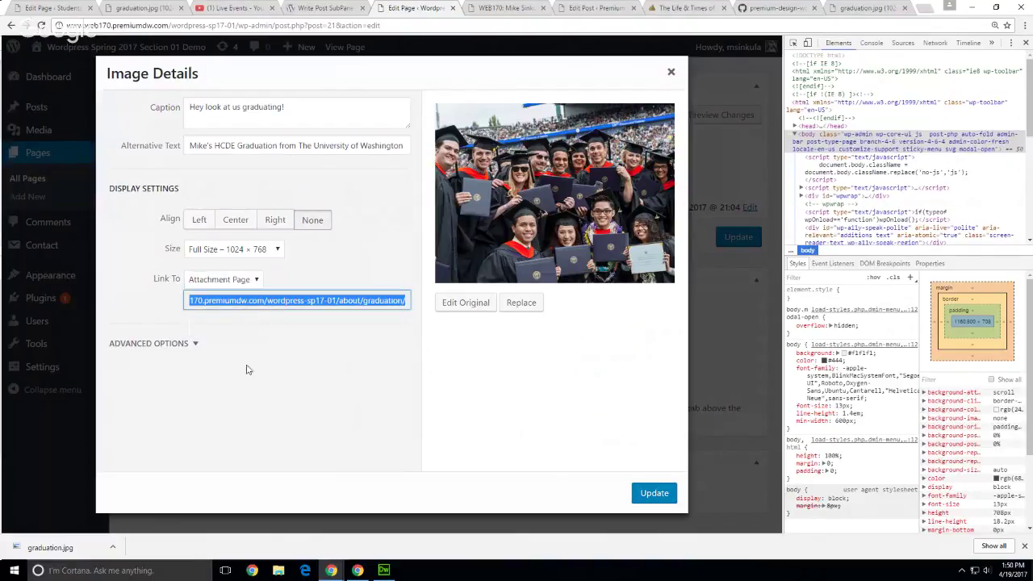
left_click(246, 280)
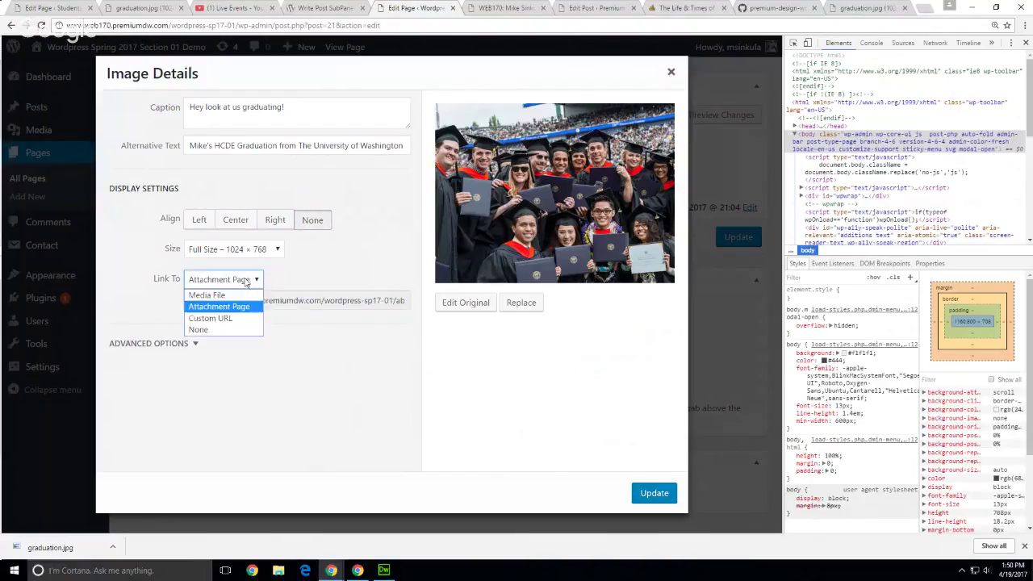
left_click(235, 317)
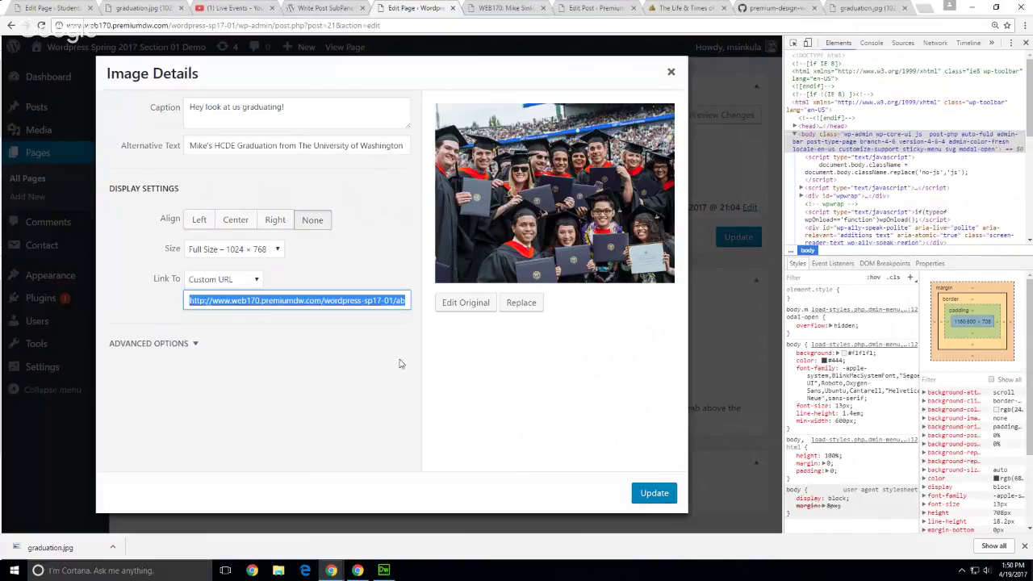
Step: Open the "Master of My Domain?!" post on the personal blog and copy its web address
left_click(682, 8)
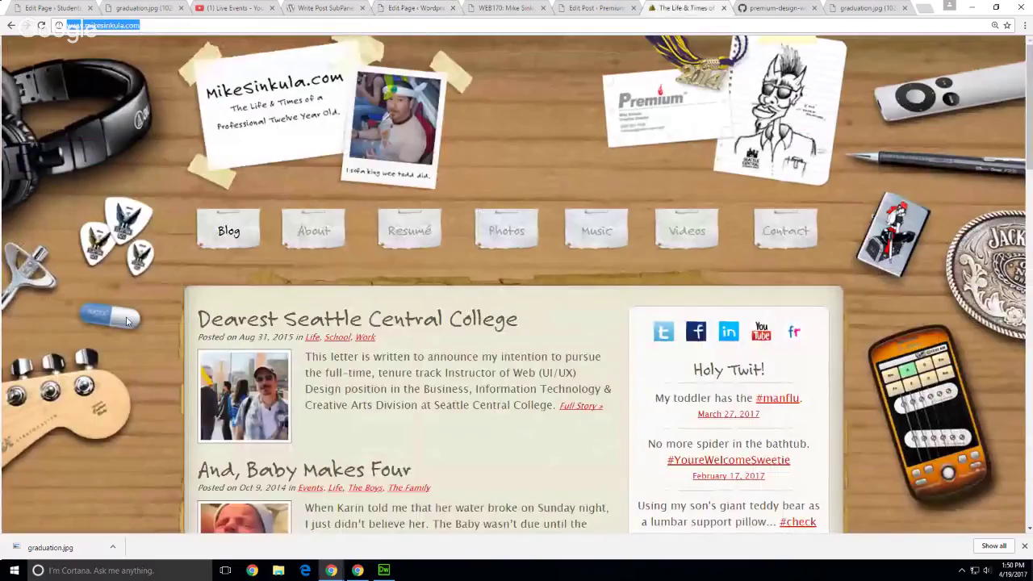
scroll(126, 322, "down", 5)
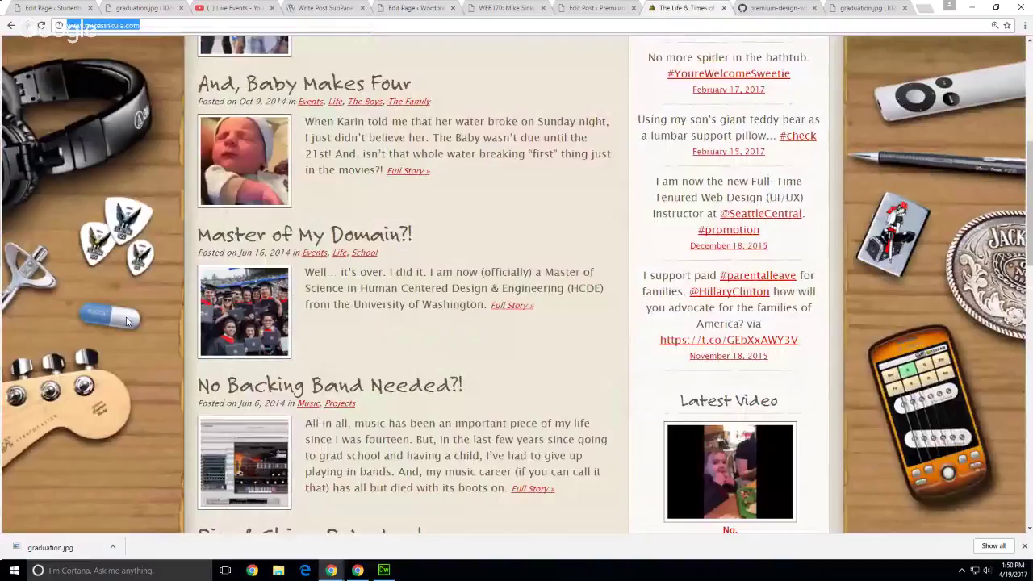
scroll(127, 322, "down", 1)
left_click(366, 192)
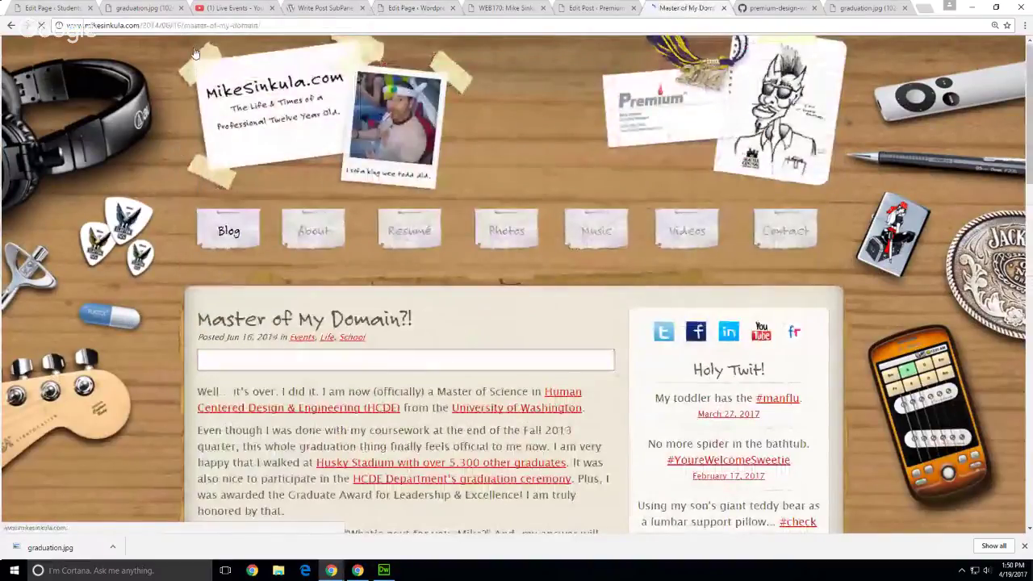
left_click(200, 26)
key("ctrl+c")
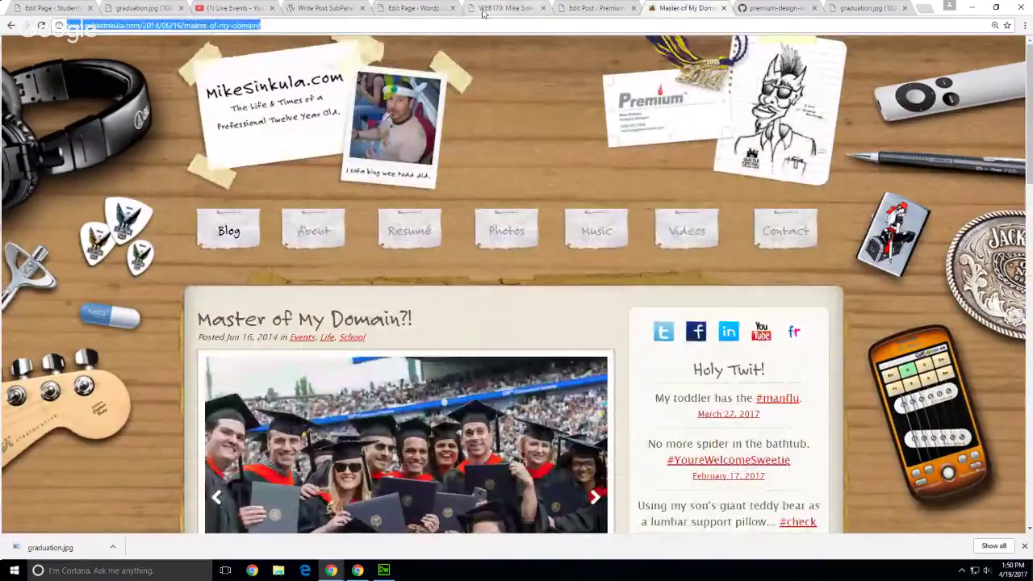
Step: Use the copied "Master of My Domain?!" address as the graduation image's custom link URL and apply the image changes
left_click(413, 8)
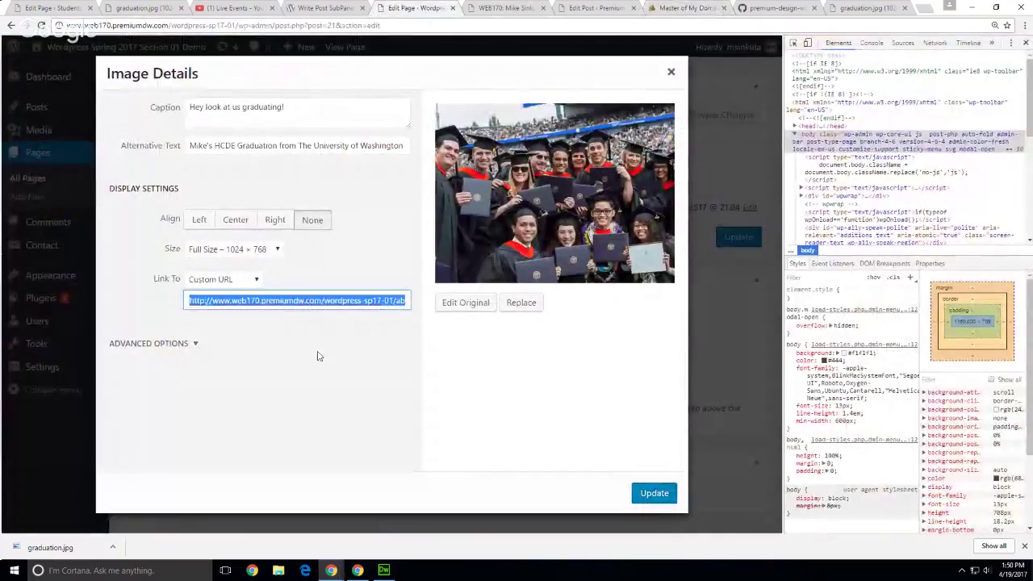
key("ctrl+v")
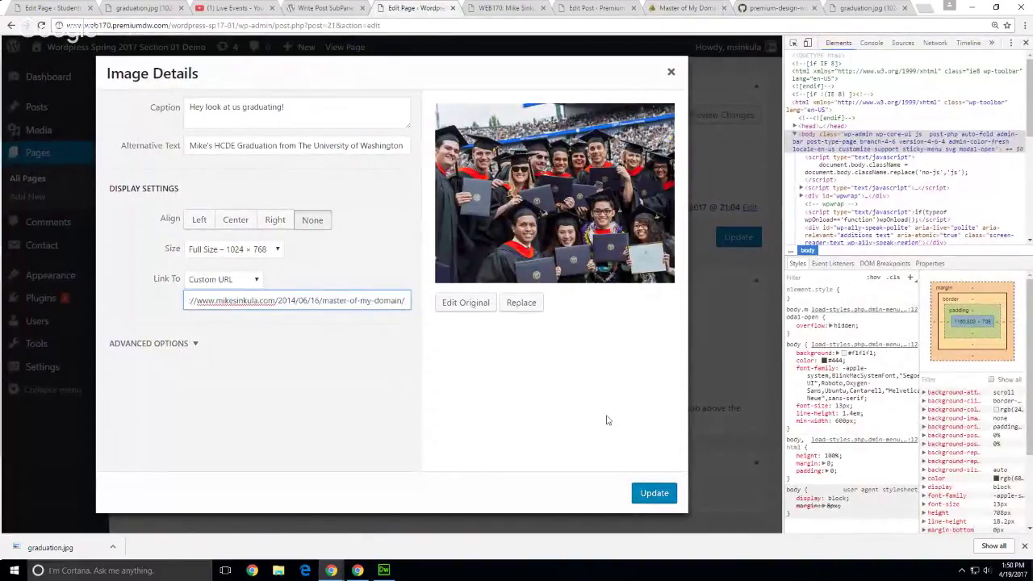
left_click(655, 496)
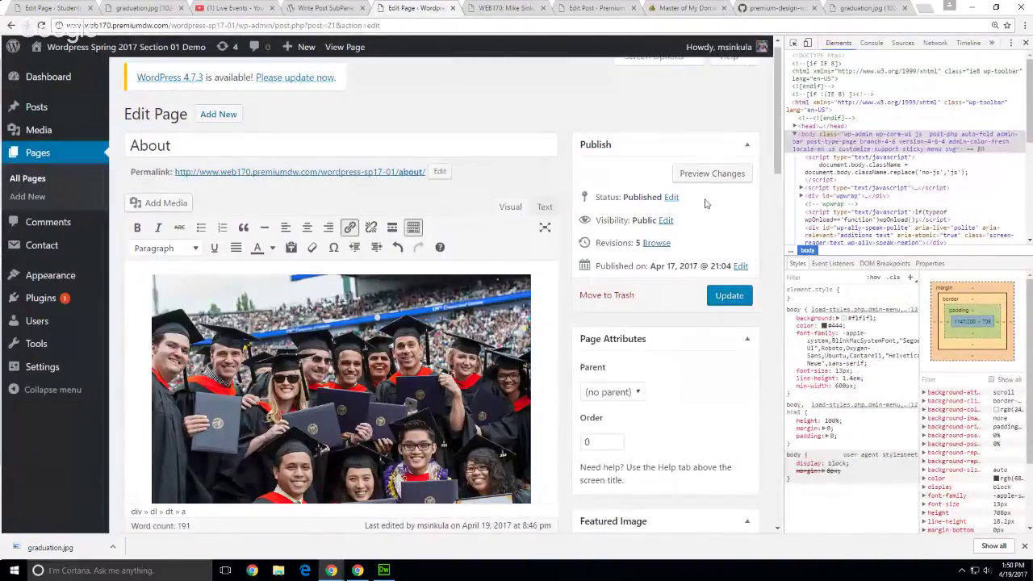
Step: Close the developer tools, check the full-size image in the editor and update the About page
left_click(1026, 42)
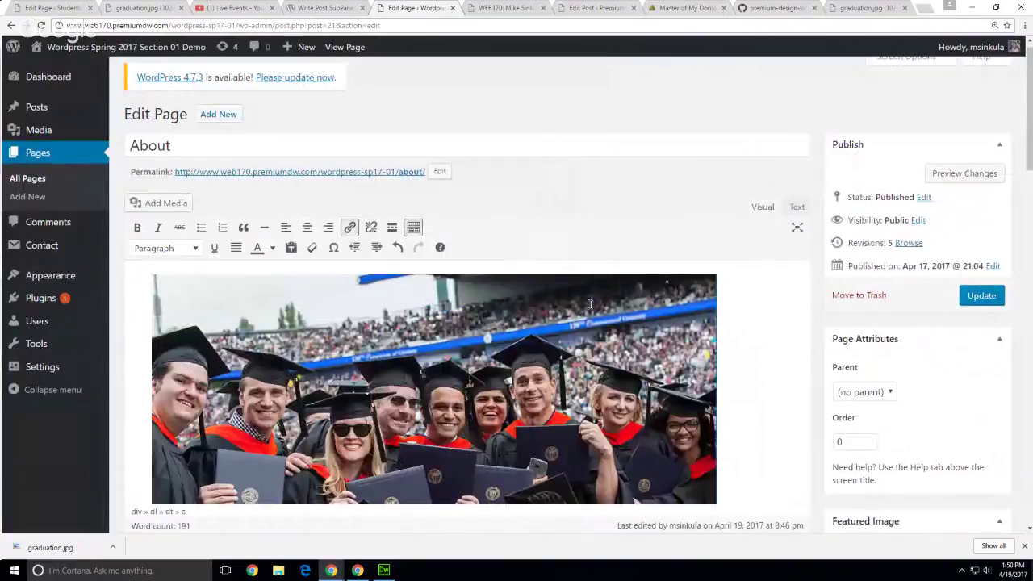
scroll(463, 350, "down", 1)
scroll(462, 349, "down", 3)
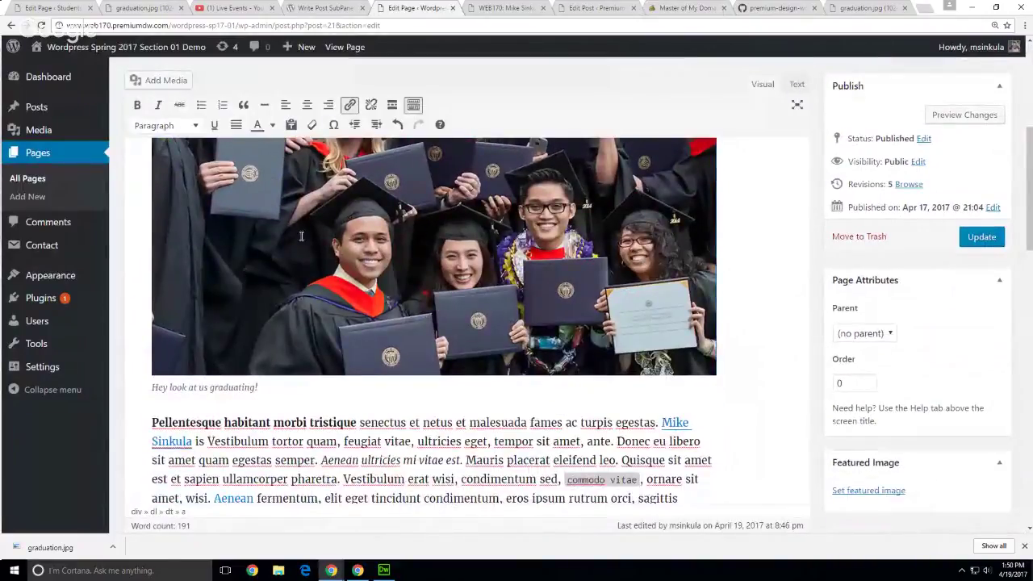
scroll(754, 302, "up", 1)
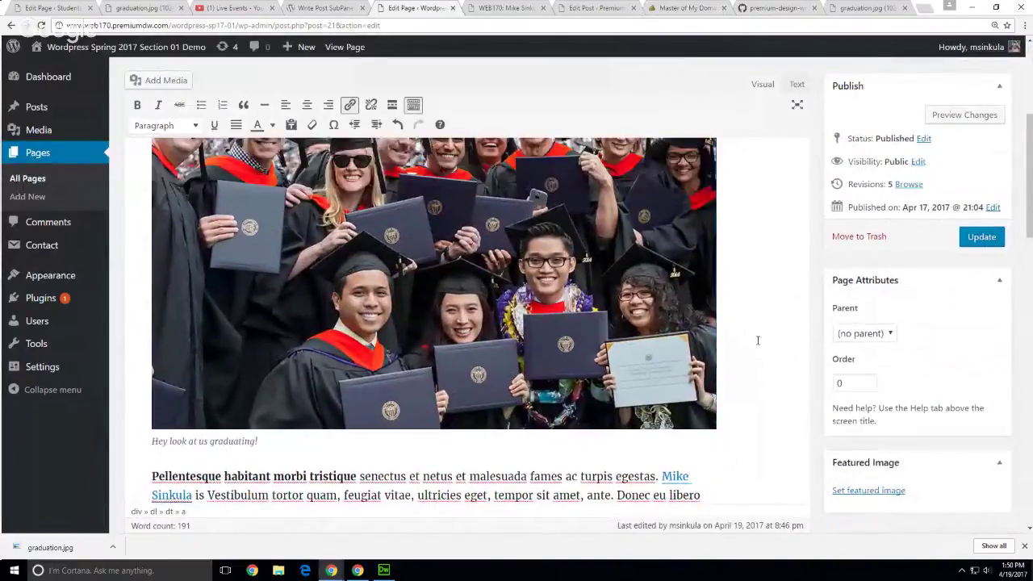
left_click(985, 243)
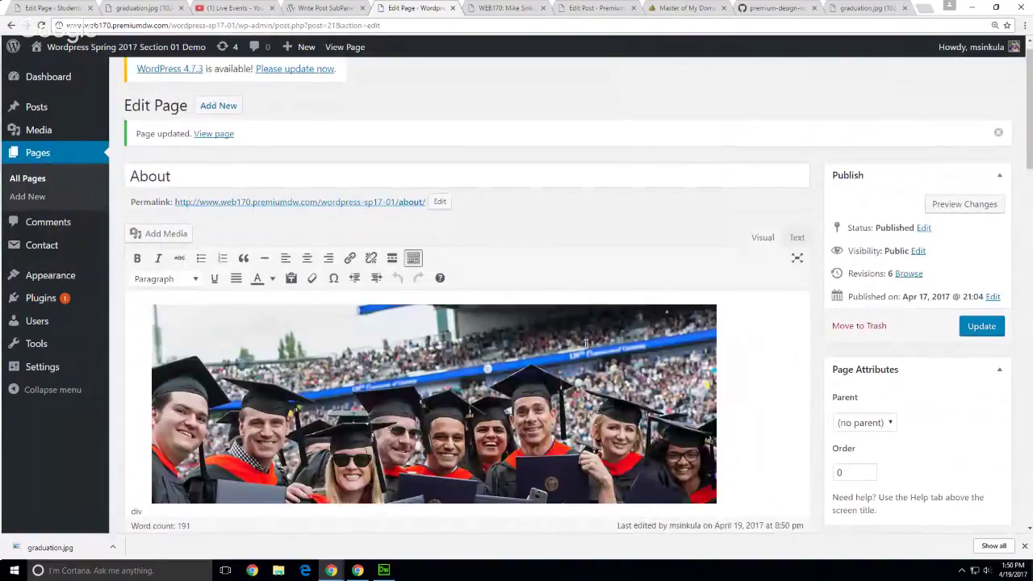
Step: View the published About page and examine the full-size graduation image, its caption and the text below
left_click(214, 133)
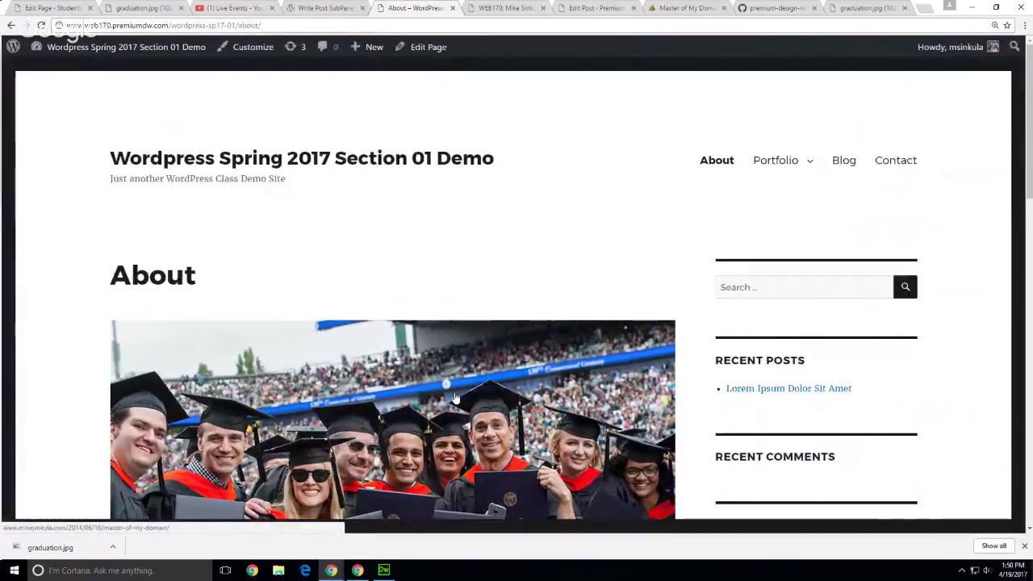
scroll(455, 398, "down", 3)
scroll(456, 398, "down", 2)
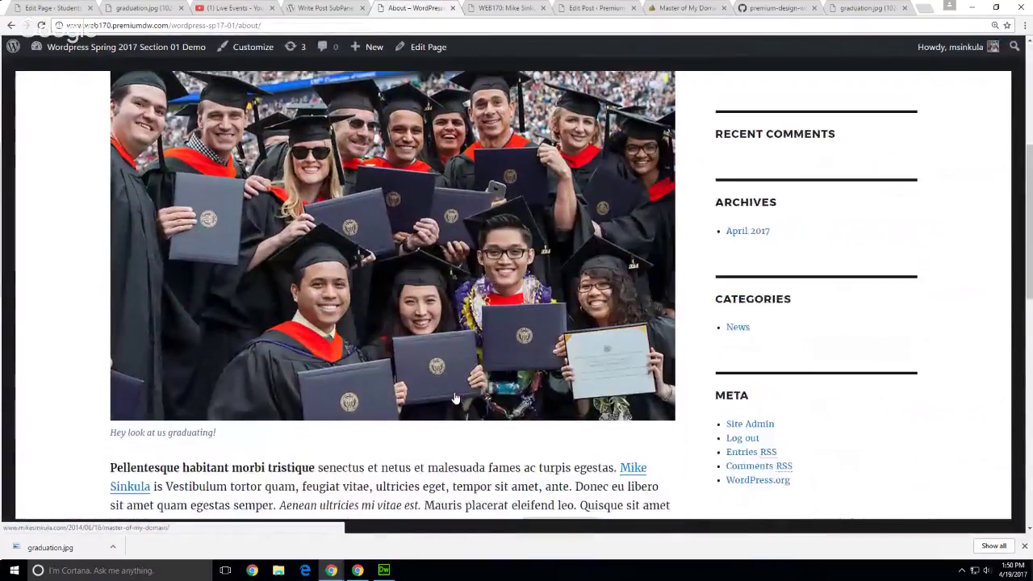
scroll(455, 397, "up", 2)
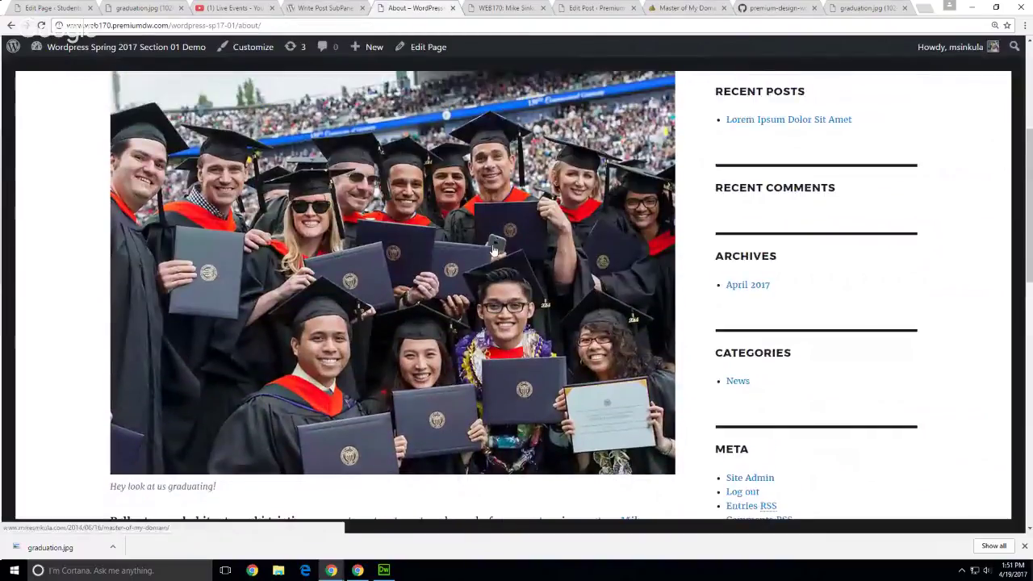
scroll(494, 250, "down", 1)
scroll(494, 250, "down", 1)
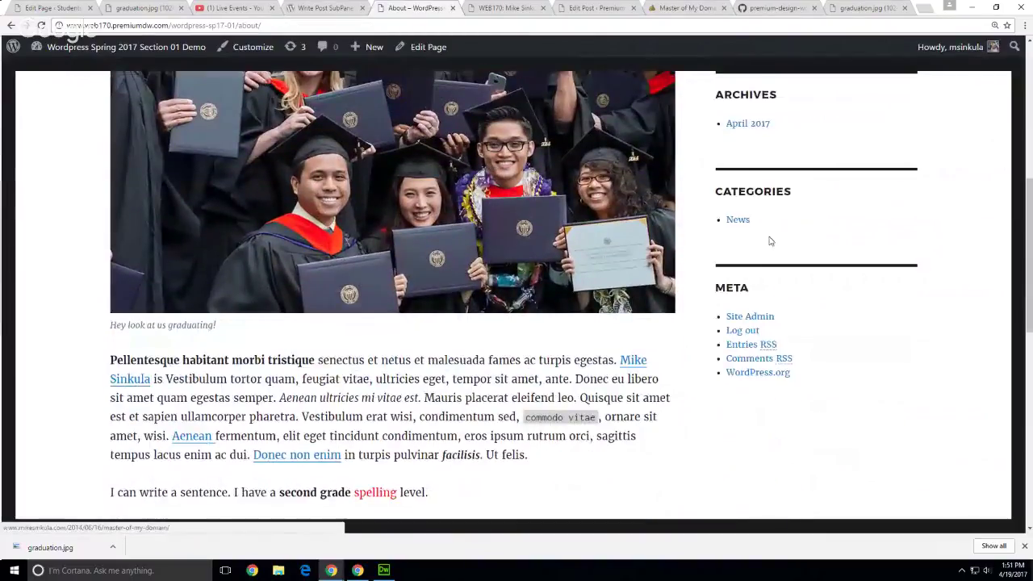
Step: Follow the graduation image's link to the blog post and return to the start of the About page
left_click(471, 292)
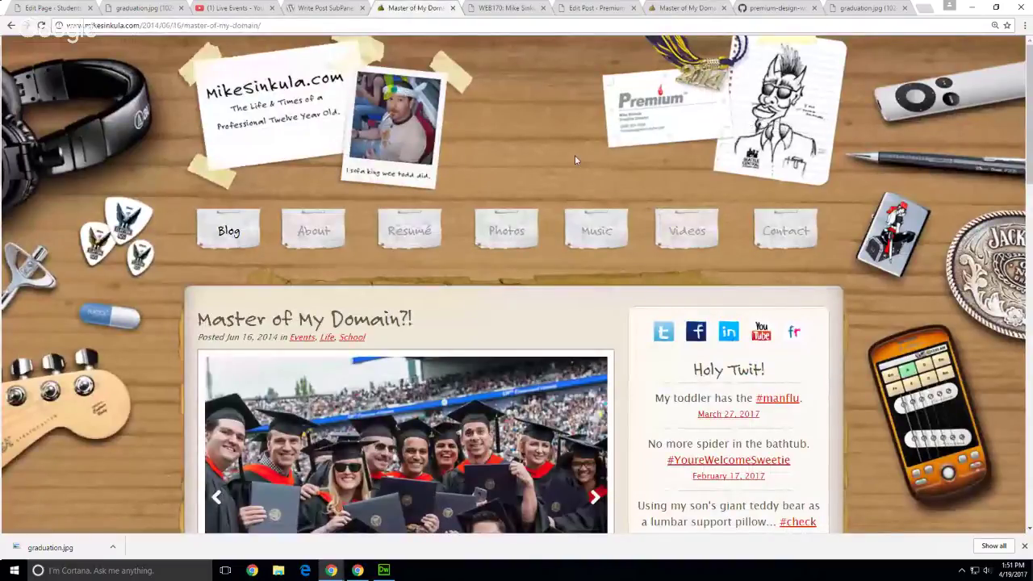
left_click(10, 25)
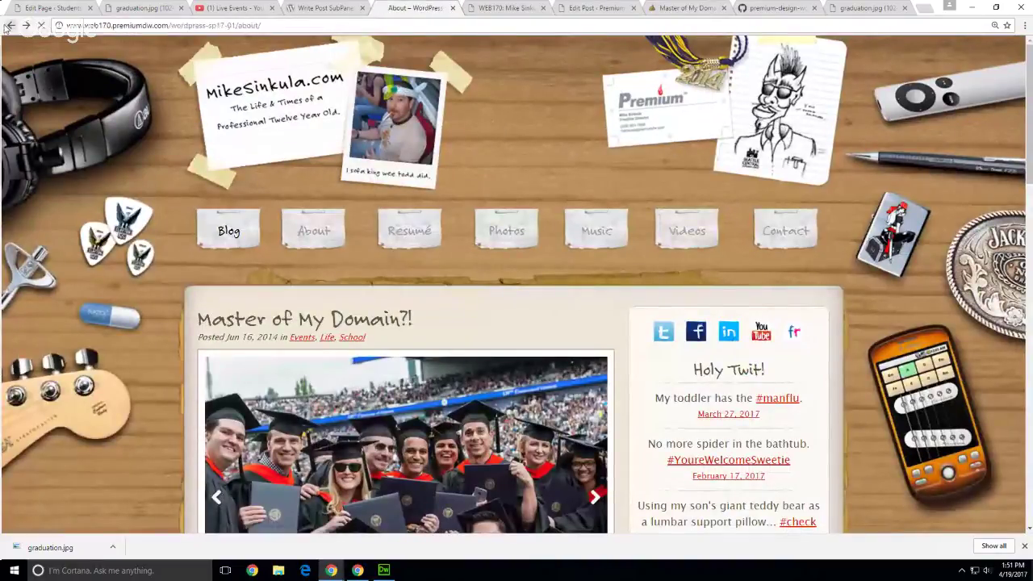
scroll(470, 252, "up", 4)
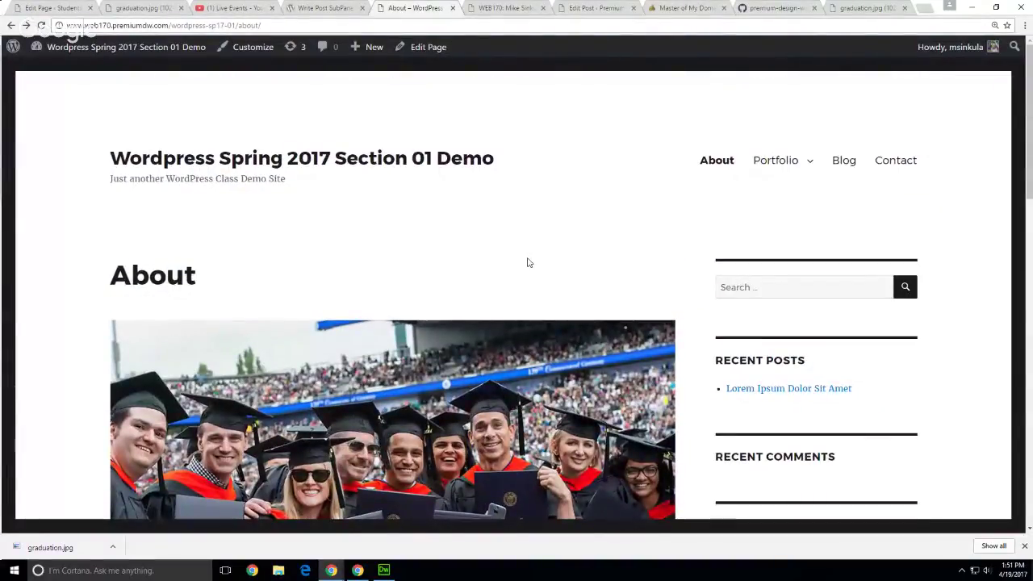
Step: Switch to editing the Premium Design Works post on SEO without a plugin and examine its embedded Google results screenshot
left_click(587, 8)
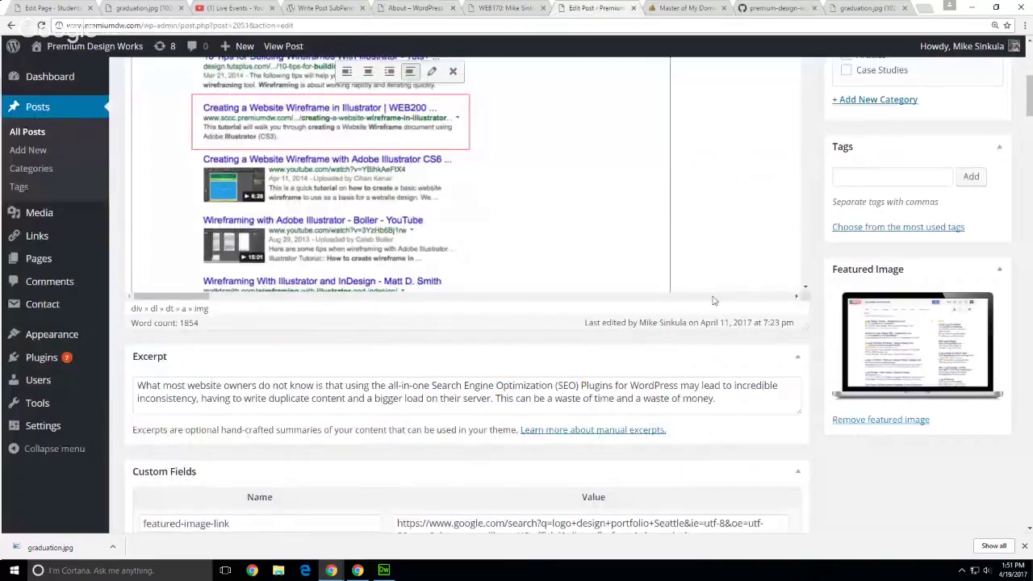
scroll(713, 300, "up", 3)
scroll(822, 271, "up", 5)
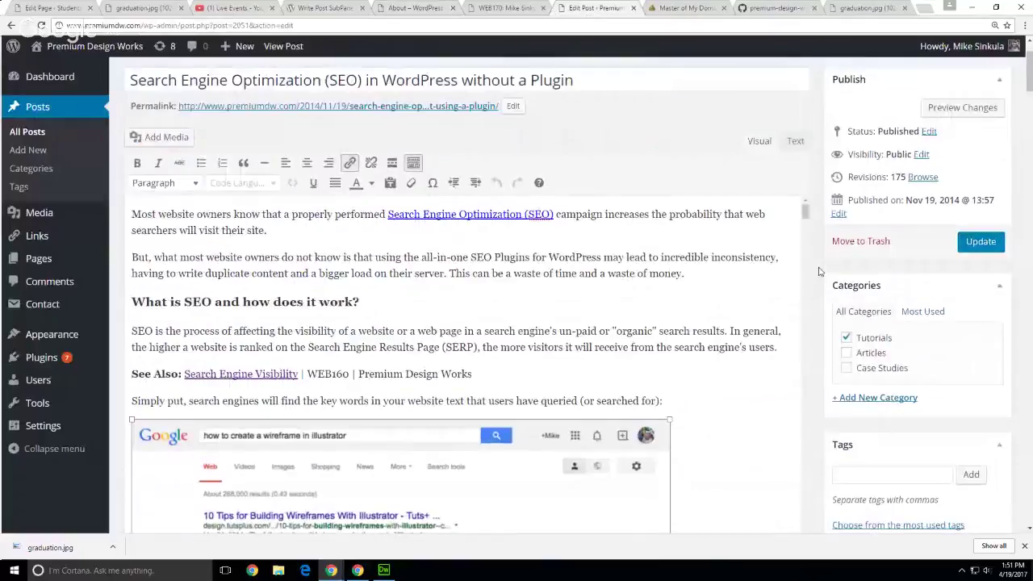
scroll(820, 271, "up", 1)
scroll(684, 355, "down", 2)
scroll(684, 355, "up", 2)
scroll(685, 355, "down", 1)
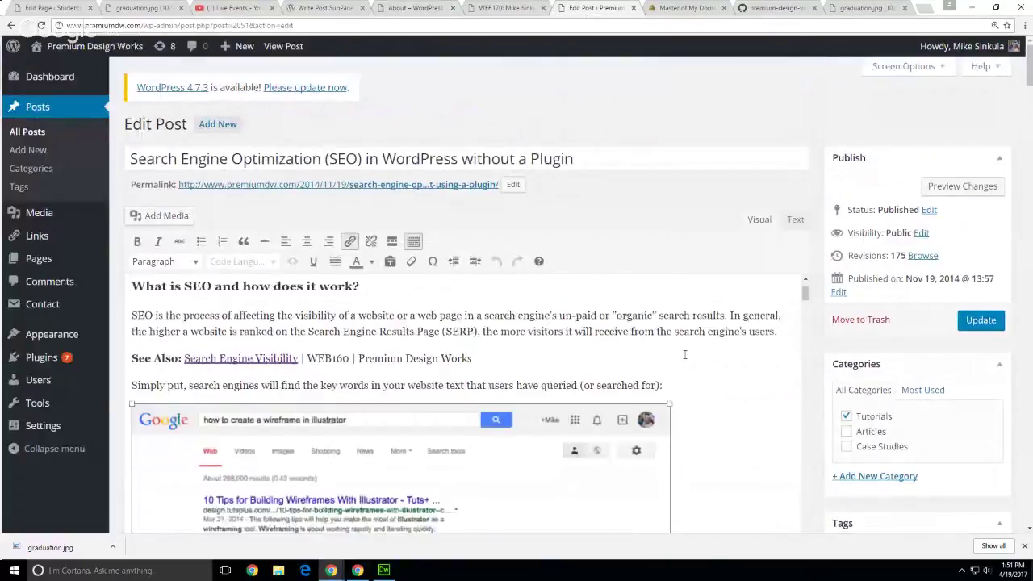
scroll(684, 355, "down", 1)
scroll(752, 356, "down", 1)
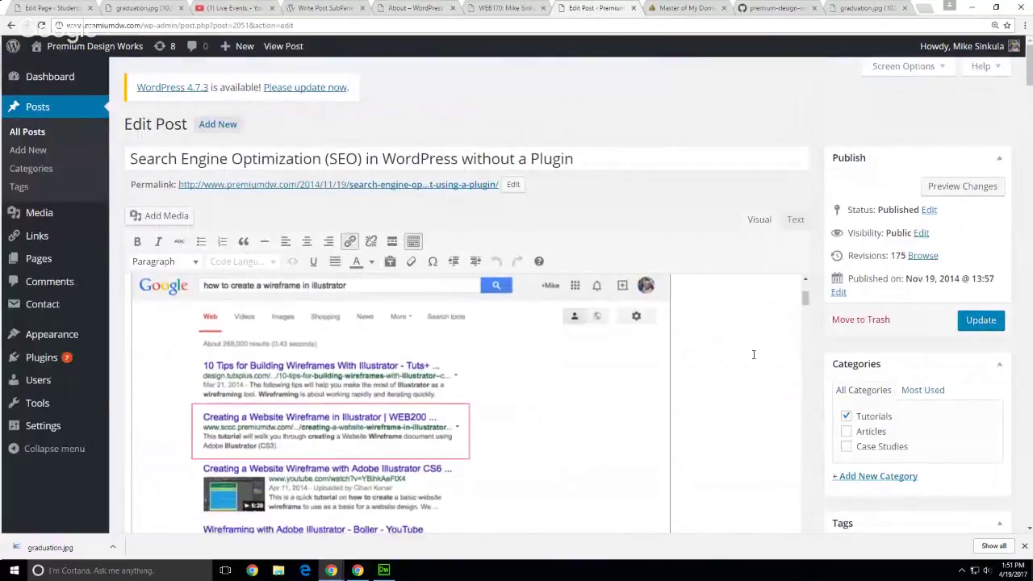
scroll(754, 355, "down", 1)
left_click(600, 390)
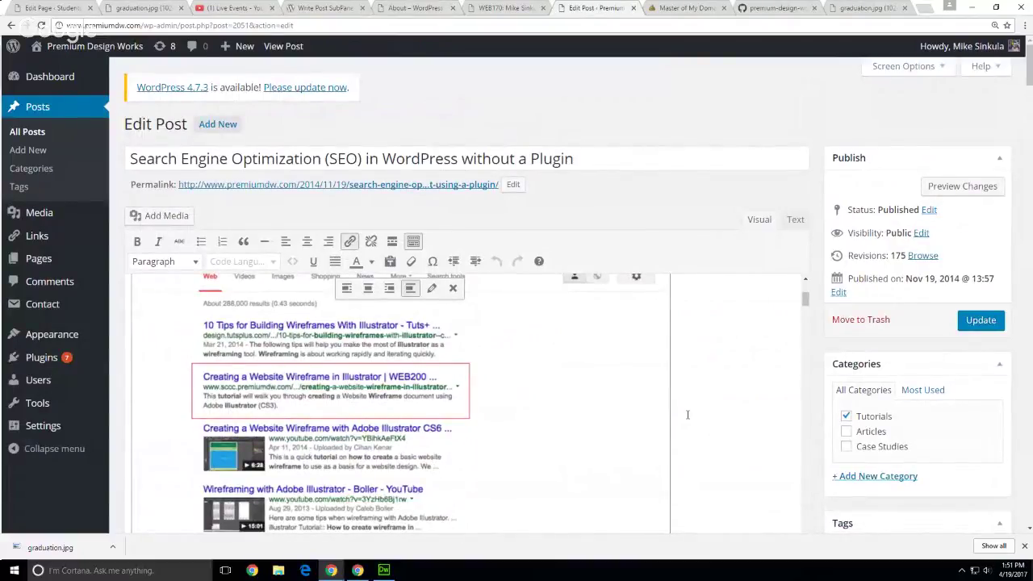
scroll(638, 432, "down", 3)
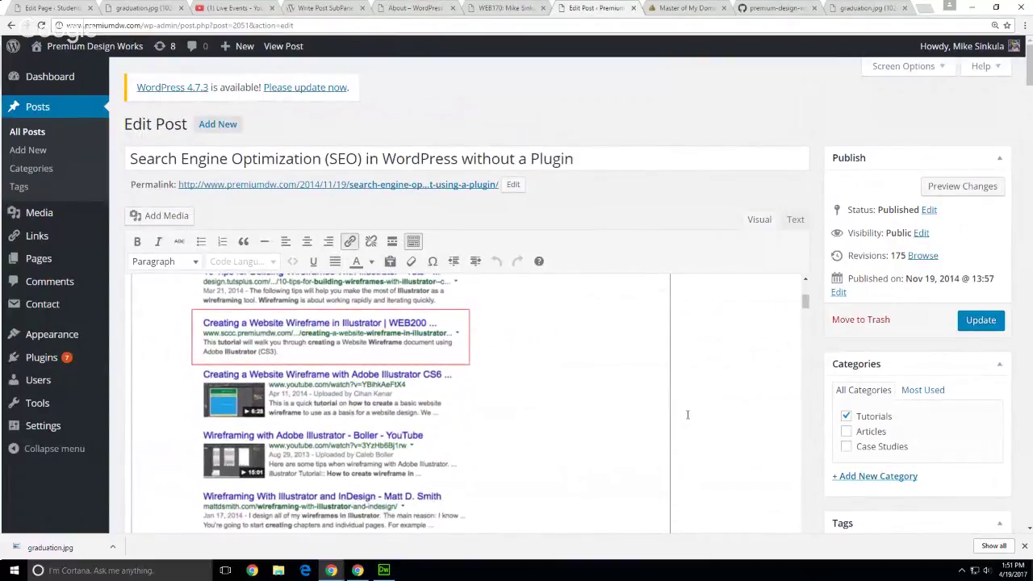
Step: Filter the post's insertable media to Uploaded to this post, examine the attachment details of two screenshots, and close without inserting
left_click(168, 214)
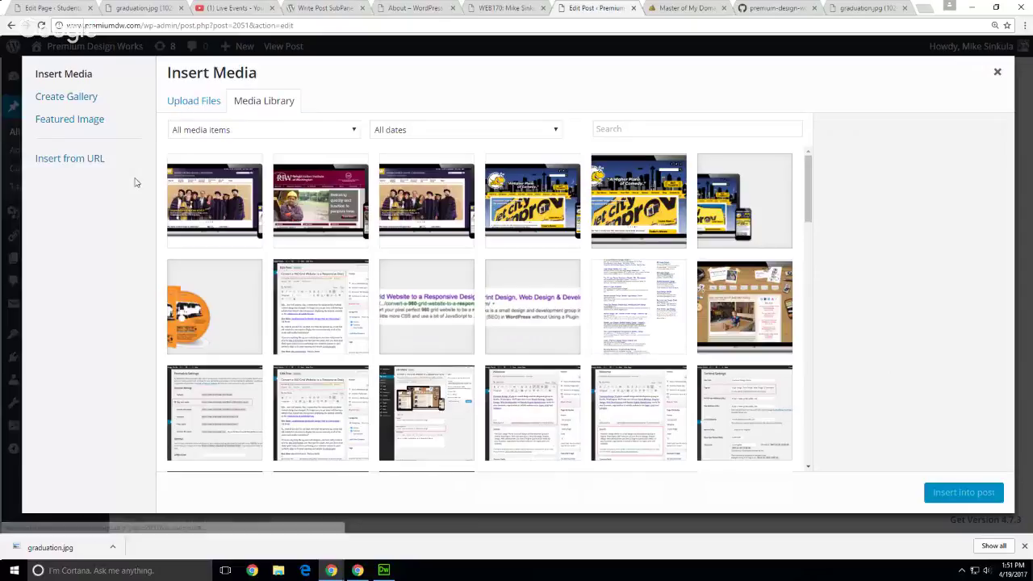
left_click(206, 133)
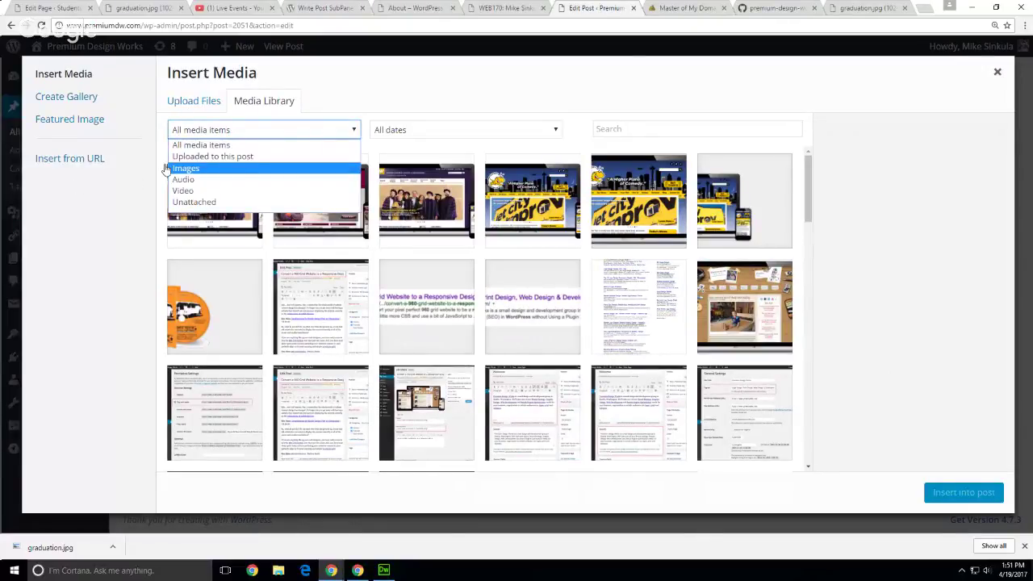
left_click(181, 158)
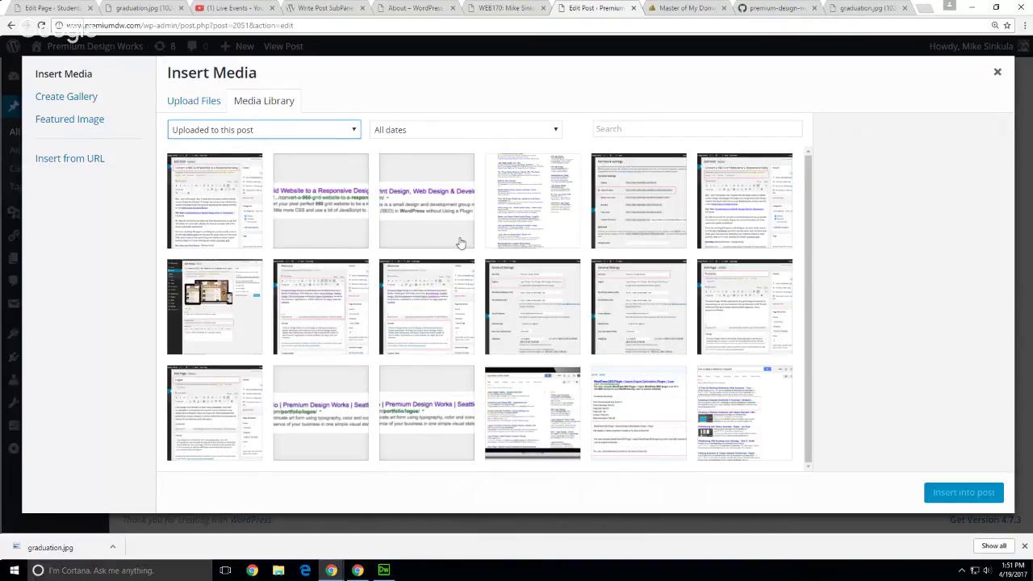
left_click(331, 210)
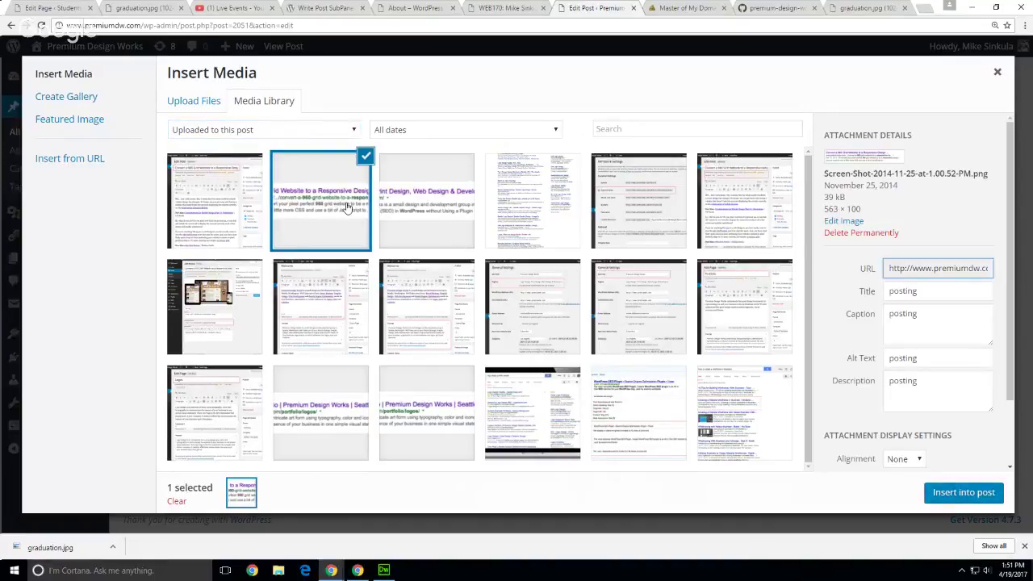
left_click(498, 202)
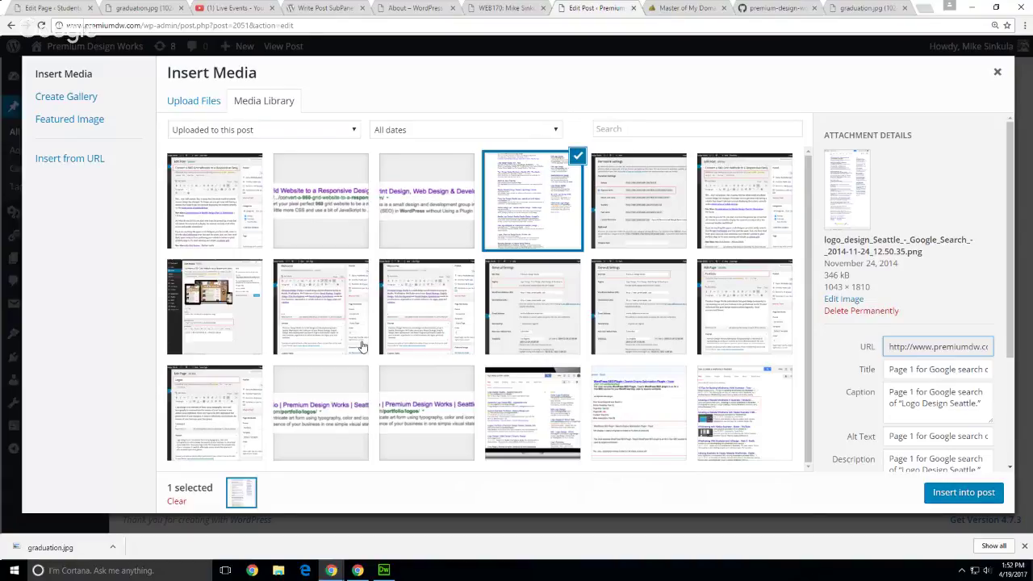
left_click(428, 8)
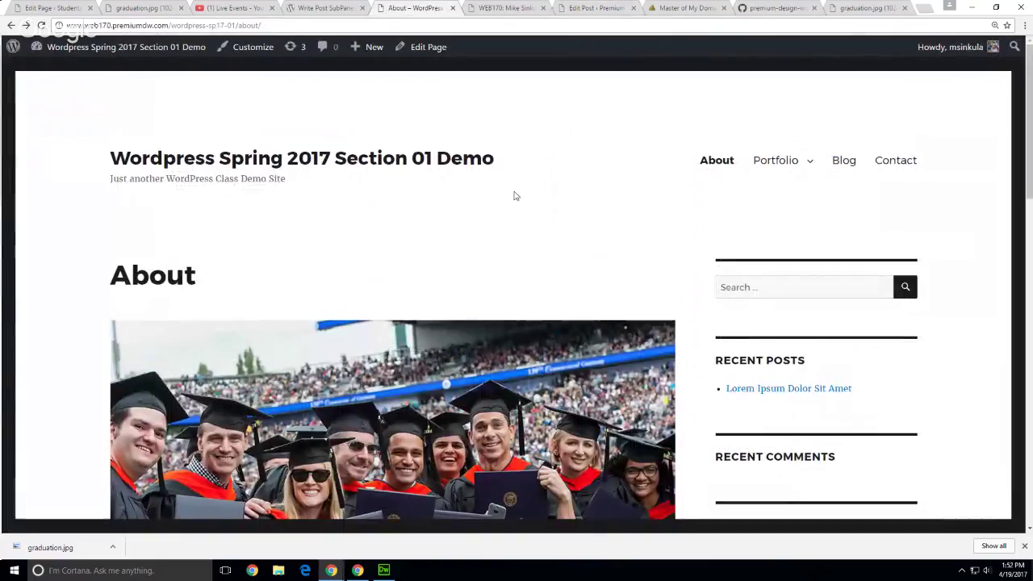
left_click(596, 8)
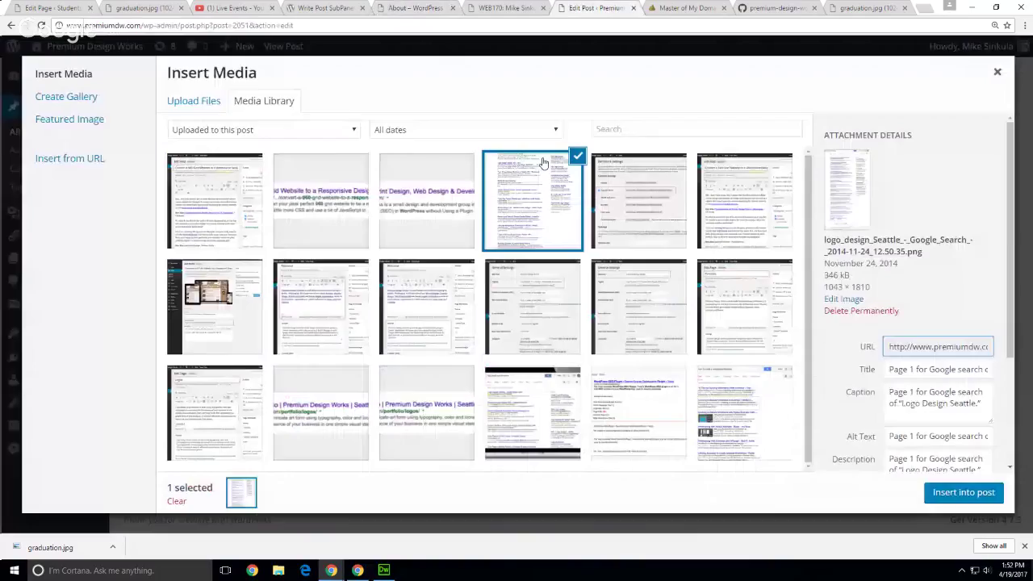
key("Escape")
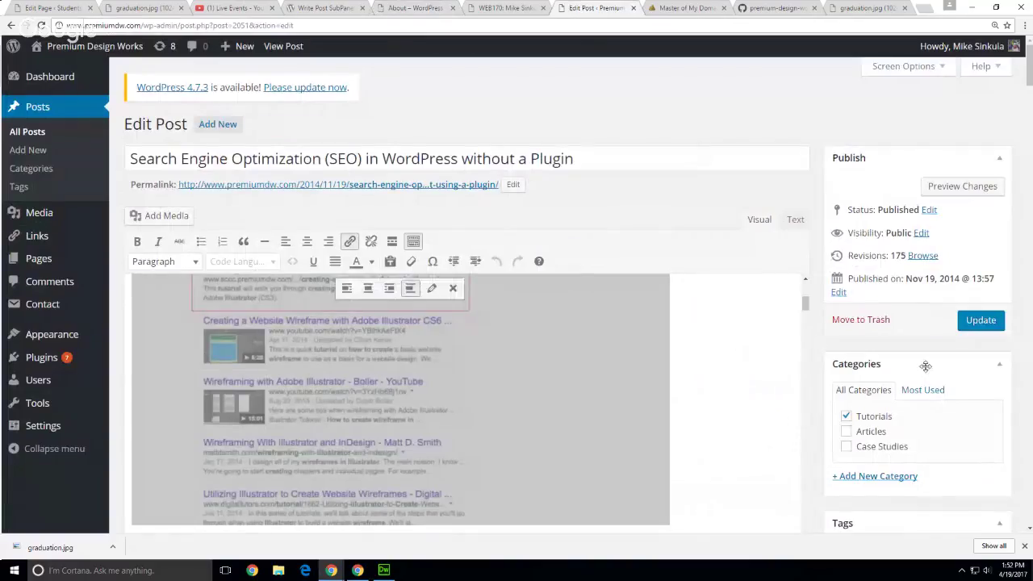
Step: Open the Premium Design Works media library and browse its files and the posts they are attached to
left_click(37, 217)
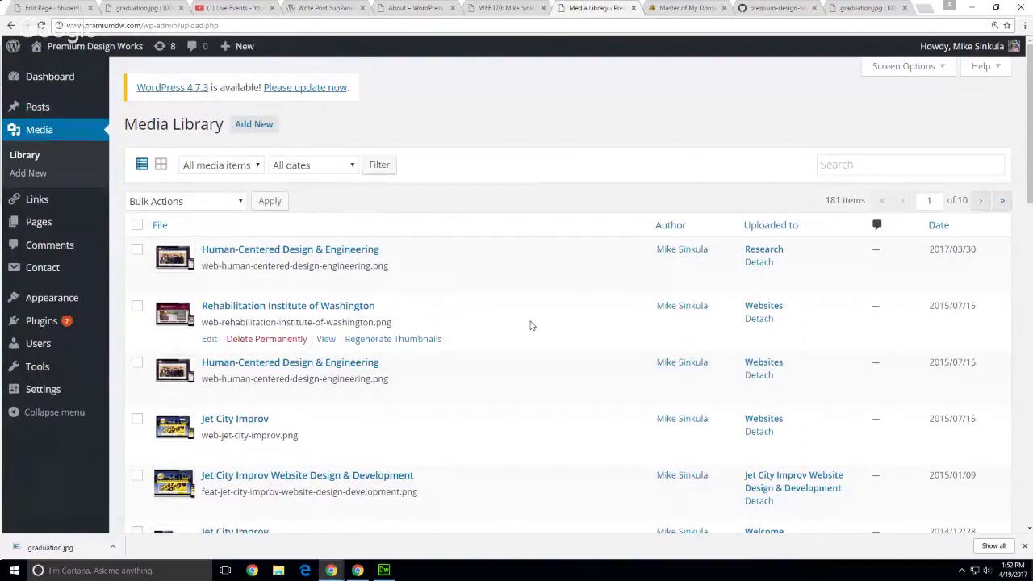
scroll(532, 325, "down", 1)
scroll(532, 325, "down", 4)
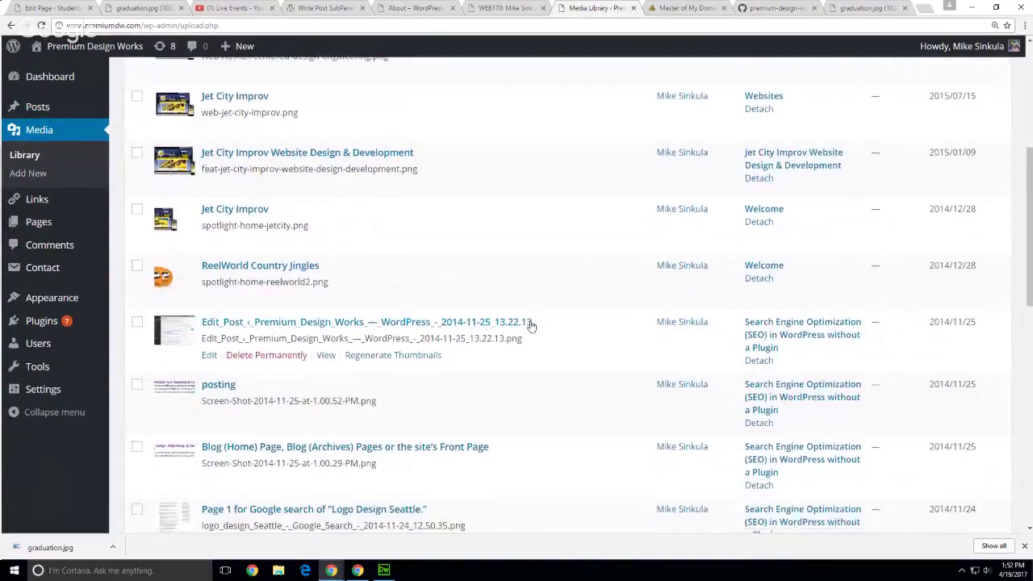
scroll(531, 325, "down", 1)
scroll(530, 323, "up", 5)
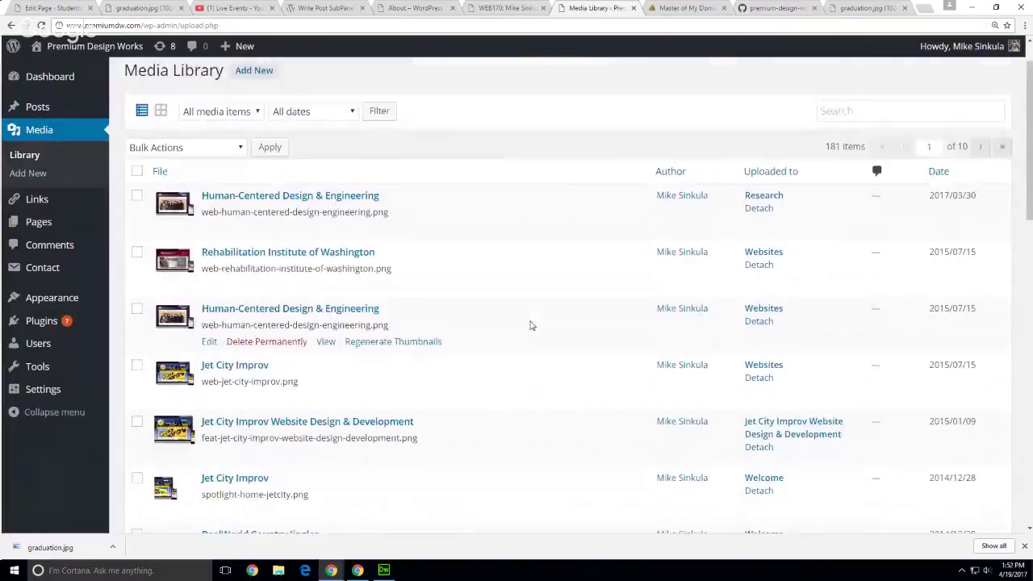
Step: Open the media library of the Wordpress Spring 2017 Section 01 Demo site and show it as a list
left_click(401, 8)
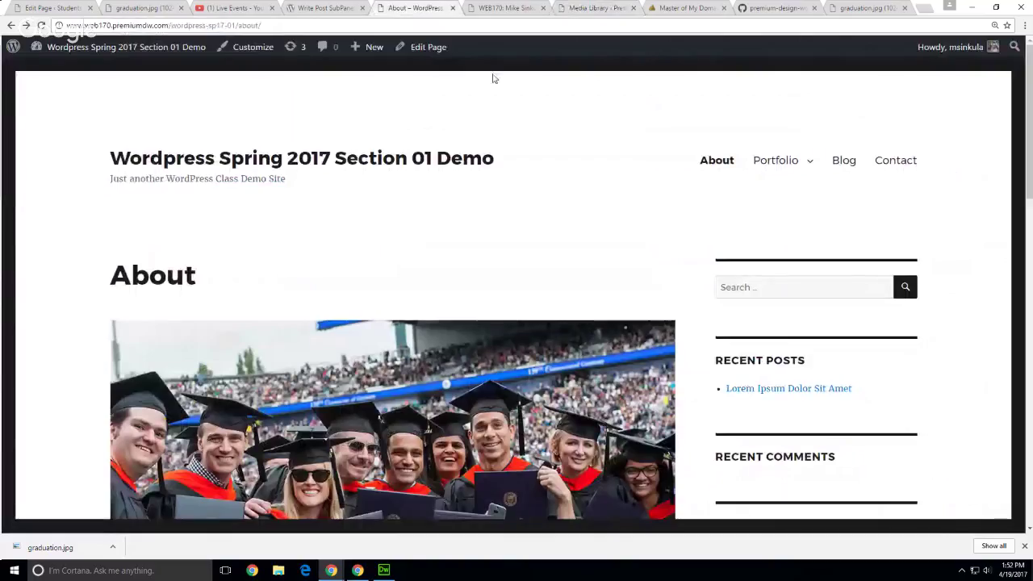
mouse_move(64, 49)
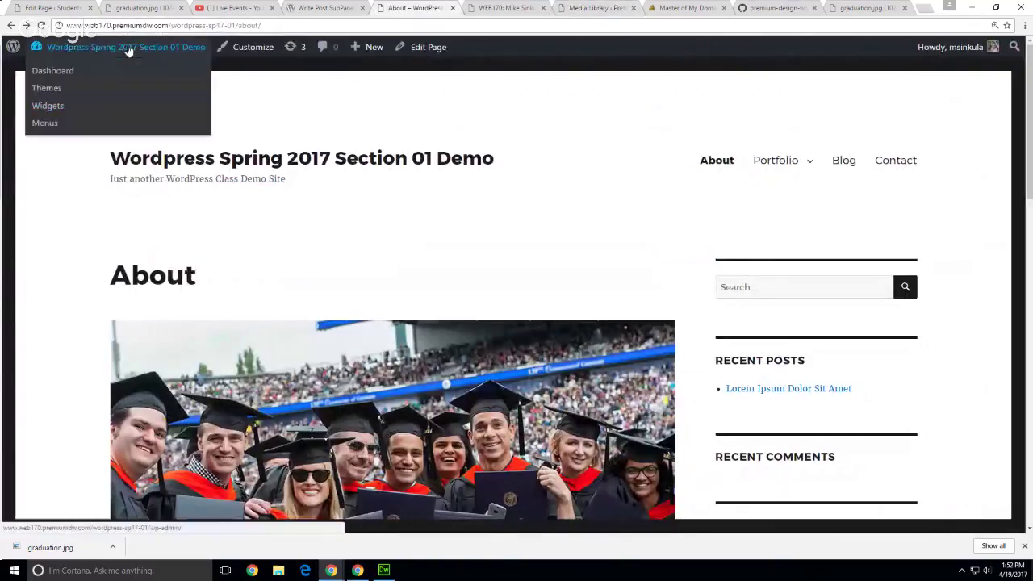
left_click(32, 75)
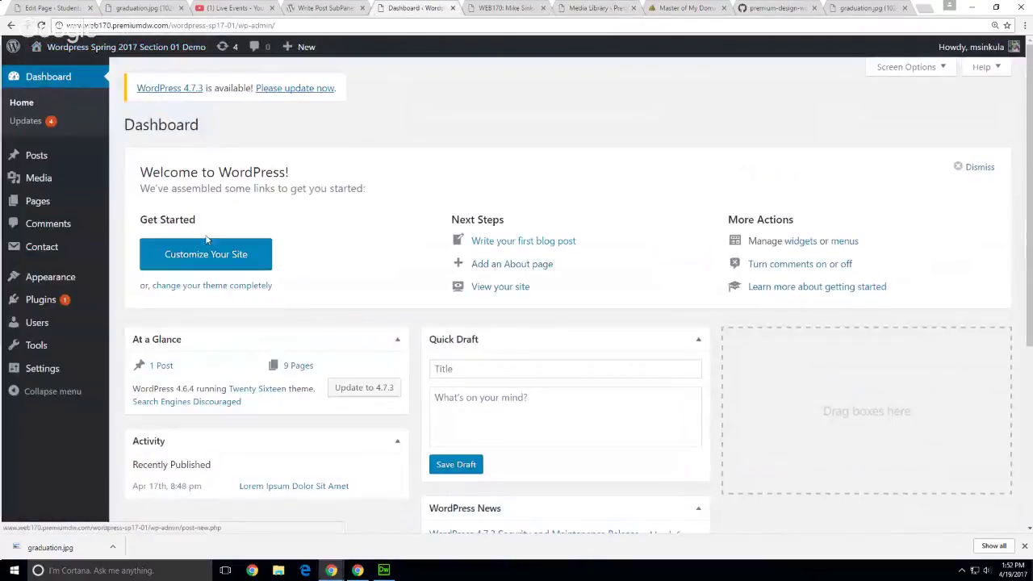
mouse_move(93, 182)
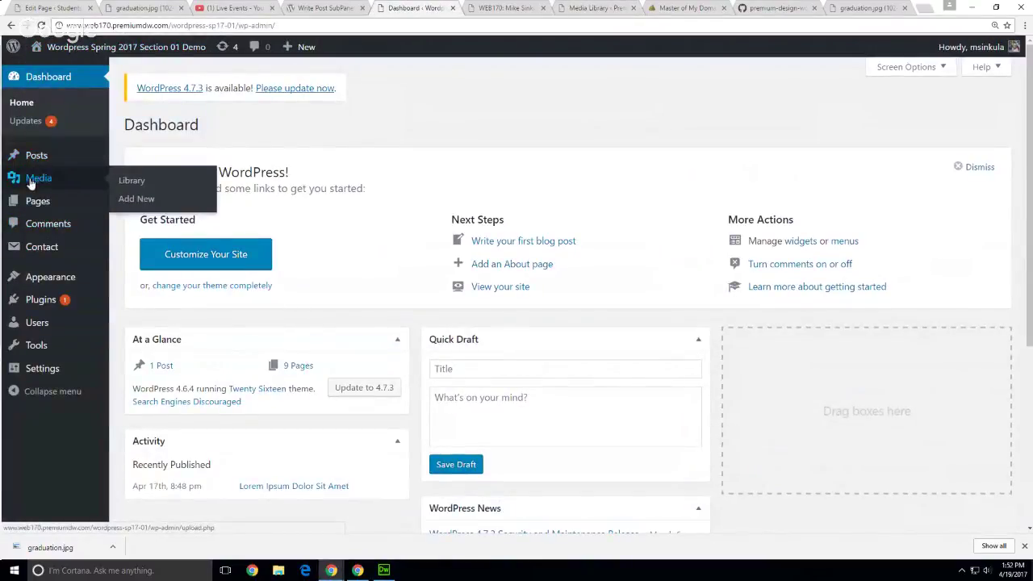
left_click(120, 181)
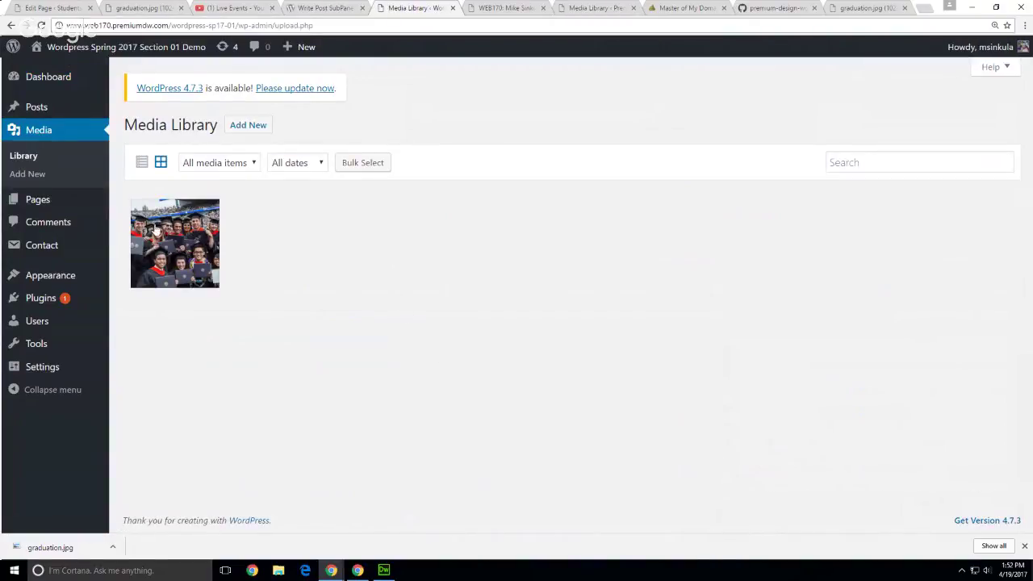
left_click(141, 162)
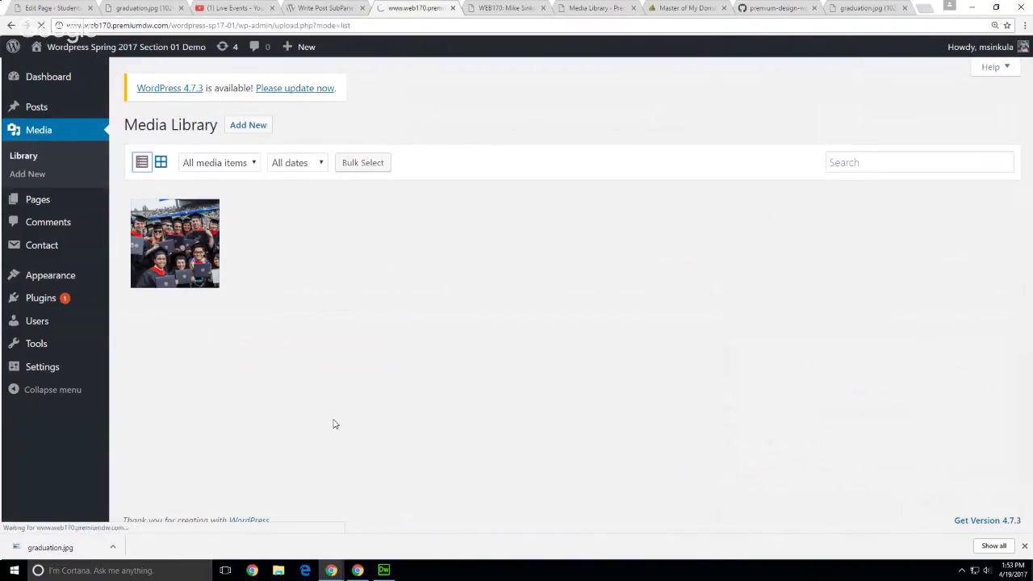
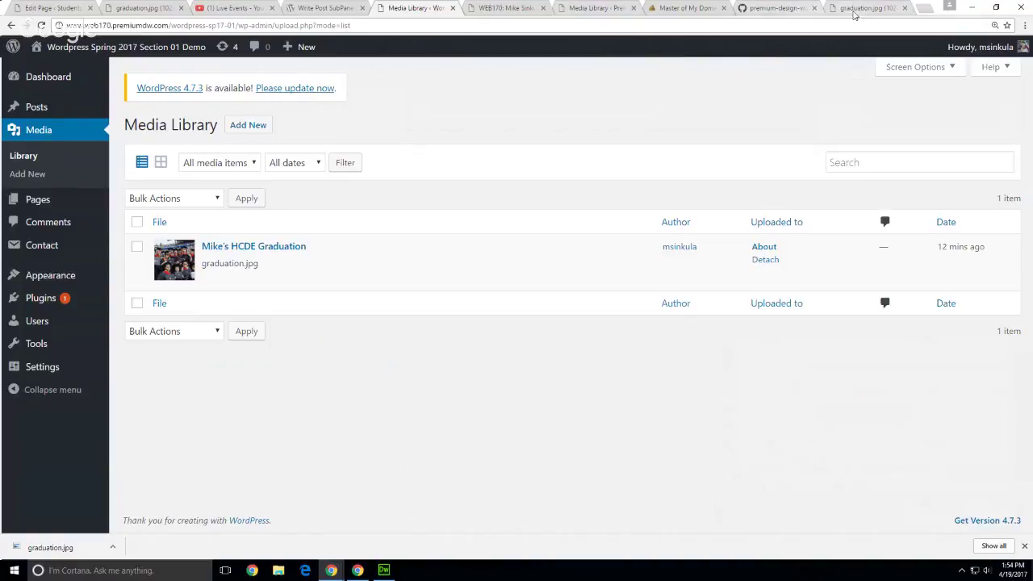
Step: Compare the demo site's media library with the Premium Design Works media library
left_click(599, 10)
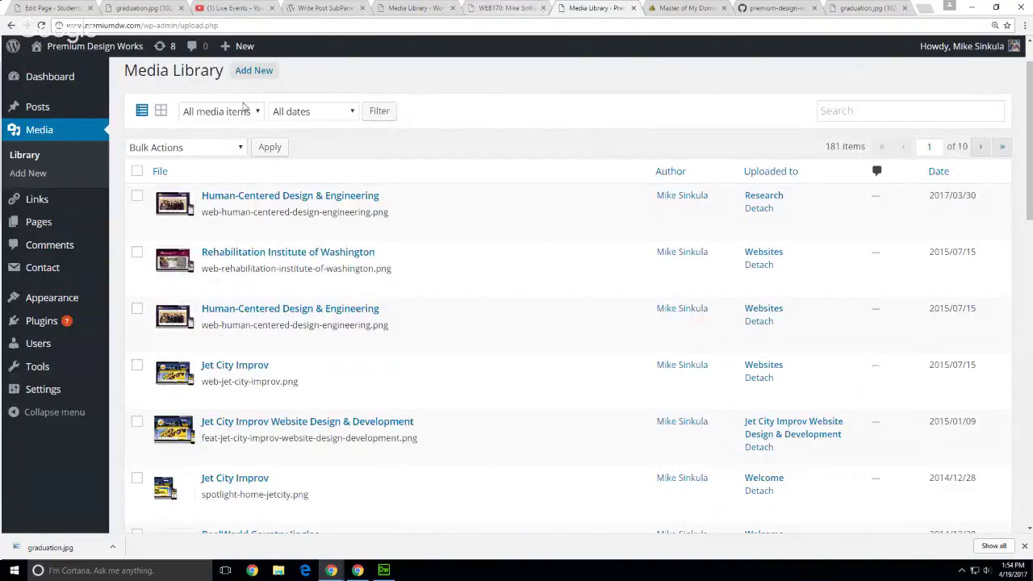
left_click(502, 11)
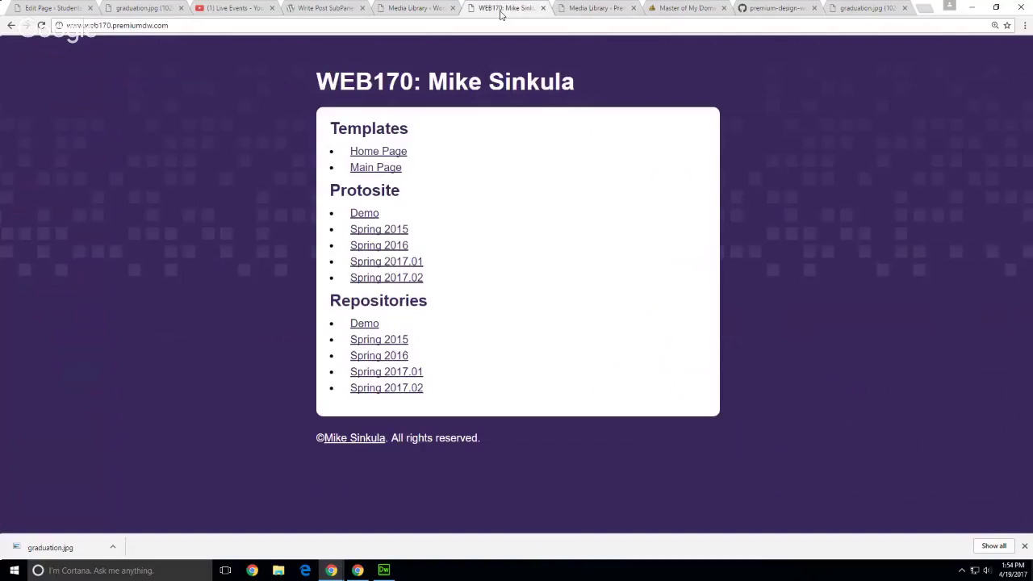
left_click(383, 10)
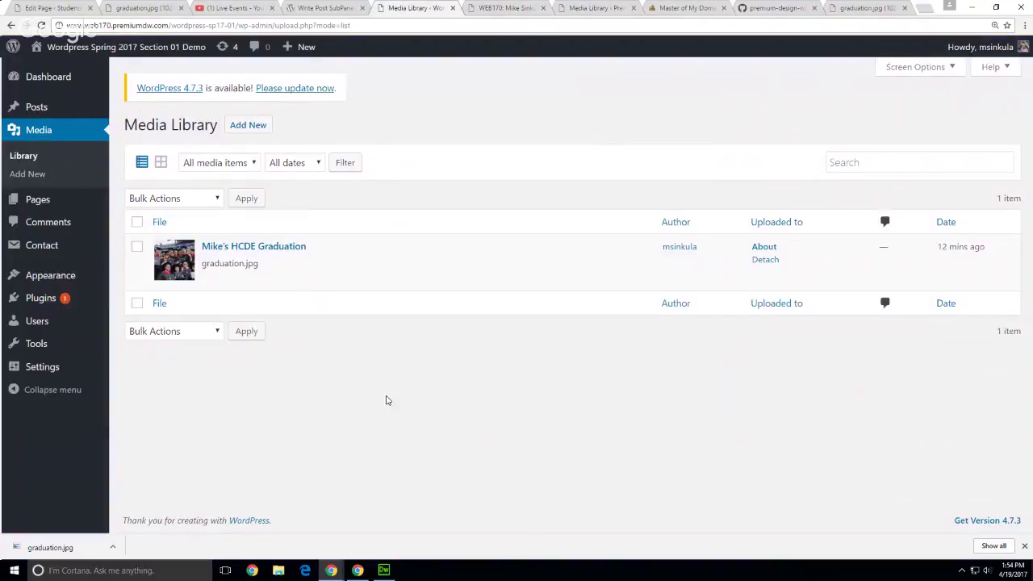
left_click(602, 10)
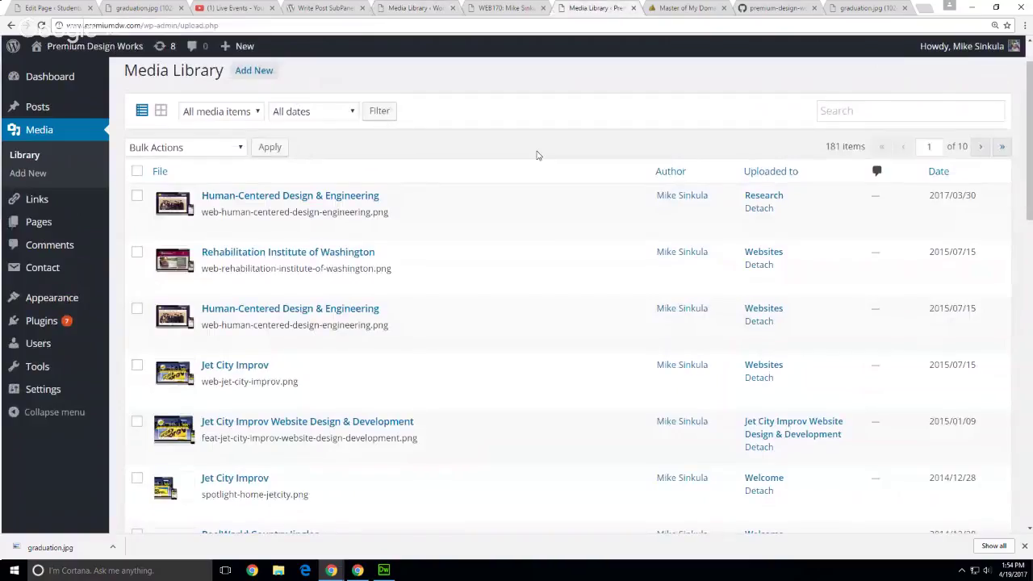
Step: Return to editing the SEO post and copy the featured image's caption into its alt text
left_click(6, 27)
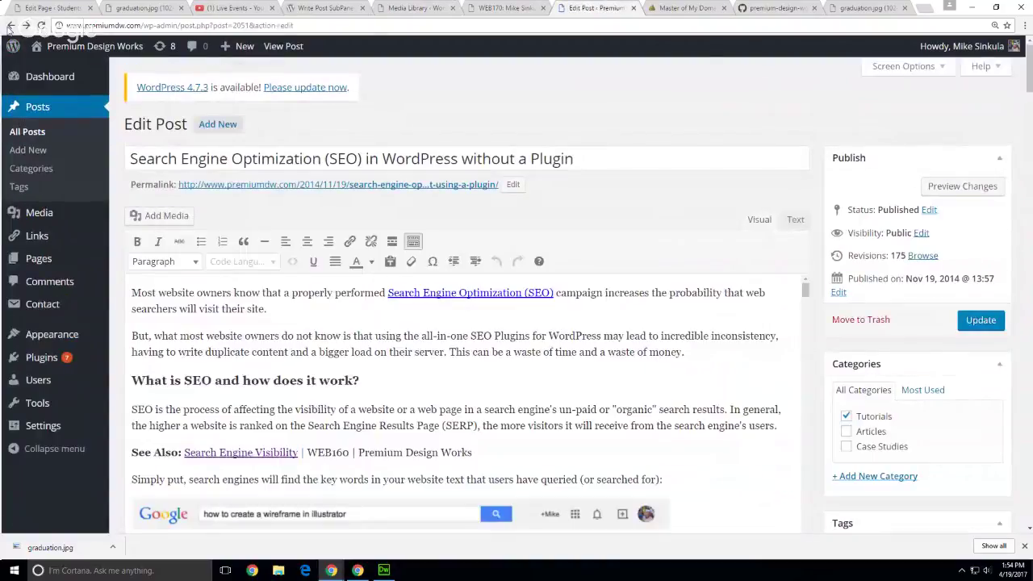
scroll(858, 418, "down", 4)
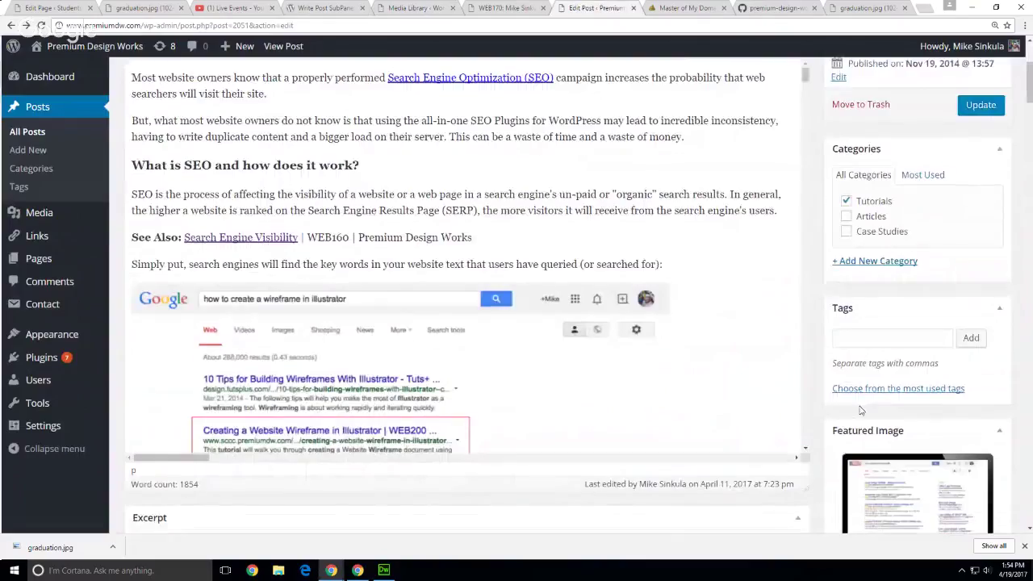
scroll(842, 409, "down", 1)
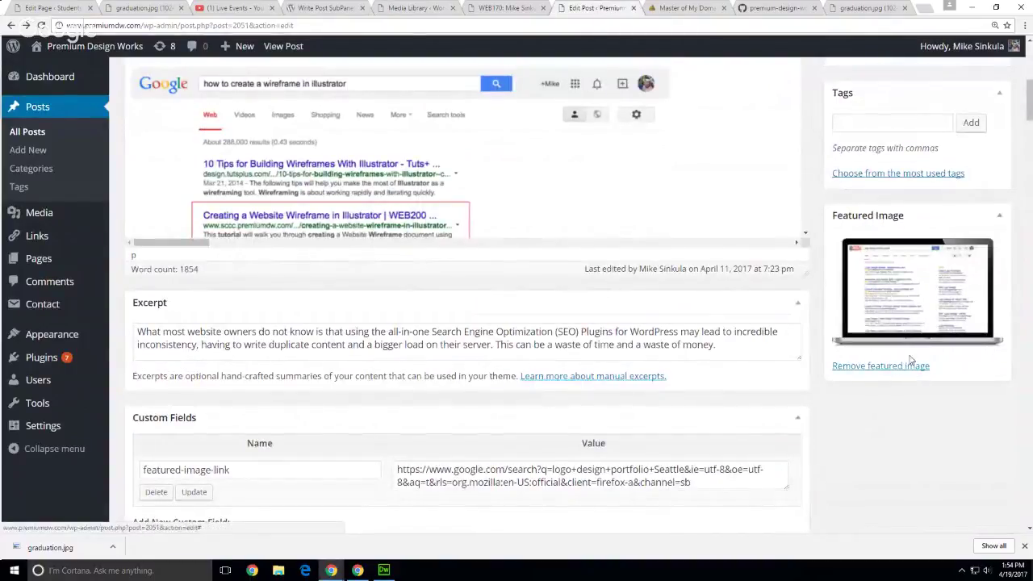
left_click(910, 300)
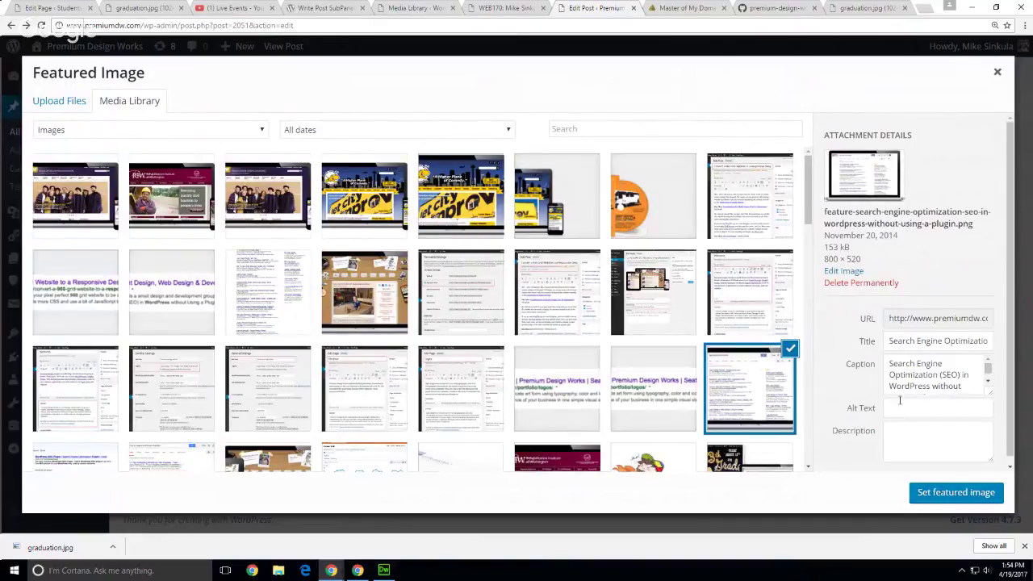
left_click(908, 370)
key("ctrl+a")
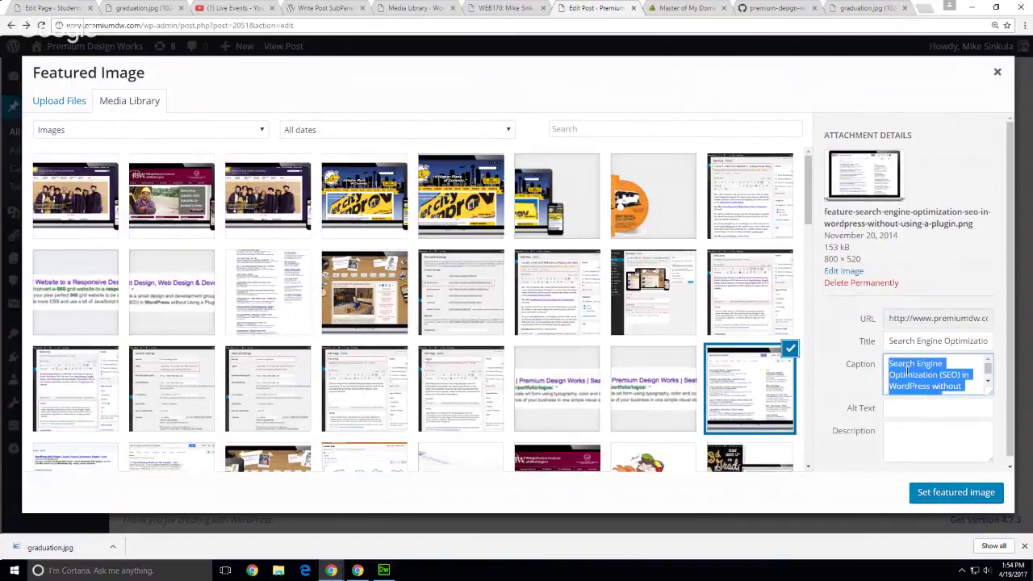
left_click(907, 408)
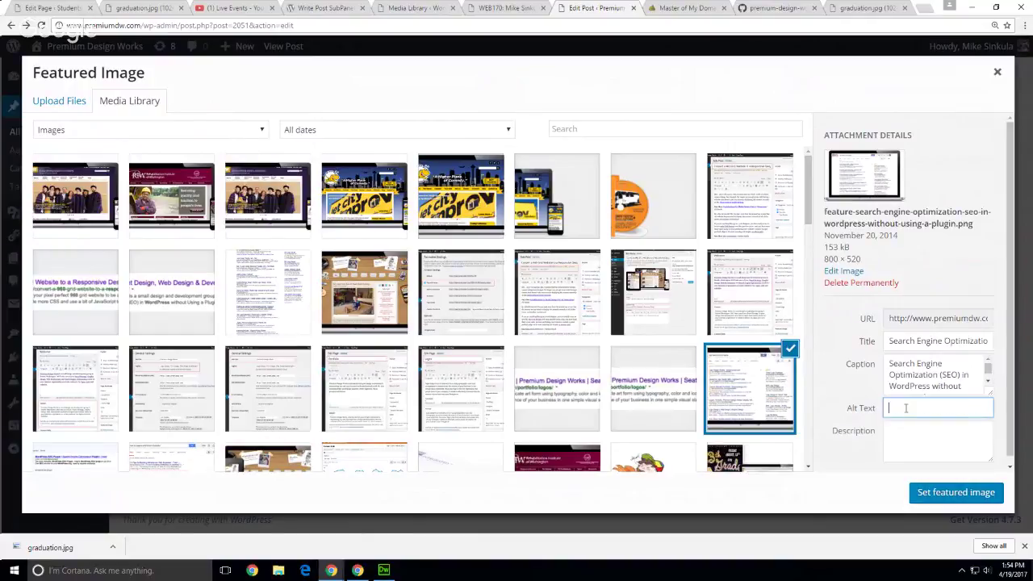
key("ctrl+v")
left_click(983, 133)
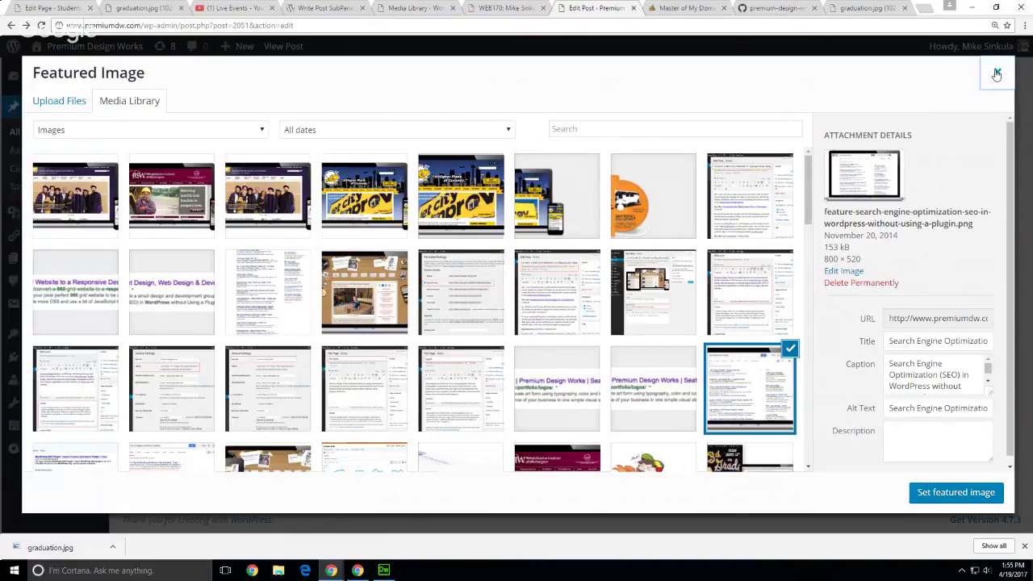
left_click(997, 72)
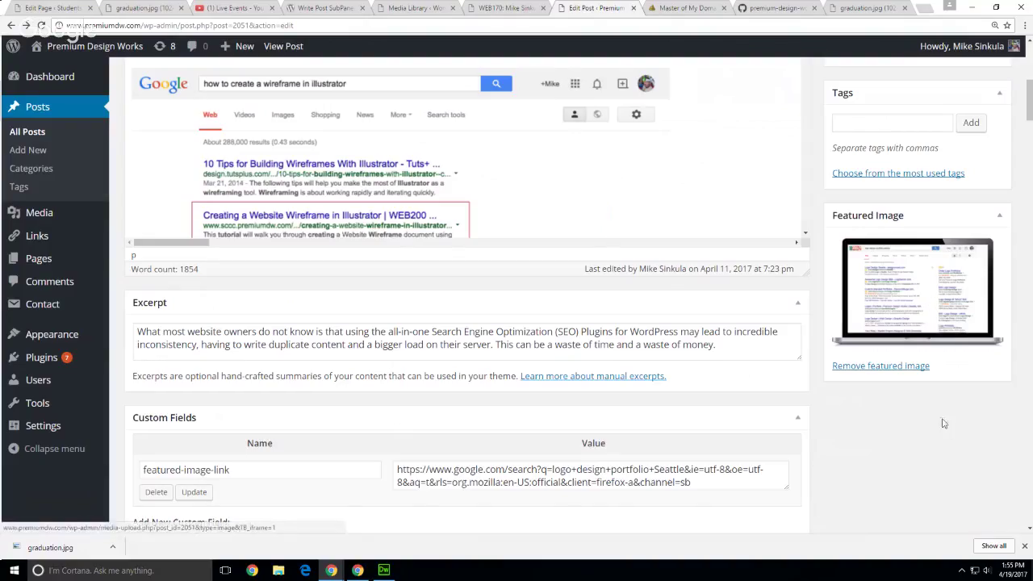
Step: Switch to functions.php on GitHub and examine the get_featured_image_with_link function and the code removing inline styles from captions
left_click(781, 11)
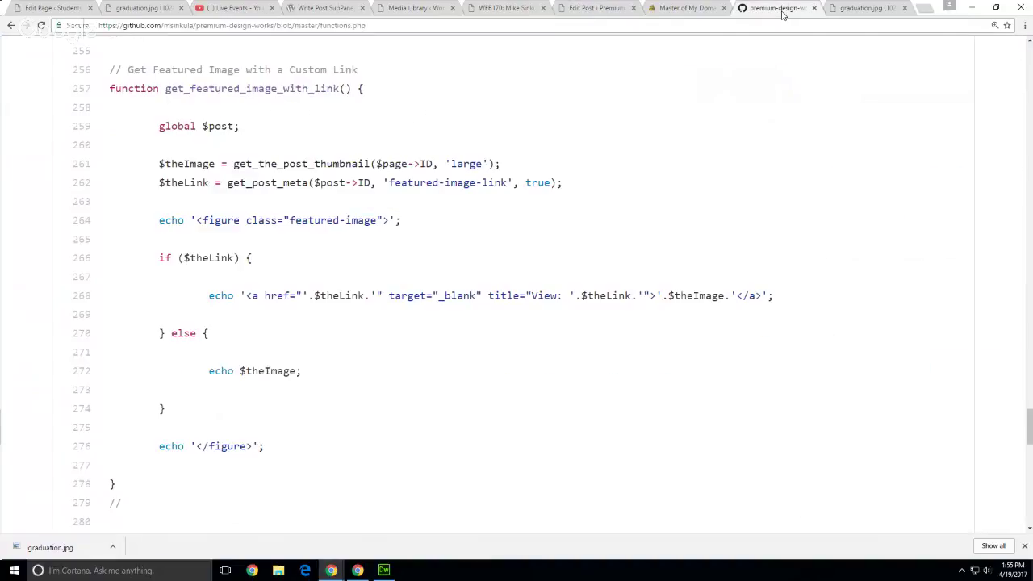
left_click_drag(301, 182, 554, 184)
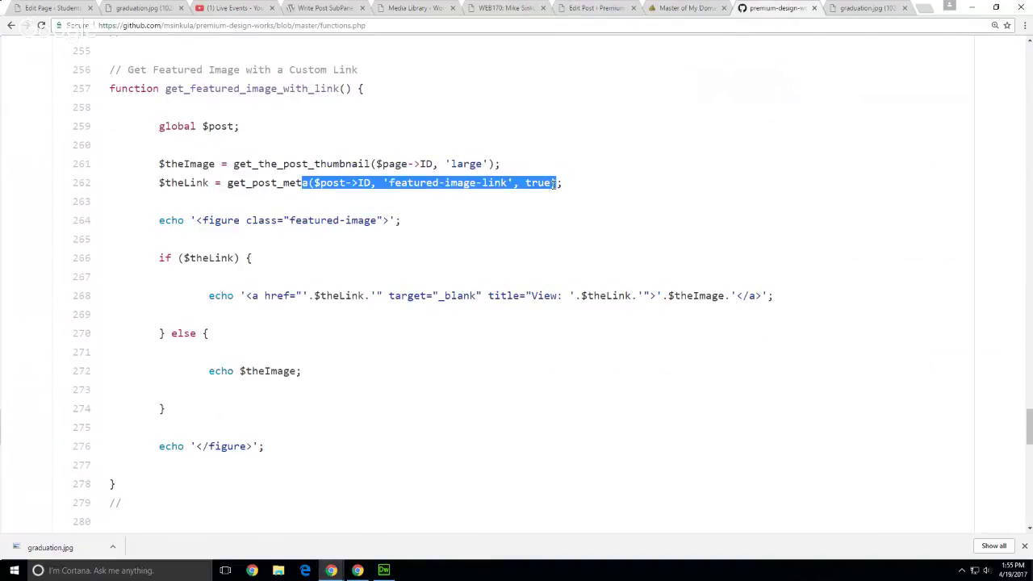
left_click(817, 259)
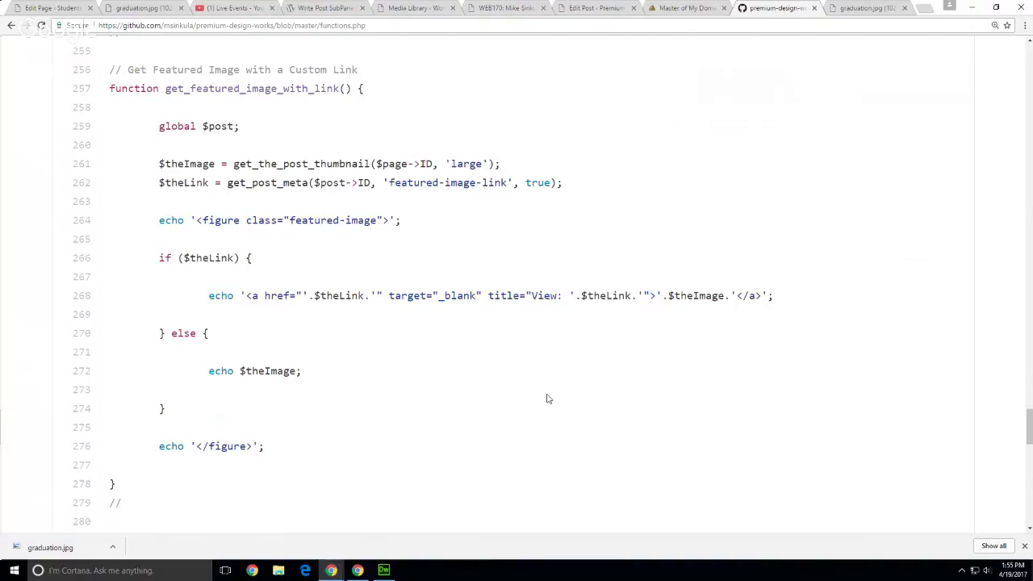
scroll(549, 399, "down", 3)
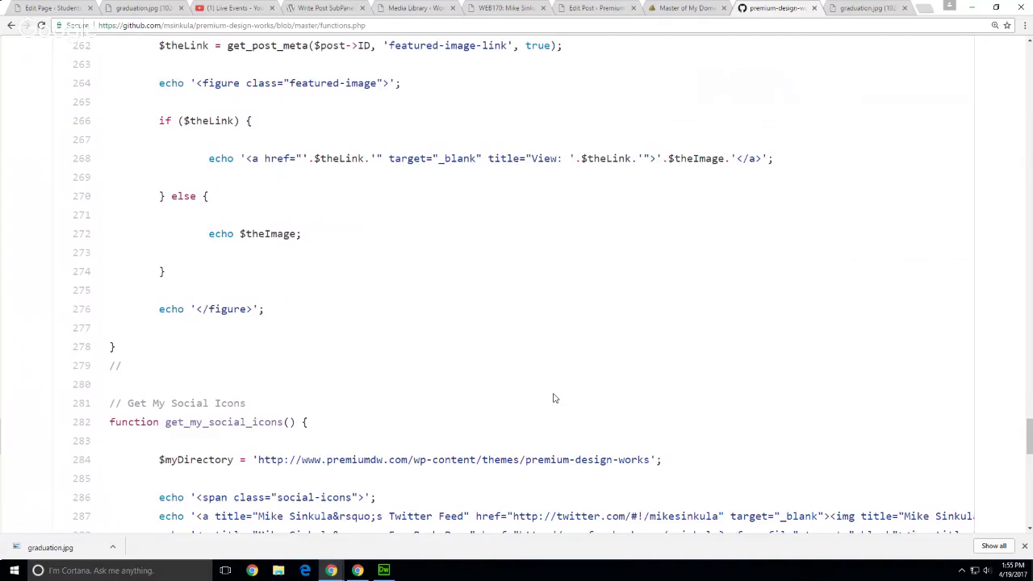
scroll(553, 398, "down", 10)
scroll(554, 398, "up", 3)
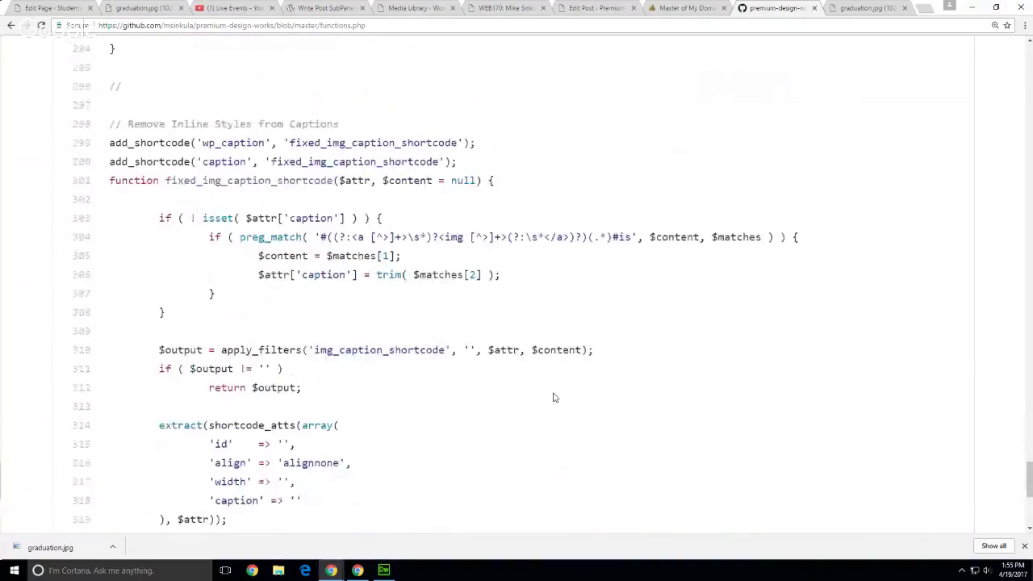
Step: Find the add_flexslider function in functions.php and examine the get_children query that collects the post's image attachments
scroll(554, 397, "up", 18)
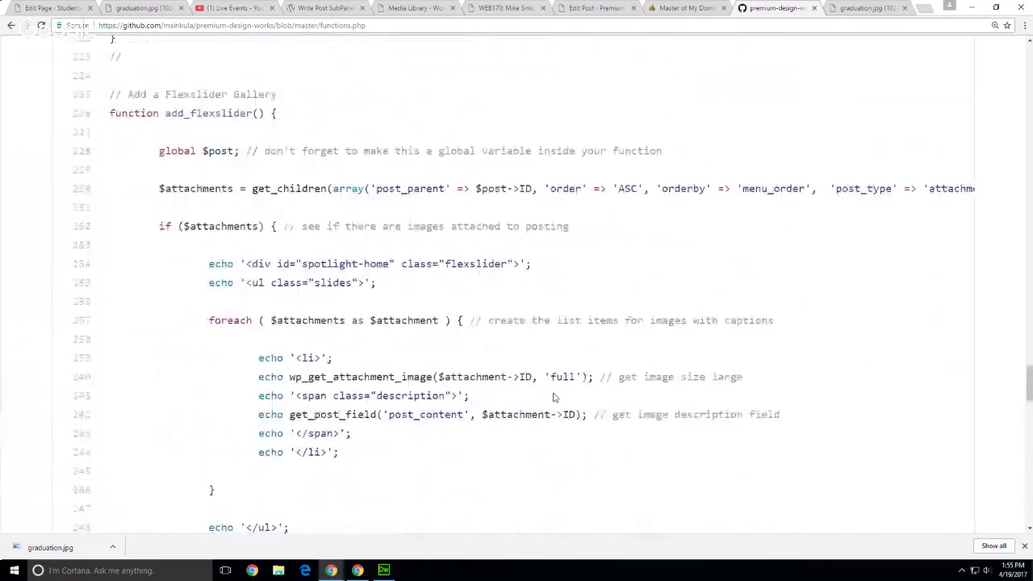
scroll(554, 397, "down", 2)
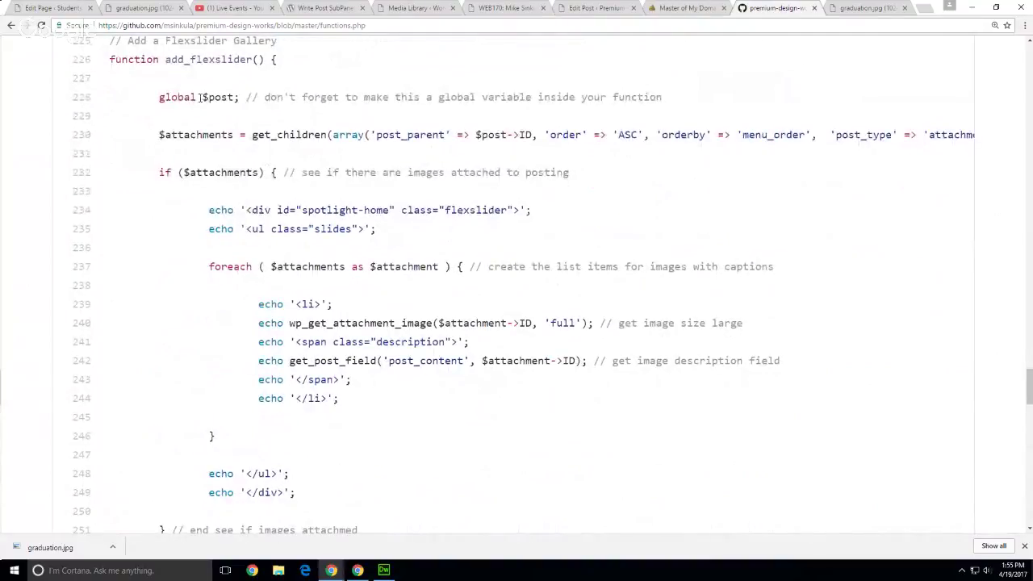
left_click_drag(155, 135, 934, 134)
left_click(240, 134)
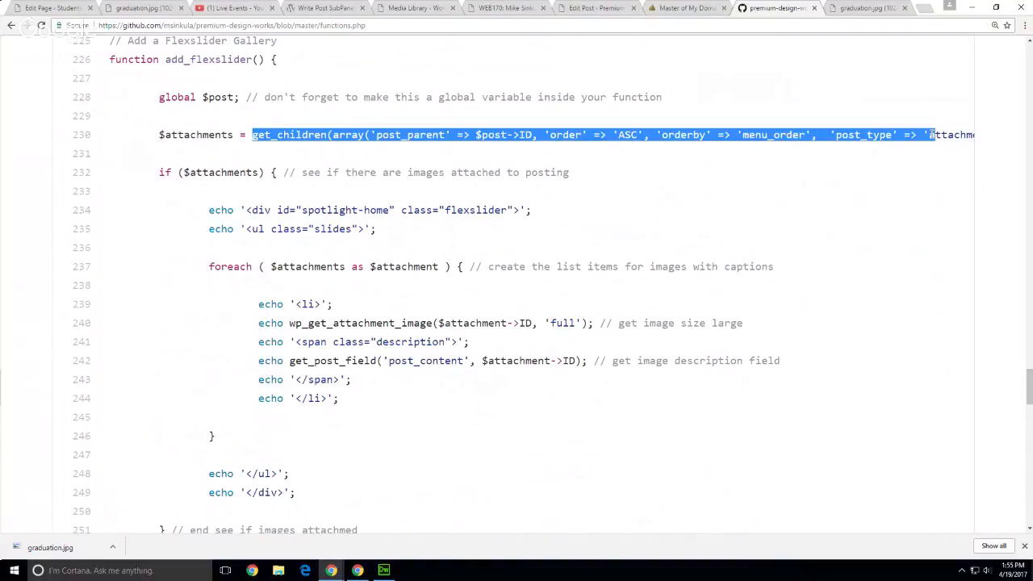
left_click(780, 154)
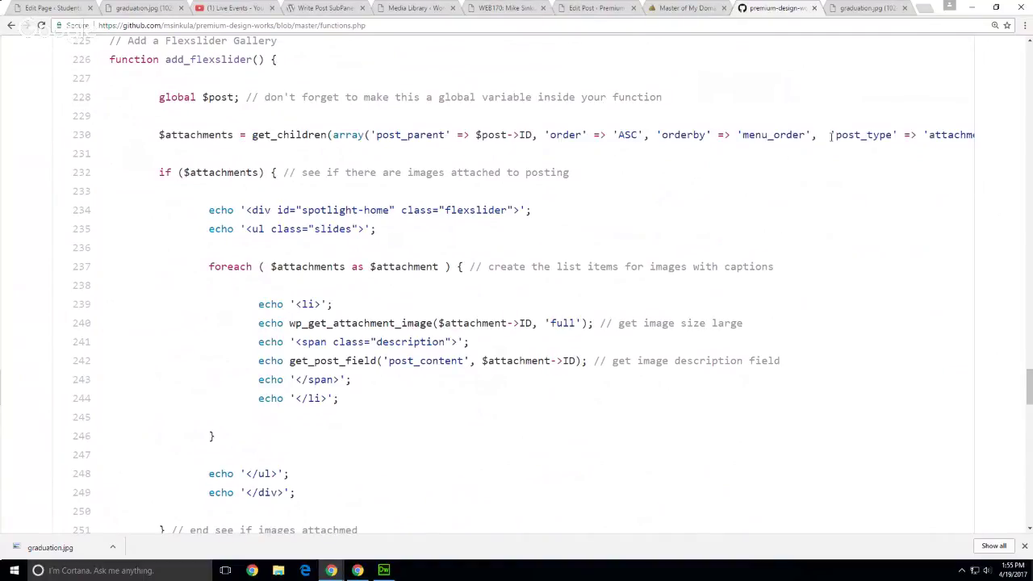
left_click_drag(911, 135, 985, 137)
left_click(839, 209)
left_click_drag(899, 135, 731, 135)
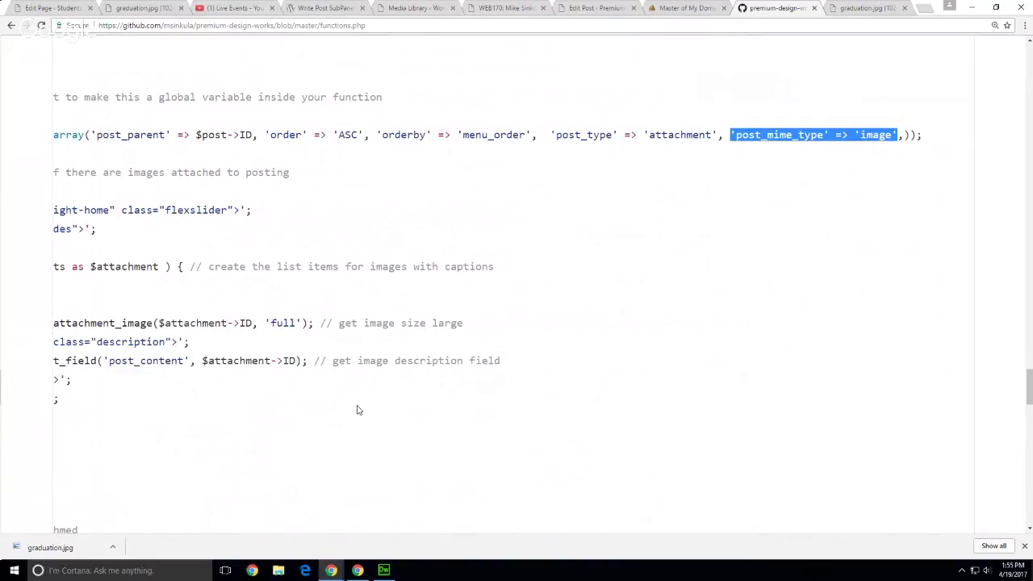
left_click_drag(214, 140, 28, 134)
left_click(552, 267)
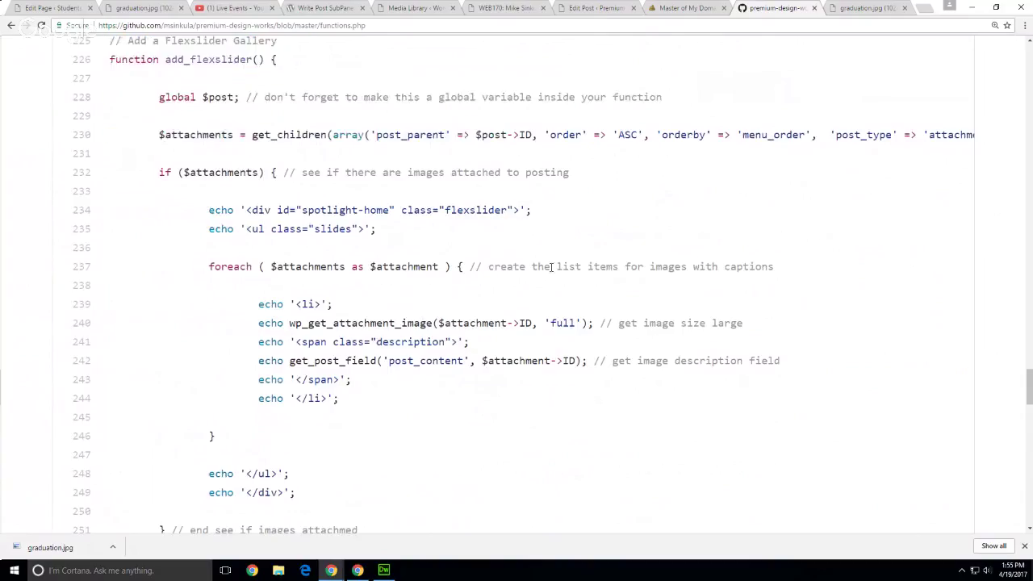
Step: Examine the $attachments condition, the slide list markup and the wp_get_attachment_image call with its 'full' size in add_flexslider
left_click_drag(147, 171, 271, 167)
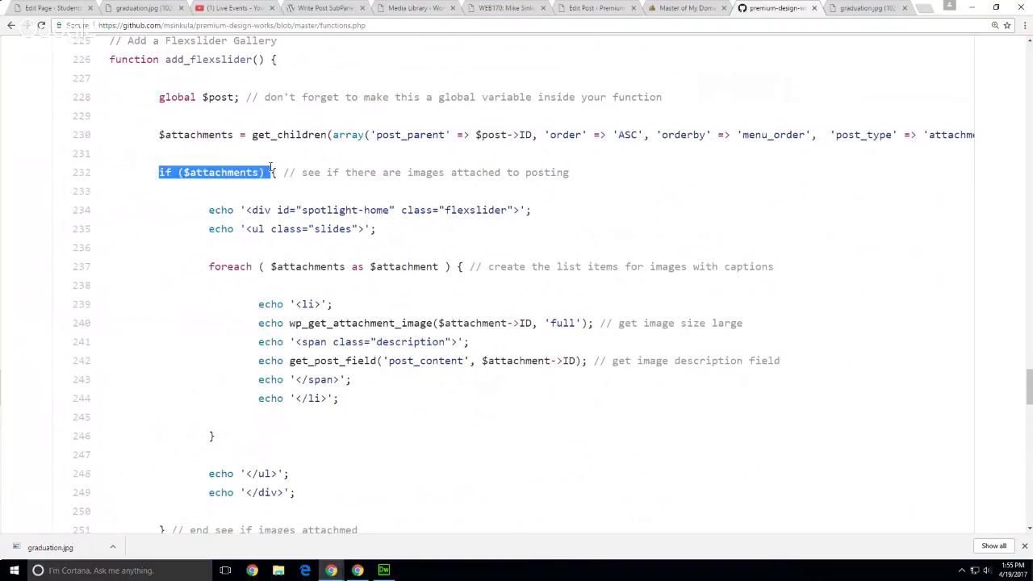
left_click(304, 213)
left_click_drag(200, 207, 406, 444)
left_click(406, 444)
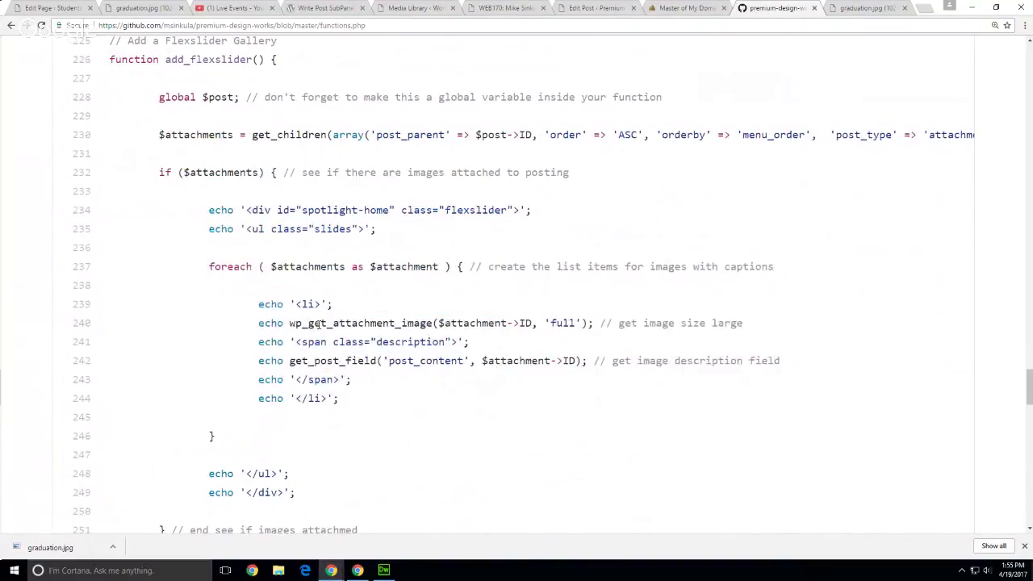
left_click_drag(287, 323, 587, 325)
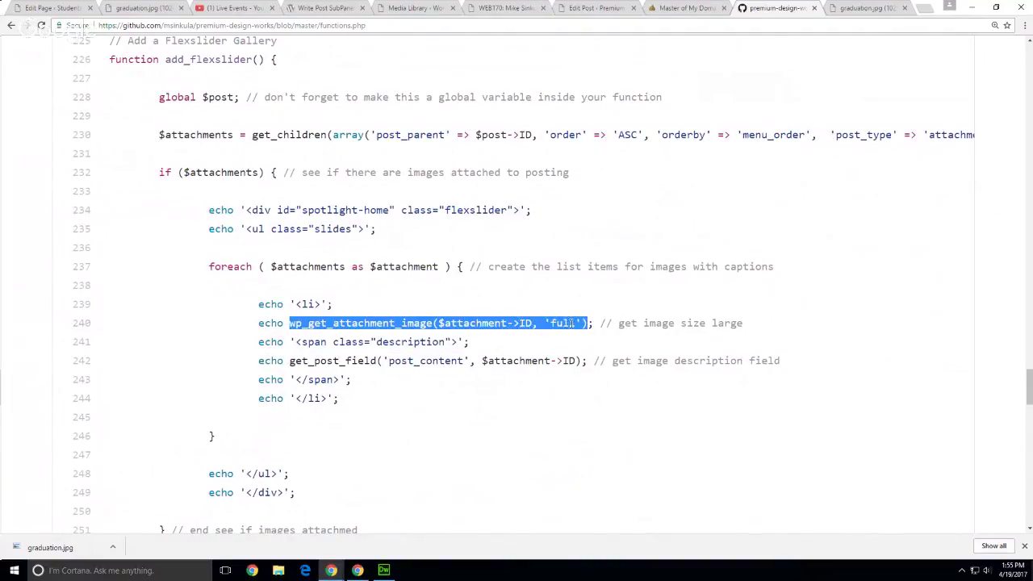
double_click(562, 325)
left_click(565, 430)
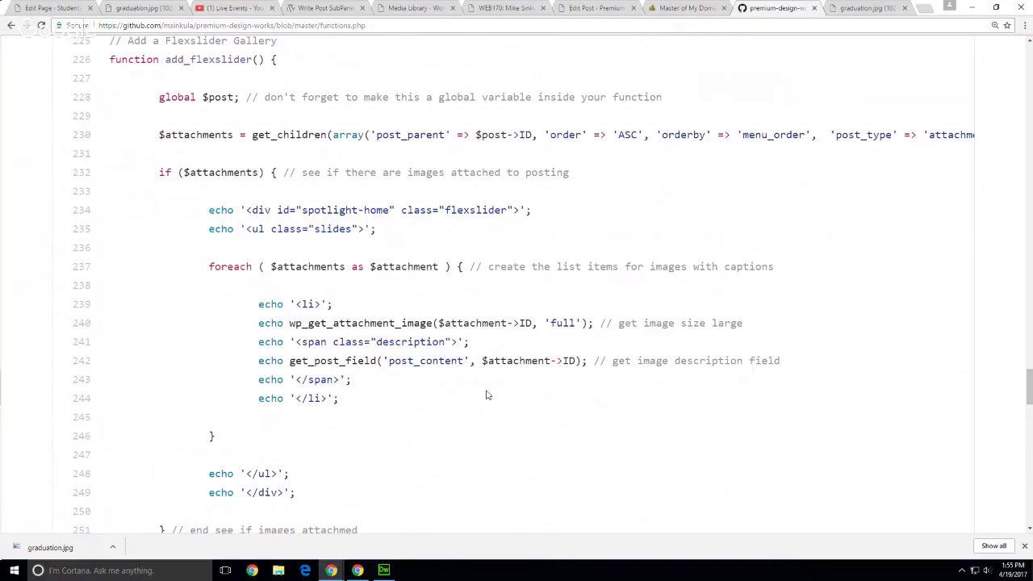
Step: Go from the post editor to the Premium Design Works home page and open its Welcome page for editing
left_click(597, 8)
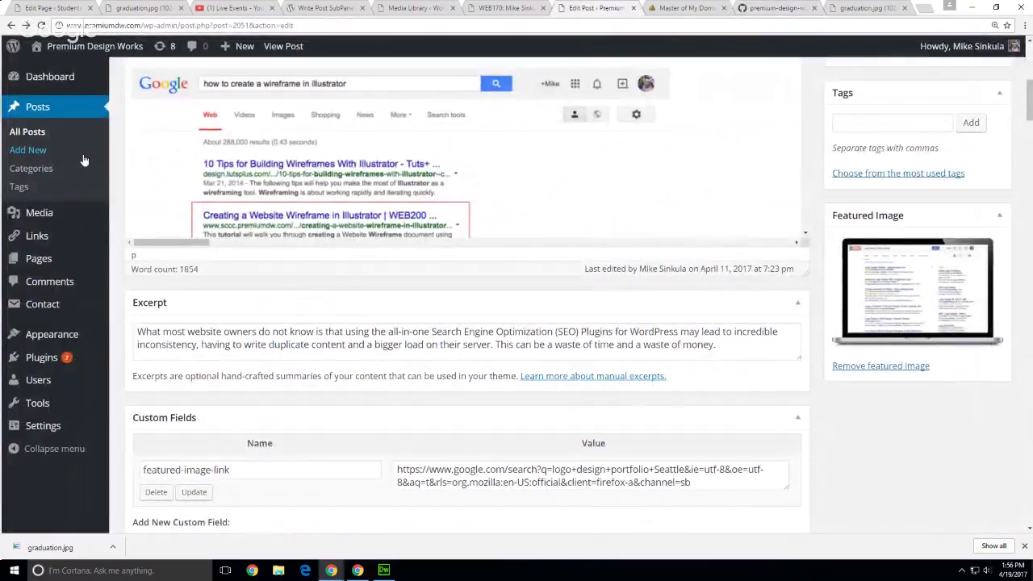
left_click(66, 71)
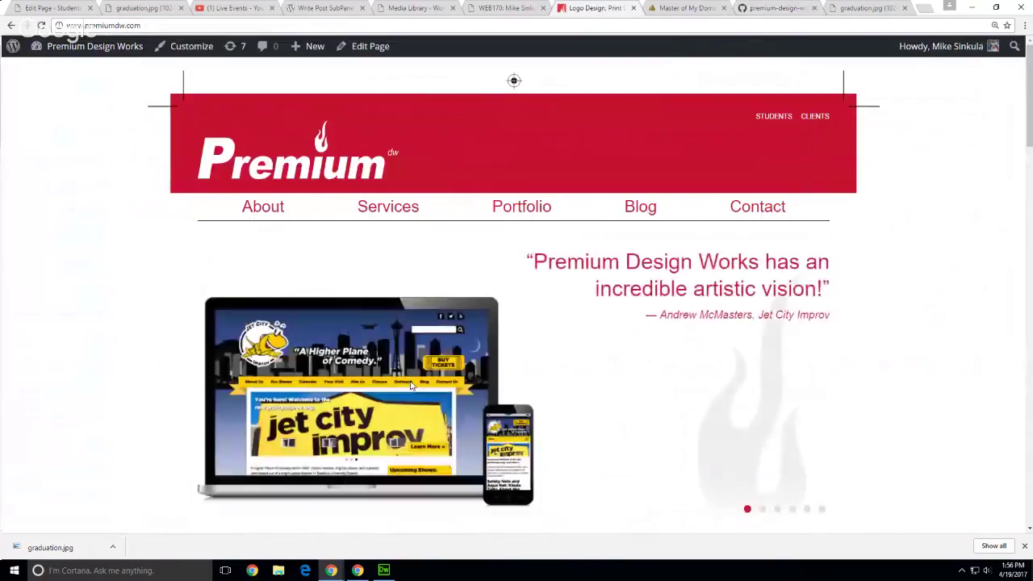
scroll(374, 379, "down", 1)
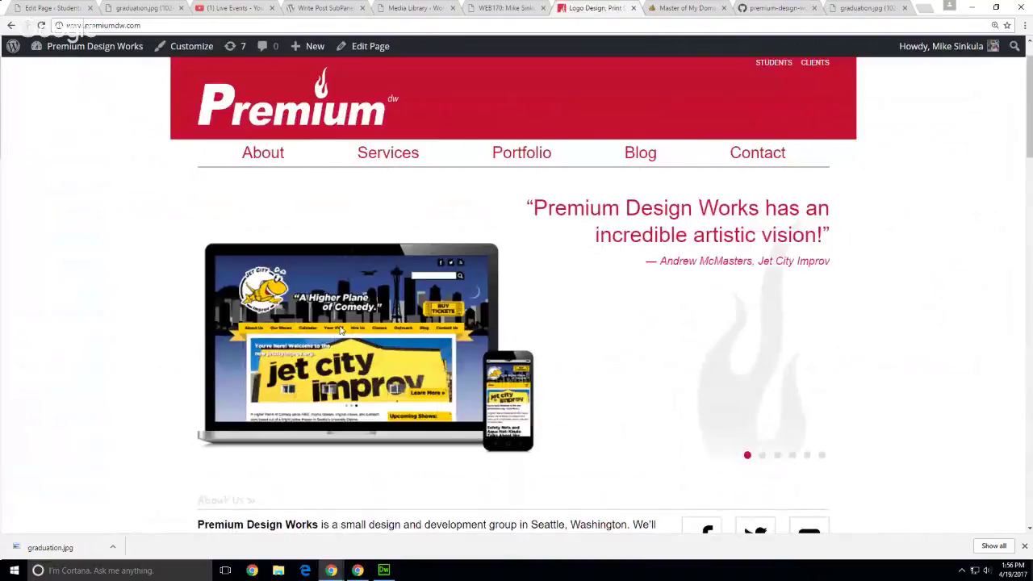
left_click(375, 47)
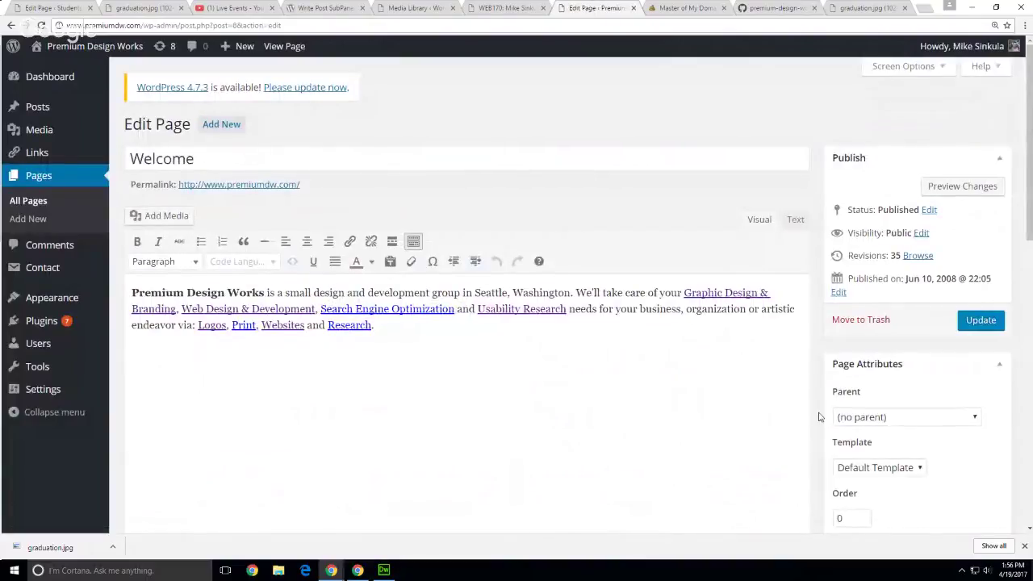
scroll(281, 178, "down", 2)
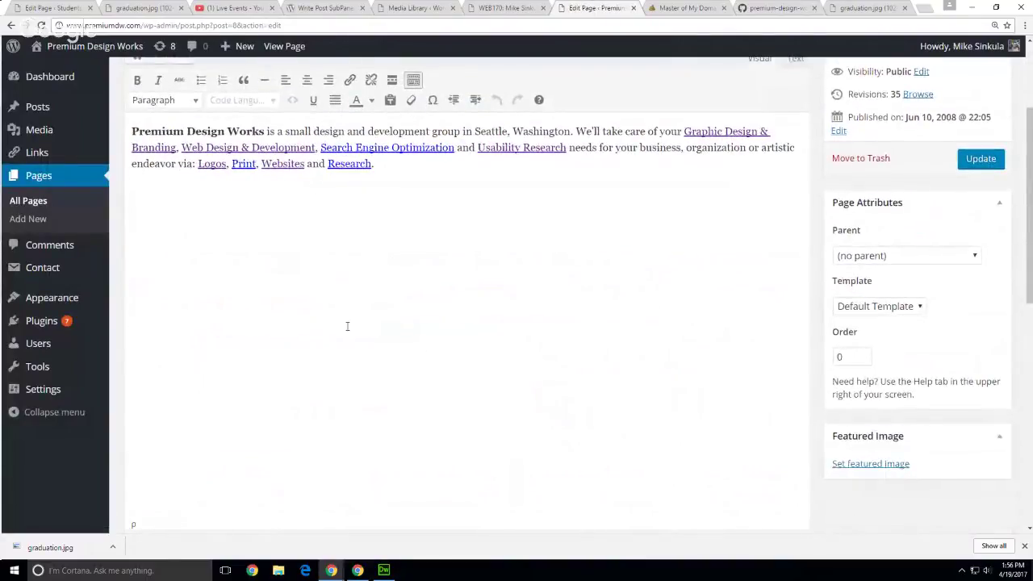
scroll(452, 404, "up", 2)
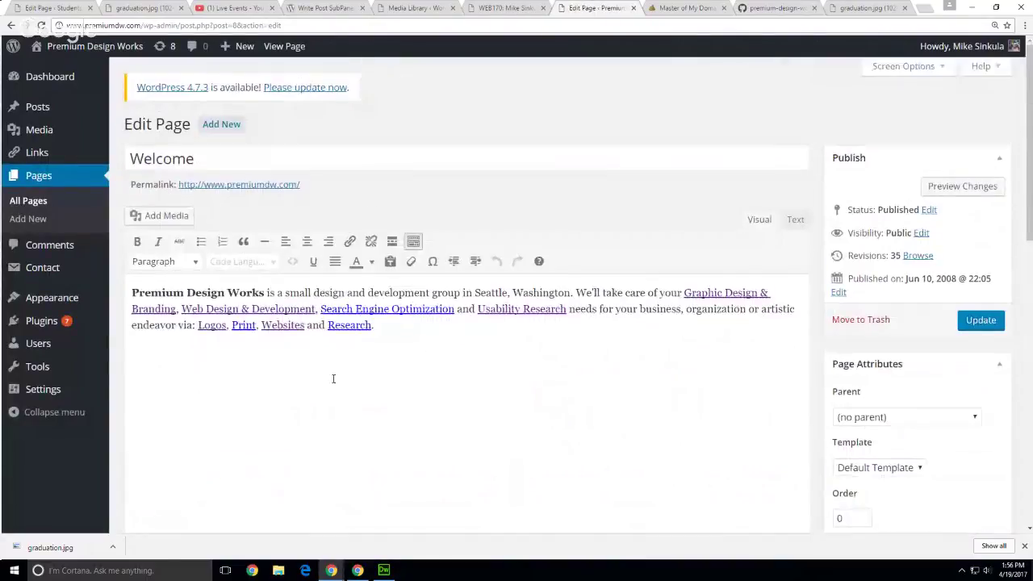
Step: Open the Welcome page's Insert Media library, filter it to items uploaded to this page, and select the Integrated Financial image
left_click(164, 214)
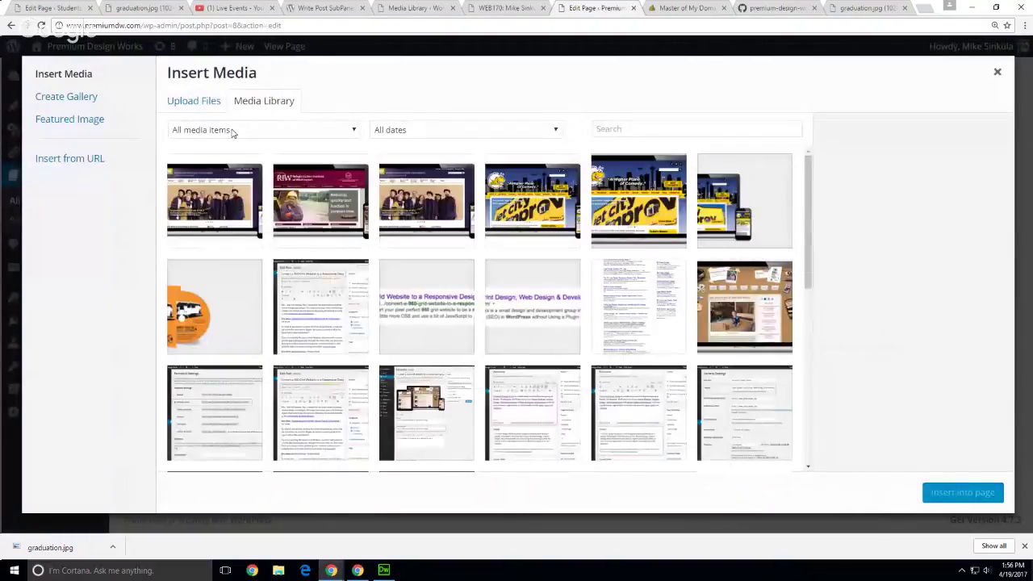
left_click(232, 129)
left_click(234, 155)
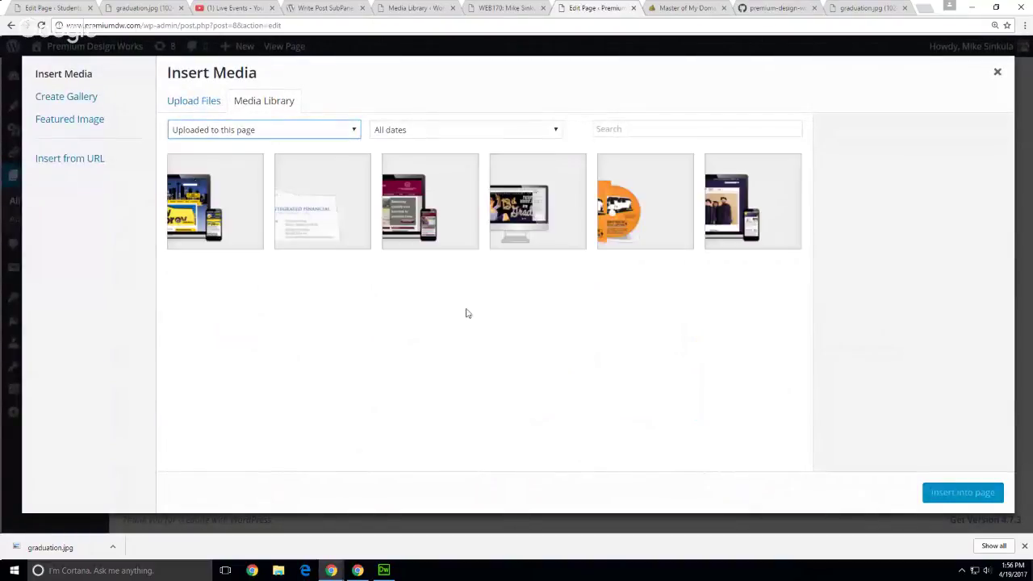
left_click(229, 232)
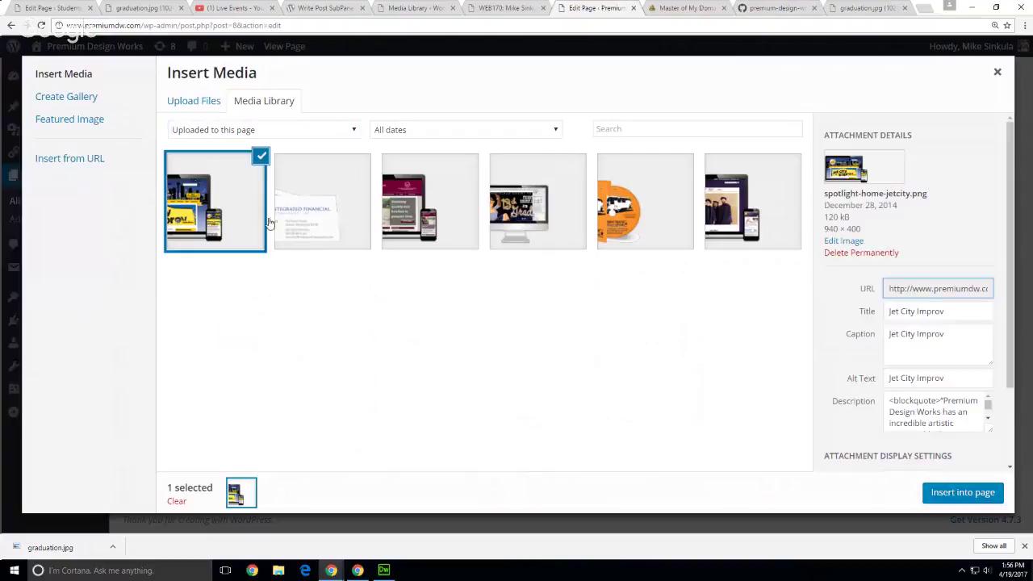
left_click(341, 227)
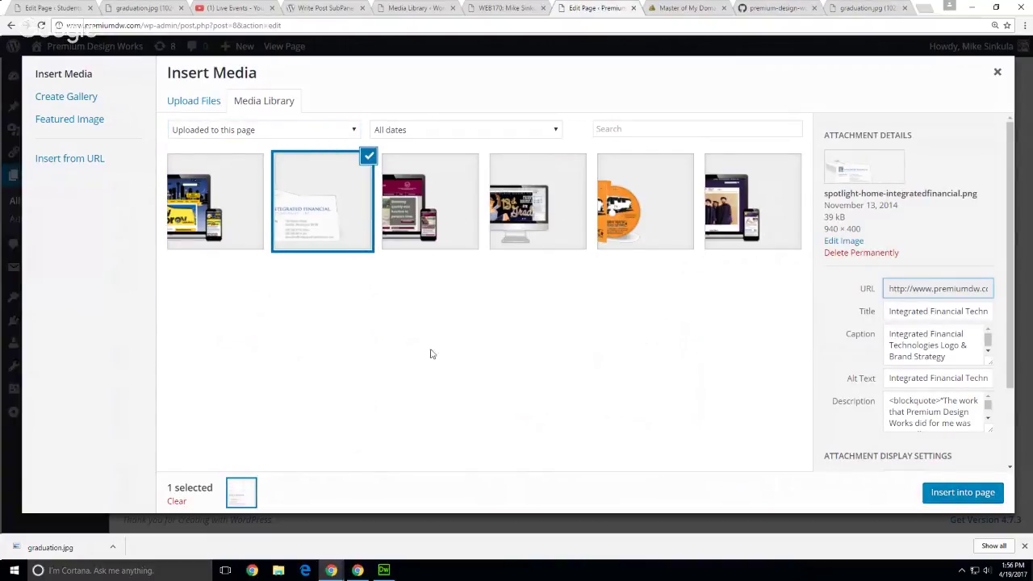
Step: Examine the Integrated Financial image's title, caption and alt text, and enlarge its description field to read the full HTML
double_click(893, 311)
triple_click(905, 334)
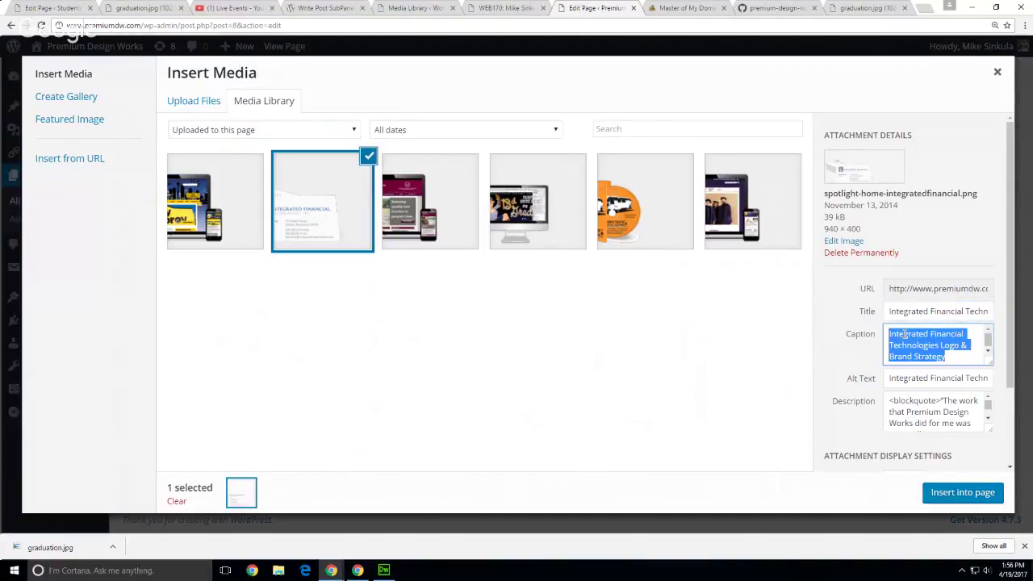
double_click(904, 379)
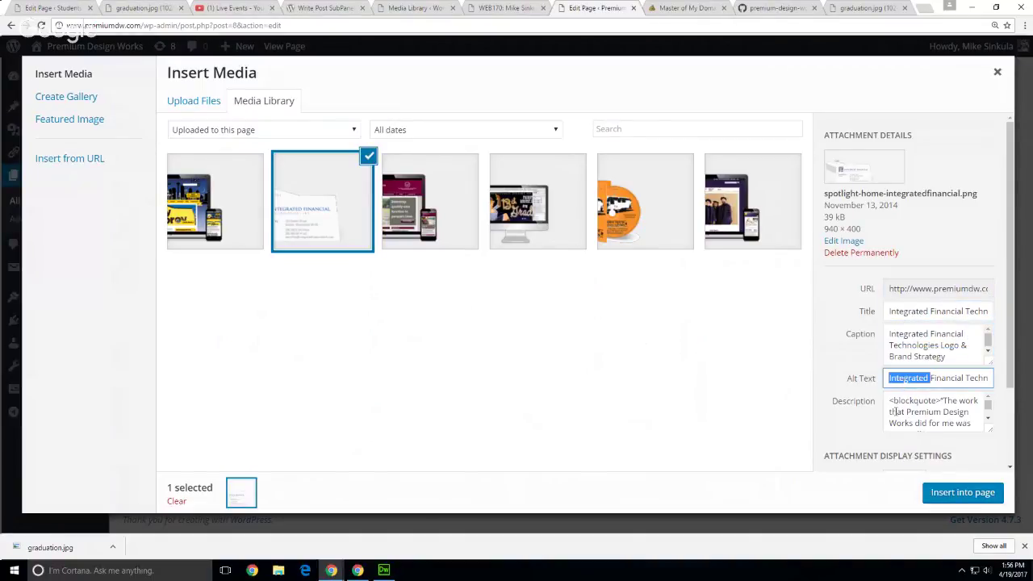
left_click_drag(987, 432, 989, 481)
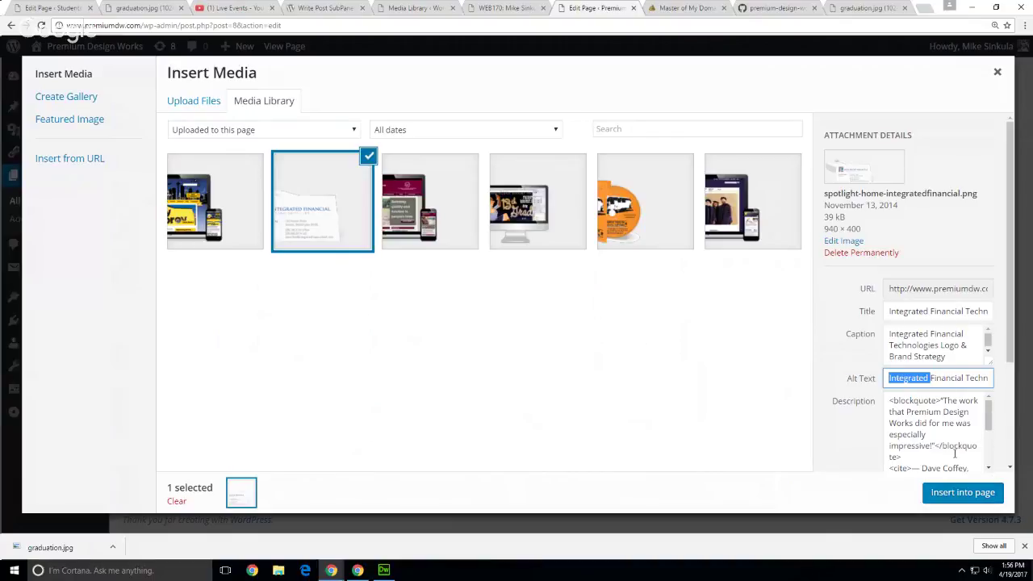
scroll(1001, 428, "down", 2)
scroll(901, 336, "up", 1)
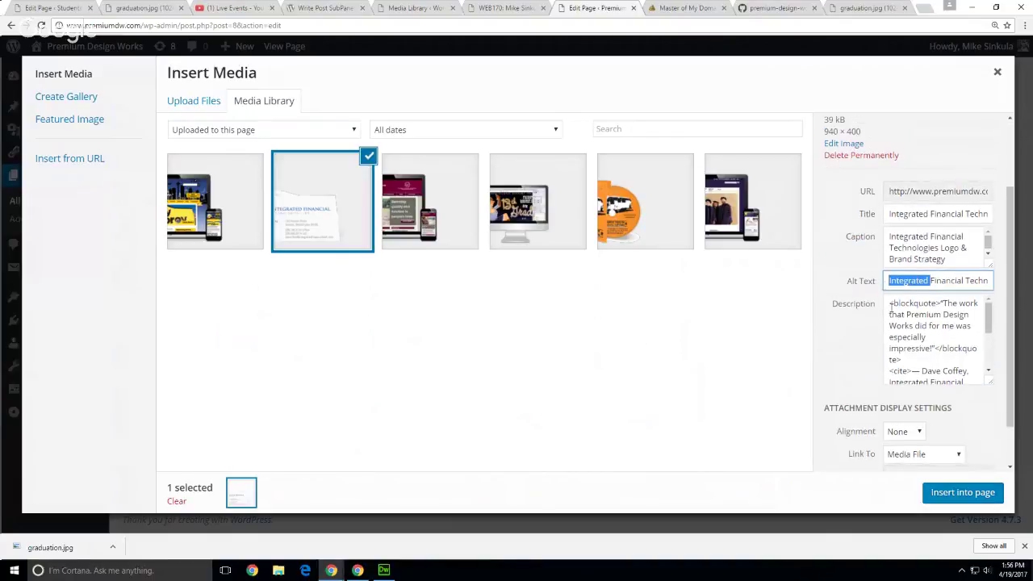
left_click_drag(891, 307, 930, 360)
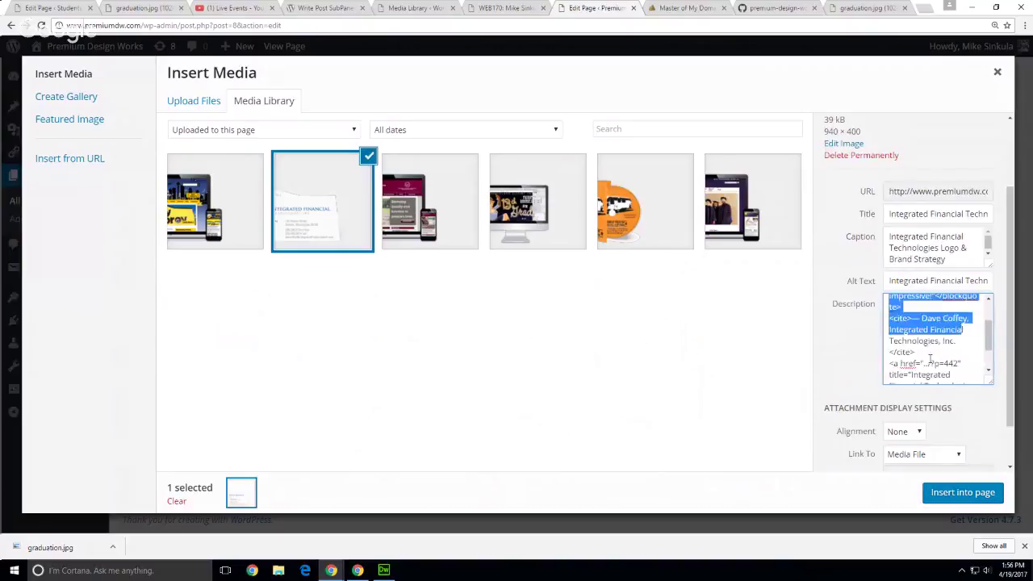
scroll(930, 360, "down", 4)
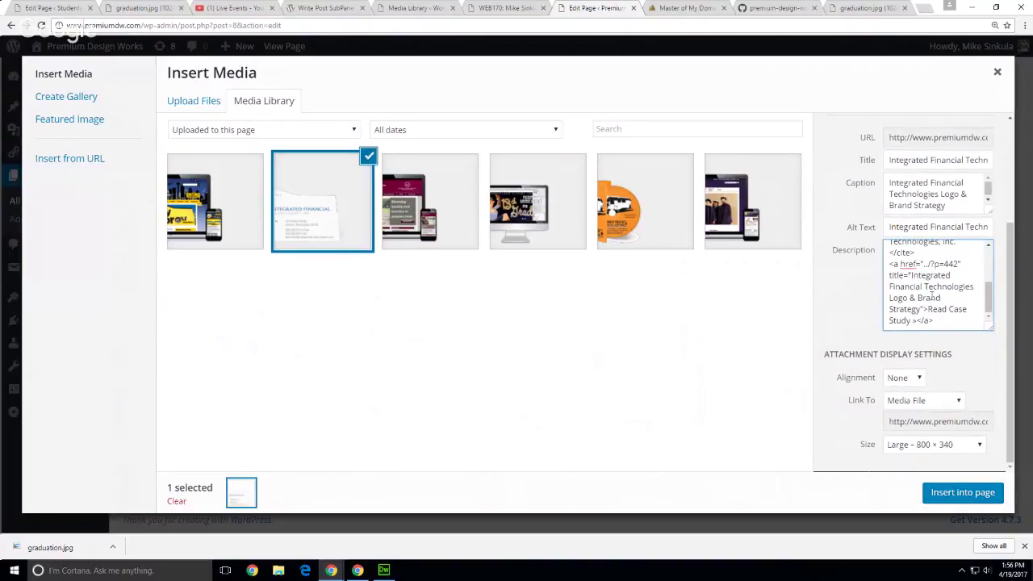
left_click(774, 354)
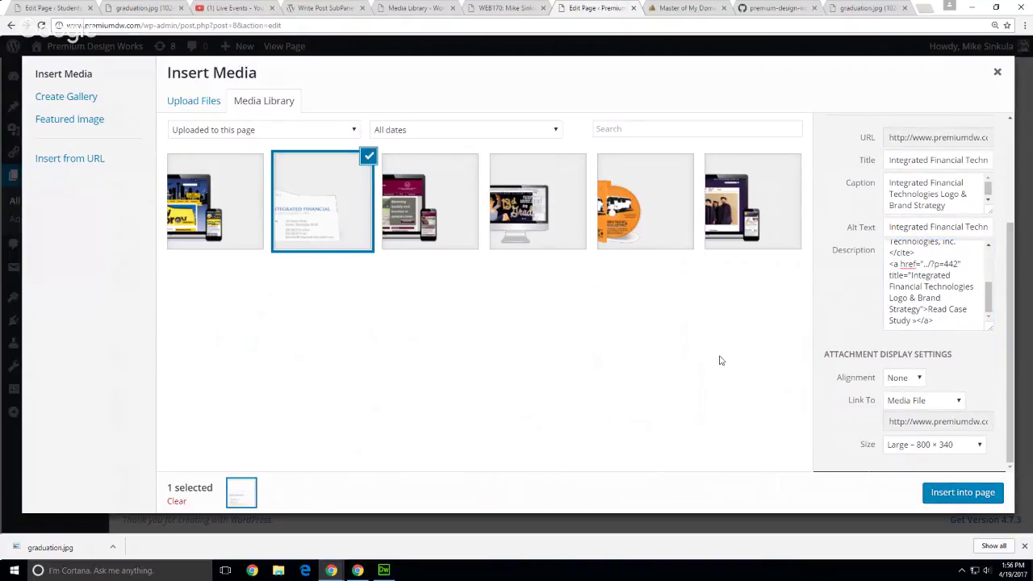
Step: Return to functions.php on GitHub and examine the wp_get_attachment_image call and the get_post_field call for the image description
left_click(774, 8)
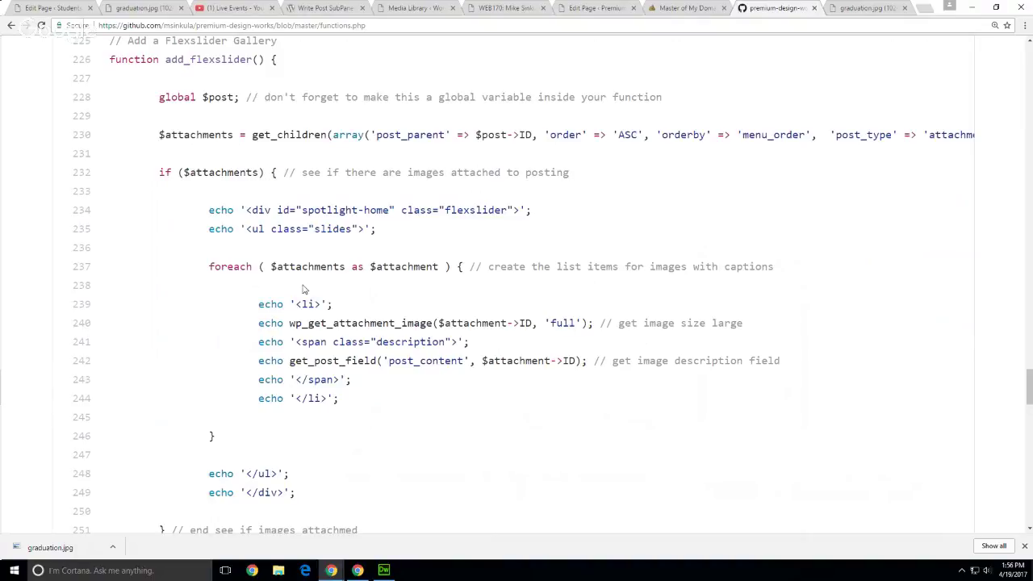
left_click_drag(290, 323, 532, 328)
left_click(564, 331)
double_click(565, 324)
left_click(562, 418)
left_click_drag(327, 361, 566, 365)
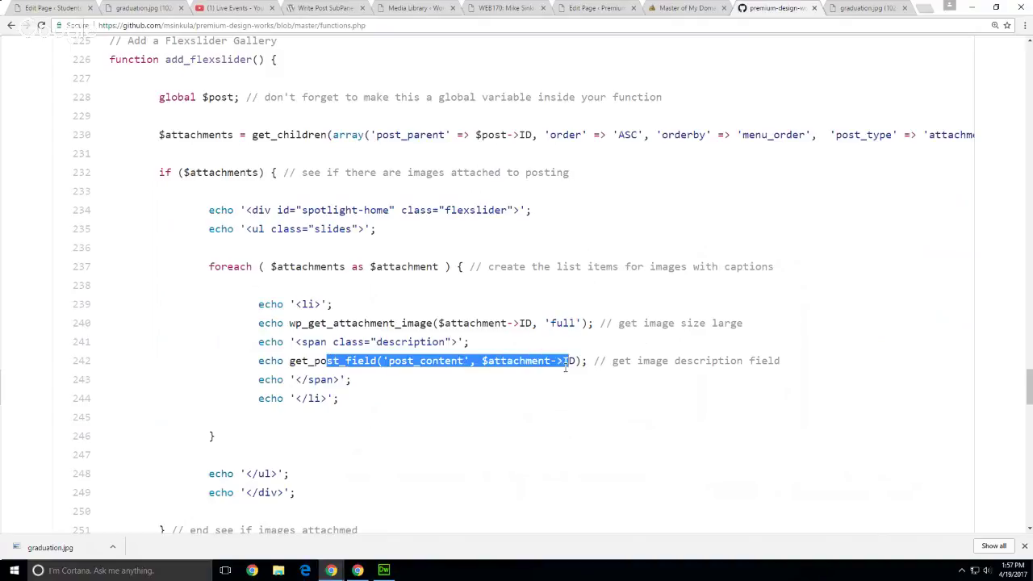
left_click(474, 371)
left_click_drag(465, 361, 376, 361)
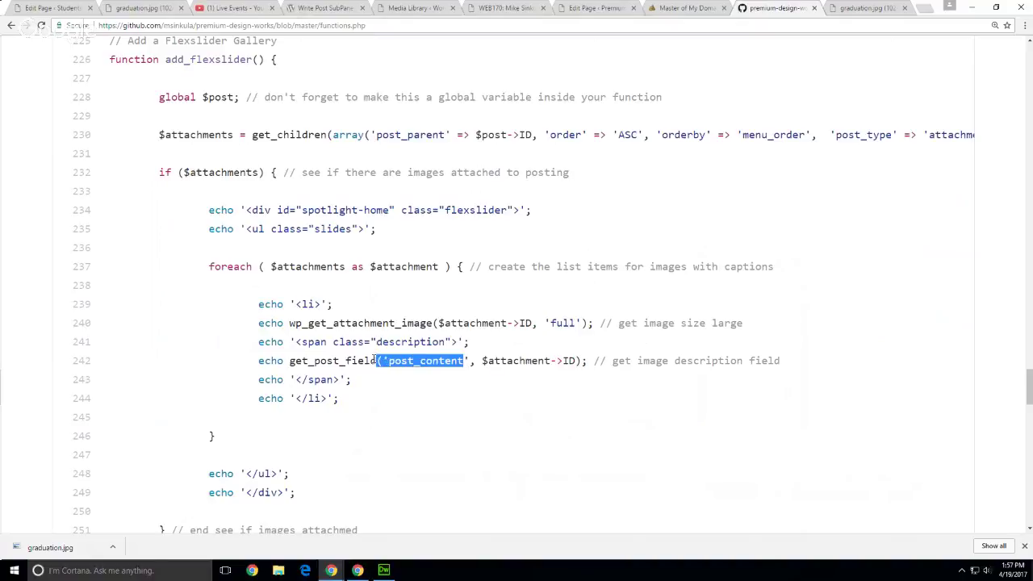
left_click_drag(284, 361, 385, 361)
left_click(552, 375)
left_click_drag(607, 361, 784, 365)
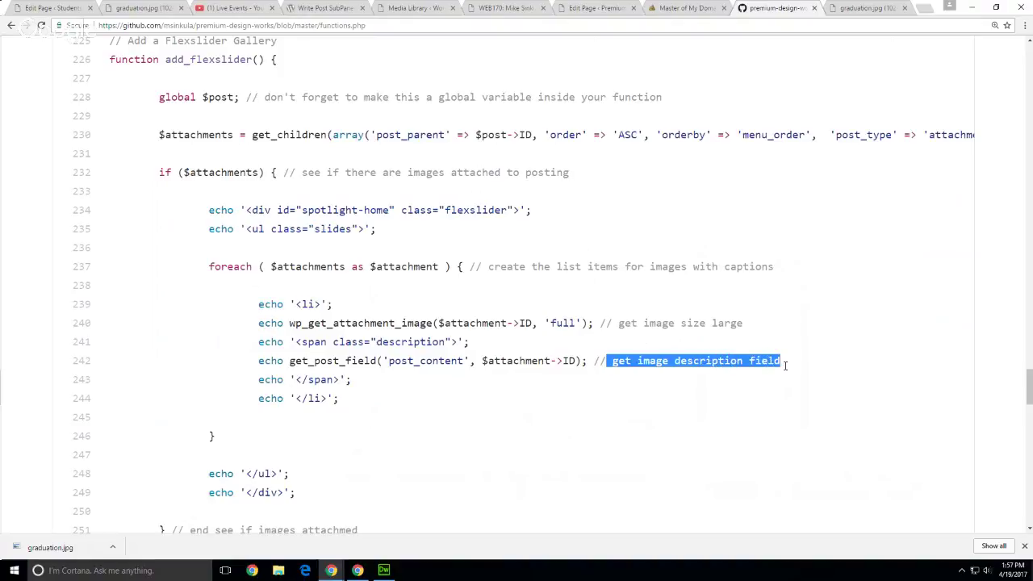
left_click(805, 371)
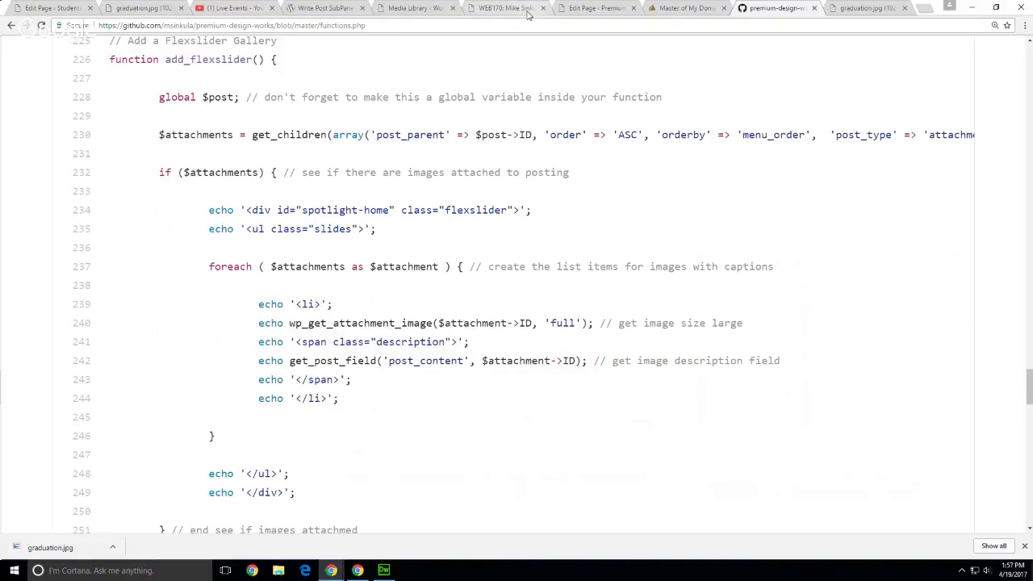
Step: Return to the Welcome page editor, close the Insert Media window, and visit the Premium Design Works home page
left_click(586, 14)
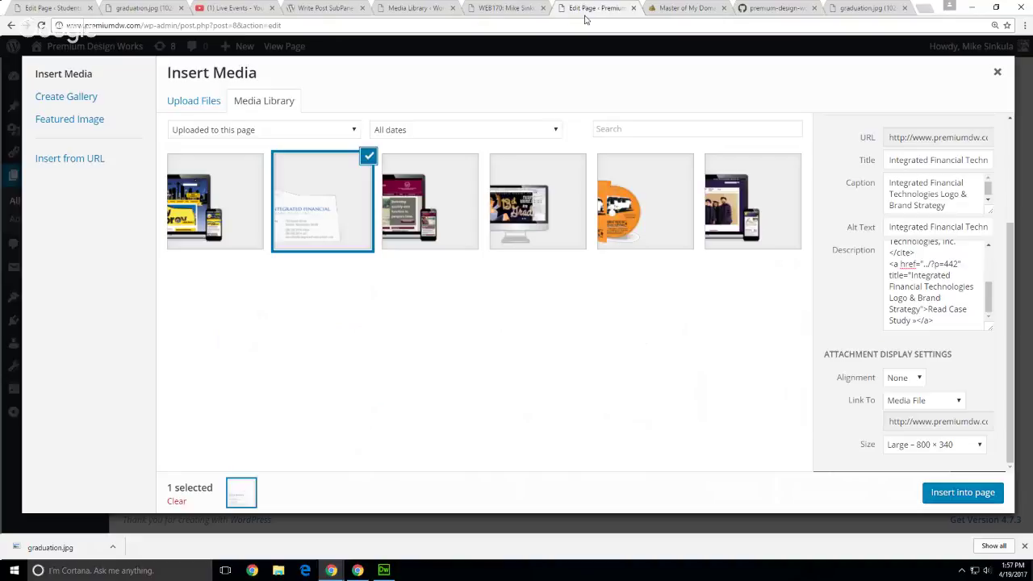
left_click(997, 72)
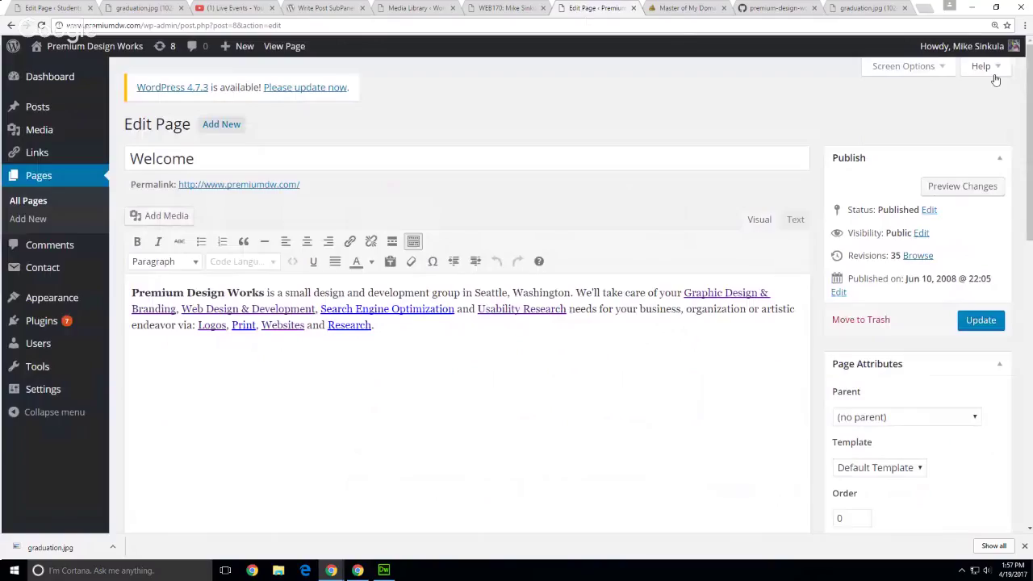
mouse_move(70, 46)
left_click(62, 72)
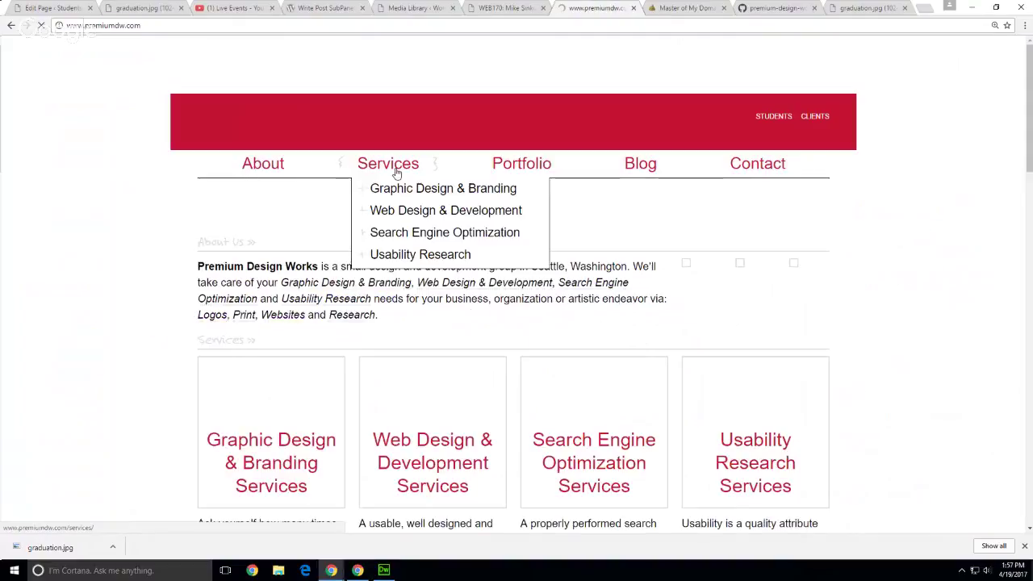
Step: Examine the testimonial slider on the Premium Design Works home page and highlight its quote and case study link
scroll(35, 318, "down", 2)
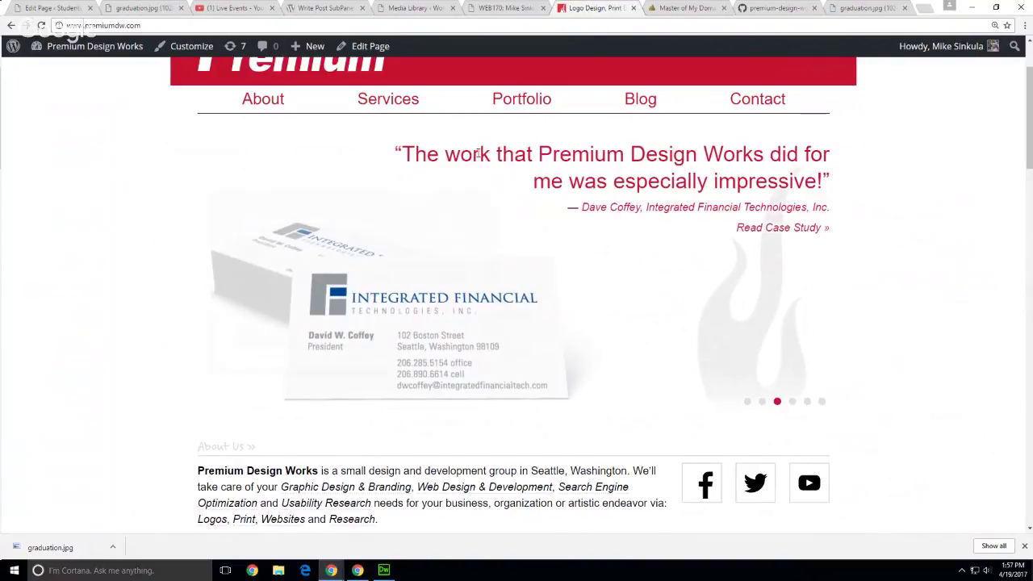
left_click_drag(524, 159, 884, 242)
left_click(884, 243)
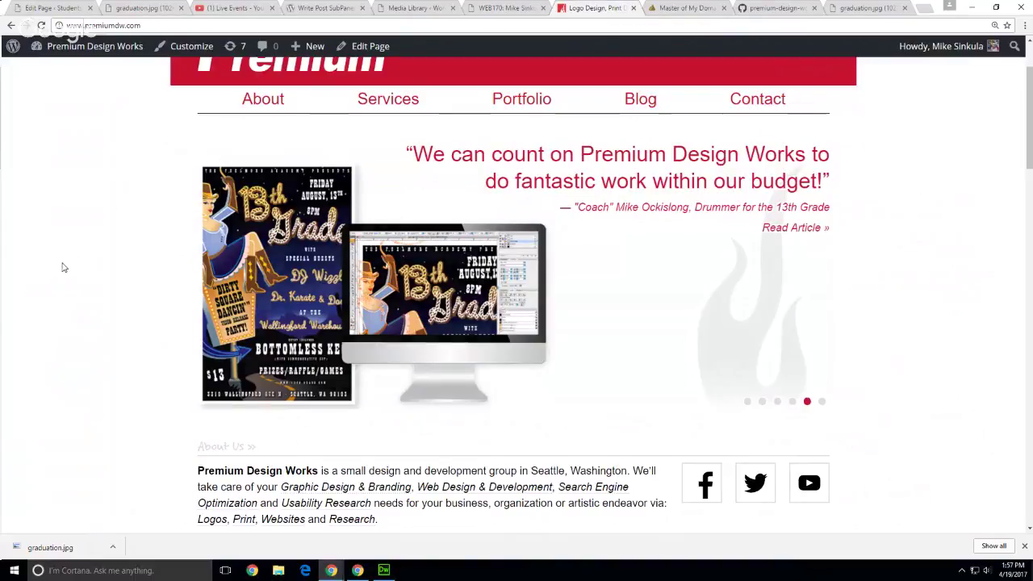
Step: Open the demo site's About page for editing and review the graduation image, its caption and the text below it
mouse_move(433, 111)
left_click(417, 8)
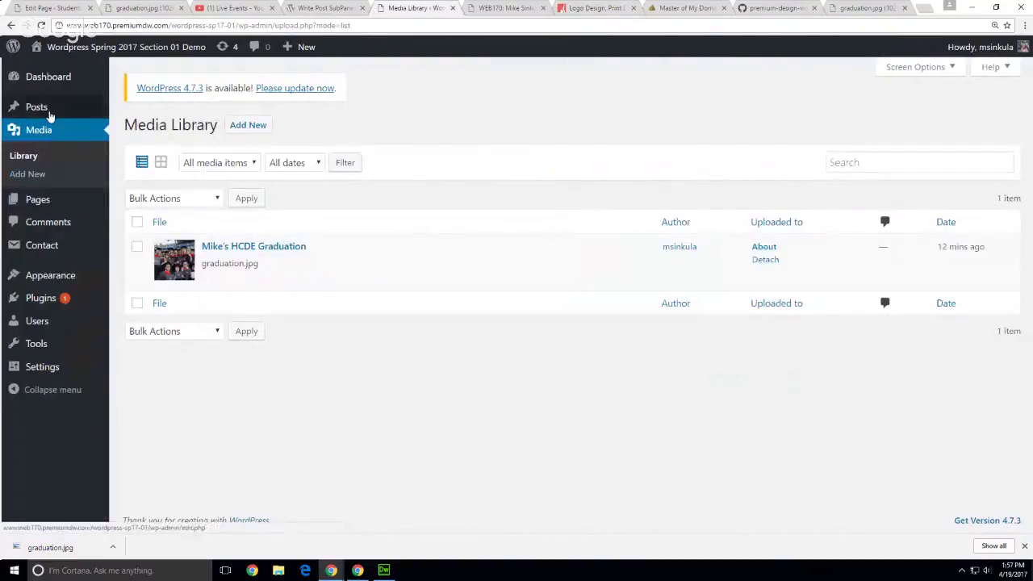
left_click(63, 202)
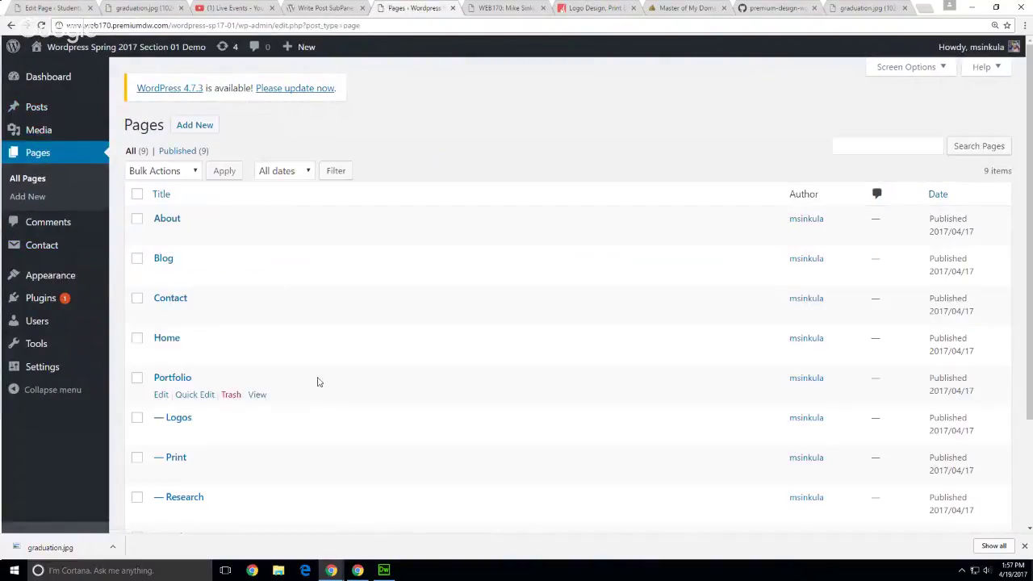
left_click(159, 236)
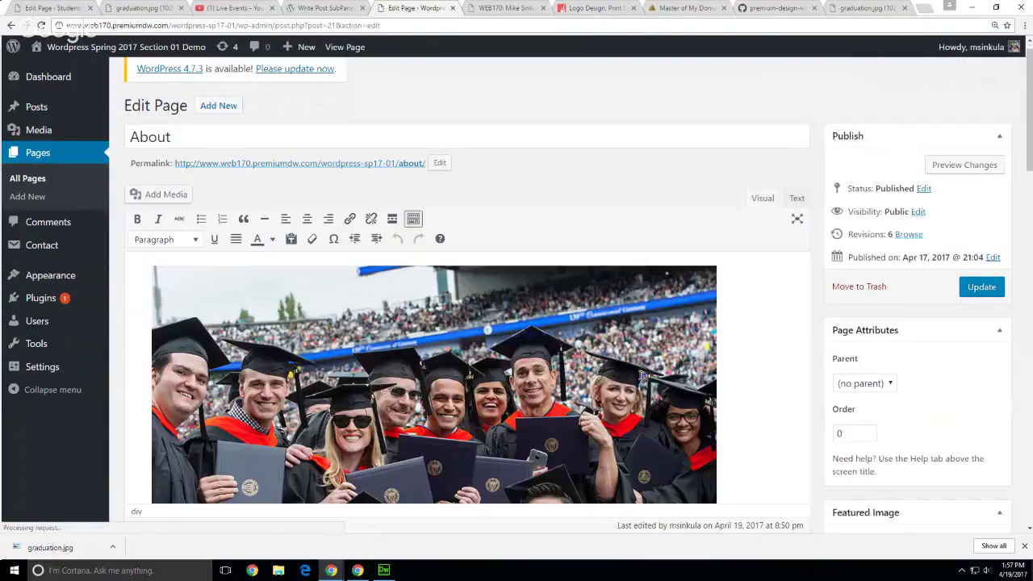
scroll(652, 202, "down", 5)
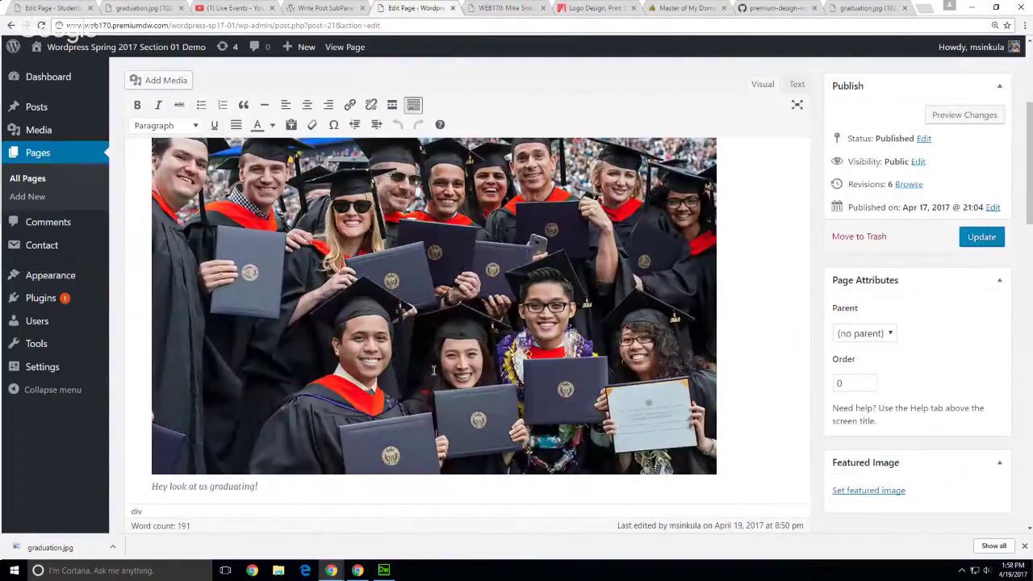
scroll(459, 347, "down", 2)
scroll(459, 347, "down", 1)
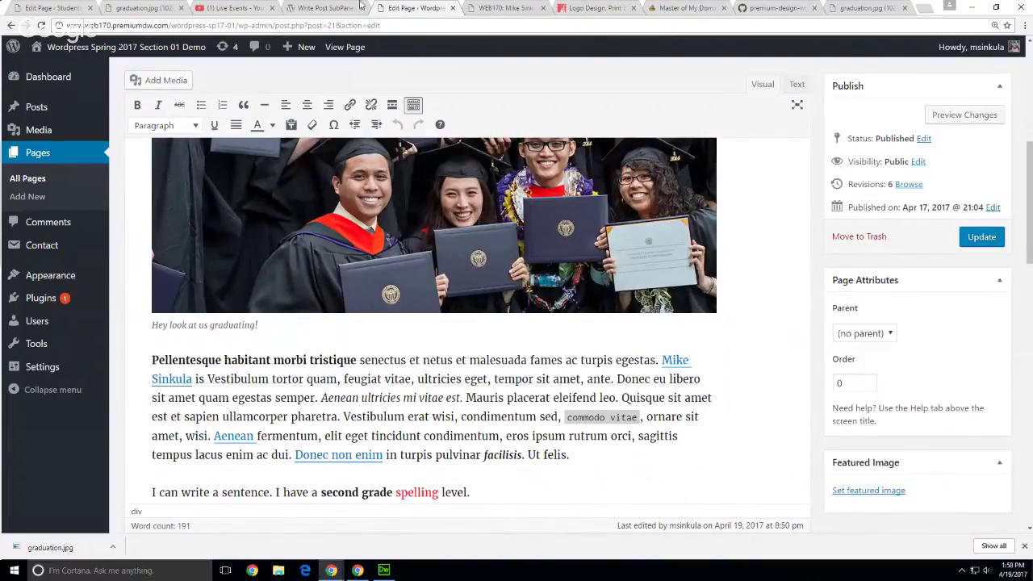
Step: Visit the Students of Premium Design Works site and open the WEB170 lecture "Uploading & Using Images in WordPress"
left_click(137, 10)
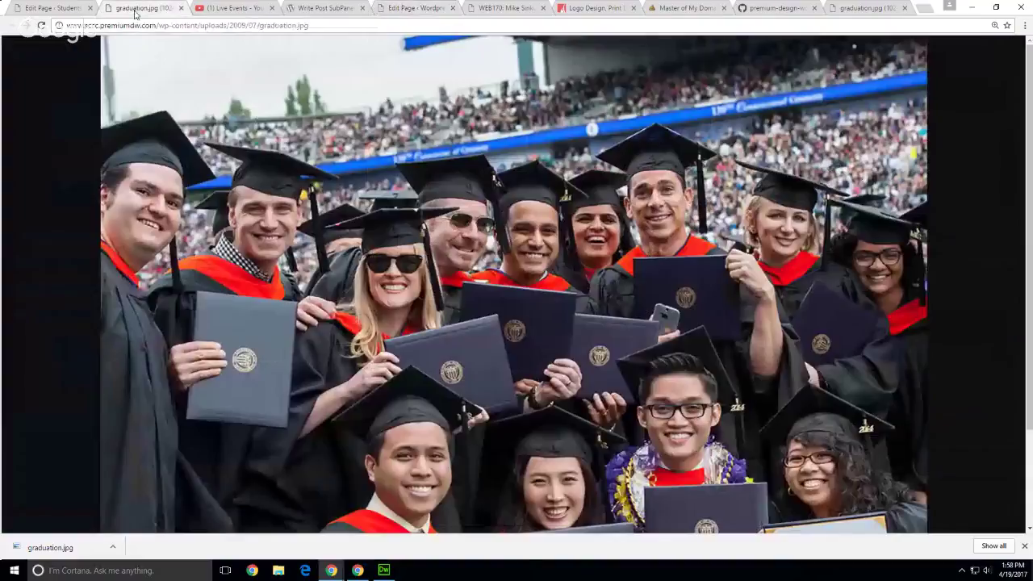
left_click(60, 9)
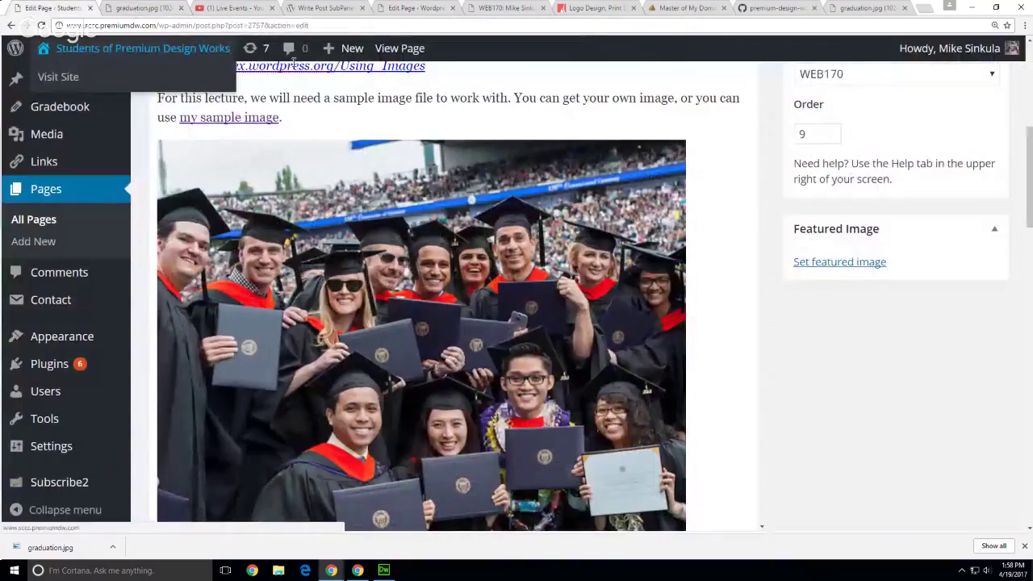
left_click(46, 75)
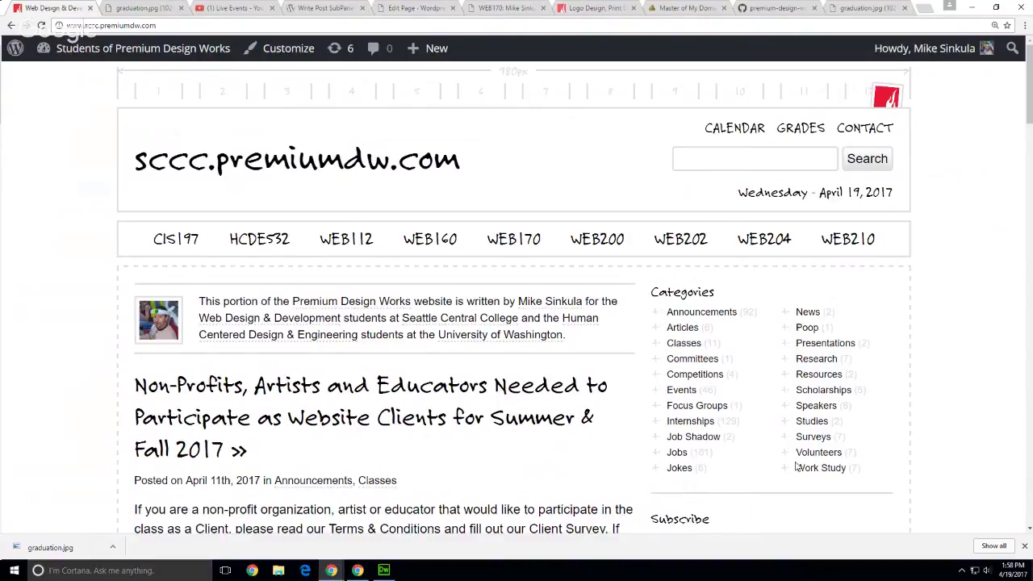
scroll(532, 421, "down", 1)
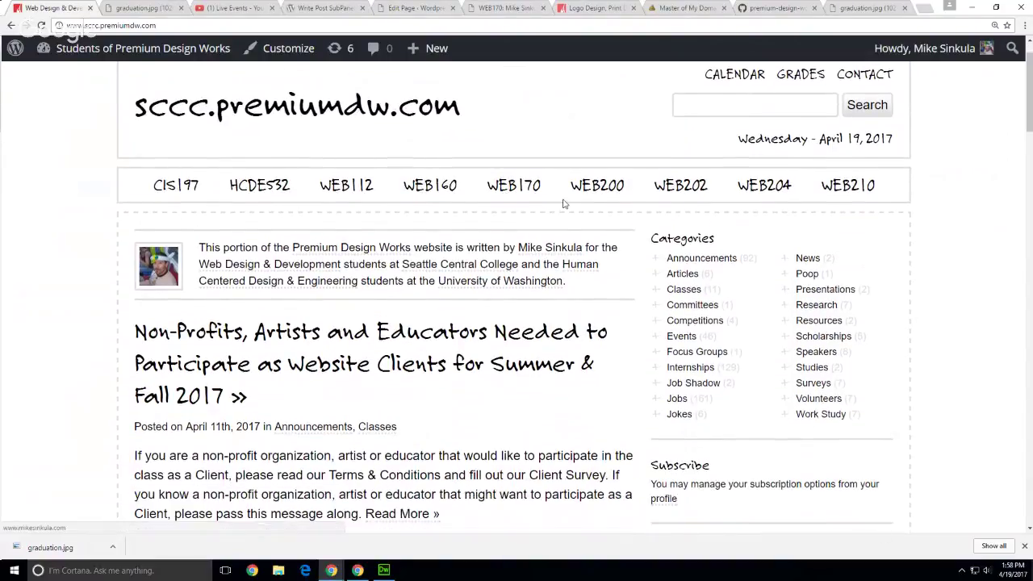
left_click(574, 192)
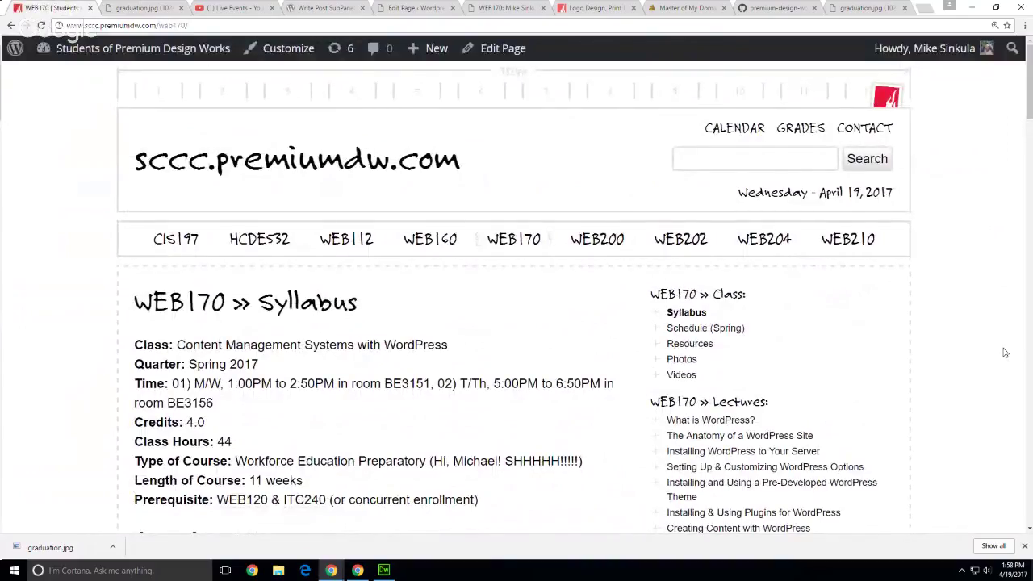
scroll(1001, 363, "down", 2)
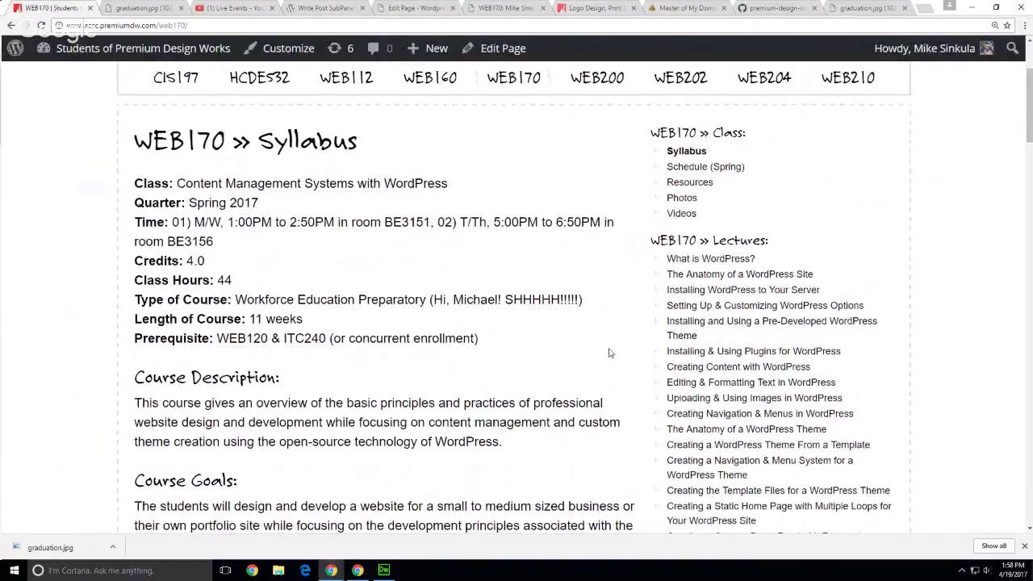
left_click(710, 398)
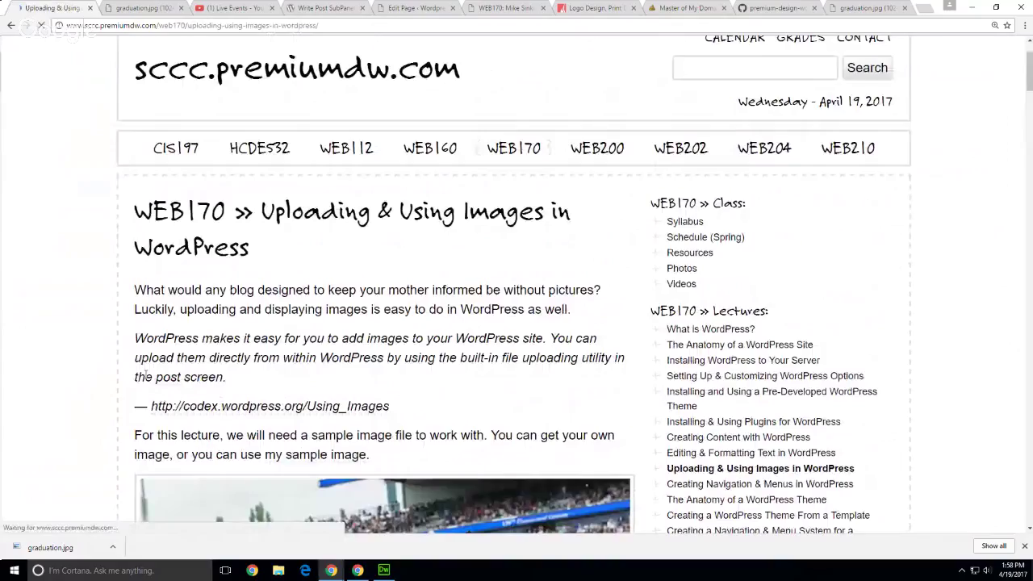
Step: Review the lecture's Using the Media Settings section, including the Thumbnail, Medium and Large image sizes
scroll(24, 357, "down", 7)
scroll(25, 357, "down", 5)
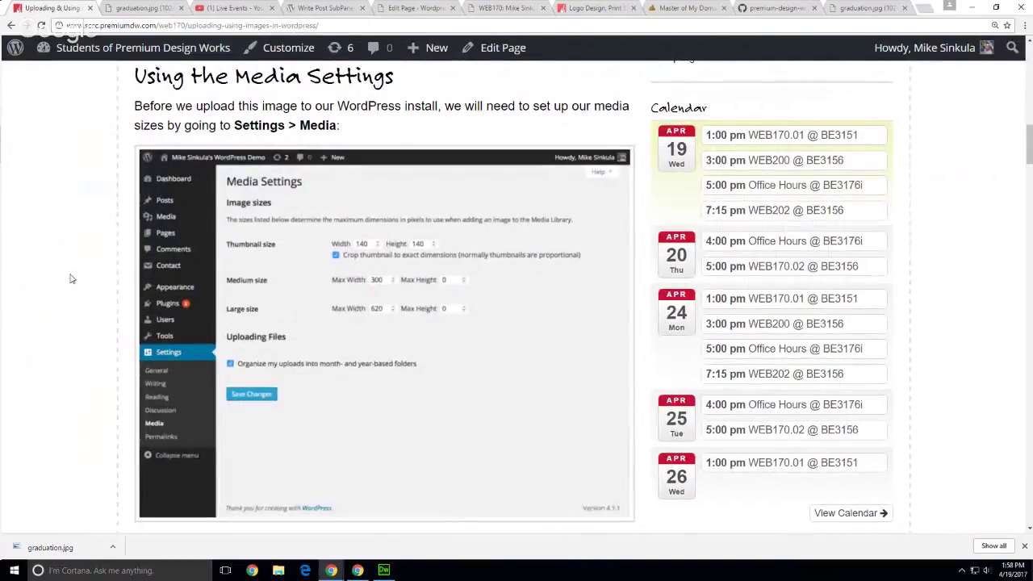
scroll(70, 278, "down", 1)
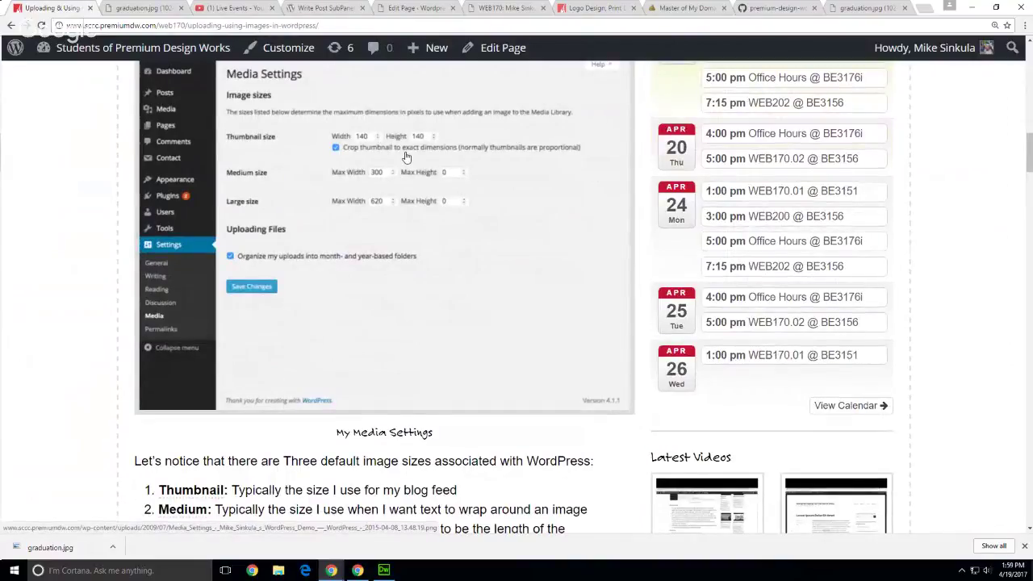
scroll(26, 243, "down", 2)
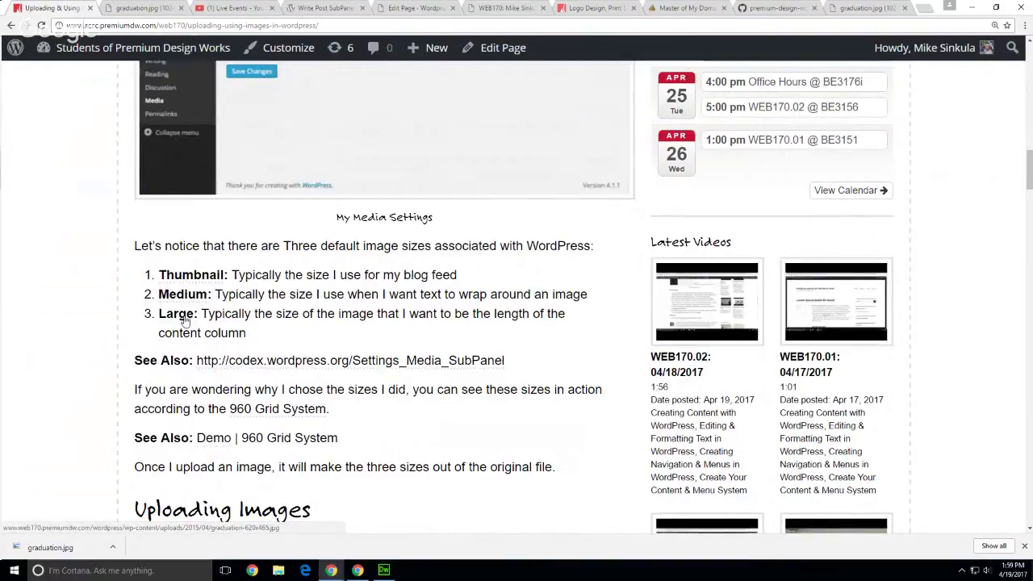
scroll(12, 279, "down", 1)
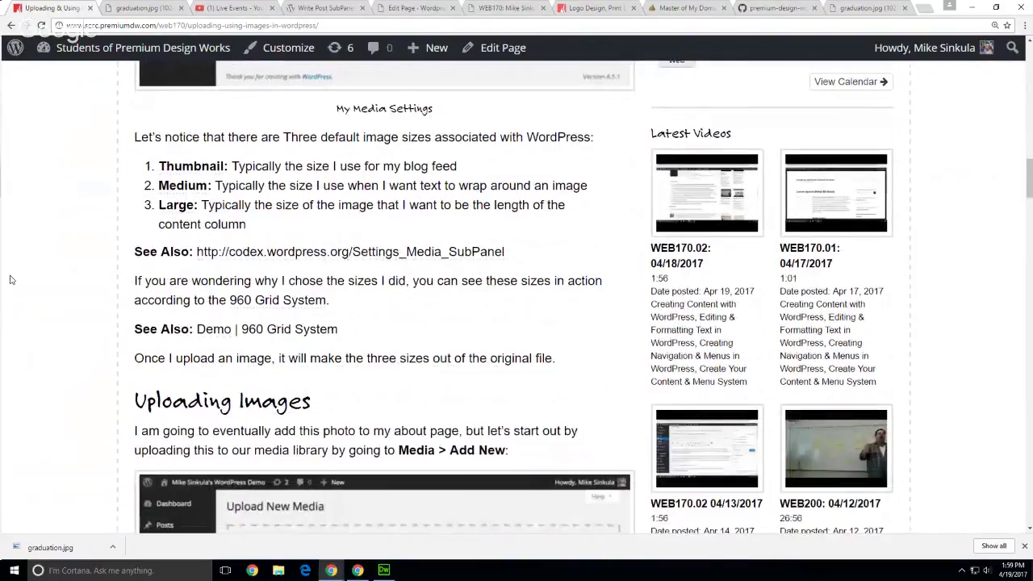
Step: Review the Uploading Images section, from Upload New Media and the Media Library to the title, caption, alt text and description fields
scroll(11, 280, "down", 5)
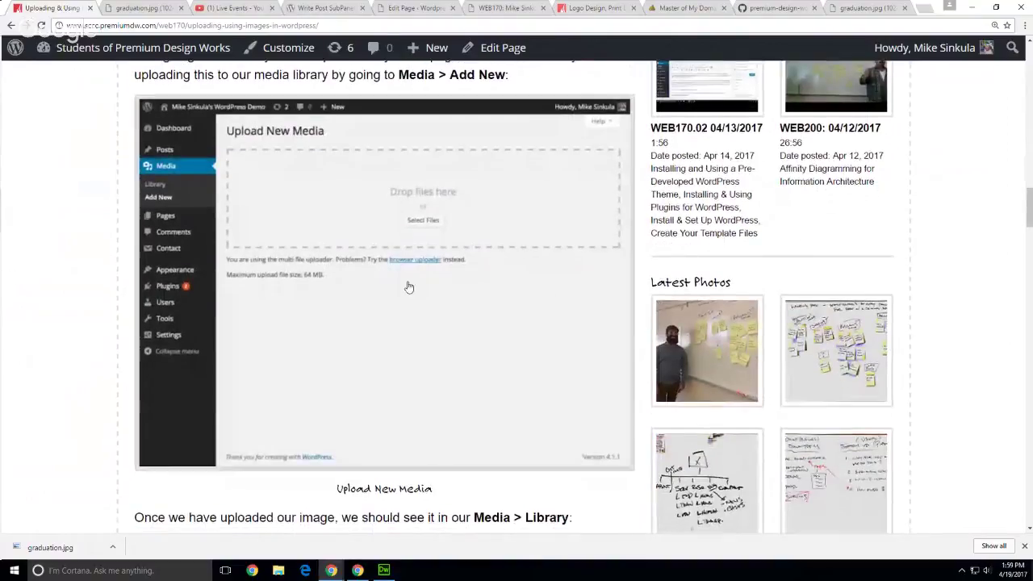
scroll(92, 344, "down", 1)
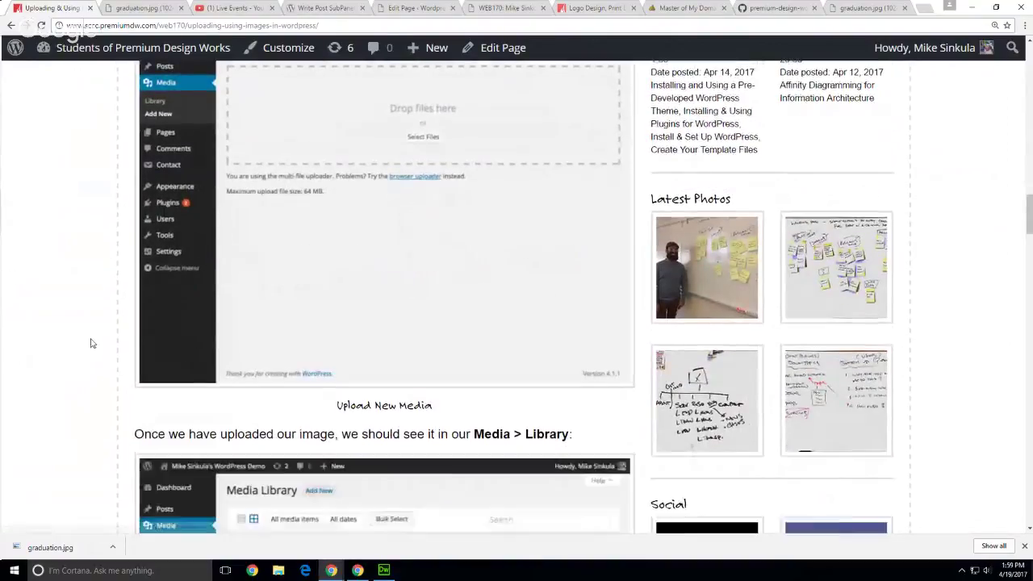
scroll(91, 343, "down", 4)
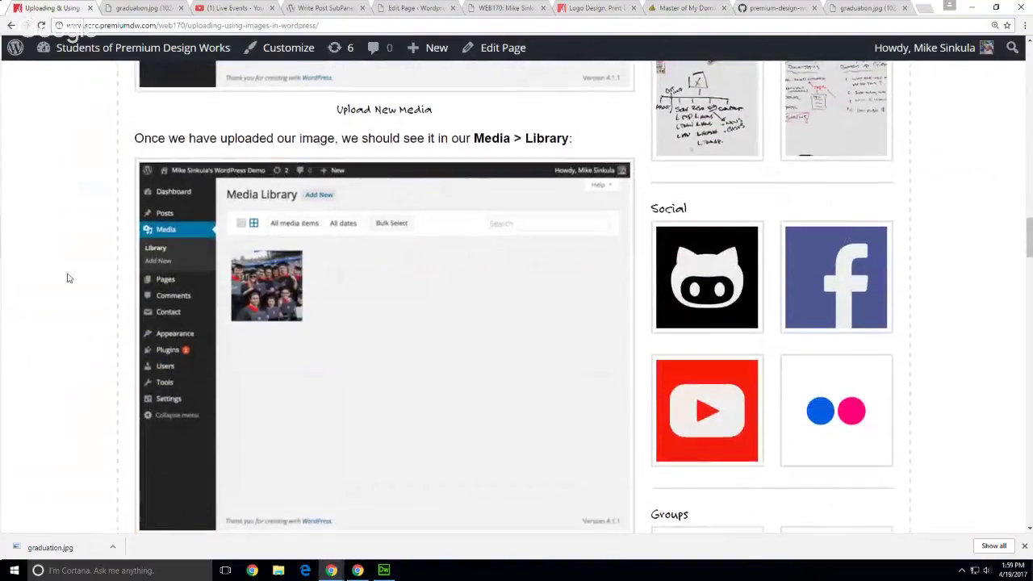
scroll(69, 278, "down", 5)
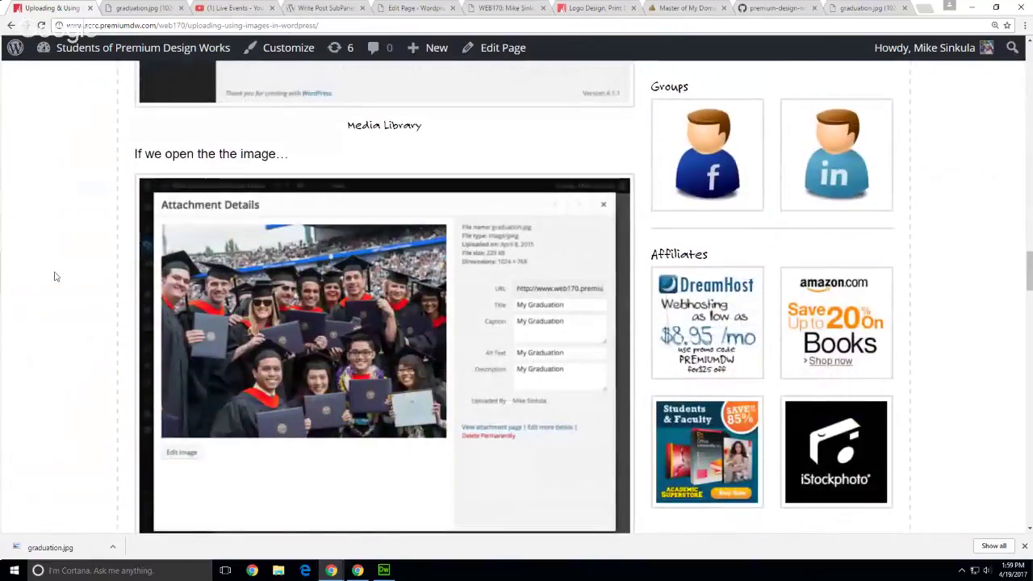
scroll(55, 277, "down", 1)
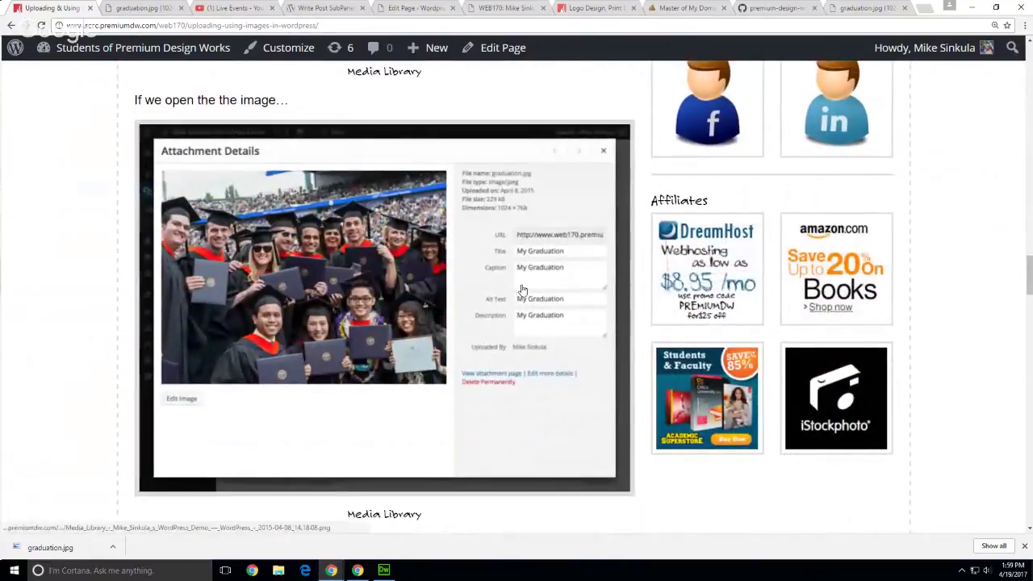
scroll(91, 328, "down", 2)
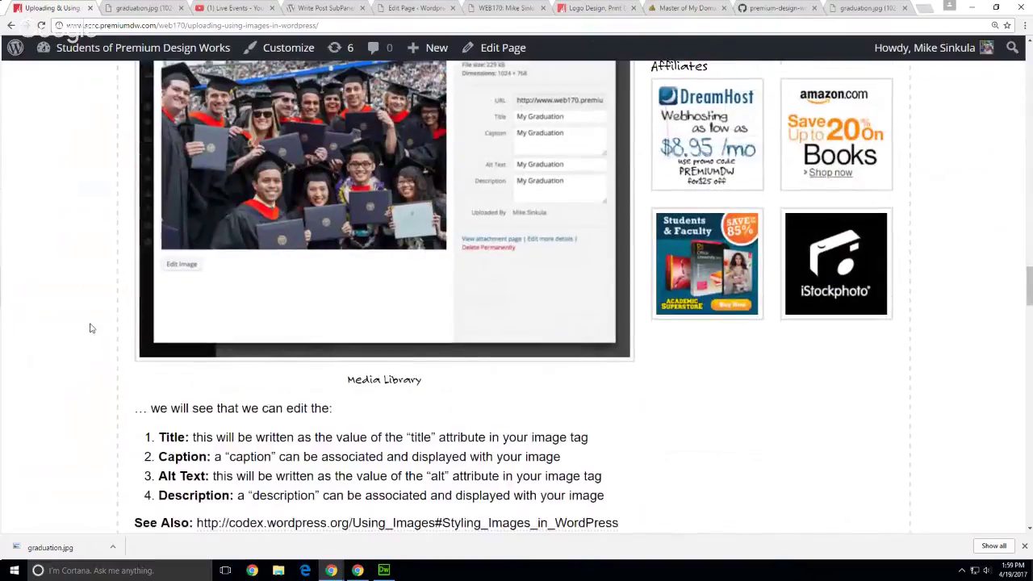
scroll(91, 328, "down", 2)
scroll(58, 330, "down", 2)
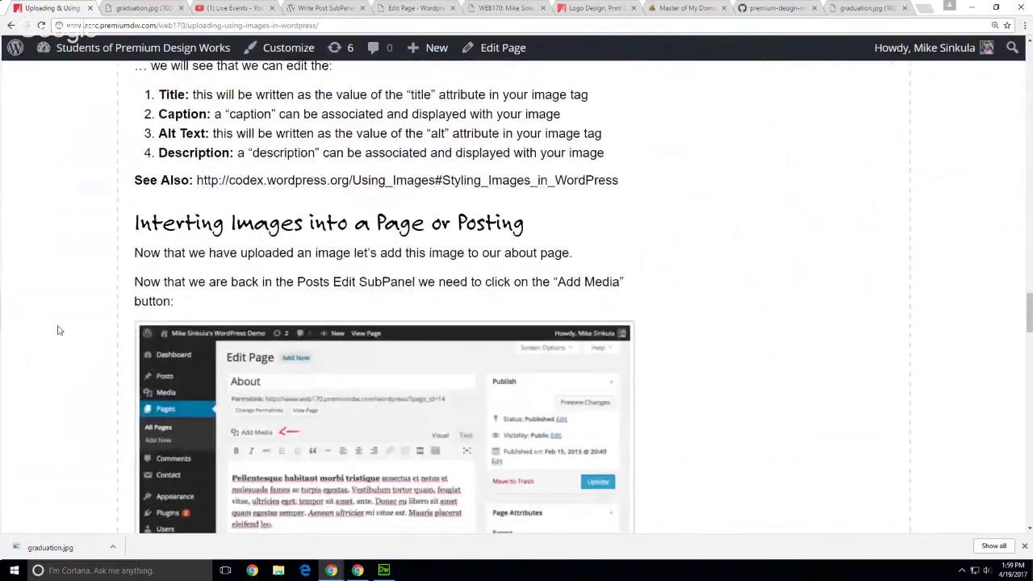
Step: Review the lecture's section on inserting images into a page, covering Add Media, the Insert Media dialog and its options
scroll(58, 330, "down", 1)
scroll(735, 319, "down", 1)
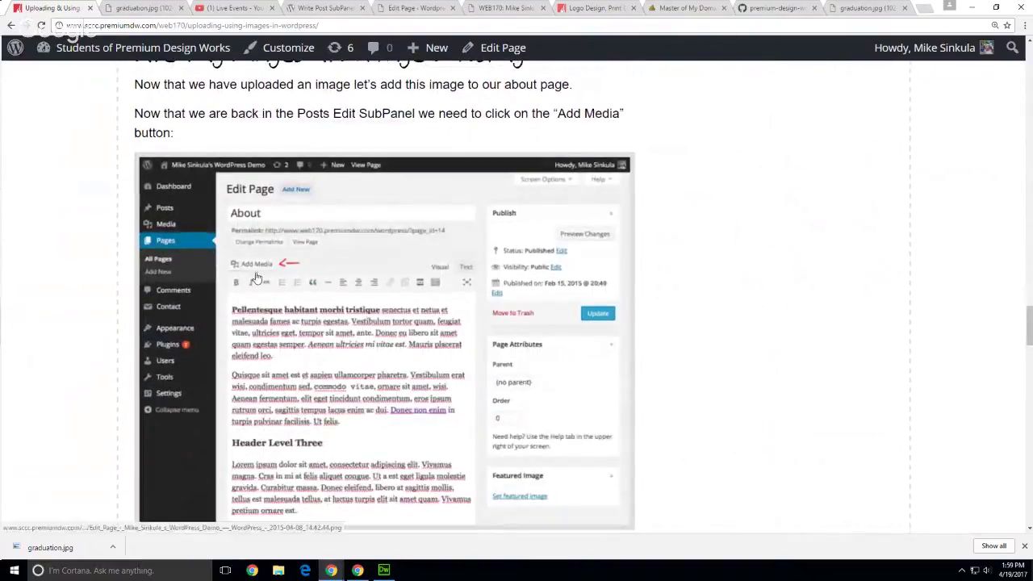
scroll(97, 265, "down", 5)
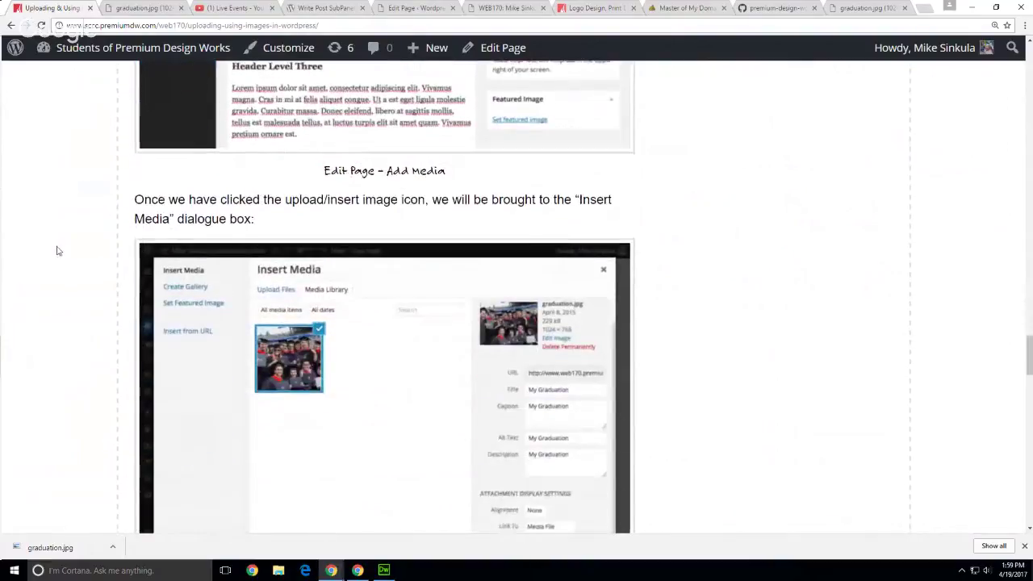
scroll(56, 252, "down", 2)
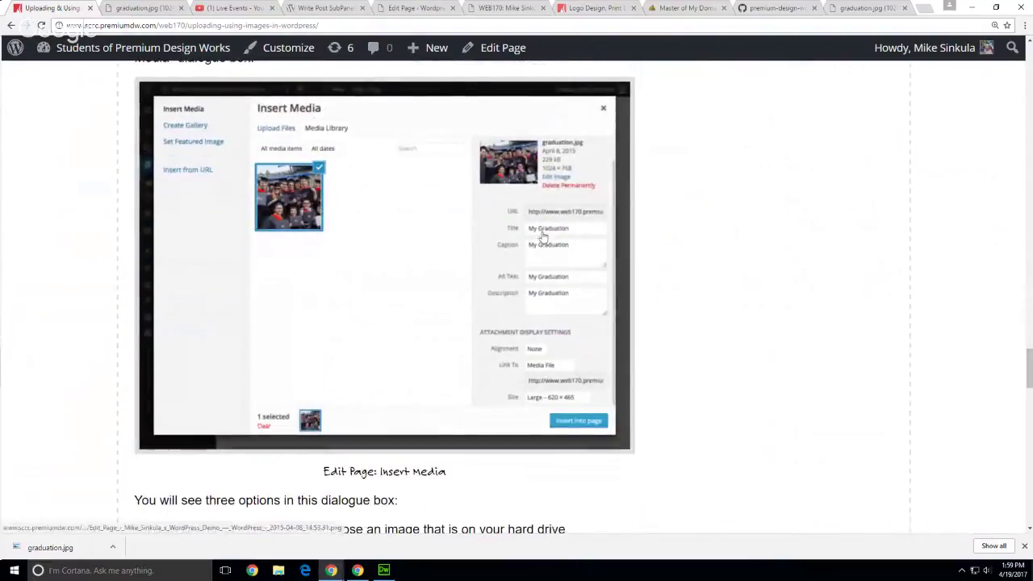
scroll(687, 353, "down", 3)
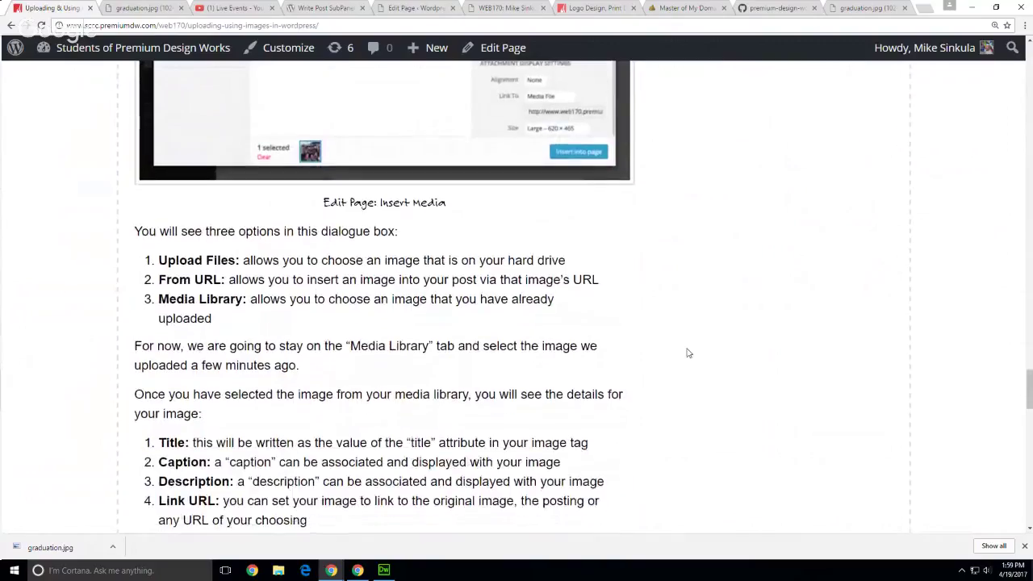
scroll(687, 353, "down", 1)
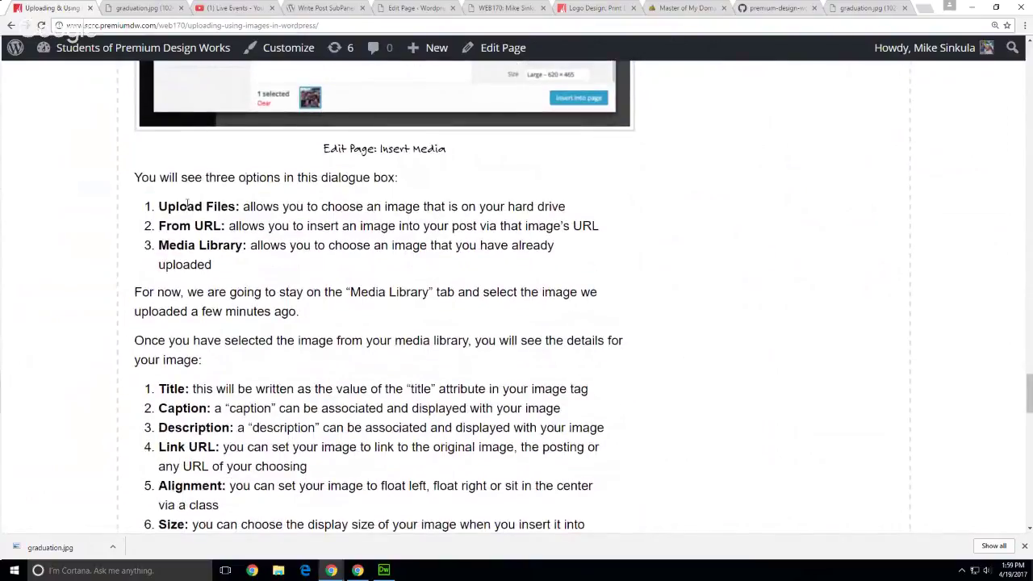
Step: Highlight the Upload Files, From URL and Media Library options in the lecture's list, singling out Upload Files and From URL
left_click_drag(168, 206, 240, 250)
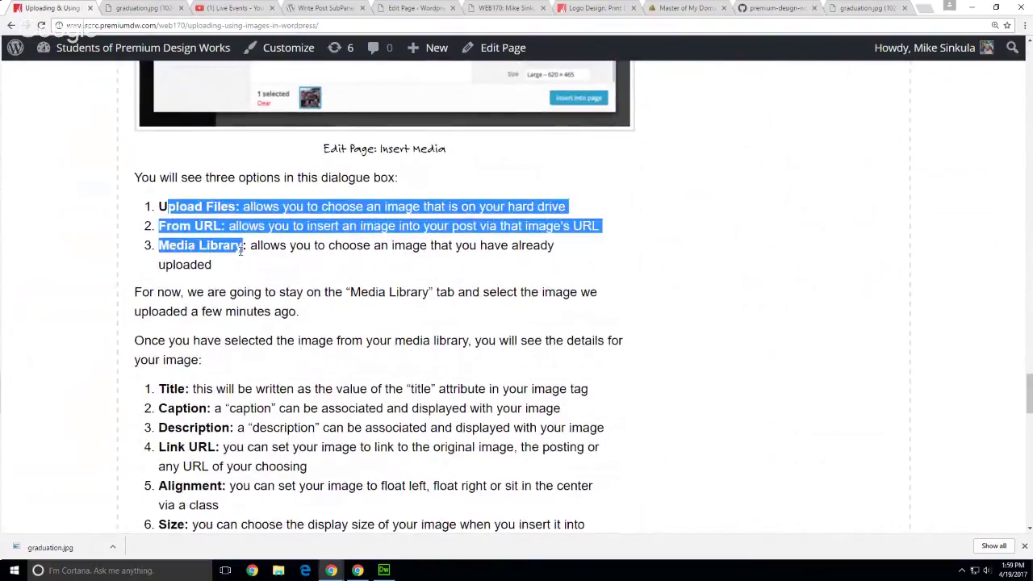
left_click(241, 250)
triple_click(194, 206)
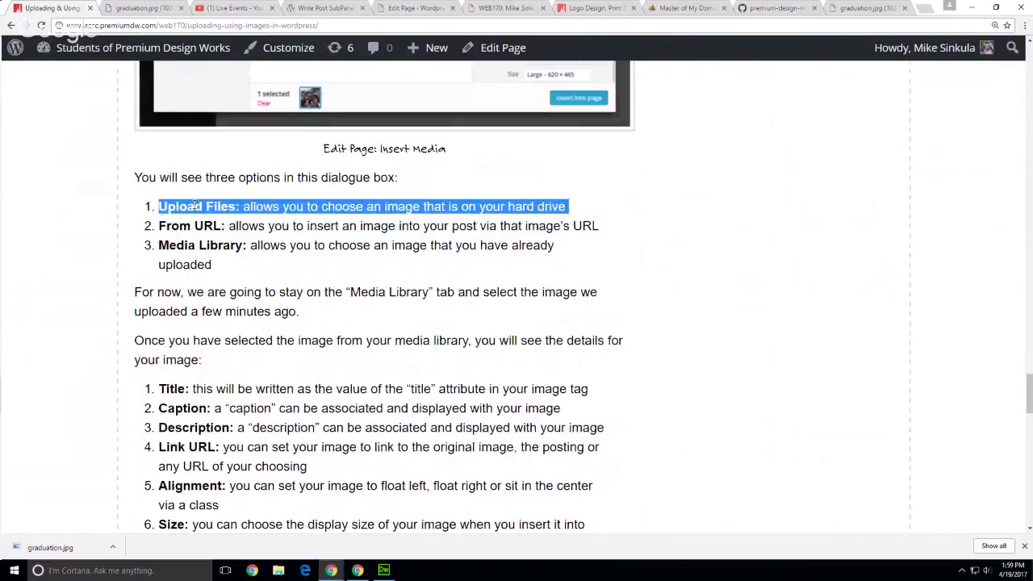
left_click(281, 257)
left_click_drag(176, 233, 155, 223)
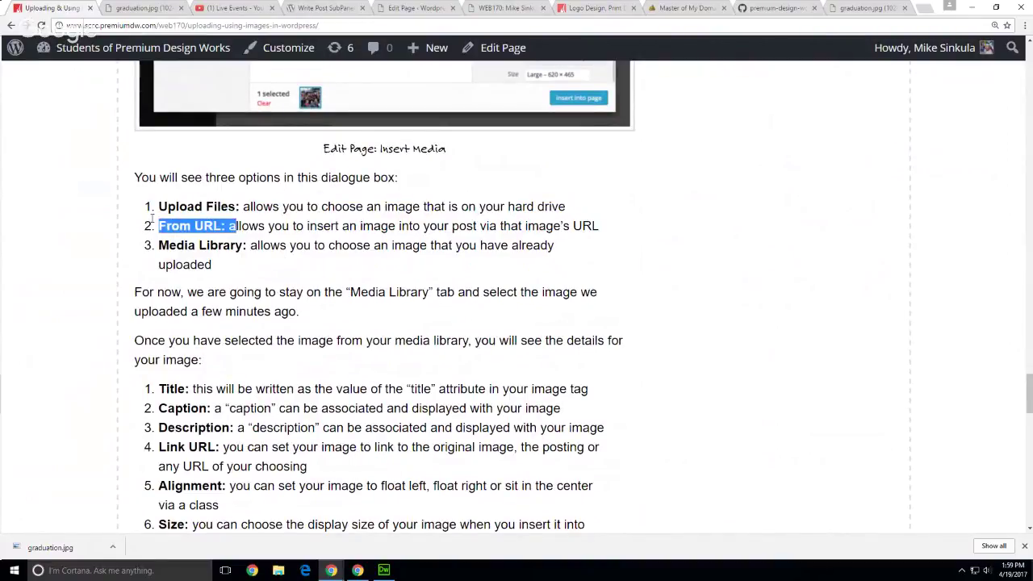
left_click(561, 296)
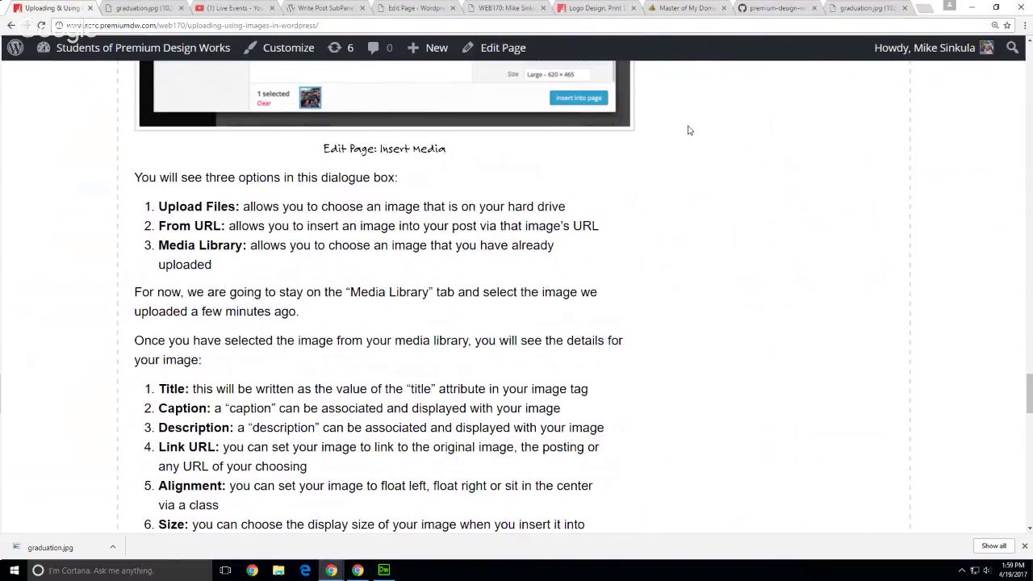
Step: Switch to the Master of My Domain blog post and open its Latest Photo on Flickr
left_click(684, 10)
scroll(367, 367, "down", 3)
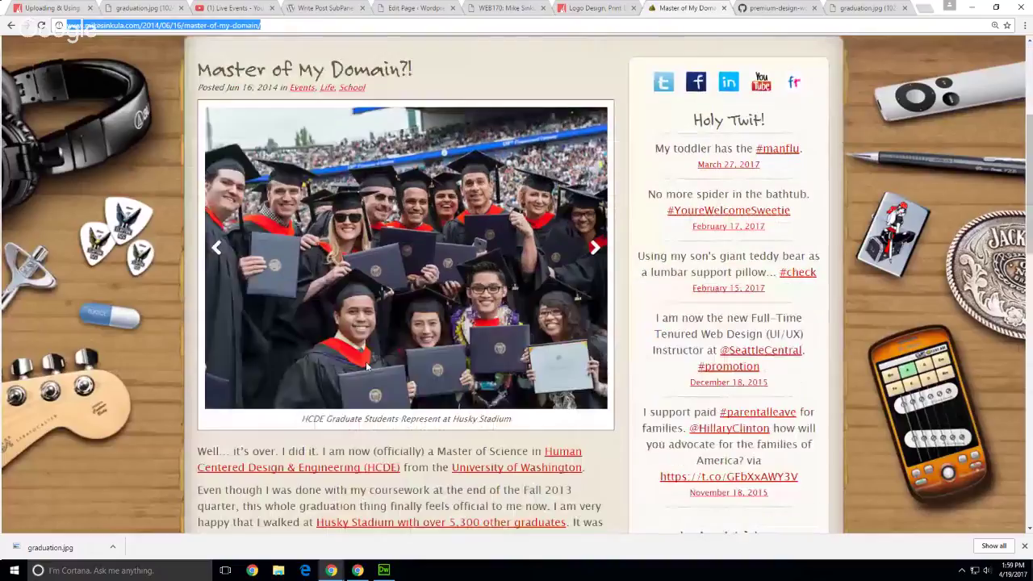
scroll(368, 367, "down", 5)
scroll(374, 358, "down", 1)
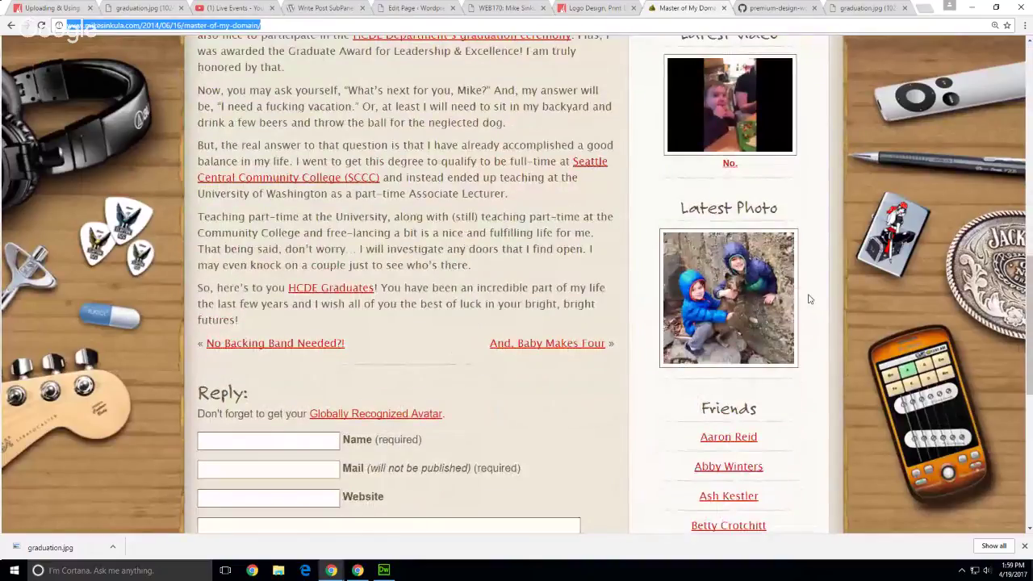
left_click(750, 306)
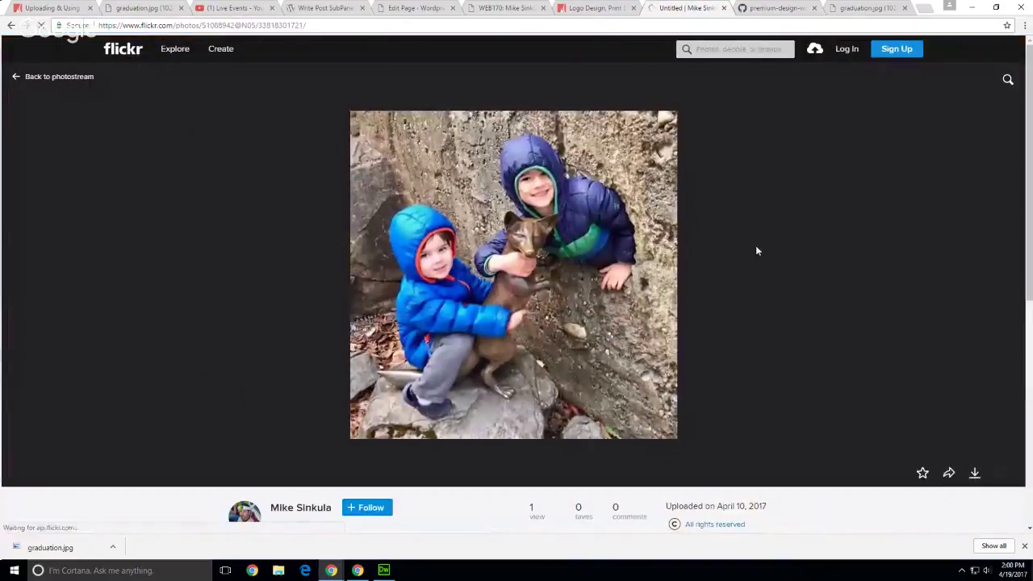
Step: Explore the Flickr photo page, trying the photo's download option and opening and closing its full-screen view
scroll(680, 309, "down", 2)
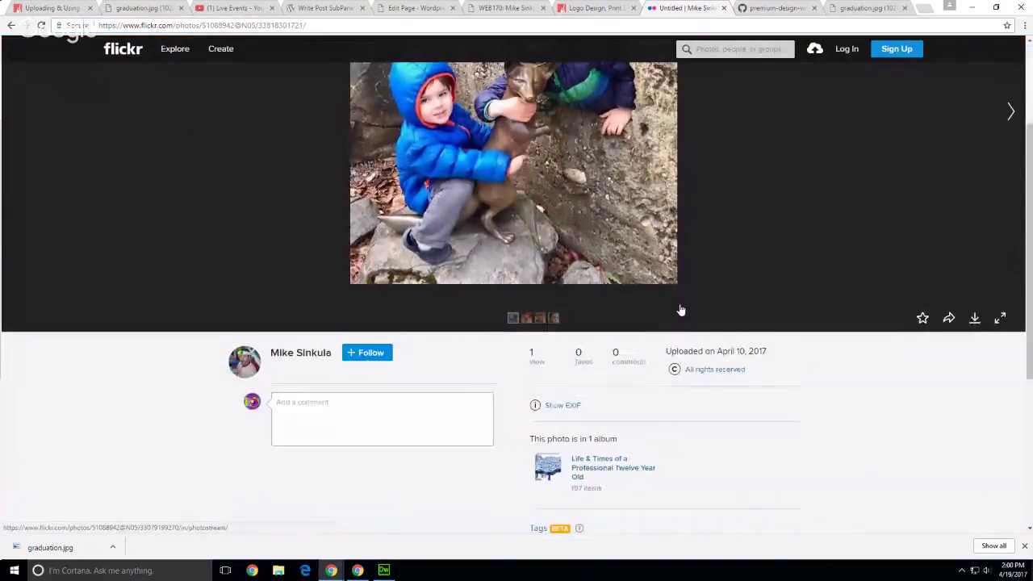
scroll(793, 288, "up", 1)
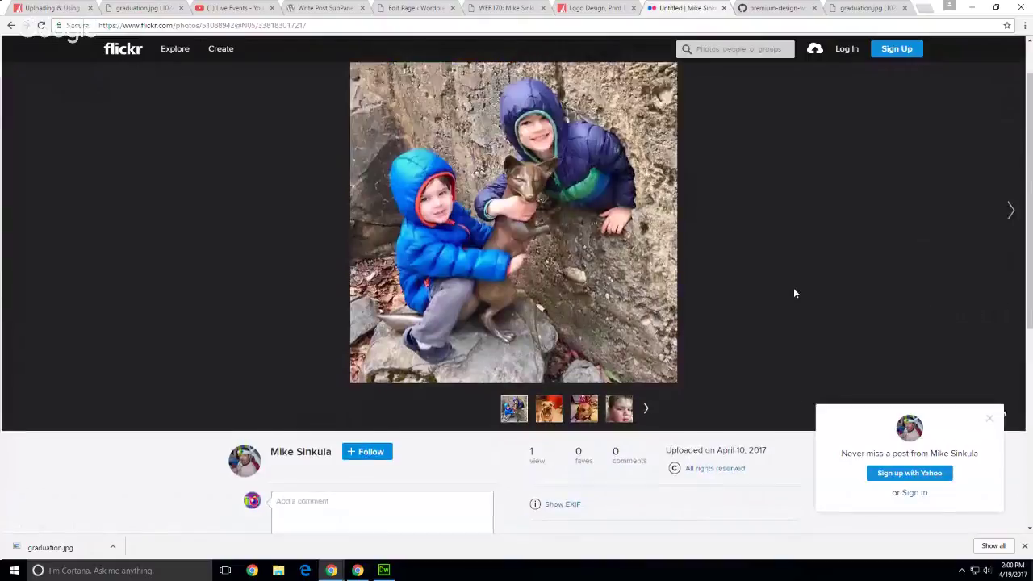
scroll(795, 293, "down", 1)
left_click(990, 417)
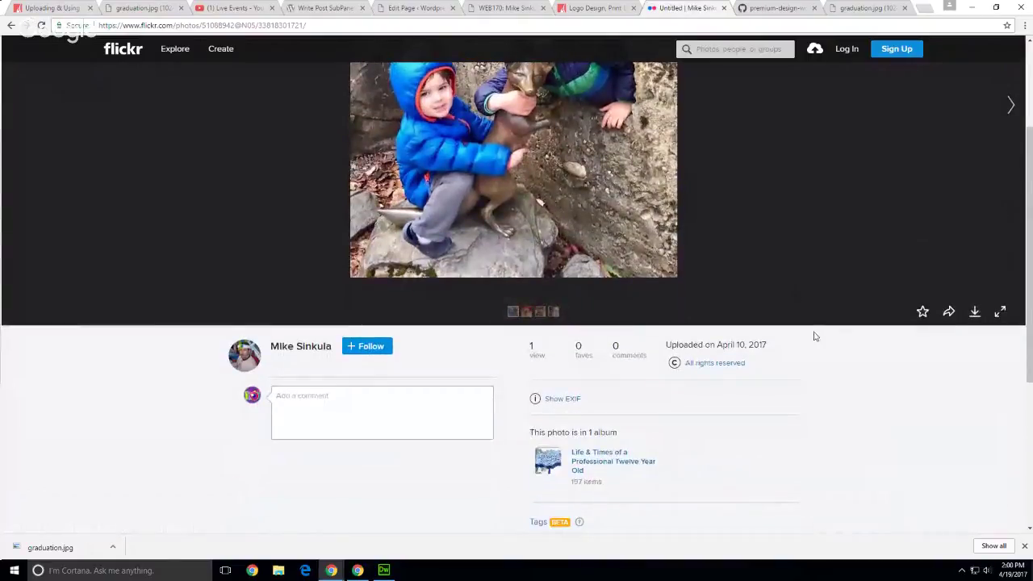
scroll(815, 337, "up", 2)
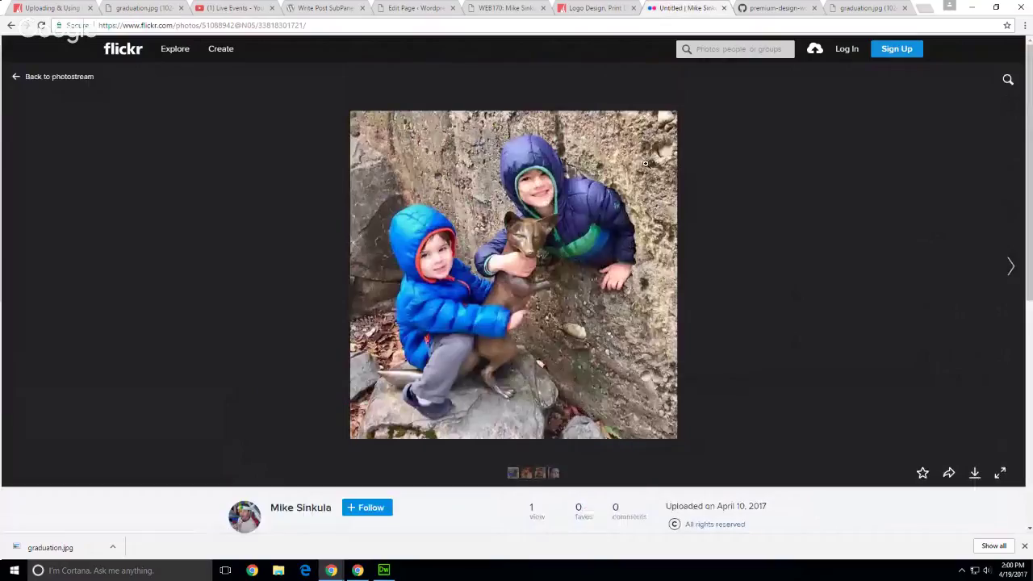
mouse_move(702, 458)
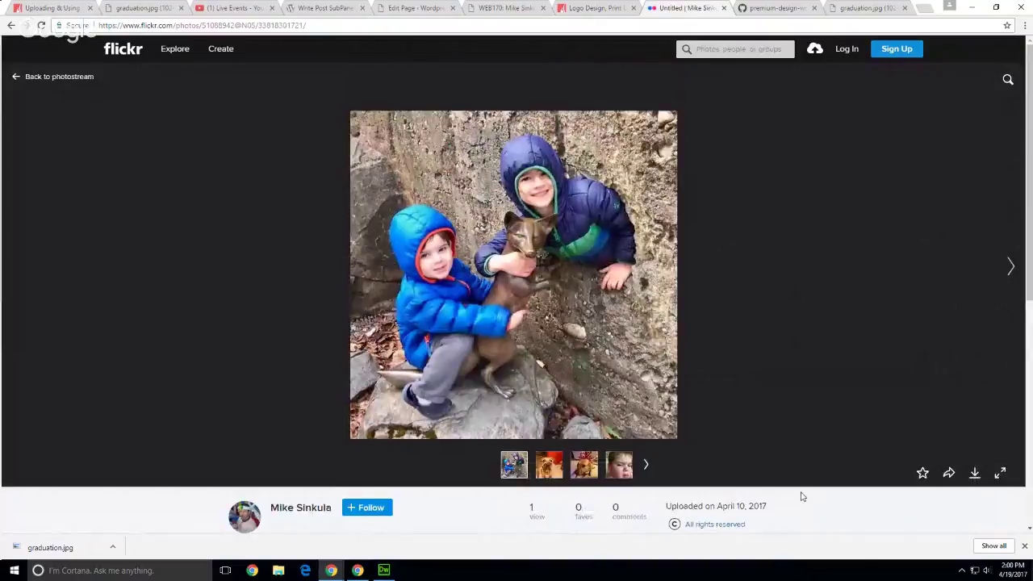
scroll(803, 496, "down", 1)
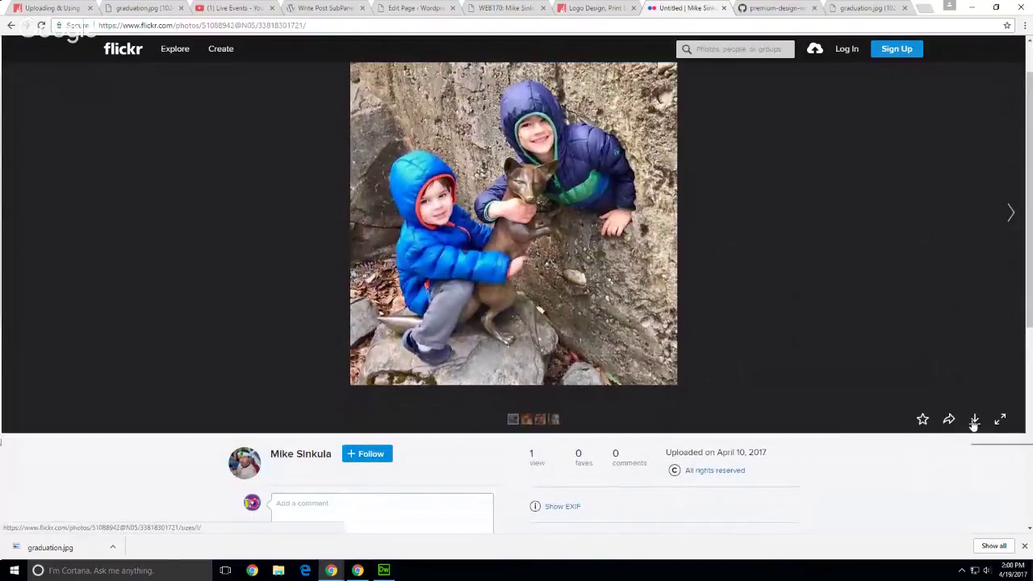
left_click(975, 422)
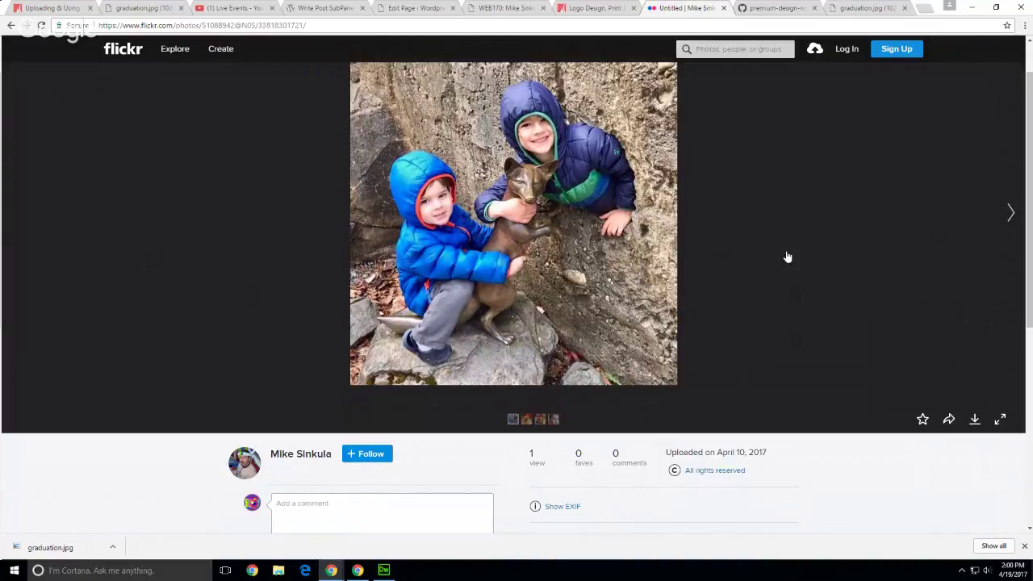
left_click(1000, 420)
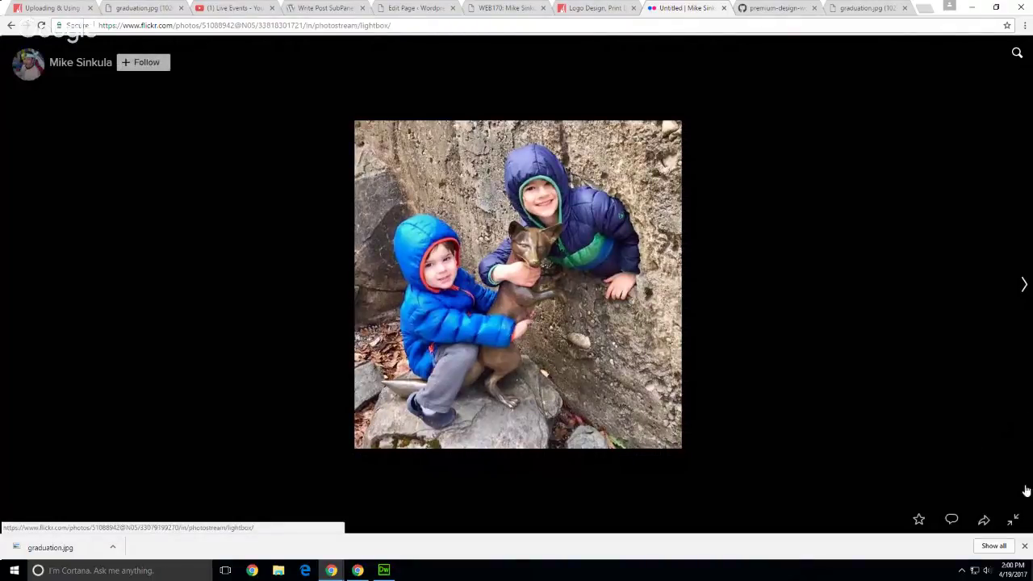
left_click(1013, 519)
Step: Review the details below the Flickr photo, including its album, tags and additional info
scroll(711, 360, "down", 1)
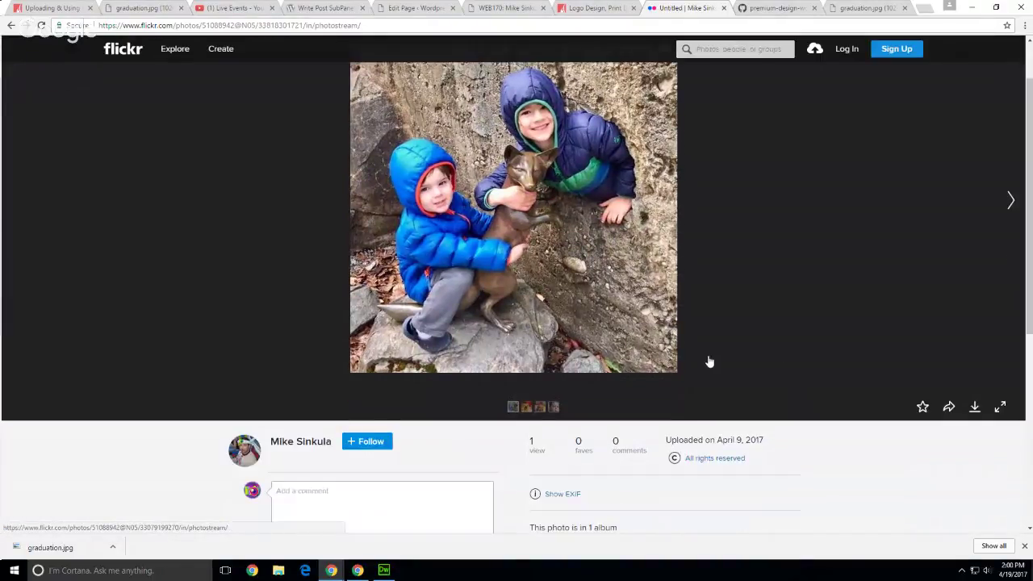
scroll(710, 361, "down", 3)
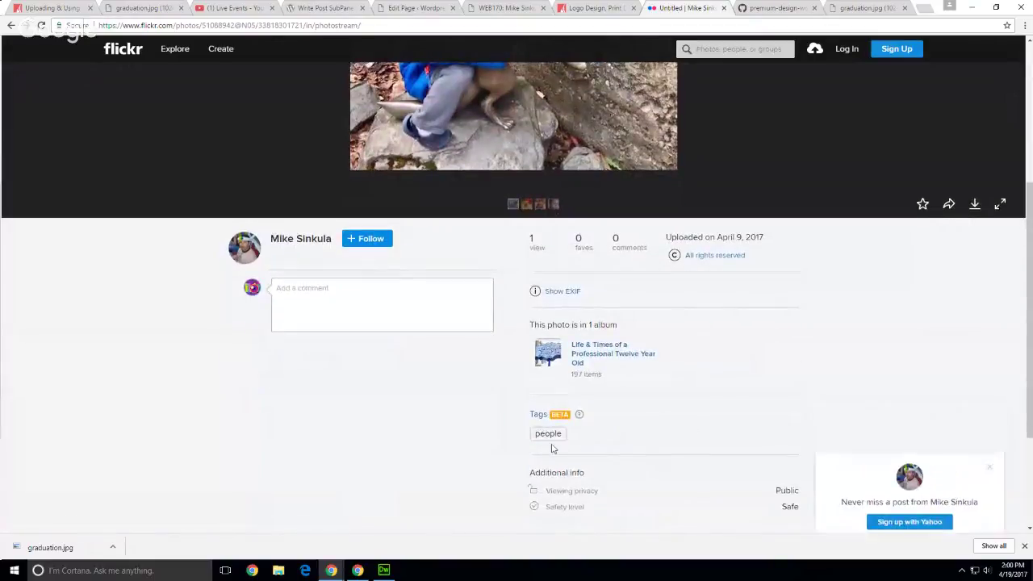
scroll(450, 425, "down", 2)
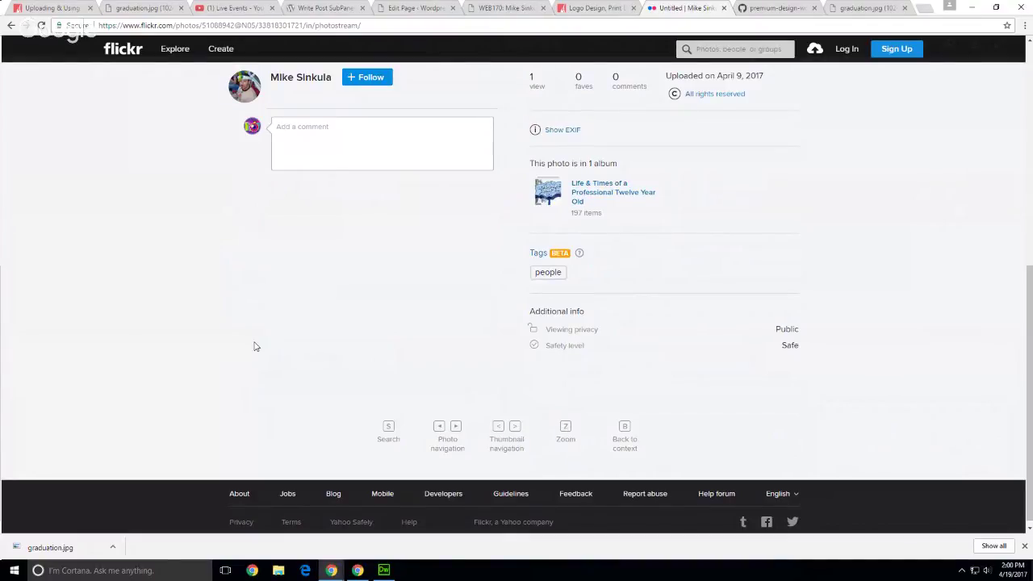
scroll(254, 346, "up", 5)
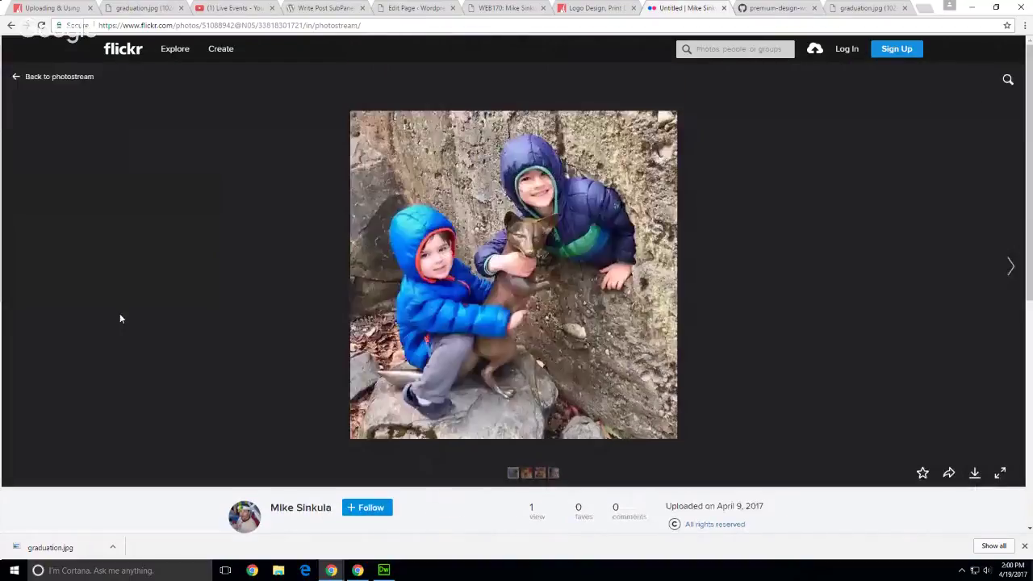
left_click(433, 269)
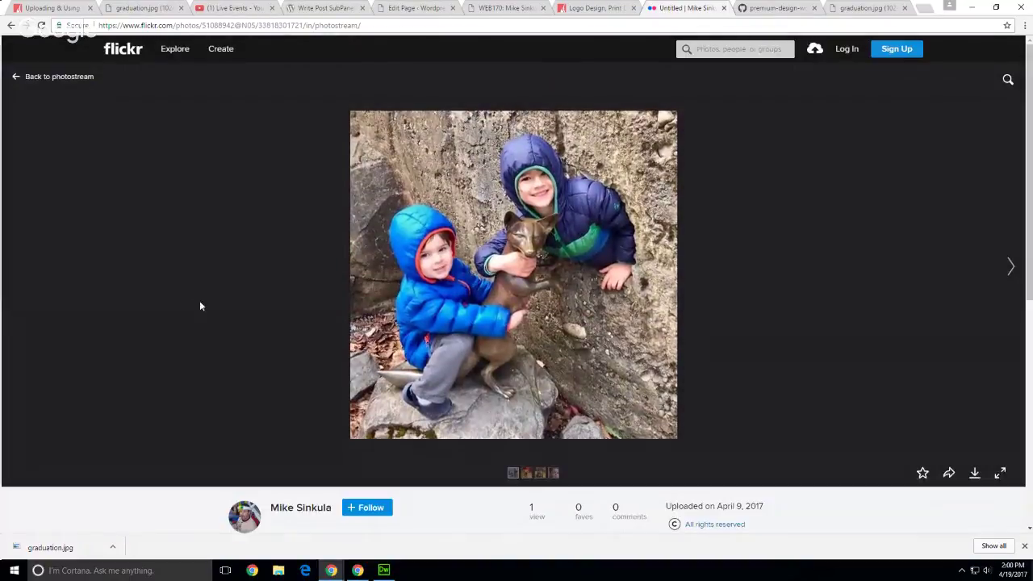
Step: Look at the Premium Design Works site and the page editor, and return from the Flickr photo to the Master of My Domain post
left_click(596, 8)
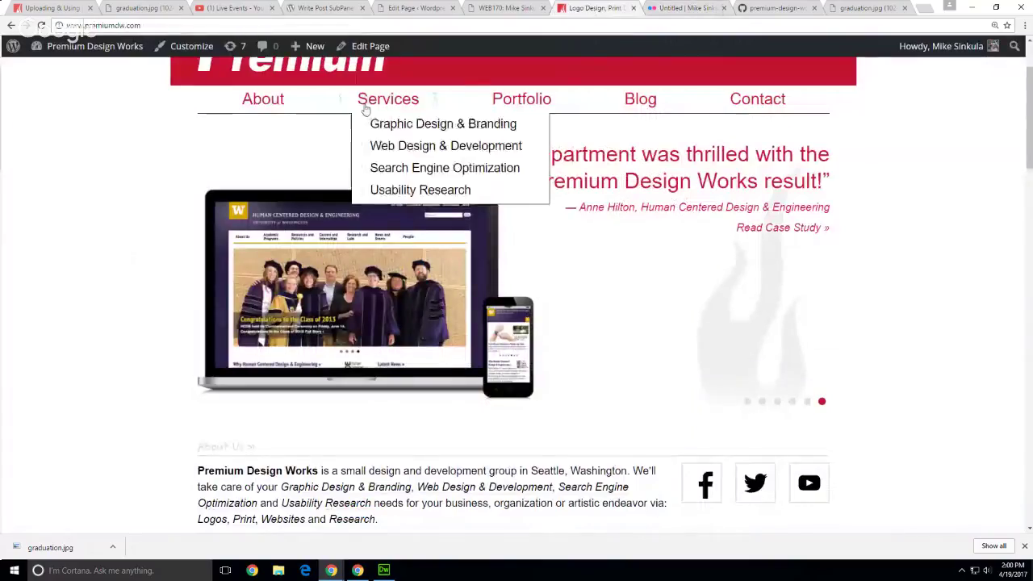
left_click(428, 9)
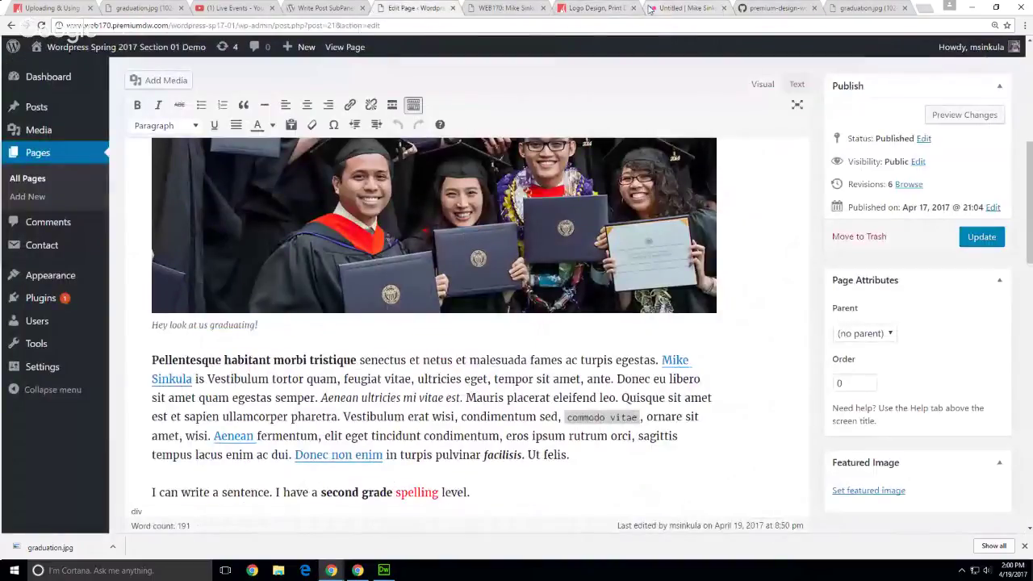
left_click(683, 8)
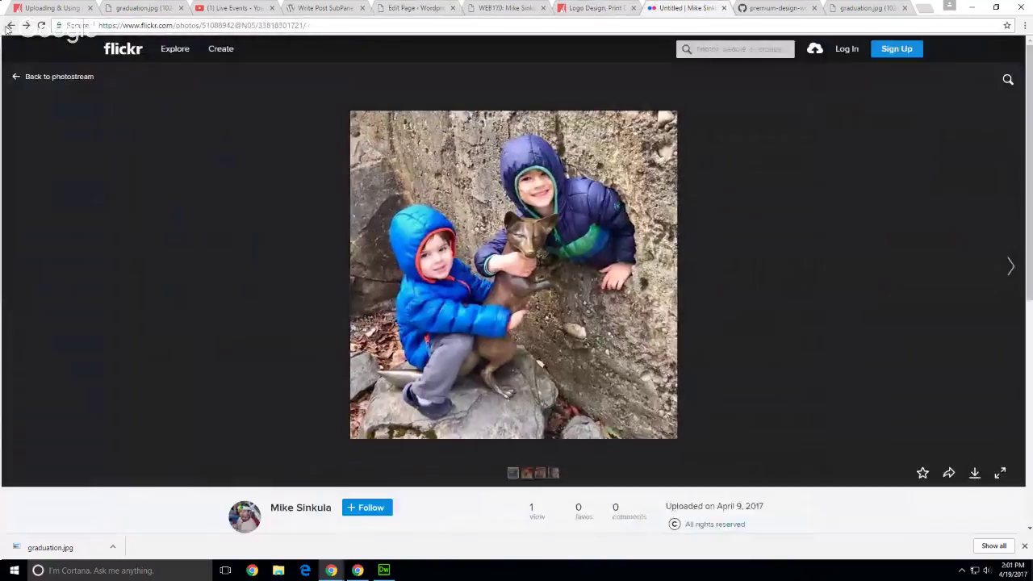
left_click(10, 25)
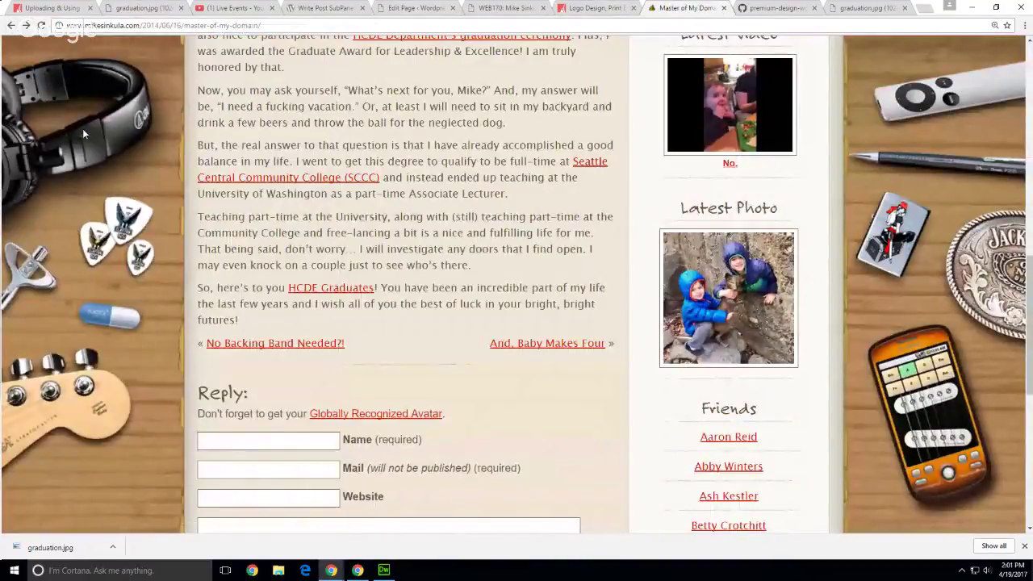
Step: Browse the slides in the blog post's graduation image slider, stopping at the department ceremony introduction photo
scroll(534, 489, "up", 5)
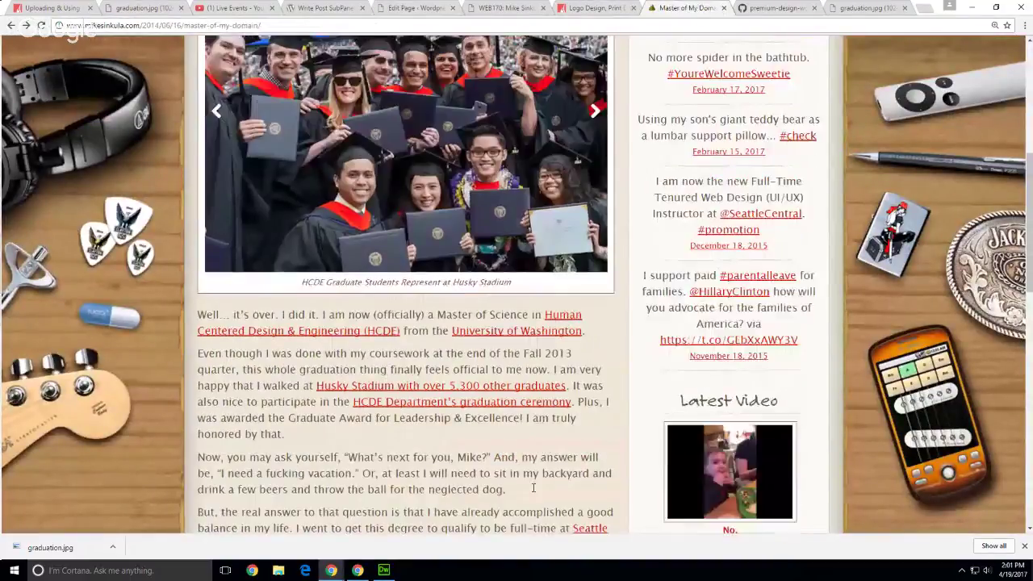
scroll(533, 487, "up", 4)
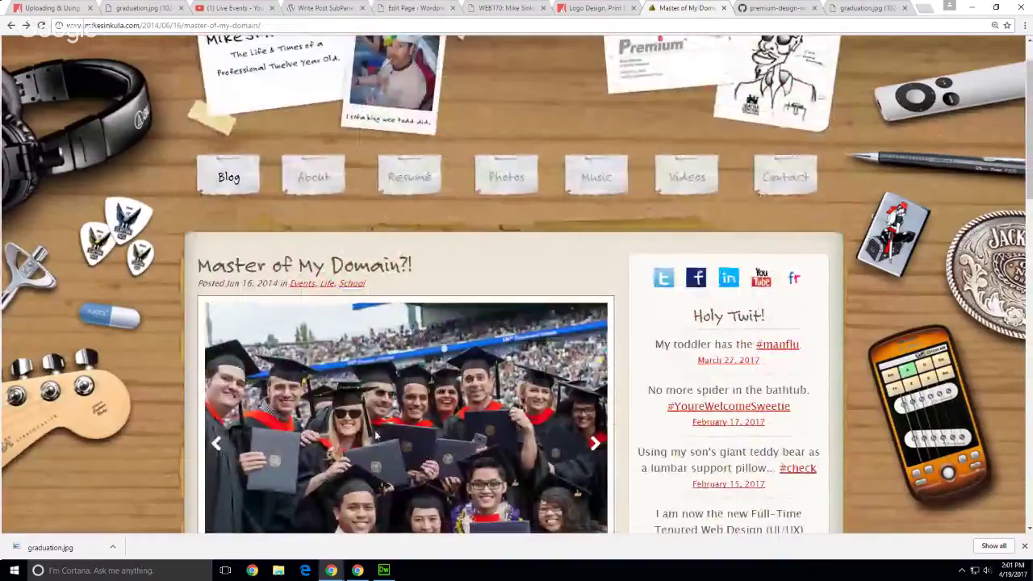
scroll(499, 483, "down", 2)
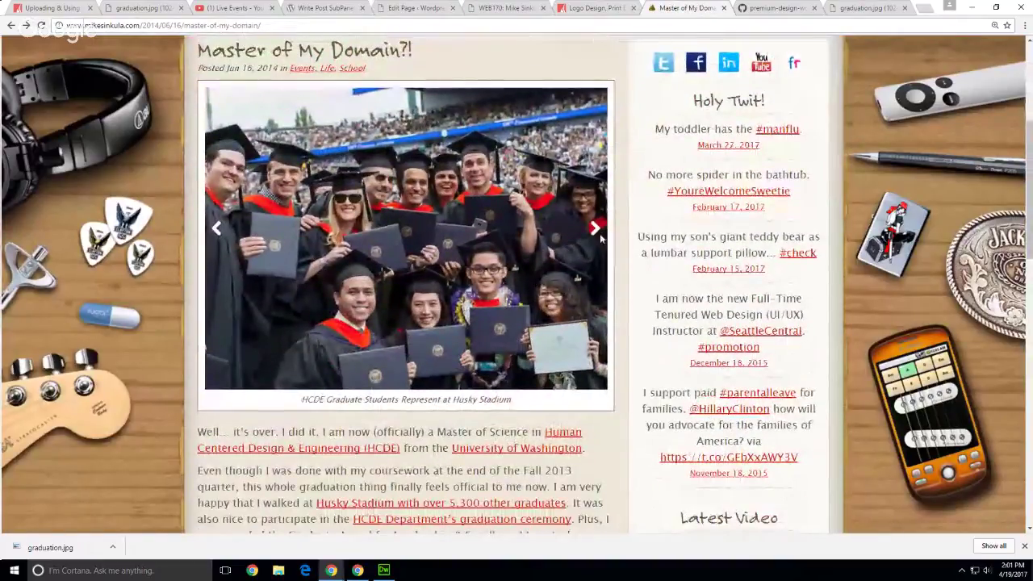
left_click(595, 234)
left_click(595, 233)
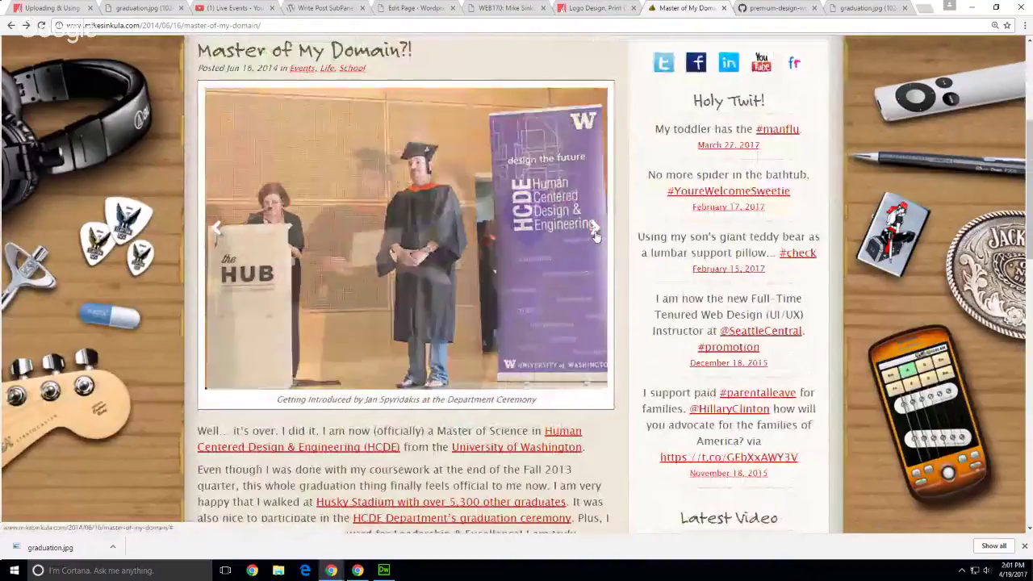
left_click(596, 235)
left_click(596, 235)
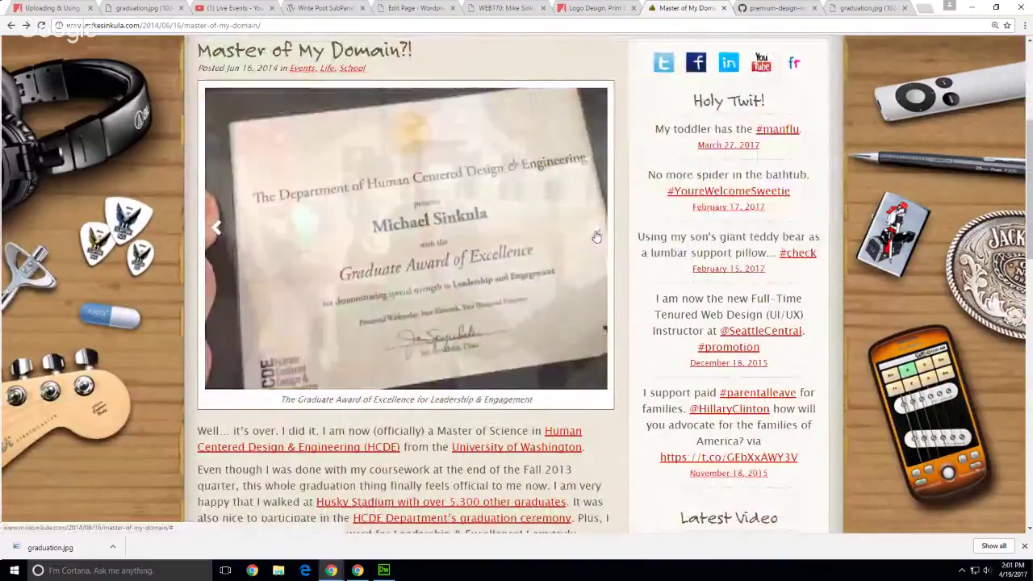
left_click(596, 235)
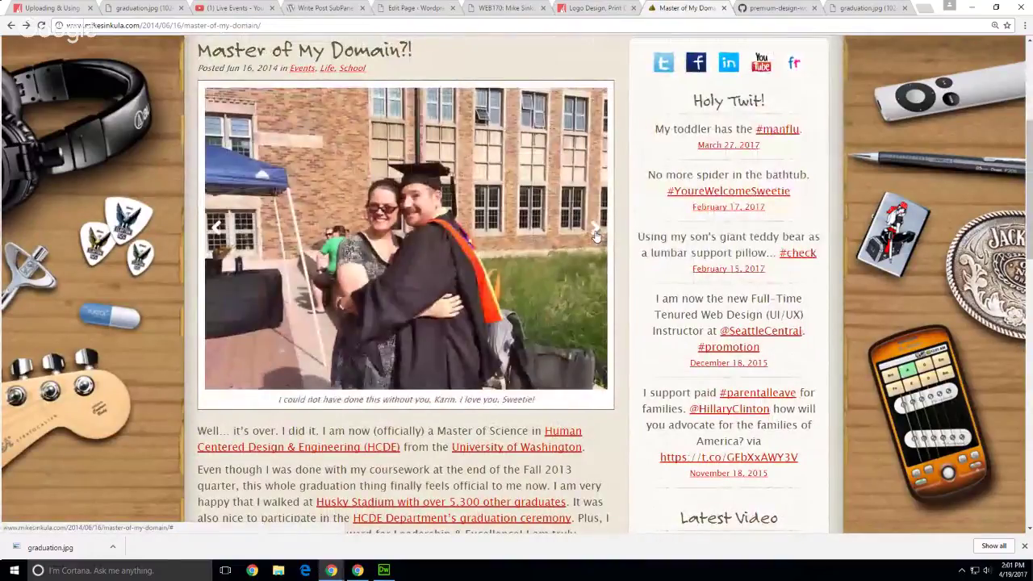
left_click(596, 235)
left_click(595, 234)
left_click(595, 234)
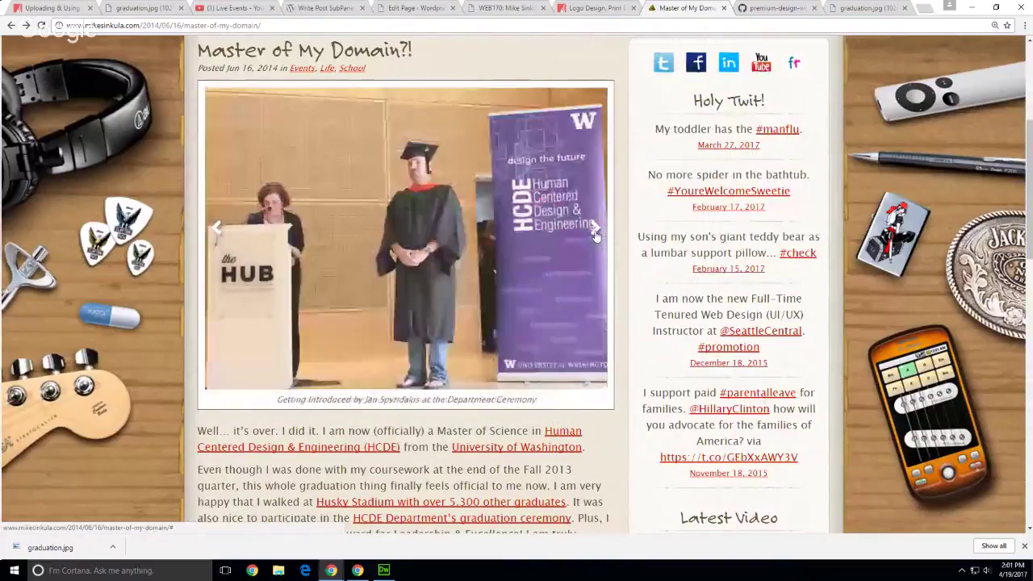
Step: Open the slider's department ceremony photo, waiting-620x465.jpg, on its own and copy its image URL
right_click(349, 226)
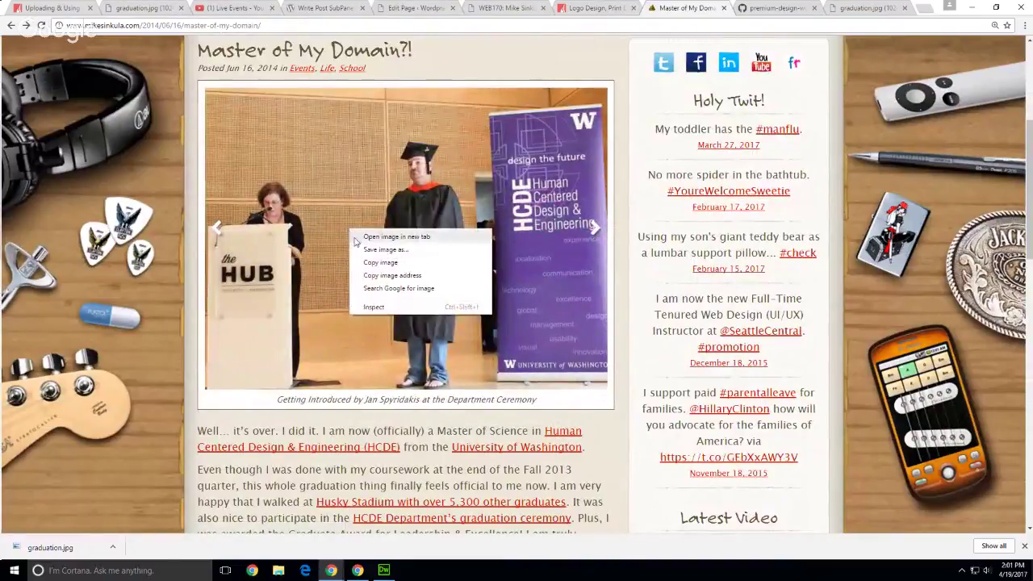
left_click(361, 238)
left_click(695, 8)
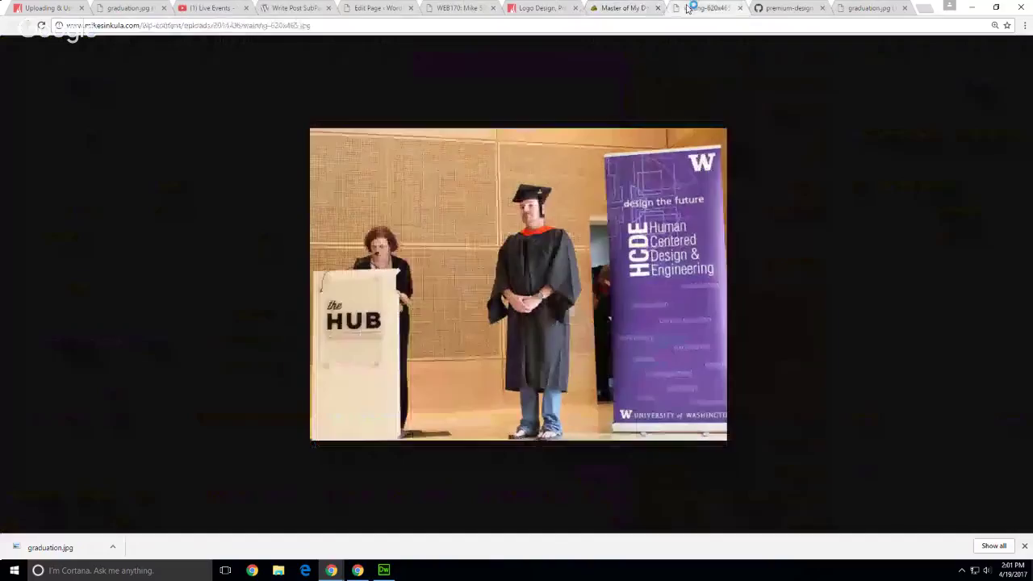
left_click(366, 27)
key("ctrl+c")
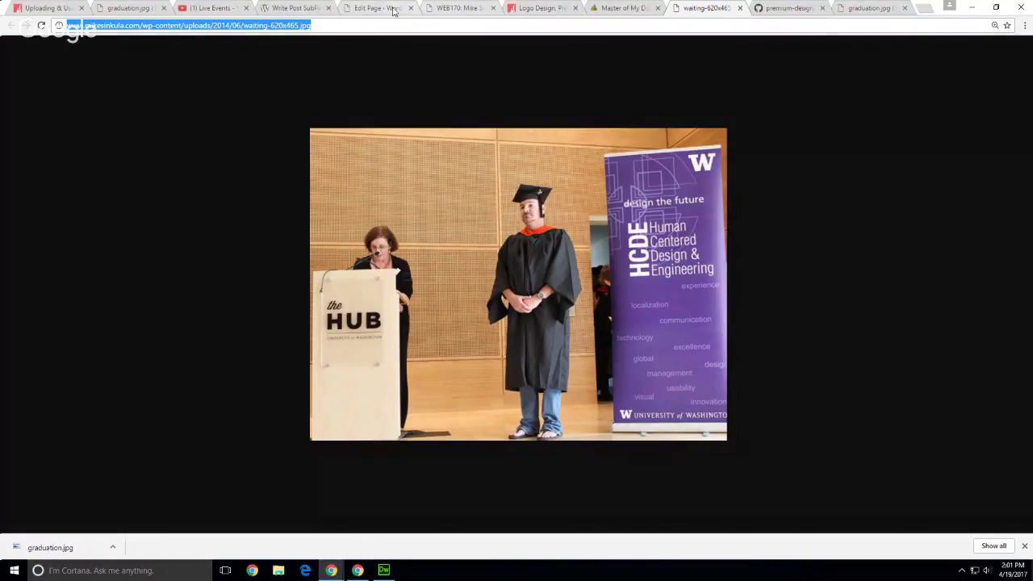
Step: In the WordPress page editor, start a new paragraph before "Mauris placerat eleifend leo" and open the Insert Media dialog
left_click(381, 10)
scroll(531, 399, "down", 3)
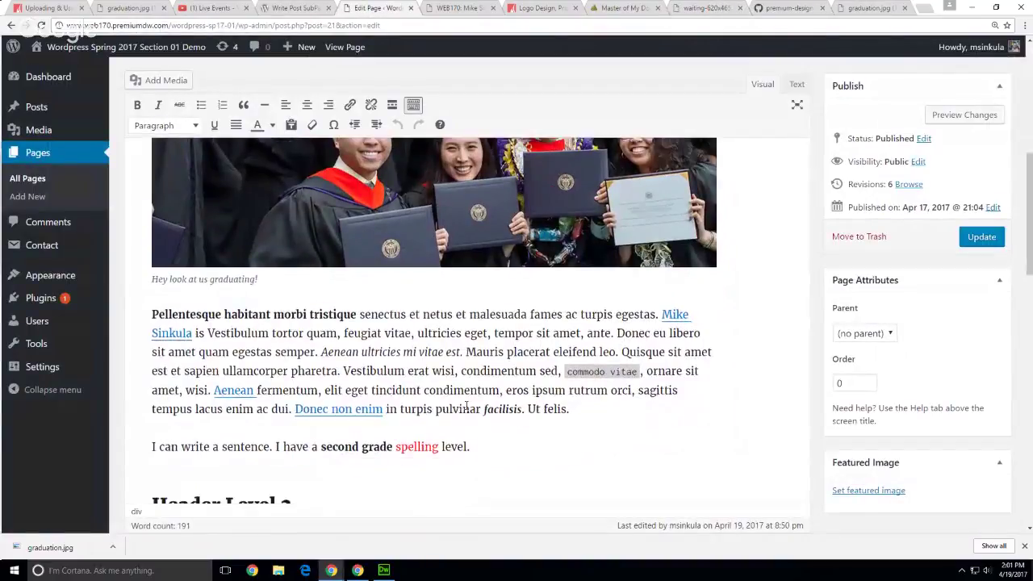
scroll(530, 399, "down", 3)
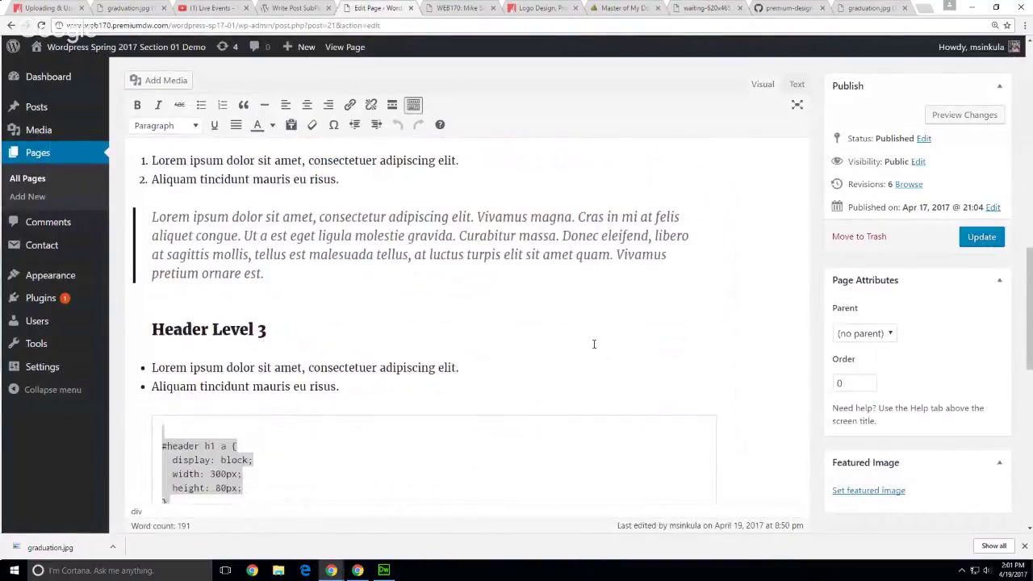
scroll(594, 344, "up", 4)
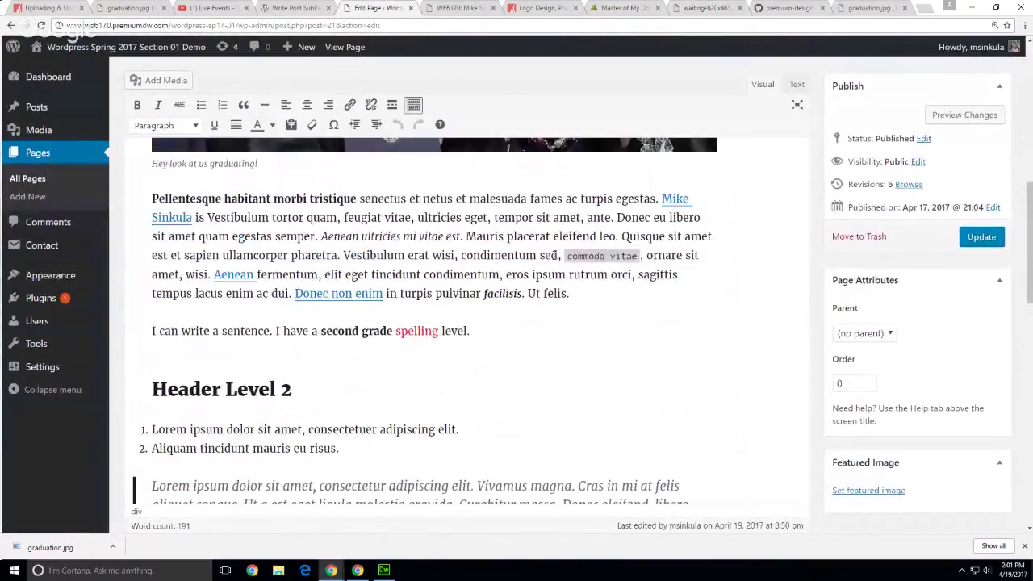
left_click(466, 236)
key("Return")
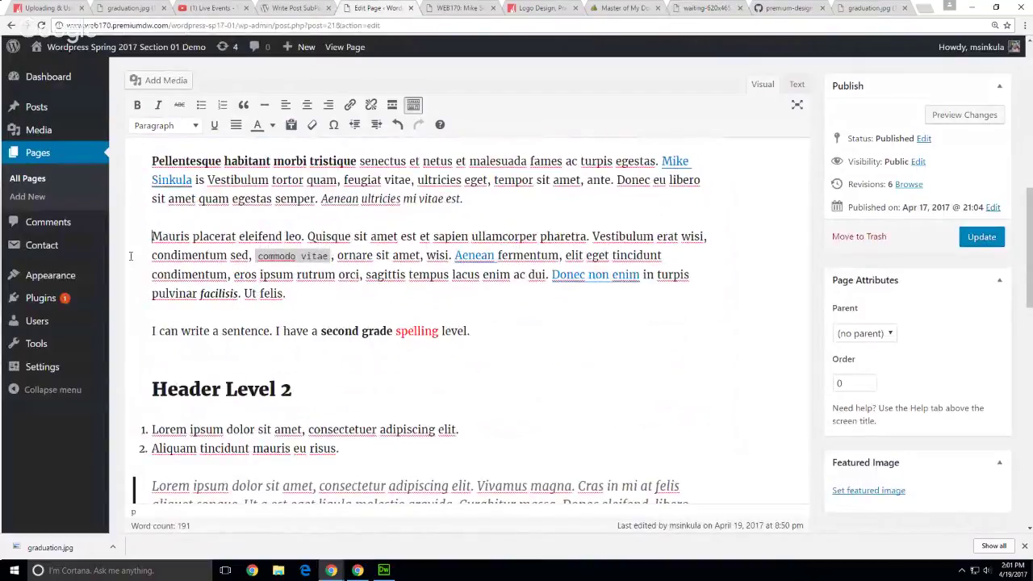
left_click(166, 82)
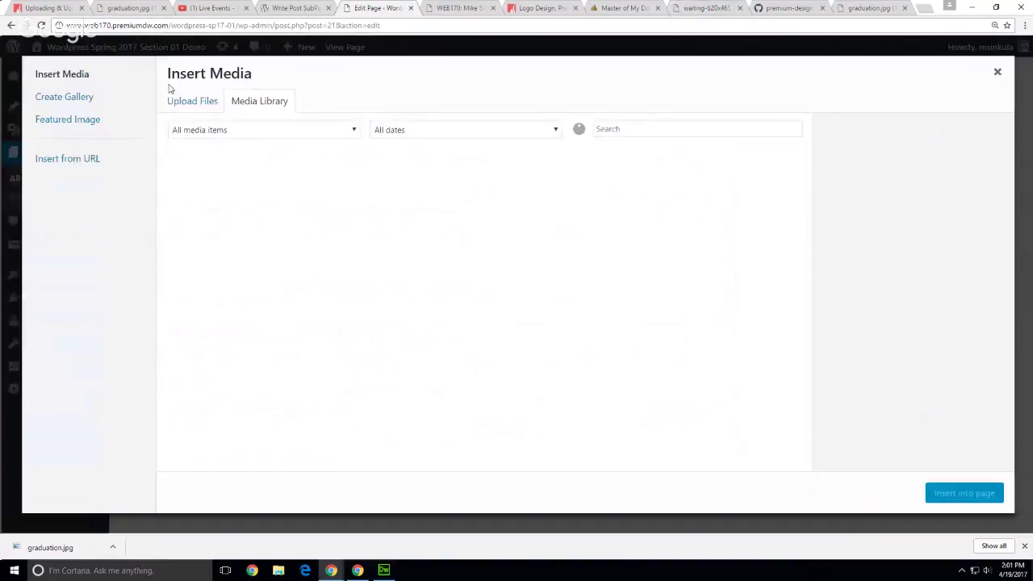
Step: Set up an Insert from URL image using the copied waiting-620x465.jpg address, with the caption "This is me wearing flip flops."
left_click(86, 167)
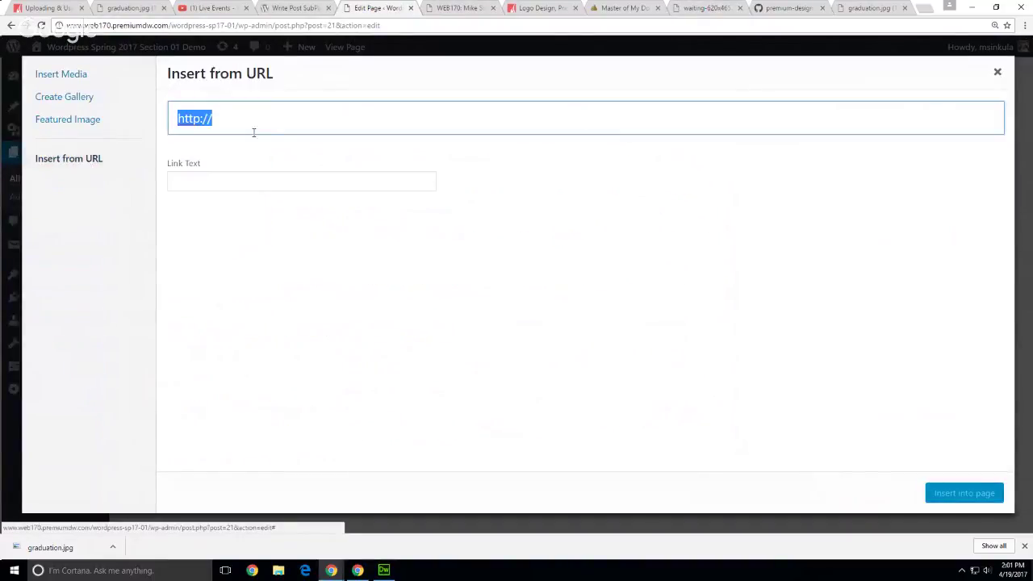
key("ctrl+v")
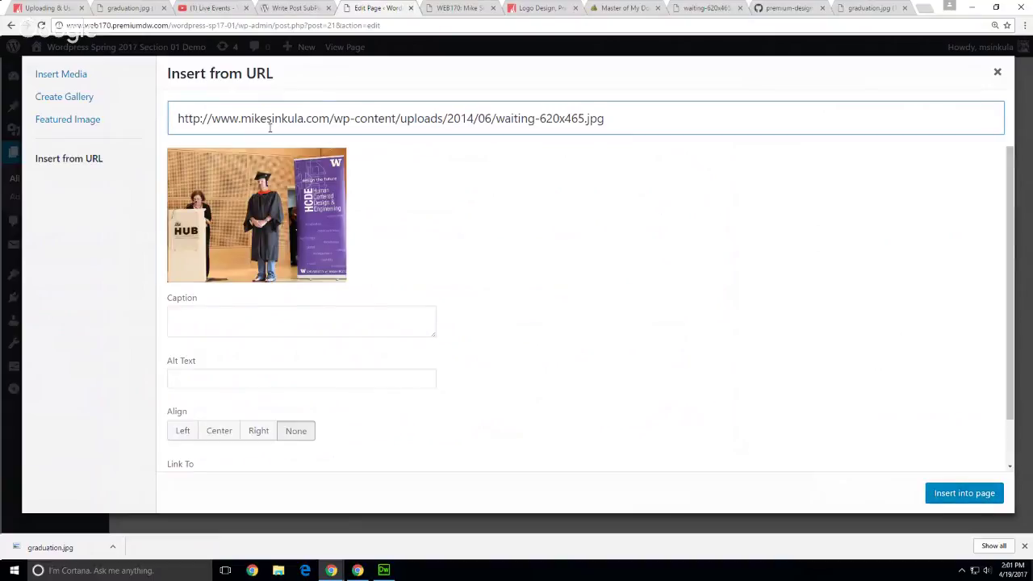
left_click(341, 320)
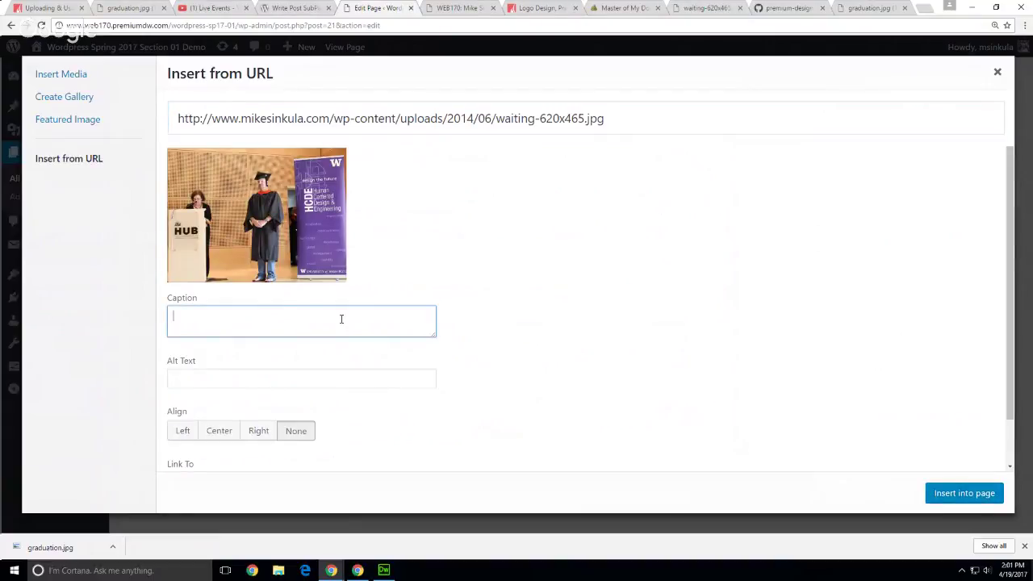
type("This is me")
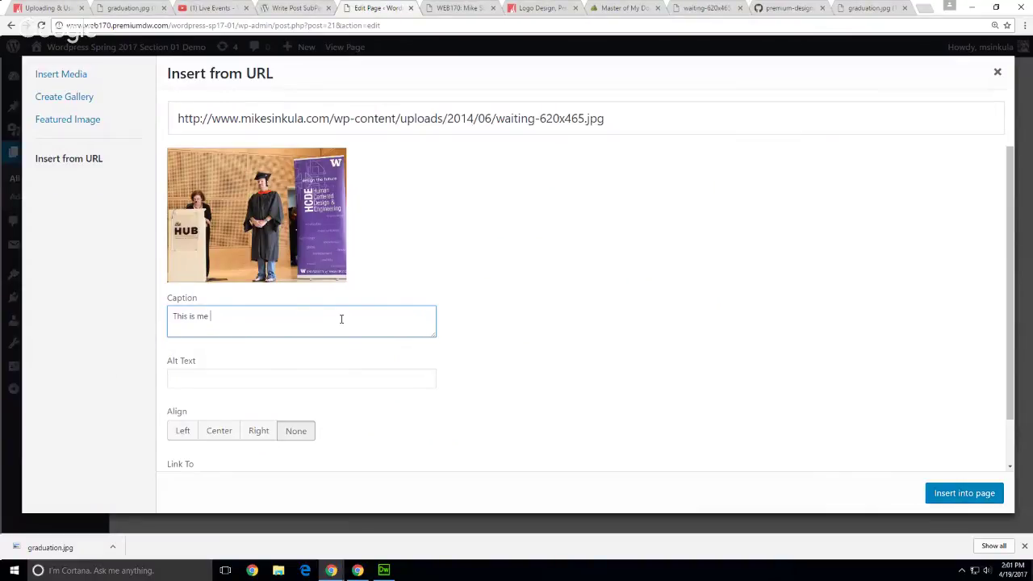
type(" wearing flip flops.")
Step: Copy the caption "This is me wearing flip flops." into the image's alt text
left_click_drag(318, 311, 157, 313)
key("ctrl+c")
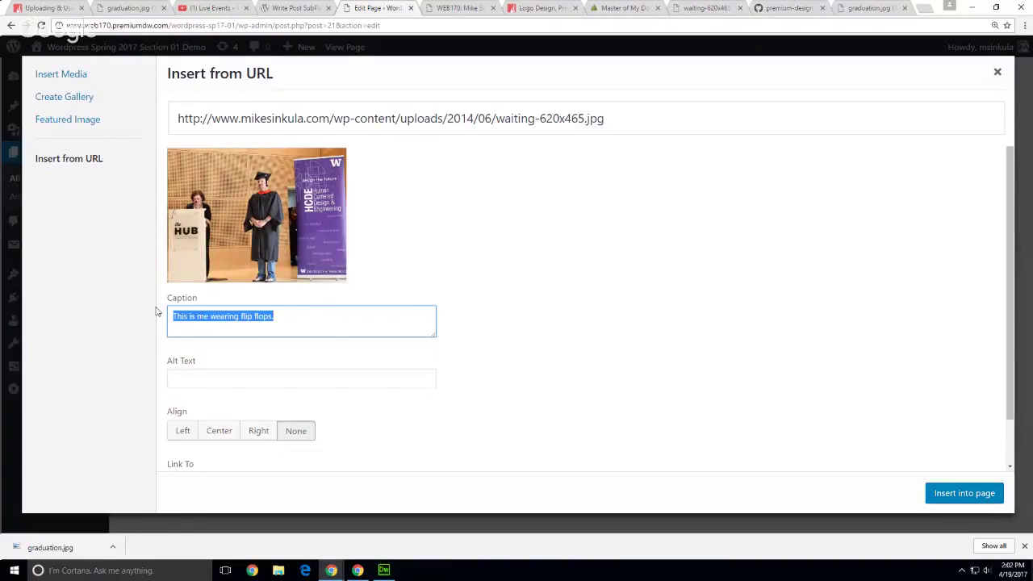
left_click(247, 380)
key("ctrl+v")
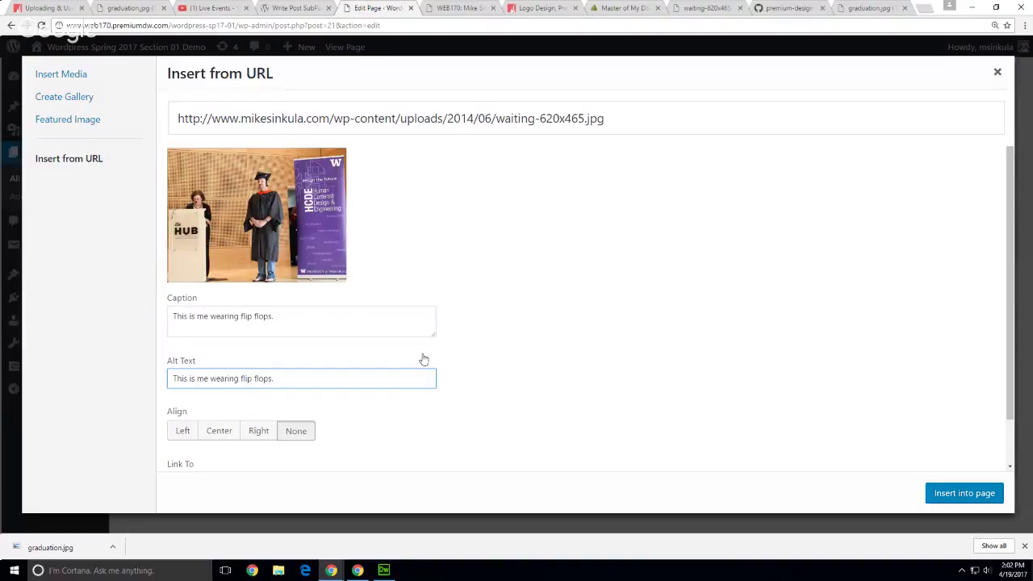
Step: Align the image right, link it to the image URL, and insert it into the page
scroll(551, 383, "down", 1)
left_click(259, 380)
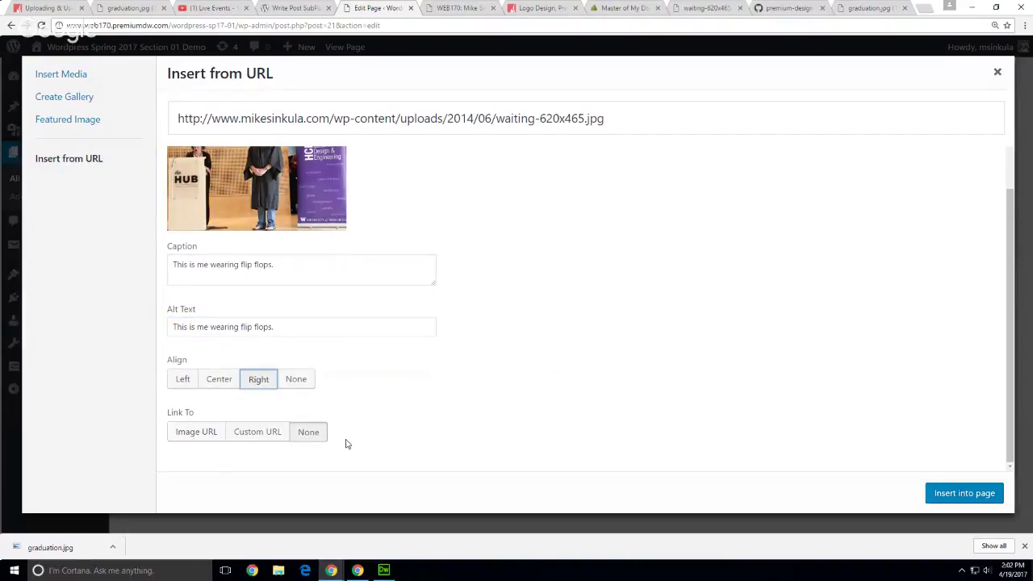
left_click(192, 440)
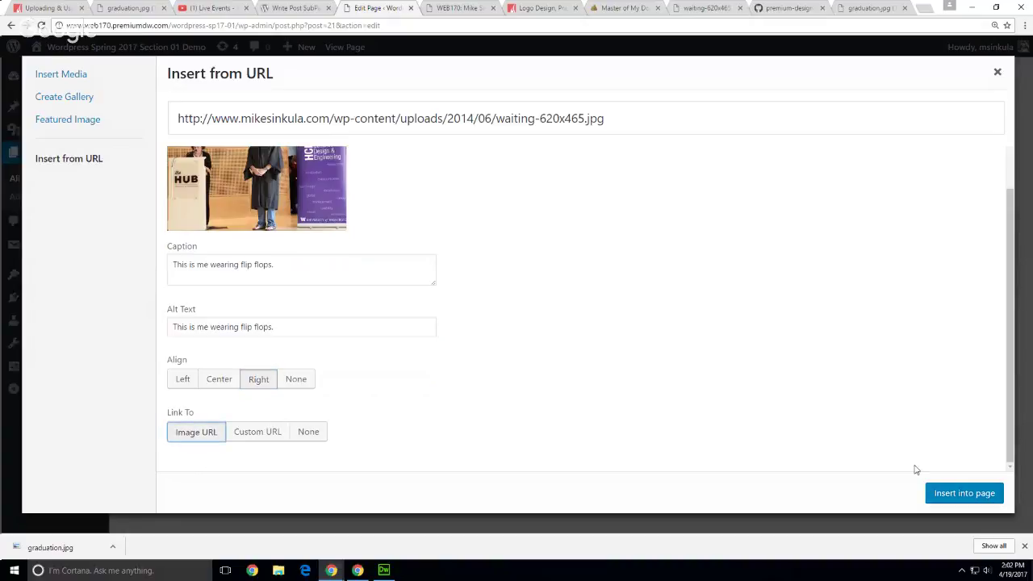
left_click(956, 498)
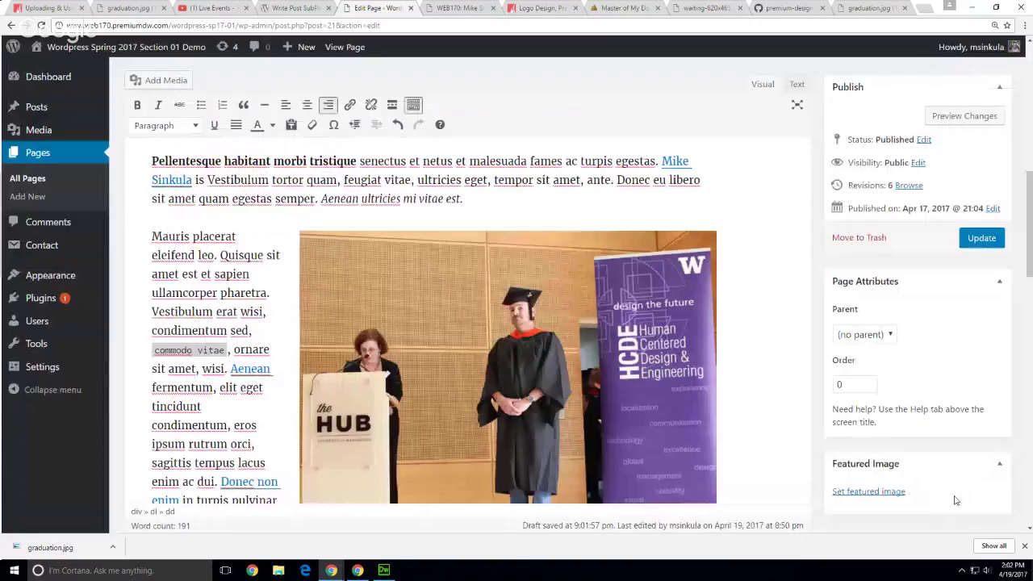
Step: Open the inserted ceremony photo's Image Details, review its caption and display settings, and accept them as they are
left_click(549, 240)
left_click(539, 216)
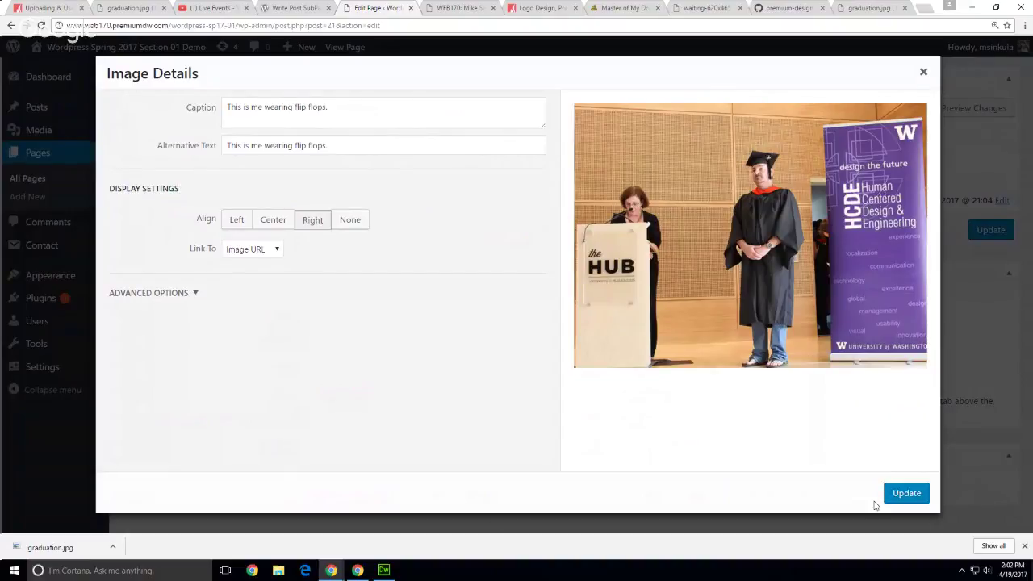
left_click(903, 496)
left_click(898, 495)
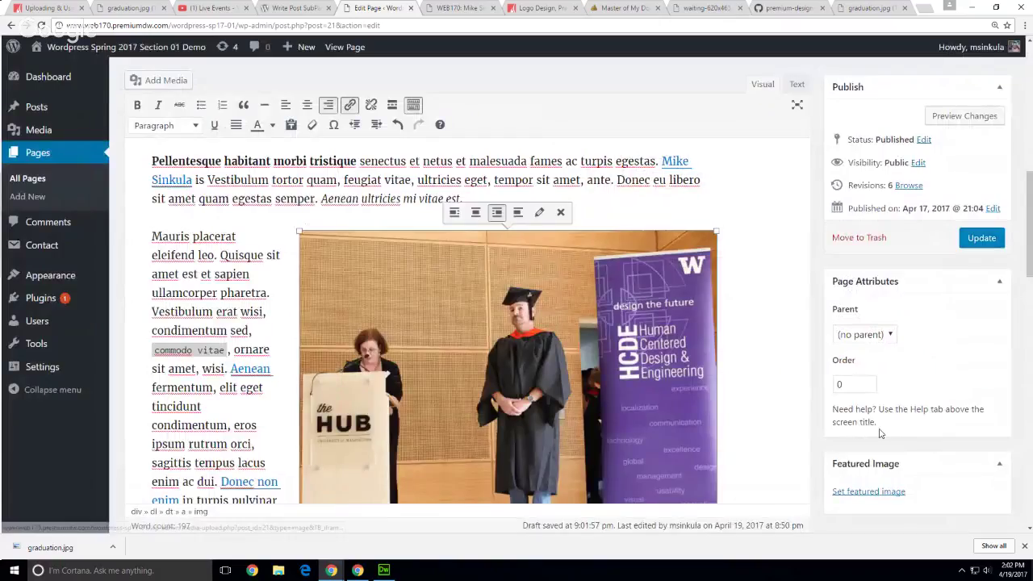
Step: Update the About page and view it on the live site, checking the right-aligned ceremony photo and its caption
left_click(981, 238)
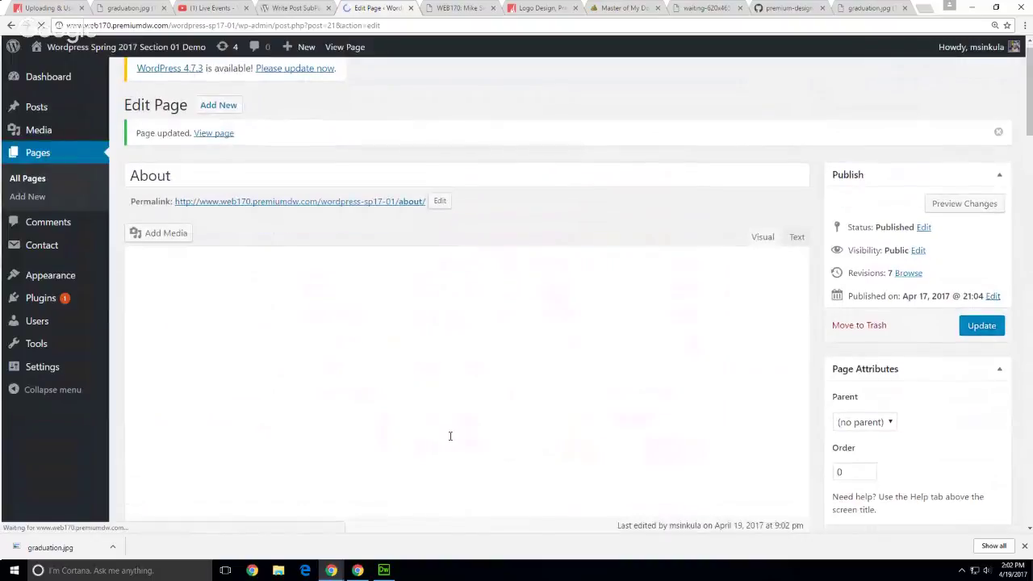
left_click(225, 134)
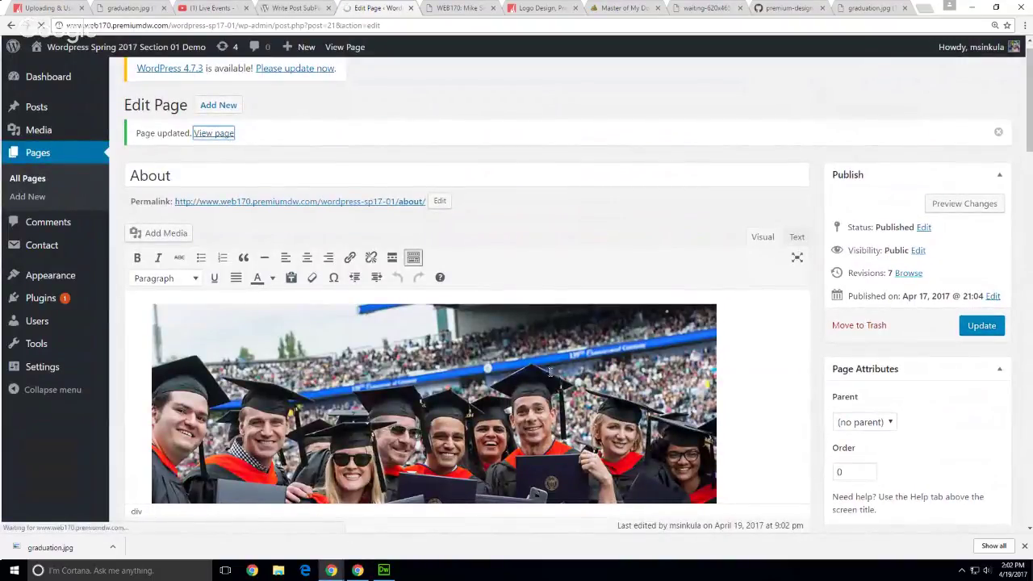
scroll(213, 417, "down", 8)
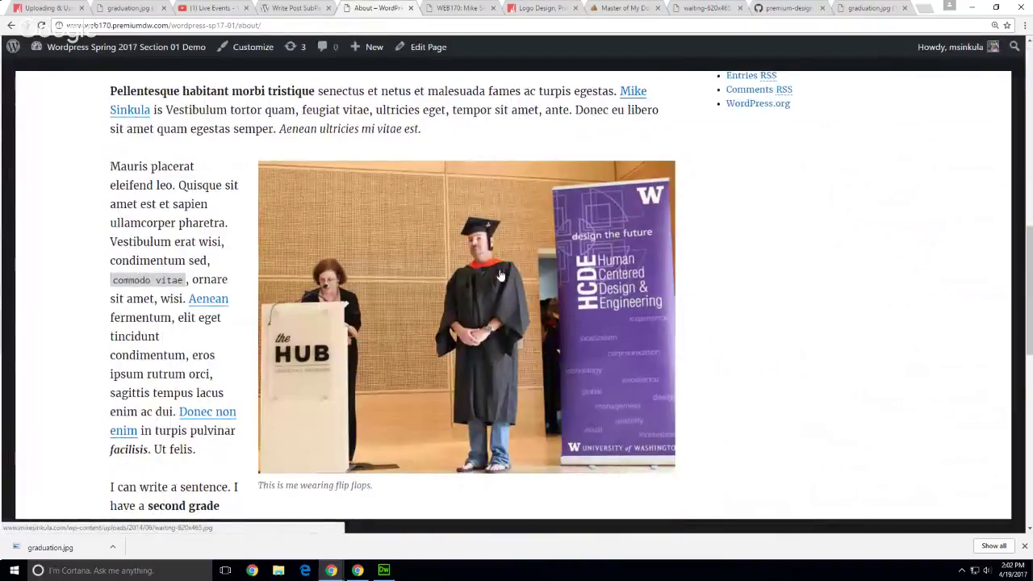
scroll(546, 271, "down", 2)
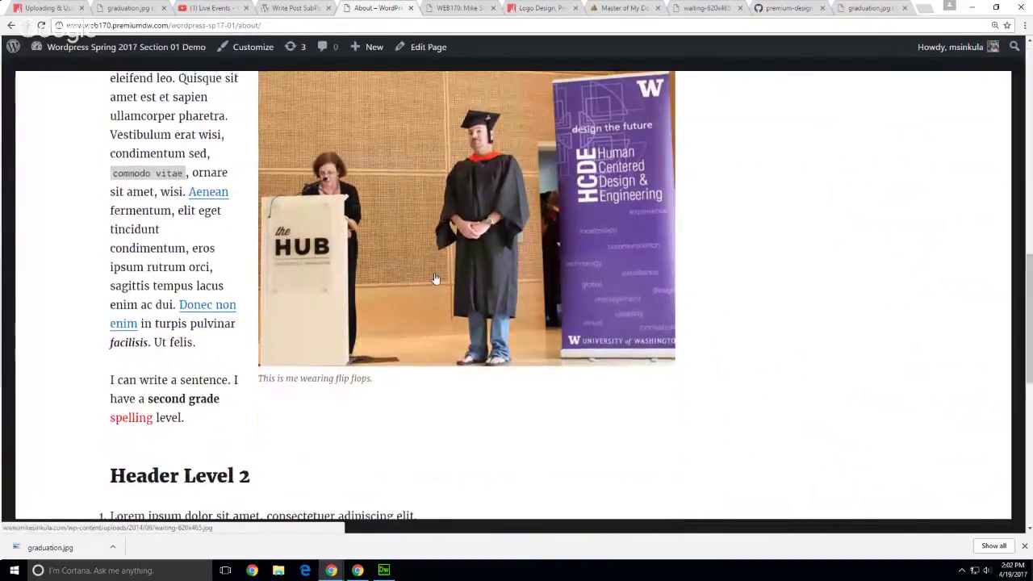
scroll(433, 279, "up", 1)
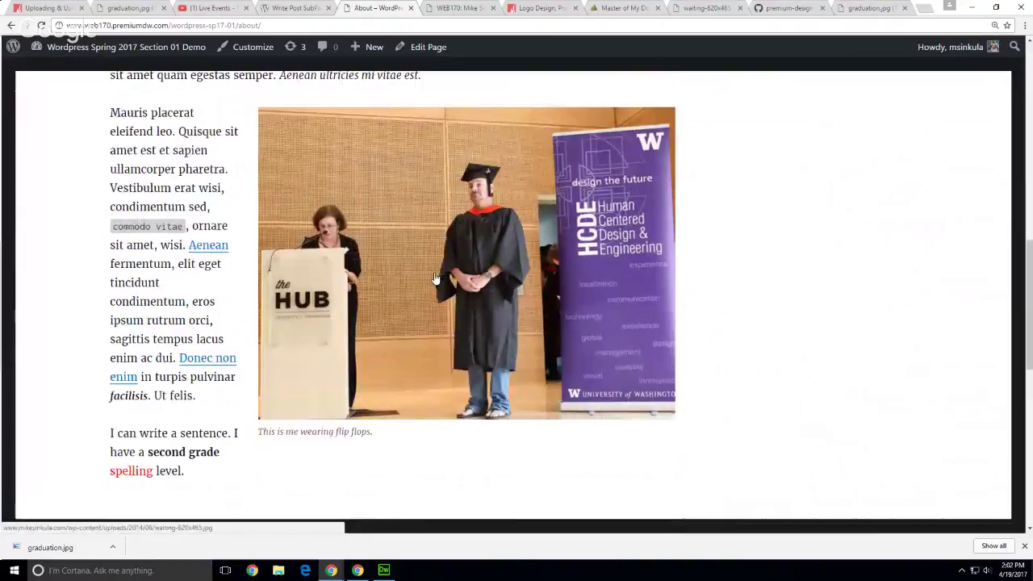
scroll(436, 283, "up", 1)
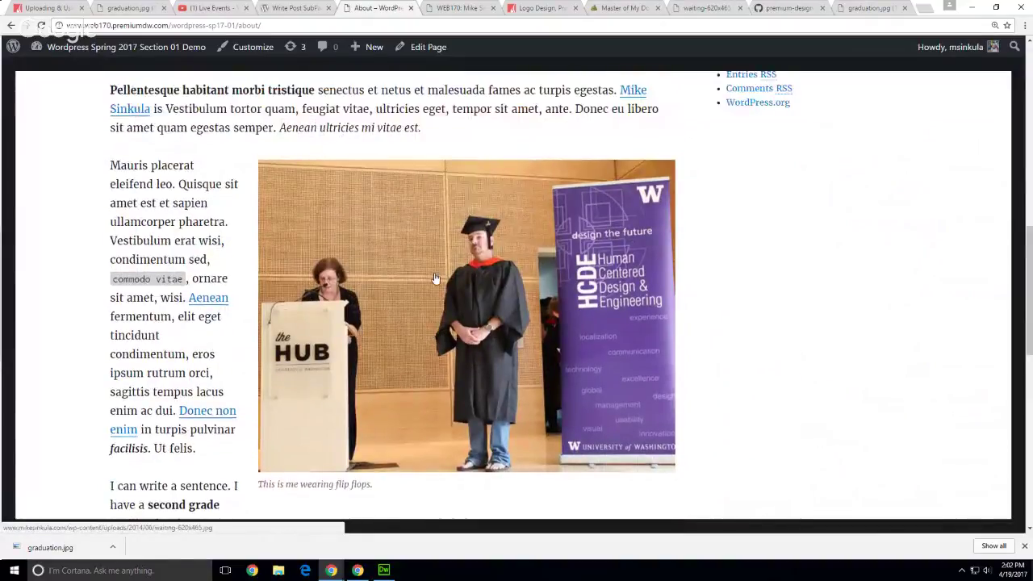
Step: Open the ceremony photo's linked image file, examine its web address, and return to the About page
key("F5")
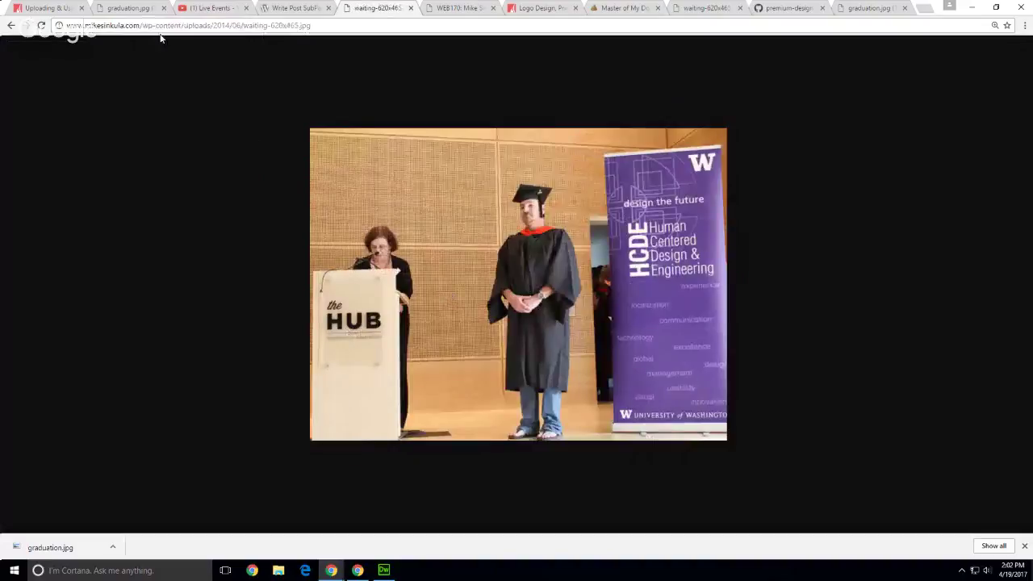
left_click(184, 25)
double_click(180, 25)
key("ctrl+a")
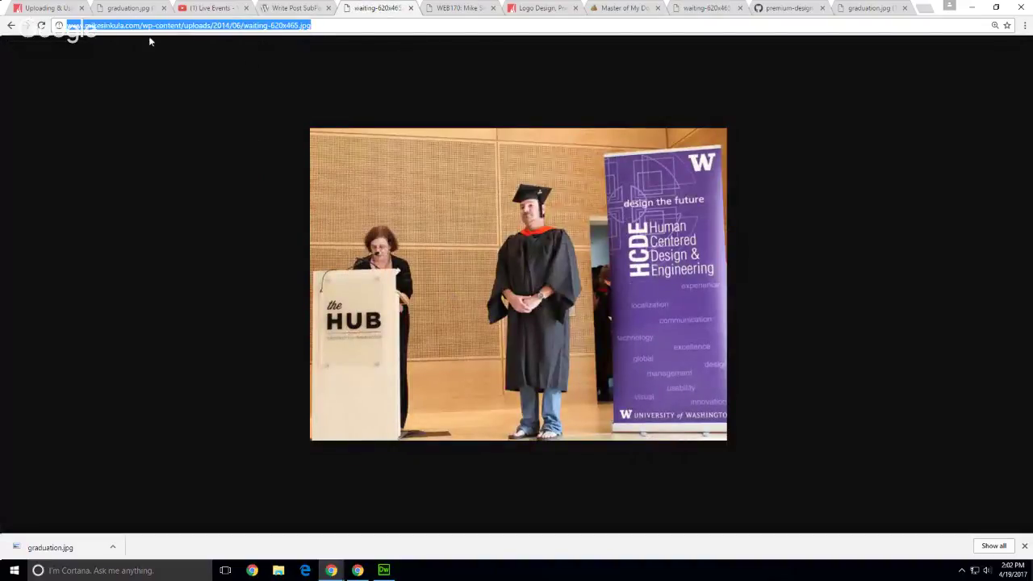
left_click(11, 26)
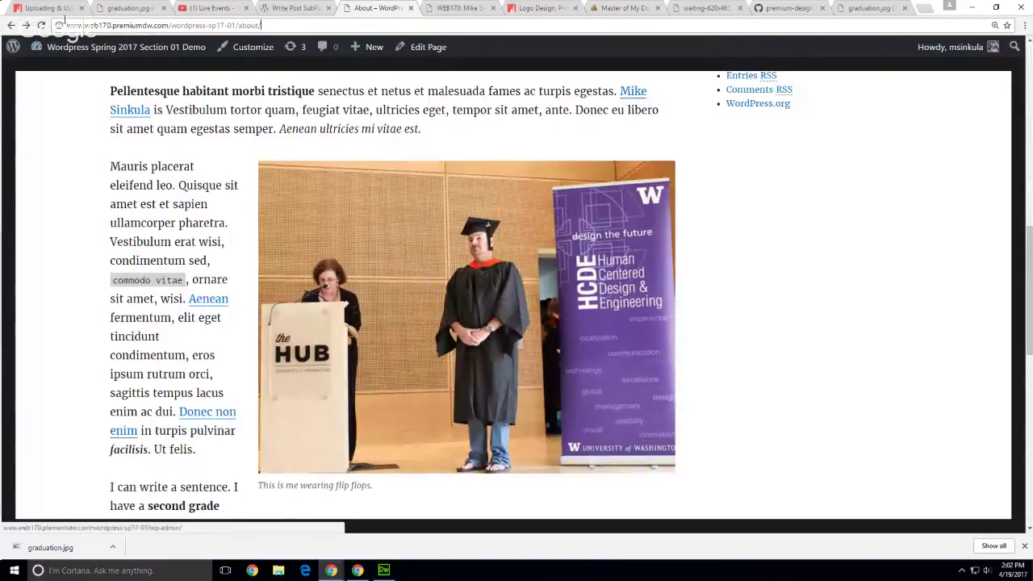
Step: Review the "Uploading & Using Images in WordPress" lecture through to its end, and return to its beginning
left_click(20, 9)
scroll(73, 305, "down", 2)
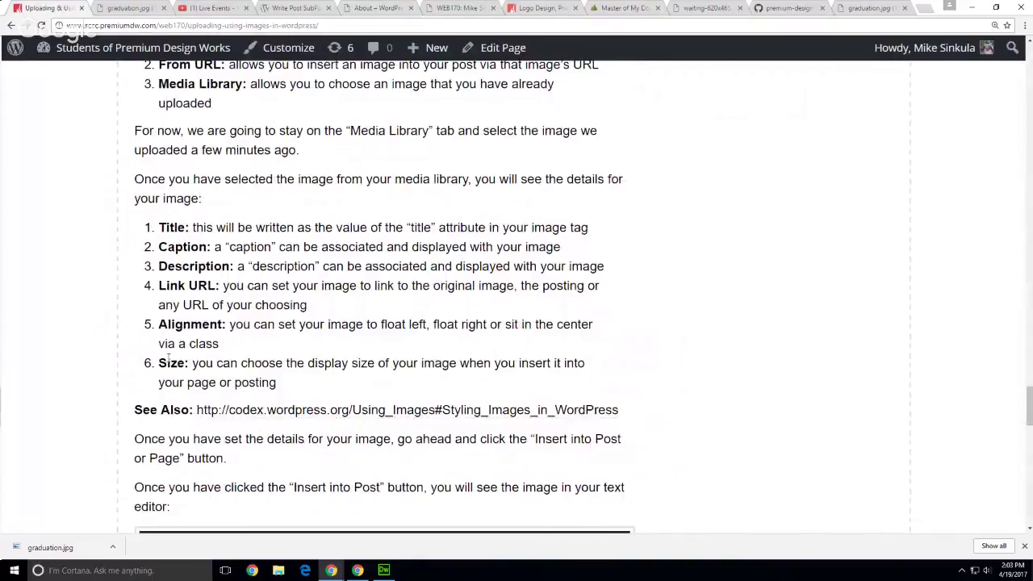
scroll(92, 376, "down", 5)
scroll(604, 348, "down", 8)
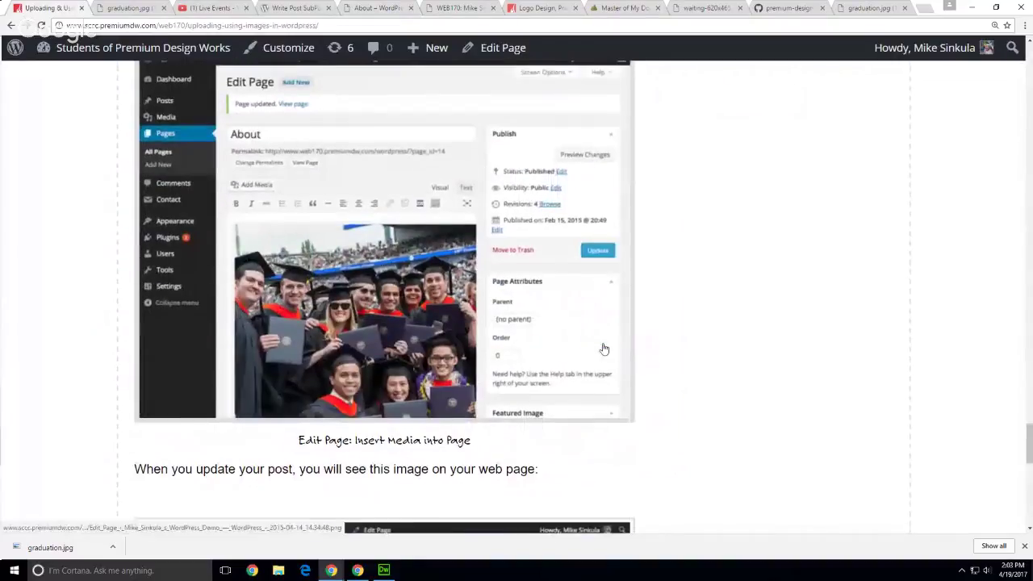
scroll(698, 335, "down", 1)
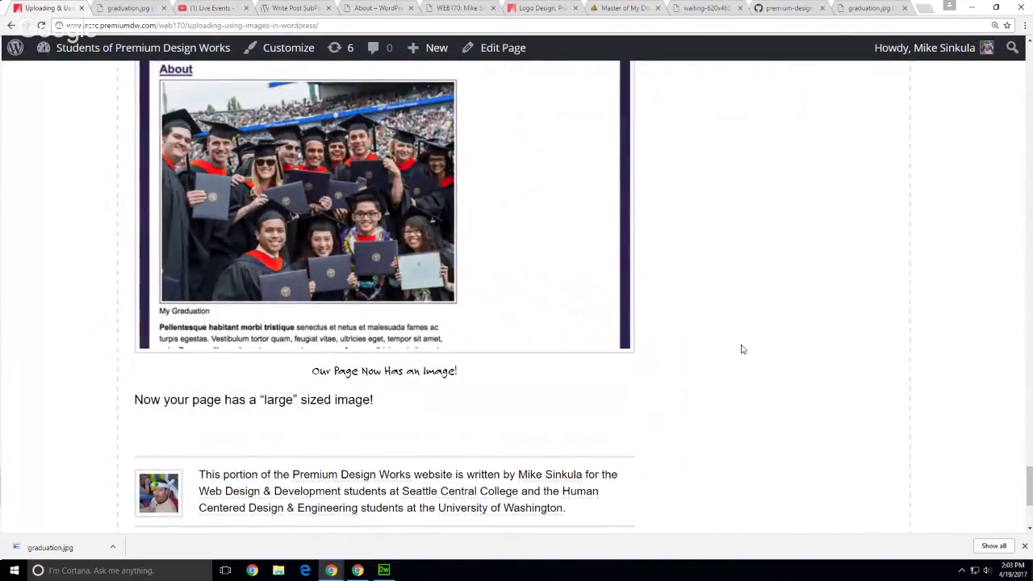
scroll(741, 353, "up", 15)
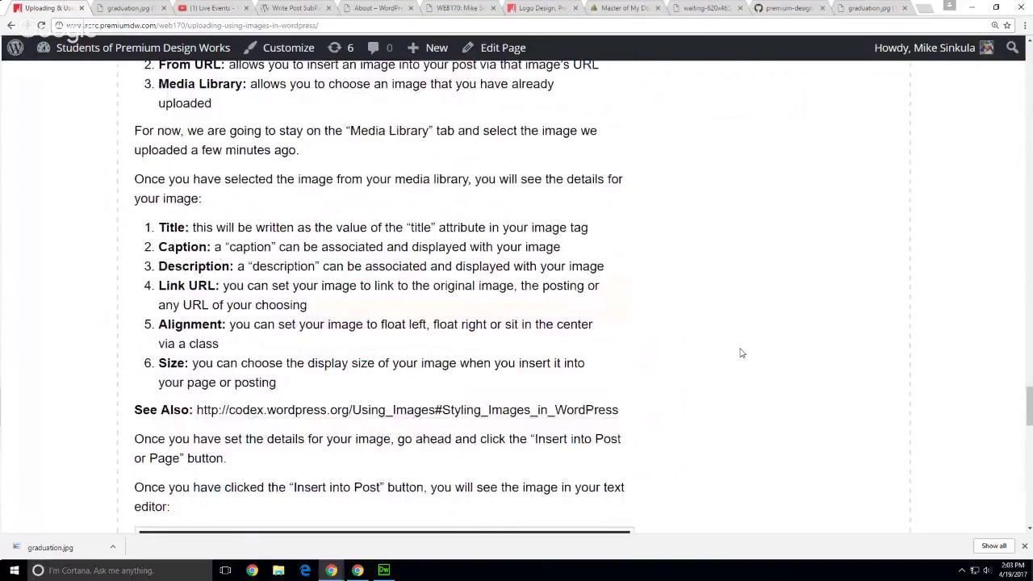
scroll(741, 353, "up", 15)
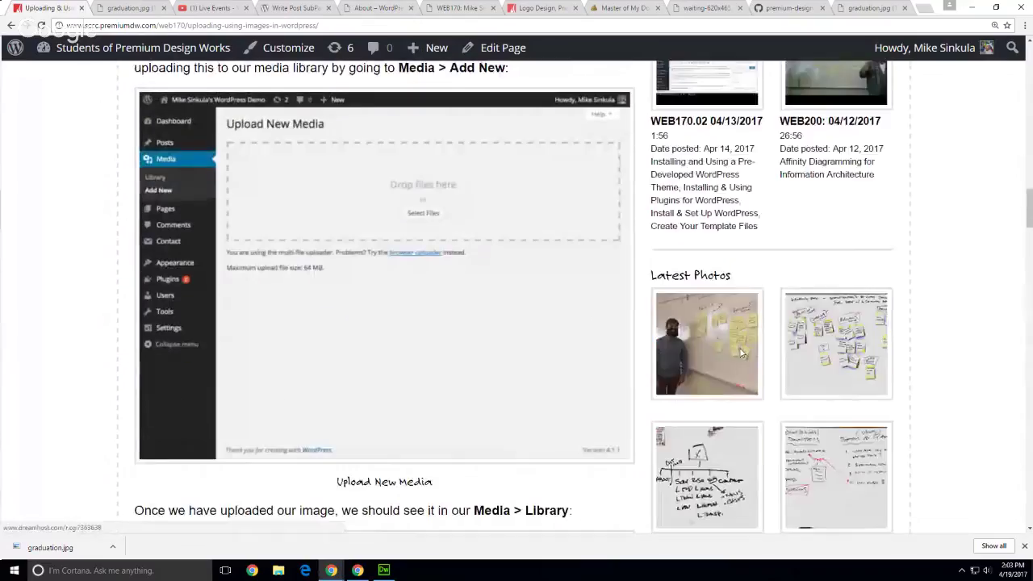
scroll(741, 353, "up", 15)
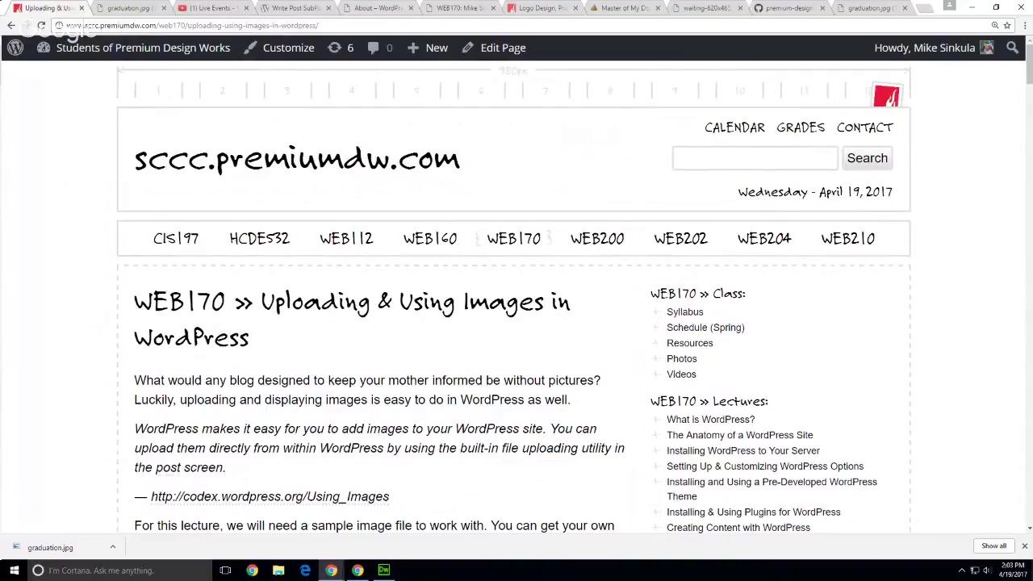
Step: Switch to the Google Hangouts broadcast window
mouse_move(337, 573)
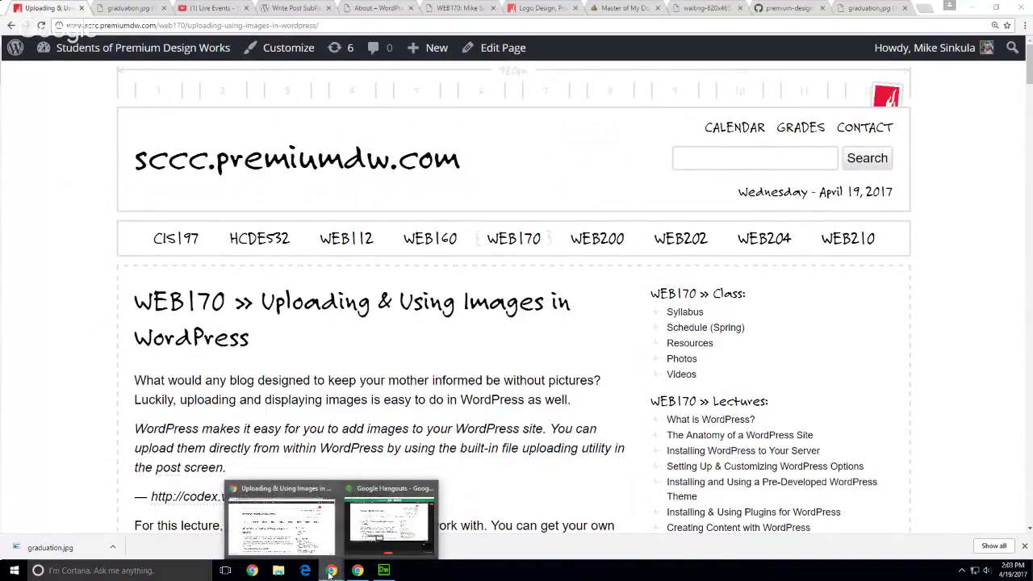
left_click(399, 538)
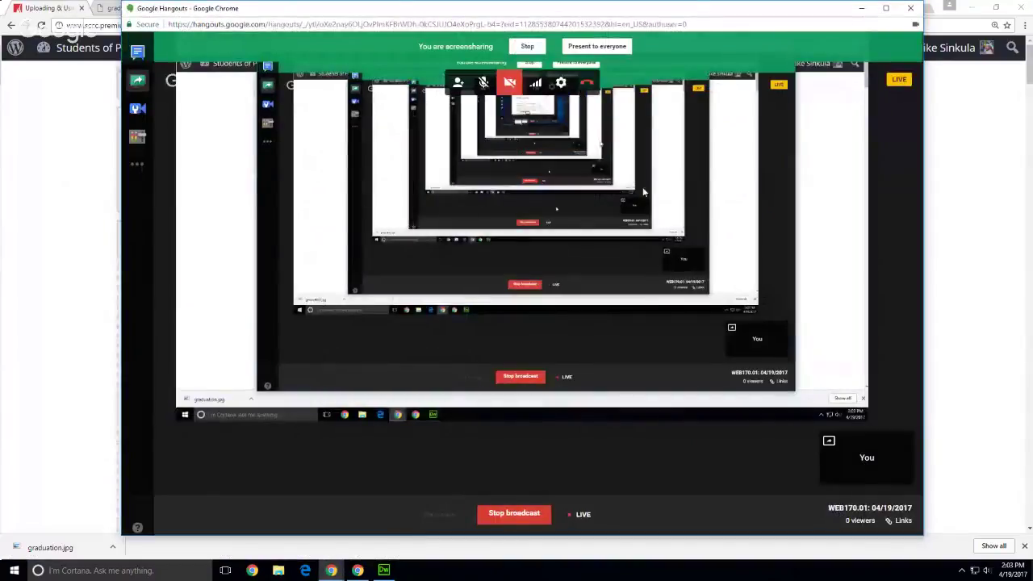